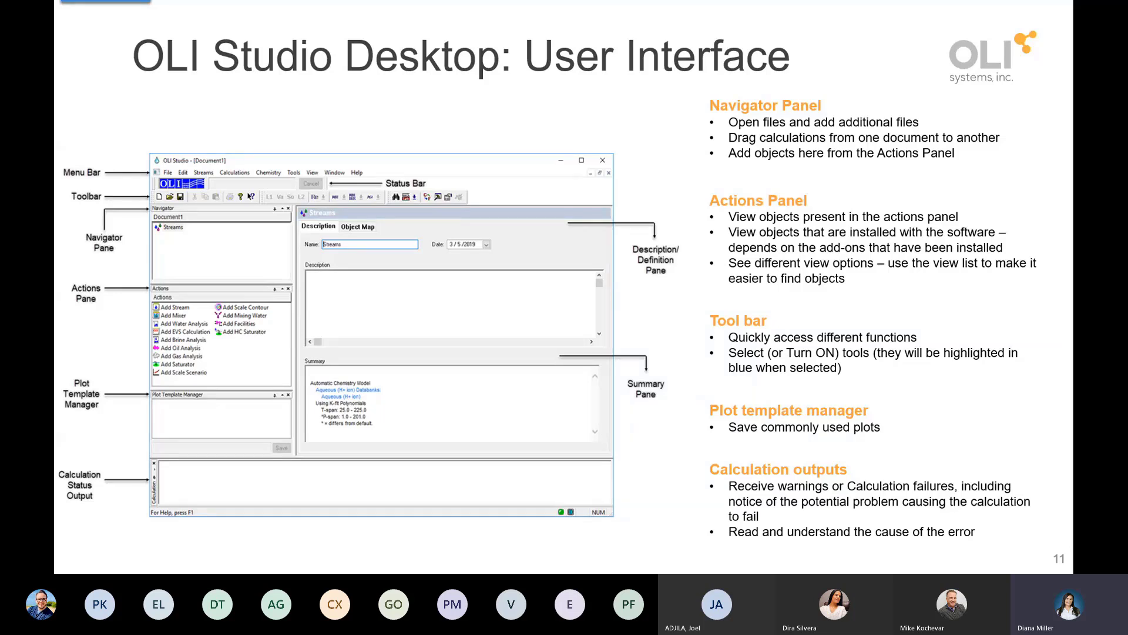
key("alt+Tab")
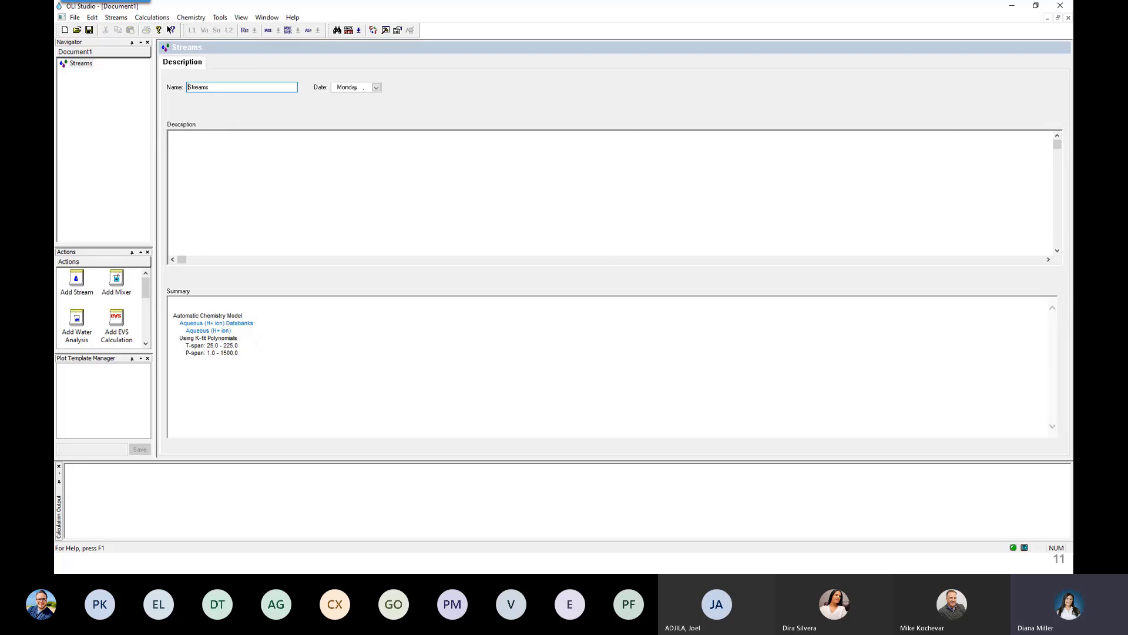
key("alt+Tab")
key("Right")
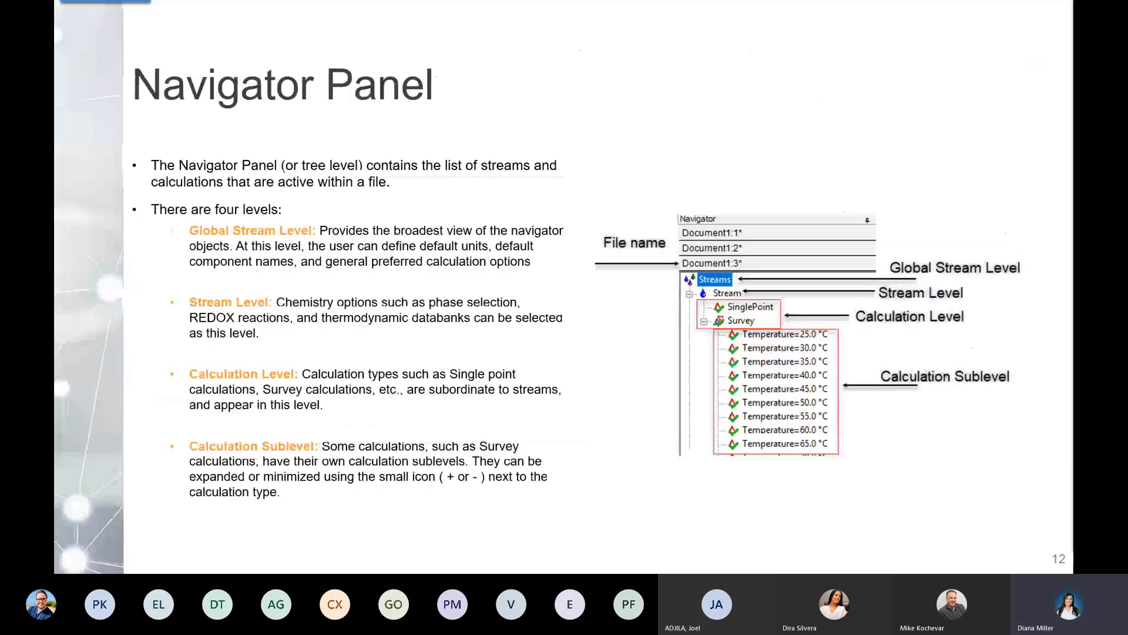
- Switch to OLI Studio and save the blank document as ScaleChem Training Day 1 in the wSCB_Jun2020 folder
key("alt+Tab")
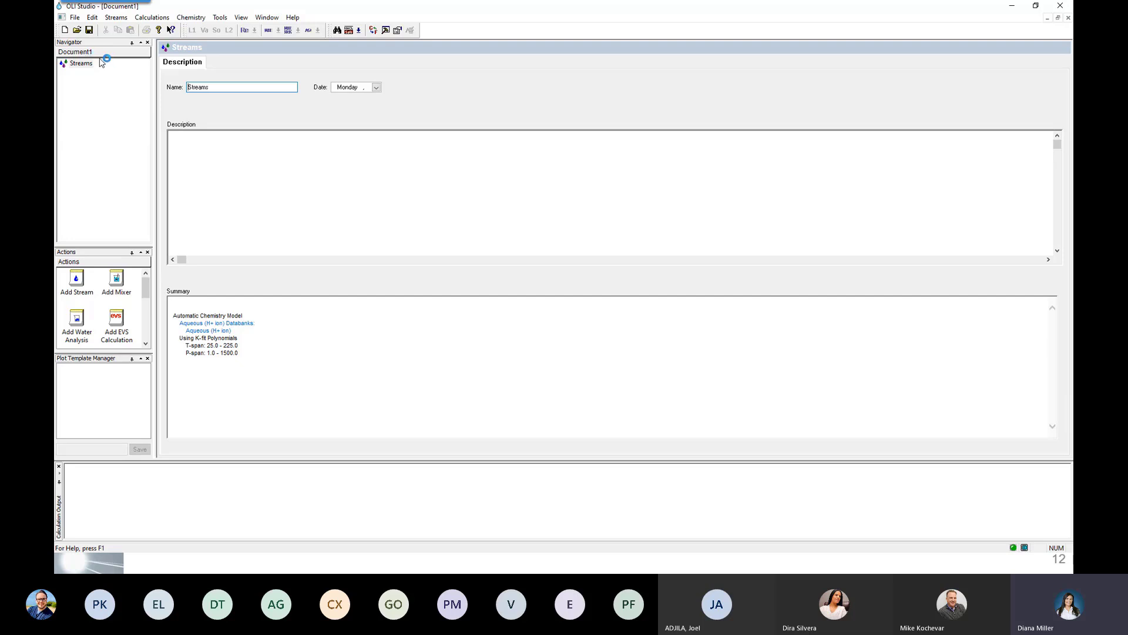
left_click(76, 17)
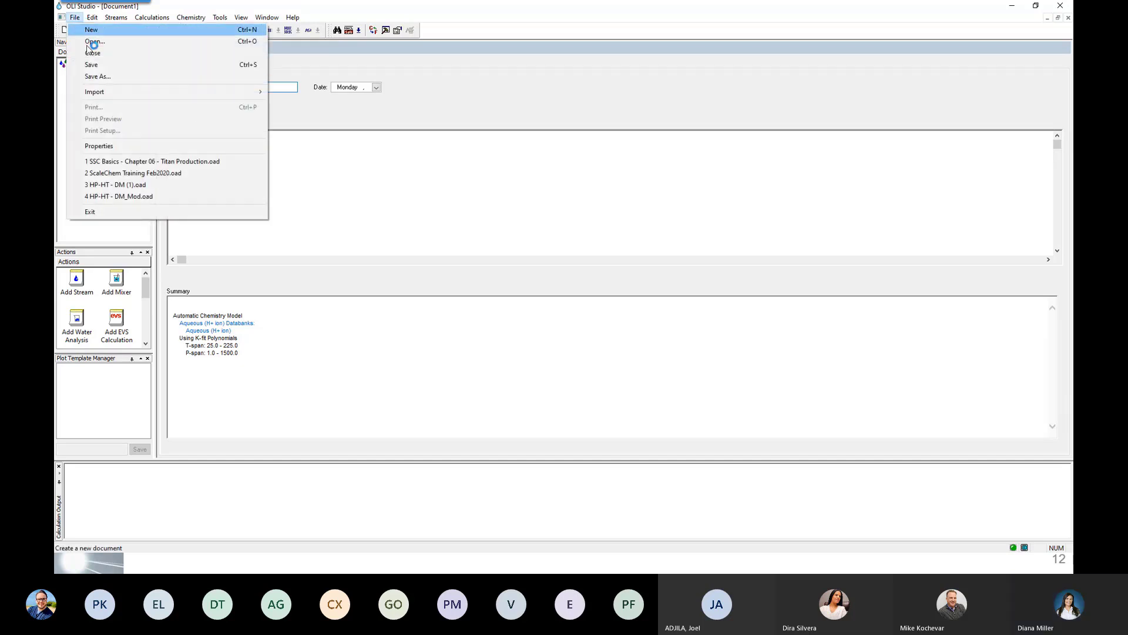
left_click(121, 77)
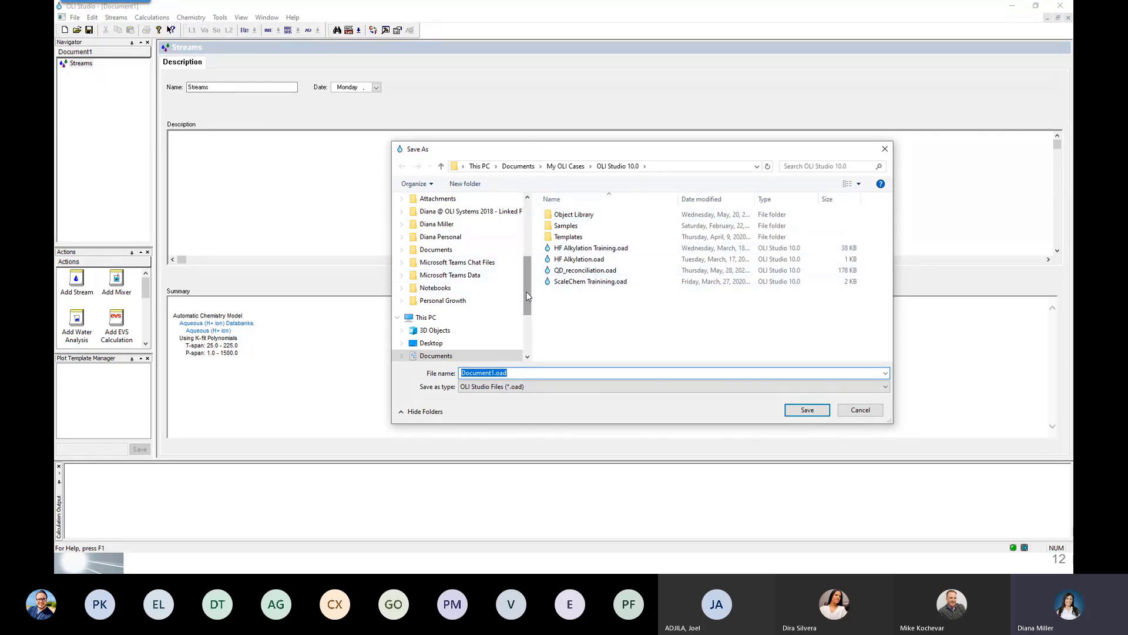
scroll(528, 291, "up", 4)
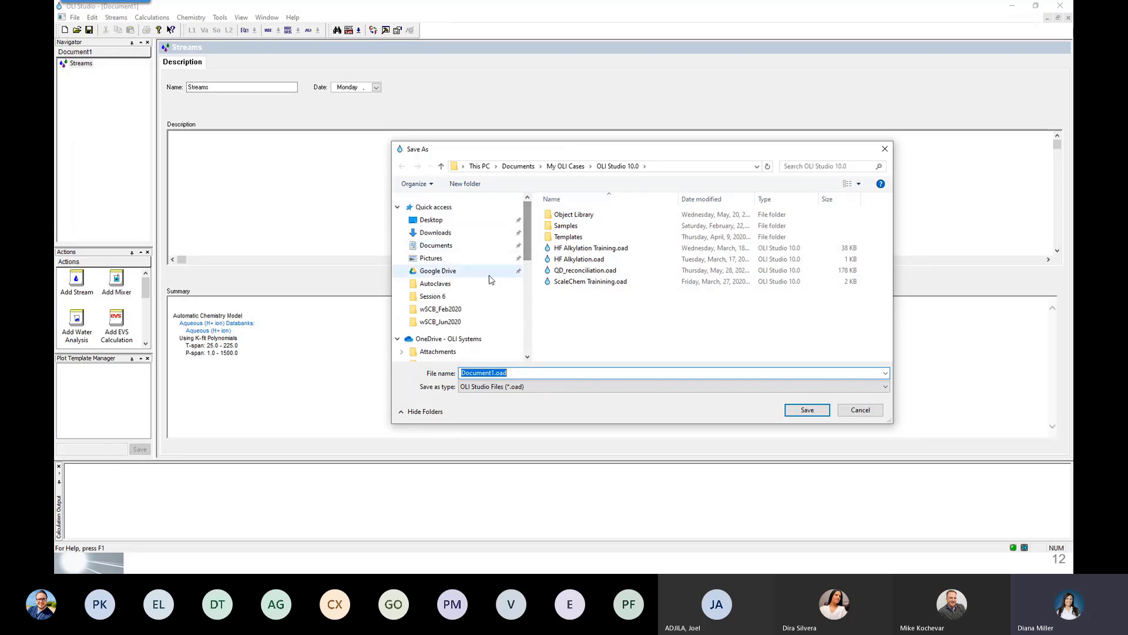
left_click(472, 323)
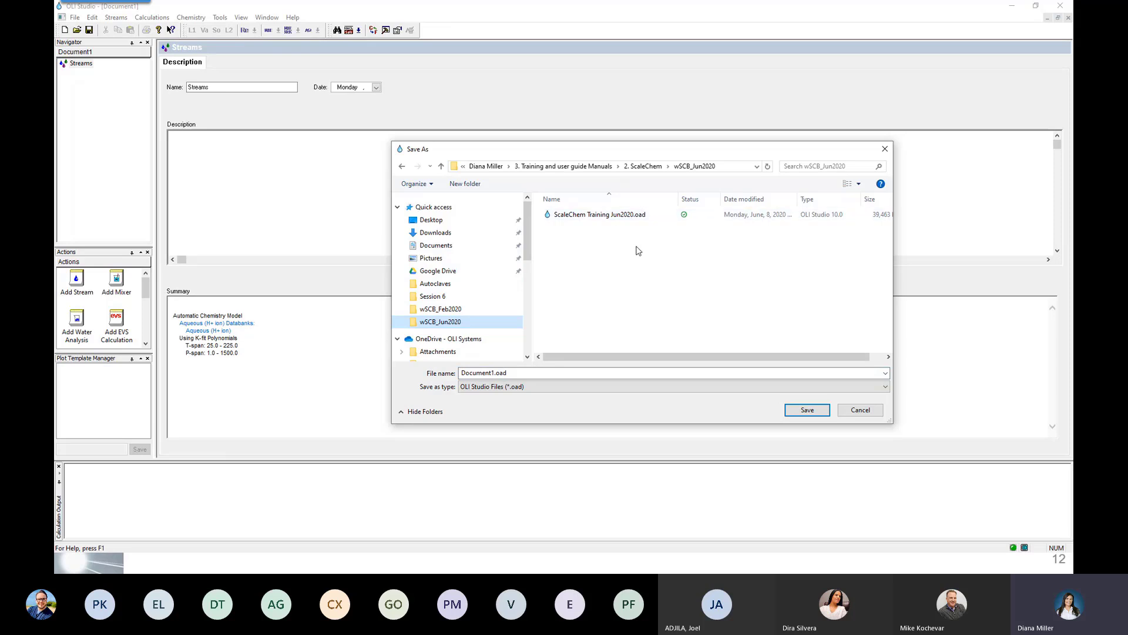
double_click(565, 373)
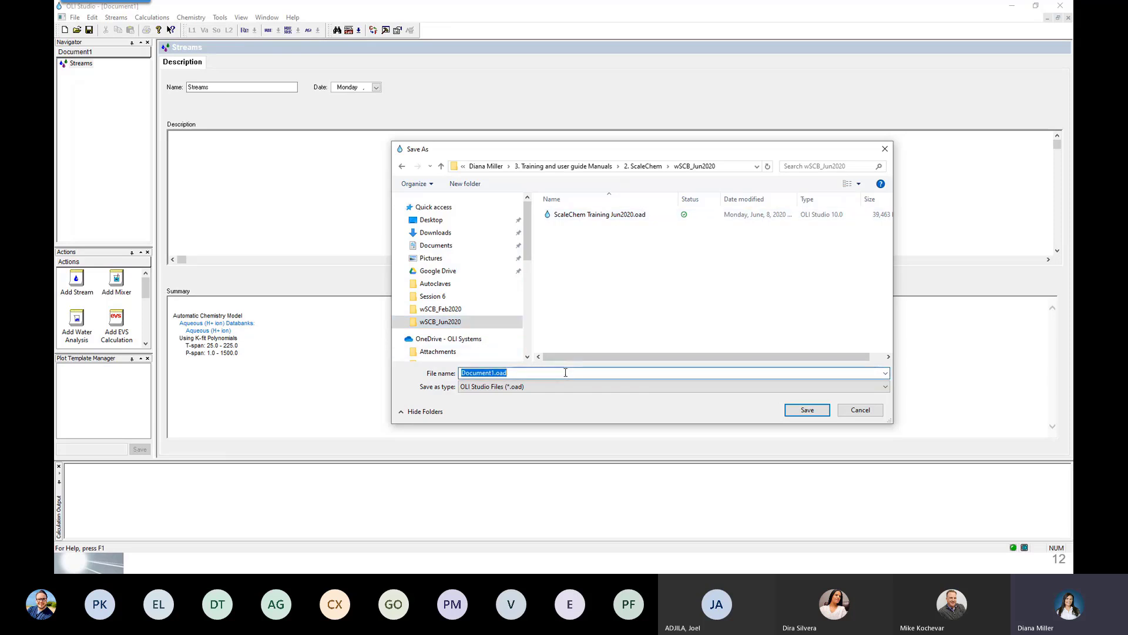
type("S")
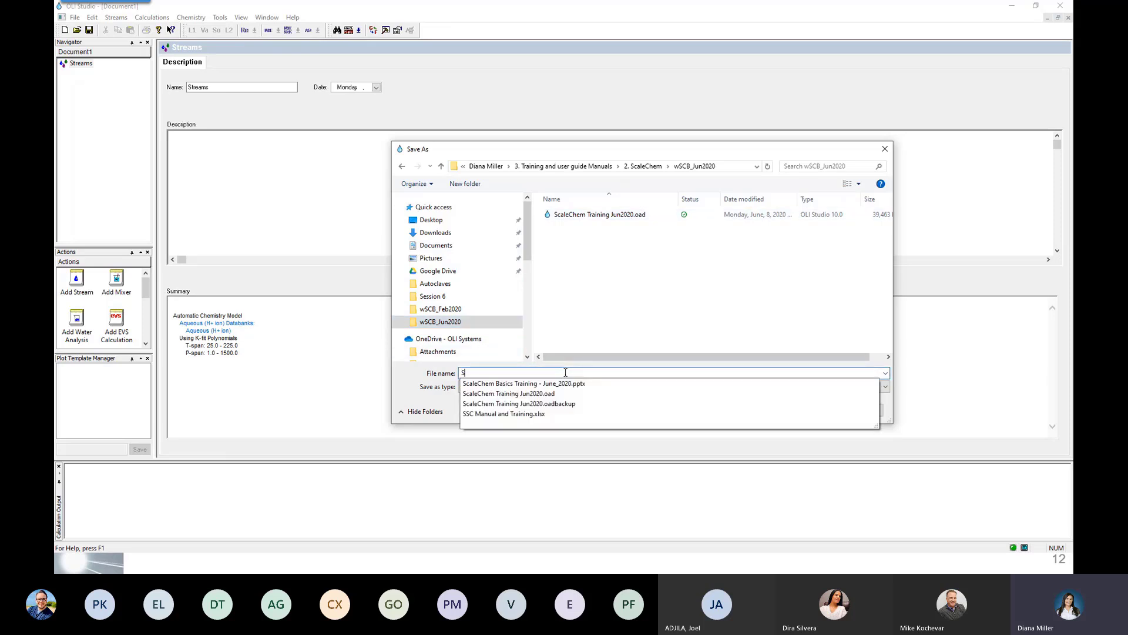
type("caleCh")
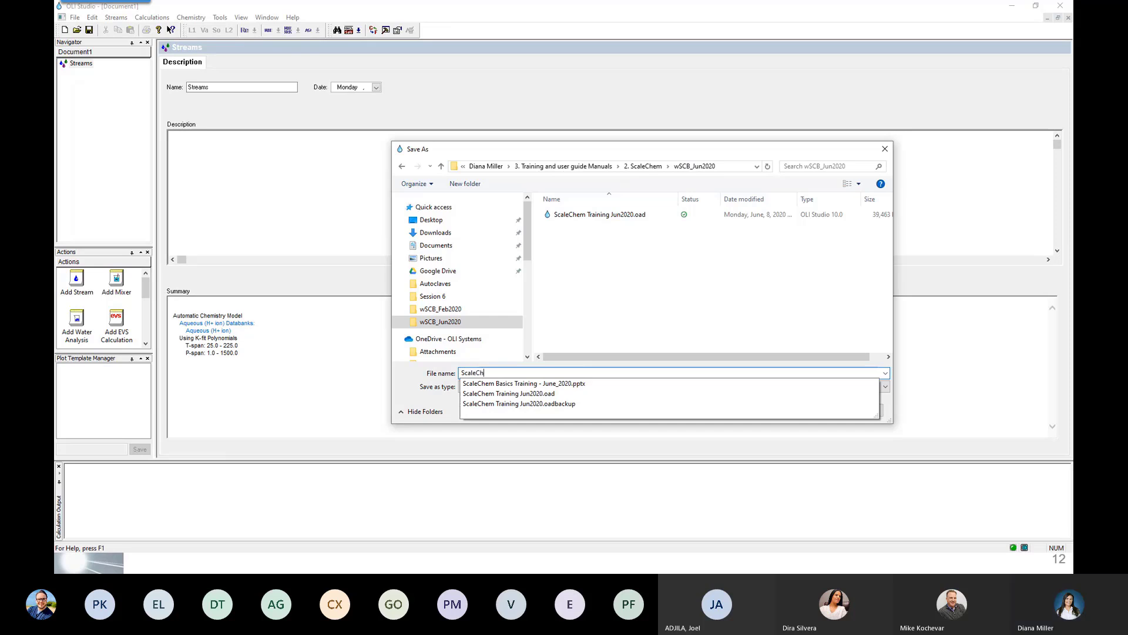
type("em Trainin")
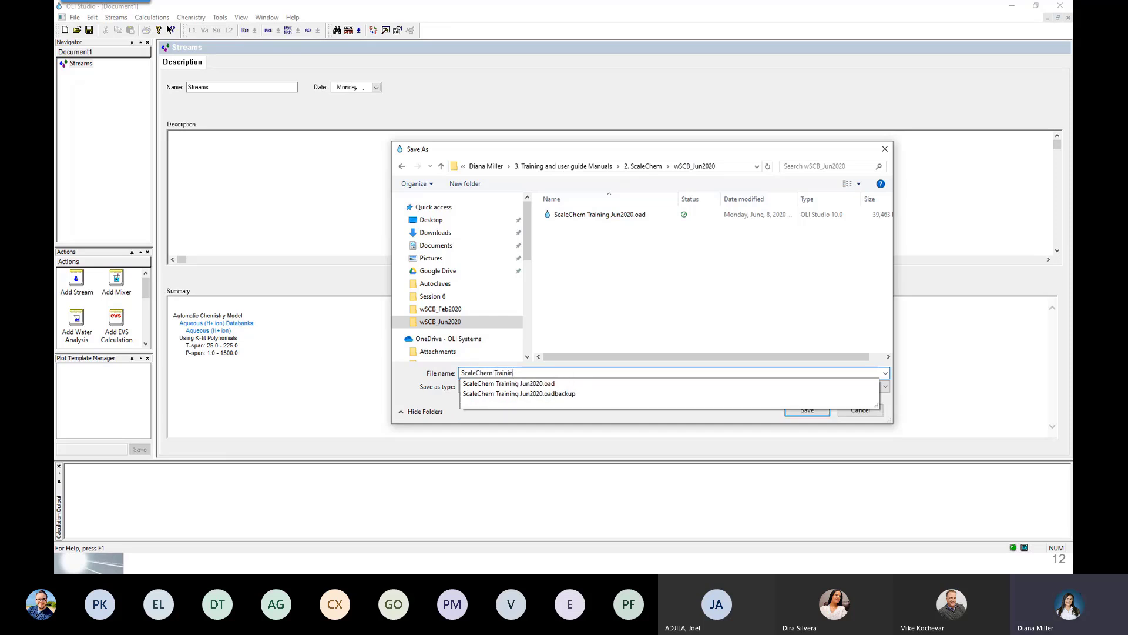
type("g Day 1")
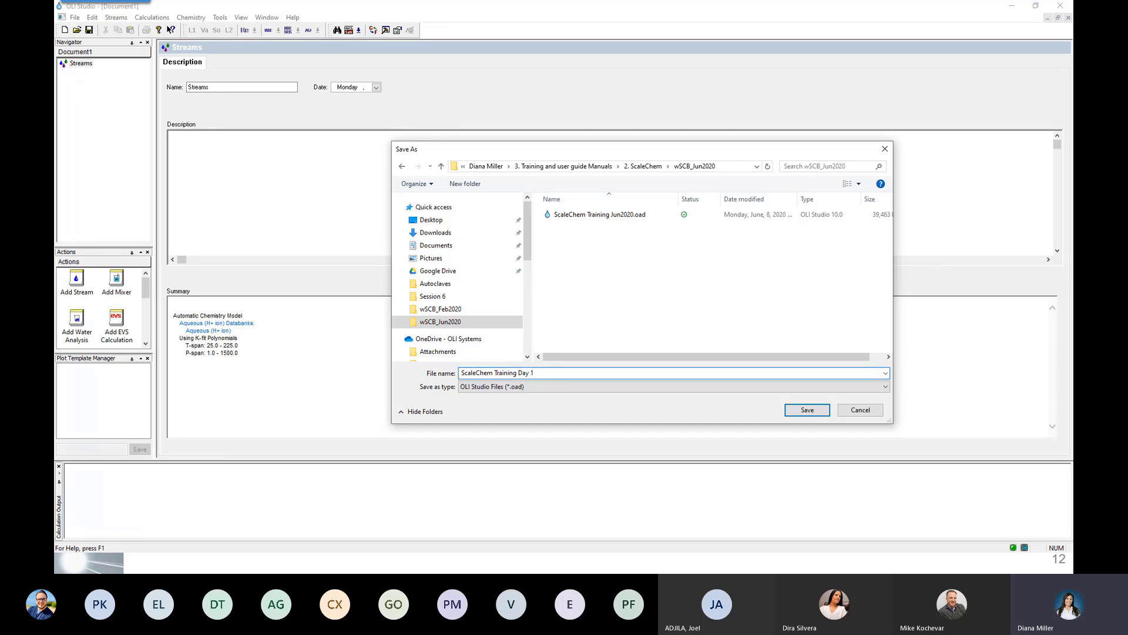
key("Return")
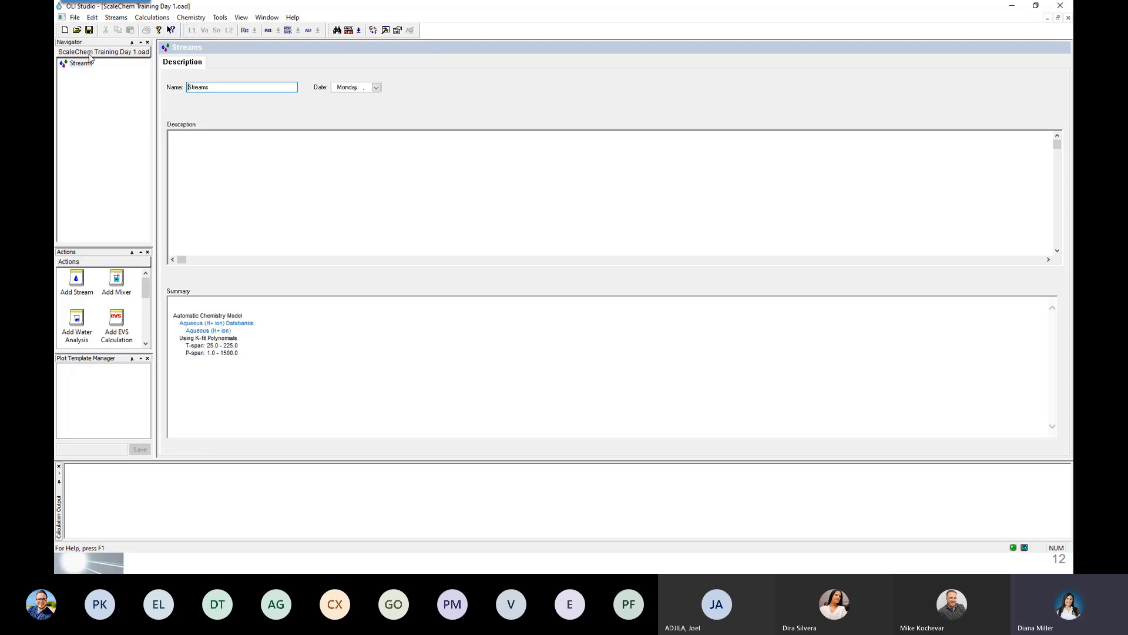
- Open the recent file SSC Basics - Chapter 06 - Titan Production.oad, and create another blank document
left_click(75, 17)
left_click(118, 164)
left_click(75, 17)
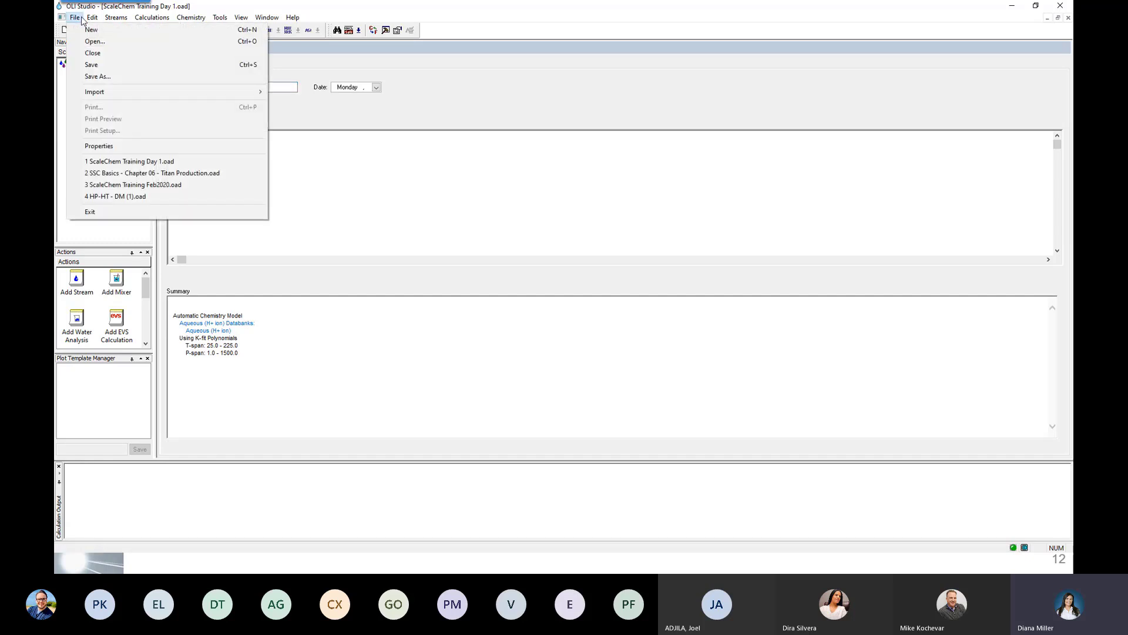
left_click(129, 174)
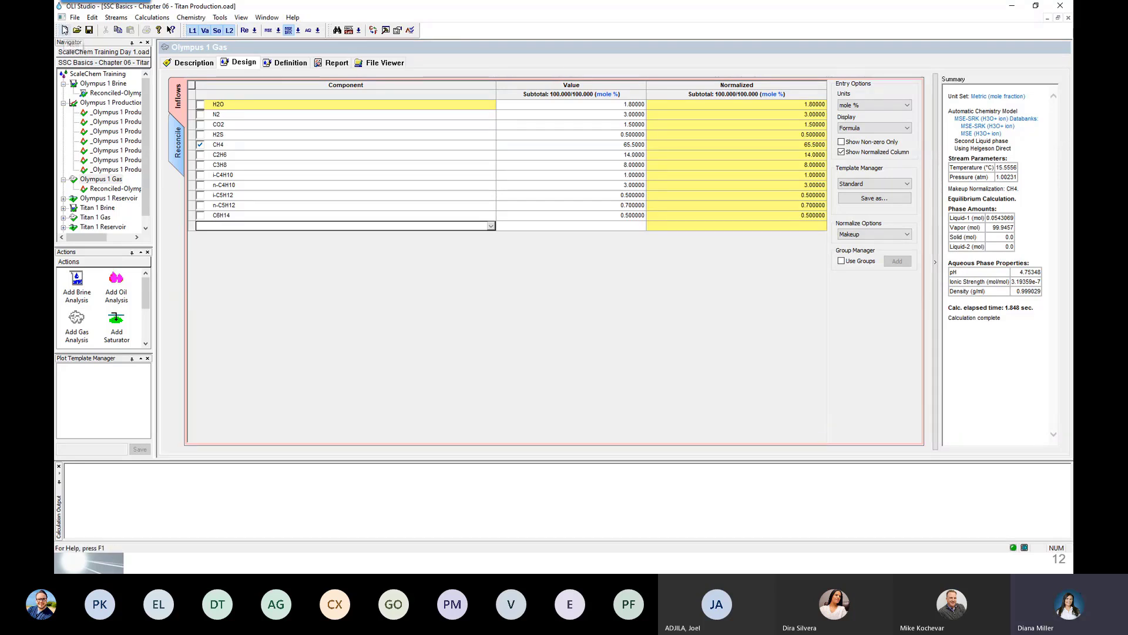
left_click(65, 30)
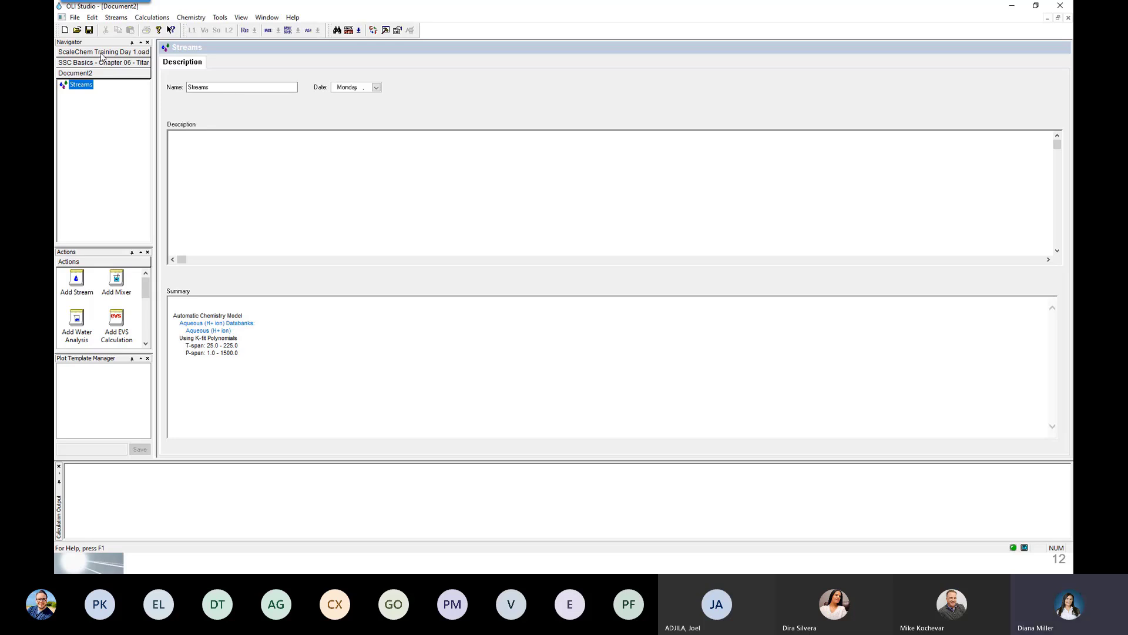
- View each of the three open documents in turn, ending on SSC Basics - Chapter 06 - Titan Production
left_click(101, 53)
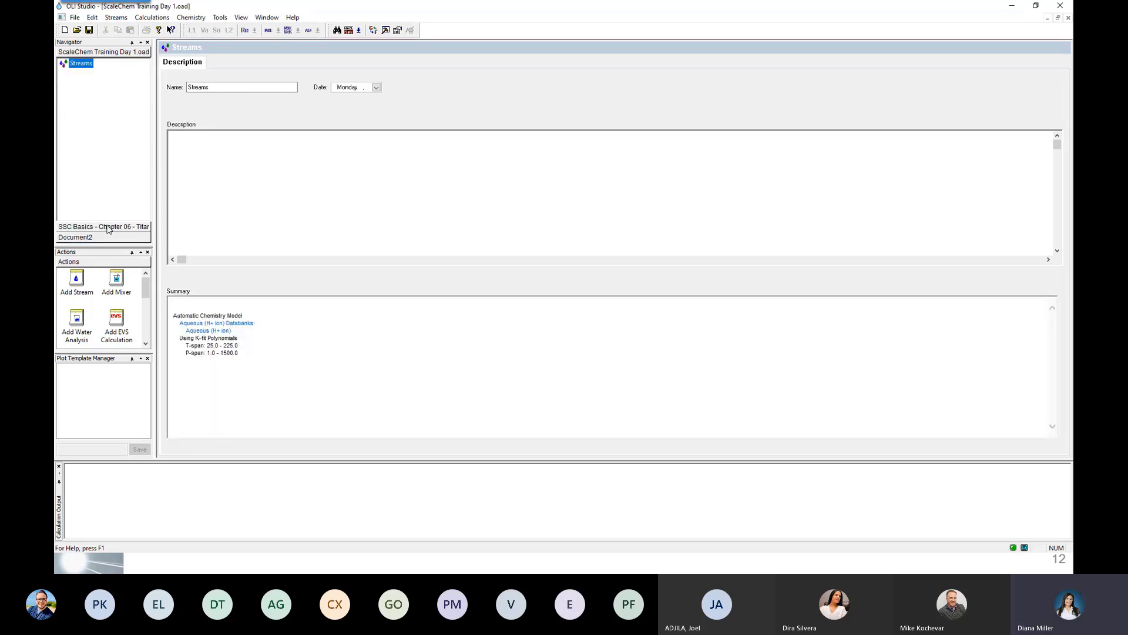
left_click(107, 228)
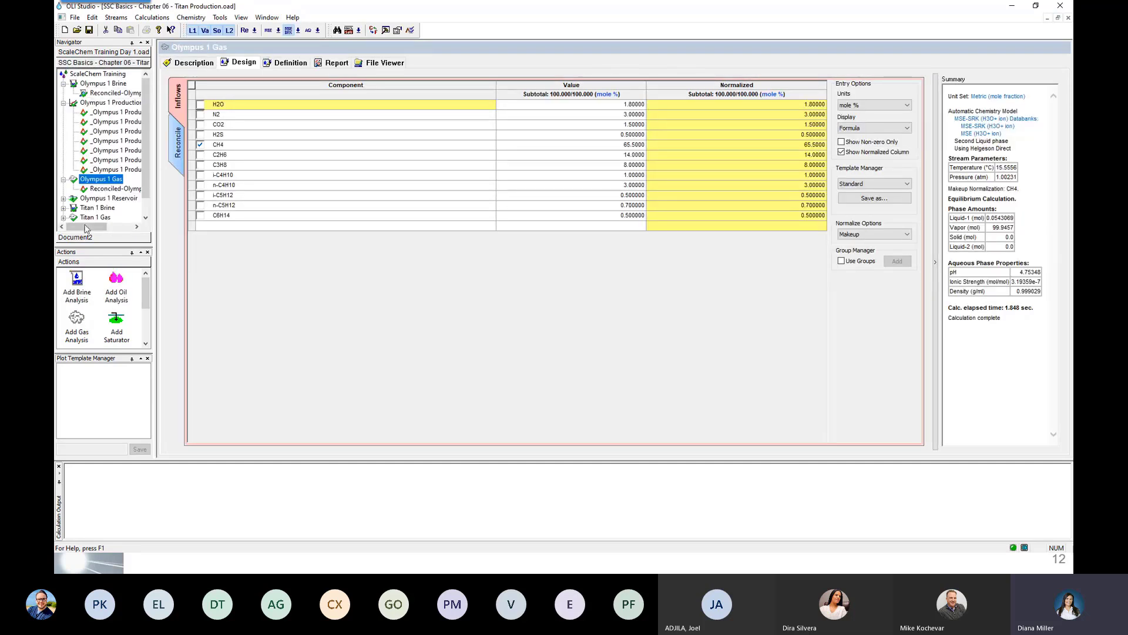
left_click(93, 238)
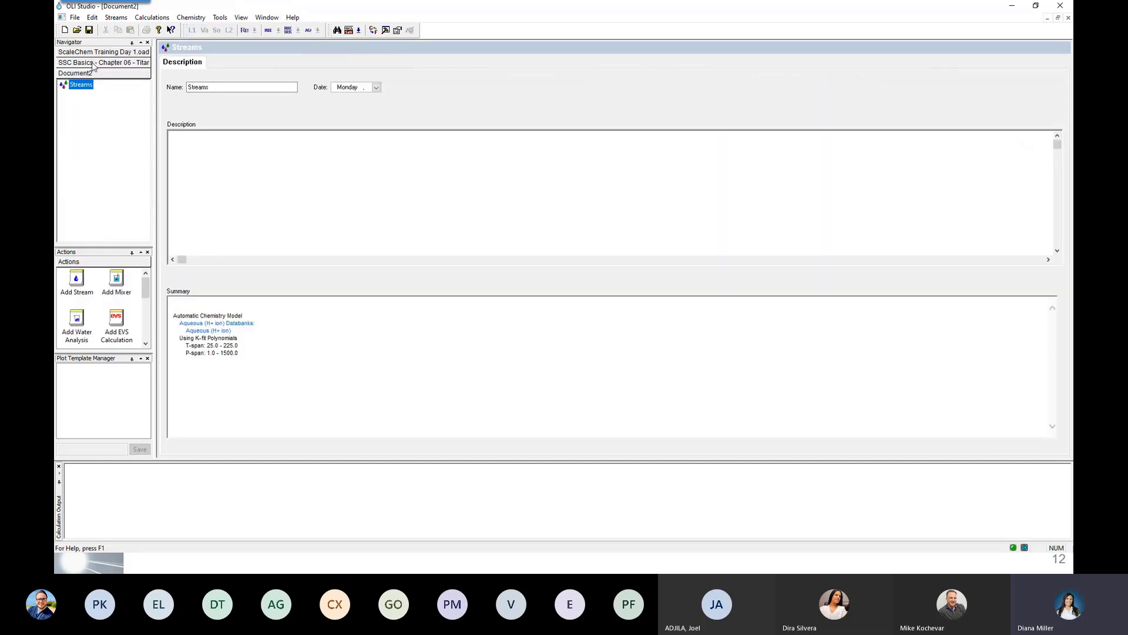
left_click(92, 62)
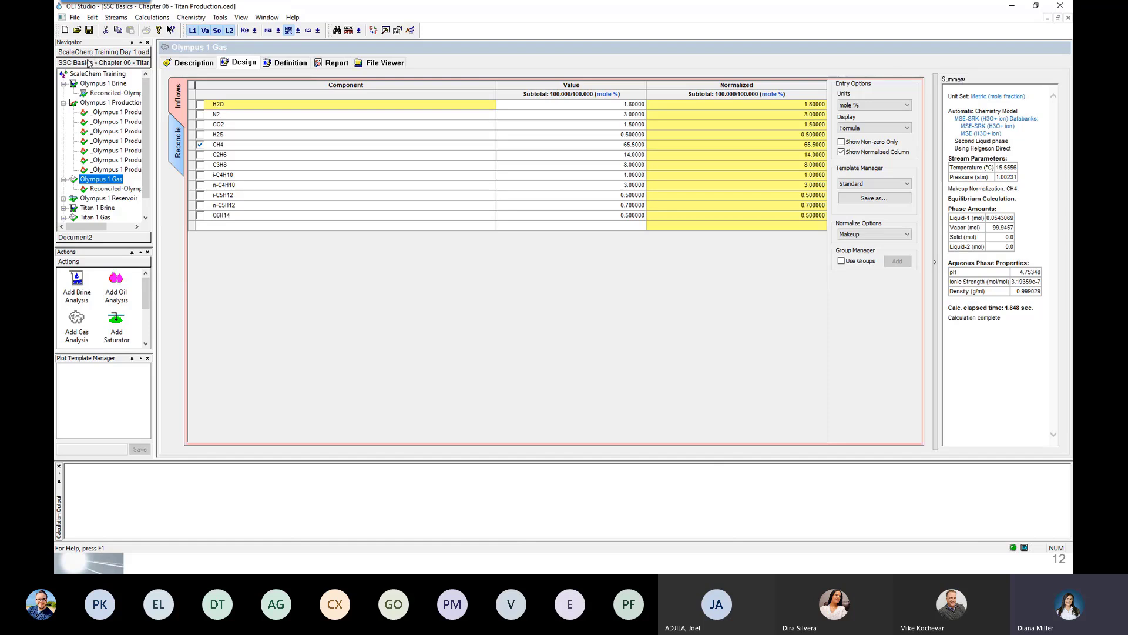
left_click(94, 53)
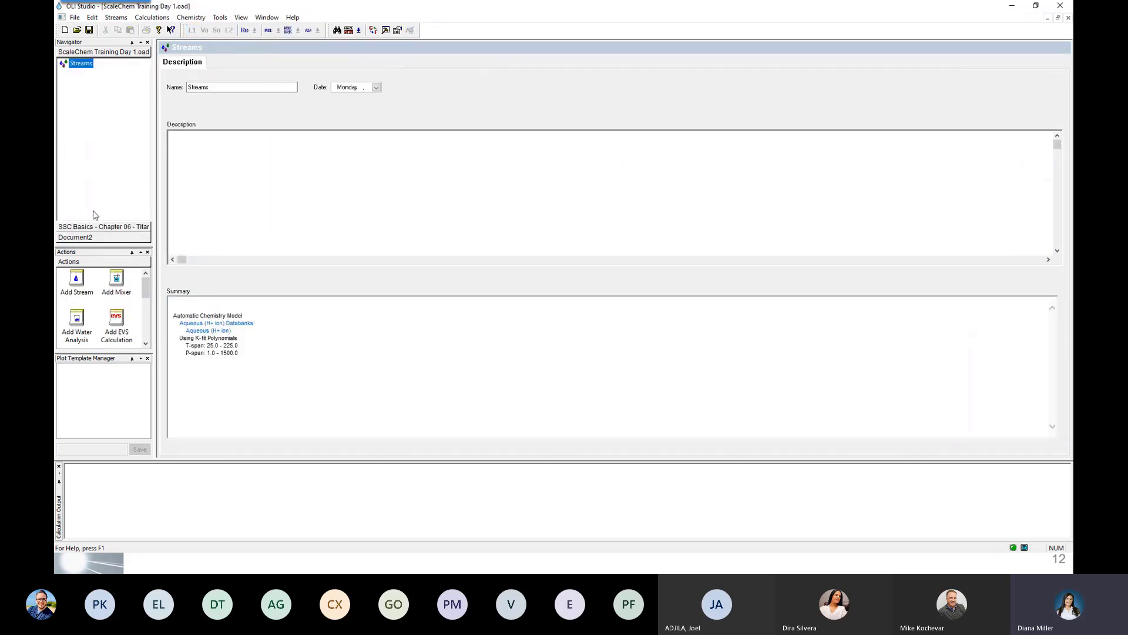
left_click(94, 228)
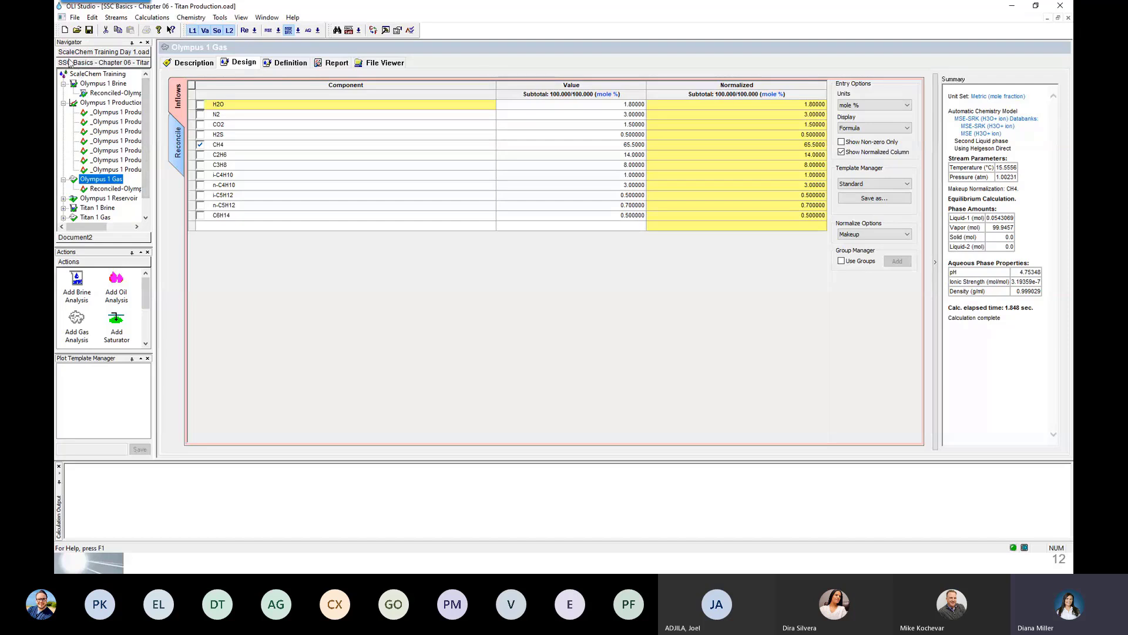
- Widen the navigation tree and examine the Olympus 1 Brine inputs, its reconciled calculation and the Olympus 1 Production inlets
left_click_drag(154, 94, 210, 106)
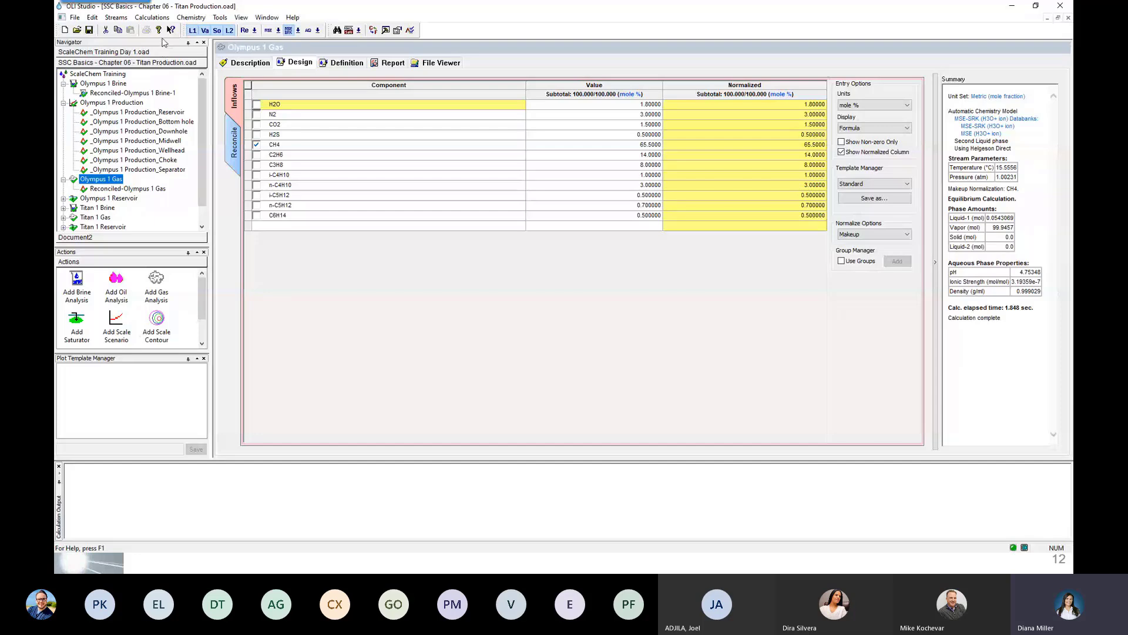
left_click(99, 85)
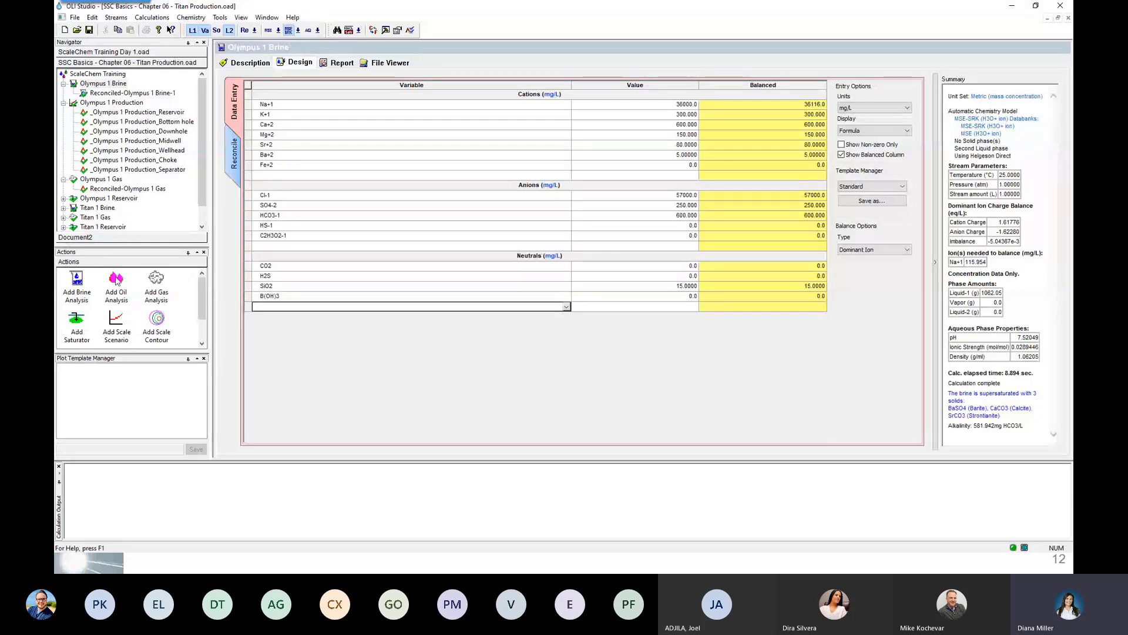
left_click(92, 84)
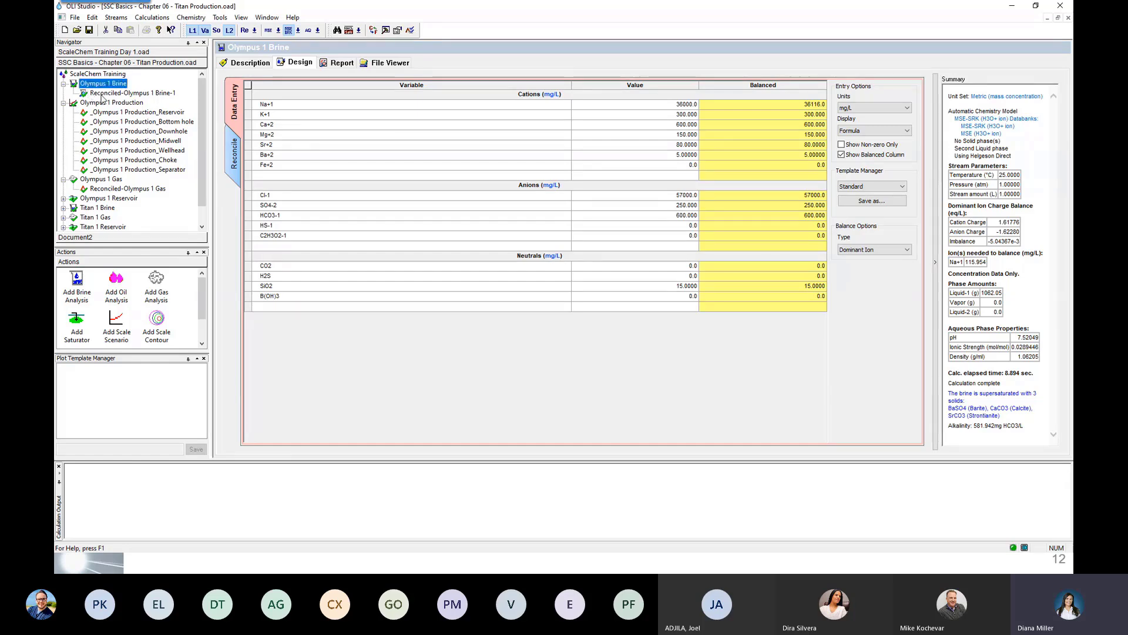
left_click(102, 94)
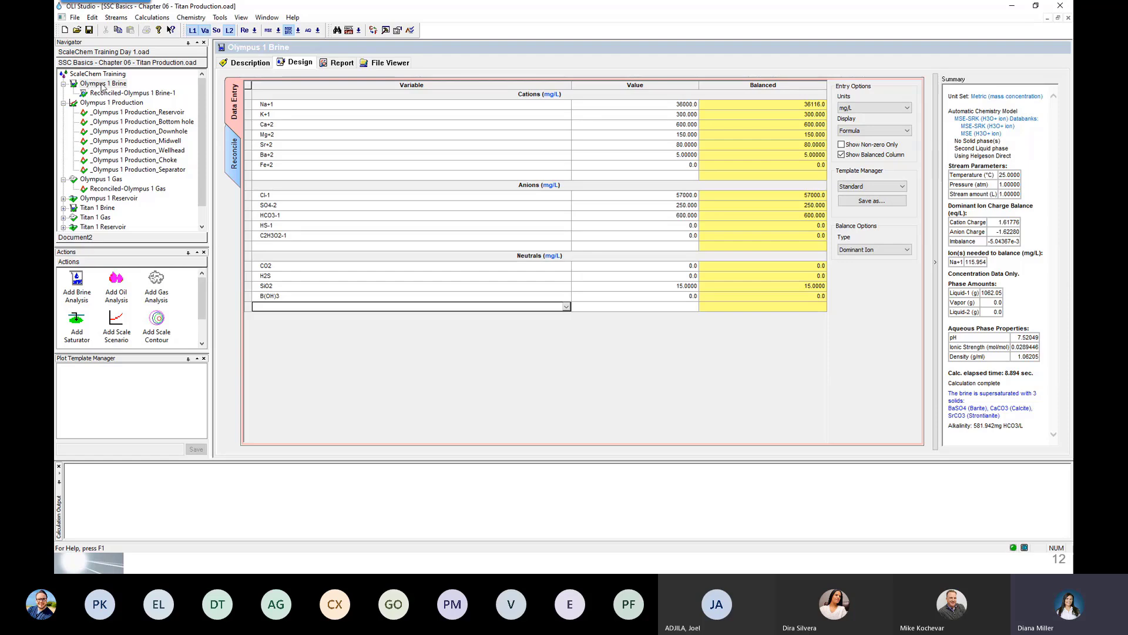
left_click(105, 112)
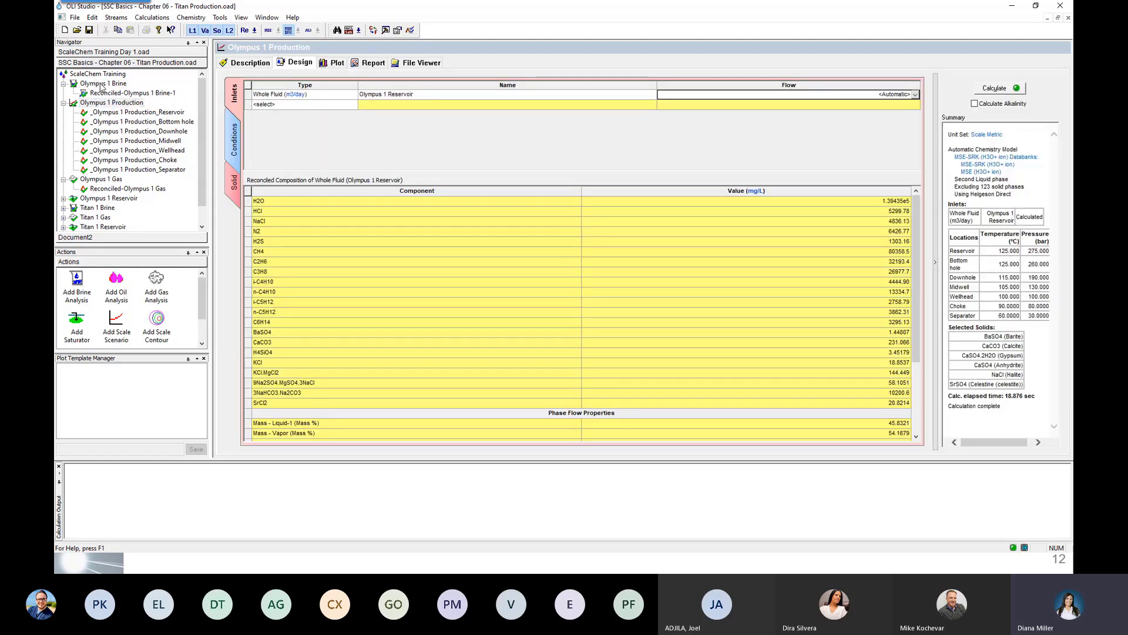
left_click(101, 84)
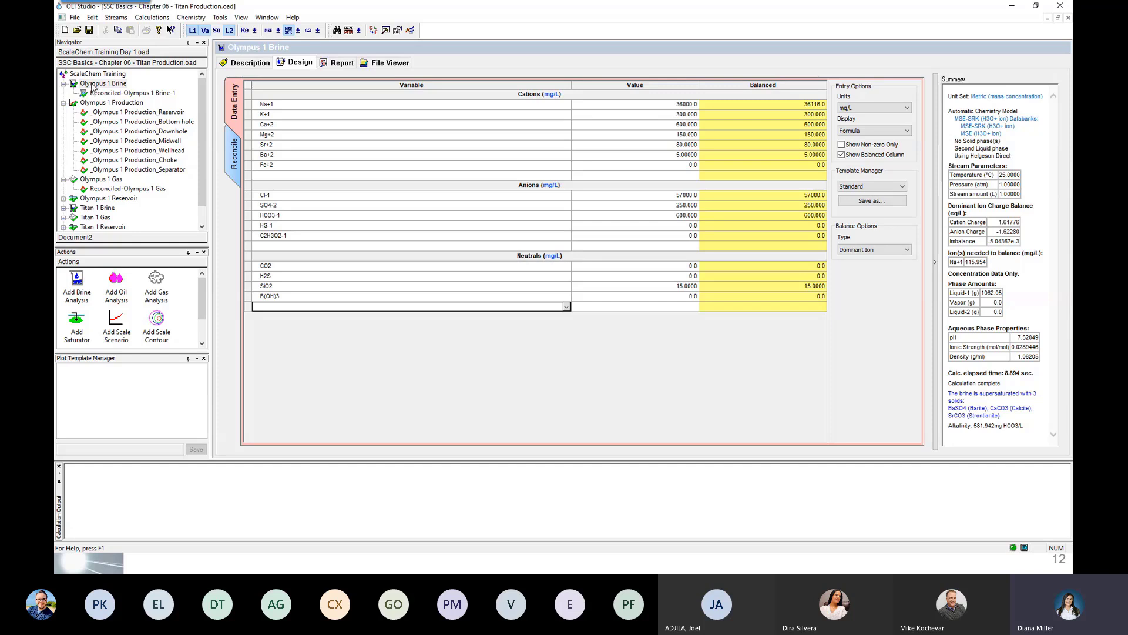
left_click(93, 84)
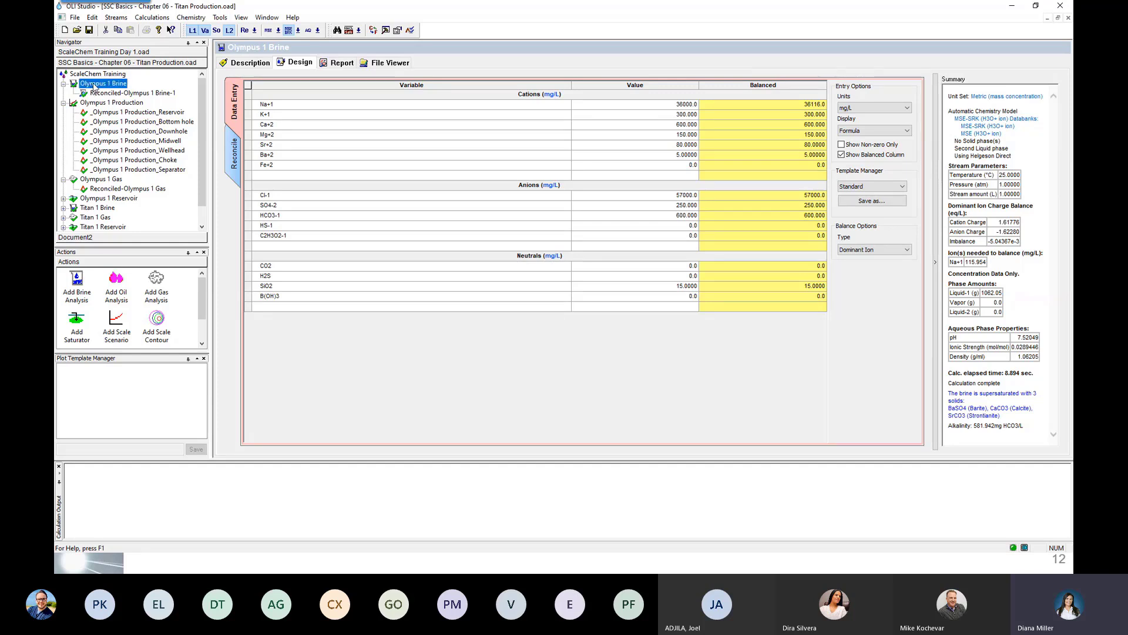
mouse_move(380, 112)
left_click(115, 94)
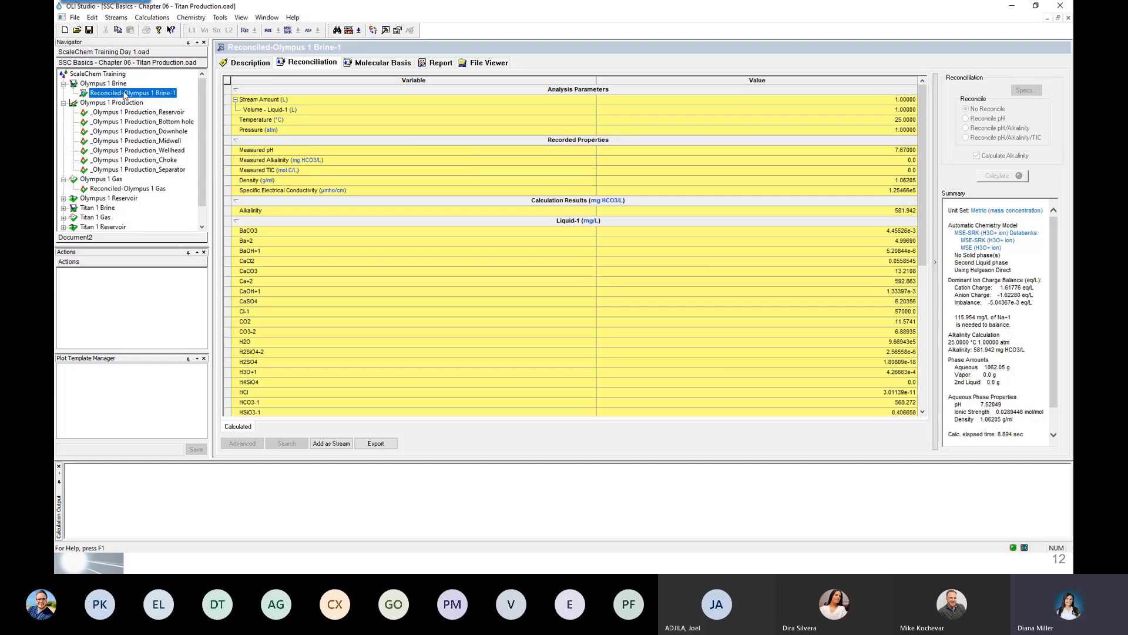
left_click(86, 84)
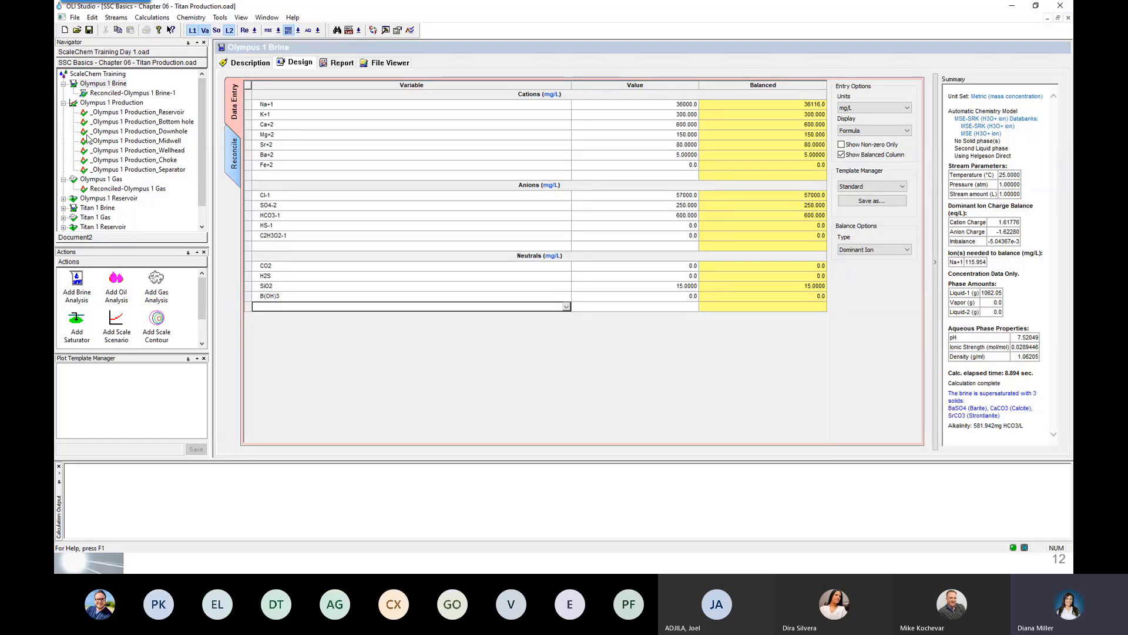
- Collapse the Olympus 1 Production, Olympus 1 Brine and Olympus 1 Gas branches in the object tree
left_click(63, 102)
left_click(64, 83)
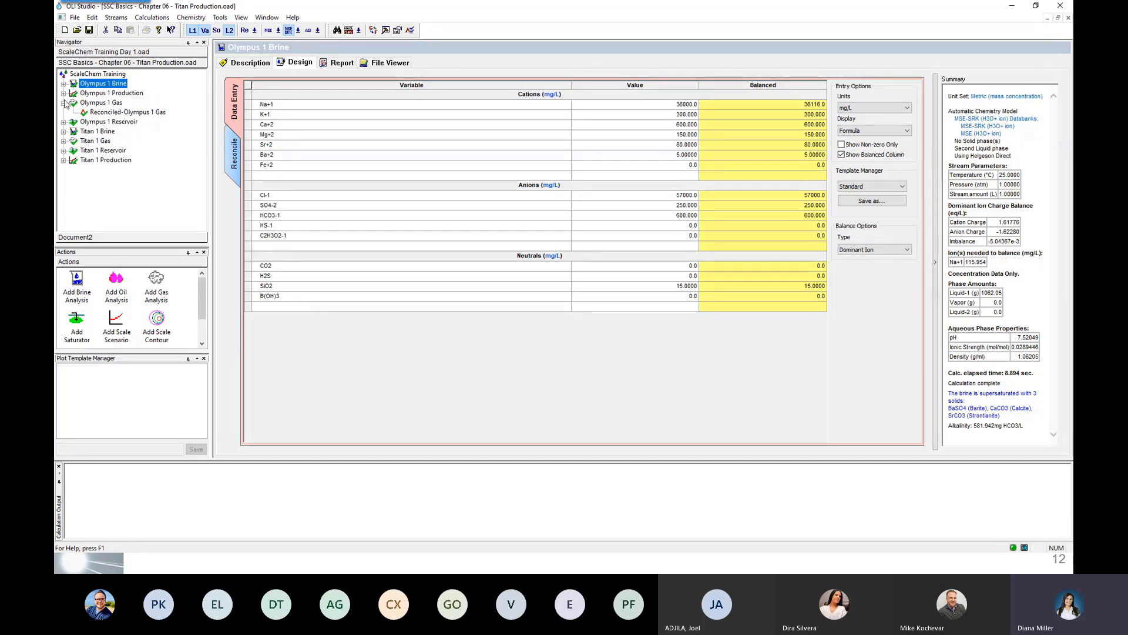
left_click(63, 102)
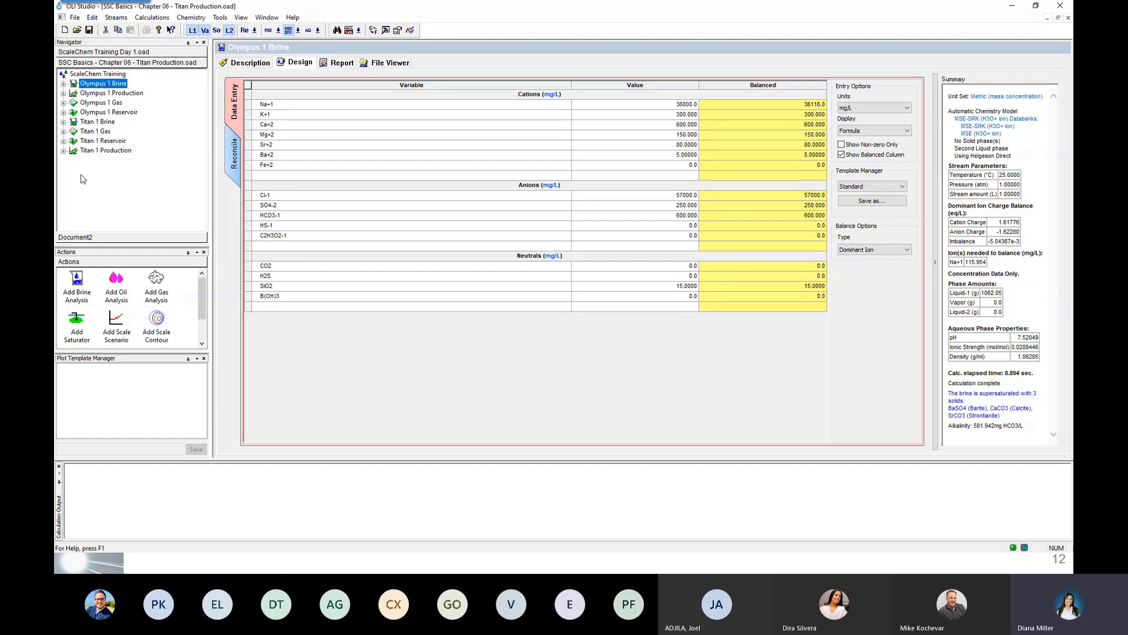
- Copy Olympus 1 Brine into the Streams level of Document2, expand the pasted object, and create another blank document
right_click(96, 85)
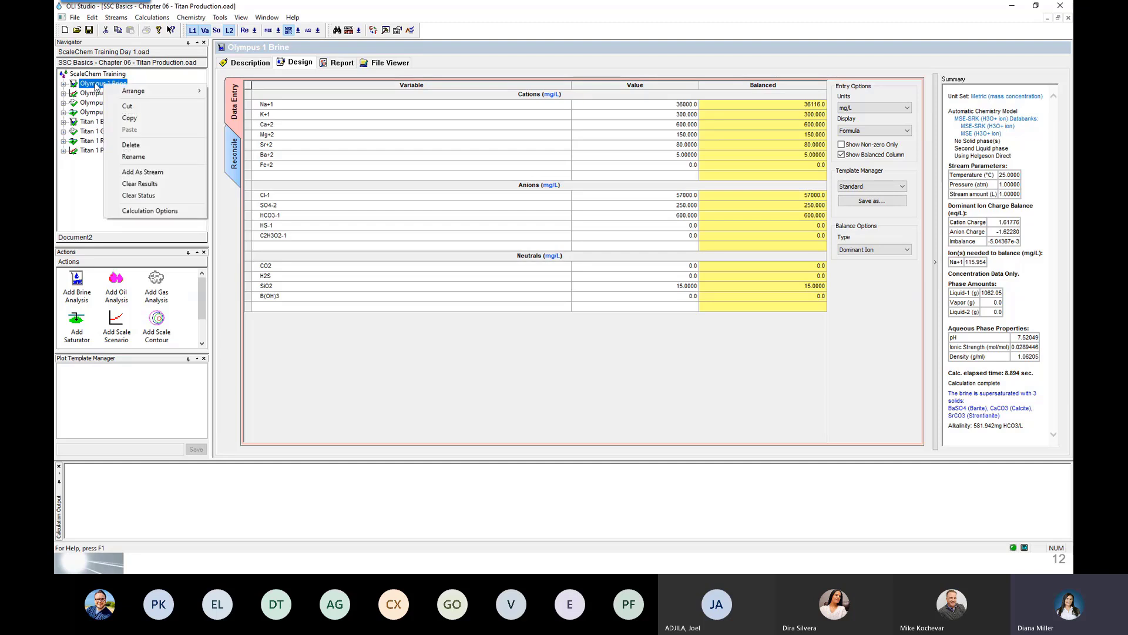
left_click(142, 120)
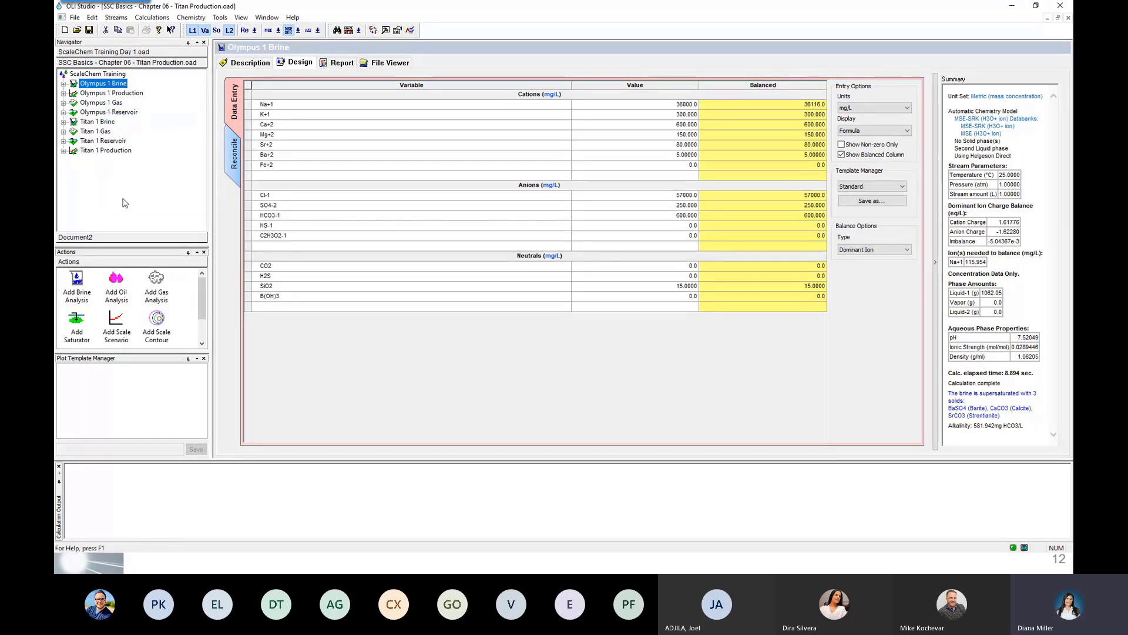
left_click(122, 238)
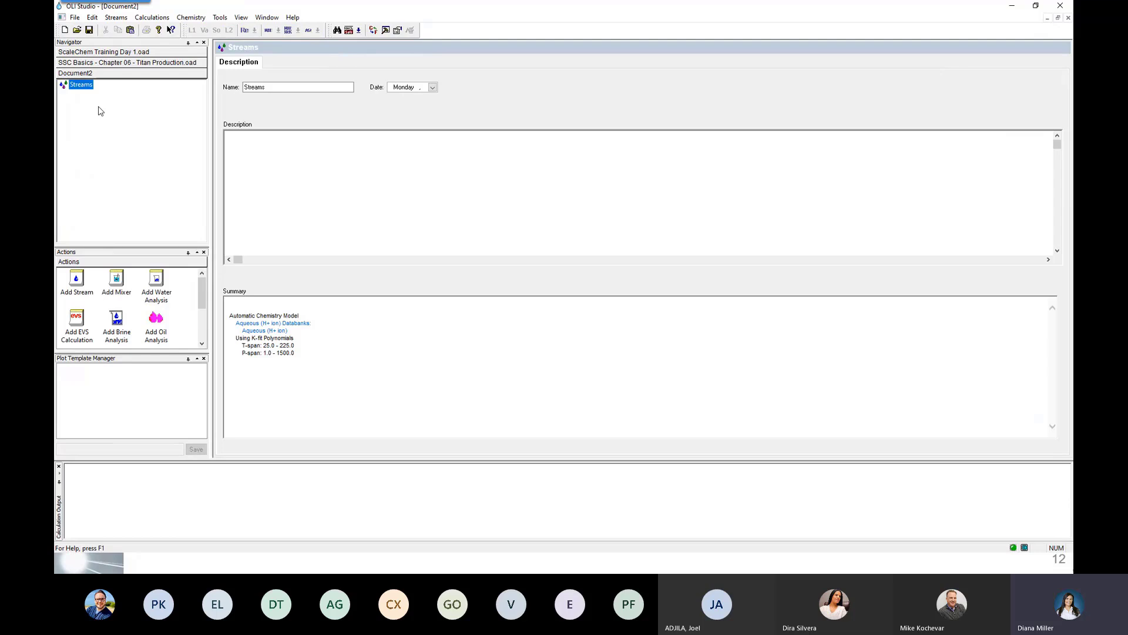
right_click(82, 85)
left_click(97, 127)
left_click(106, 94)
left_click(64, 94)
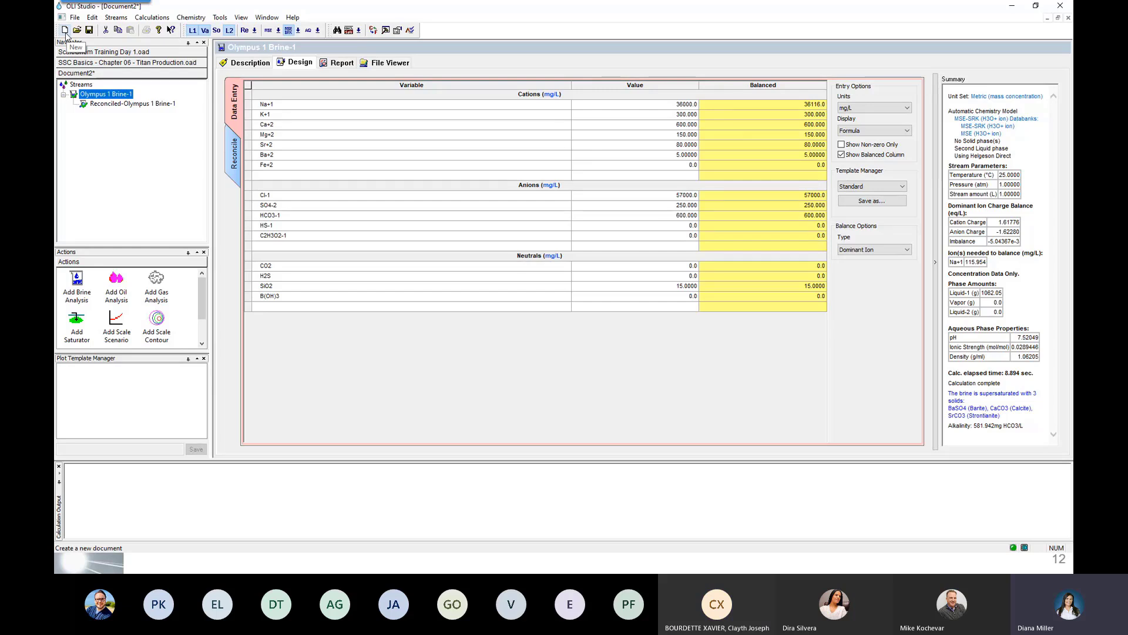
left_click(65, 34)
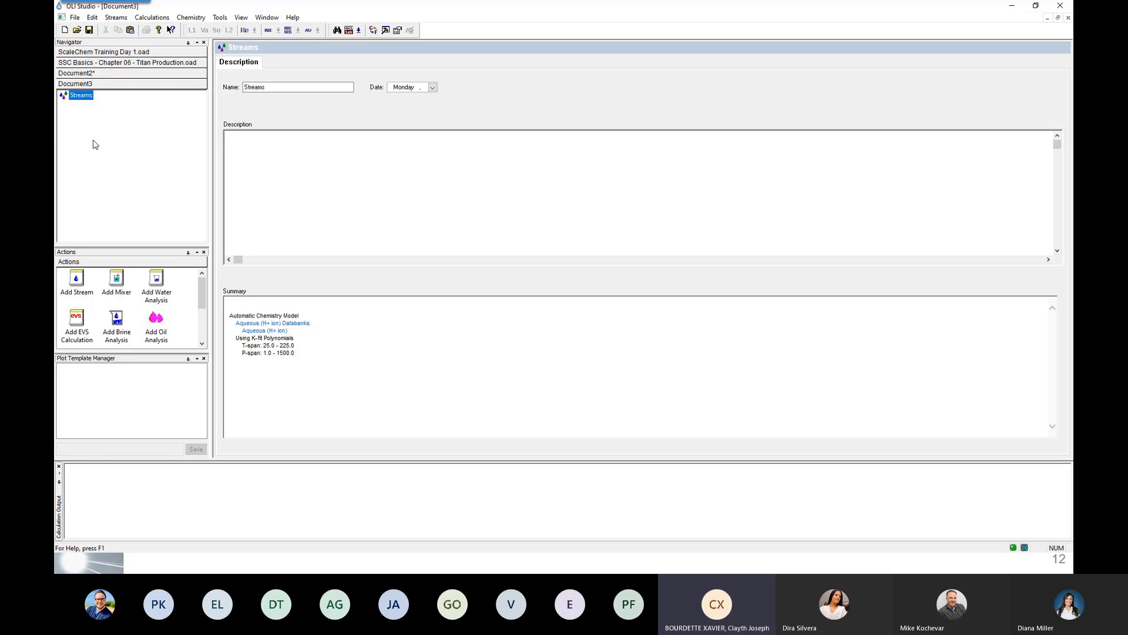
- Examine the reconciled calculation, report and inputs of Olympus 1 Brine-1 in Document2, and the original Olympus 1 Brine's report in the Titan Production file
left_click(79, 76)
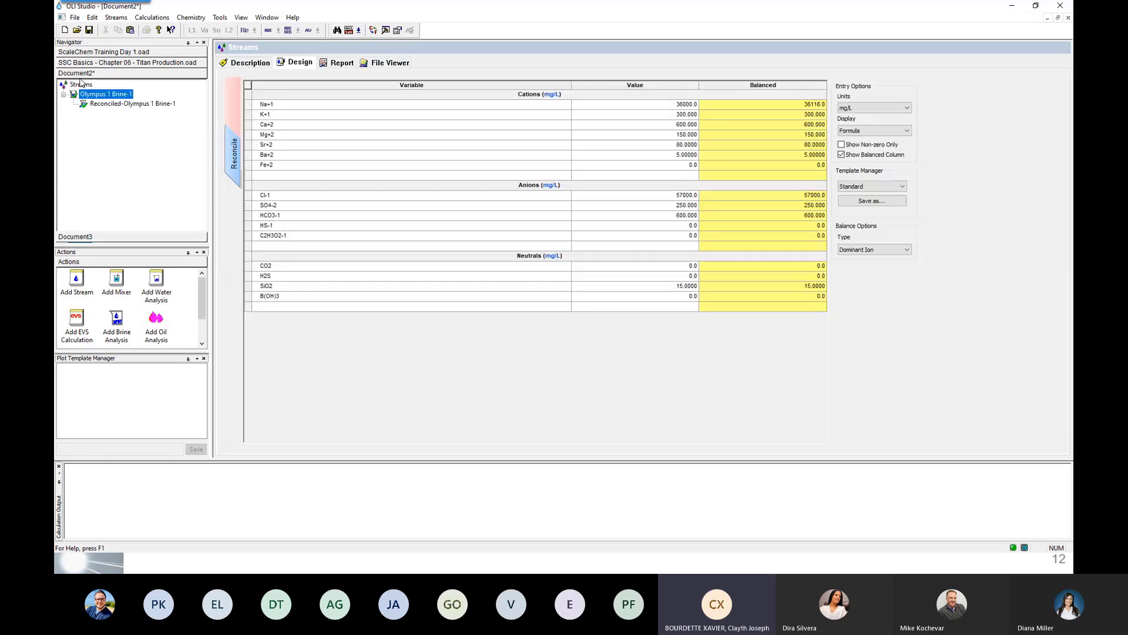
left_click(109, 106)
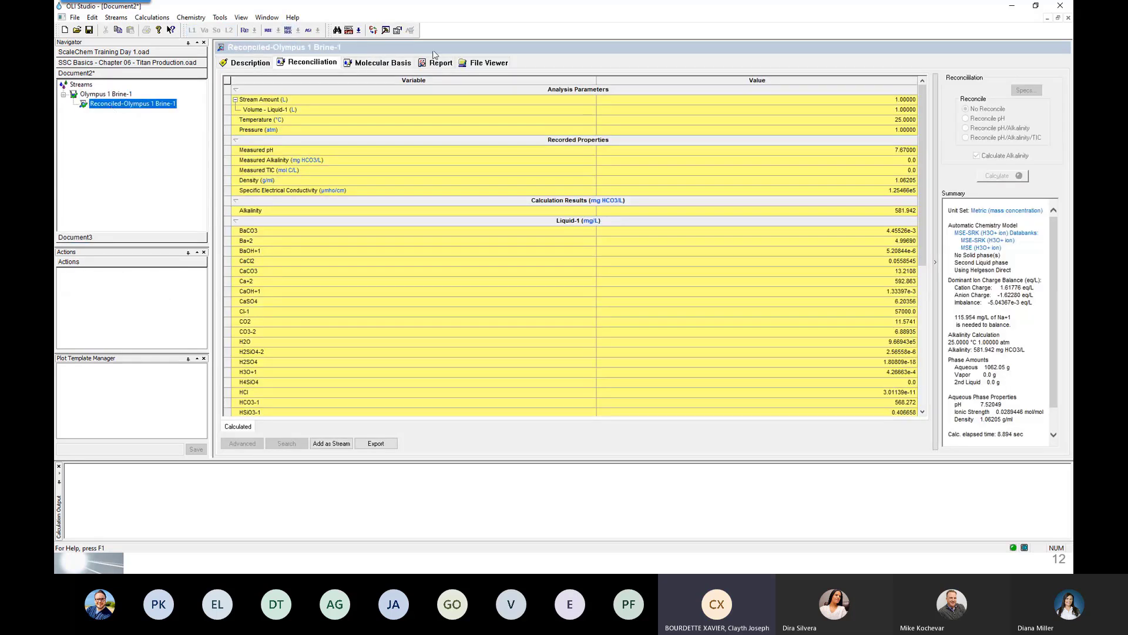
left_click(433, 63)
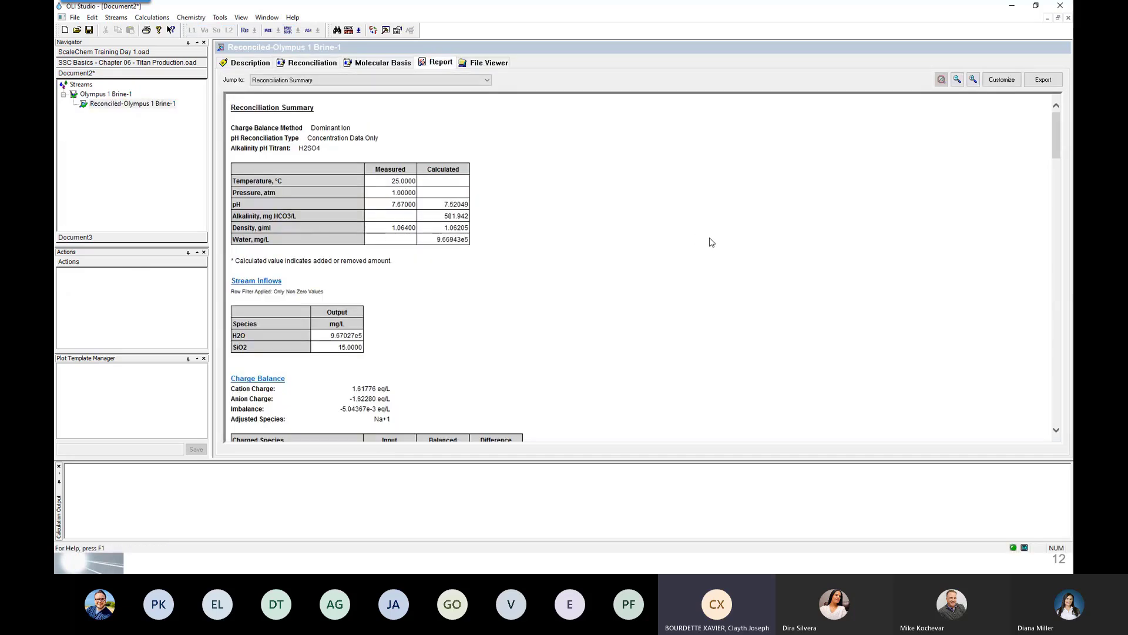
left_click(107, 95)
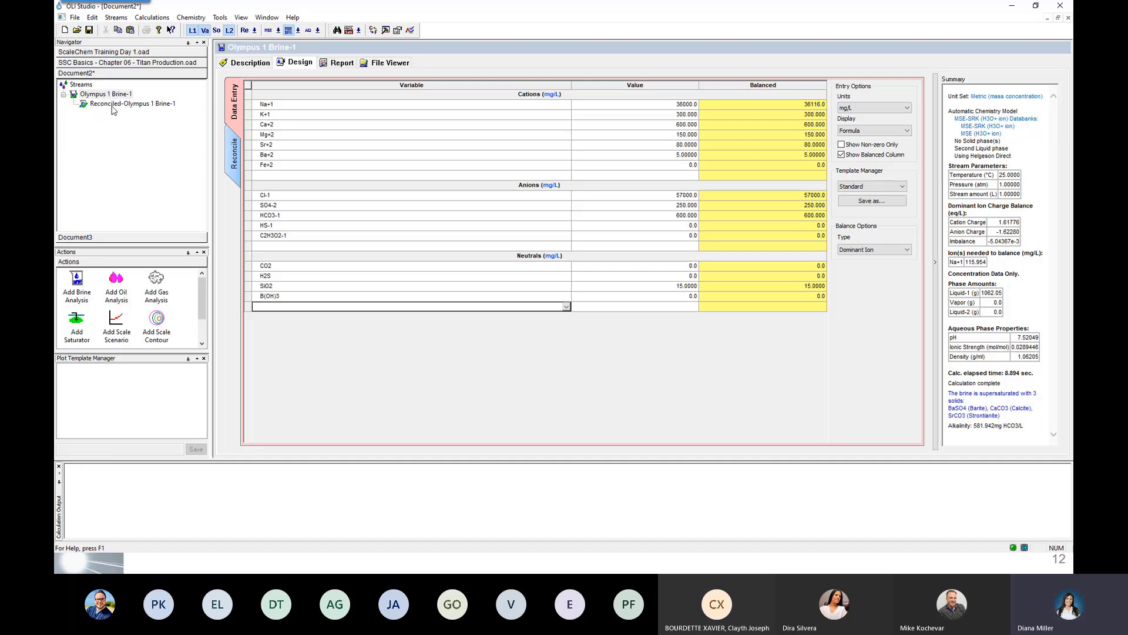
left_click(98, 62)
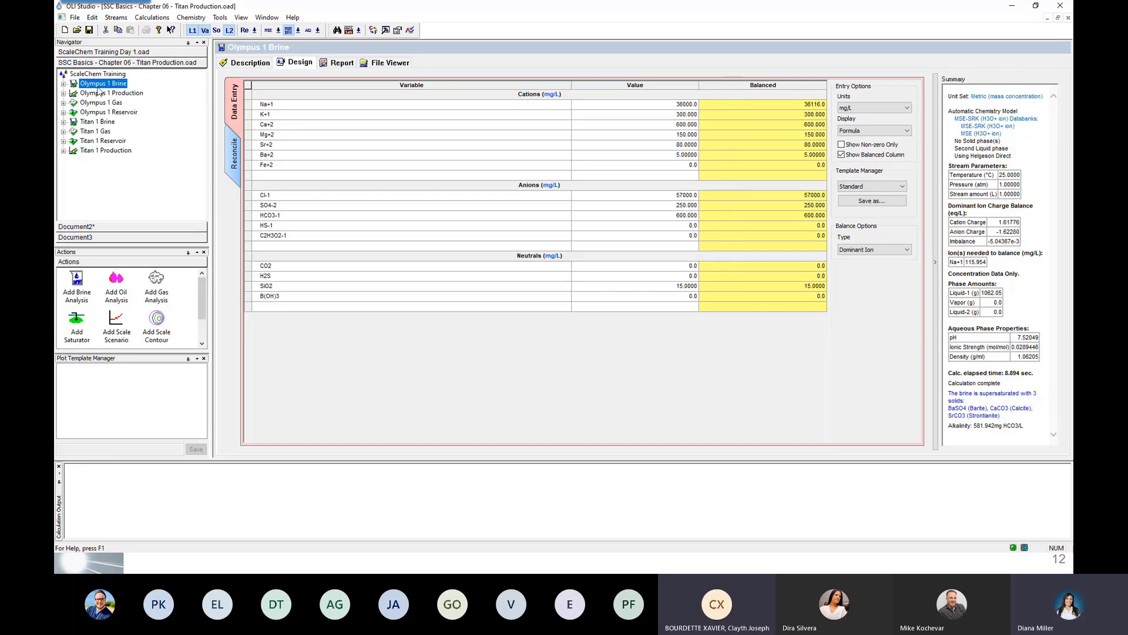
left_click(340, 65)
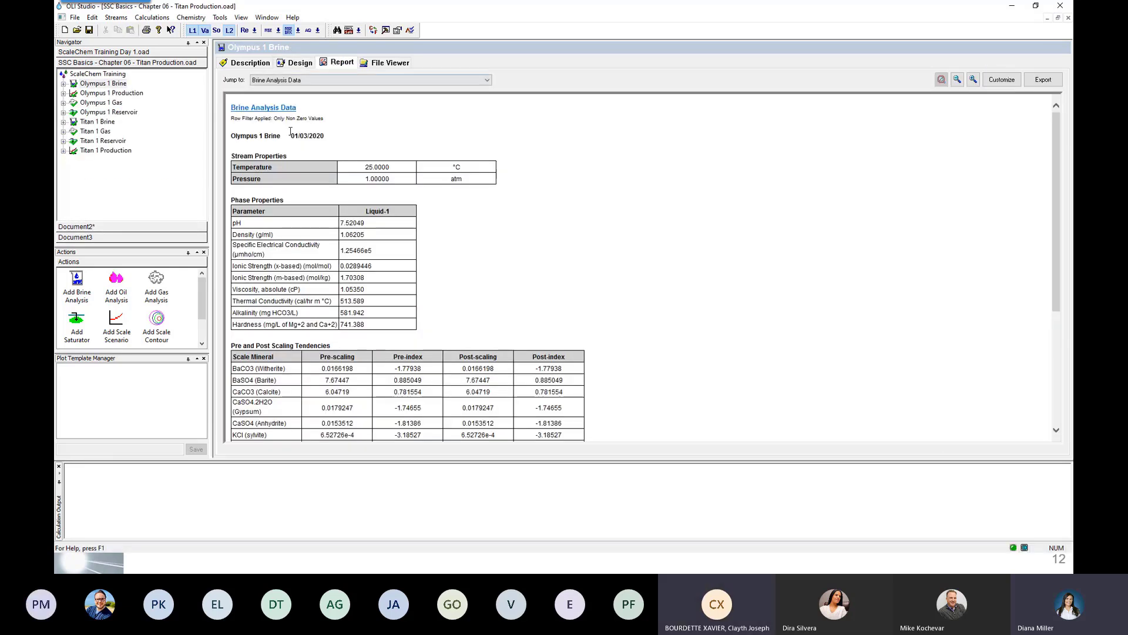
- Collapse Olympus 1 Brine-1 in Document2, and copy Olympus 1 Production from the Titan Production file into Document3's Streams level
left_click(96, 228)
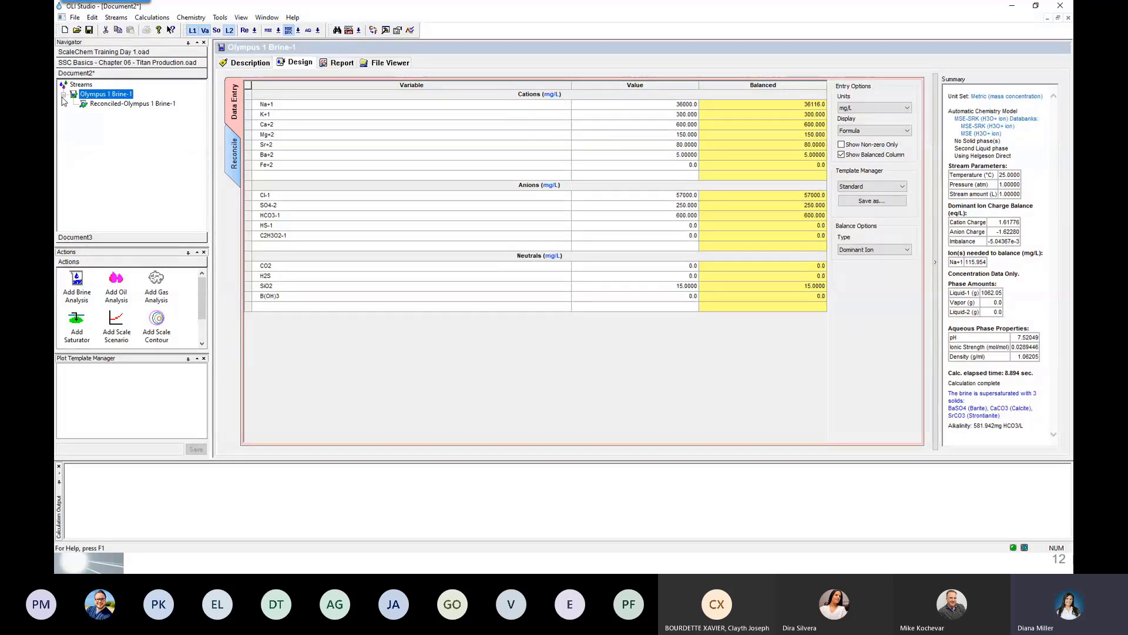
left_click(63, 95)
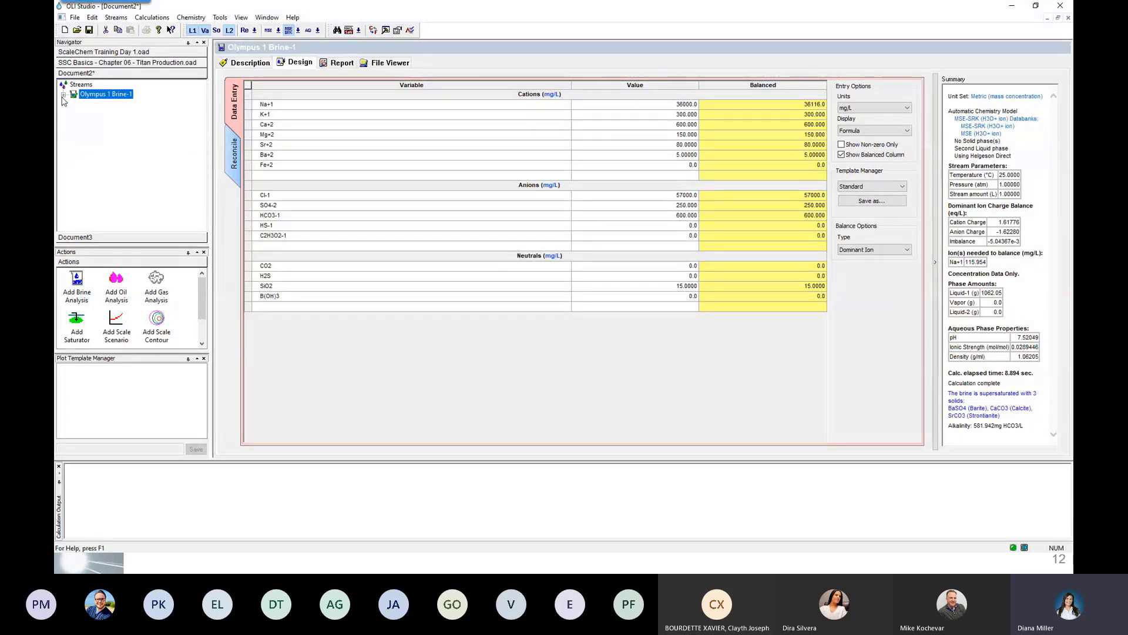
left_click(118, 63)
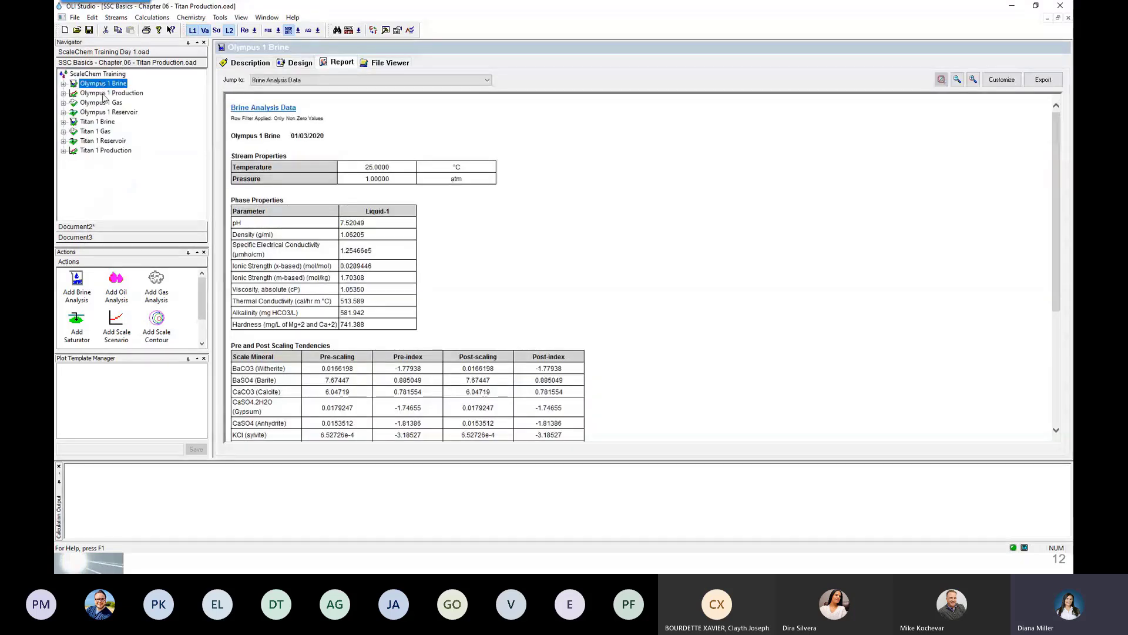
left_click(104, 94)
left_click_drag(104, 94, 114, 150)
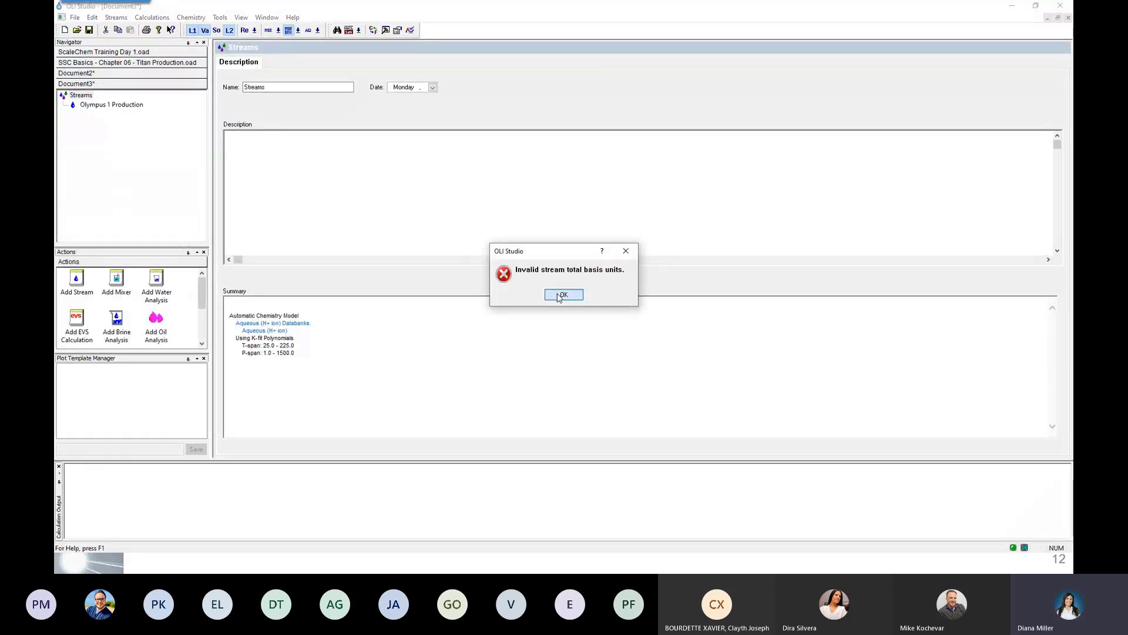
left_click(562, 295)
- Copy Olympus 1 Brine from the Titan Production file into Document2 again and show the new copy's design data
left_click(126, 63)
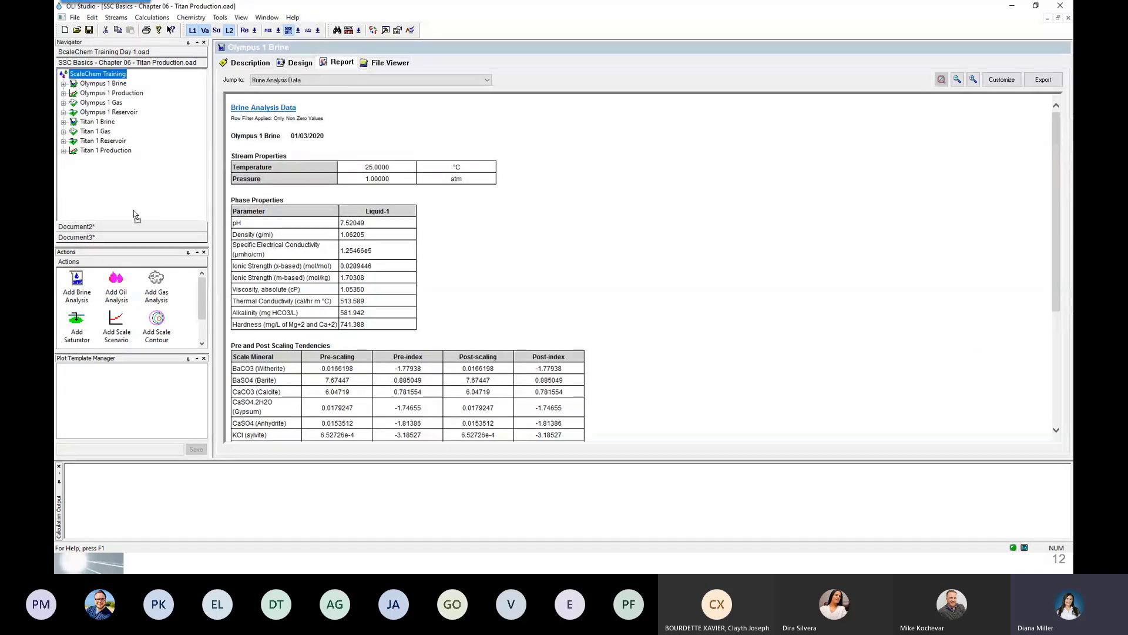
left_click(118, 226)
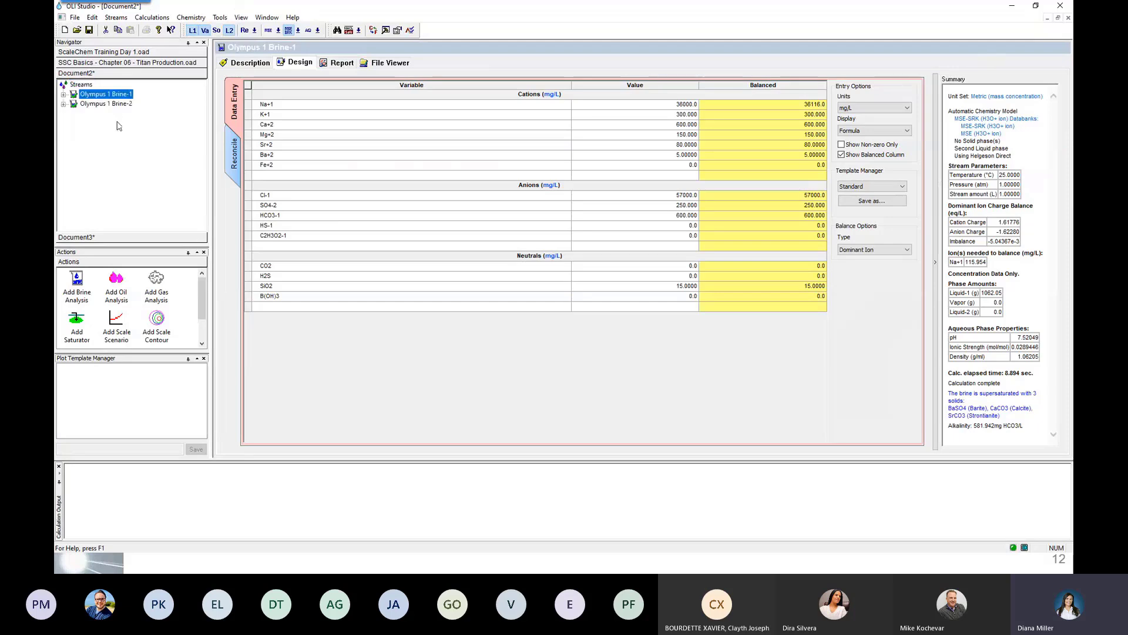
left_click(120, 103)
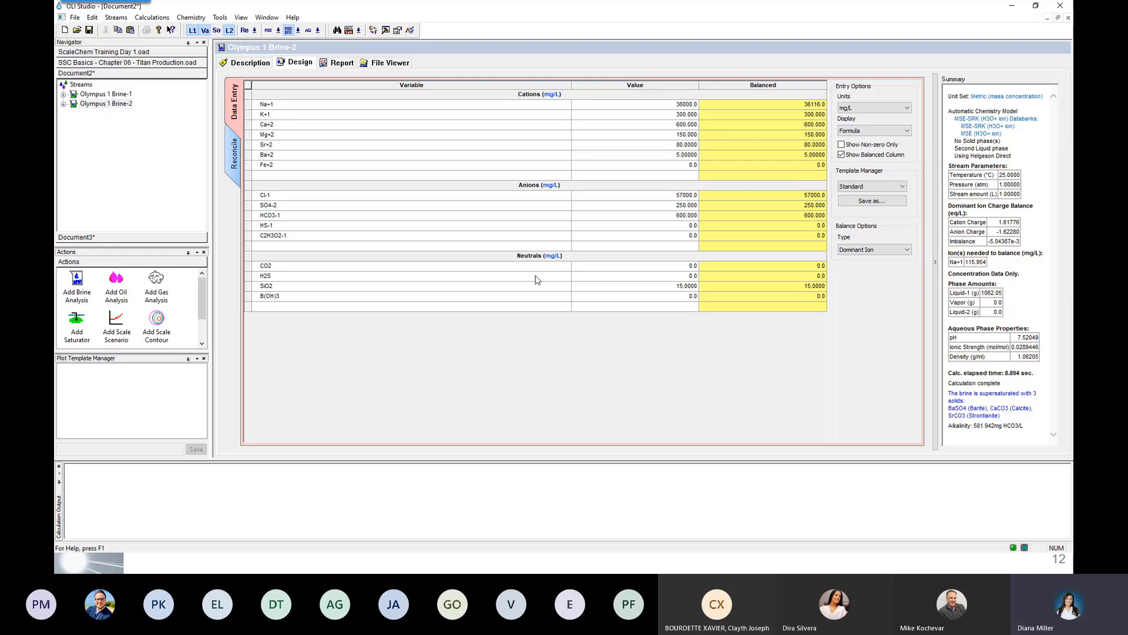
- Switch to the presentation, advance to the Actions Panel slide, and return to OLI Studio
key("alt+Tab")
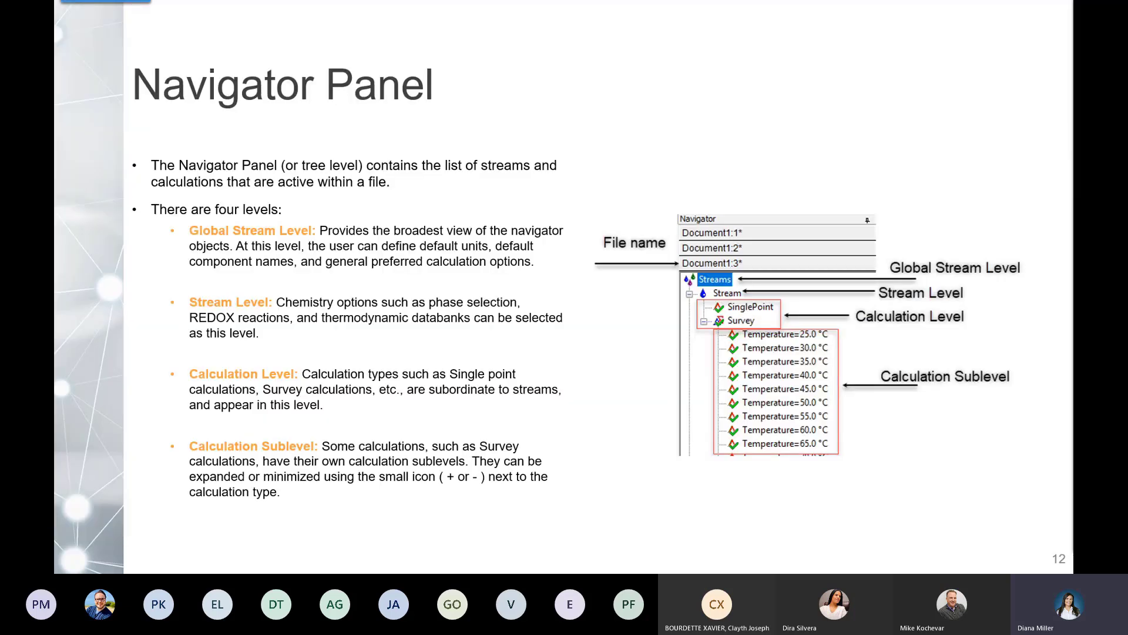
key("Right")
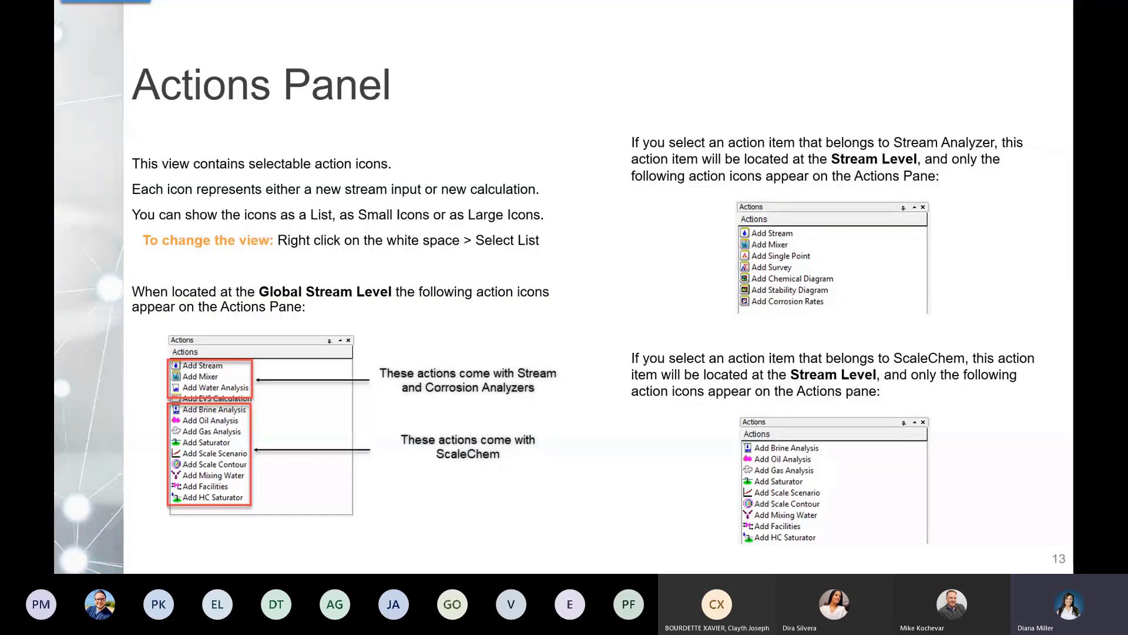
key("alt+Tab")
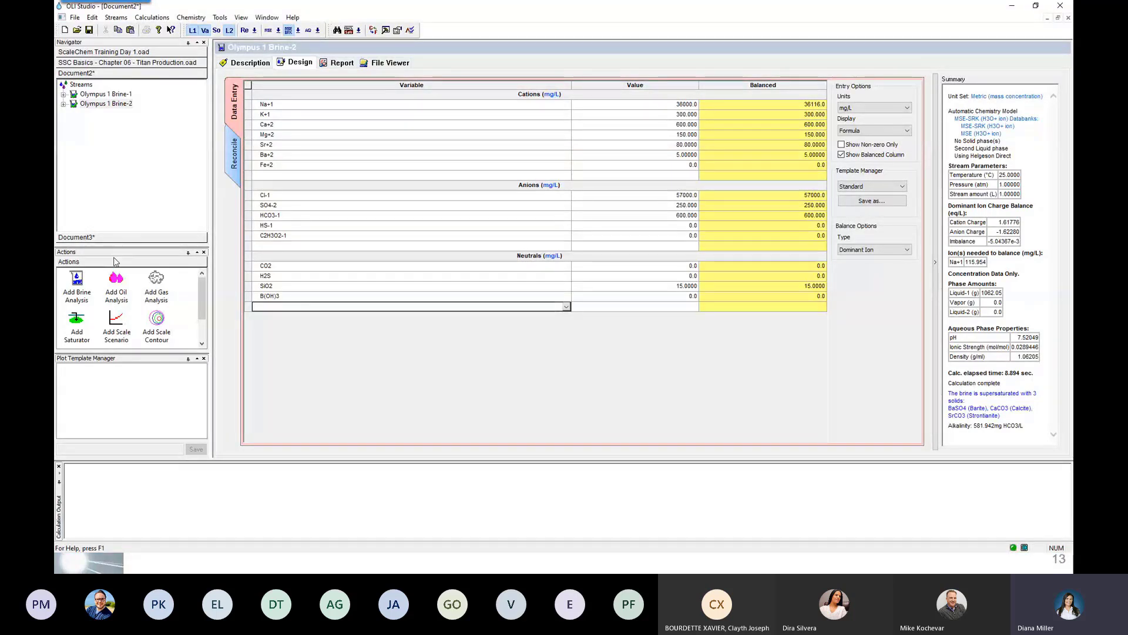
- Enlarge the Actions pane and examine the actions offered for the global Streams level and for Olympus 1 Brine-1
left_click_drag(117, 247, 117, 218)
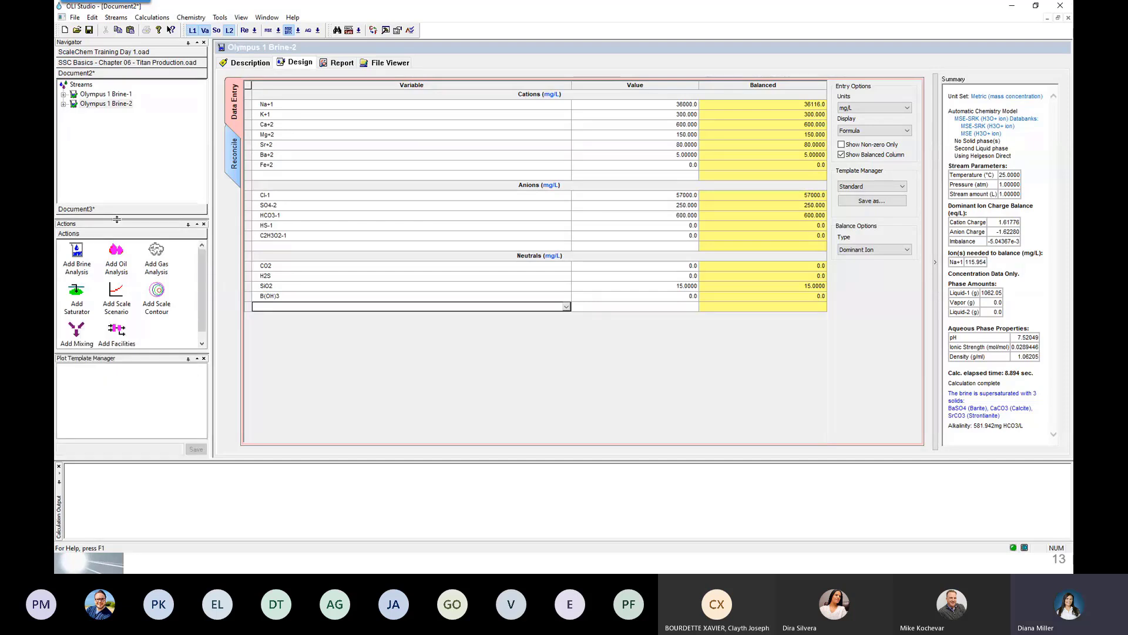
left_click_drag(115, 354, 117, 369)
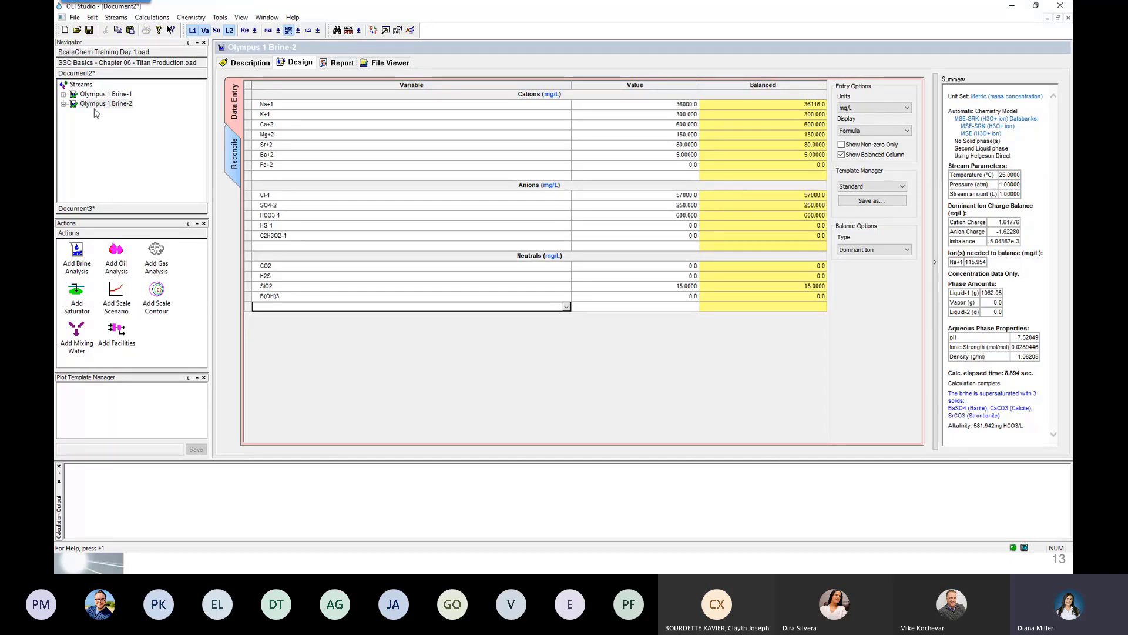
left_click(87, 85)
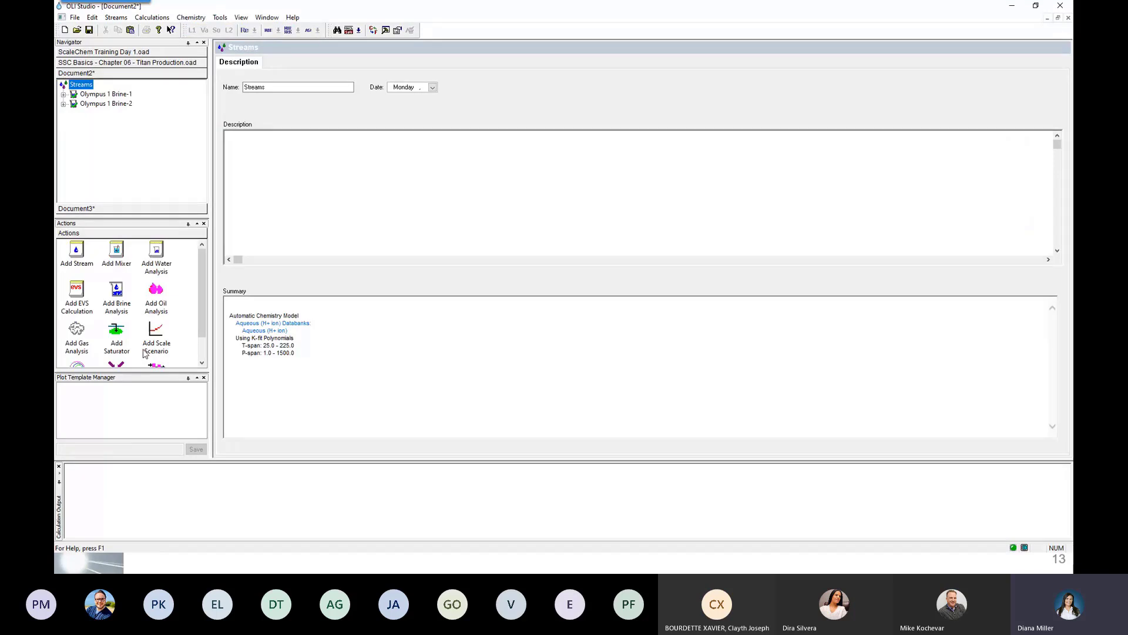
scroll(123, 328, "down", 1)
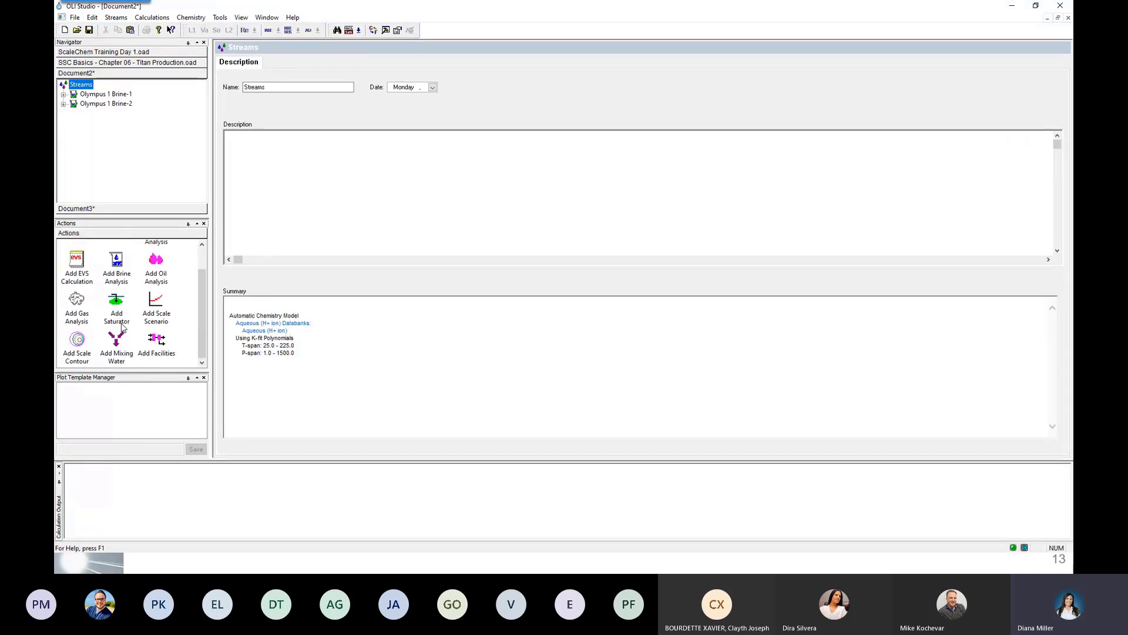
scroll(122, 328, "up", 1)
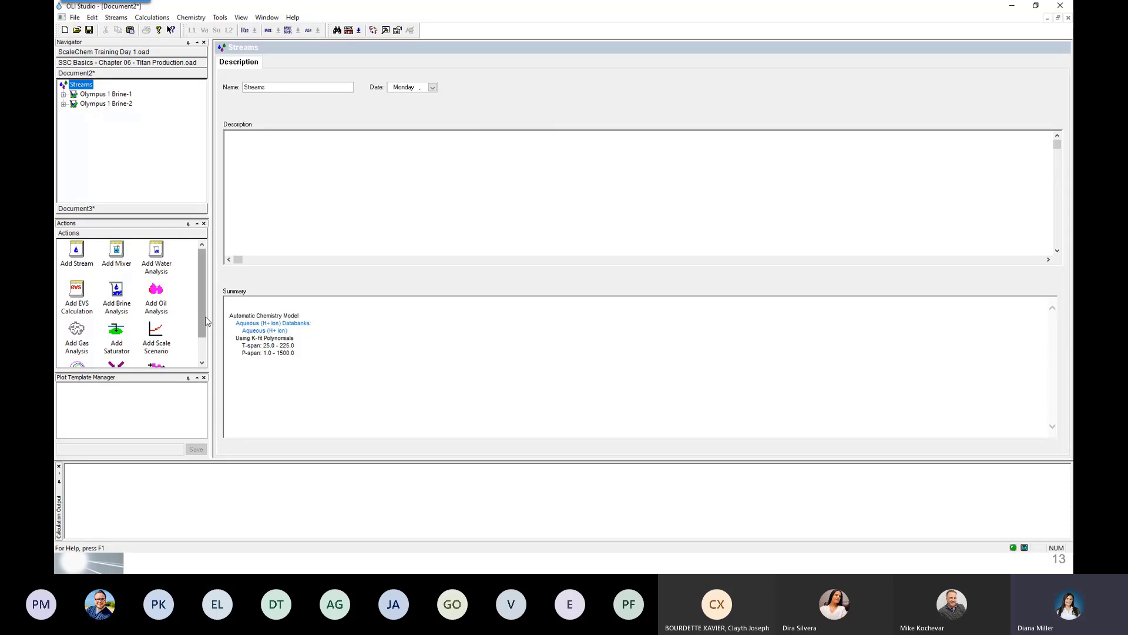
left_click(95, 94)
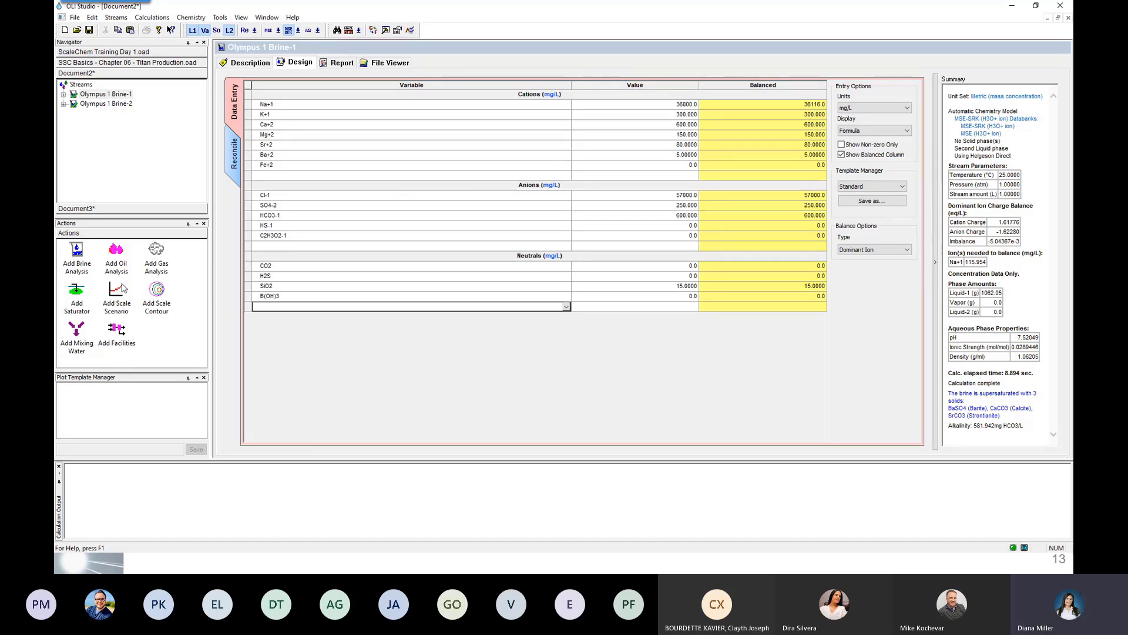
- Display the actions as a list and reduce the Actions pane's height to give the navigator more room
right_click(164, 336)
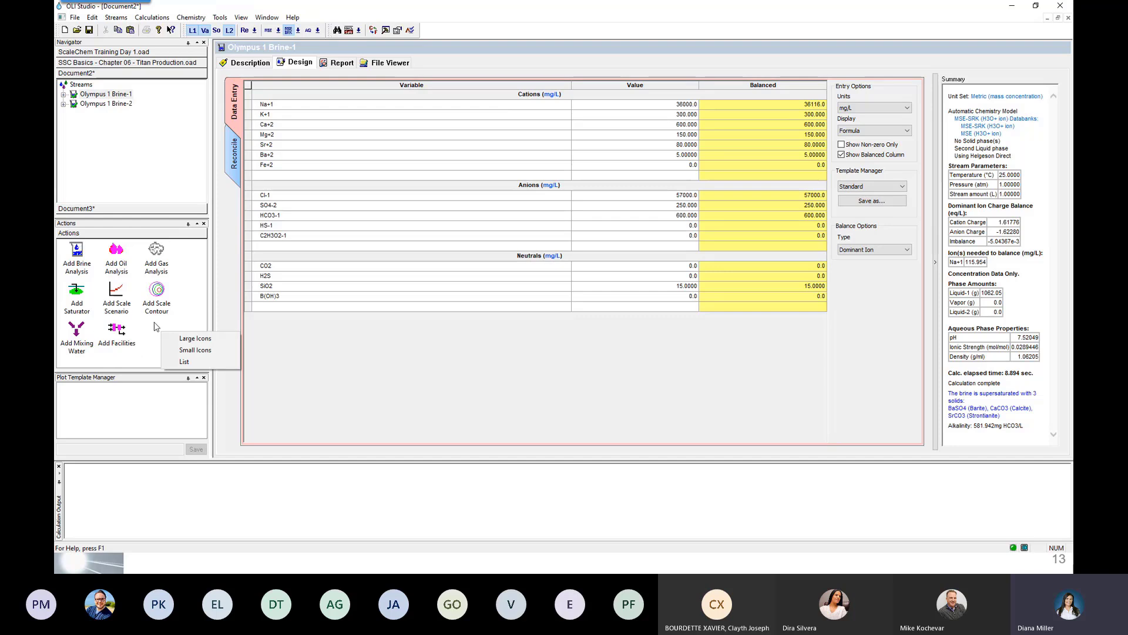
left_click(184, 361)
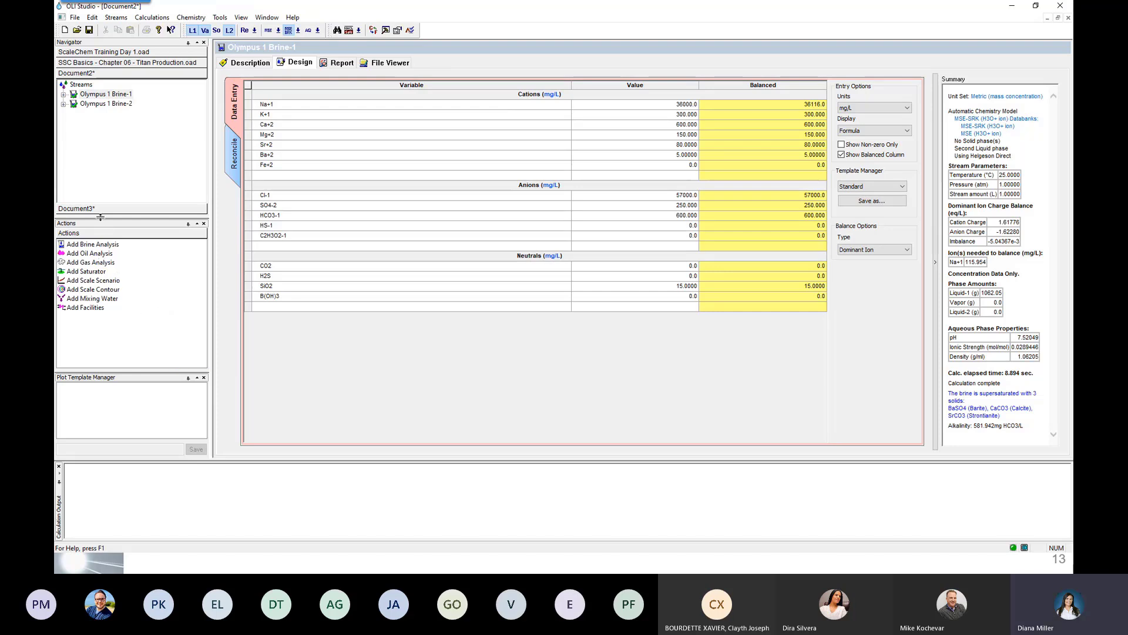
left_click_drag(100, 217, 102, 261)
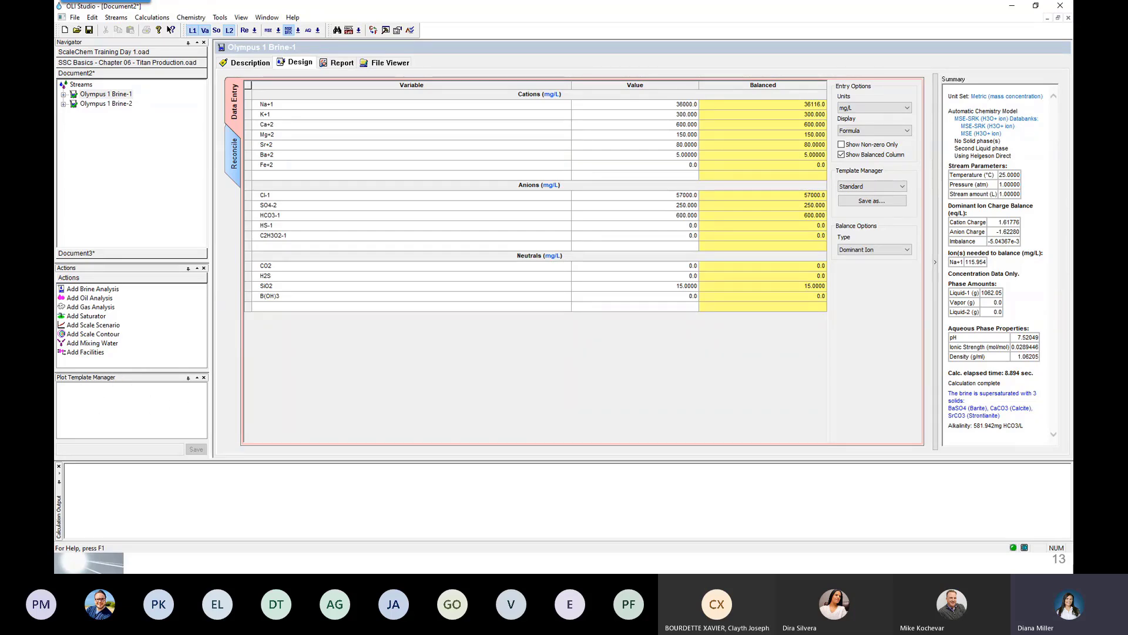
- Switch to the presentation, advance to the Tool Bar slide, and return to OLI Studio
key("alt+Tab")
key("Right")
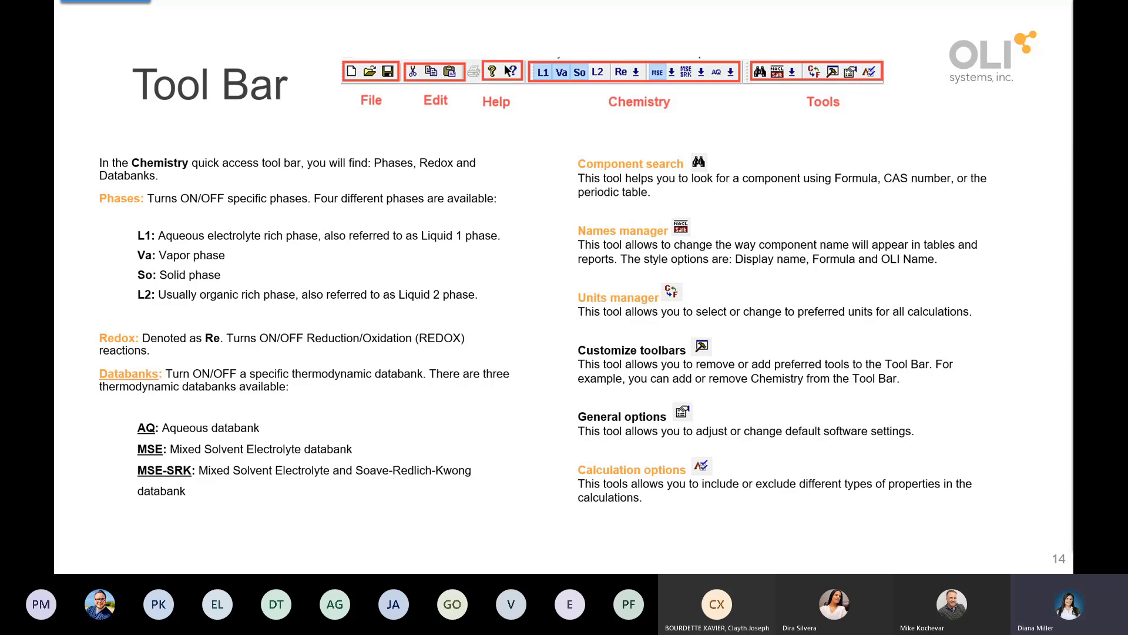
key("alt+Tab")
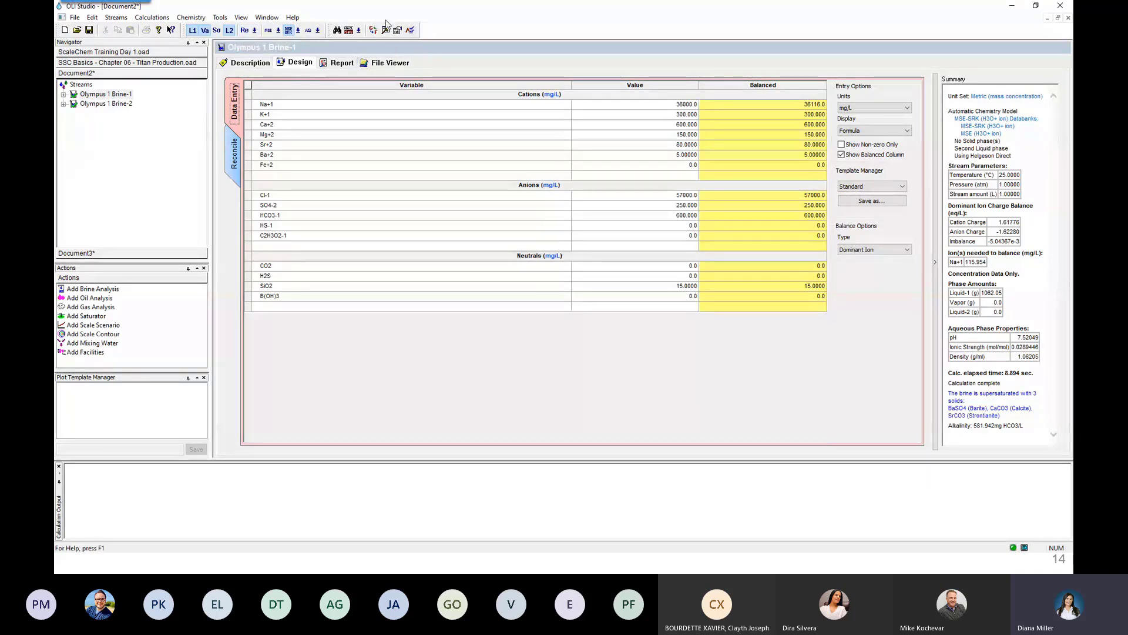
- Open Component Search and look up the component benzene in the databanks
left_click(337, 31)
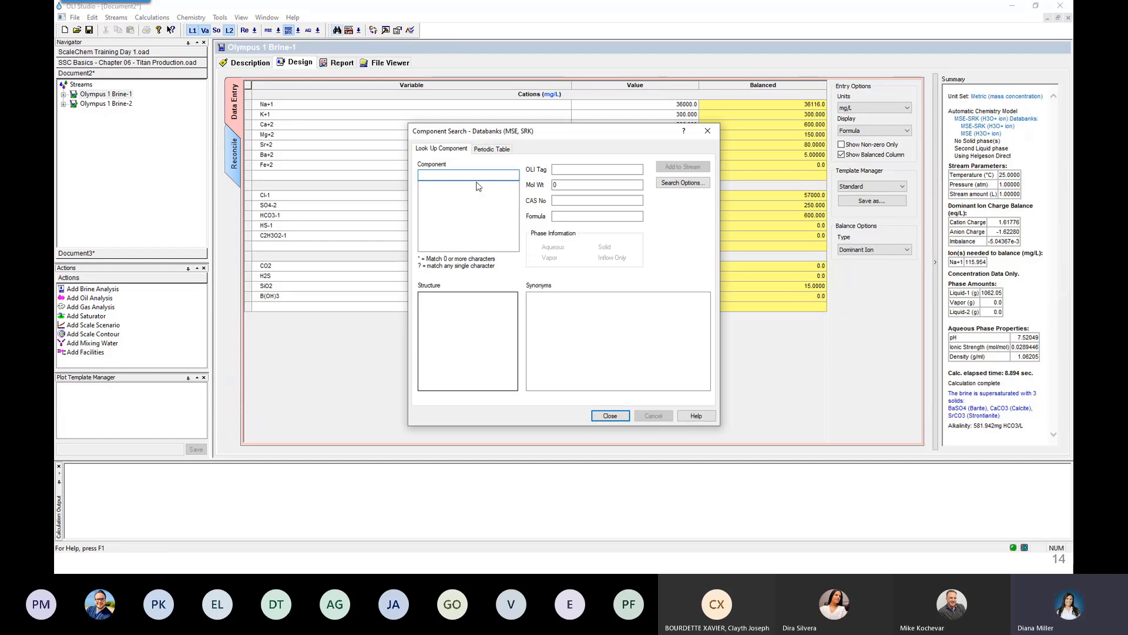
type("beca")
key("BackSpace")
key("BackSpace")
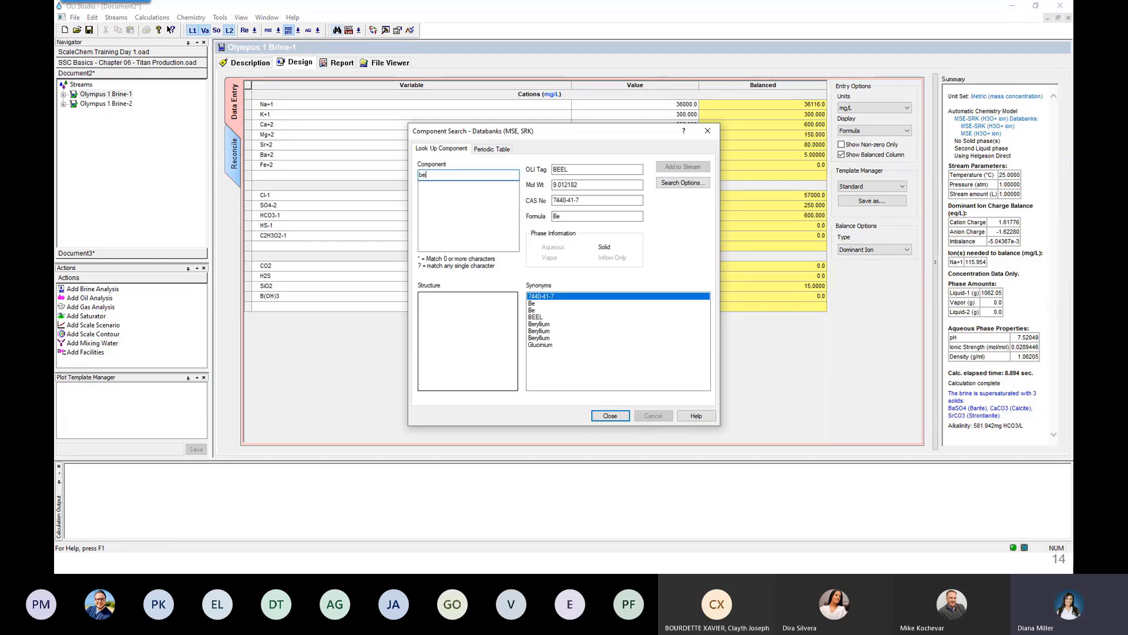
type("nze")
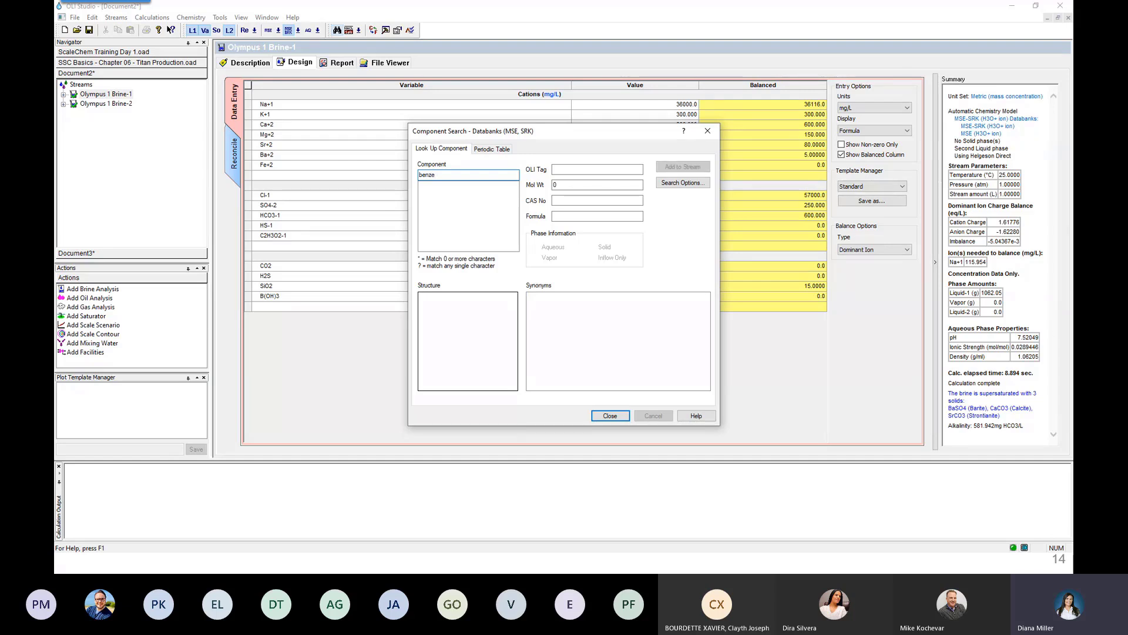
type("ne")
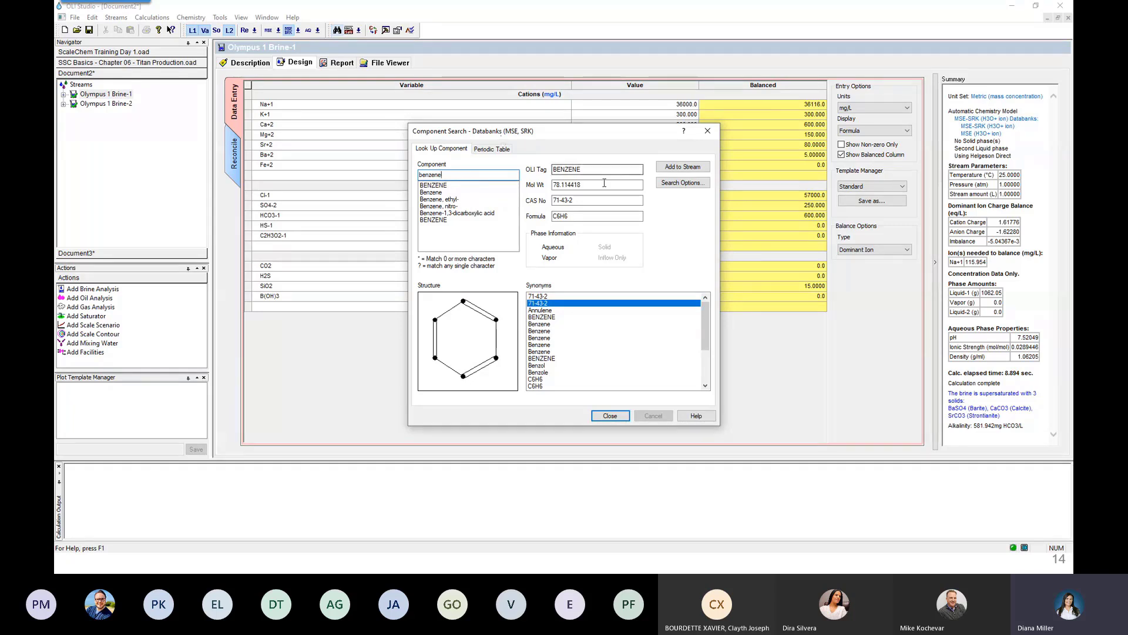
- Examine benzene's molecular weight, CAS number and formula, and close Component Search
left_click_drag(603, 184, 539, 185)
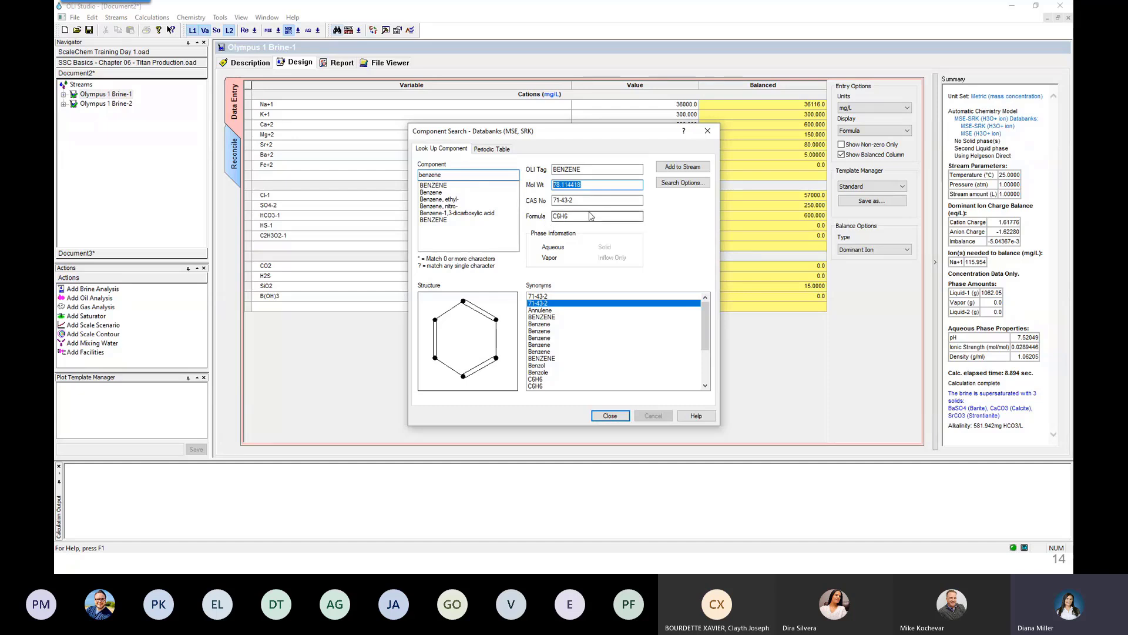
key("Tab")
left_click_drag(600, 217, 547, 219)
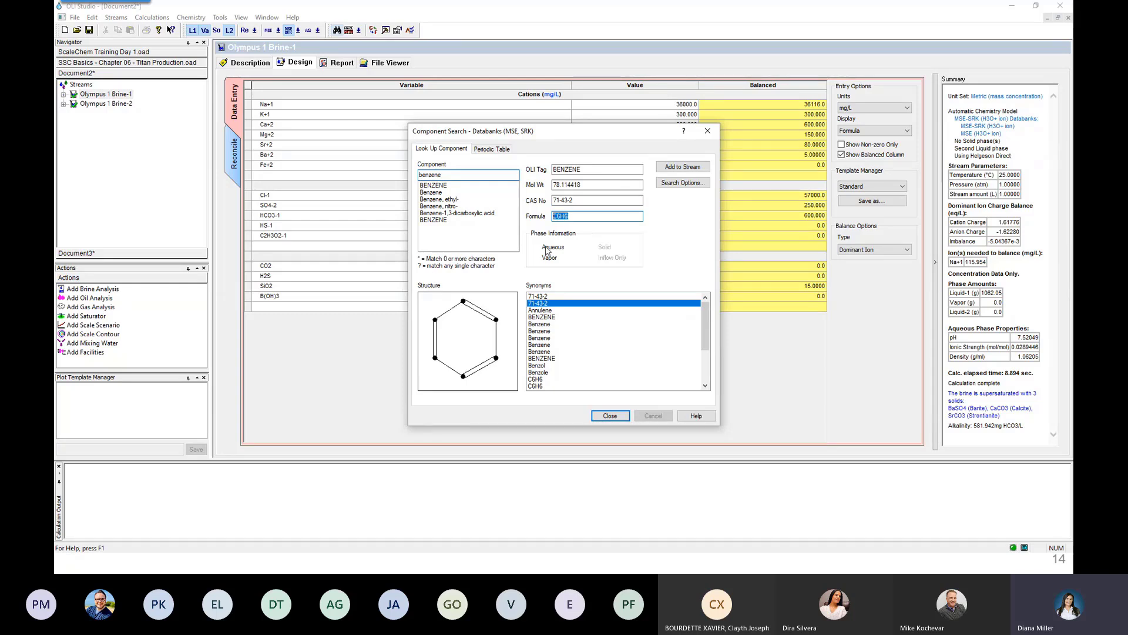
left_click(707, 130)
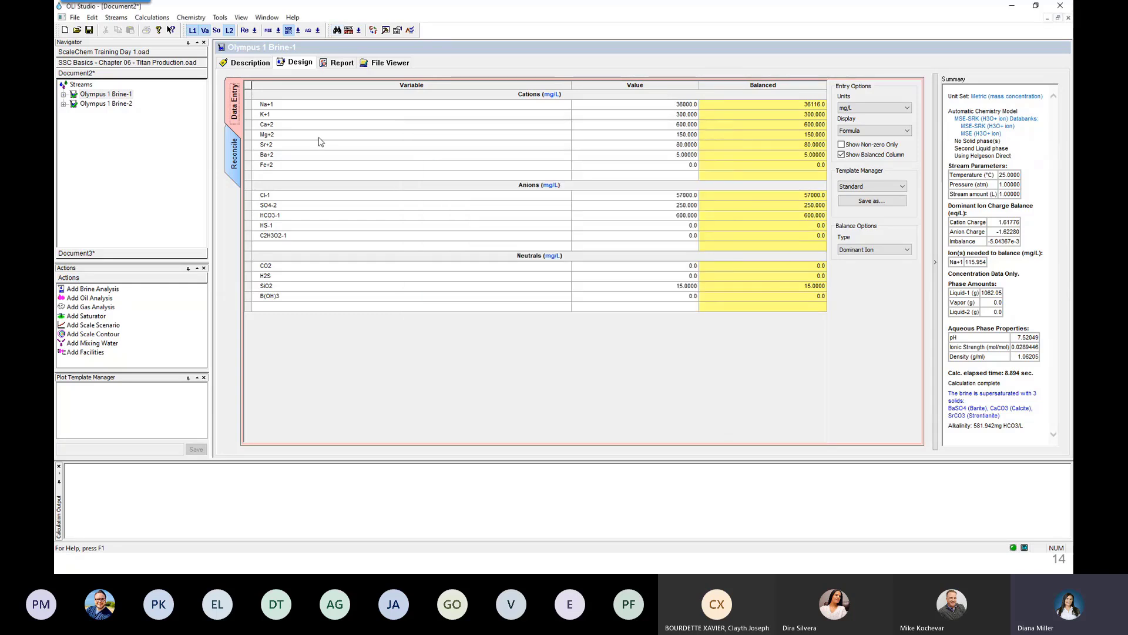
- Open the Names Manager, move it off the variable names, and apply the Display name component style
left_click(349, 31)
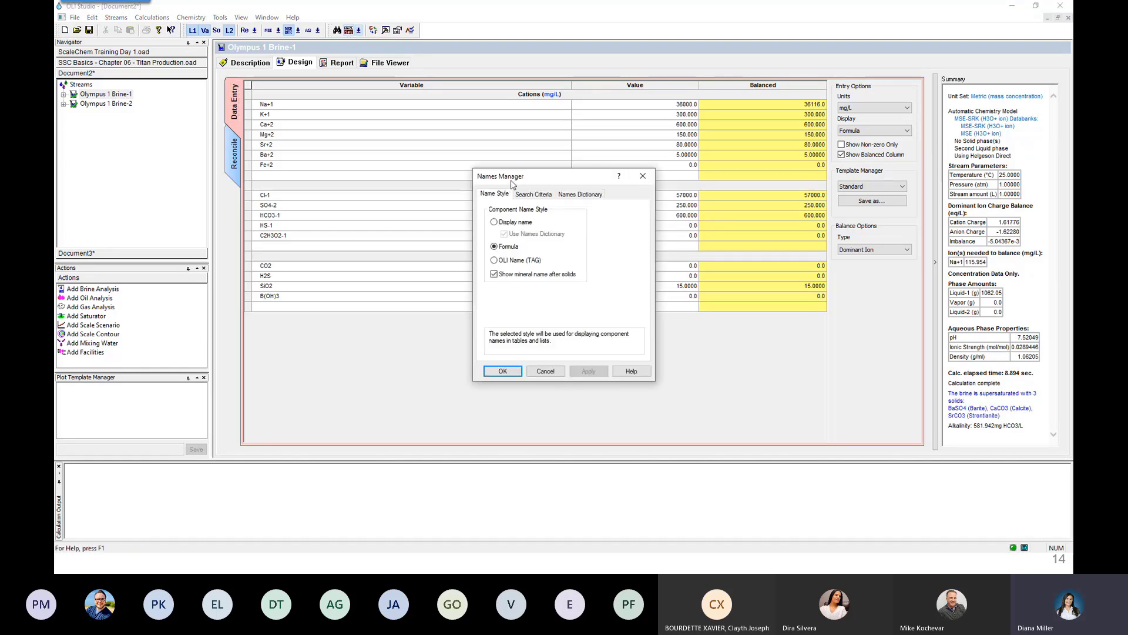
left_click_drag(511, 184, 639, 168)
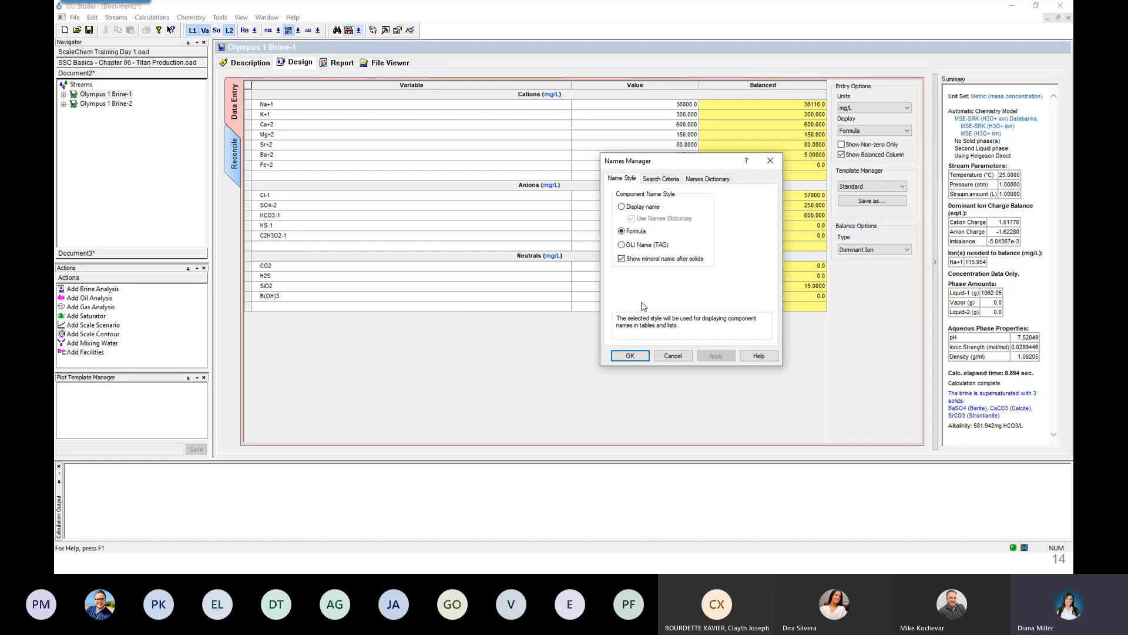
left_click(642, 209)
left_click(716, 356)
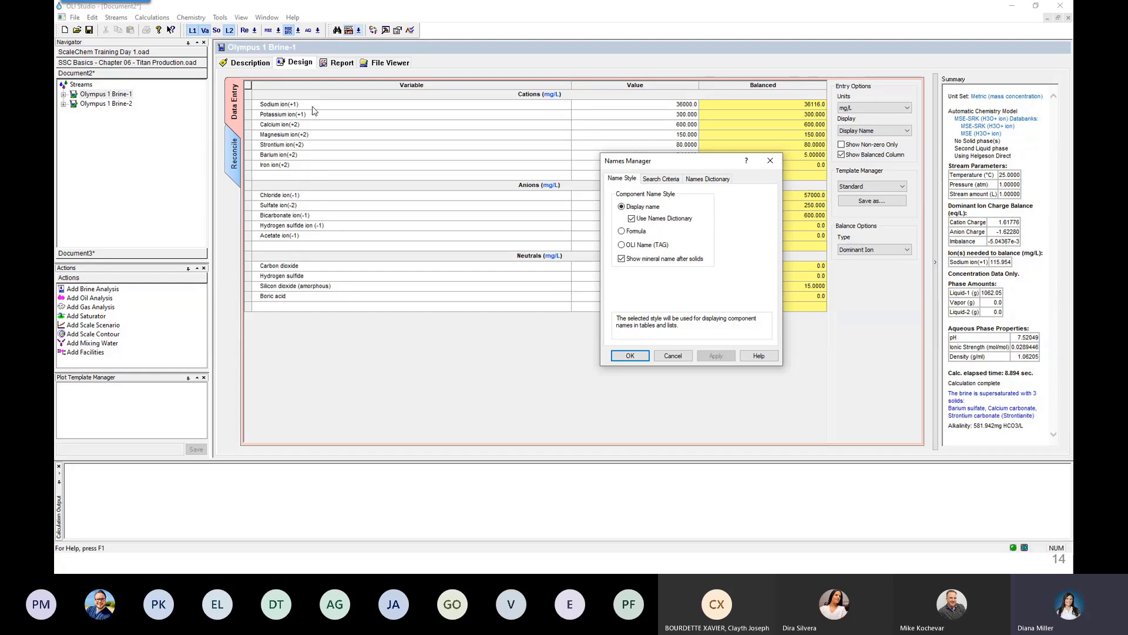
- Apply the Formula name style, and follow it with the OLI Name (TAG) style to compare the variable names
left_click(635, 232)
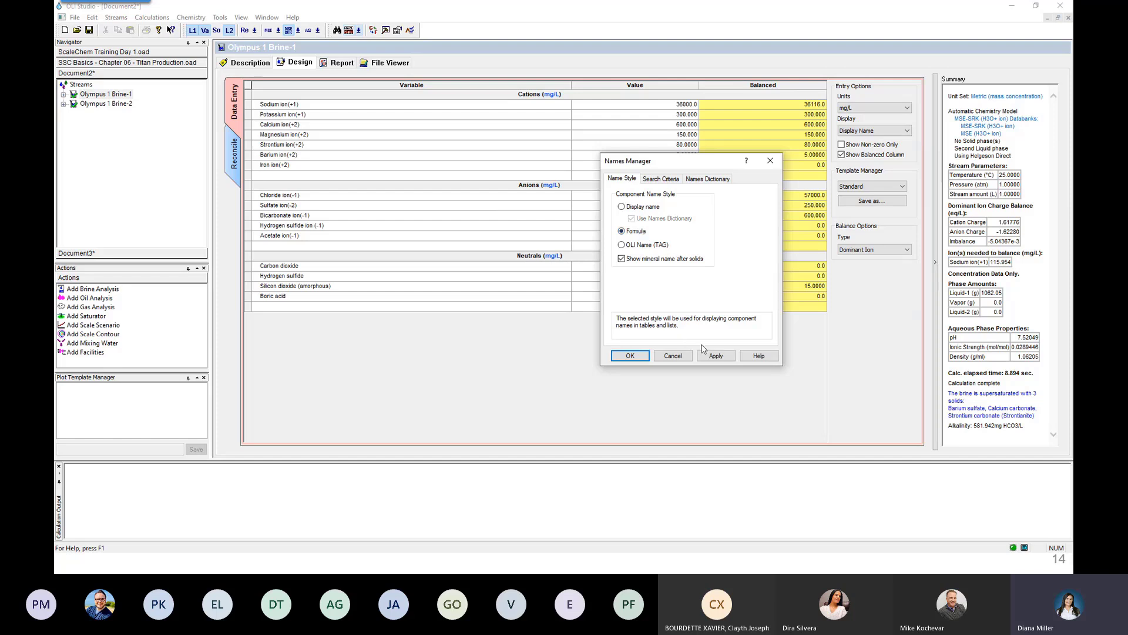
left_click(716, 358)
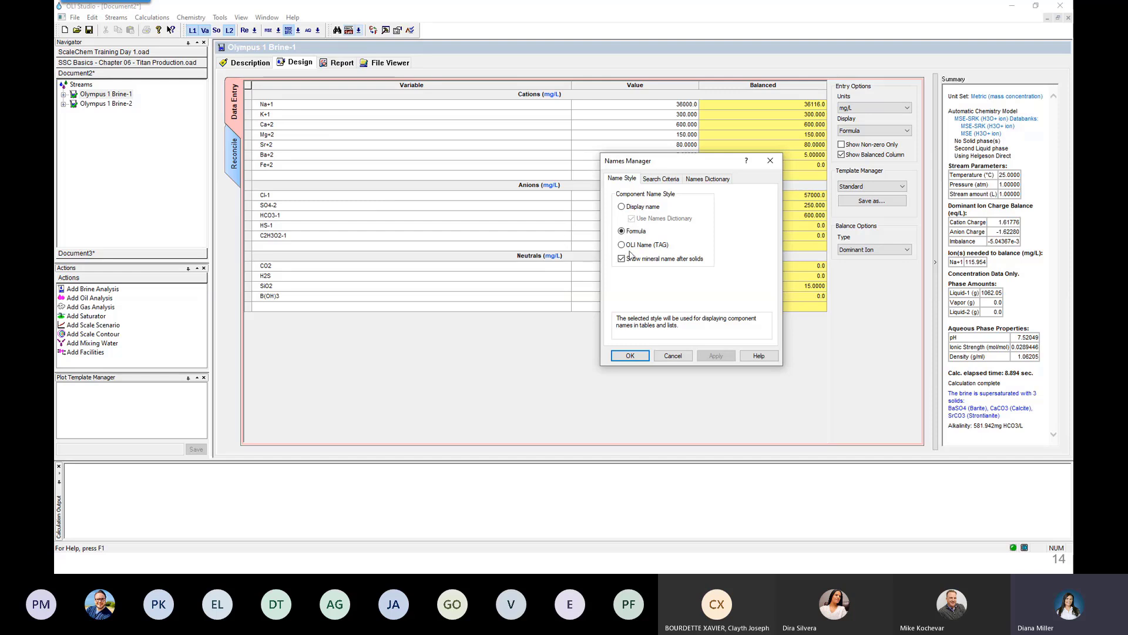
left_click(630, 249)
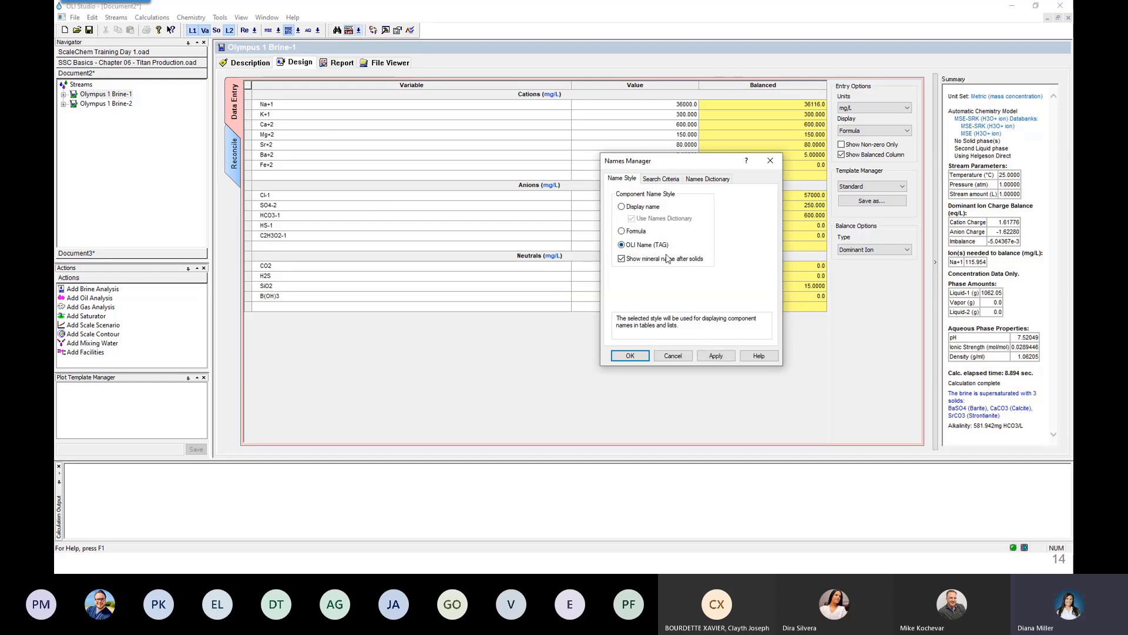
left_click(717, 356)
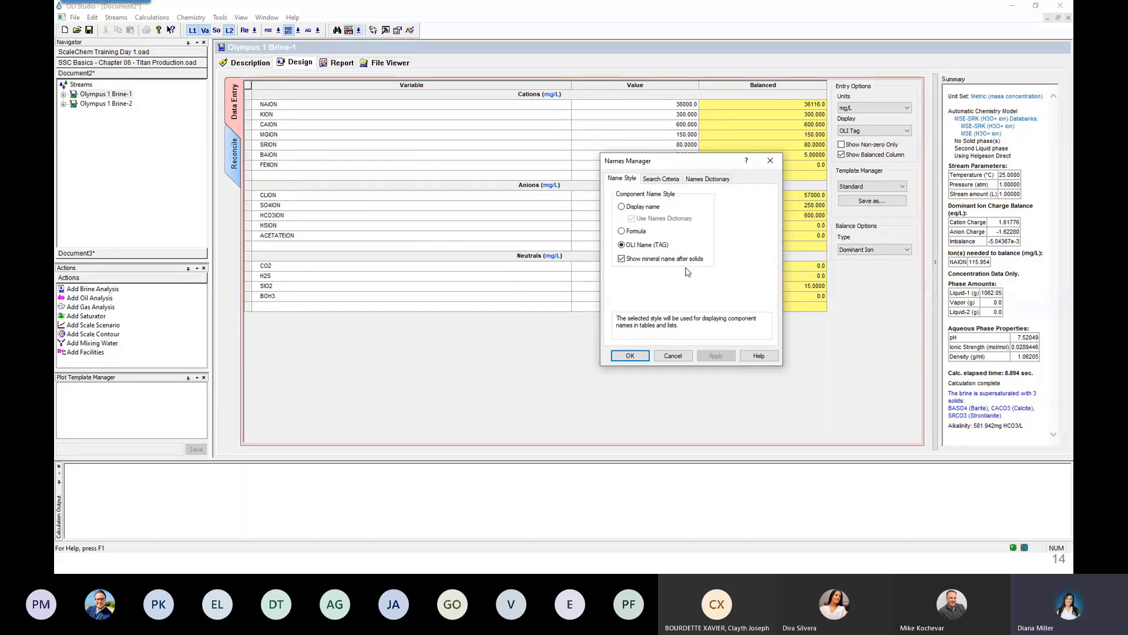
- Restore the Formula component name style and close the Names Manager
left_click(622, 230)
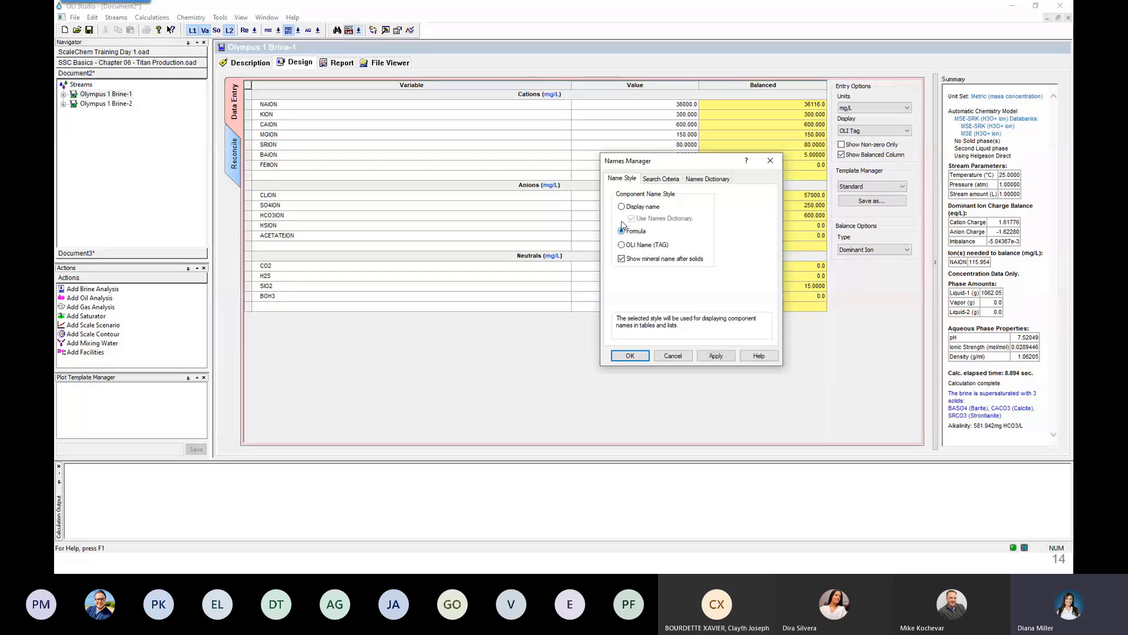
left_click(715, 356)
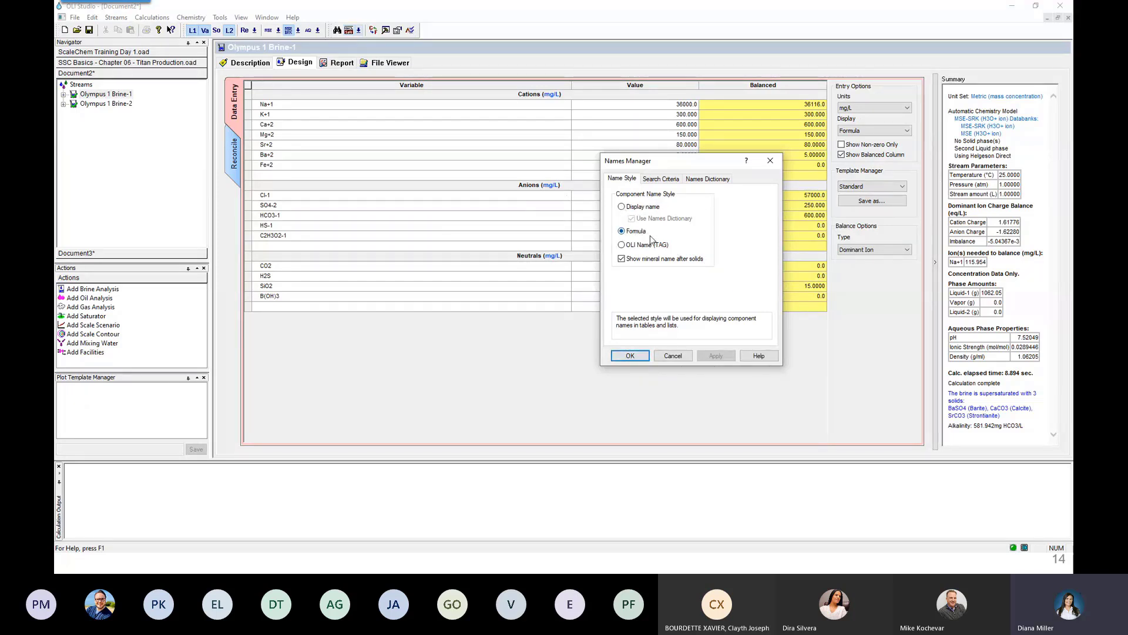
left_click(630, 356)
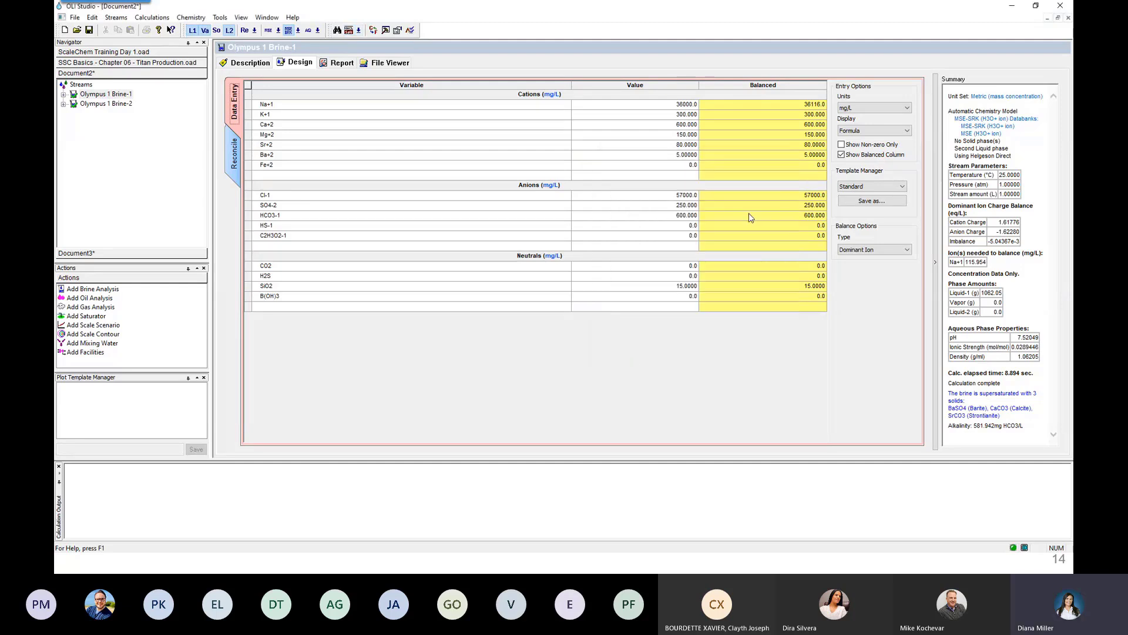
- Open the Units Manager's customization for Olympus 1 Brine-1 and examine the composition inflow, output and basis units
left_click(374, 31)
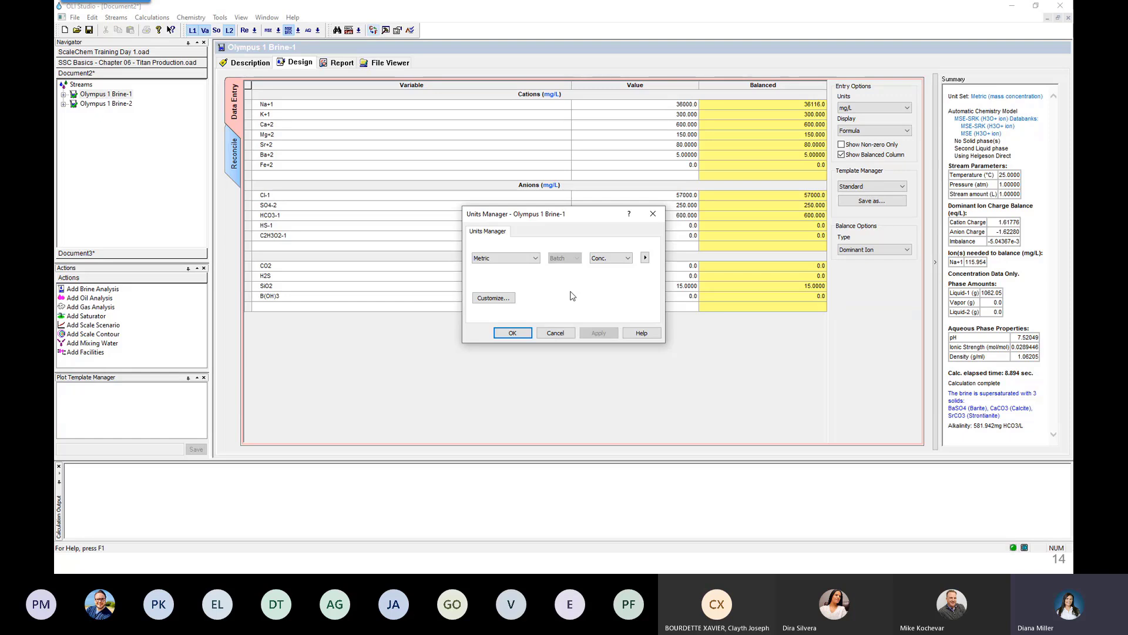
left_click(509, 303)
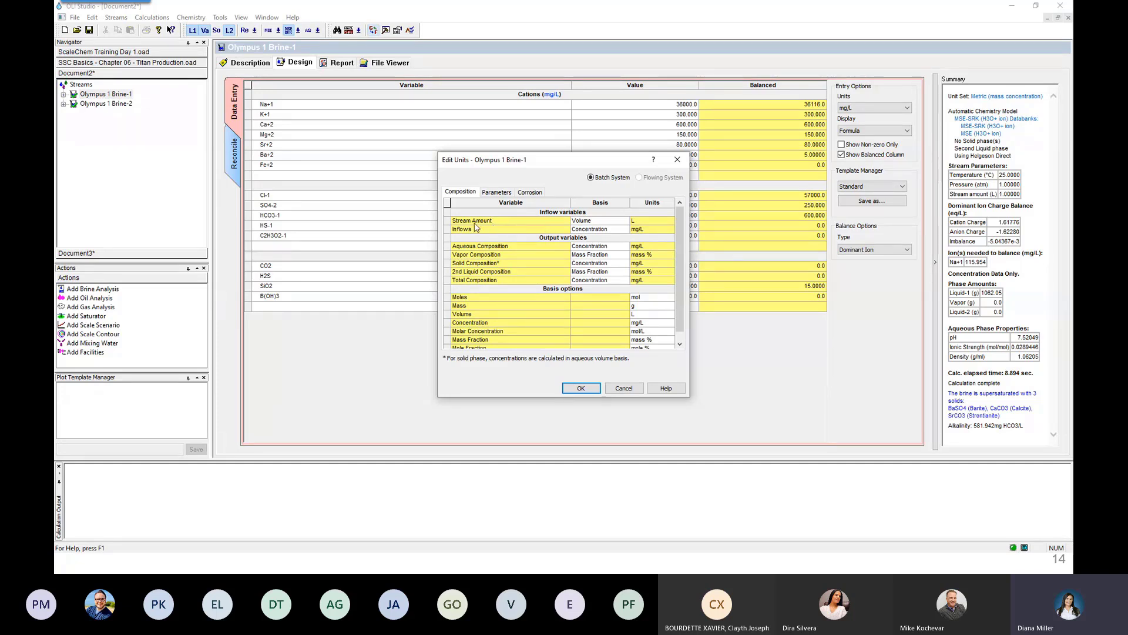
left_click(457, 222)
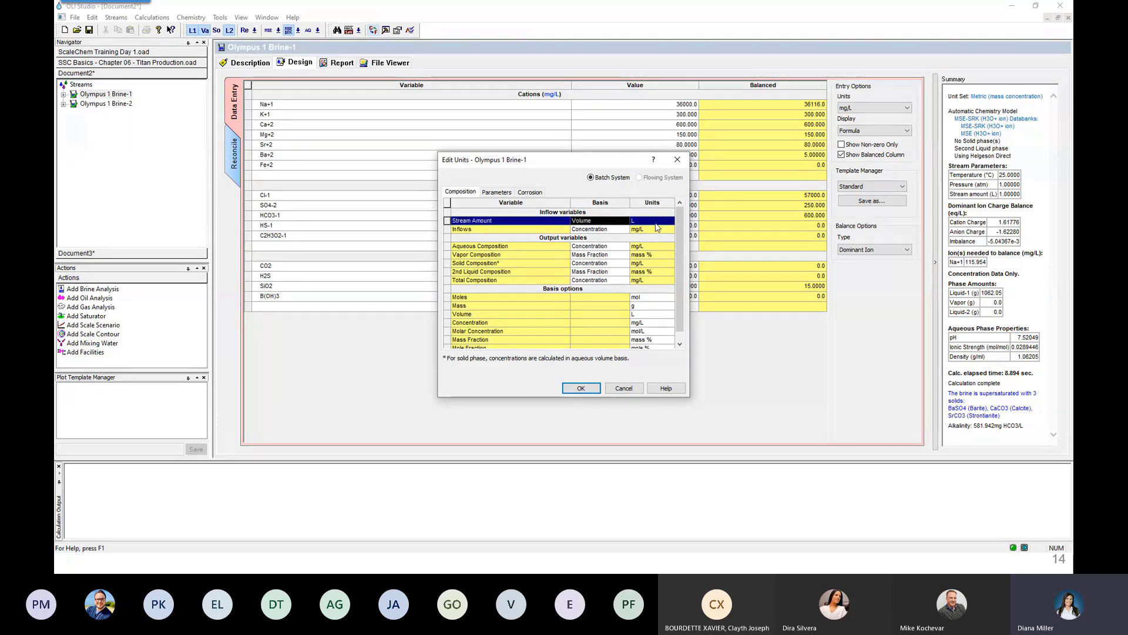
left_click(466, 229)
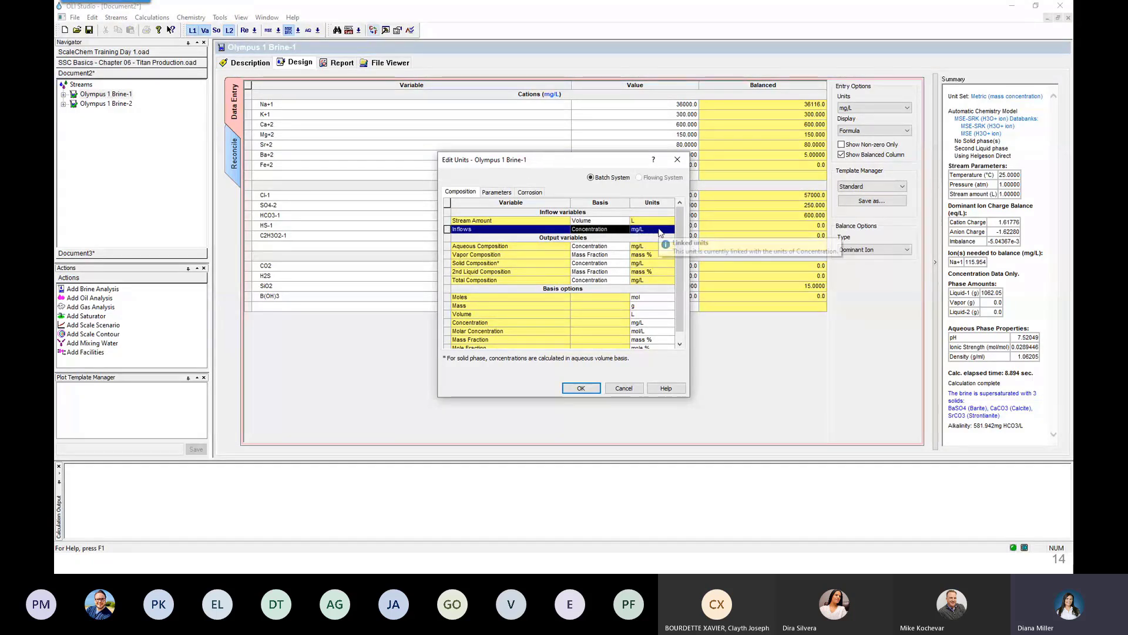
left_click(496, 237)
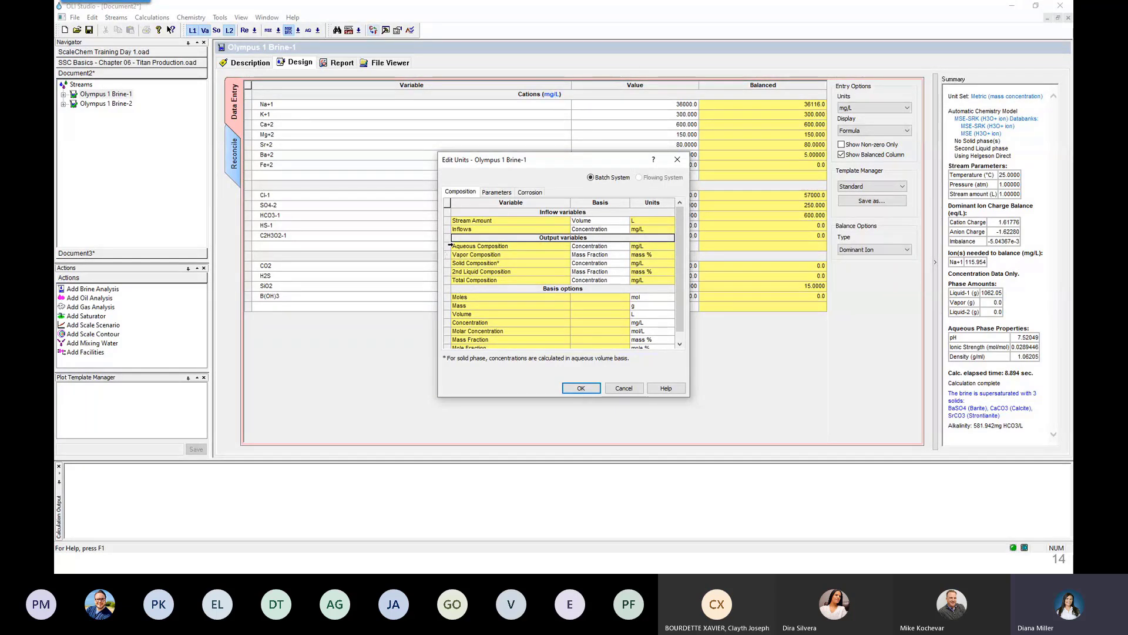
left_click(451, 245)
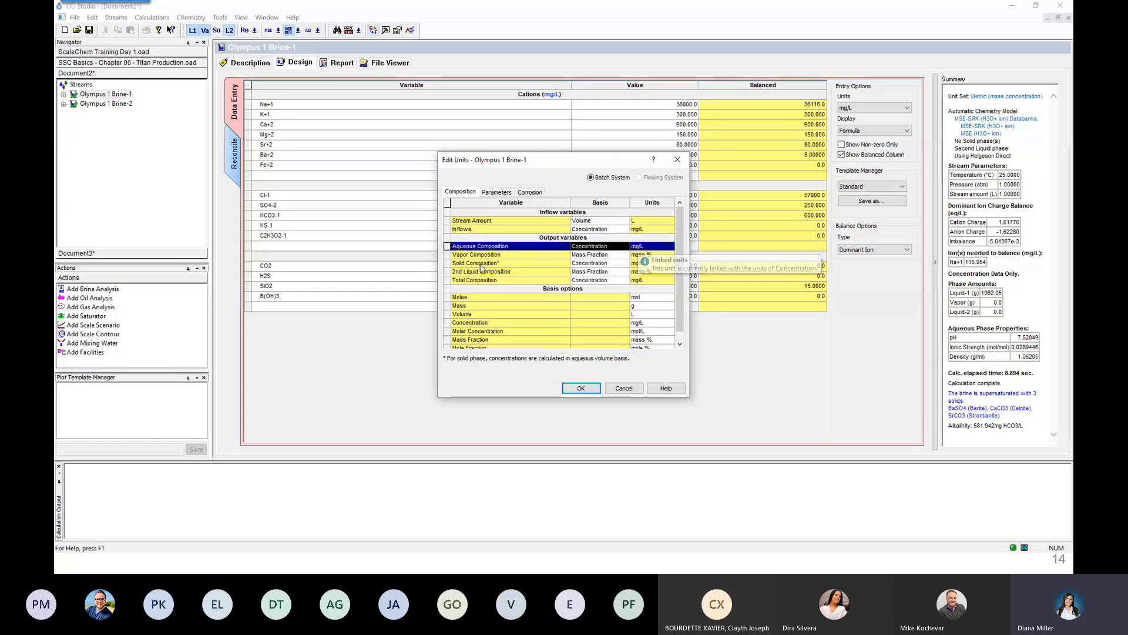
left_click(478, 256)
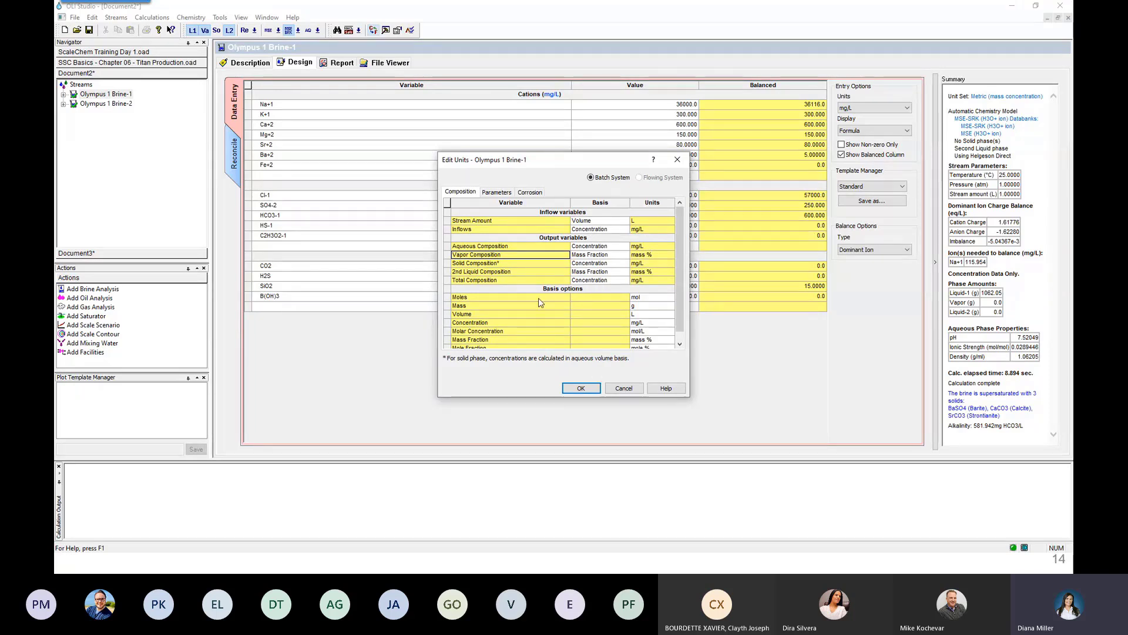
scroll(582, 302, "down", 1)
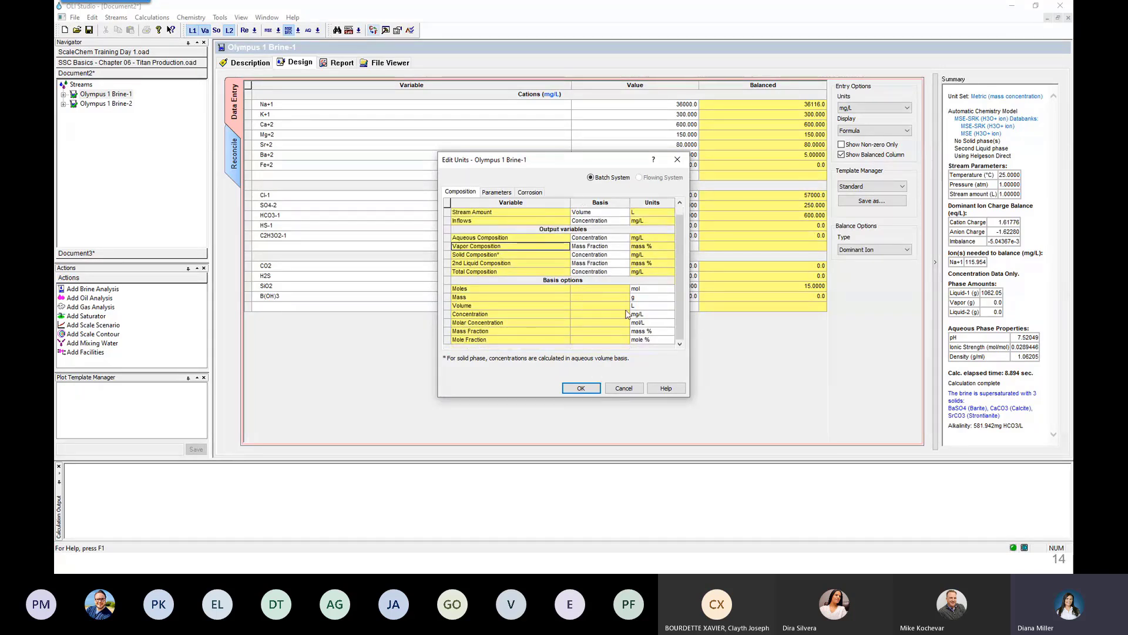
- Inspect the unit choices for the Concentration and Volume basis options, and leave the Units Manager without changes
left_click(649, 315)
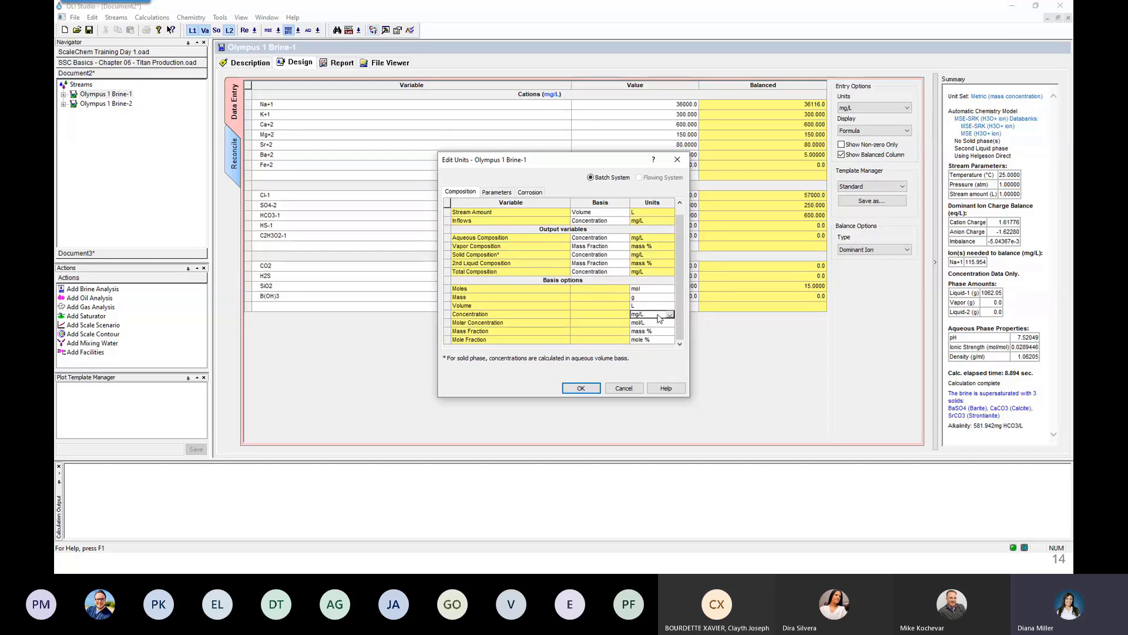
left_click(670, 315)
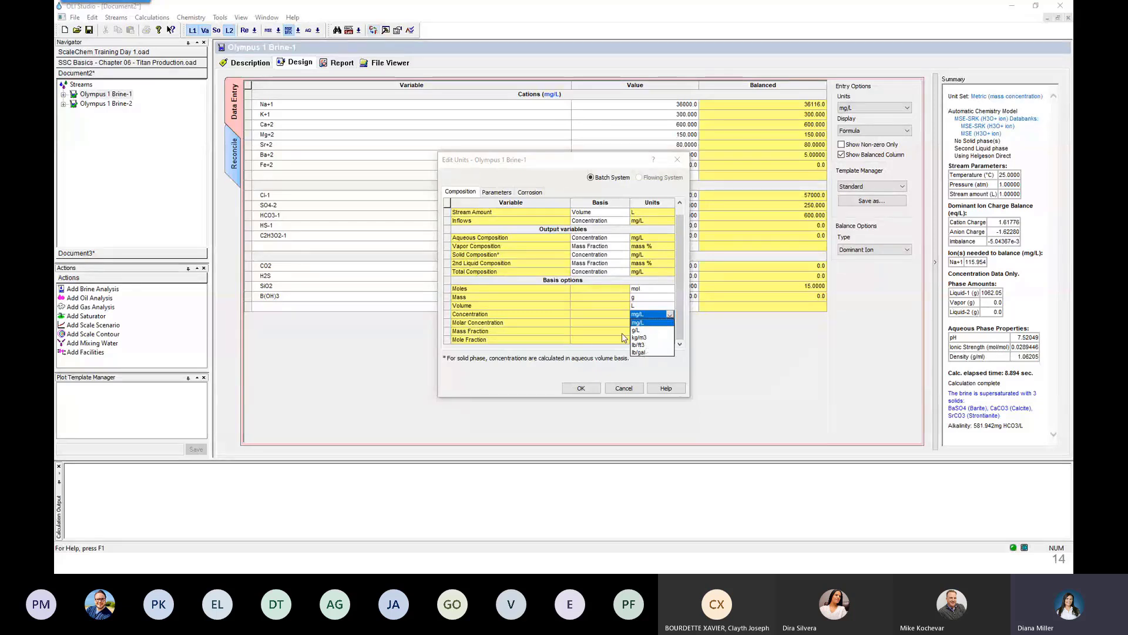
left_click(652, 306)
left_click(658, 306)
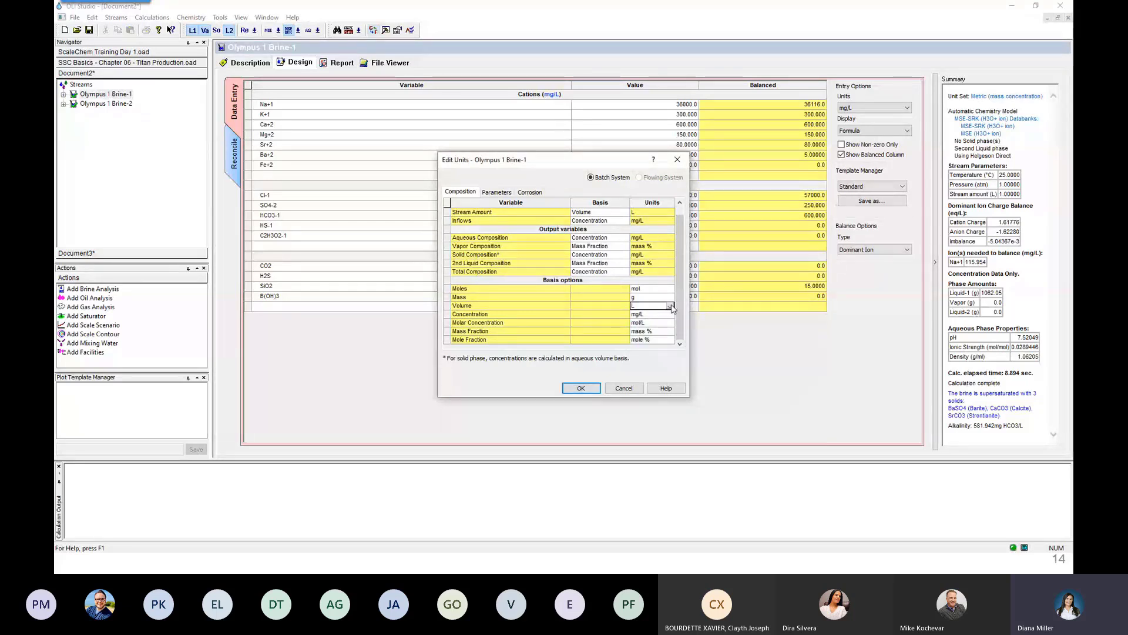
left_click(670, 306)
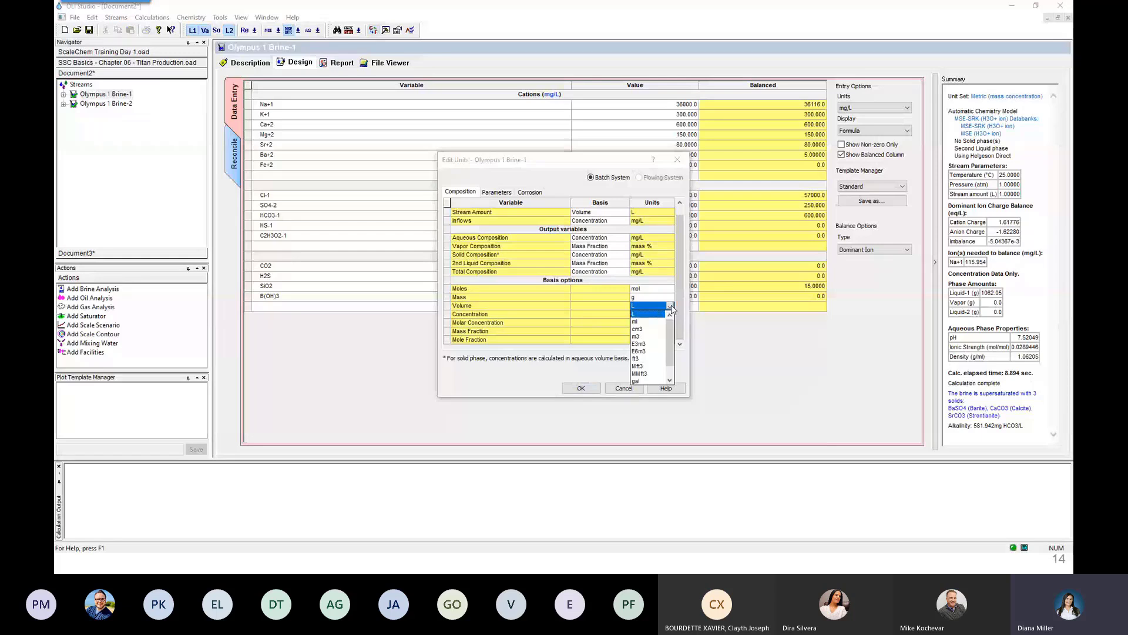
left_click(604, 327)
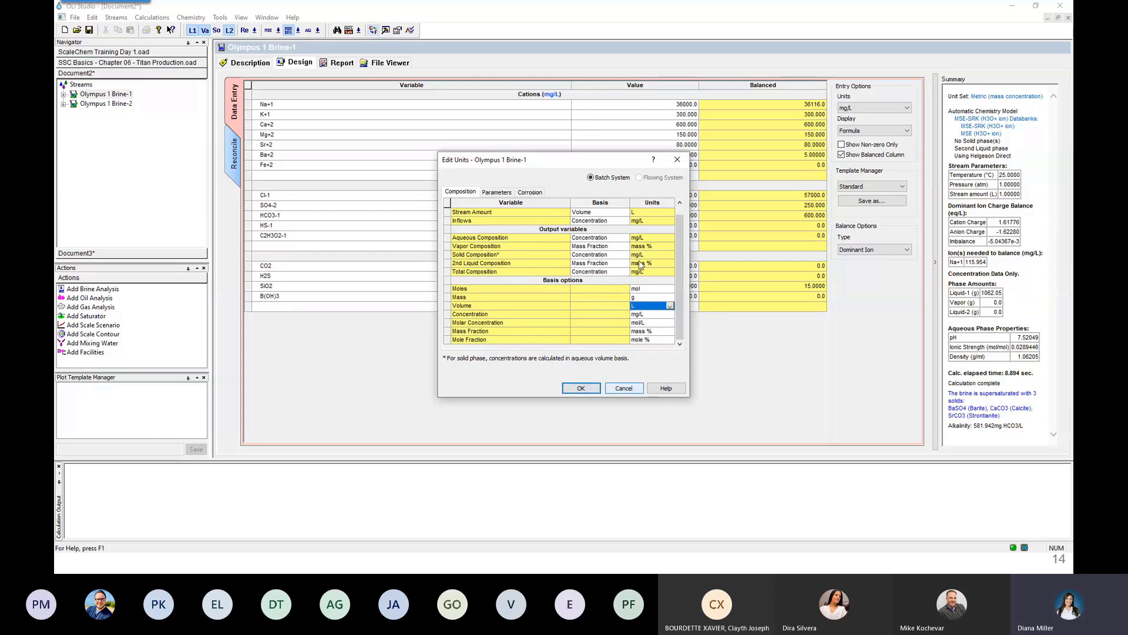
left_click(624, 387)
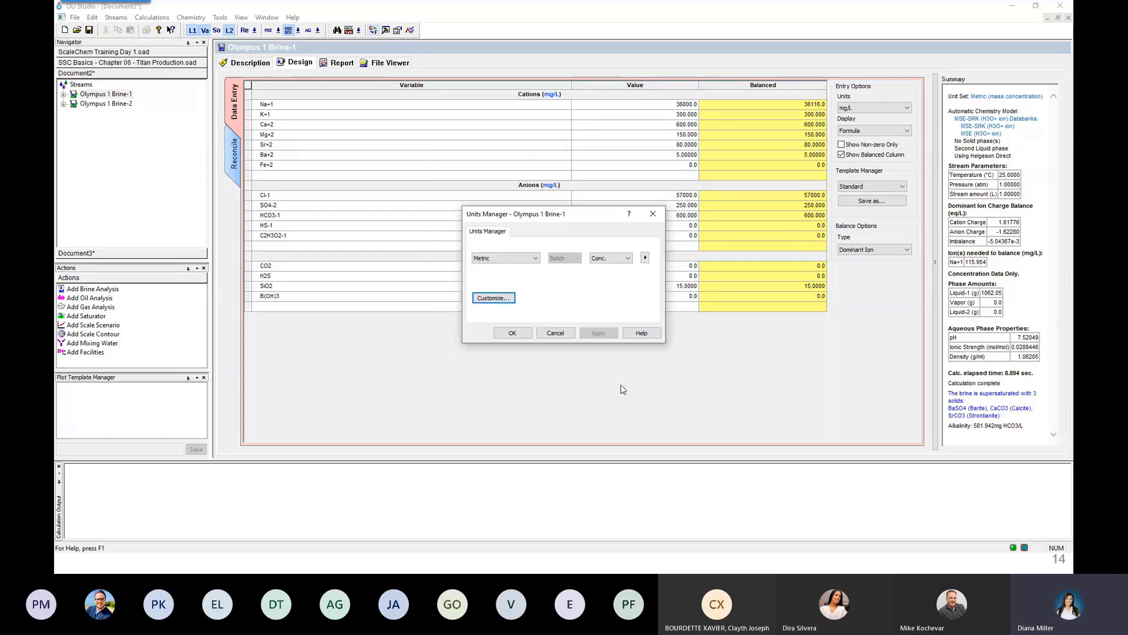
left_click(556, 334)
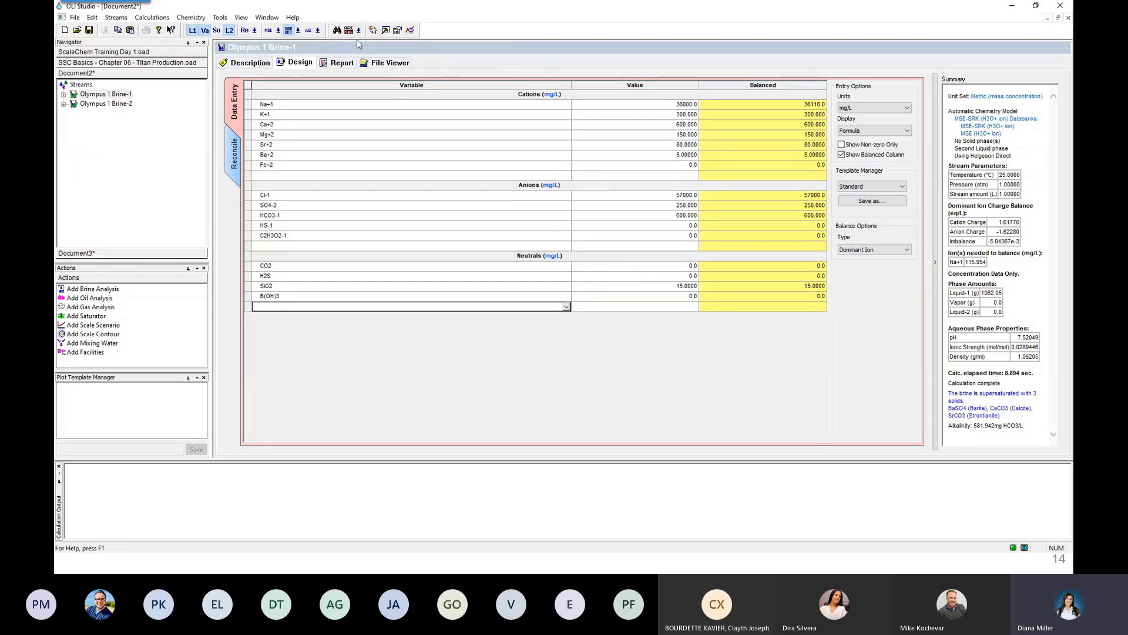
- Switch to the presentation, advance to the Workspace slide, and return to it after briefly showing the desktop
left_click(897, 250)
key("alt+Tab")
key("Right")
key("Right")
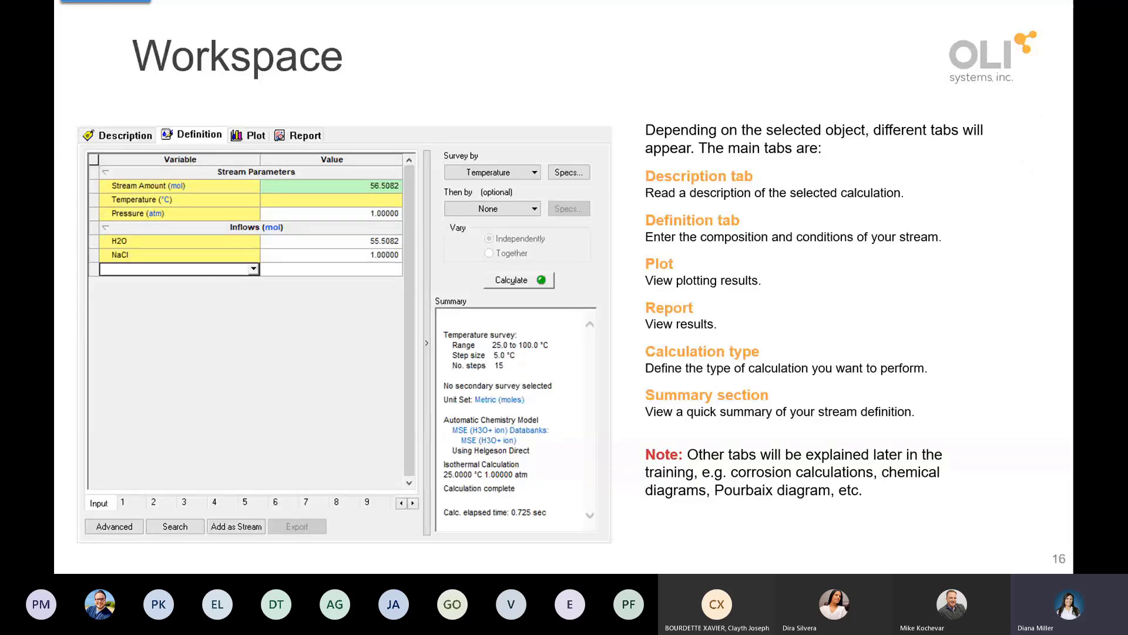
key("super+d")
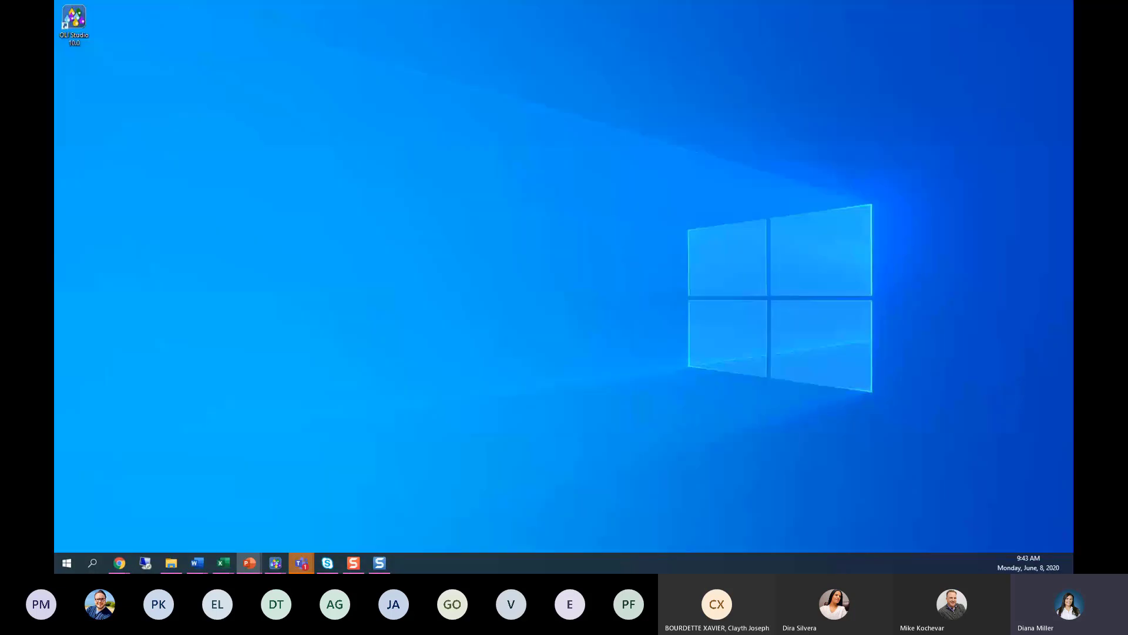
key("alt+Tab")
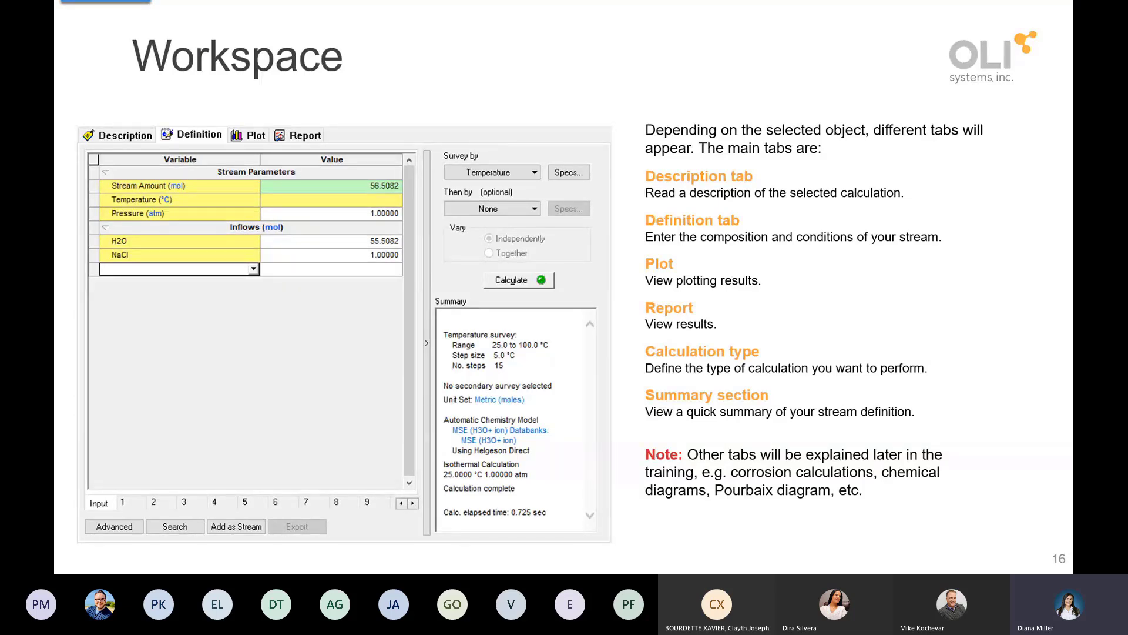
- Switch to OLI Studio and examine the Description and Design views of Olympus 1 Brine-1
key("alt+Tab")
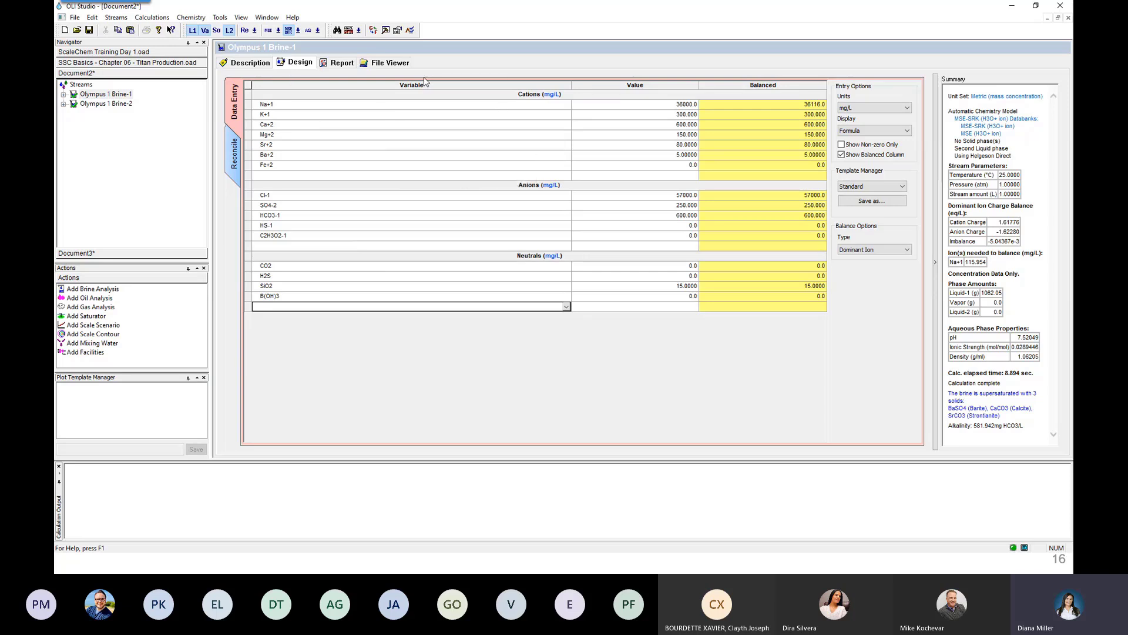
left_click(107, 95)
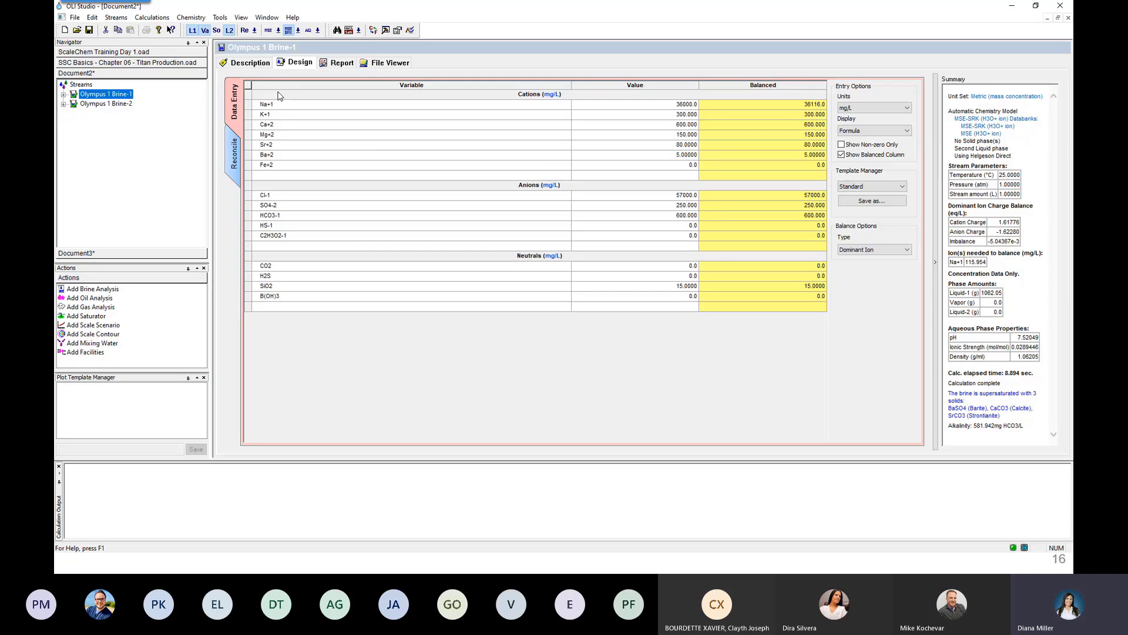
left_click(248, 62)
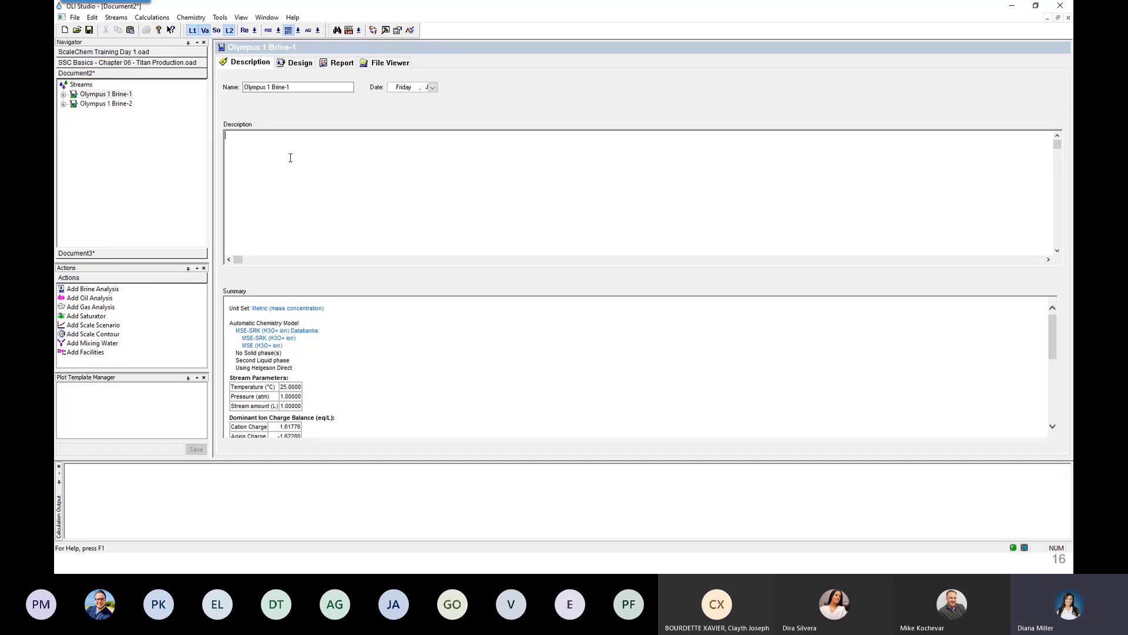
left_click(299, 62)
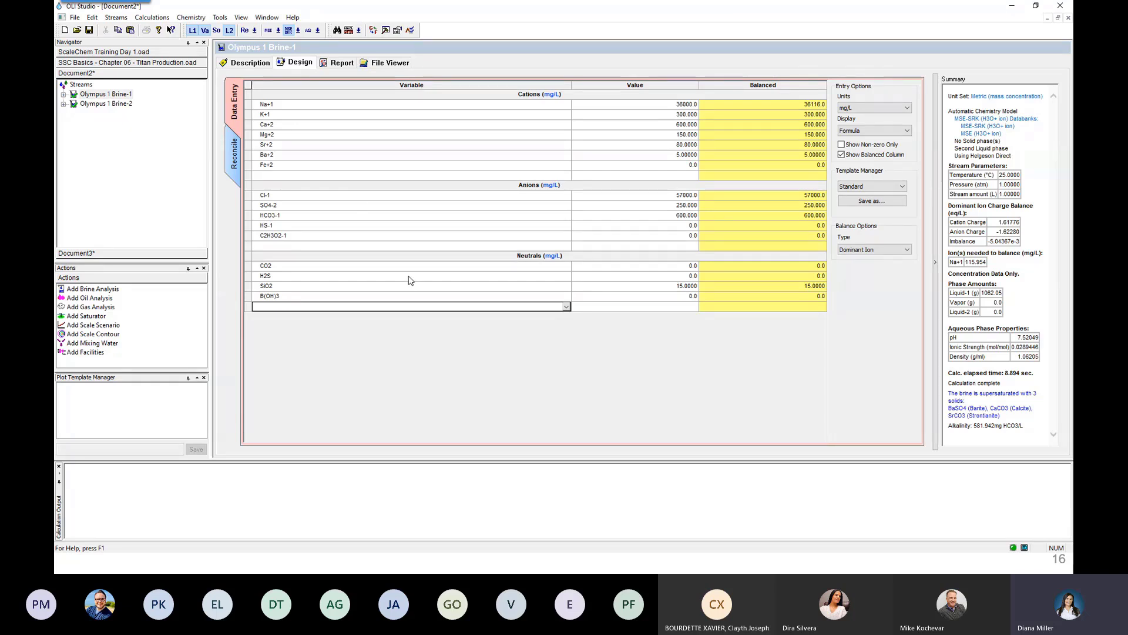
mouse_move(411, 281)
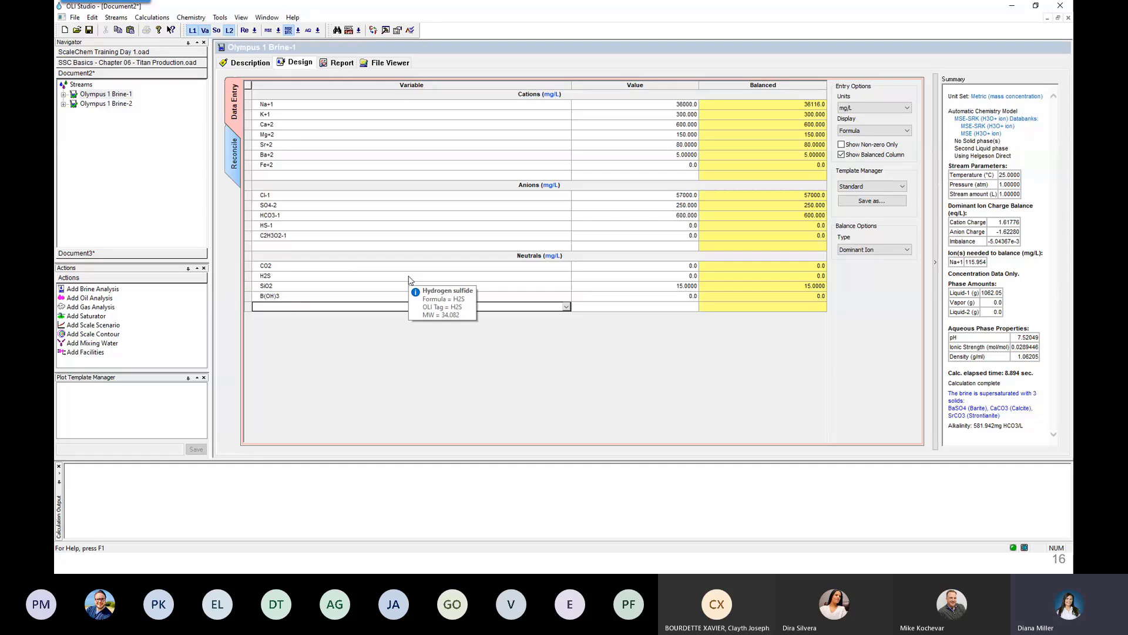
- Read through the brine analysis report of Olympus 1 Brine-1, then return to its Design view
left_click(346, 67)
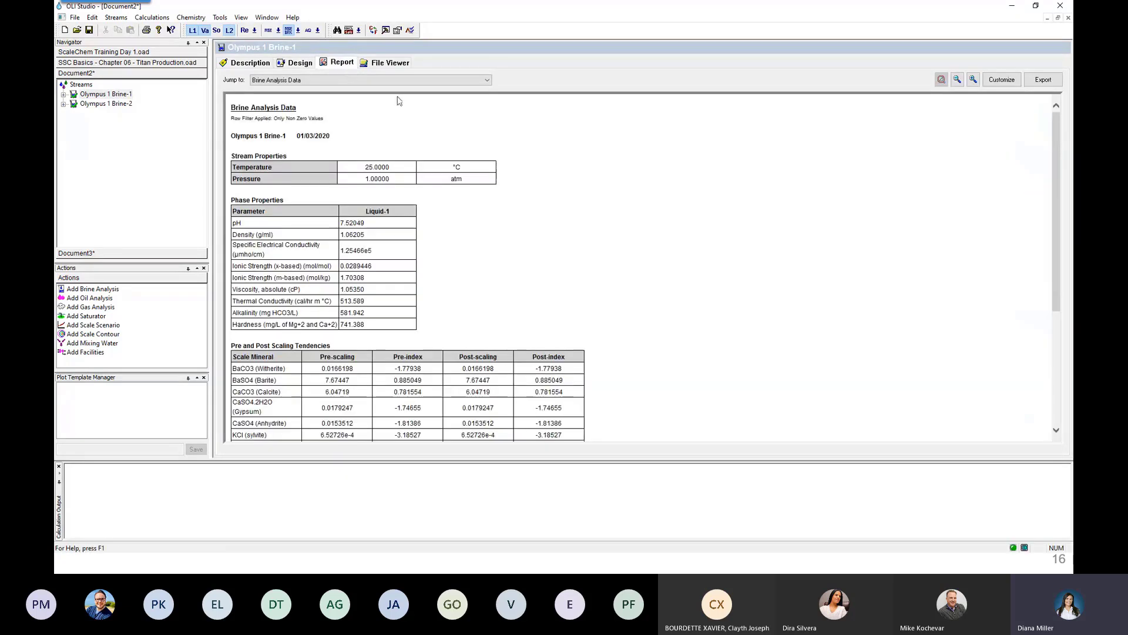
scroll(442, 222, "down", 5)
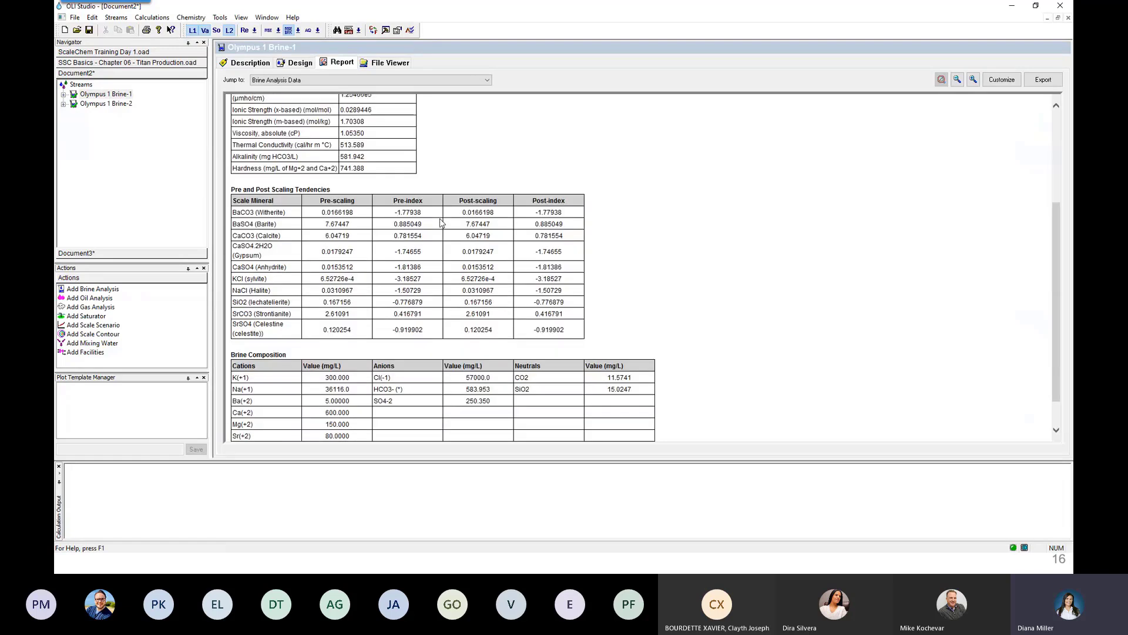
scroll(442, 222, "up", 5)
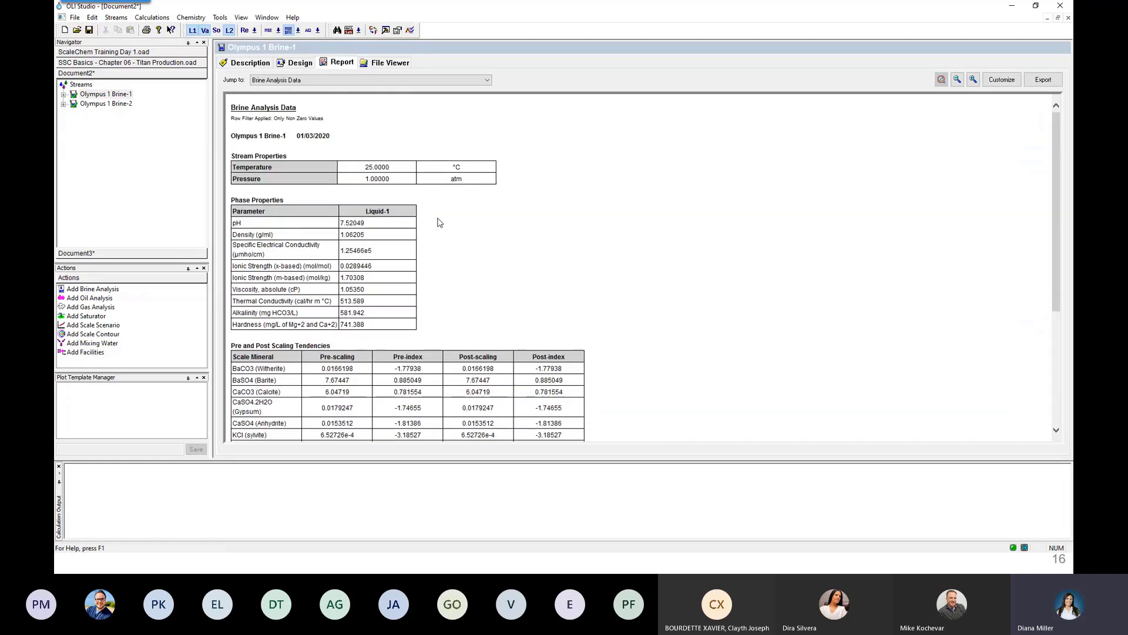
scroll(473, 259, "down", 3)
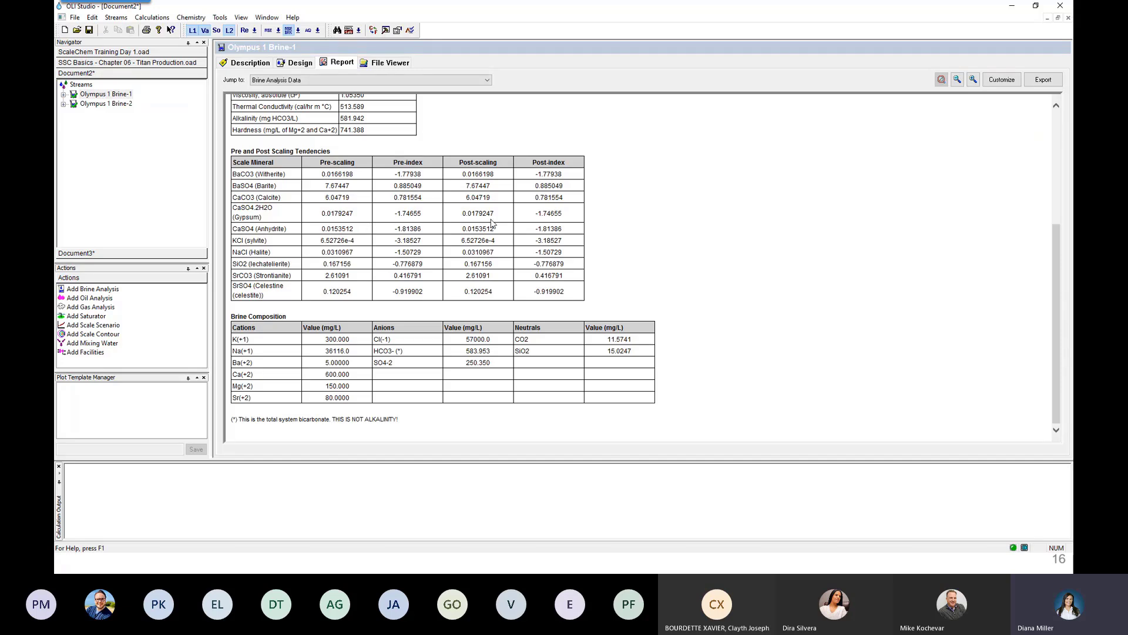
scroll(529, 233, "up", 3)
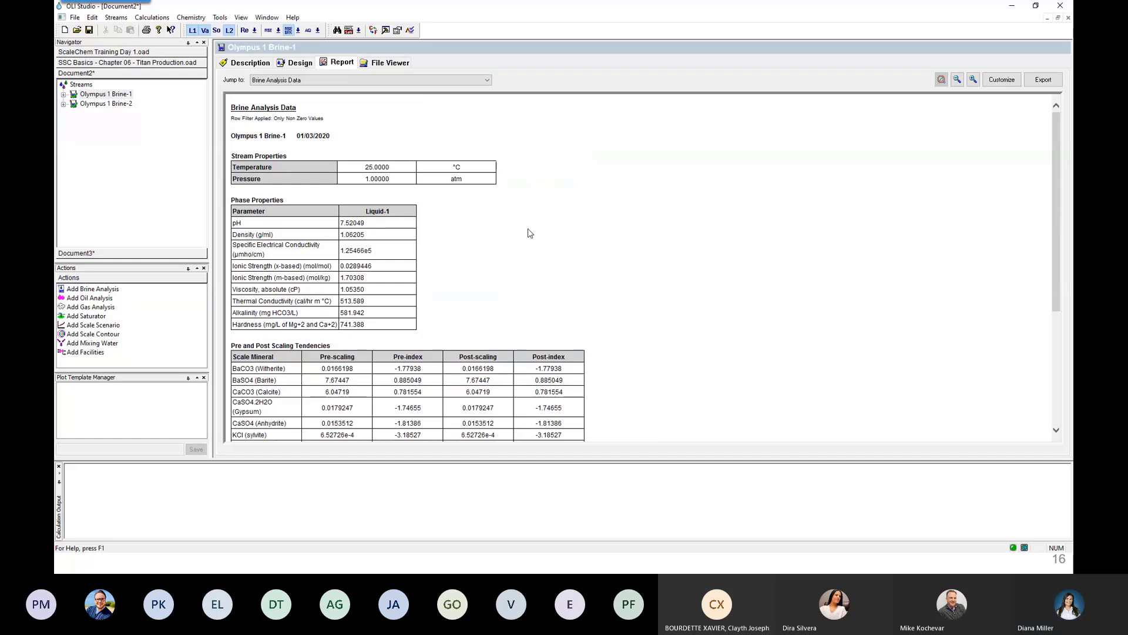
left_click(293, 62)
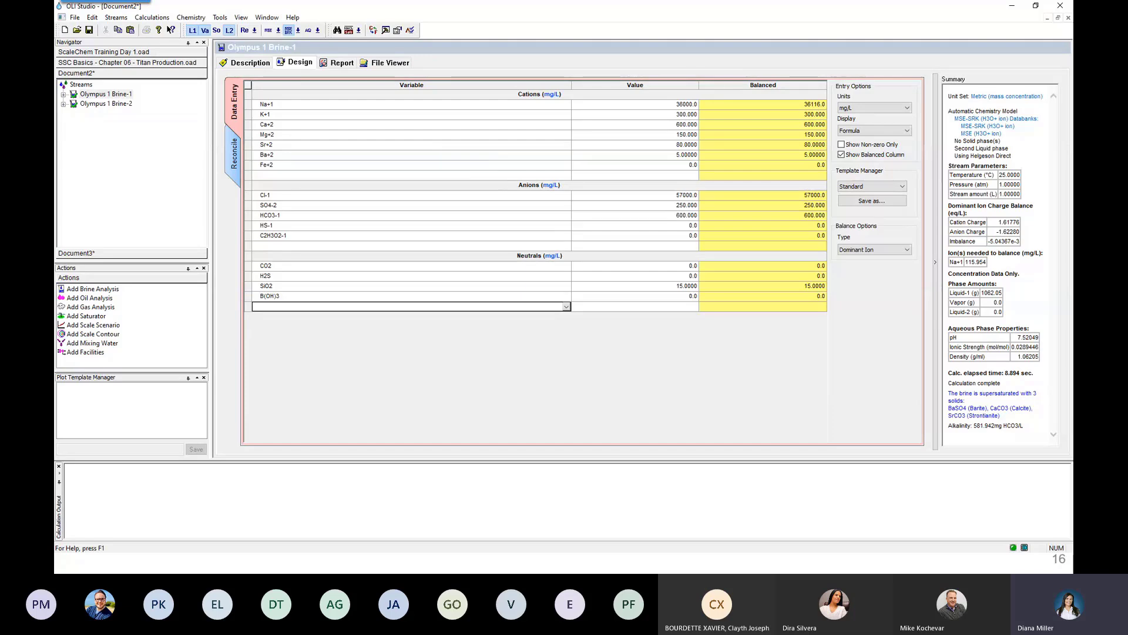
- Switch to the presentation and advance to the slide on the three different thermodynamic frameworks
key("alt+Tab")
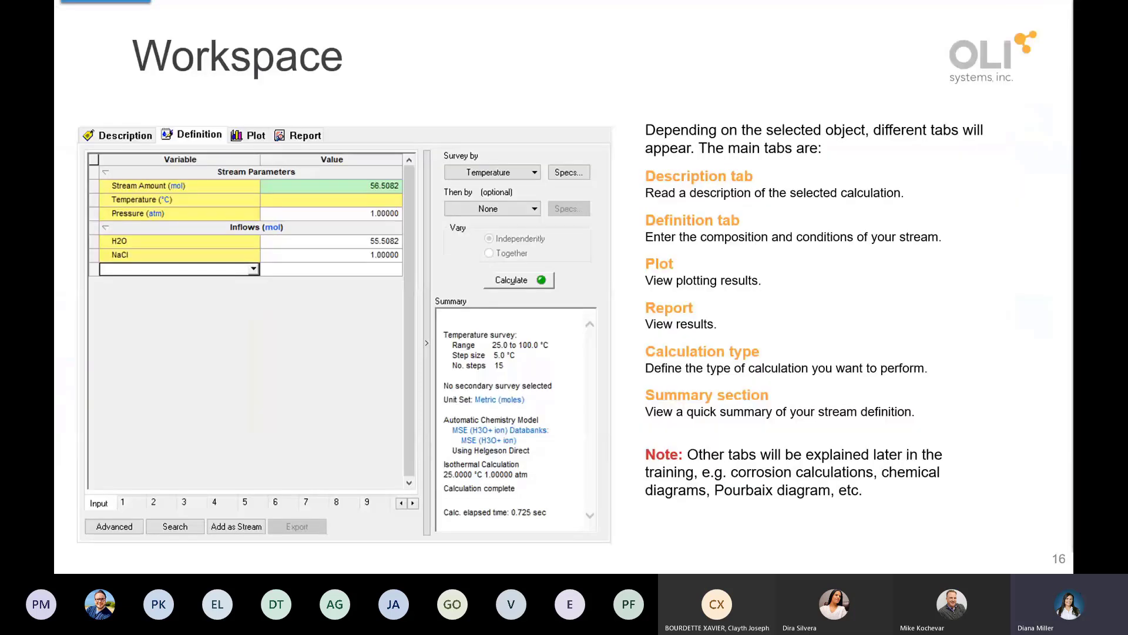
key("Right")
key("Right")
key("Right")
key("Right")
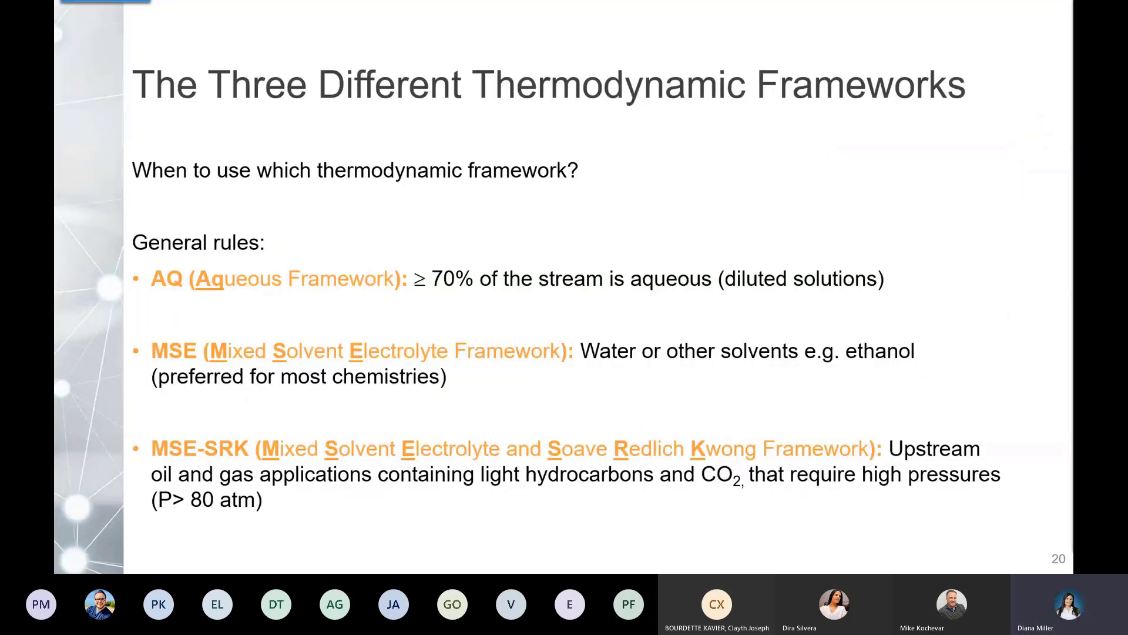
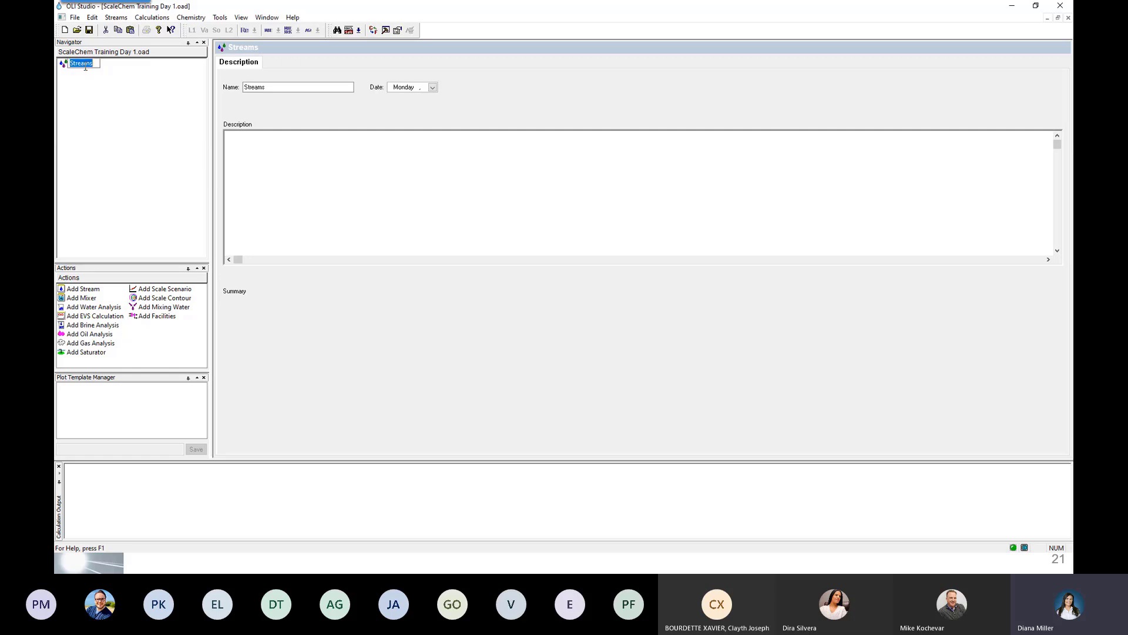
left_click(82, 63)
left_click(89, 125)
right_click(82, 69)
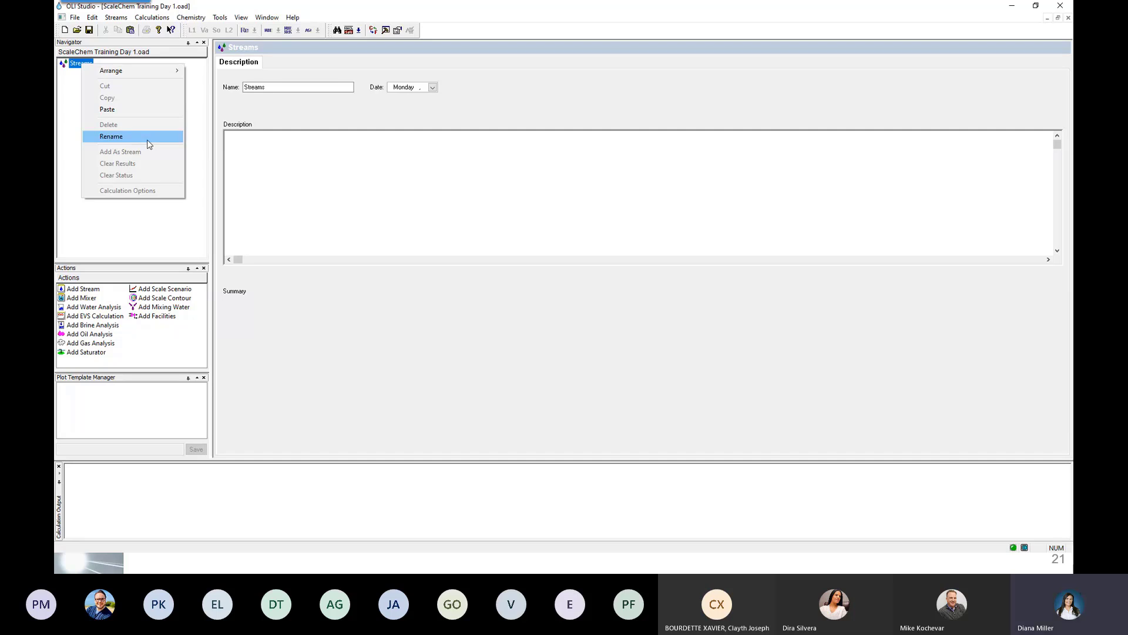
left_click(196, 168)
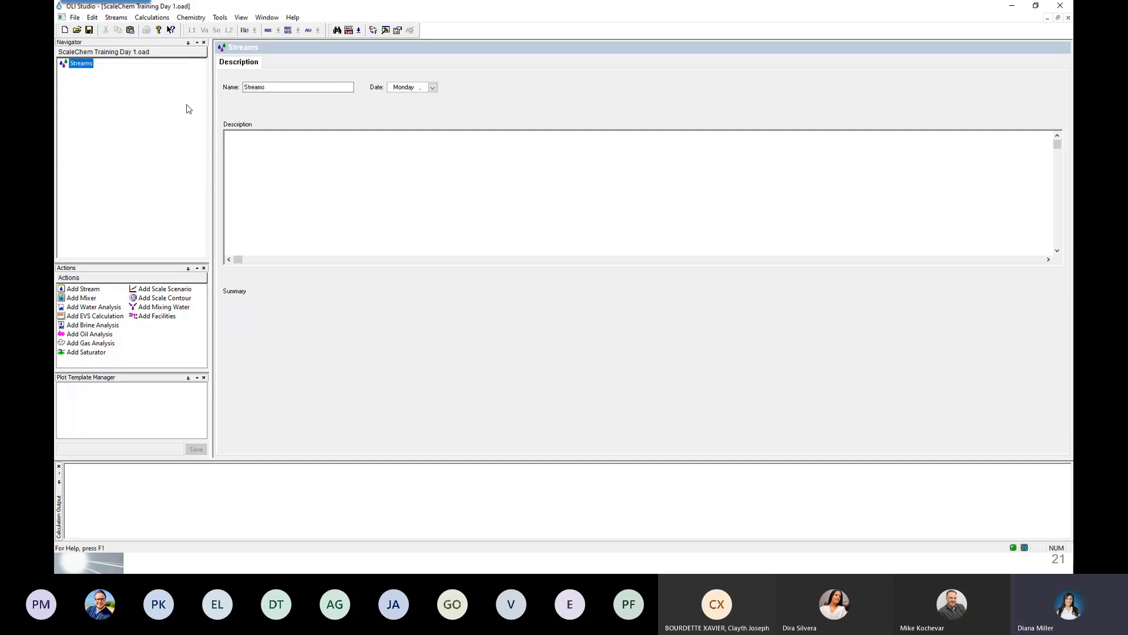
- Rename the Streams root object of ScaleChem Training Day 1.oad as ScaleChem Training
left_click(78, 69)
left_click(280, 86)
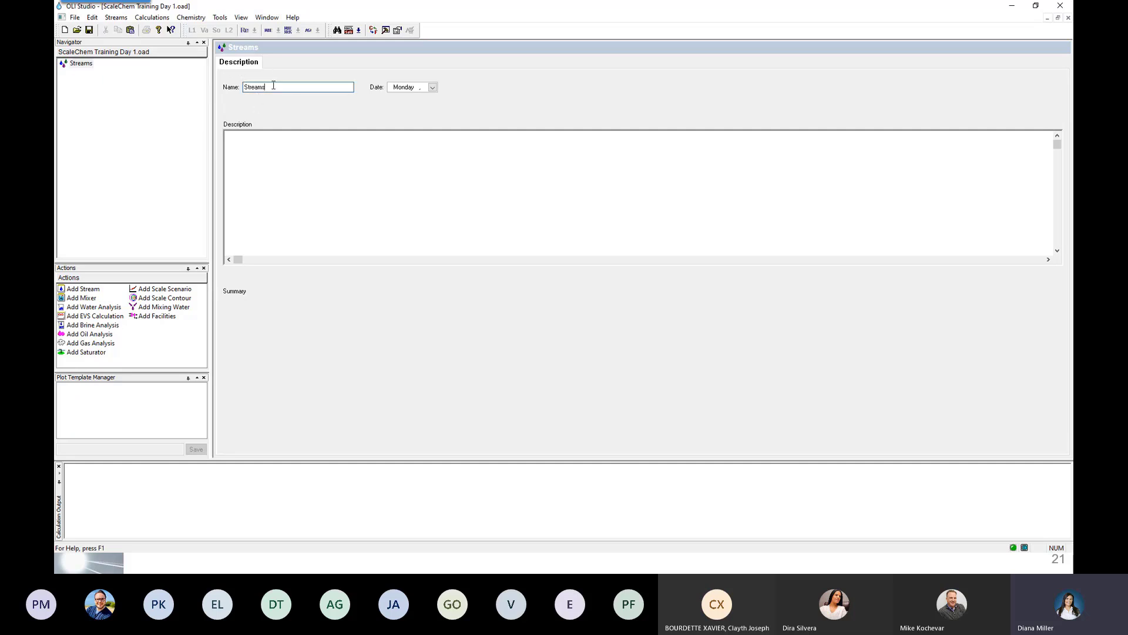
double_click(279, 87)
type("ScaleC")
type("hem Training")
key("Tab")
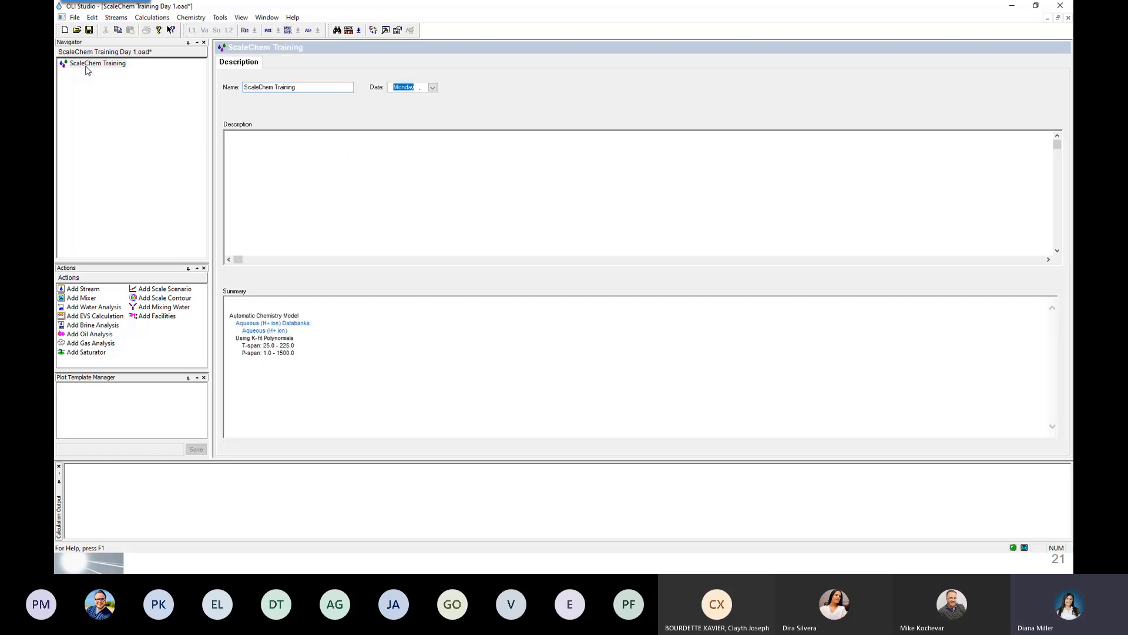
- Set the default chemistry model's thermodynamic framework to MSE-SRK (H3O+ ion) for ScaleChem Training
left_click(98, 65)
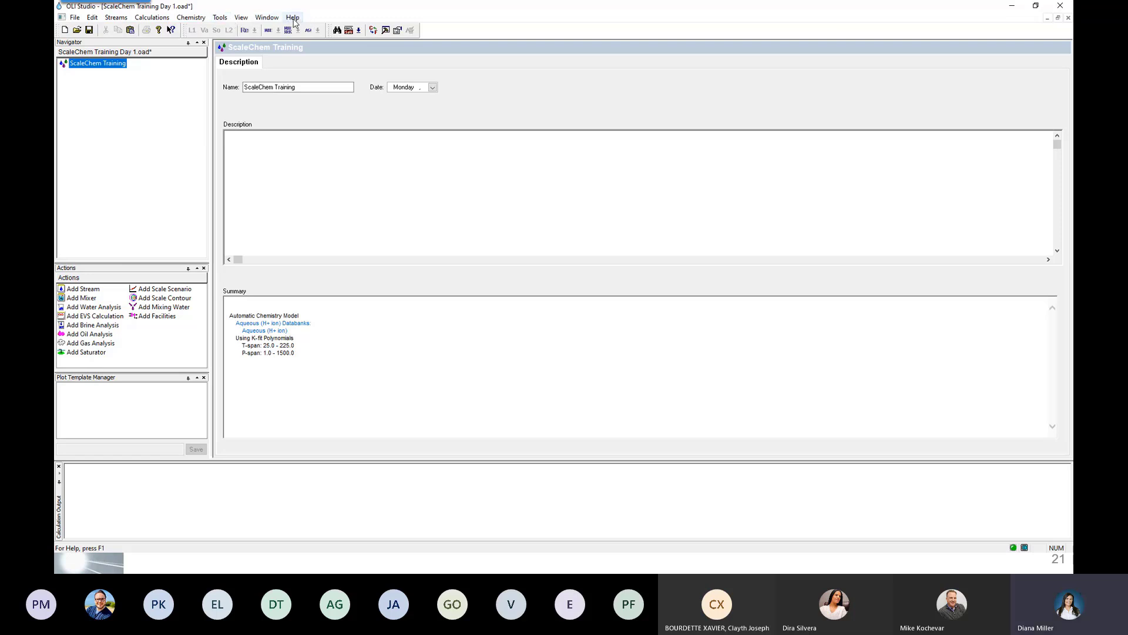
left_click(199, 22)
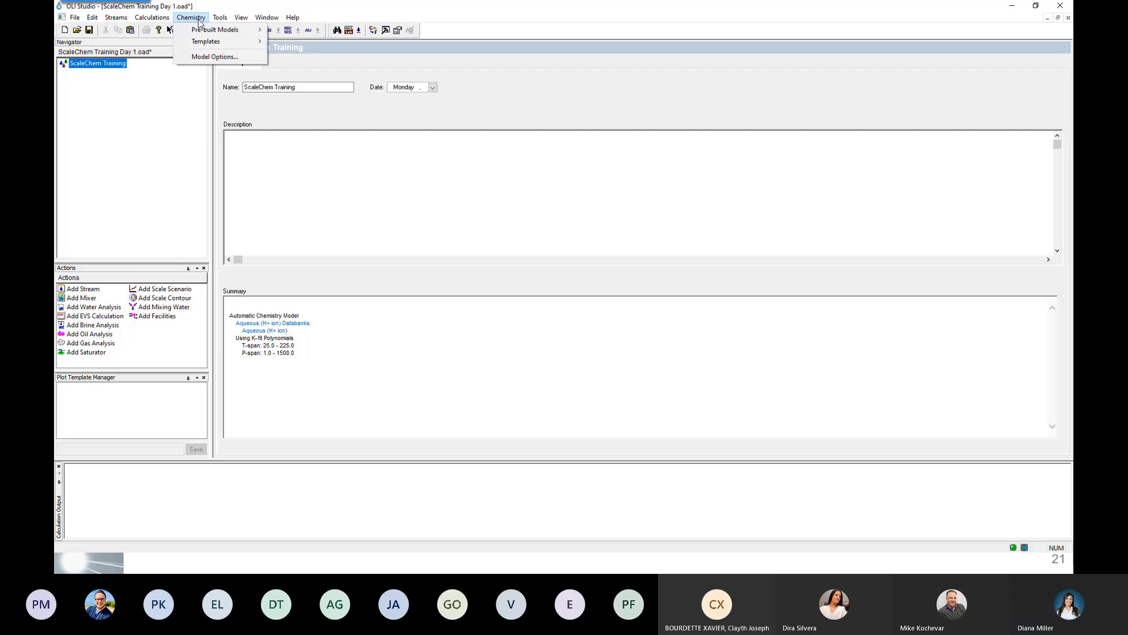
left_click(259, 59)
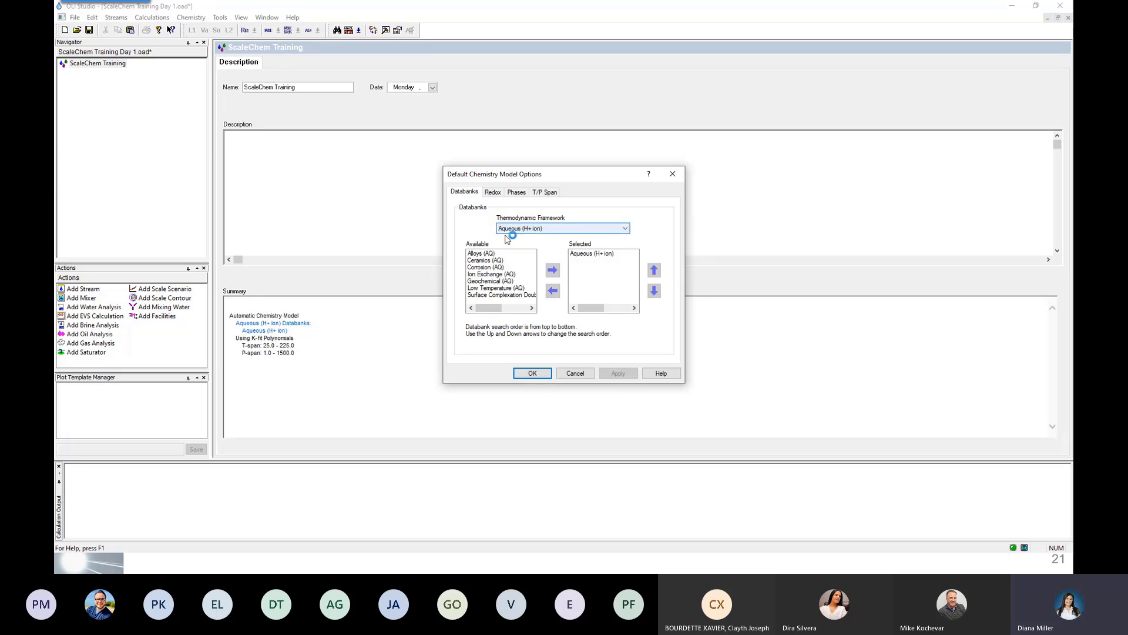
left_click(555, 232)
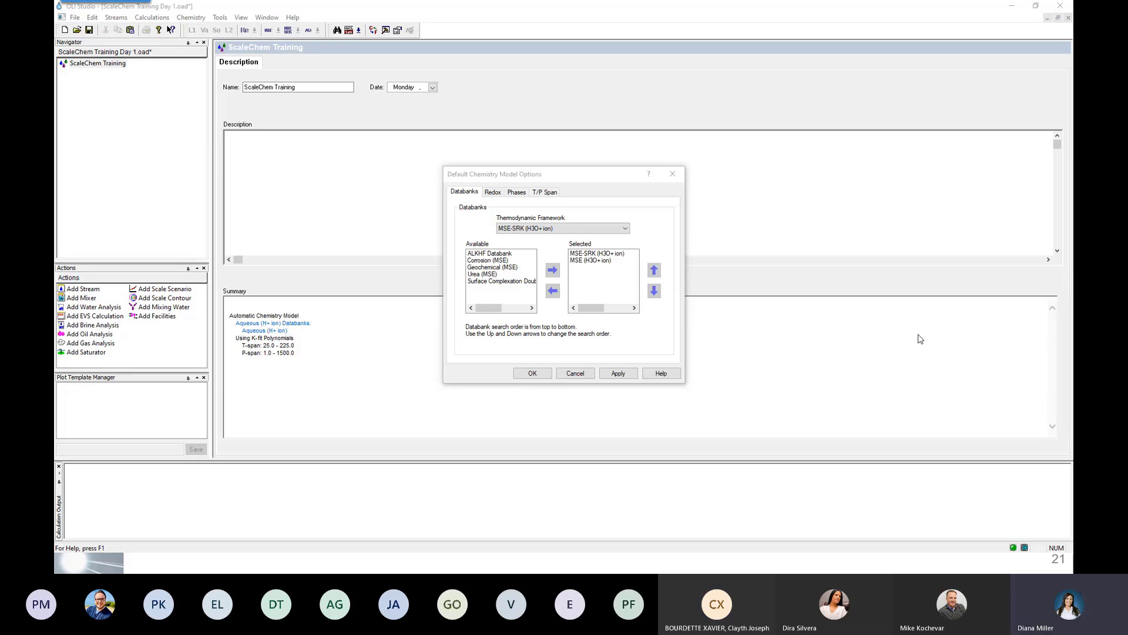
left_click(472, 261)
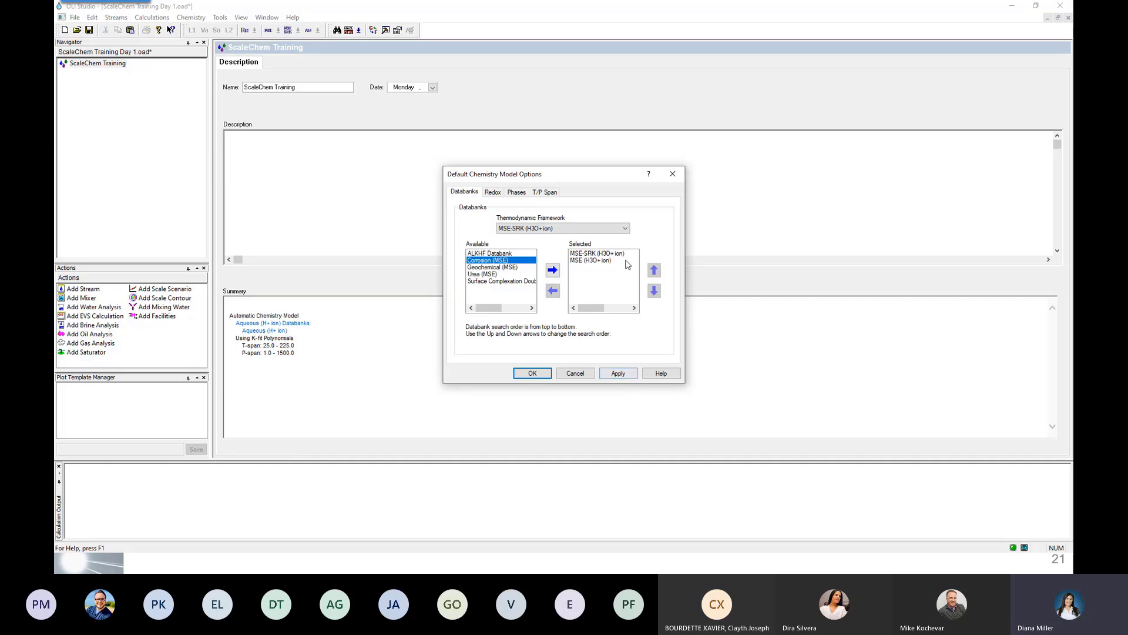
left_click(546, 376)
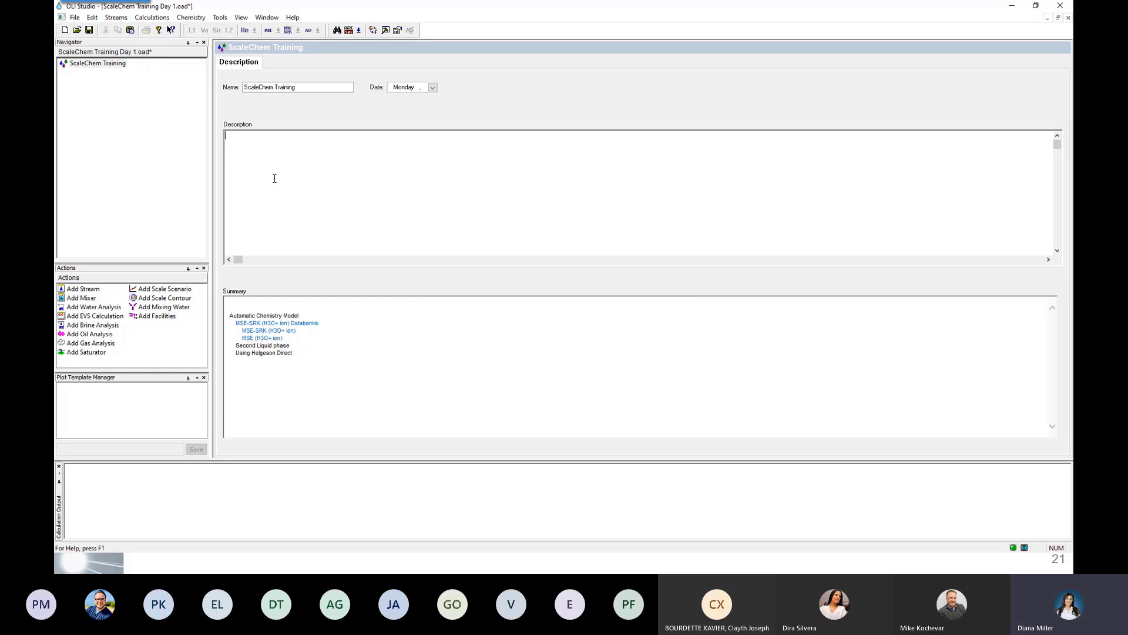
- Review the document's default units for Water Analysis, Brine Analysis, Oil Analysis, Gas Analysis and Scale Scenario, and accept them as they are
left_click(374, 31)
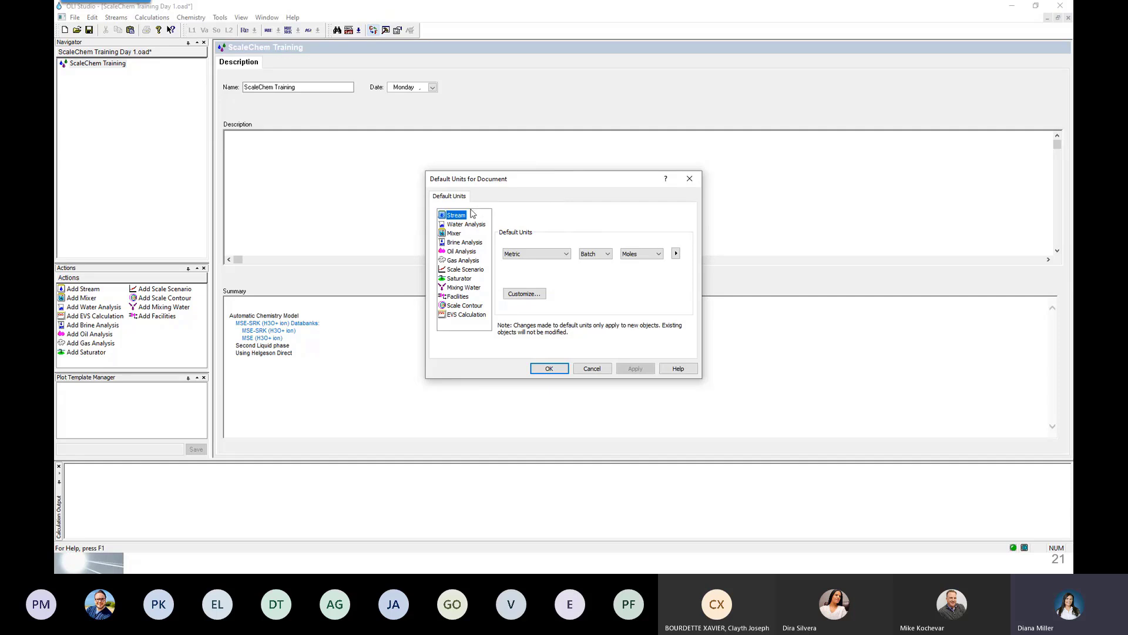
left_click(461, 227)
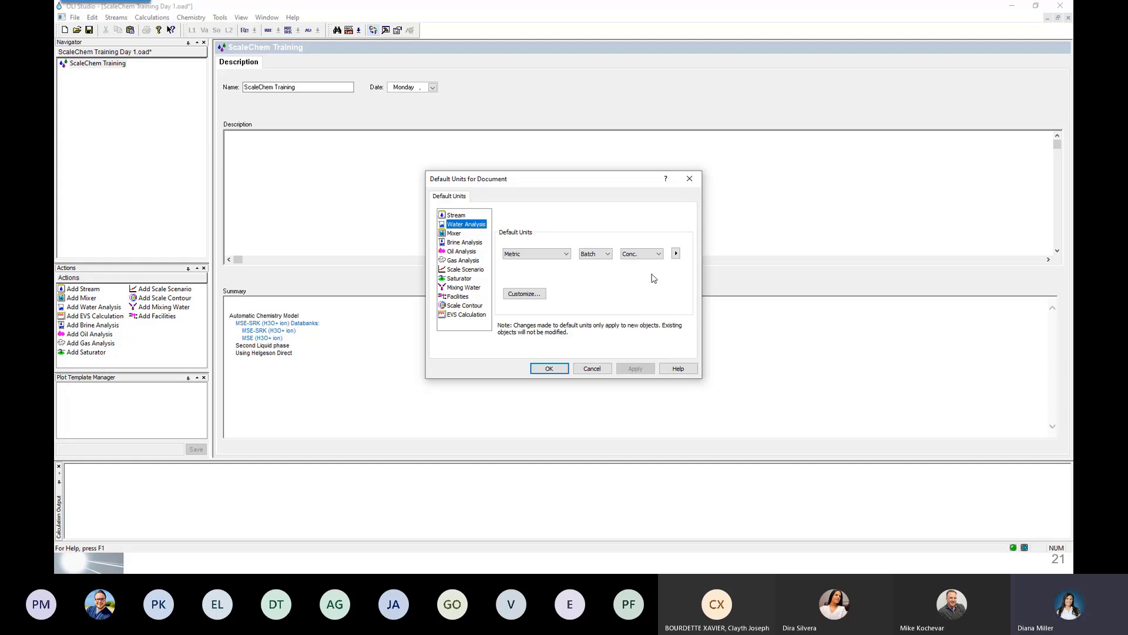
left_click(469, 243)
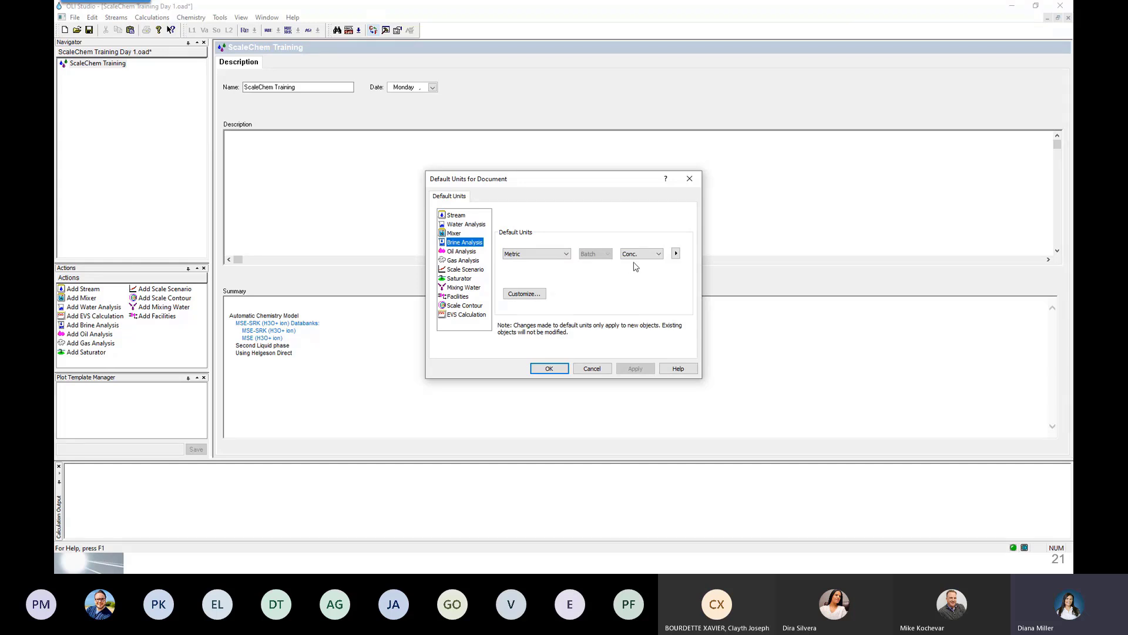
left_click(469, 253)
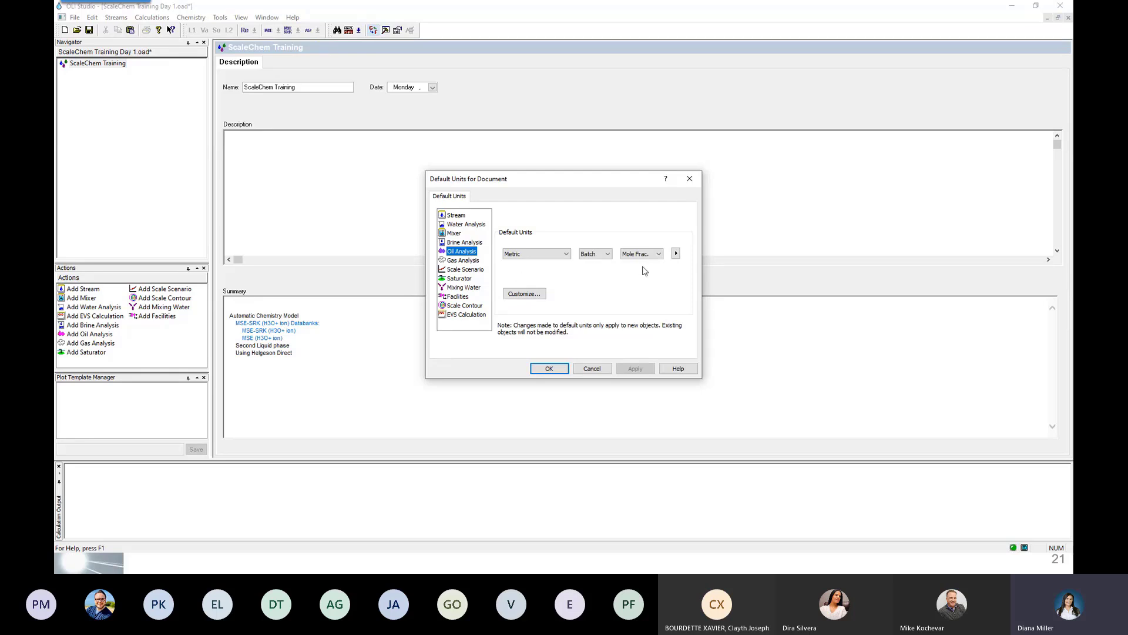
left_click(460, 261)
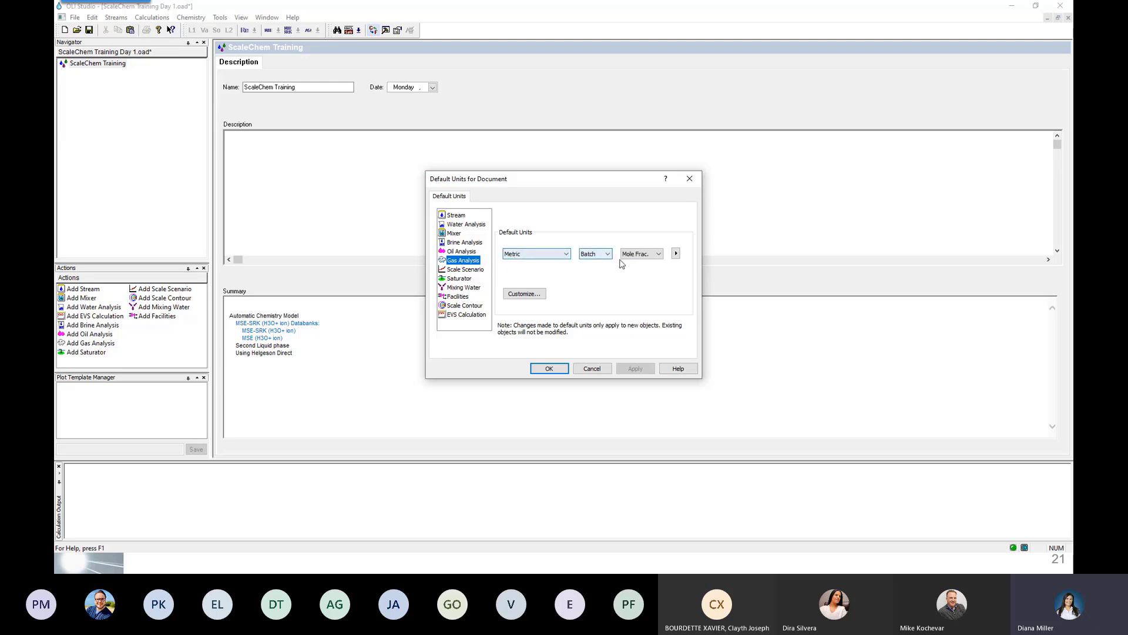
left_click(464, 270)
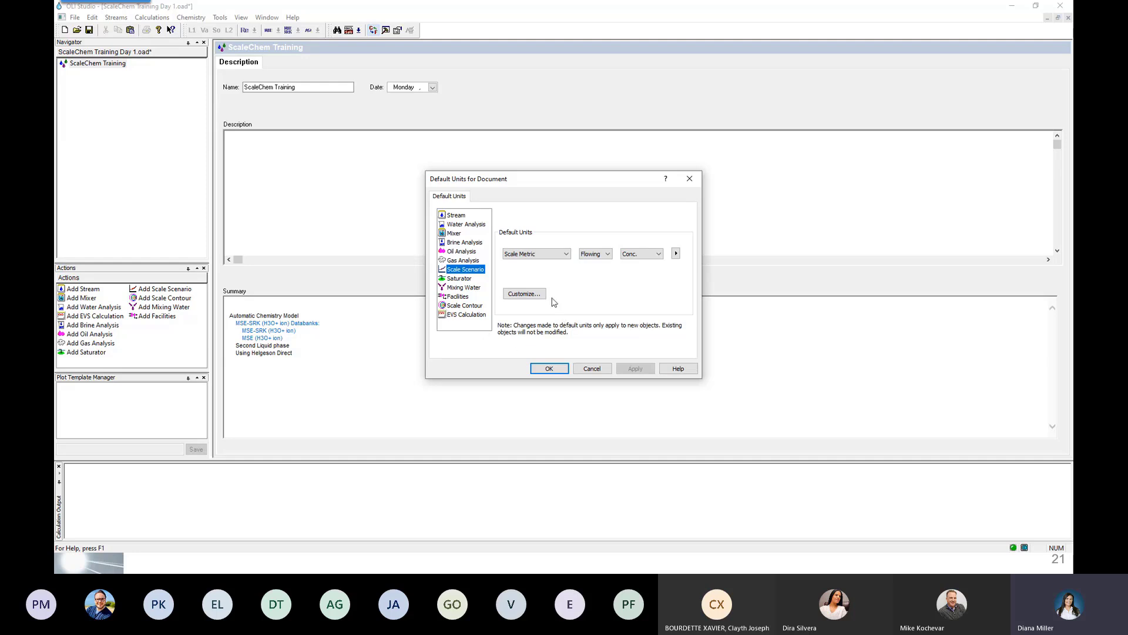
left_click(549, 369)
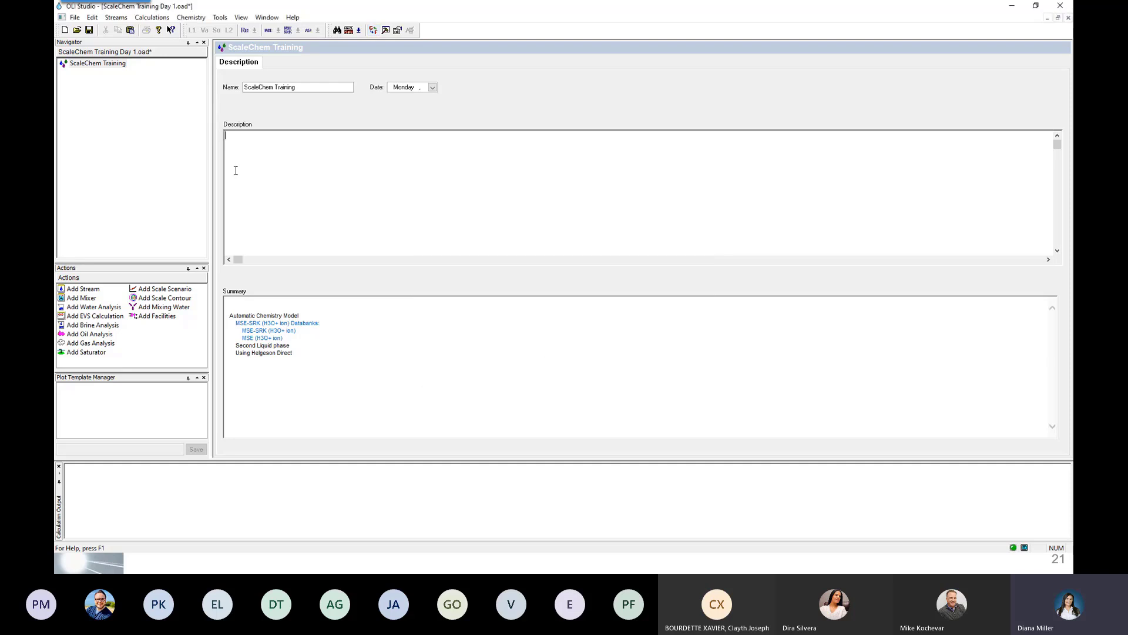
- Check the component name style in the Names Manager and accept the Formula setting
left_click(349, 30)
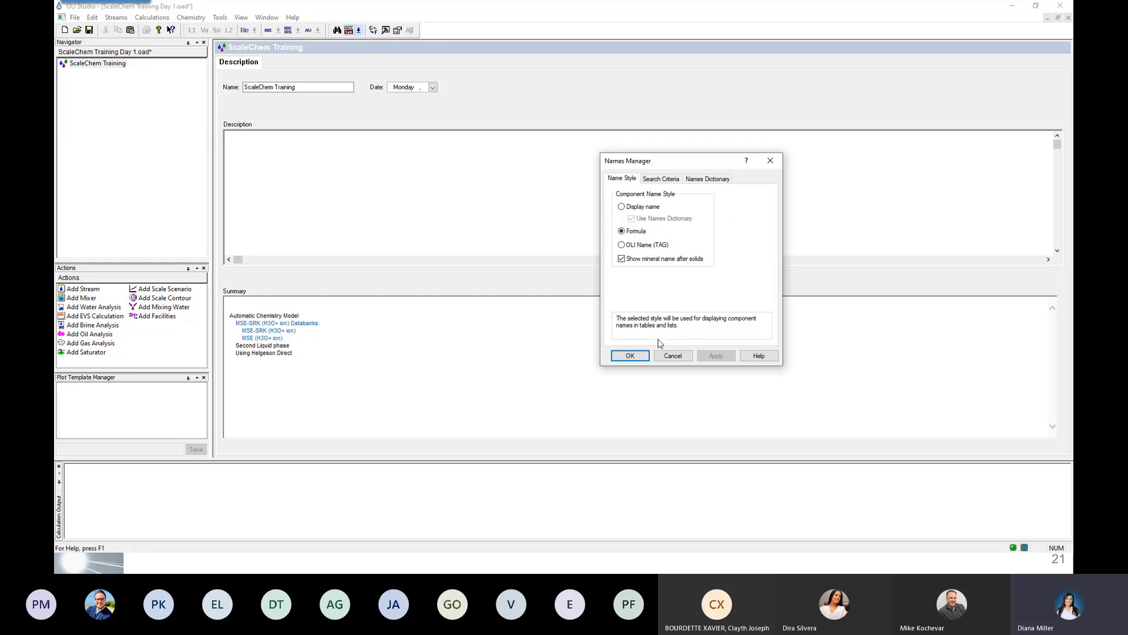
left_click(641, 357)
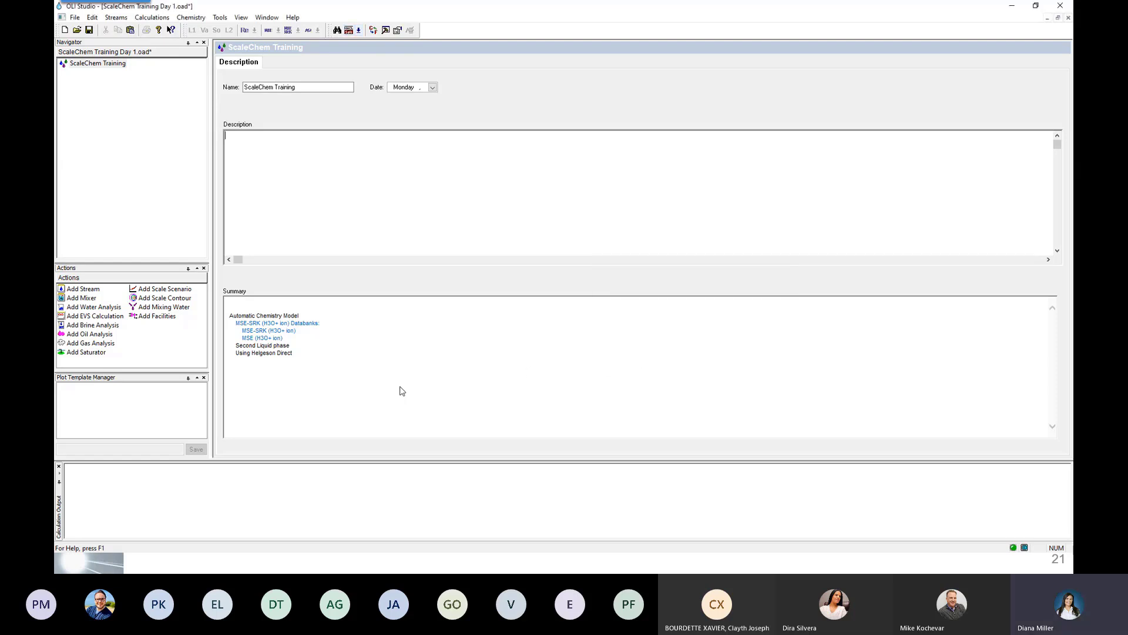
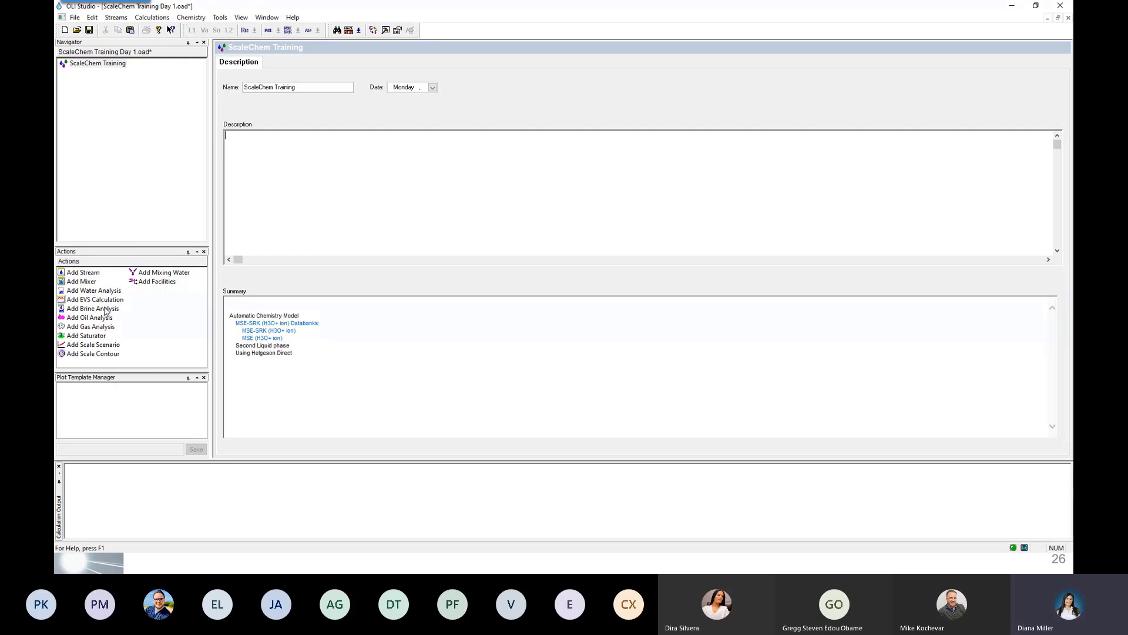
- Add a brine analysis to the ScaleChem Training document
left_click(76, 312)
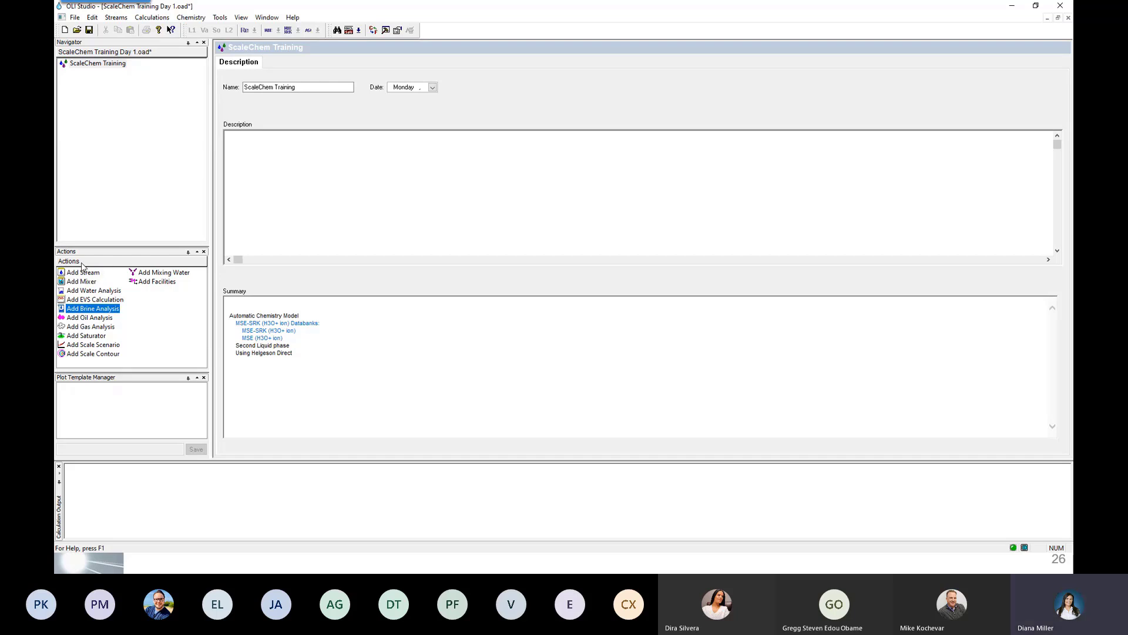
double_click(86, 312)
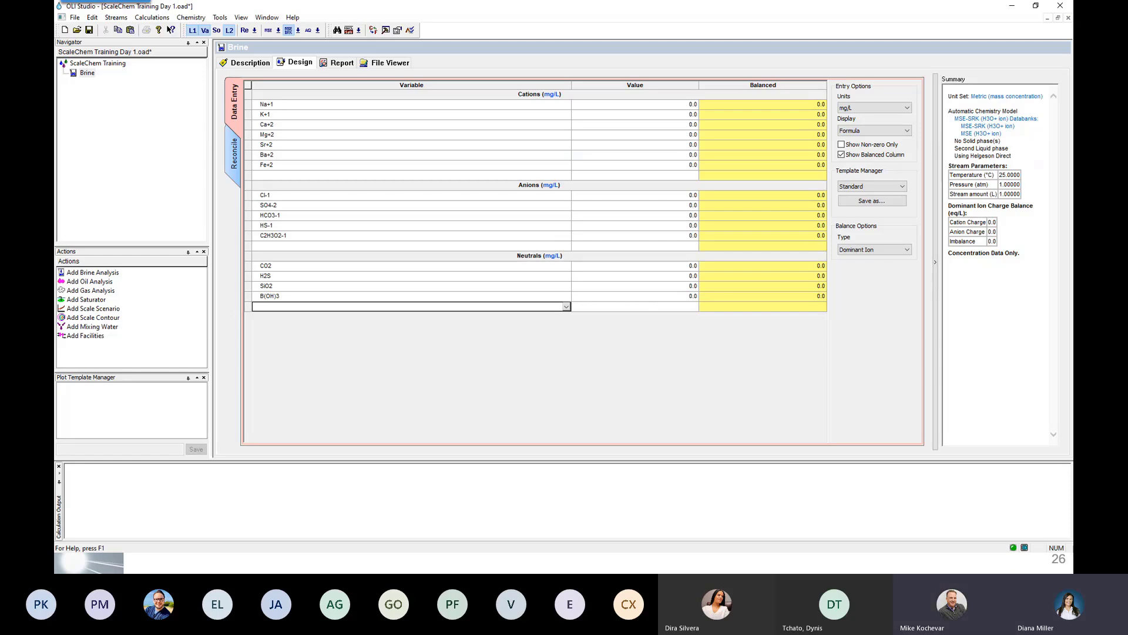
- Look through the brine, gas and oil objects in the ScaleChem Training Jun2020.oad window, including the Bathos Oil composition
left_click_drag(1125, 97, 584, 101)
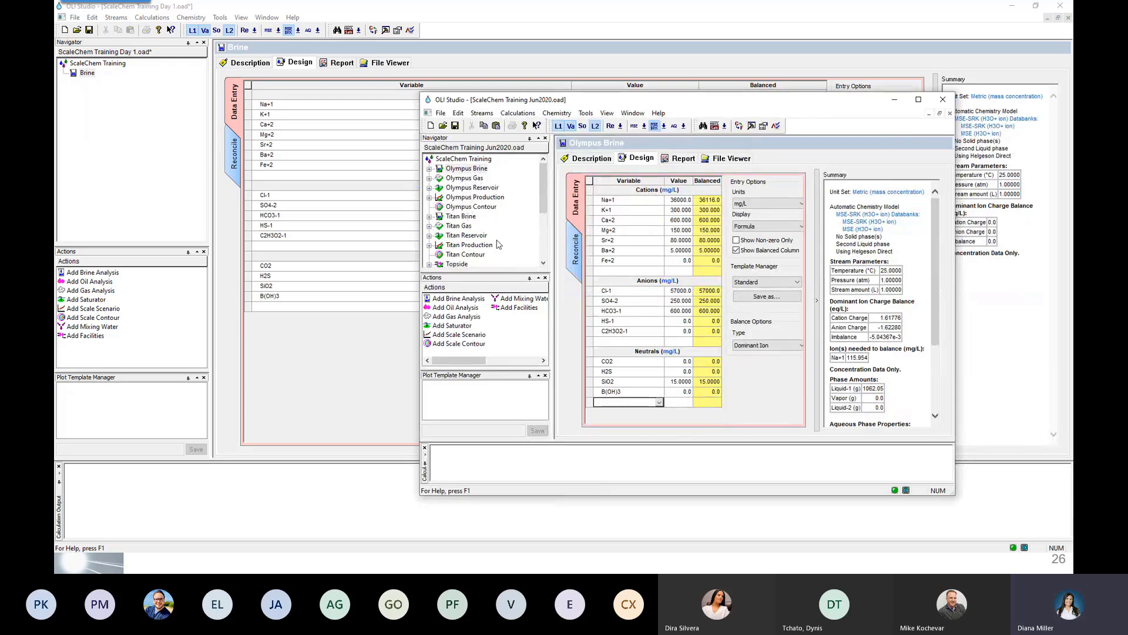
scroll(468, 220, "down", 2)
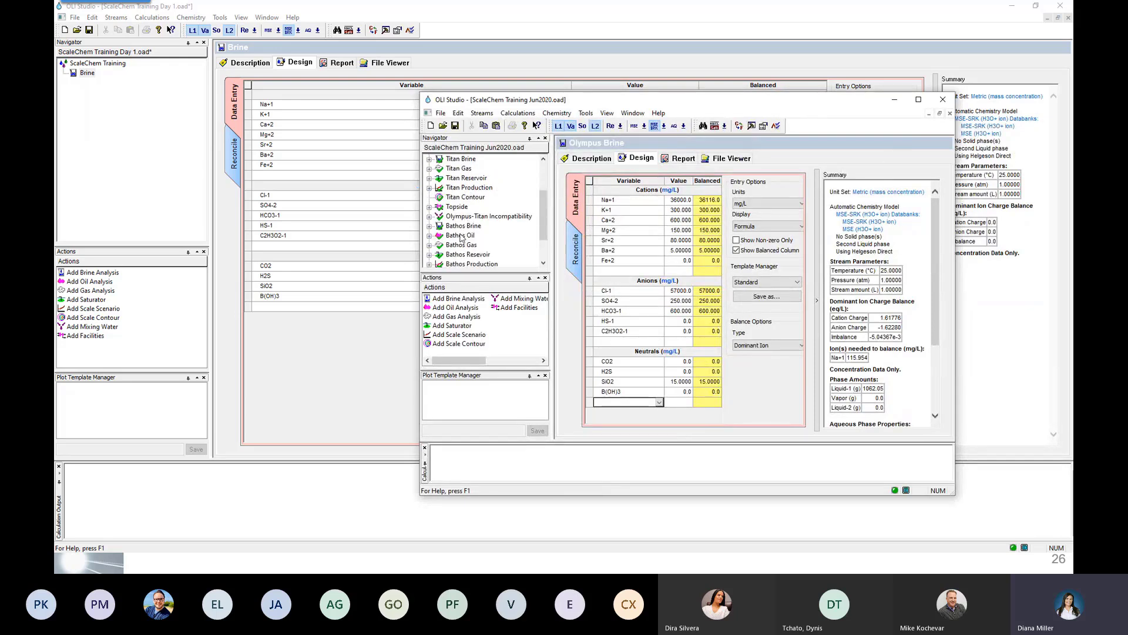
left_click(469, 236)
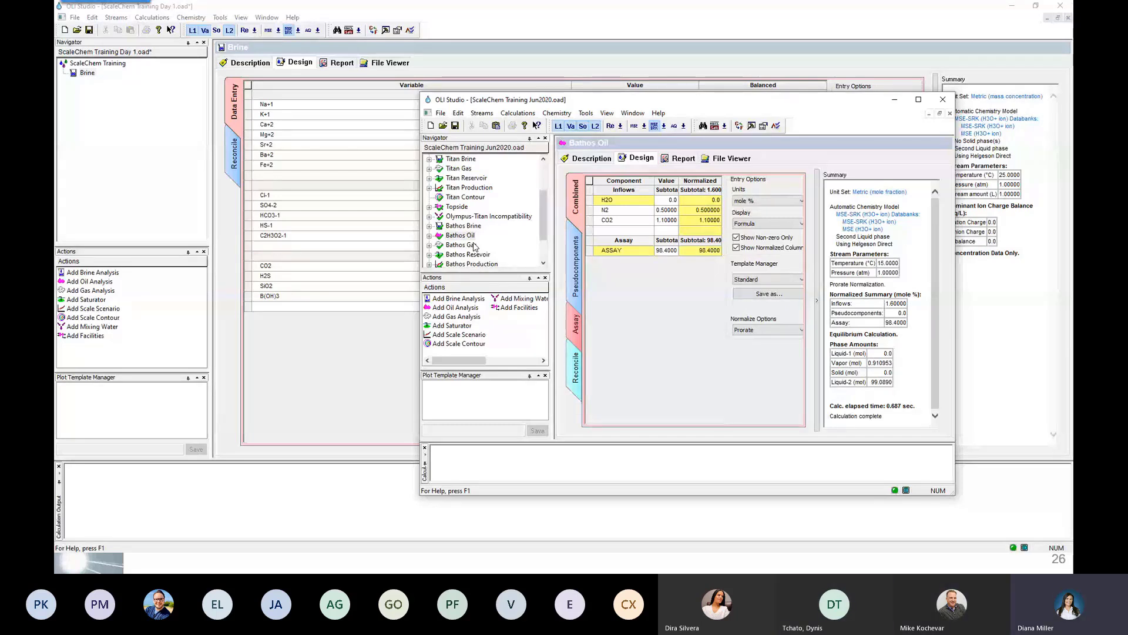
scroll(457, 212, "up", 2)
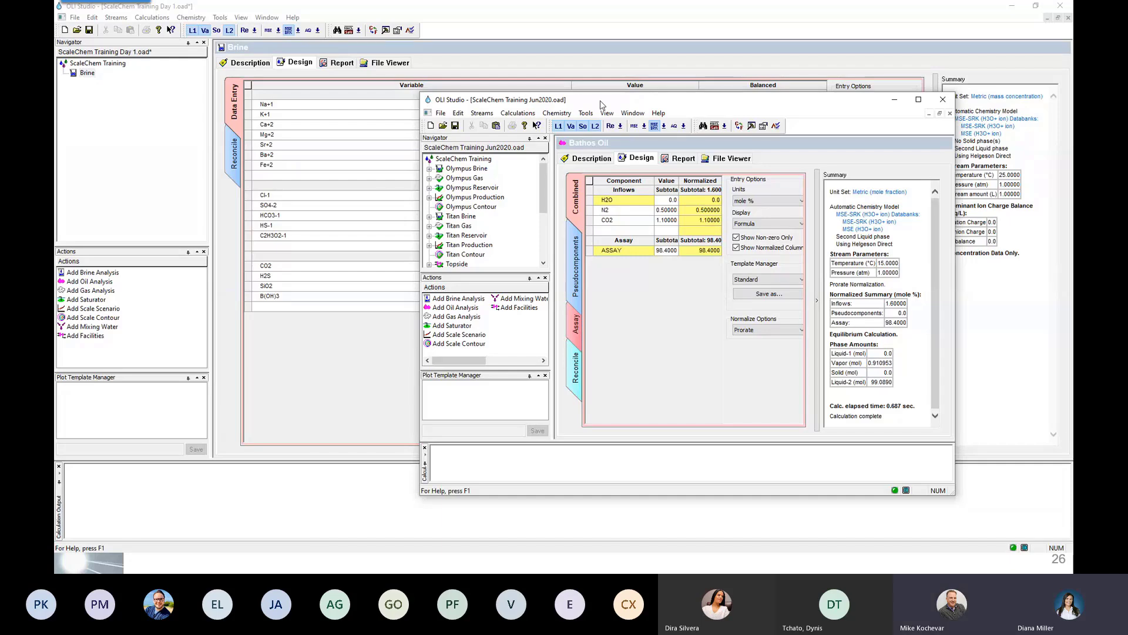
left_click_drag(605, 101, 1073, 102)
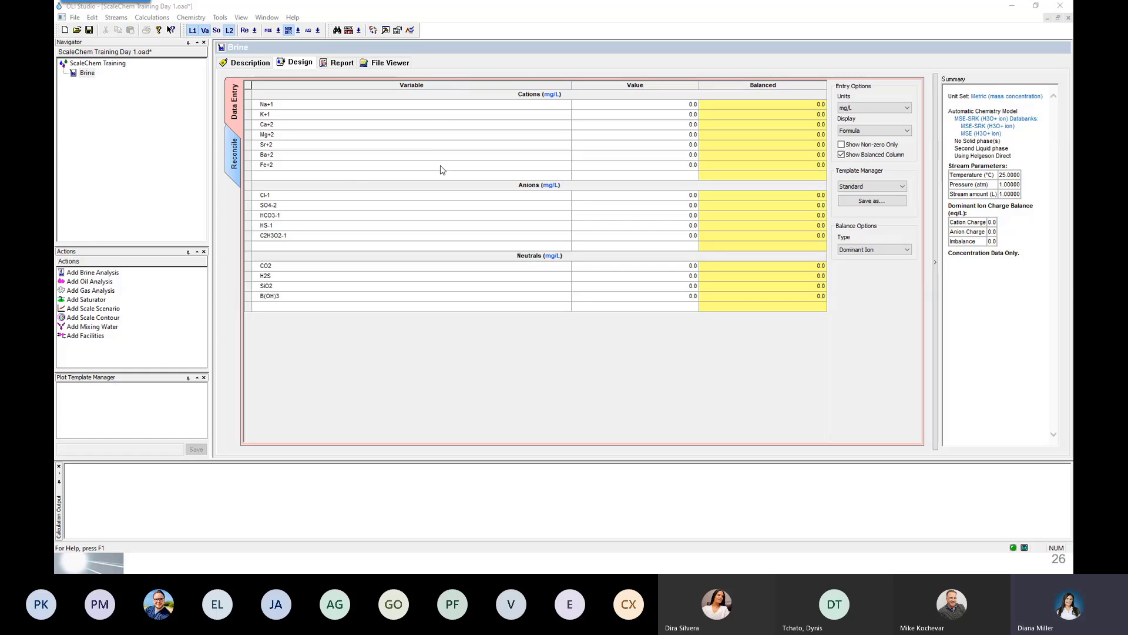
- Examine the Cations, Anions and Neutrals sections of the new brine analysis's data entry grid
mouse_move(436, 303)
left_click(525, 98)
left_click(523, 187)
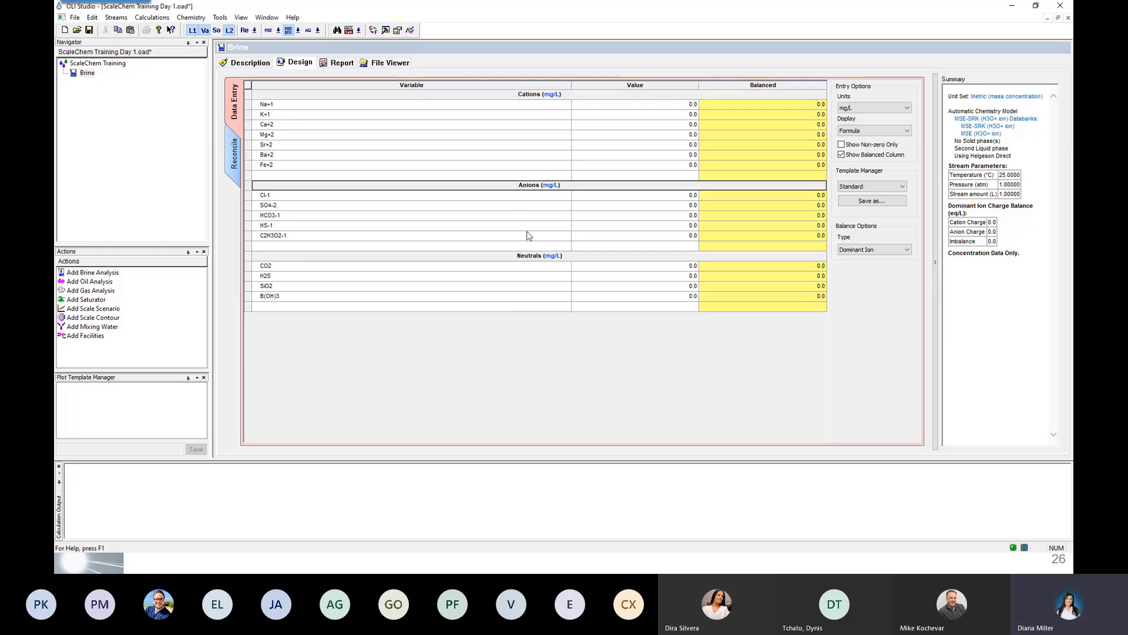
left_click(527, 262)
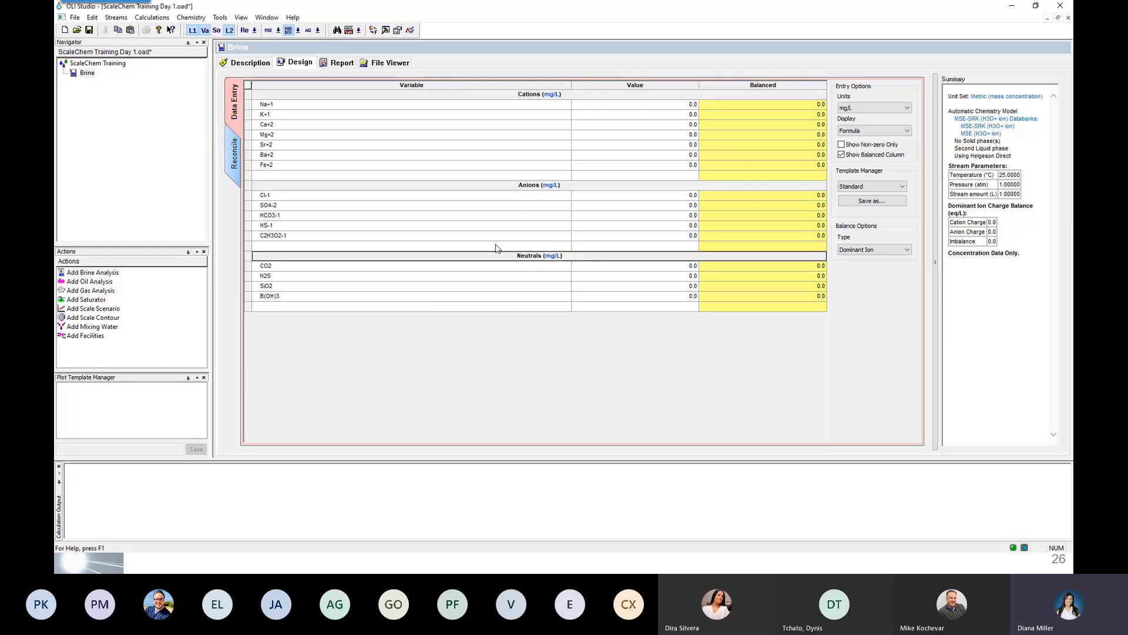
- Rename the new brine analysis as Olympus Brine
left_click(89, 73)
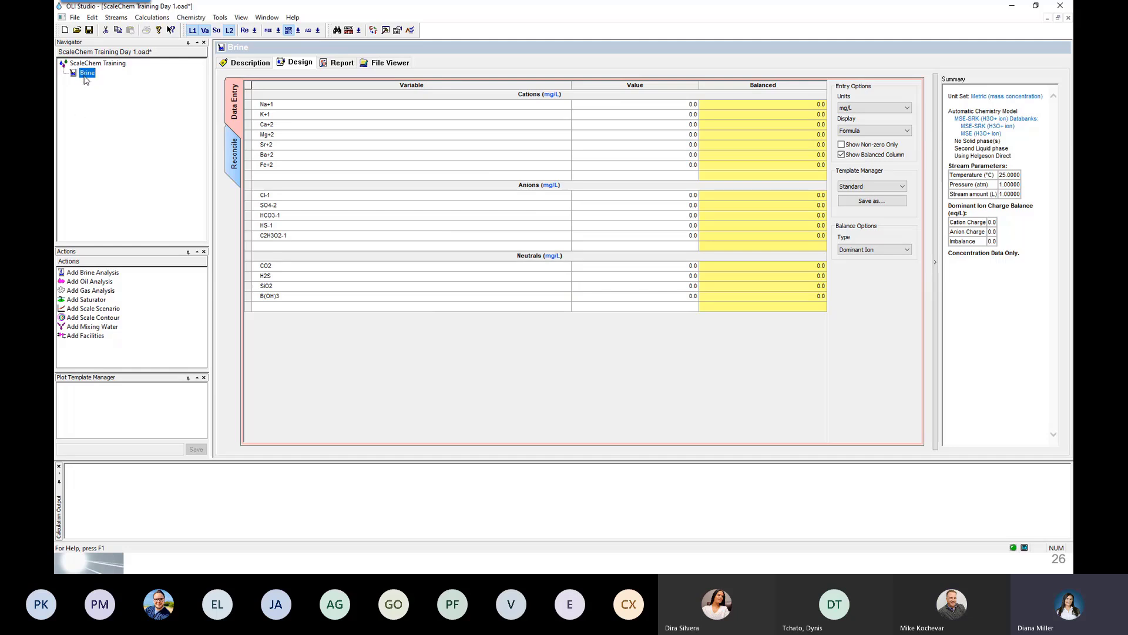
left_click(252, 62)
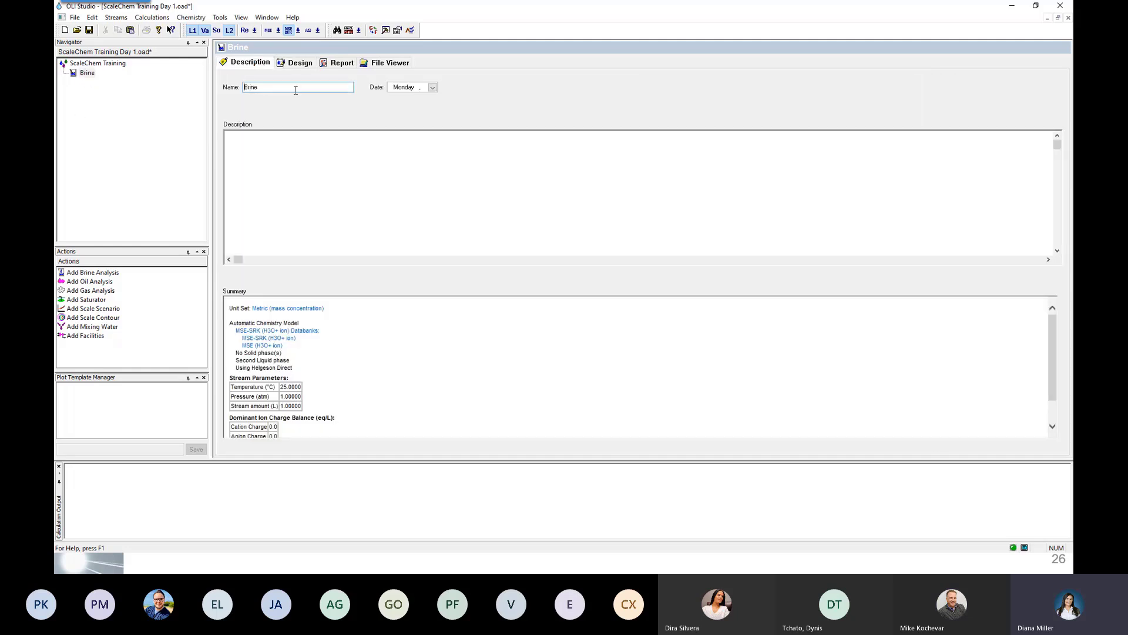
left_click_drag(295, 88, 124, 89)
type("Olympus Brine")
key("Tab")
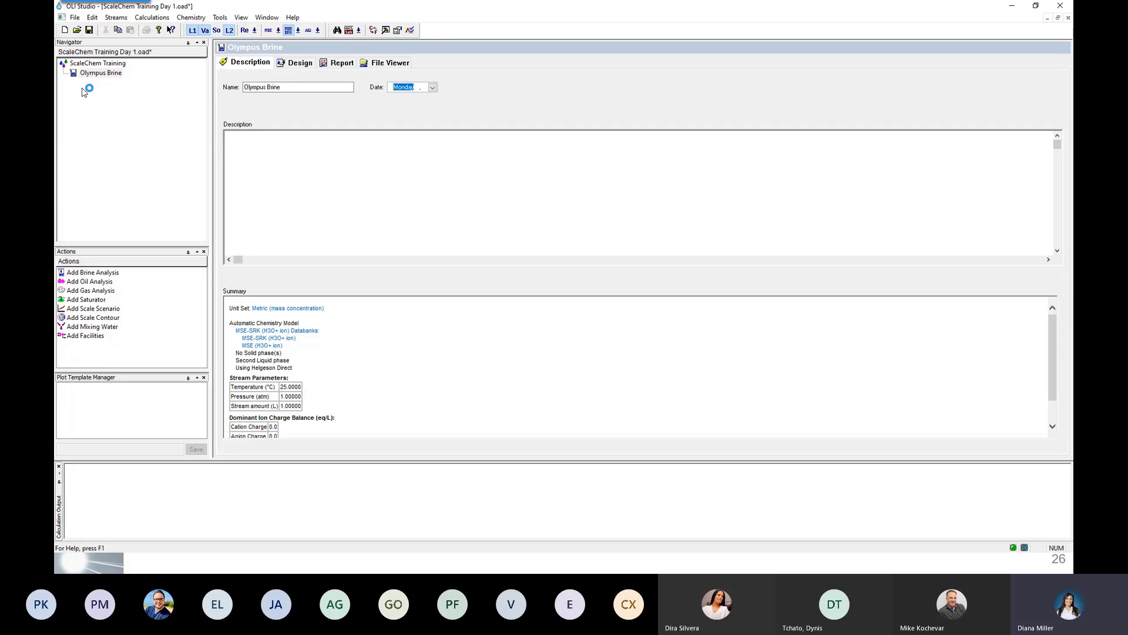
- Enter "Gas well" as the description of Olympus Brine
left_click(274, 138)
type("Gas well")
left_click(107, 74)
left_click(267, 147)
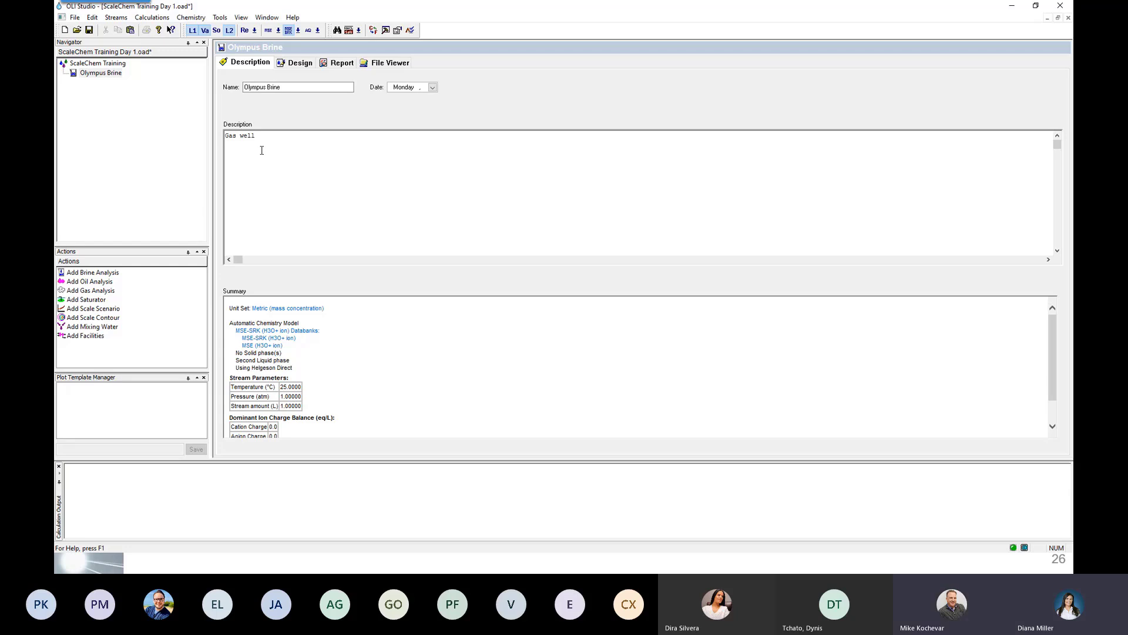
- Consult the Olympus Brine composition in the Excel workbook SSC Manual and Training.xlsx, enlarging the sheet to 140% and widening column B
left_click(300, 64)
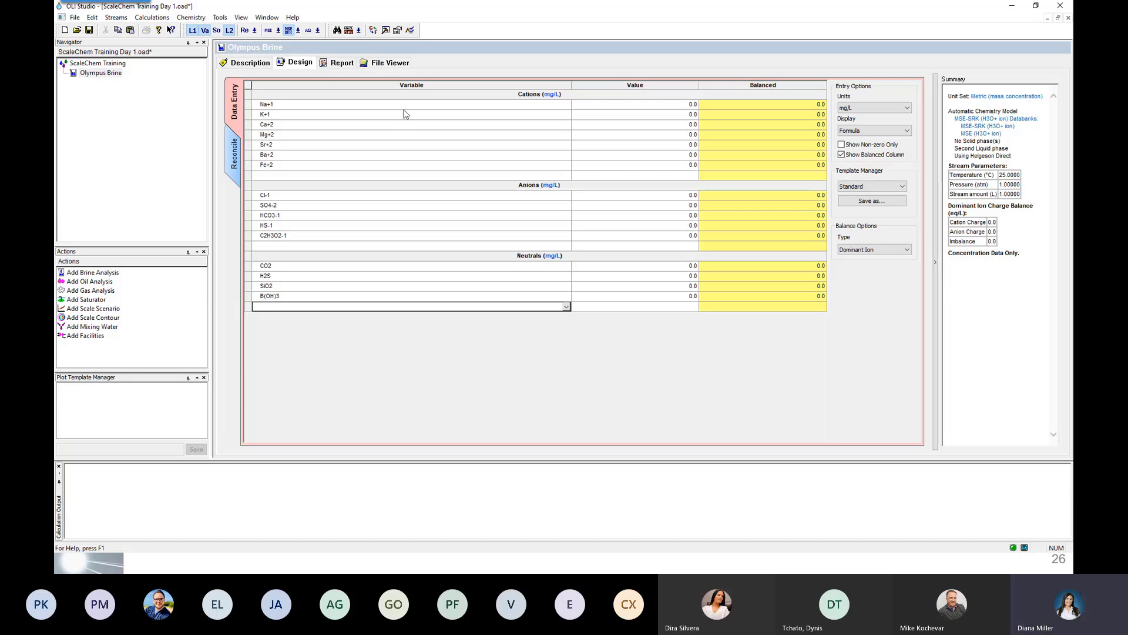
mouse_move(400, 117)
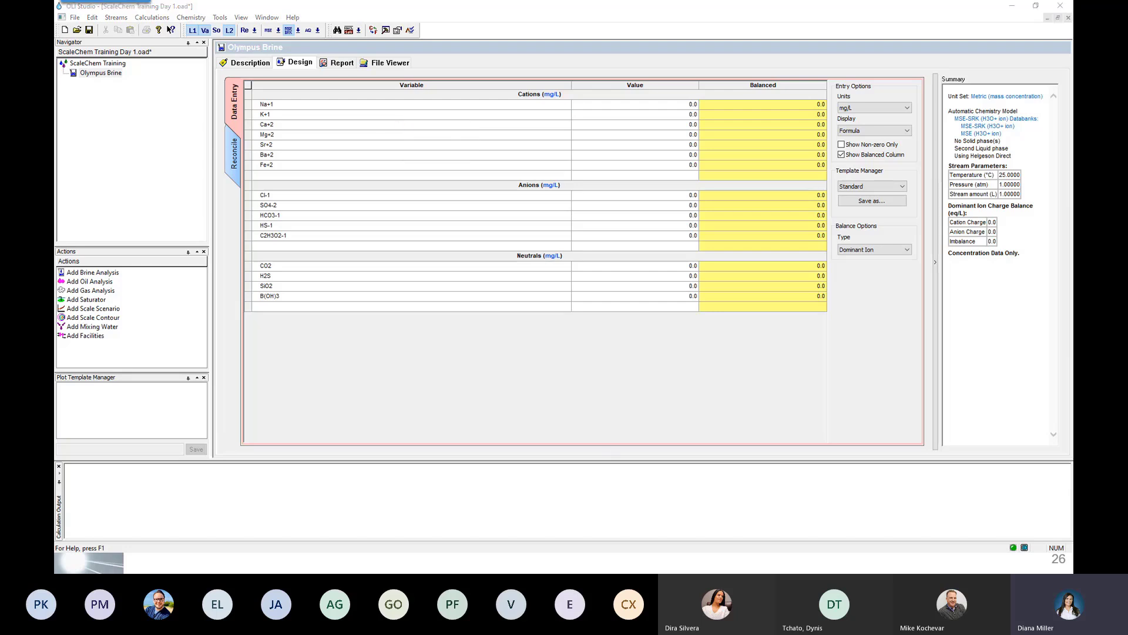
key("alt+Tab")
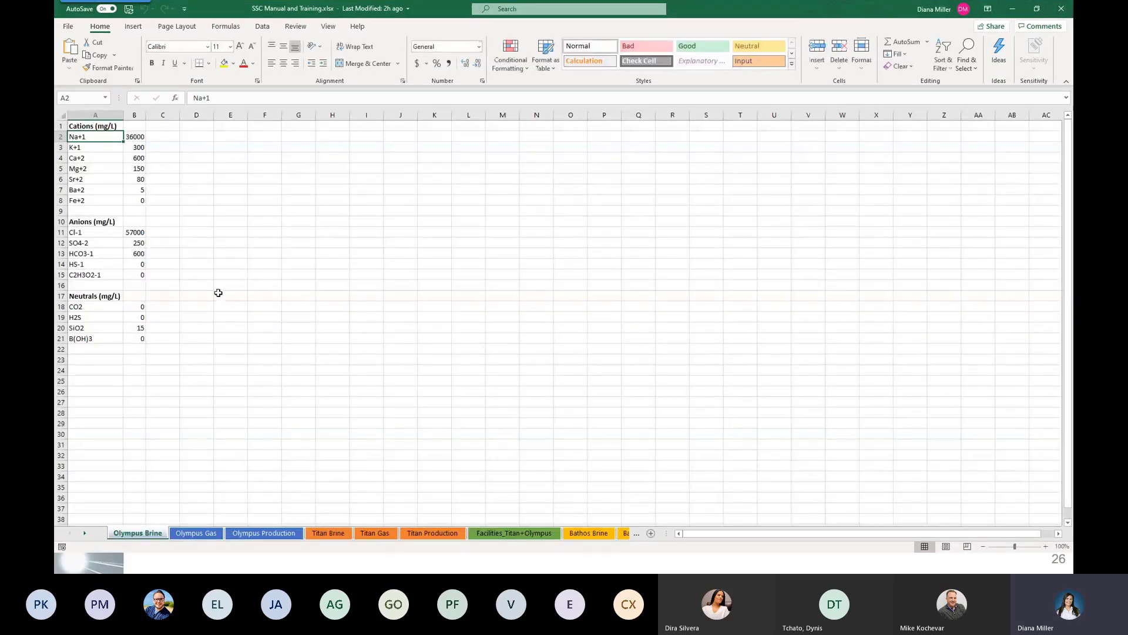
left_click(1045, 547)
left_click(1046, 547)
left_click(1046, 547)
left_click(1045, 547)
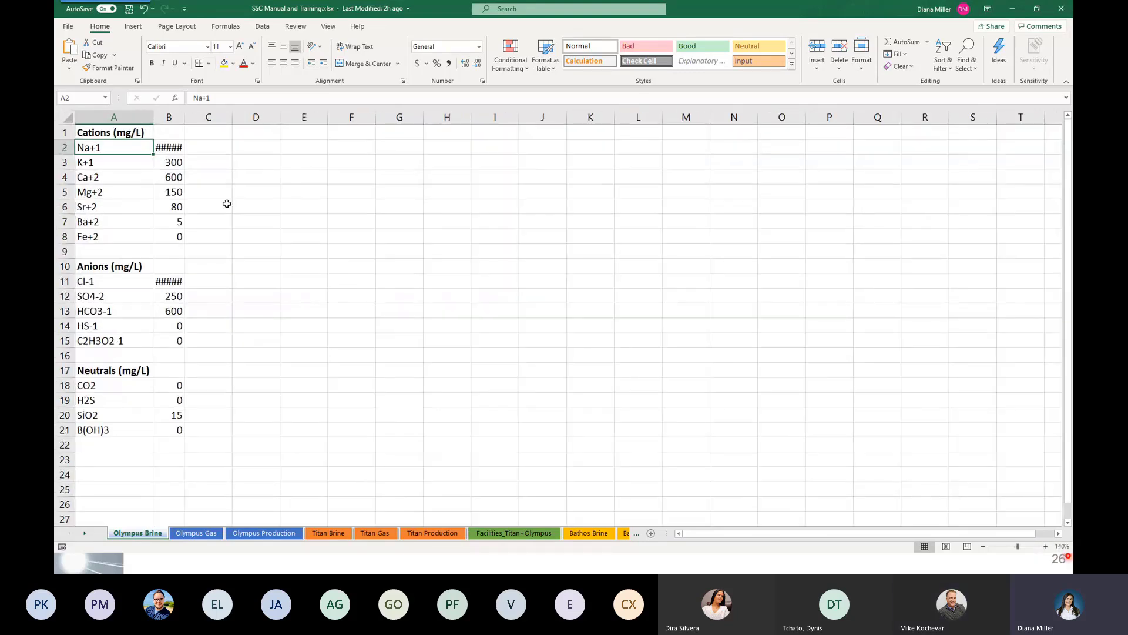
left_click_drag(184, 117, 224, 117)
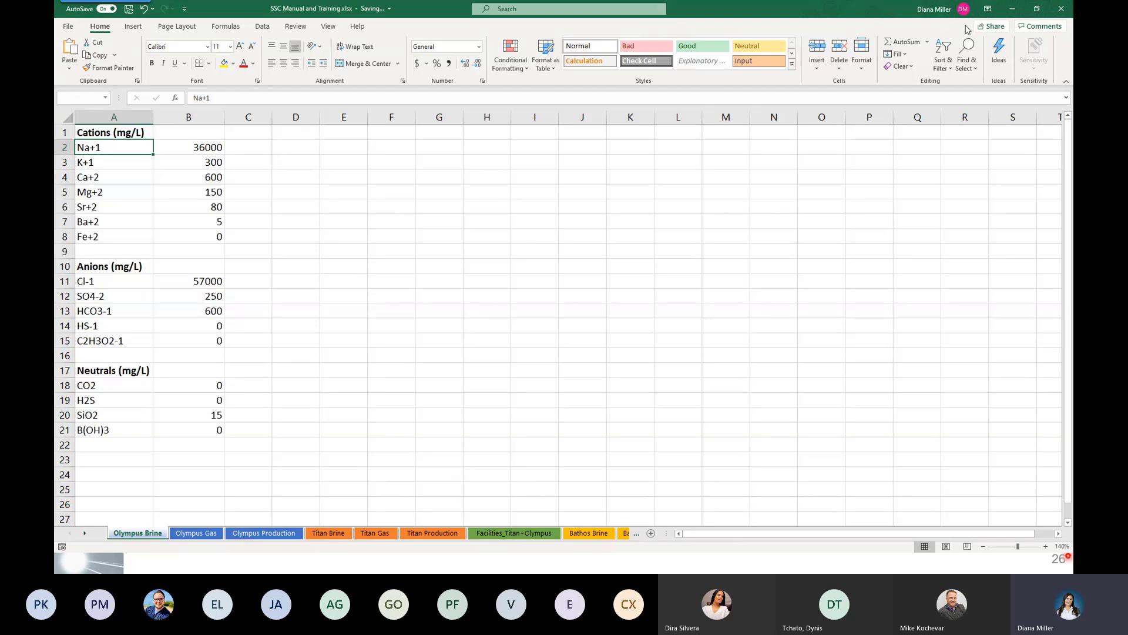
left_click(1013, 9)
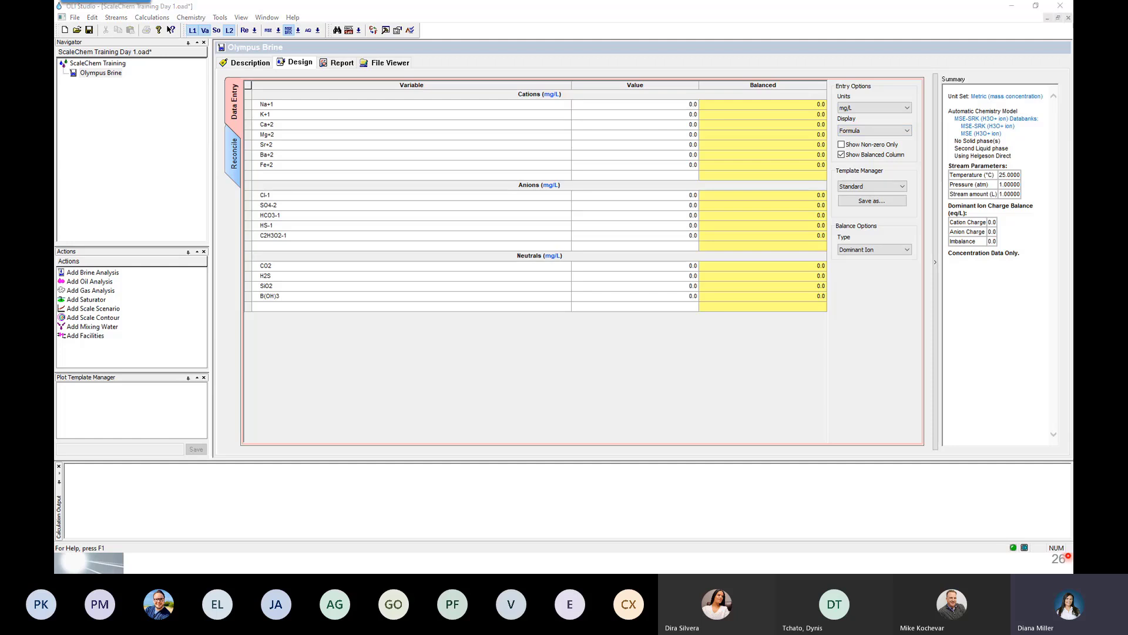
- Enter the Olympus Brine cations in mg/L: Na+1 36000, K+1 300, Ca+2 600, Mg+2 150, Sr+2 80 and Ba+2 5
left_click(663, 106)
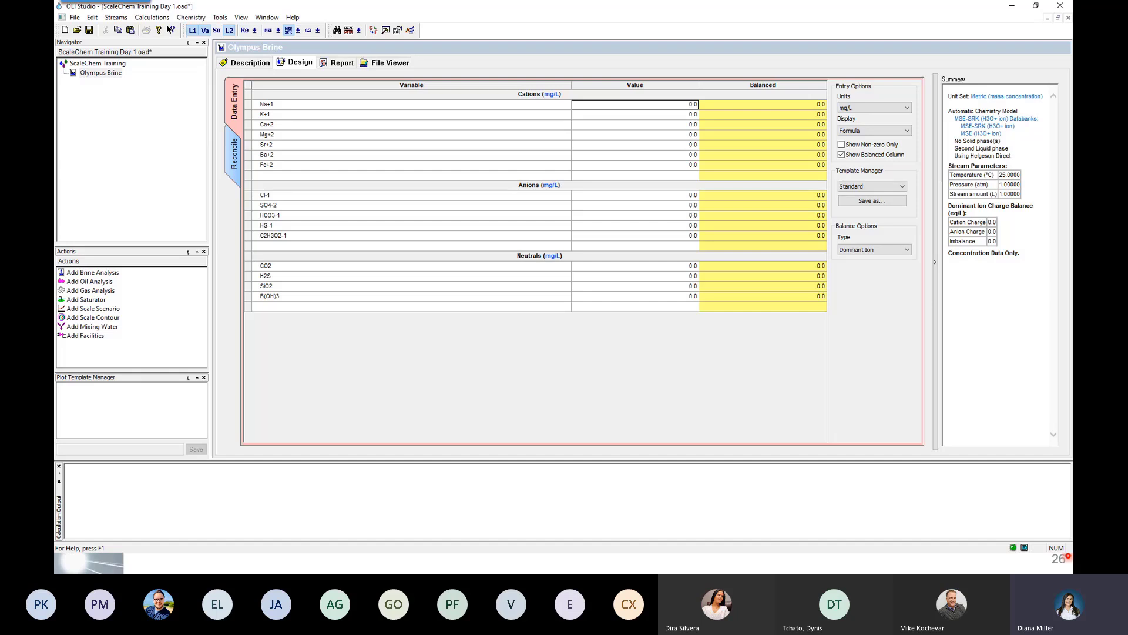
type("36000")
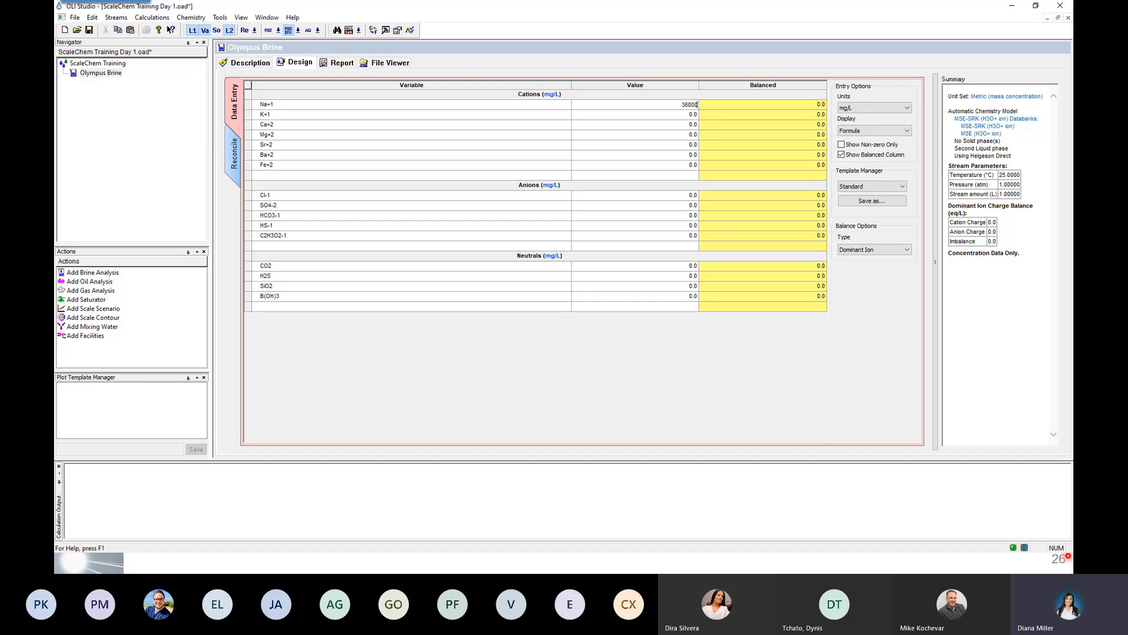
key("Return")
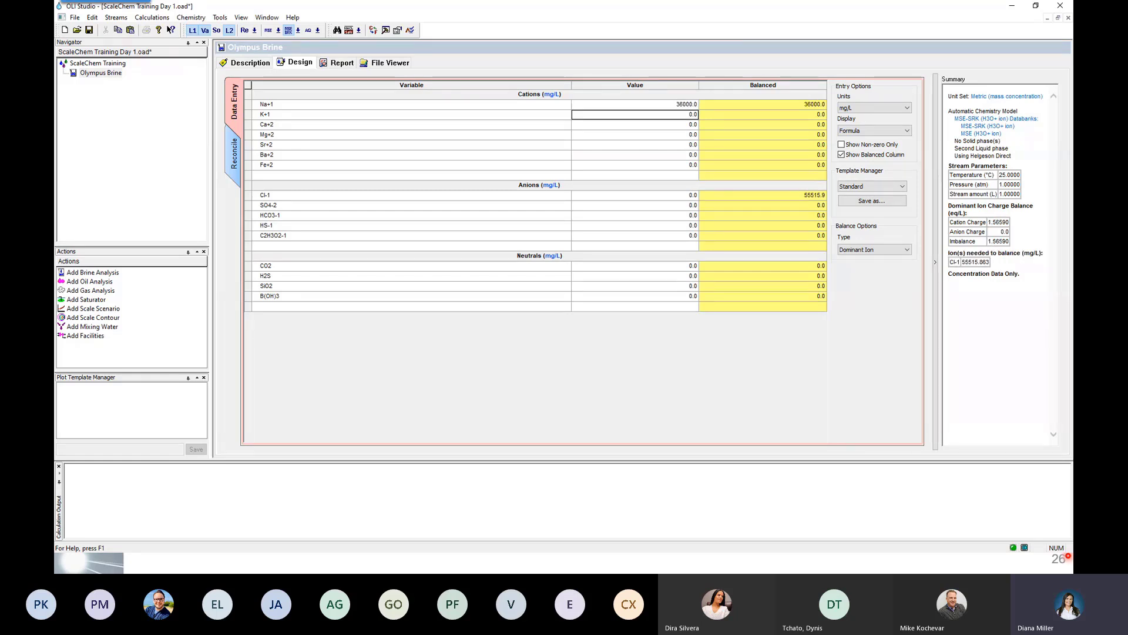
type("30")
key("Return")
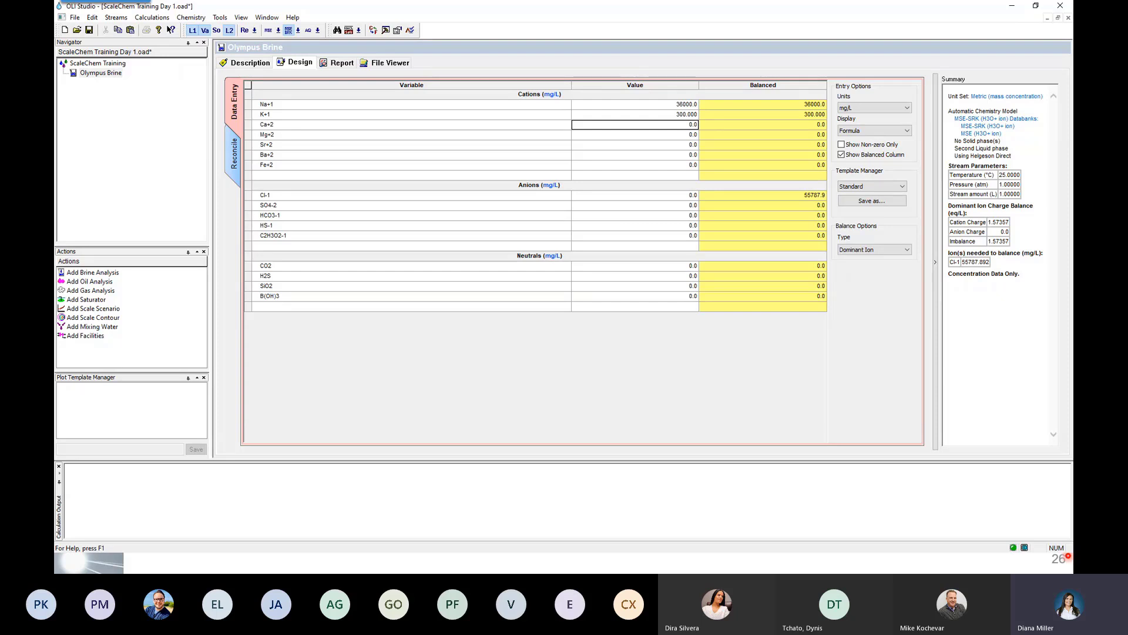
type("6")
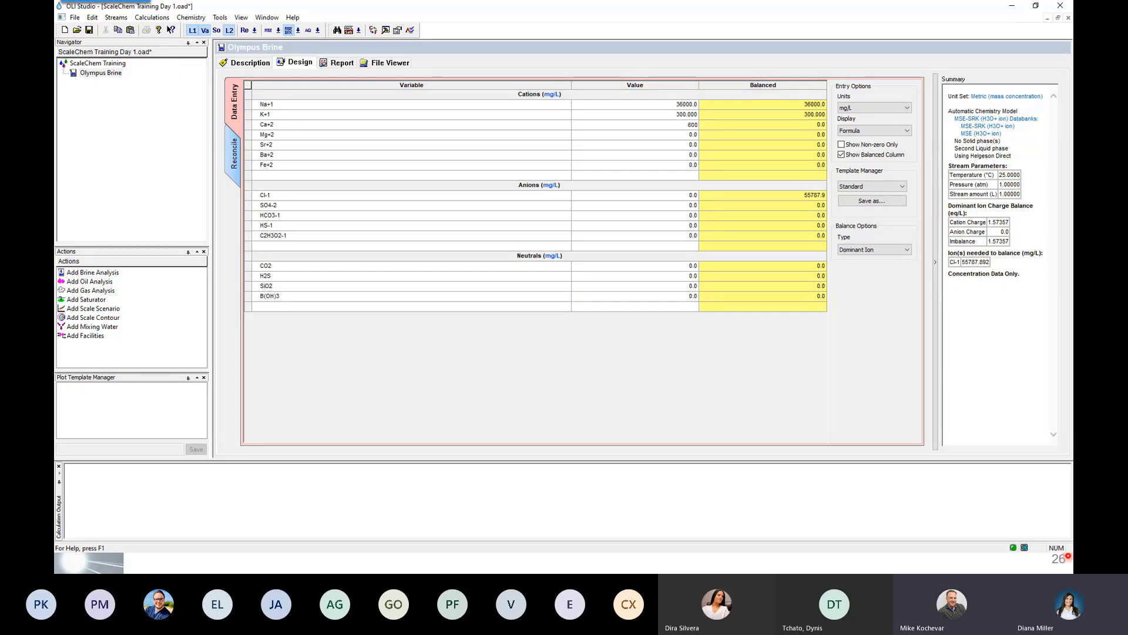
key("Return")
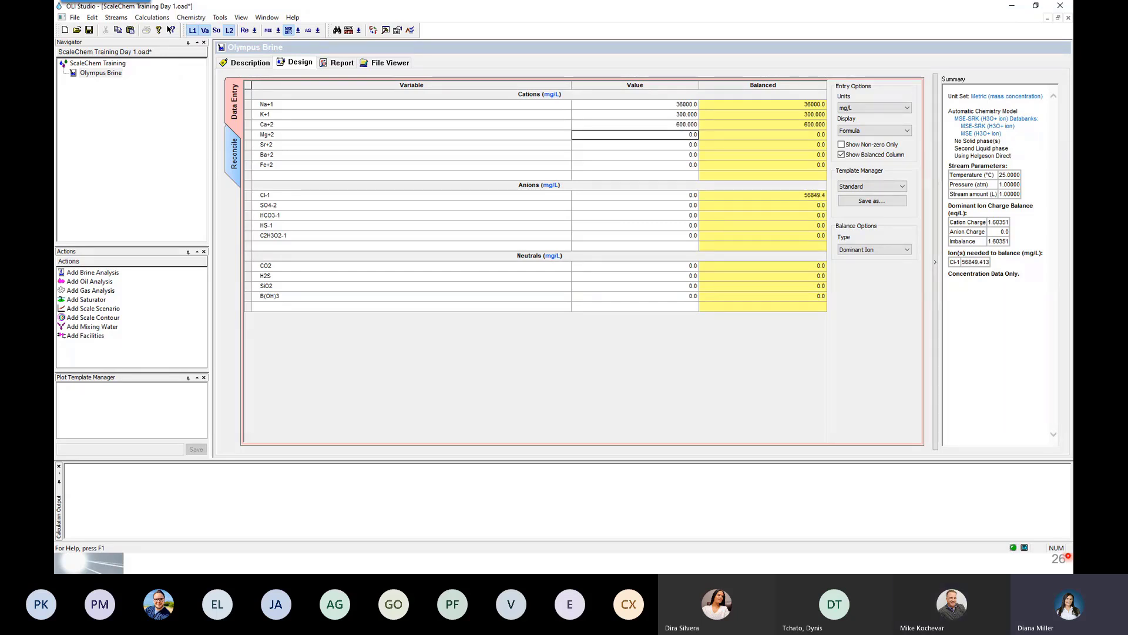
type("150")
key("Return")
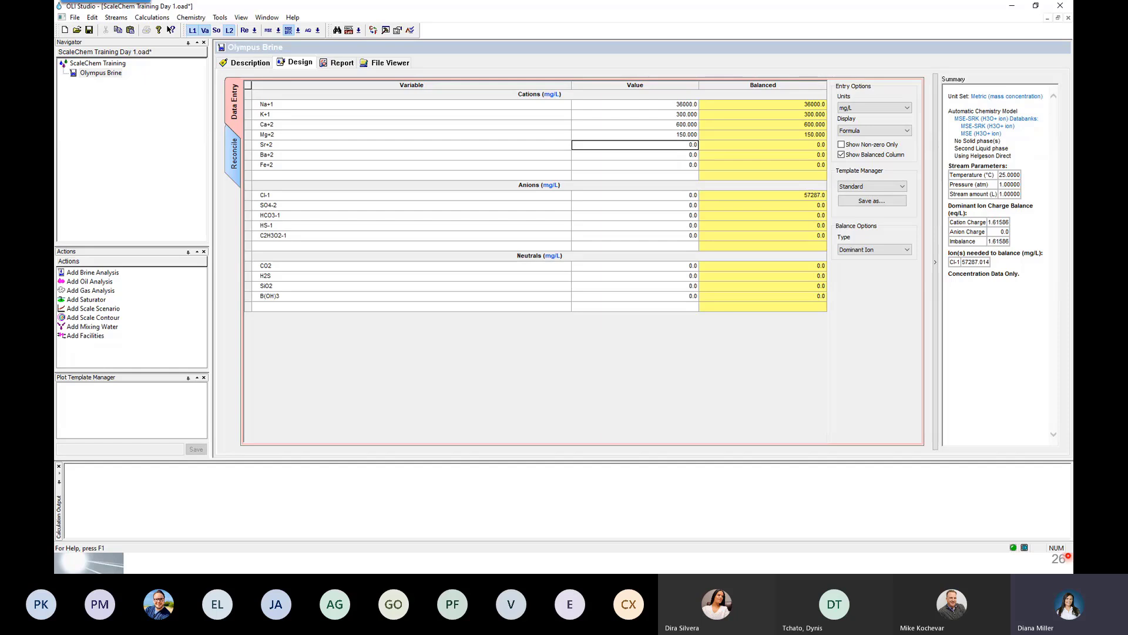
type("80")
key("Return")
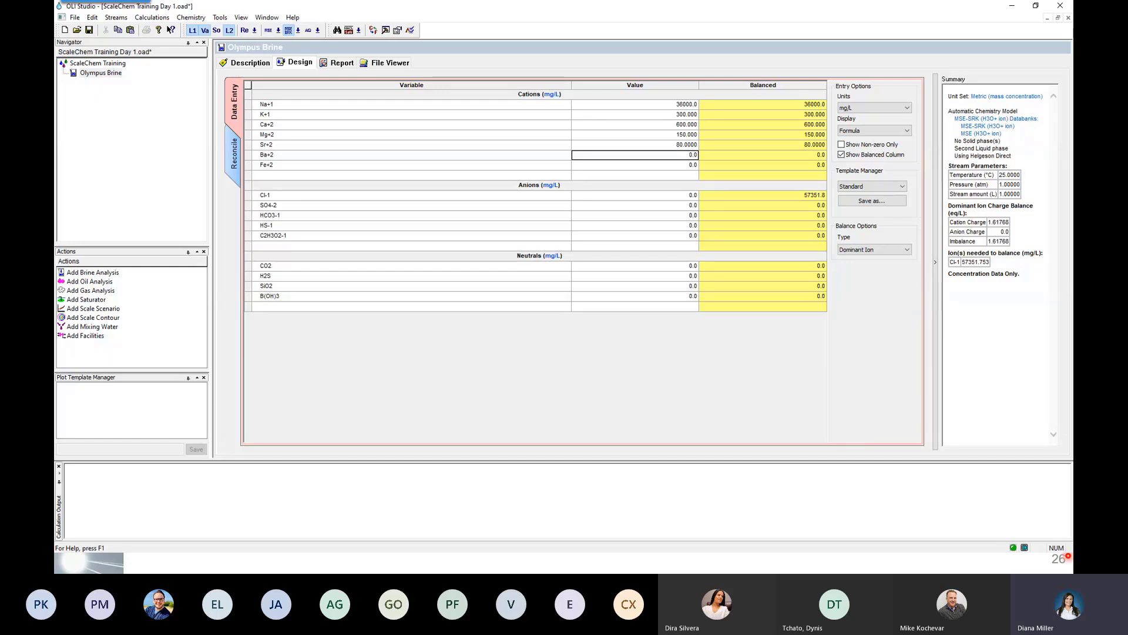
type("5")
key("Return")
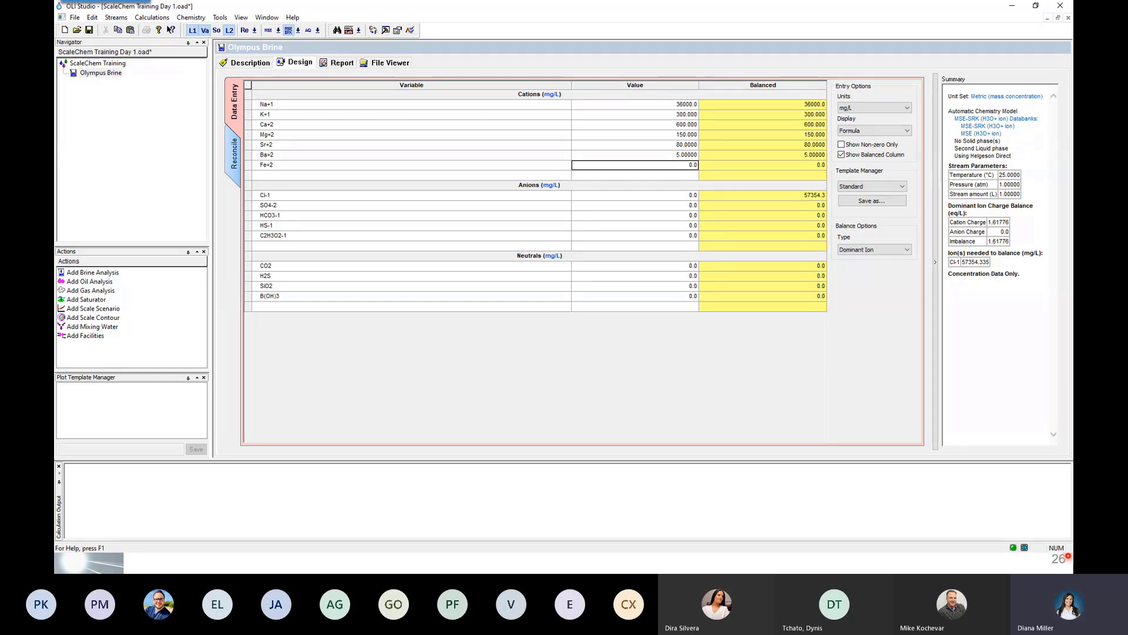
- Enter the Olympus Brine anions in mg/L: Cl-1 57000, SO4-2 250 and HCO3-1 600
key("Return")
key("Return")
key("Return")
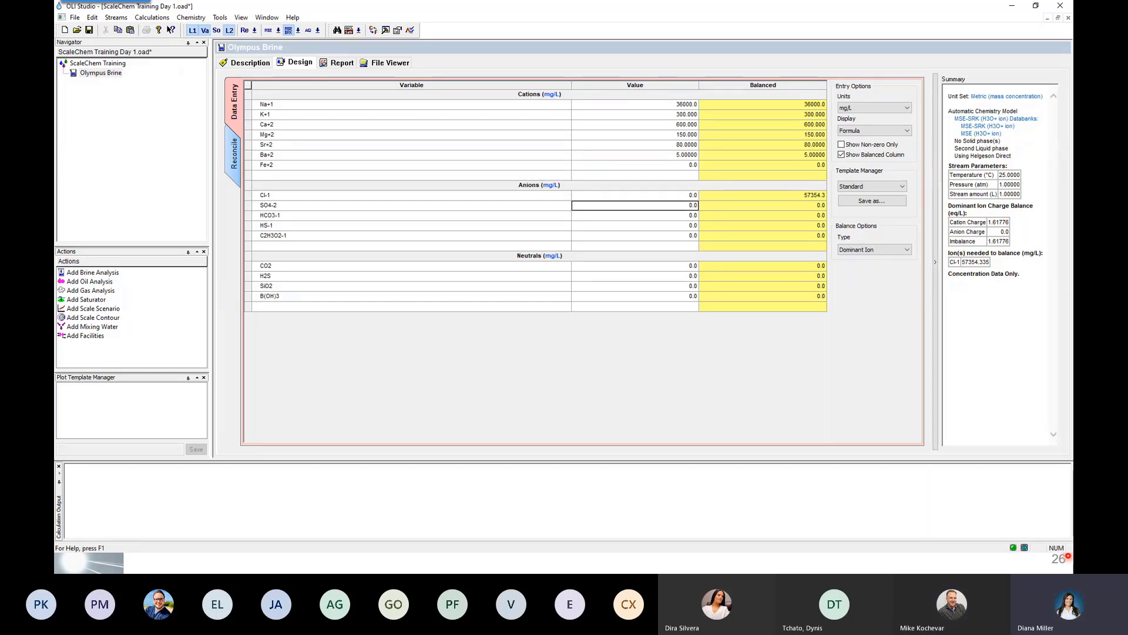
key("Up")
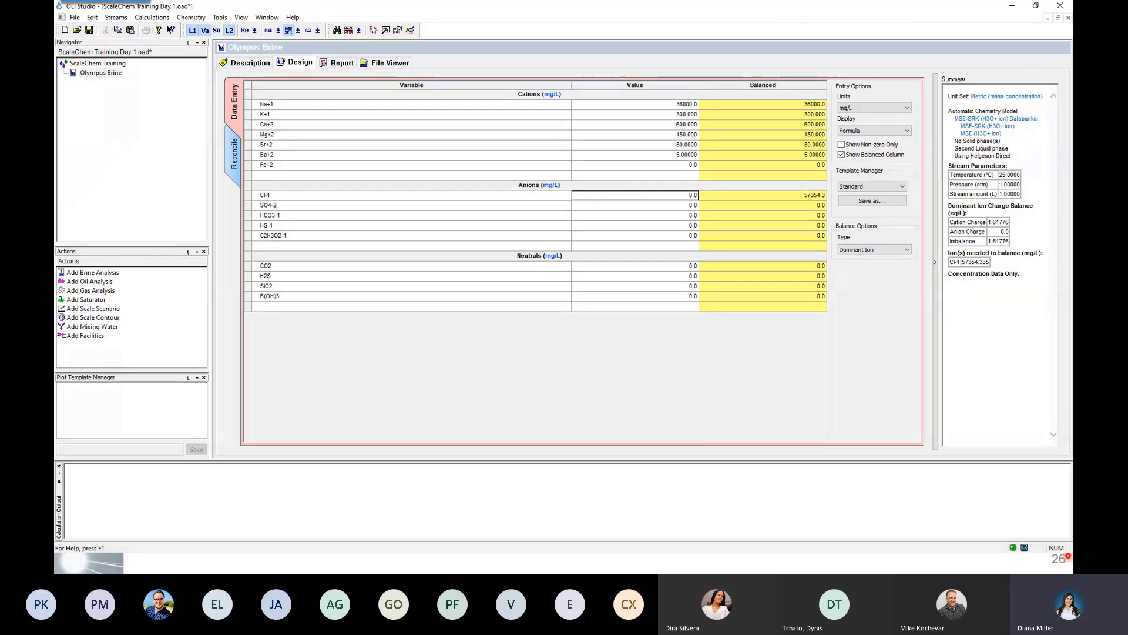
type("57000")
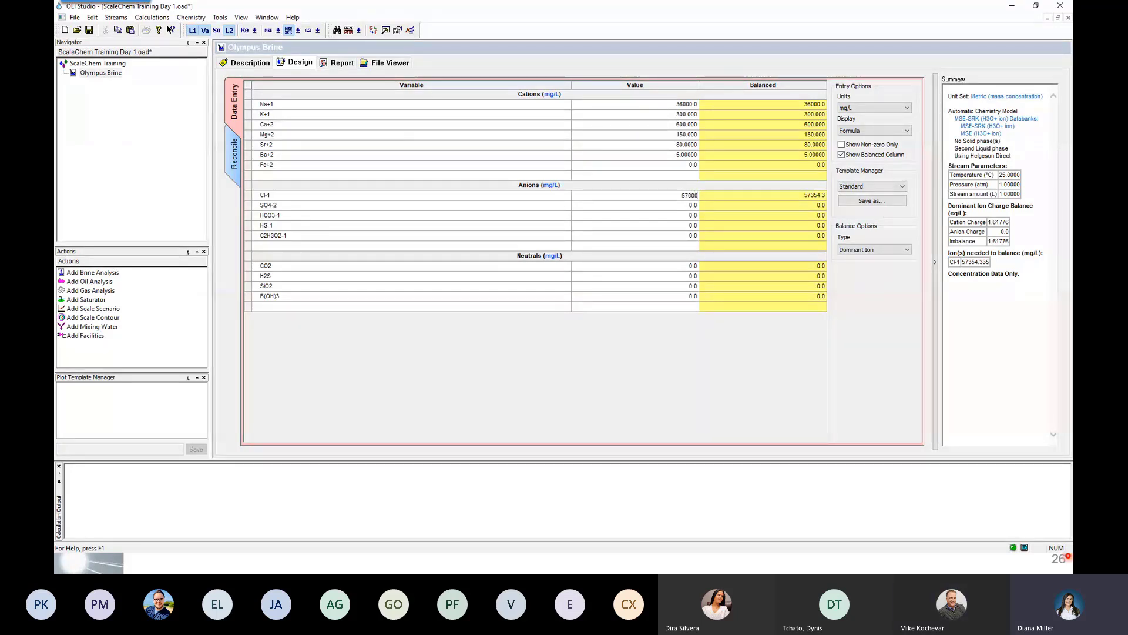
key("Return")
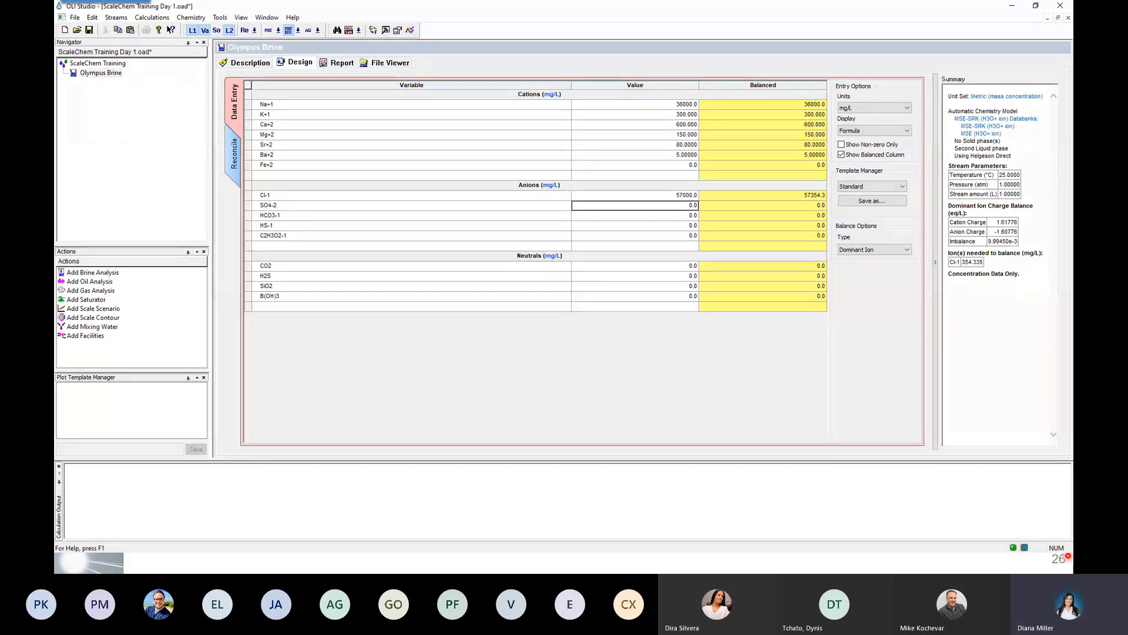
type("250")
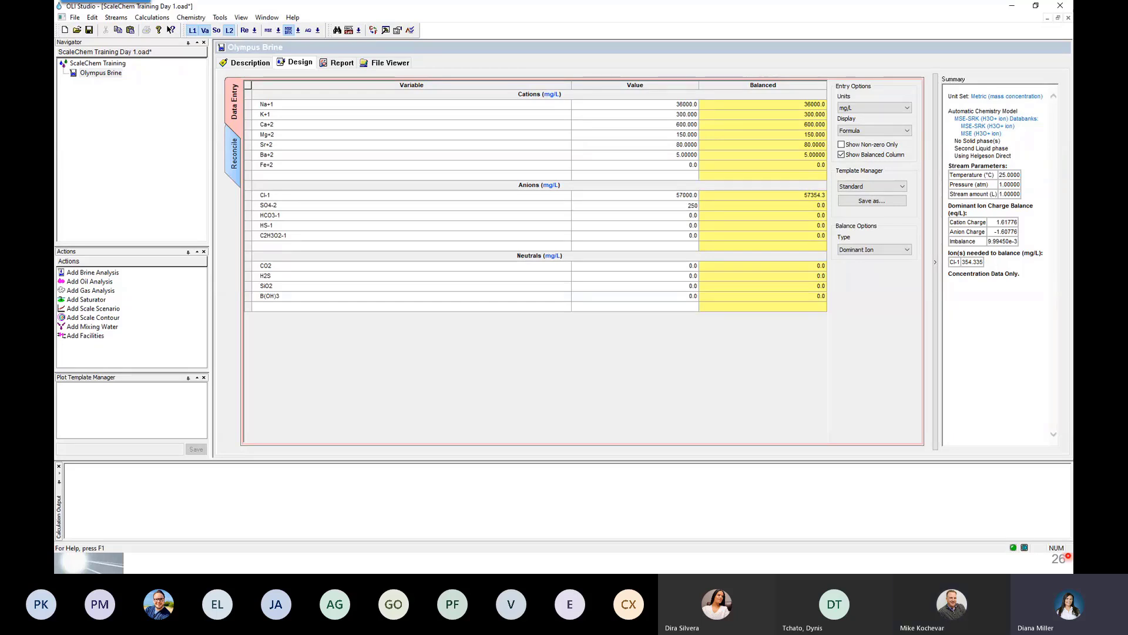
key("Return")
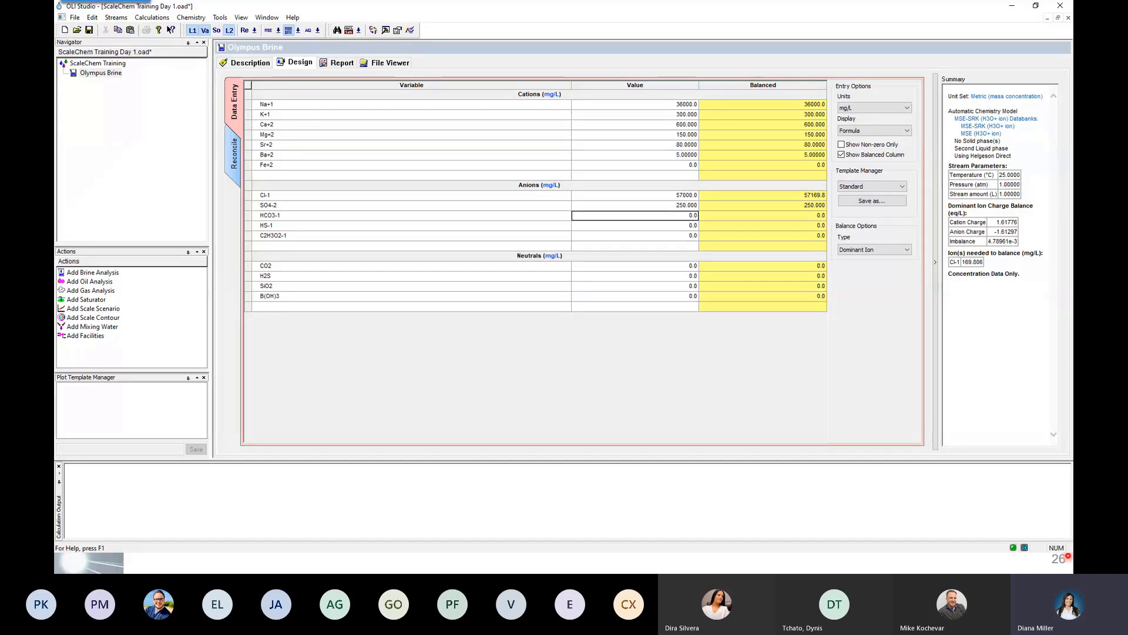
type("600")
key("Return")
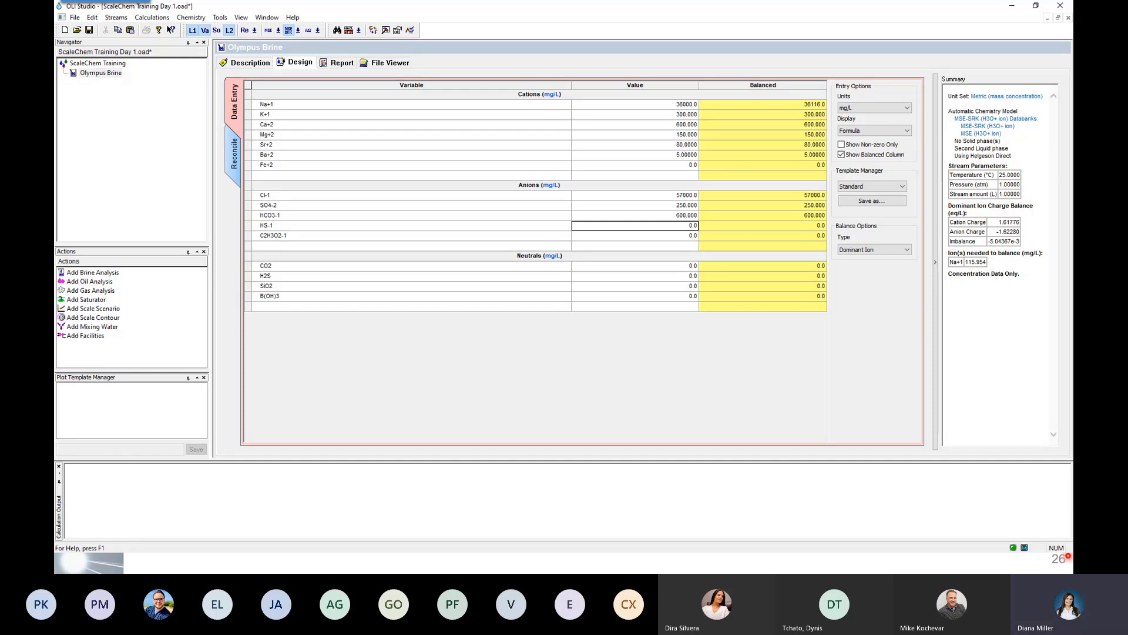
- Enter 15 mg/L for the neutral species SiO2 in Olympus Brine
left_click(325, 269)
left_click(315, 276)
left_click(313, 296)
left_click(308, 286)
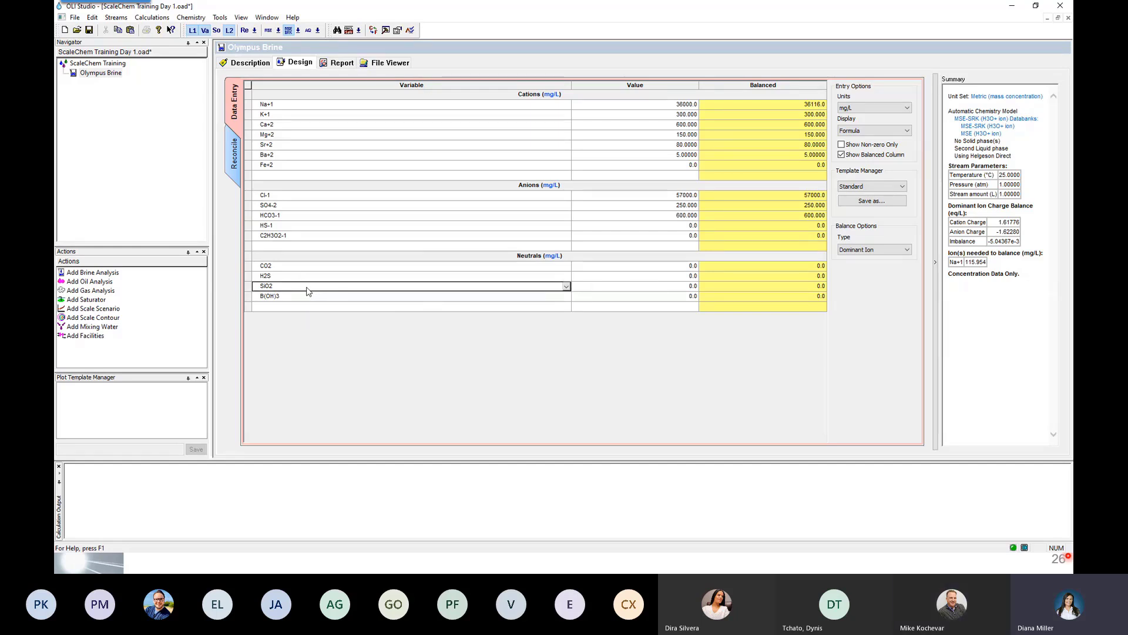
mouse_move(307, 290)
left_click(617, 291)
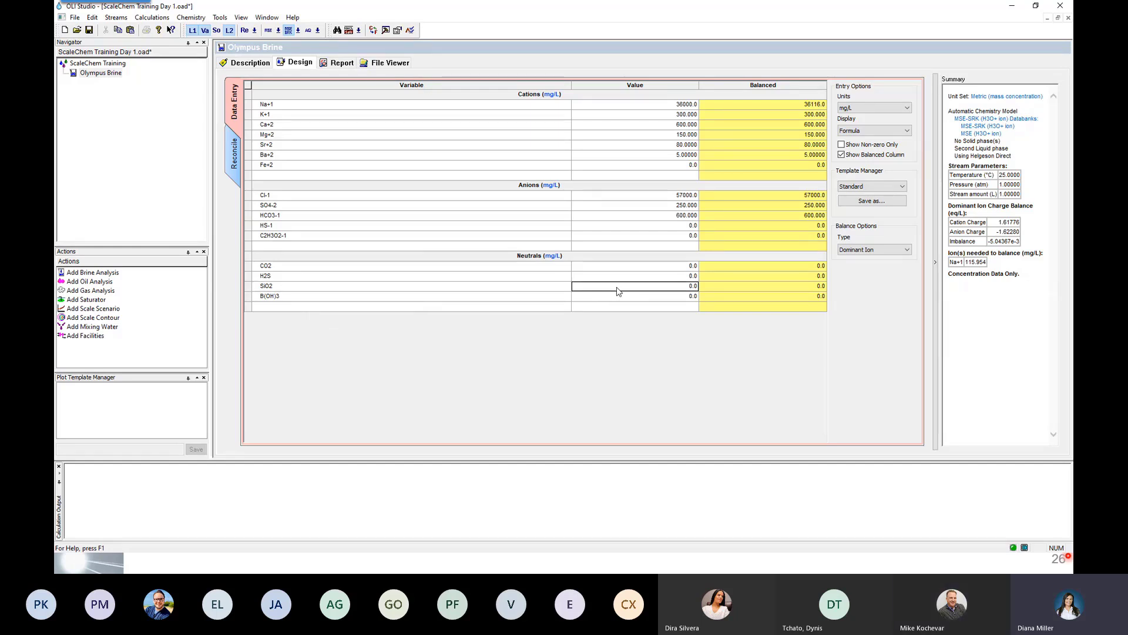
type("15")
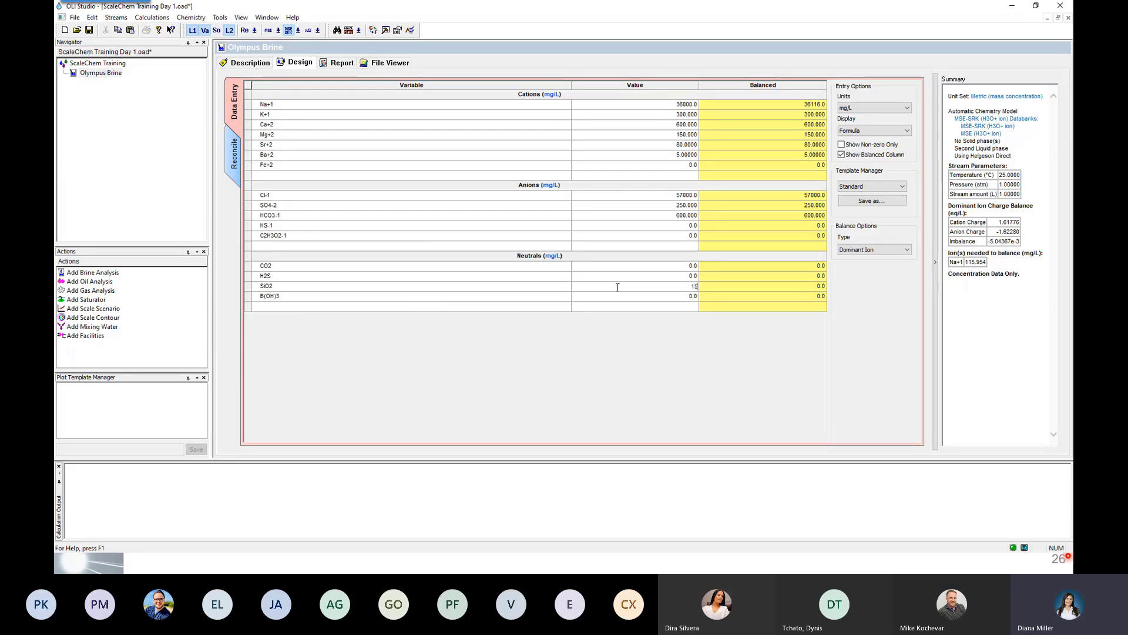
key("Return")
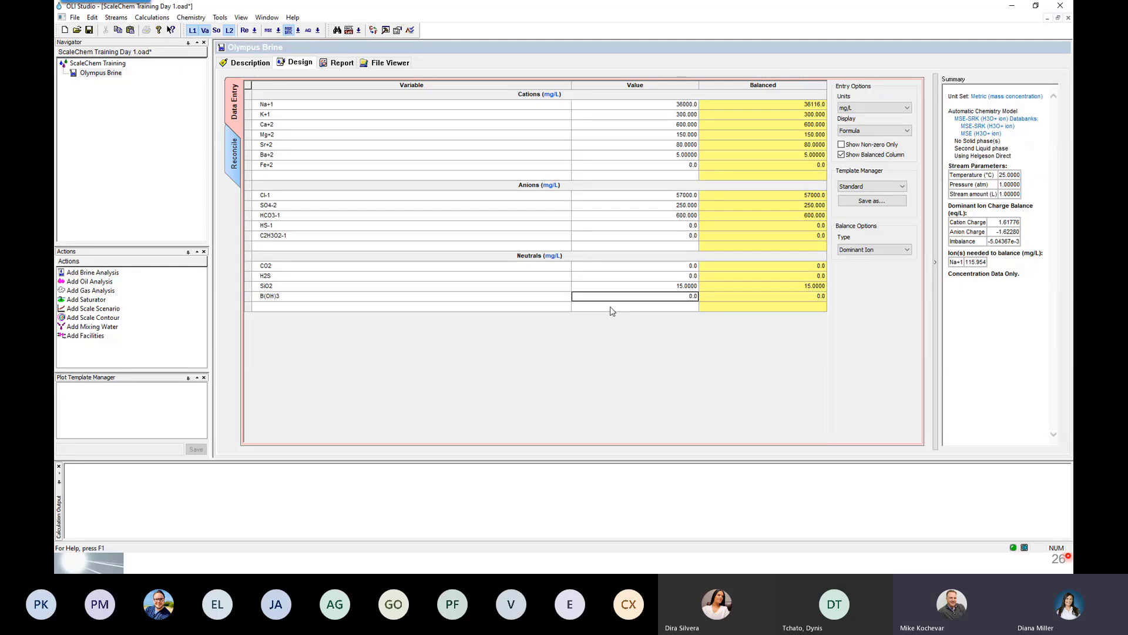
- Compare the entered and balanced ion concentrations, and examine the dominant ion charge balance and the Na+1 needed to balance it
left_click(640, 87)
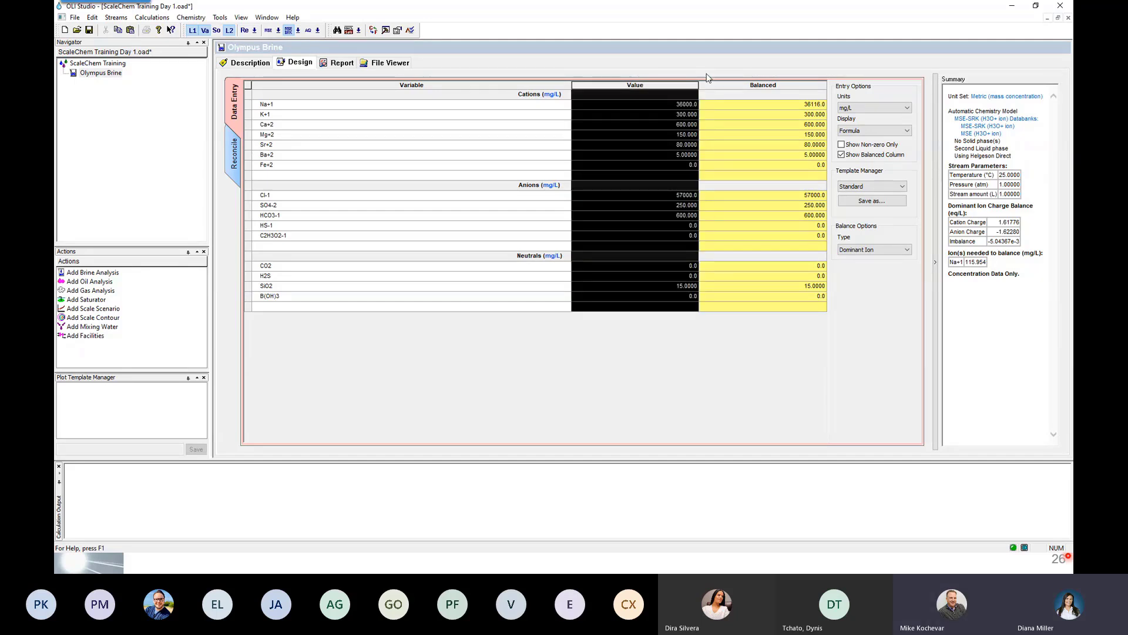
left_click(794, 84)
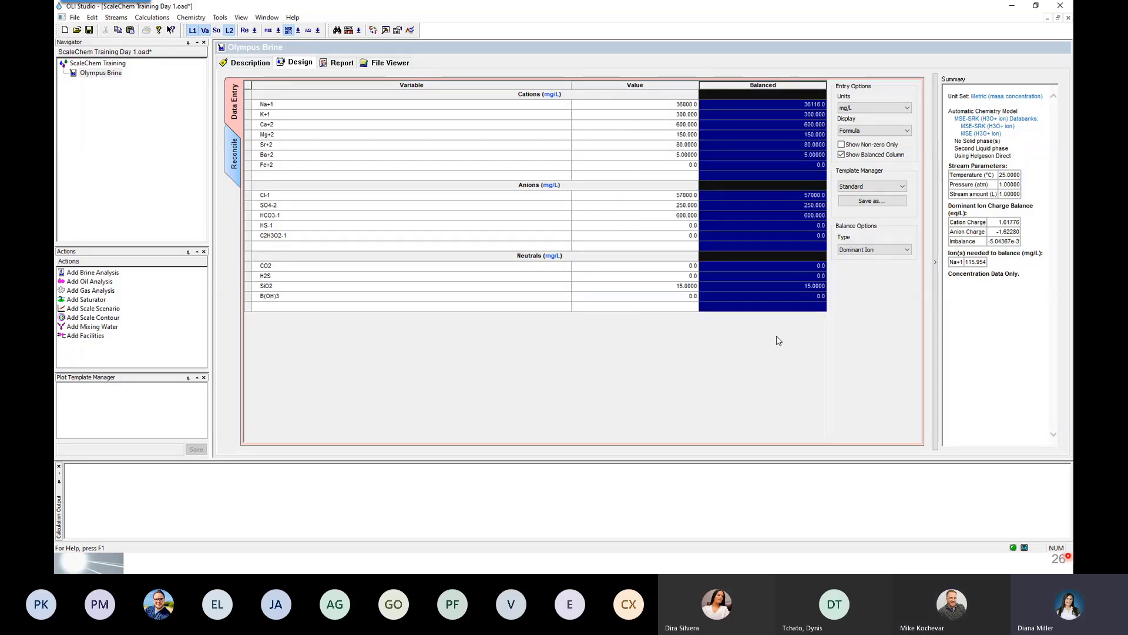
left_click(769, 215)
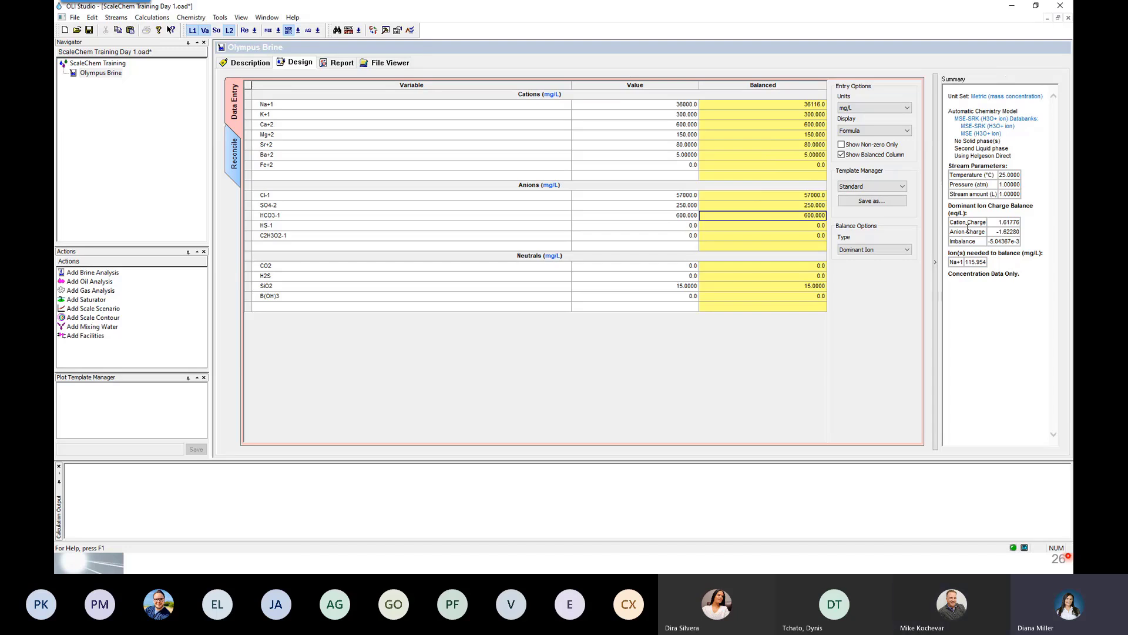
left_click_drag(998, 223, 1009, 228)
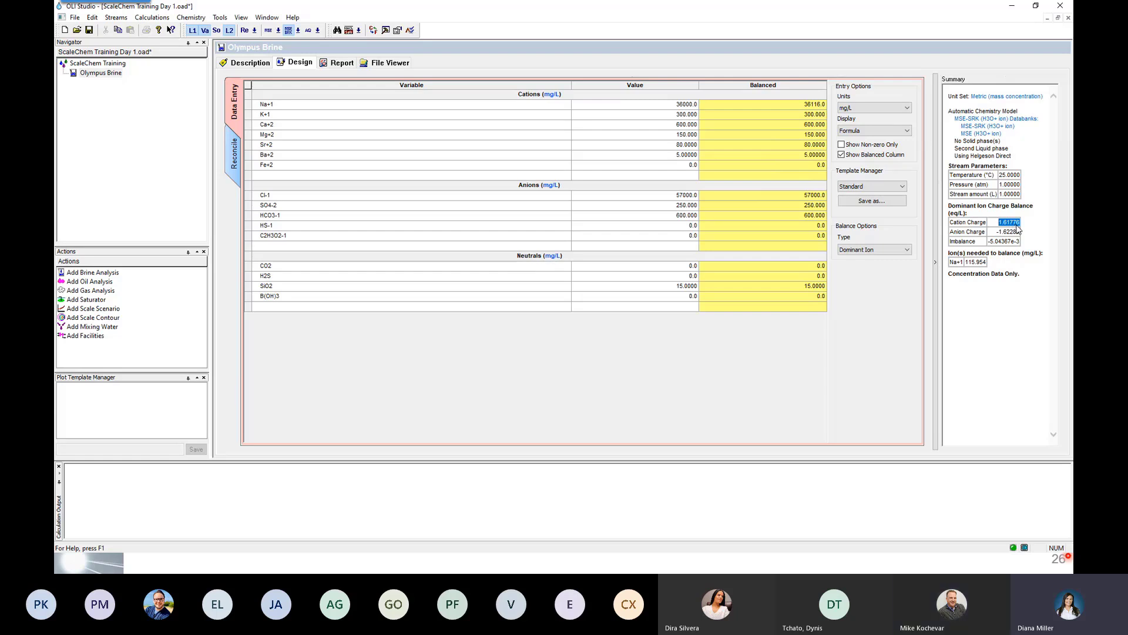
left_click_drag(997, 233, 1017, 236)
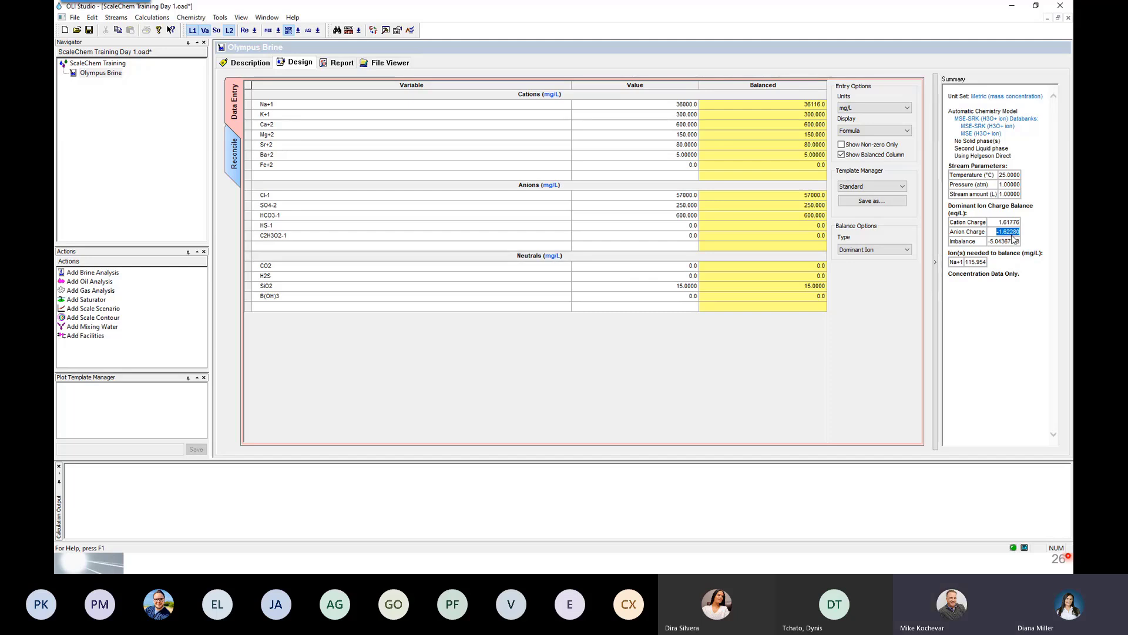
left_click(1005, 244)
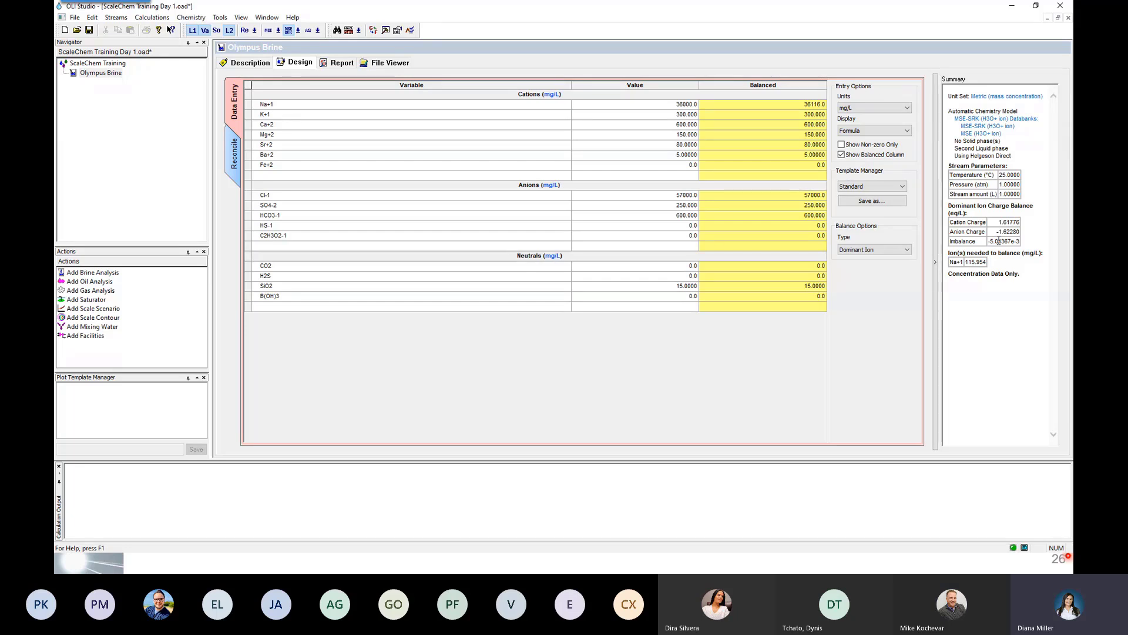
left_click_drag(948, 262, 963, 265)
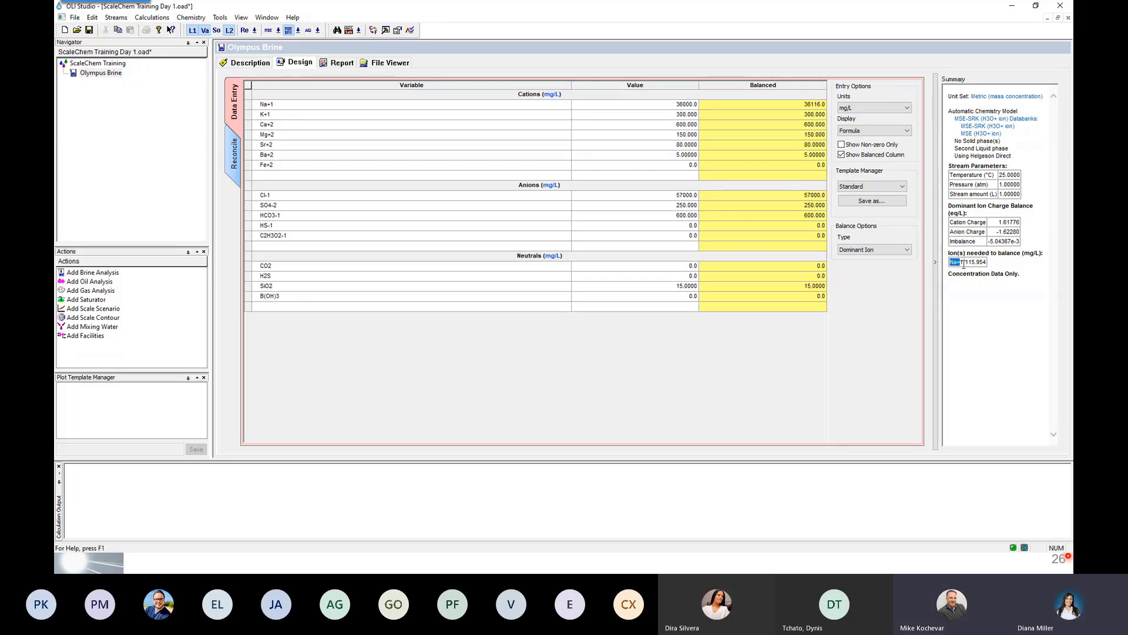
double_click(975, 262)
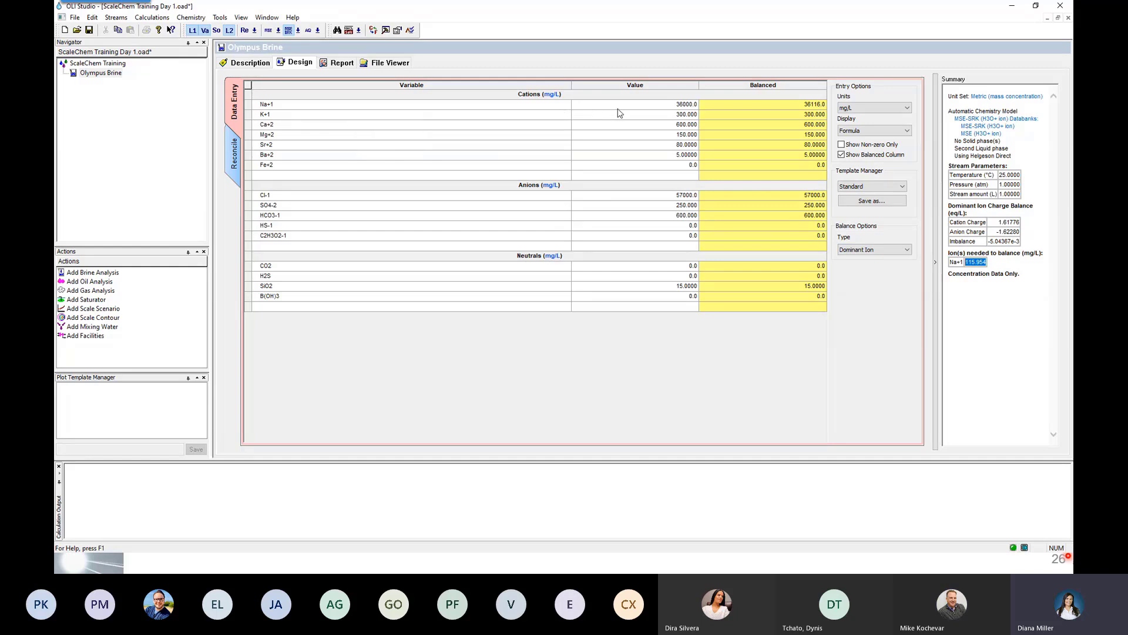
left_click(733, 109)
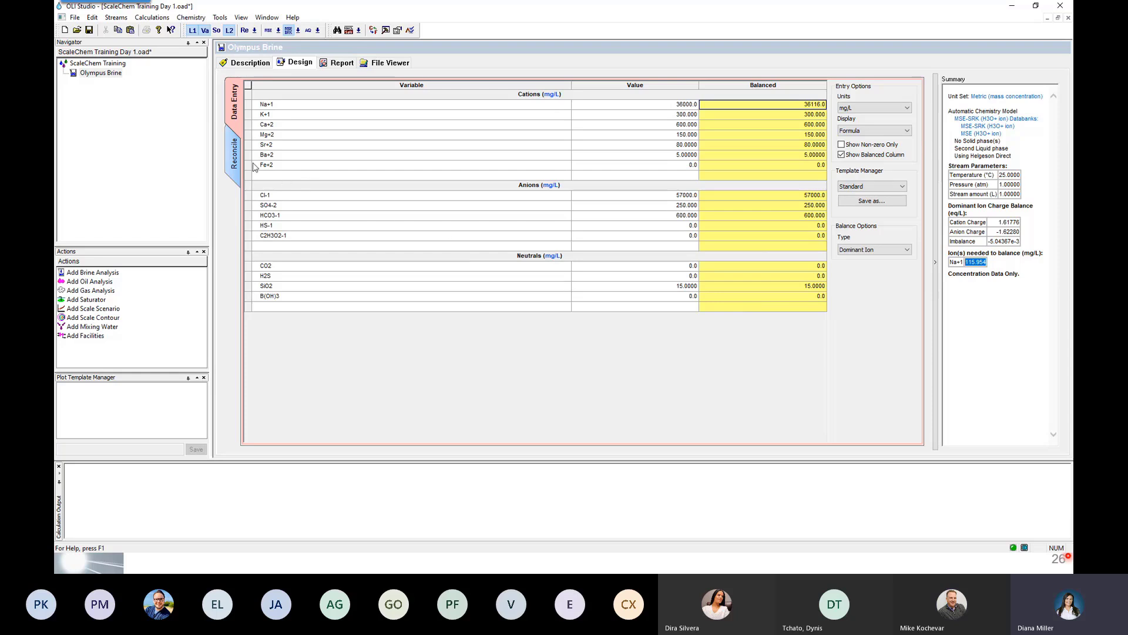
- Open the brine's reconciliation settings and consult the measured water properties on the presentation slide "1.2. Brine Analysis - Reconciliation"
left_click(234, 164)
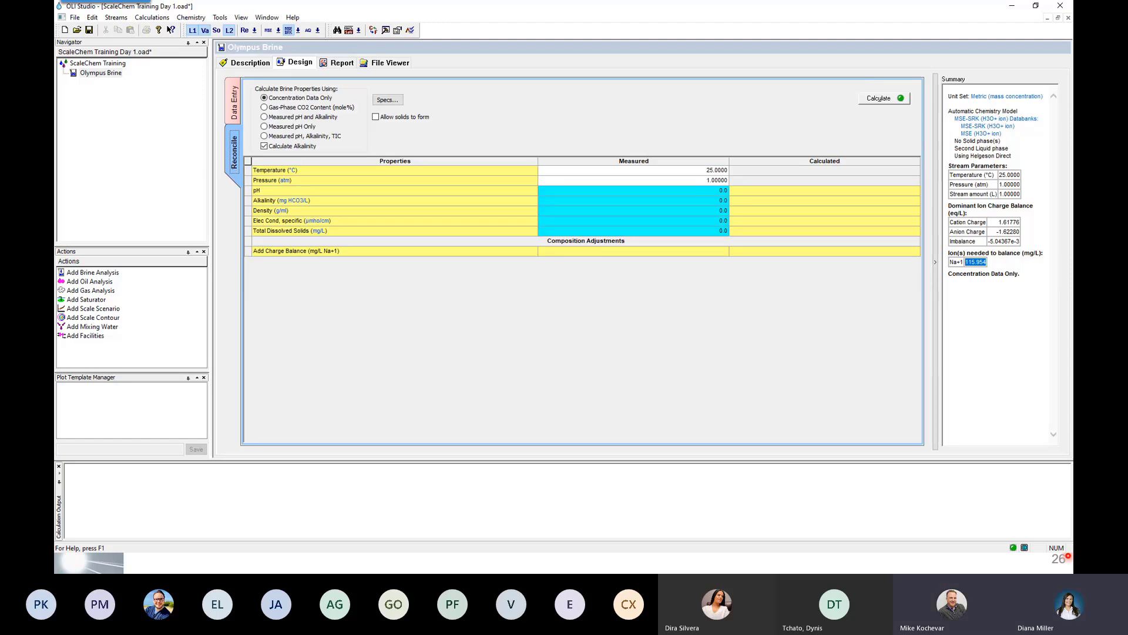
left_click(1068, 556)
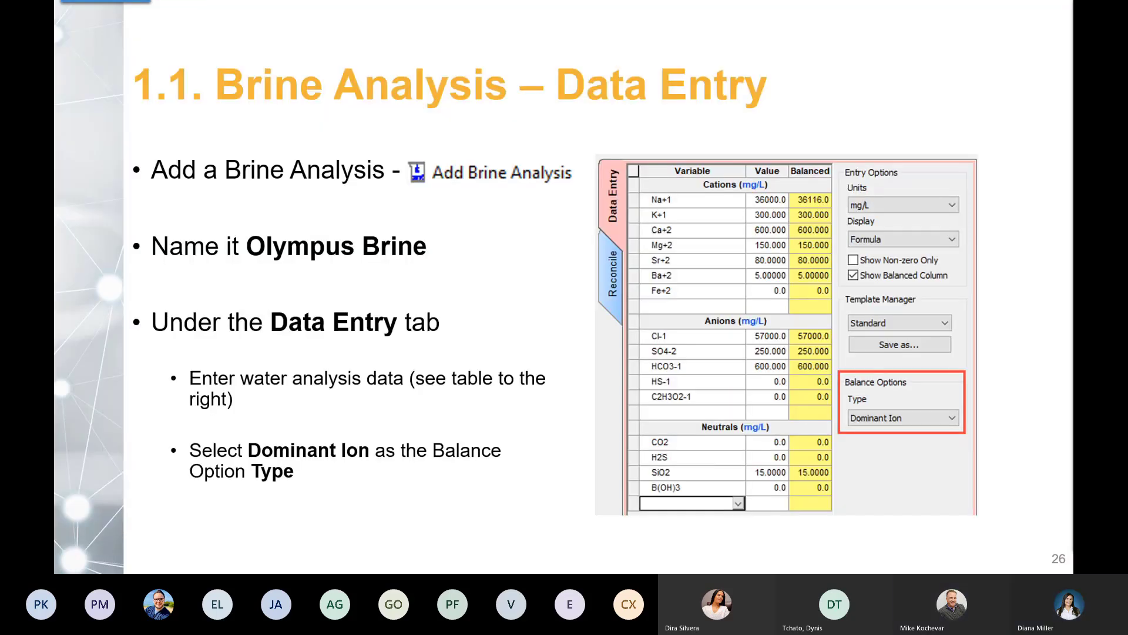
key("Right")
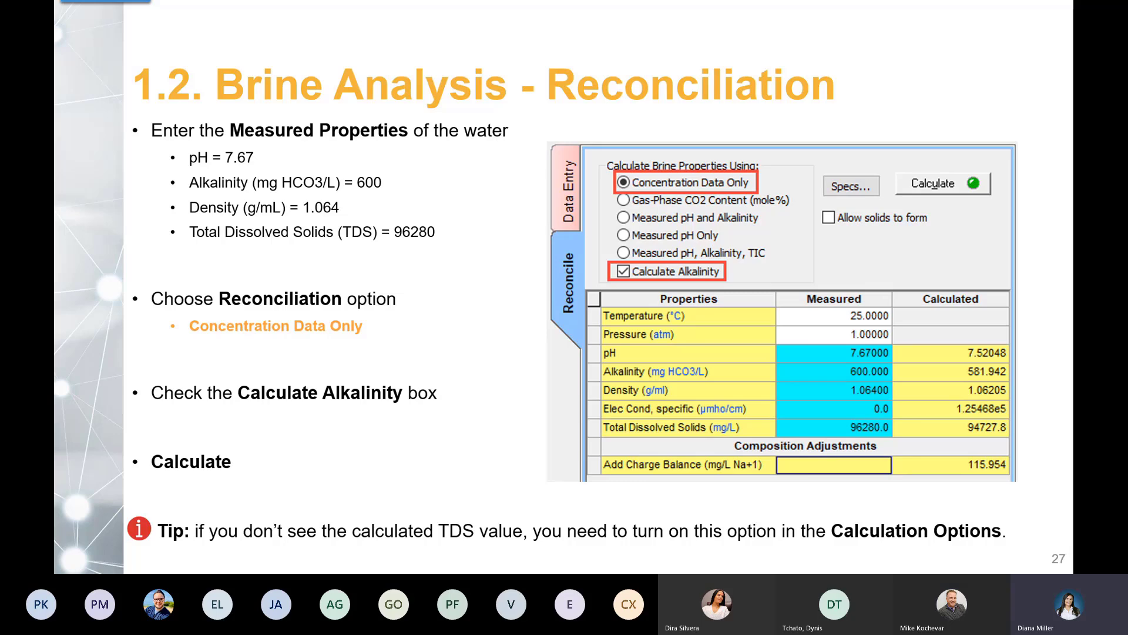
key("alt+Tab")
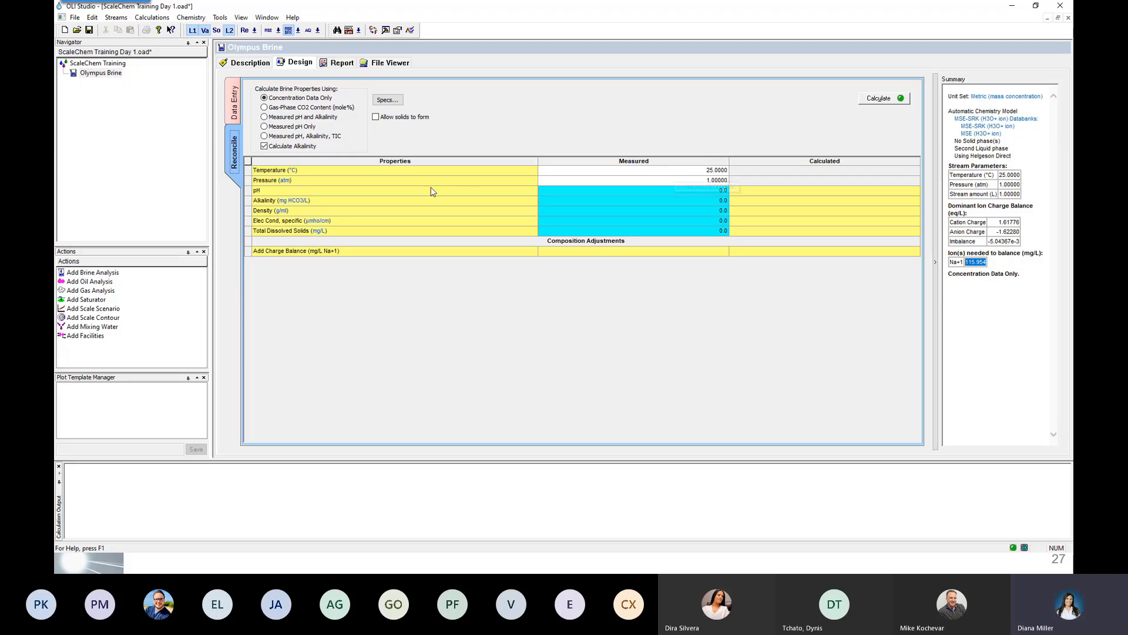
- Enter the measured pH of 7.67 and the measured alkalinity of 600 mg HCO3/L for Olympus Brine
left_click(609, 190)
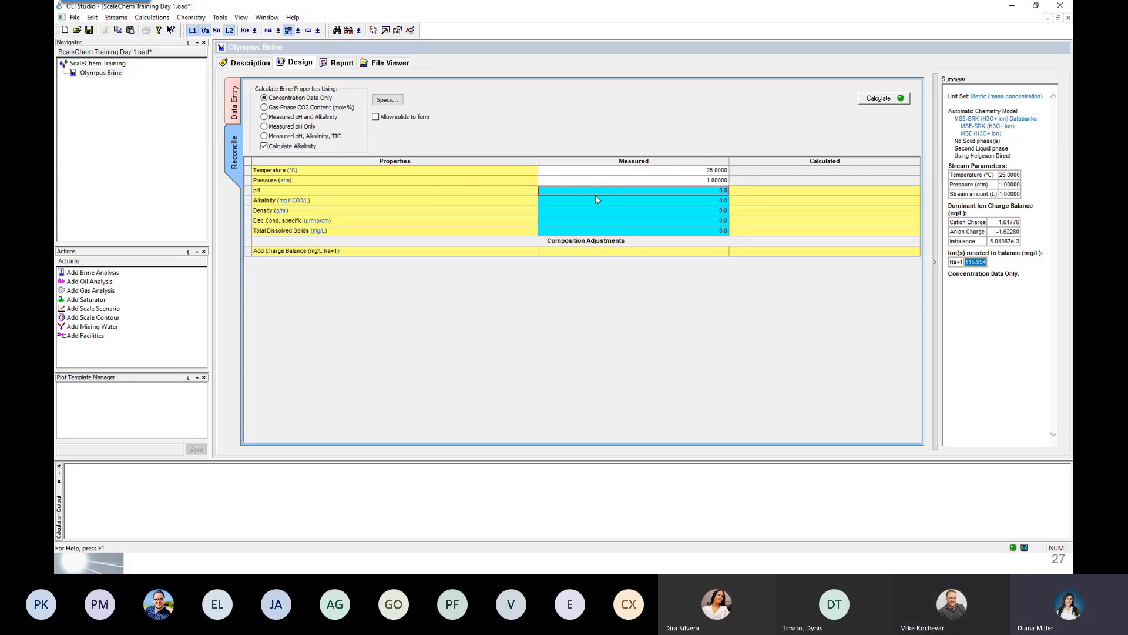
type("7.6")
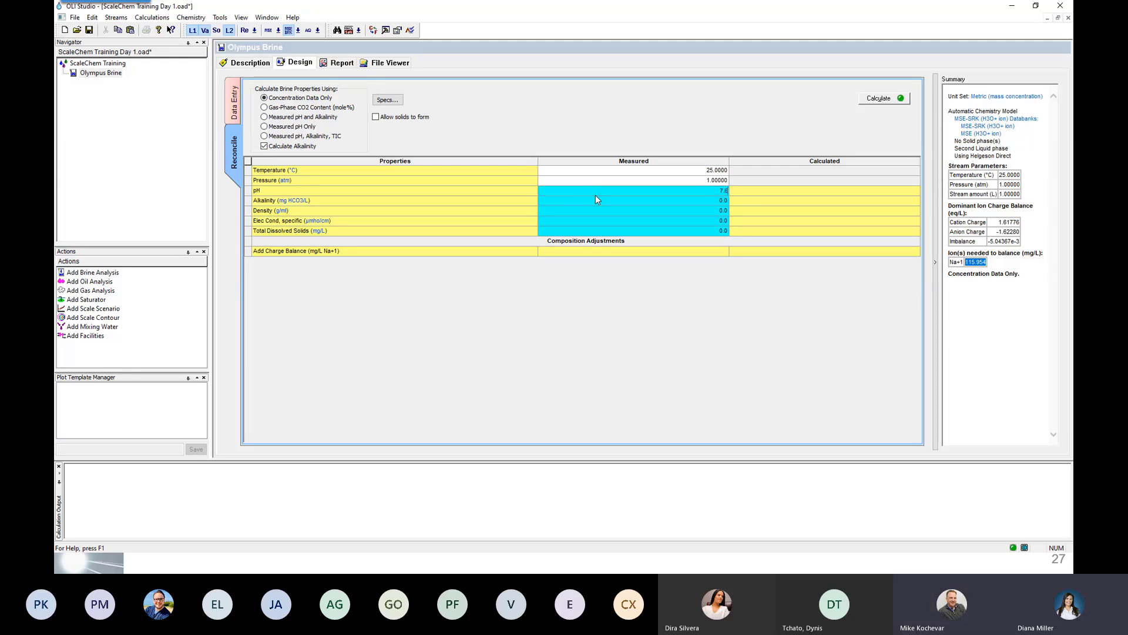
type("7")
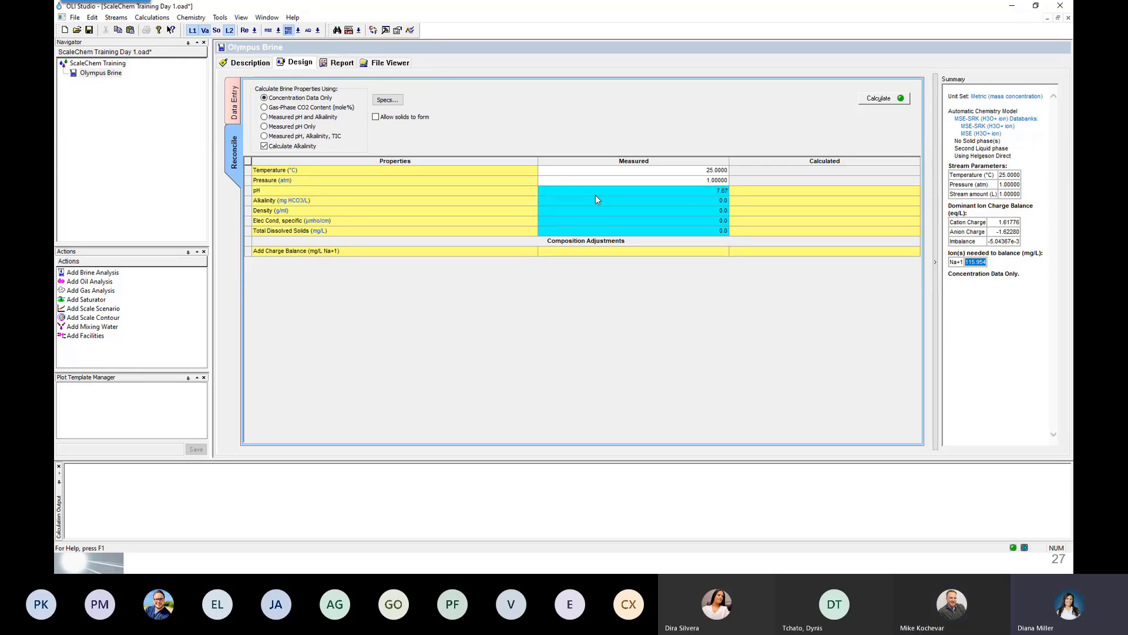
key("Return")
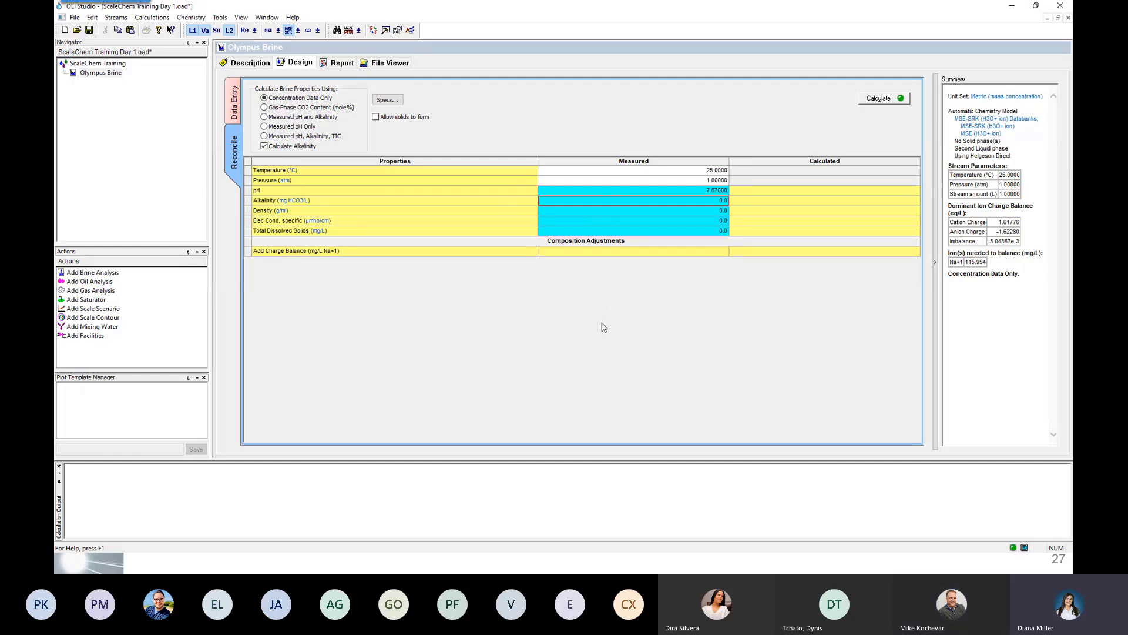
type("6")
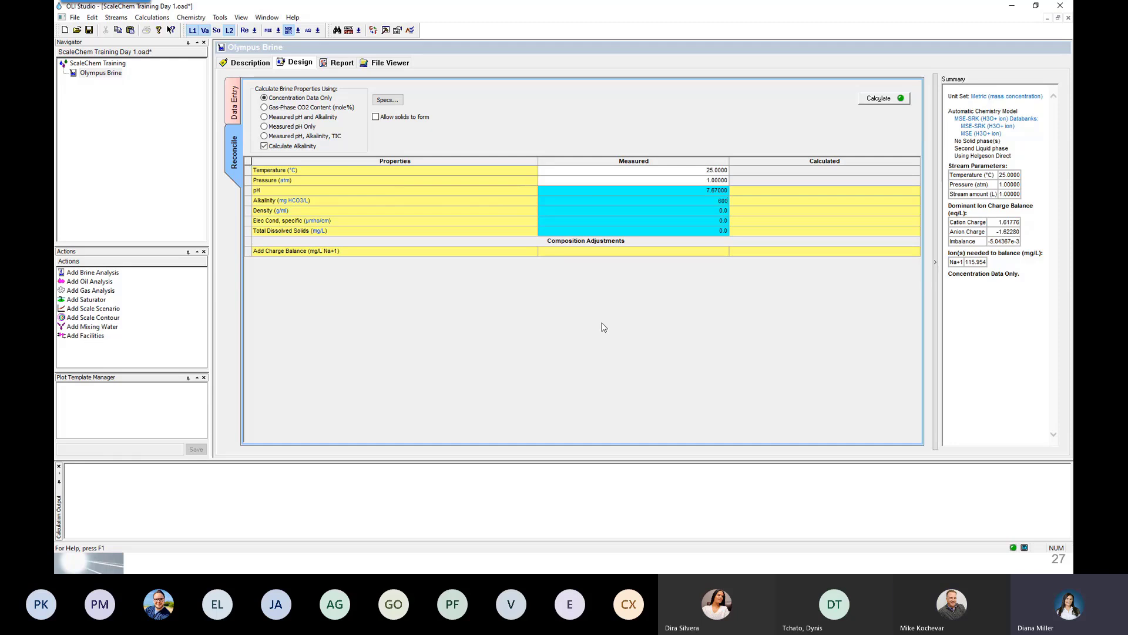
type("00")
key("Return")
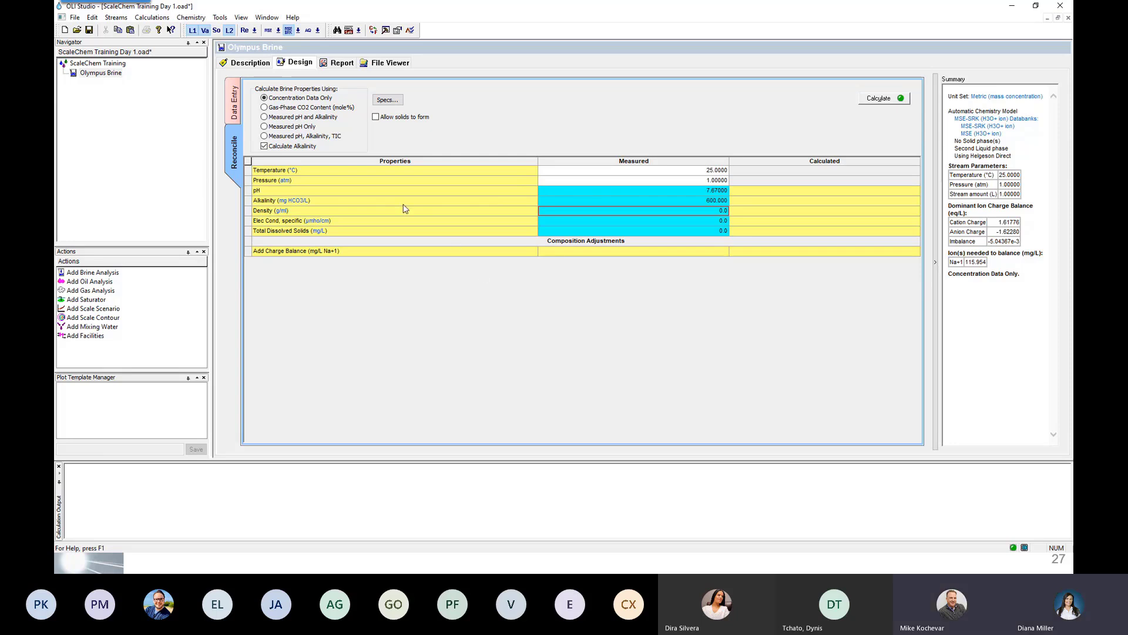
- Enter the measured density of 1.064 g/ml and the measured total dissolved solids of 96280 mg/L
left_click(249, 211)
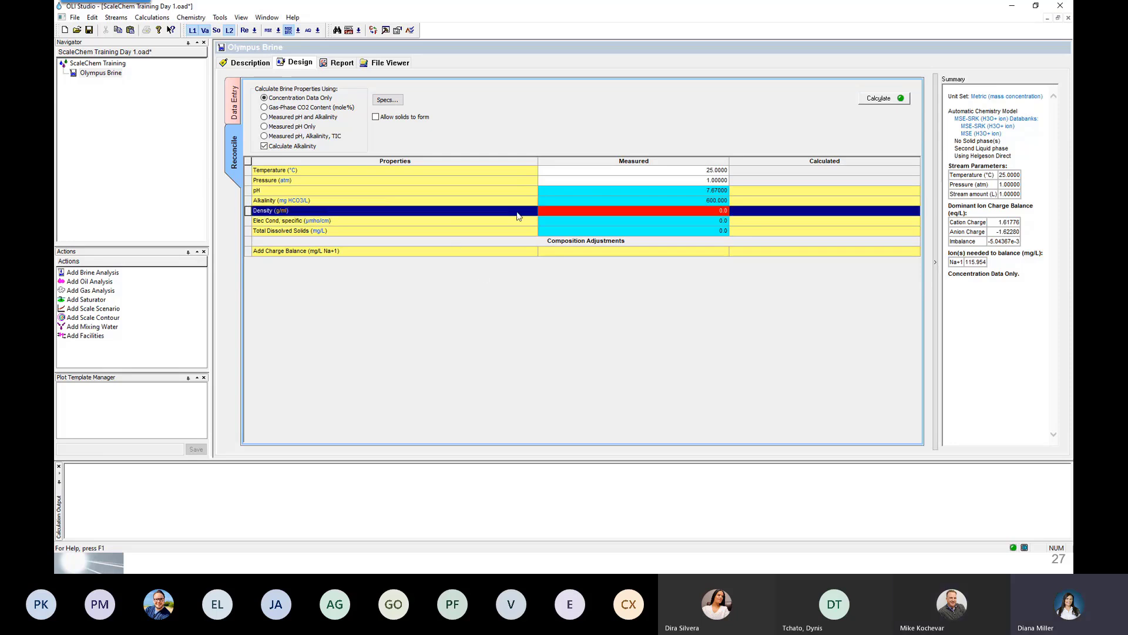
left_click(559, 217)
left_click(559, 210)
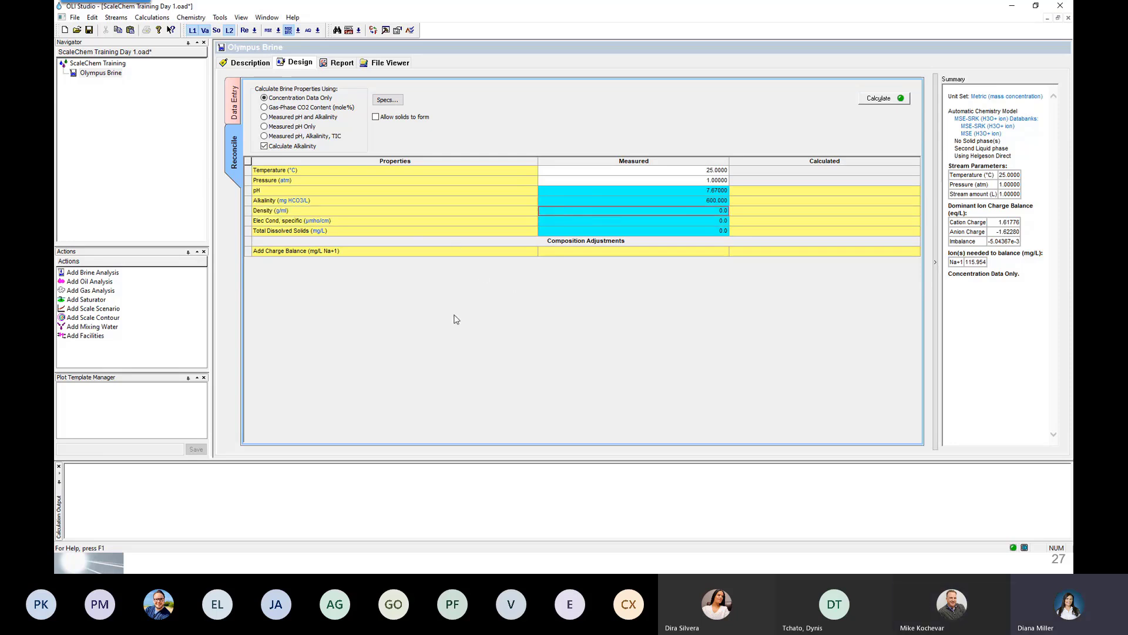
type("1.064")
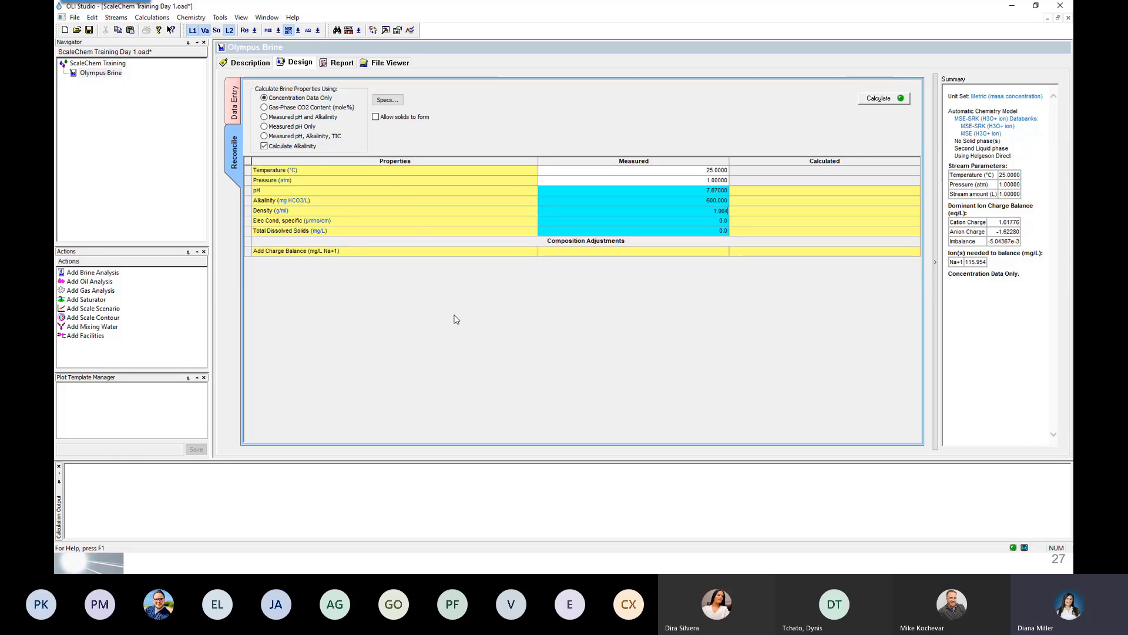
key("Return")
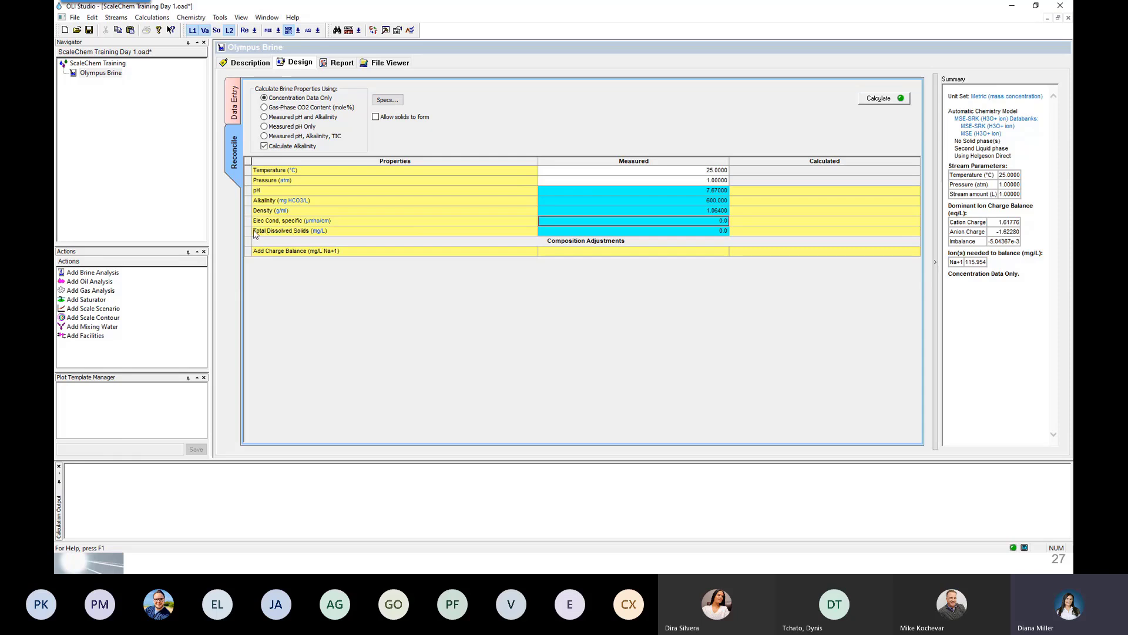
left_click(251, 230)
left_click(570, 232)
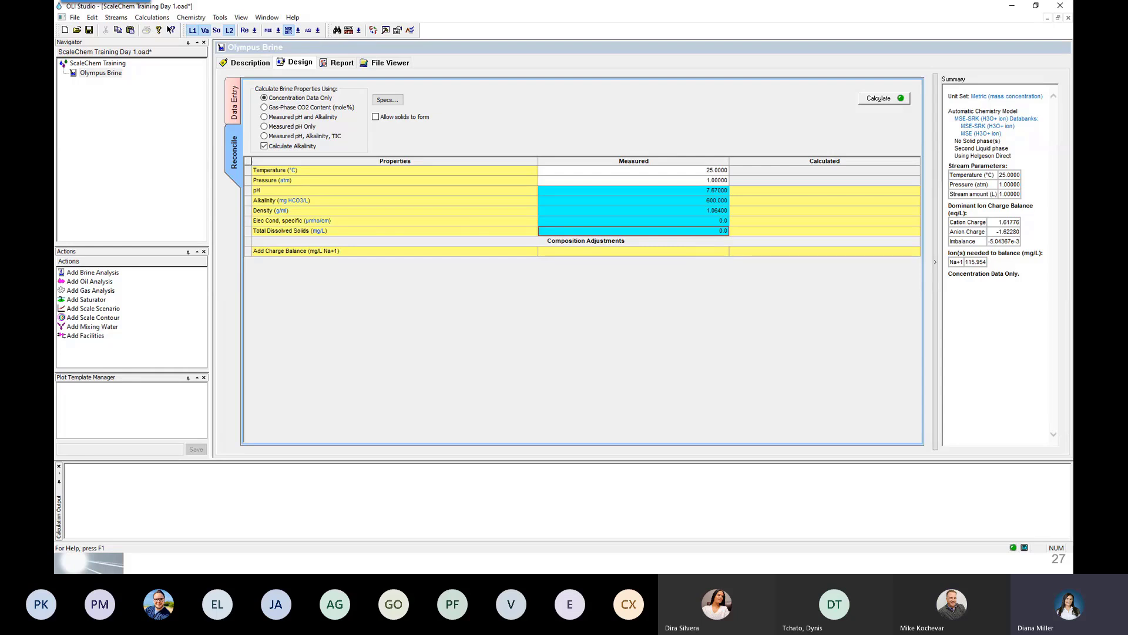
type("96")
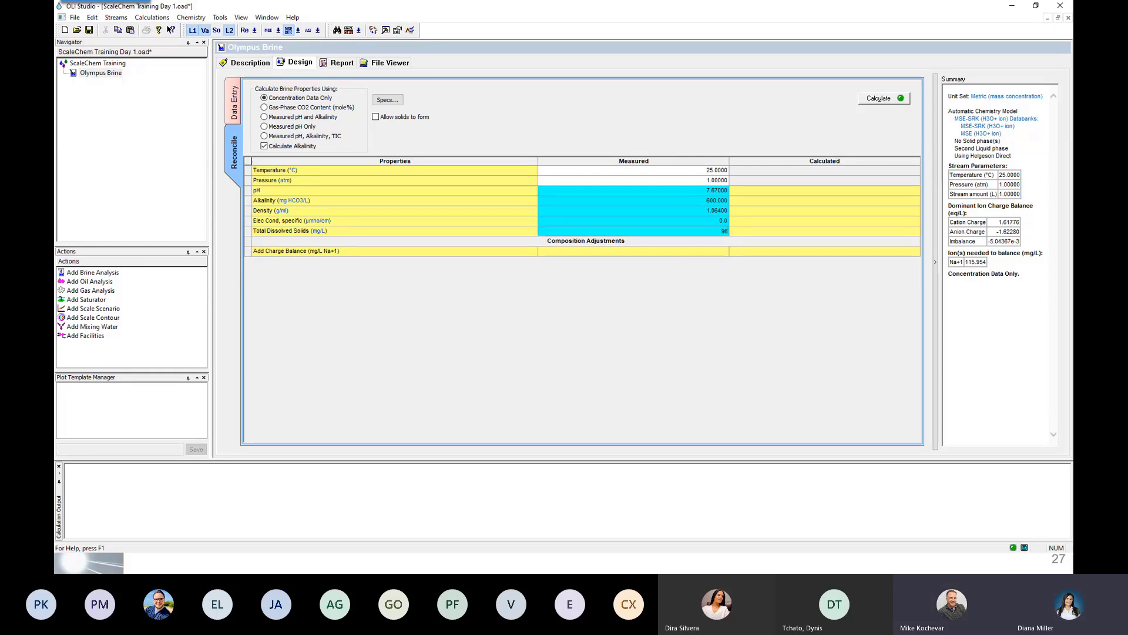
type("28")
type("0")
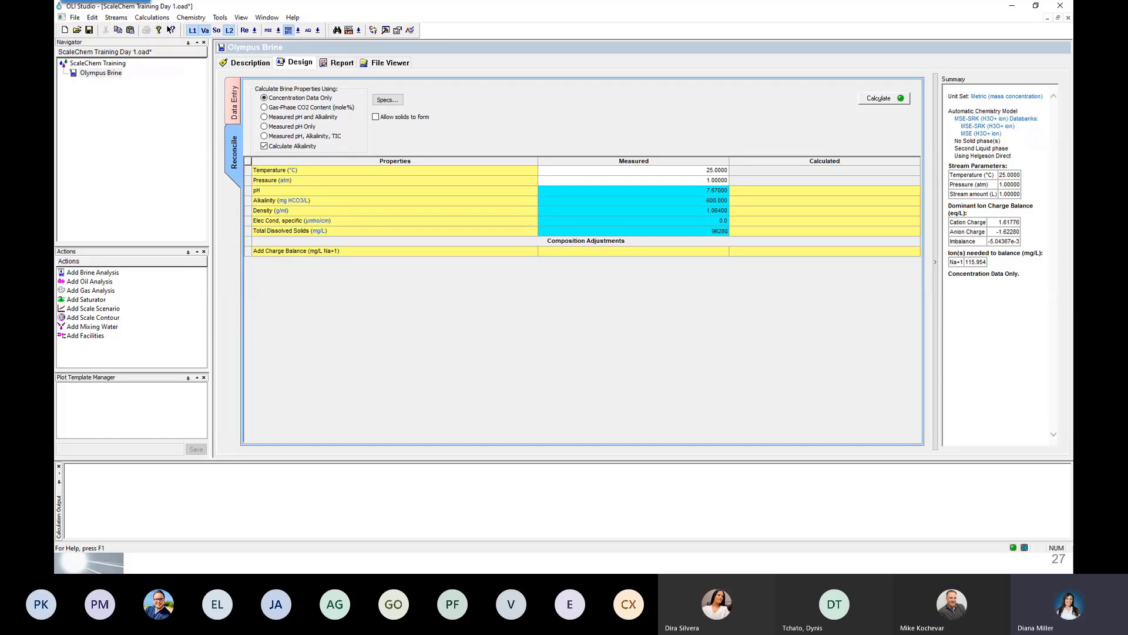
key("Return")
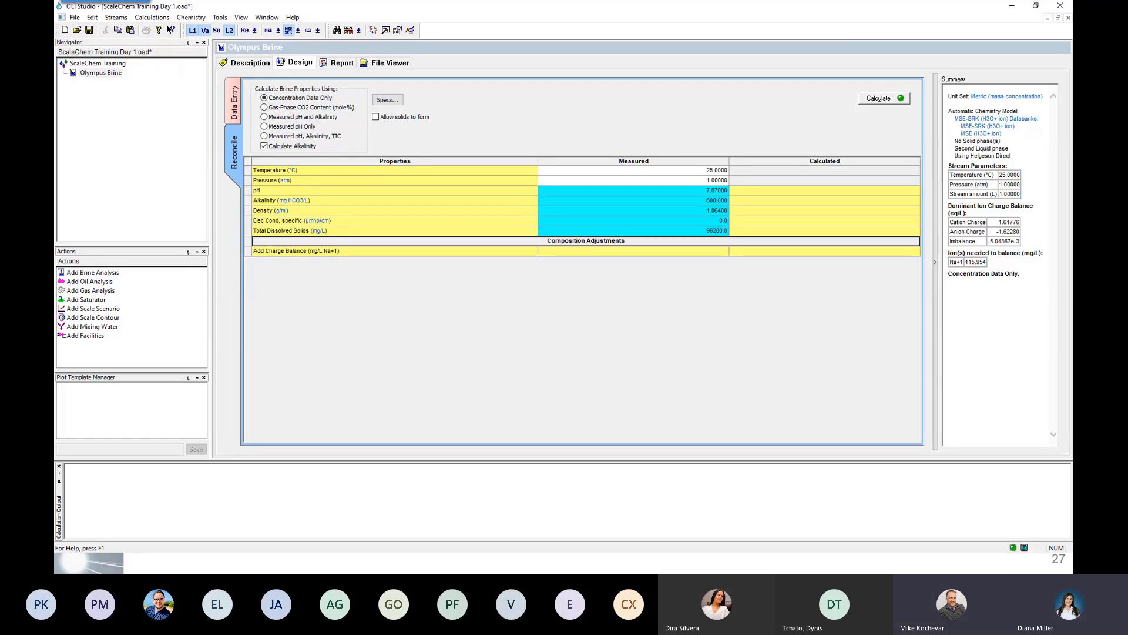
- Calculate the brine properties from concentration data only, with alkalinity calculation enabled, and check the calculated pH against the measured one
key("alt+Tab")
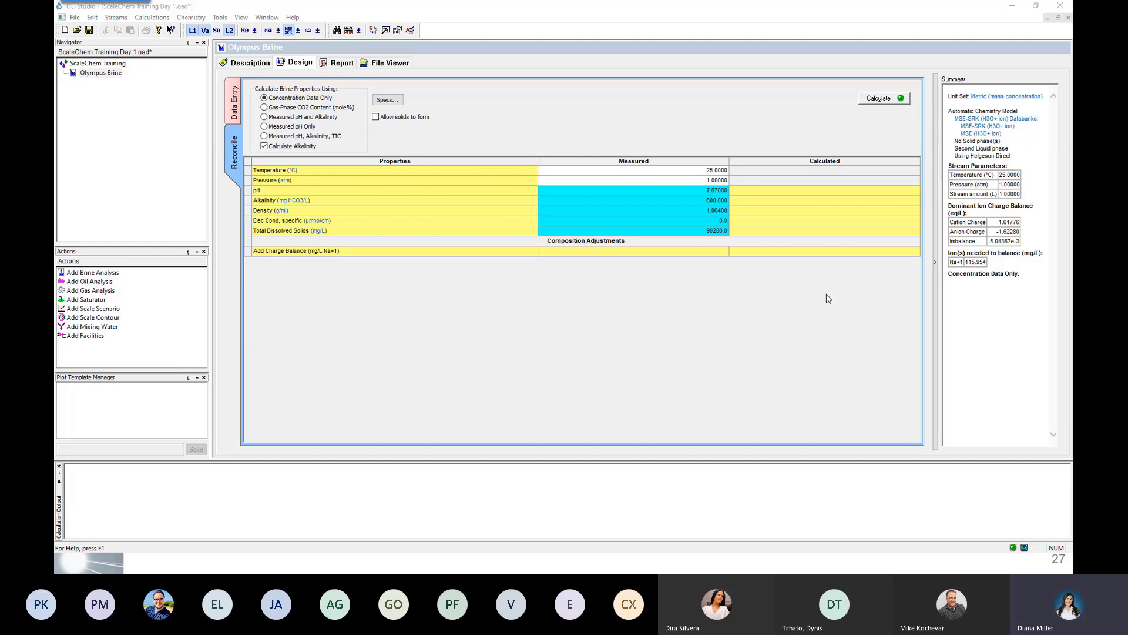
left_click(516, 287)
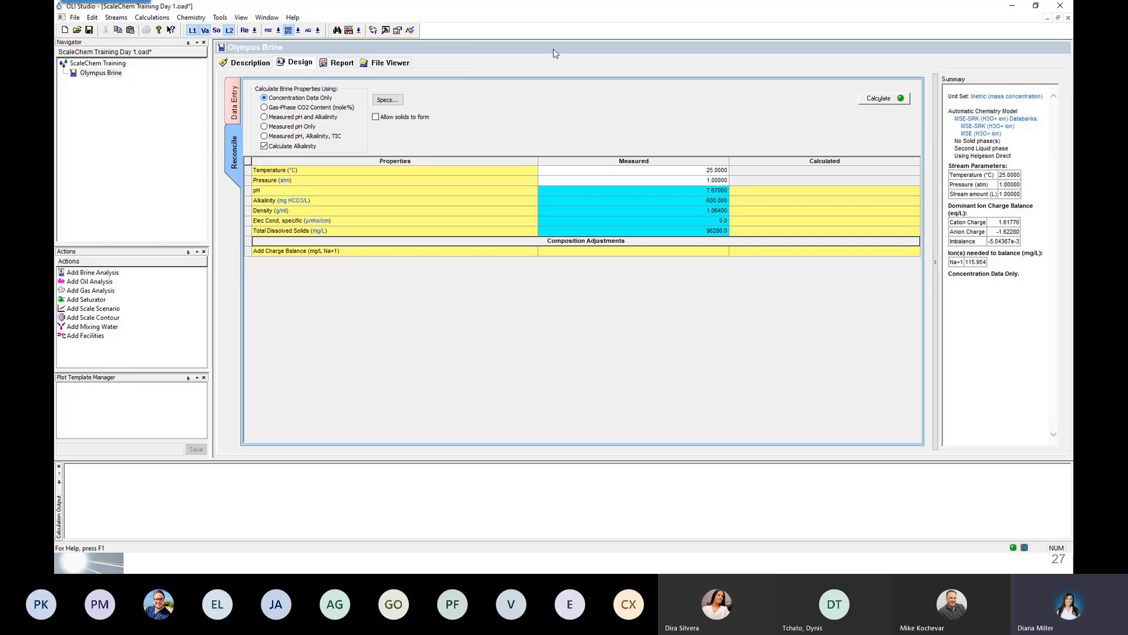
left_click(879, 102)
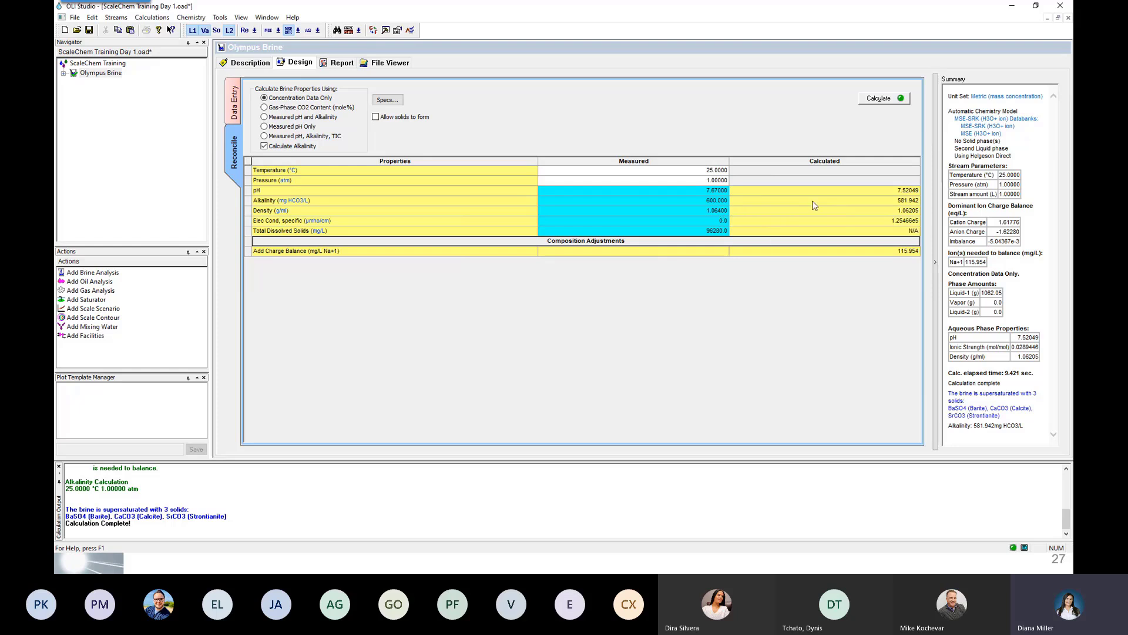
left_click(831, 191)
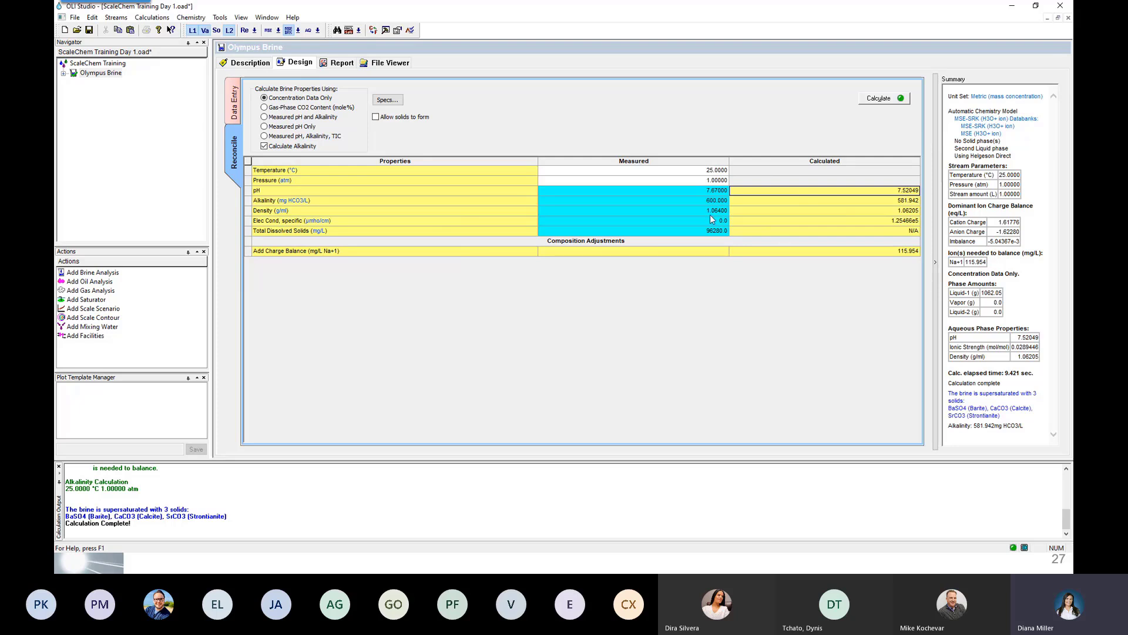
- Compare the measured and calculated values of the brine's pH and alkalinity
left_click(672, 189)
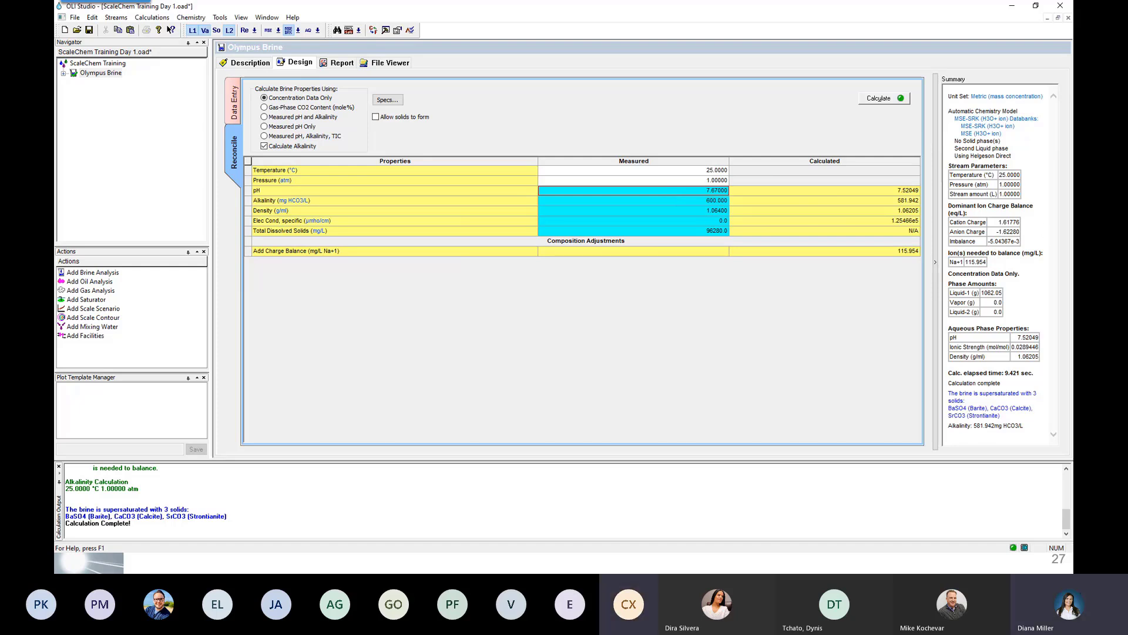
left_click(771, 193)
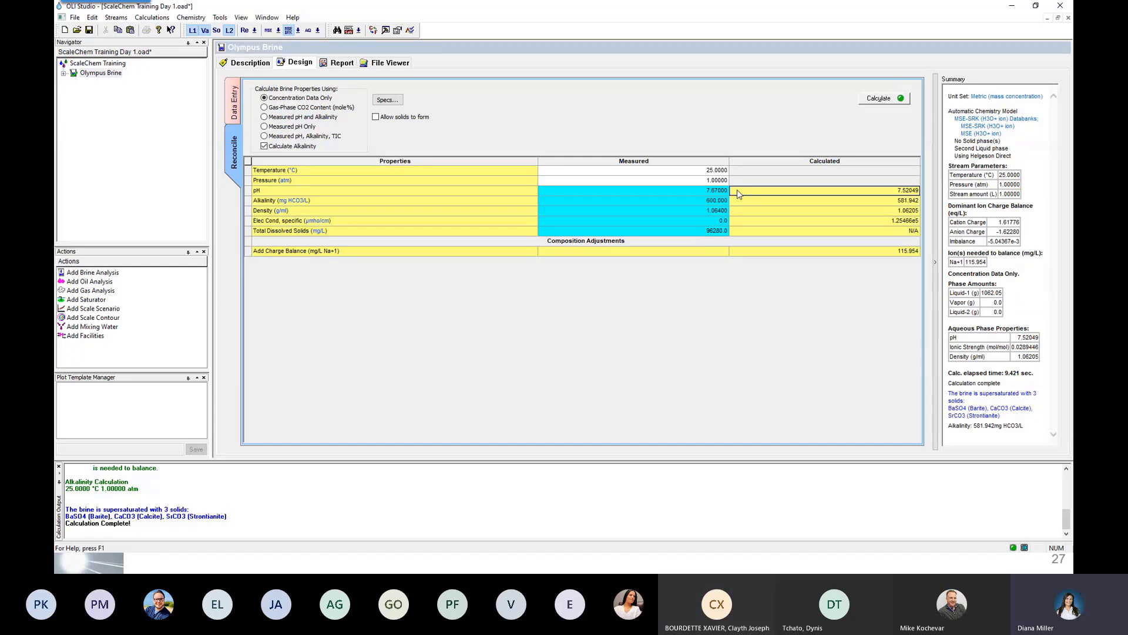
left_click(724, 204)
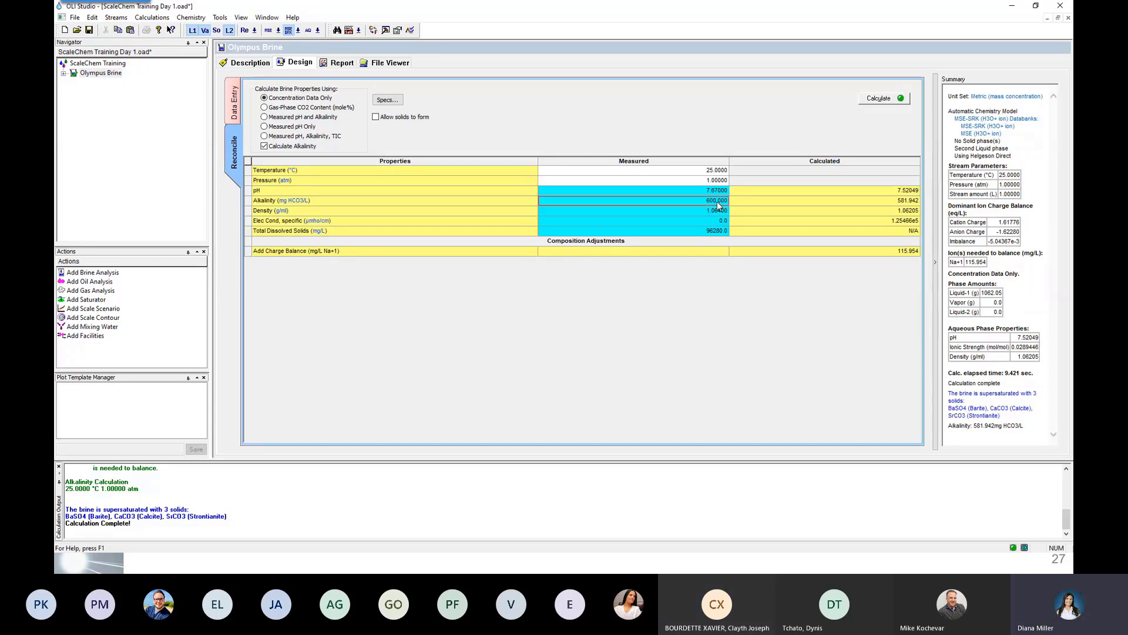
left_click(760, 203)
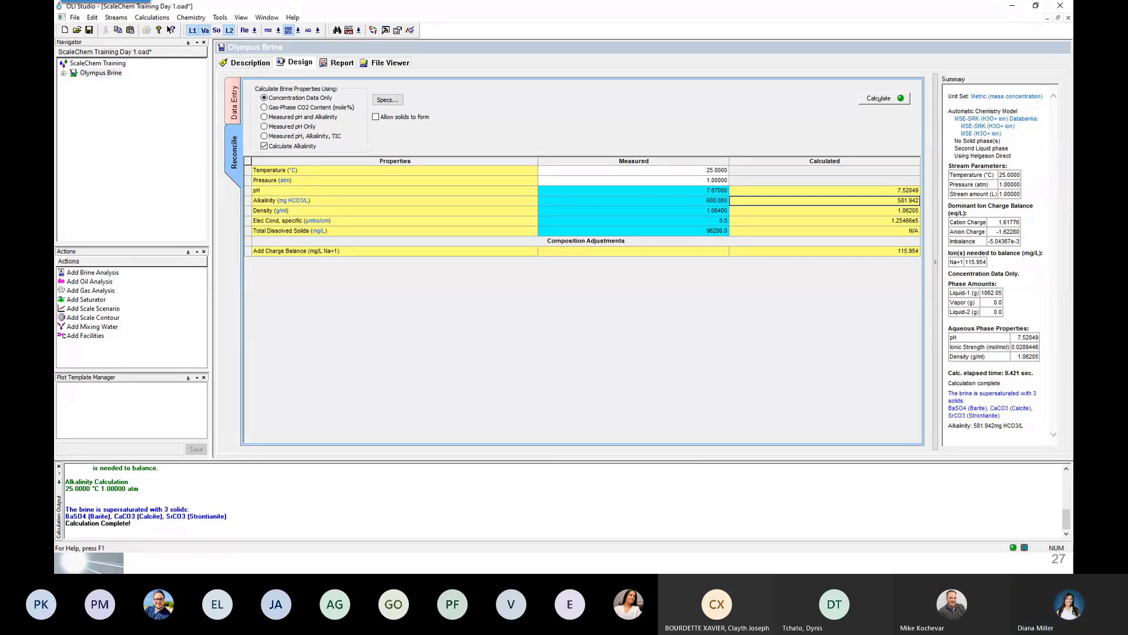
- Consult the presentation slide "1.3. Brine Analysis - Report", return to OLI Studio and recalculate the Olympus Brine properties
key("alt+Tab")
key("Right")
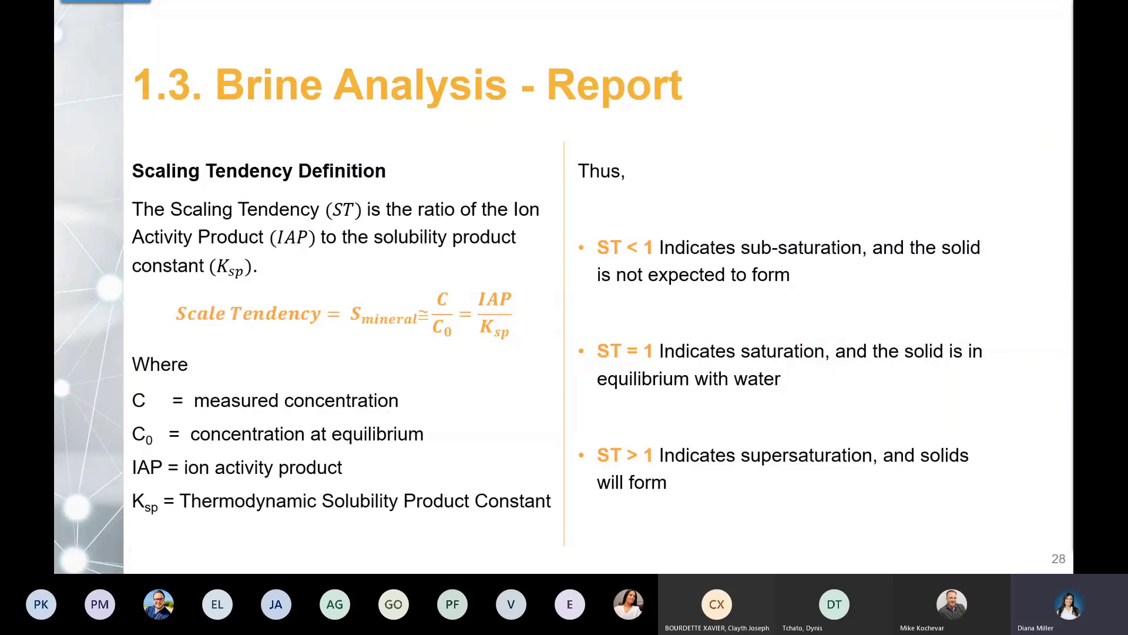
key("alt+Tab")
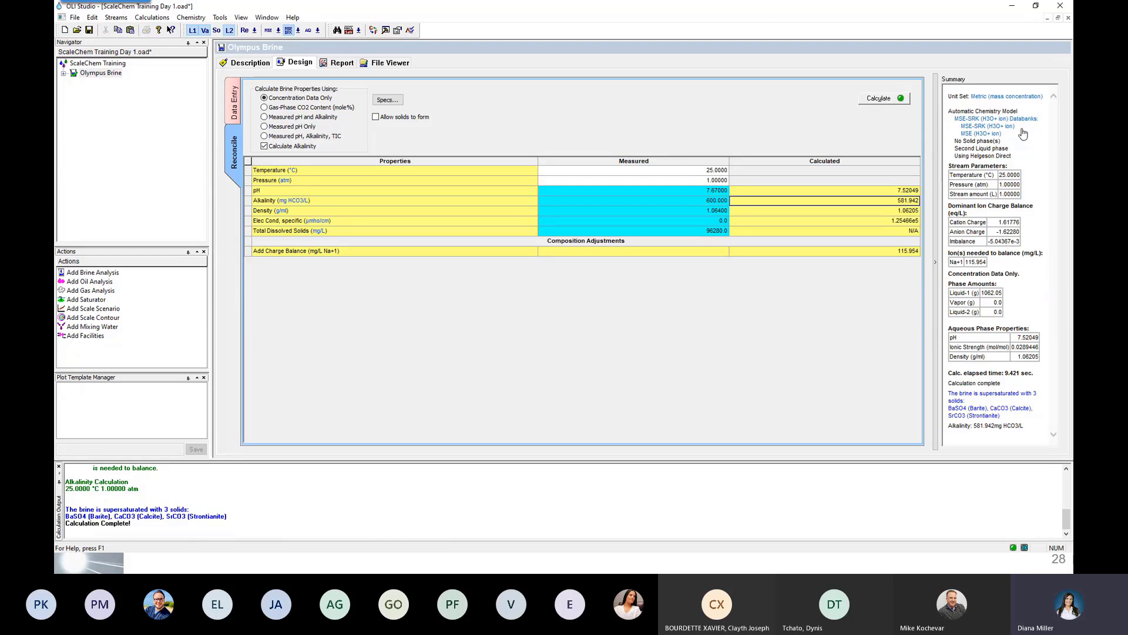
left_click(875, 98)
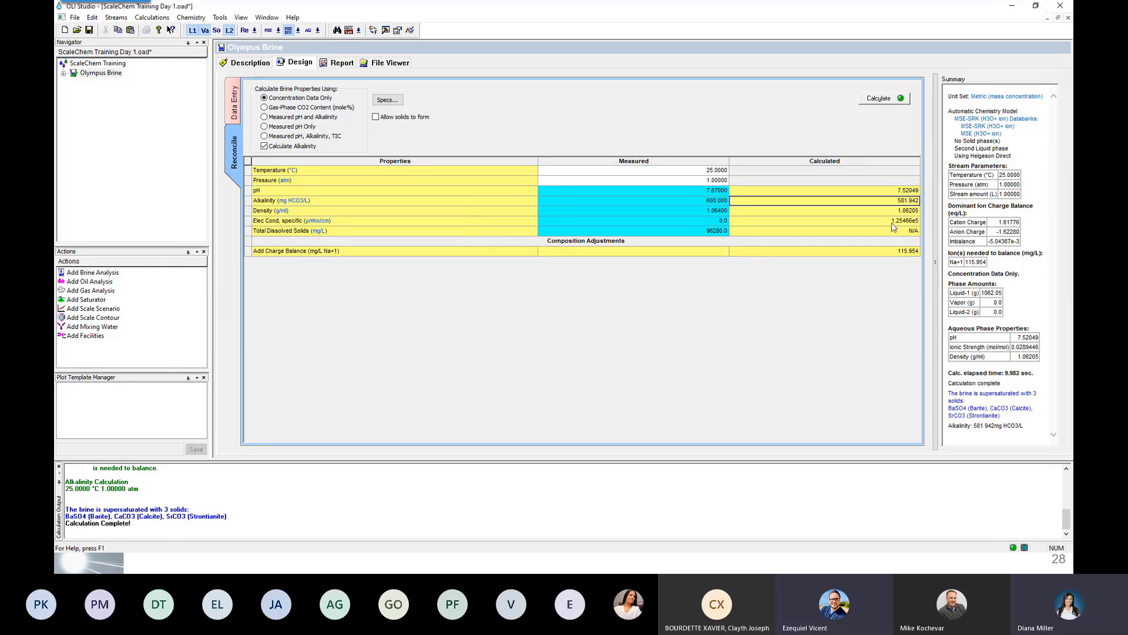
- Return to the brine's ion concentration entries and examine the Na+1 and Cl-1 values
left_click(236, 107)
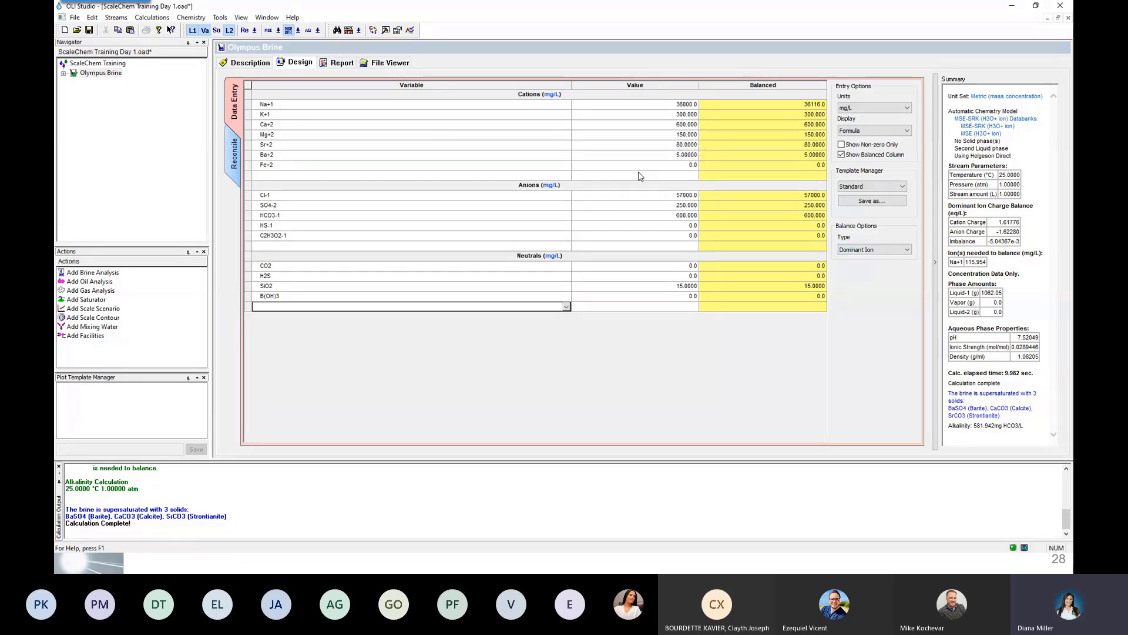
left_click(671, 106)
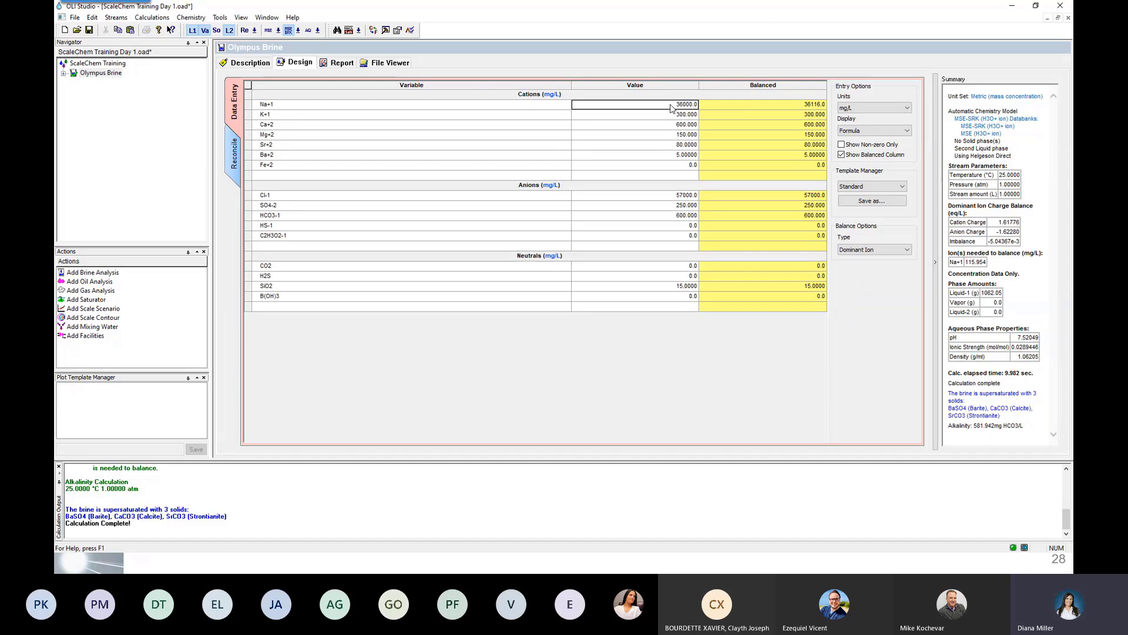
left_click(652, 199)
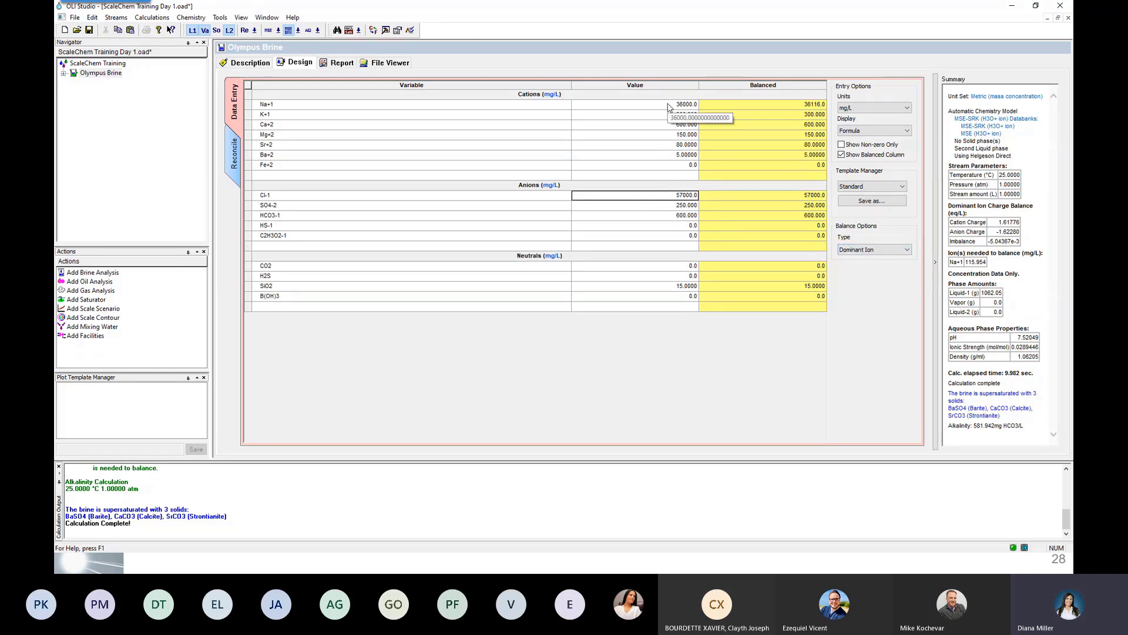
left_click(669, 107)
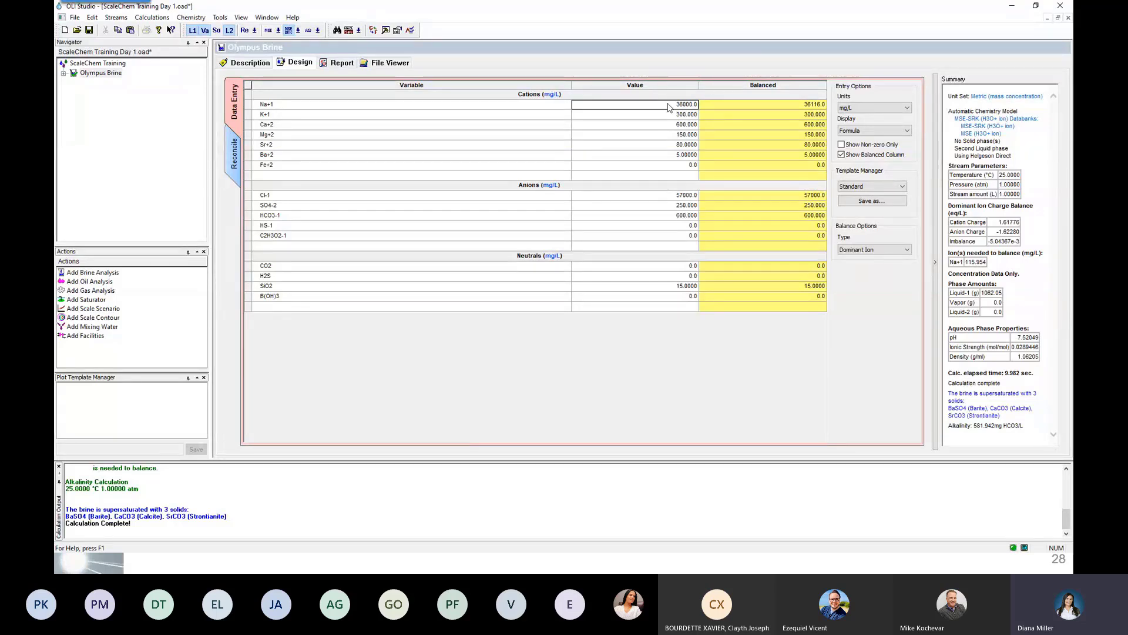
- Try the Makeup Ion charge balance with K+1 as the makeup ion and check the amount needed to balance
left_click(890, 251)
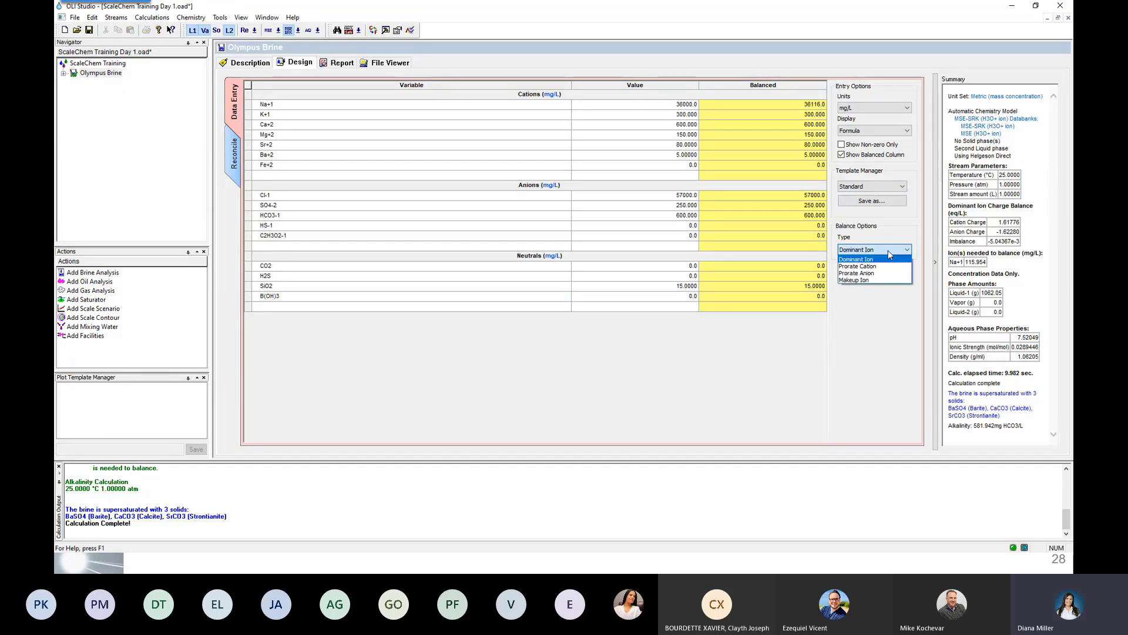
left_click(897, 280)
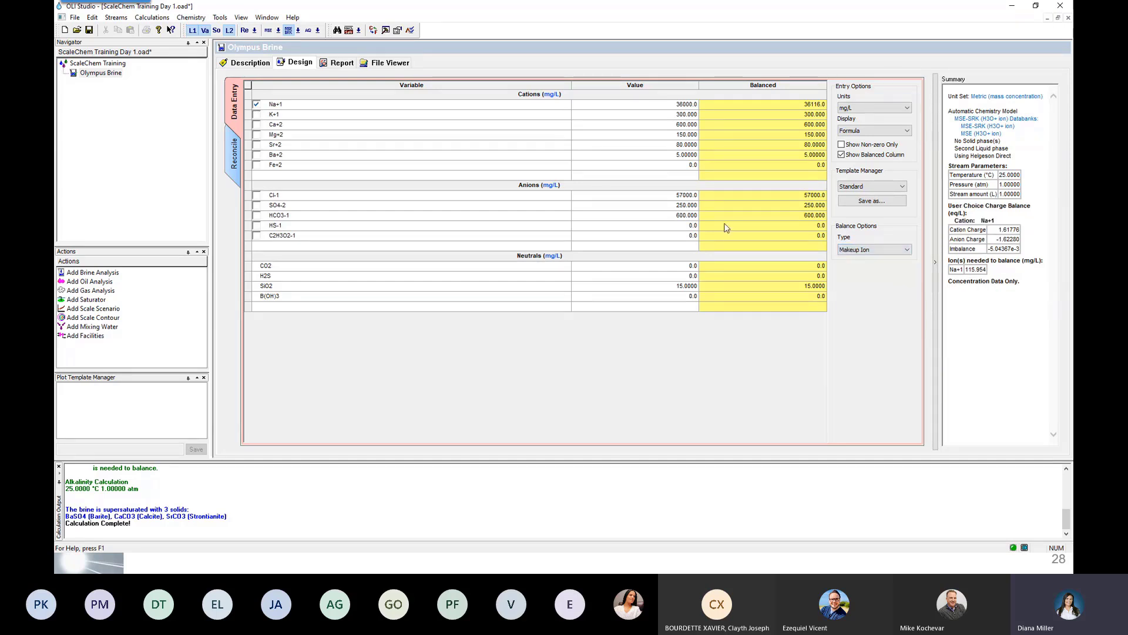
mouse_move(372, 135)
mouse_move(264, 125)
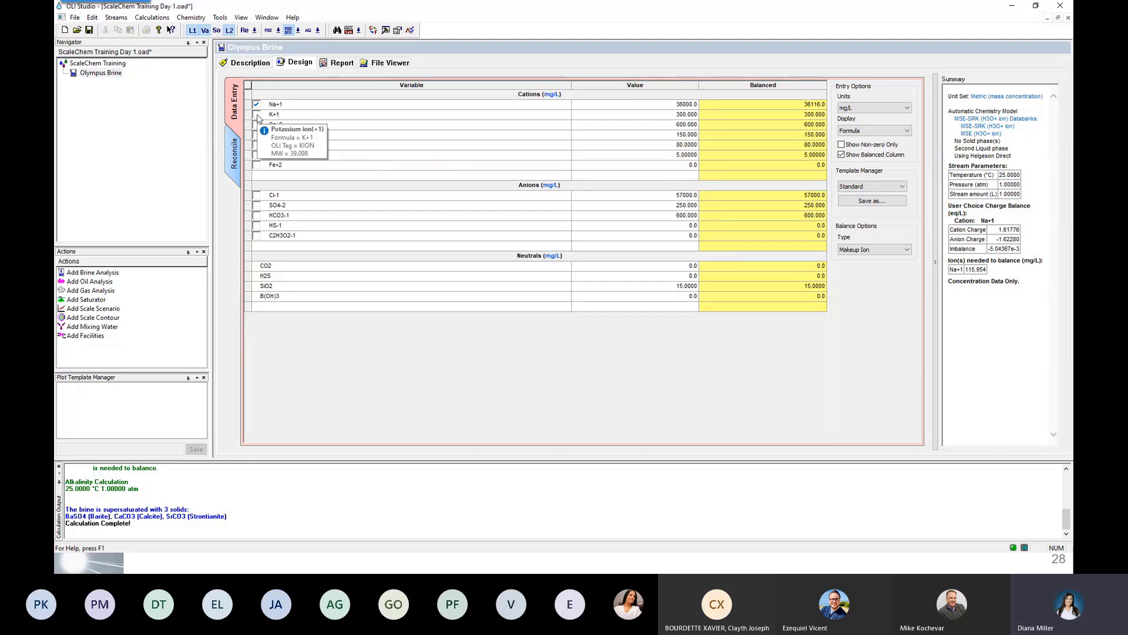
left_click(258, 115)
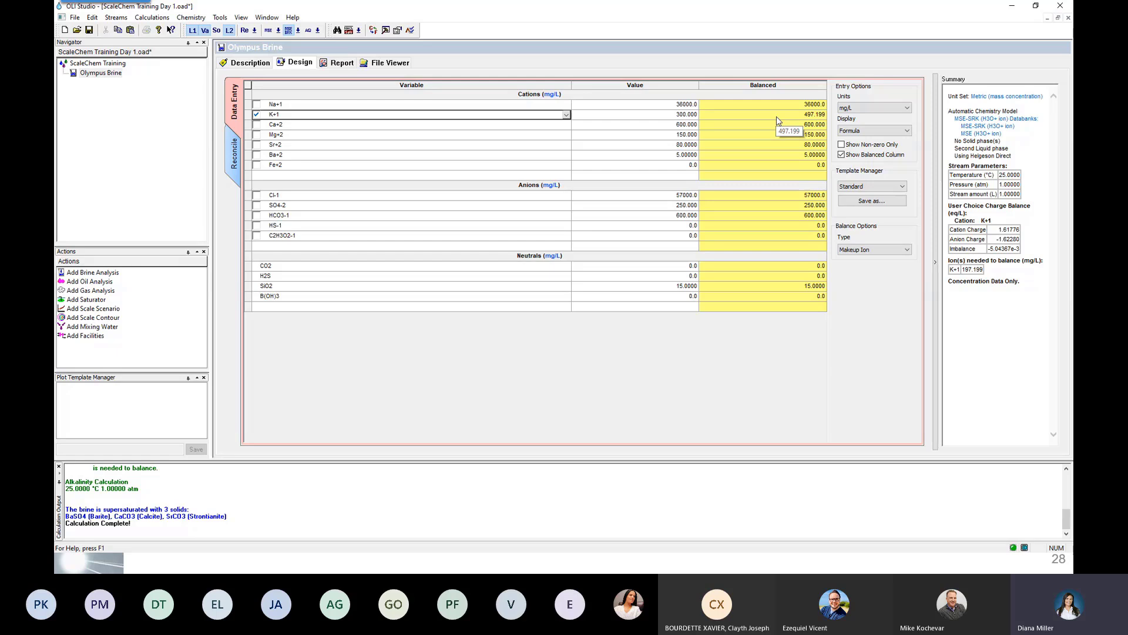
left_click(952, 272)
left_click_drag(984, 270, 963, 270)
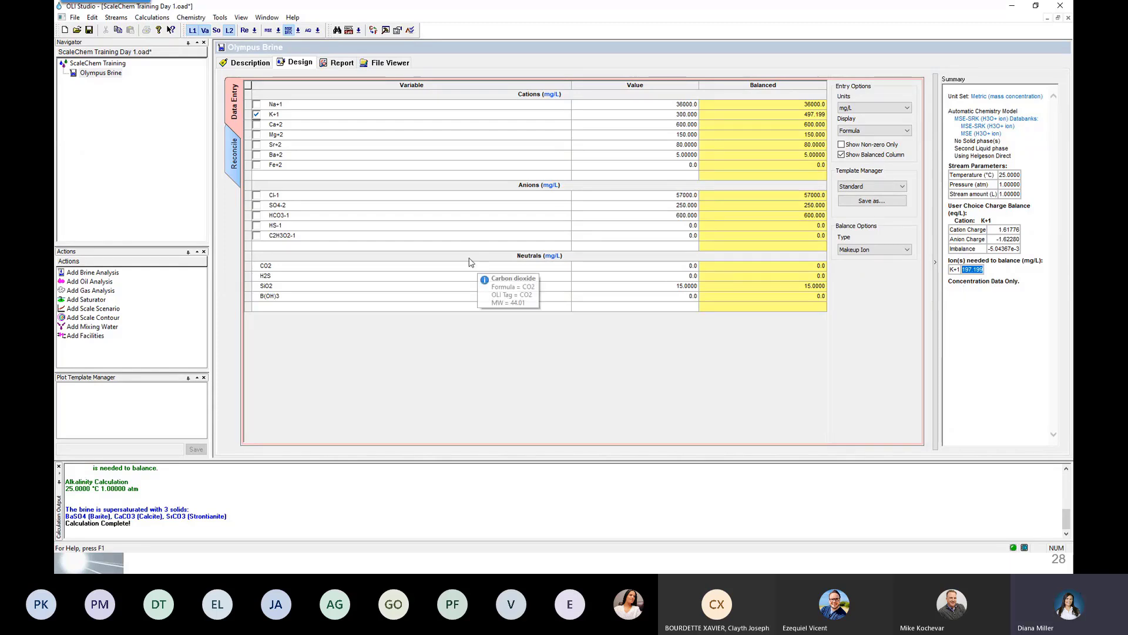
- Make Na+1 the makeup ion, and switch the charge balance type to Dominant Ion
left_click(256, 104)
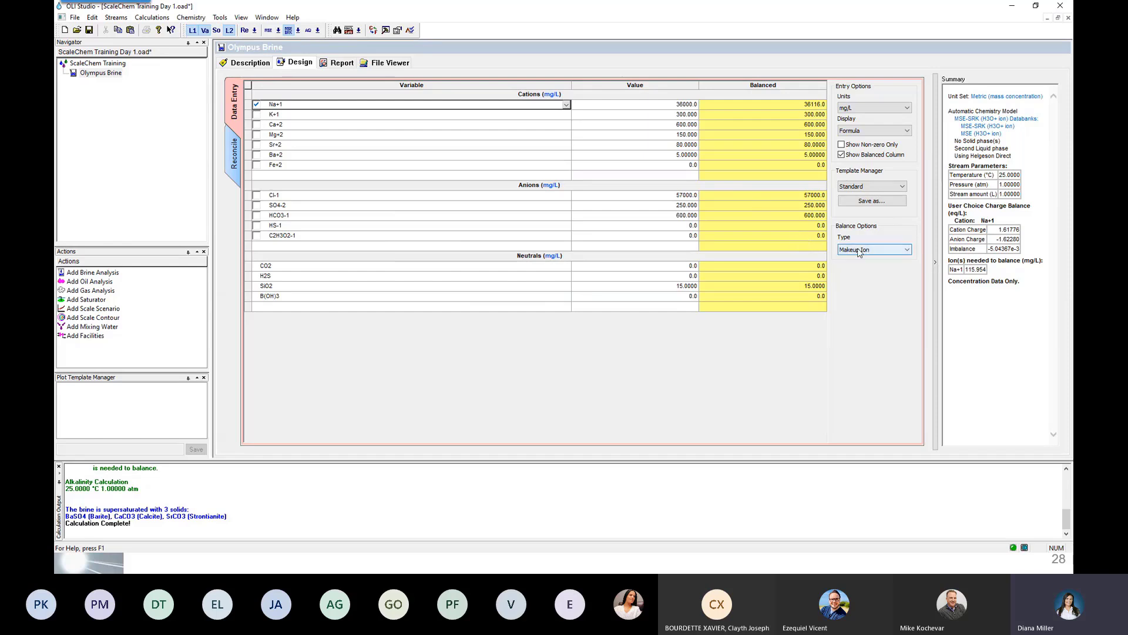
left_click(874, 249)
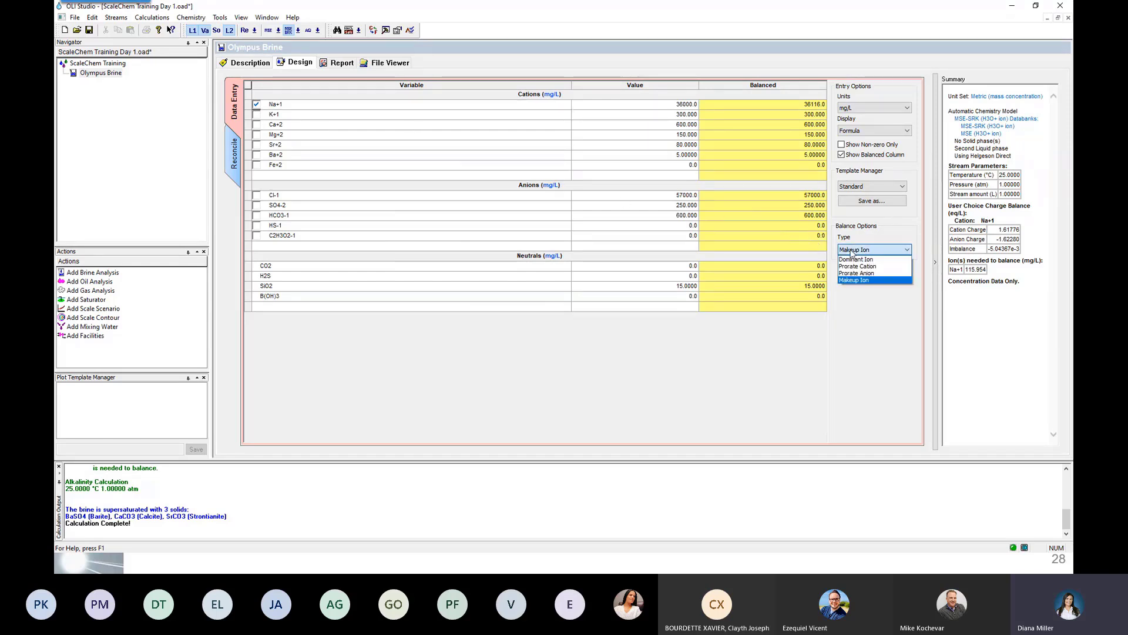
left_click(856, 264)
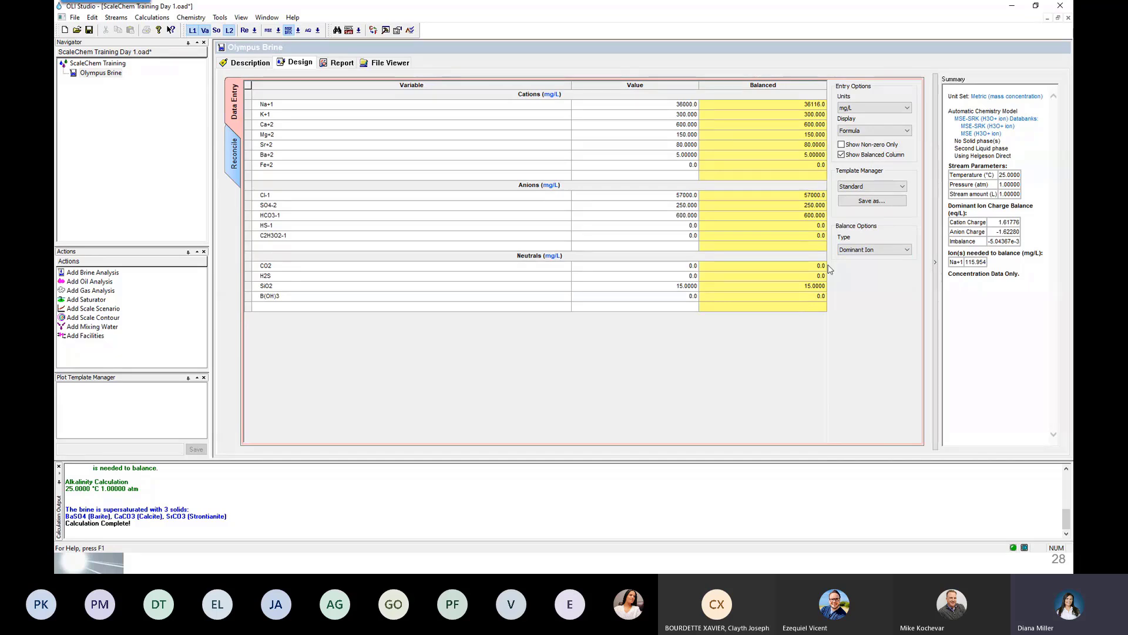
- Try the Prorate Cation charge balance and examine the amount of each cation needed to balance
left_click(850, 252)
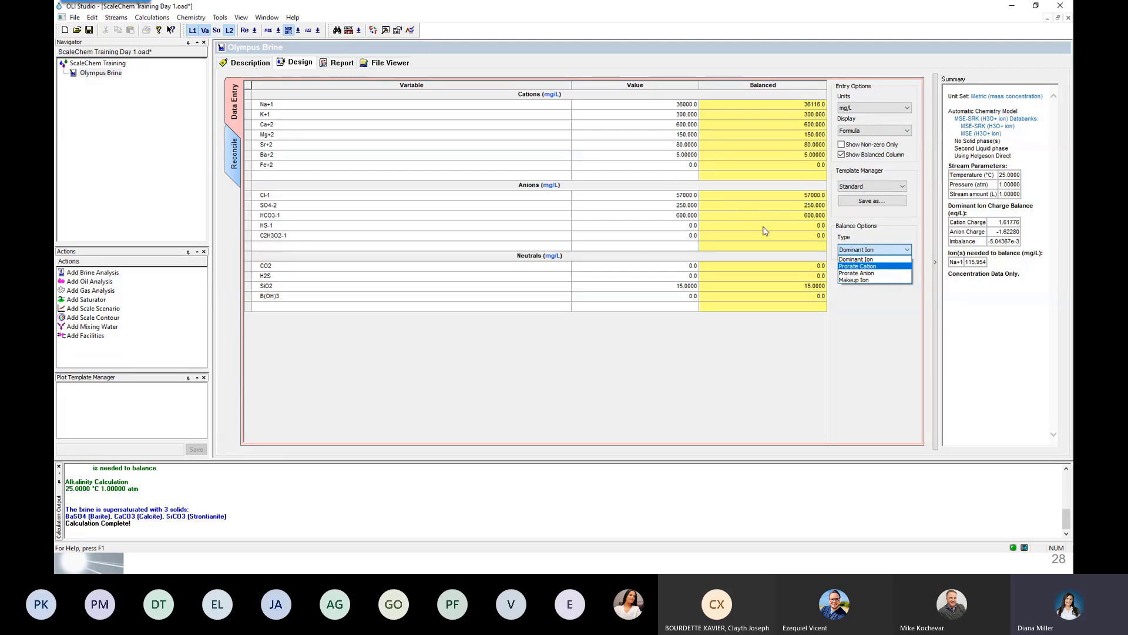
left_click(858, 268)
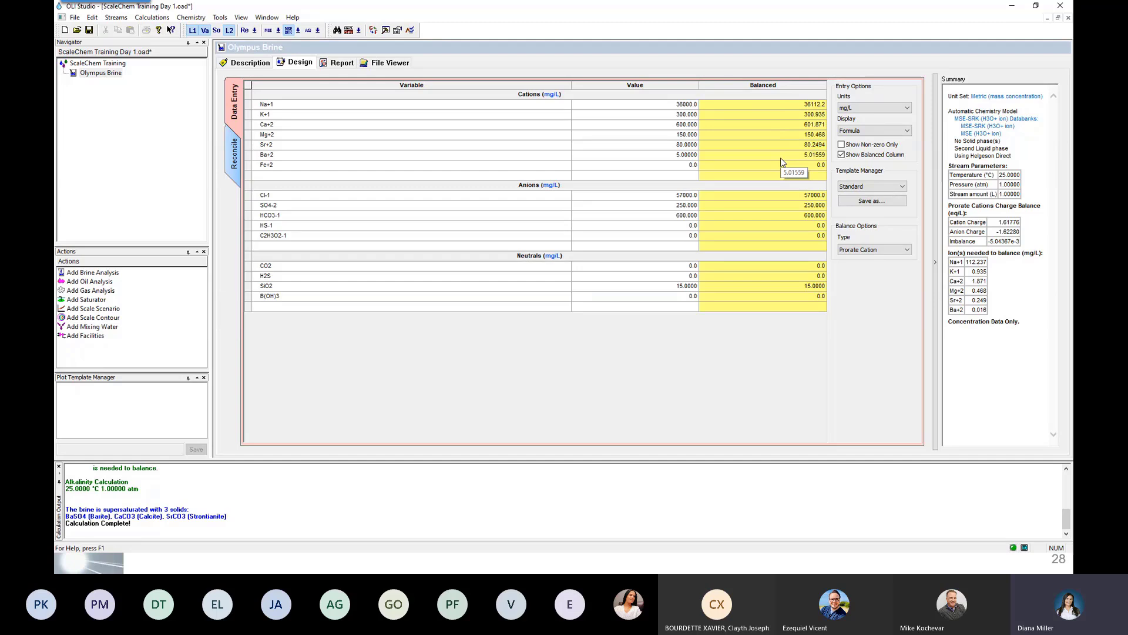
left_click(954, 262)
left_click_drag(955, 262, 983, 310)
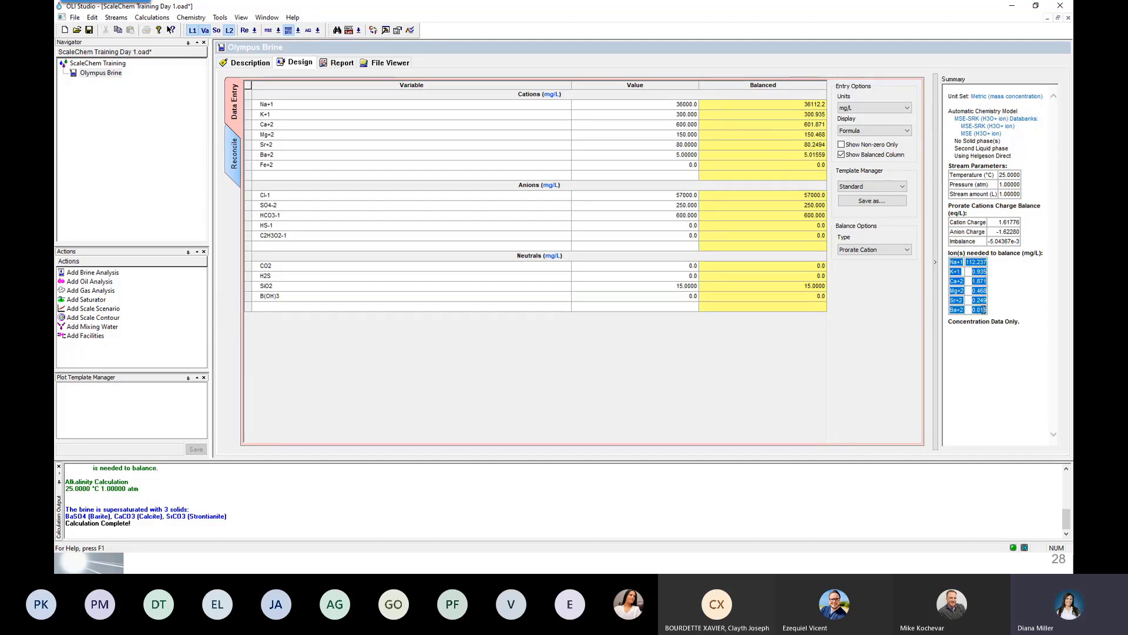
left_click(1008, 307)
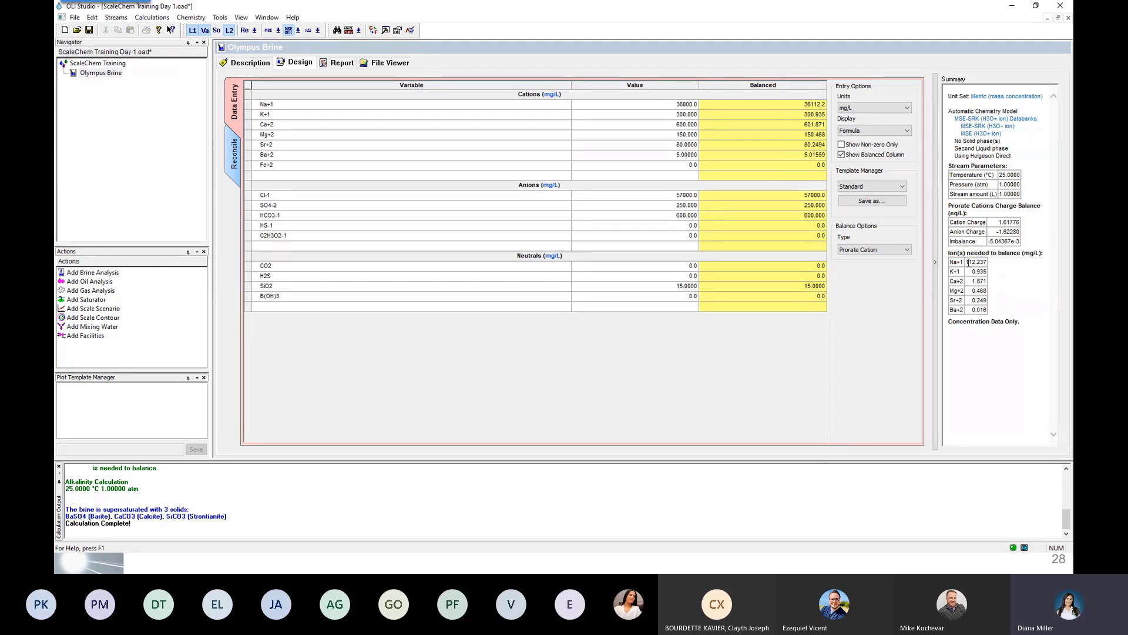
left_click_drag(968, 263, 987, 282)
- Set the charge balance type to Dominant Ion and recalculate the reconciled brine from concentration data only
left_click(866, 254)
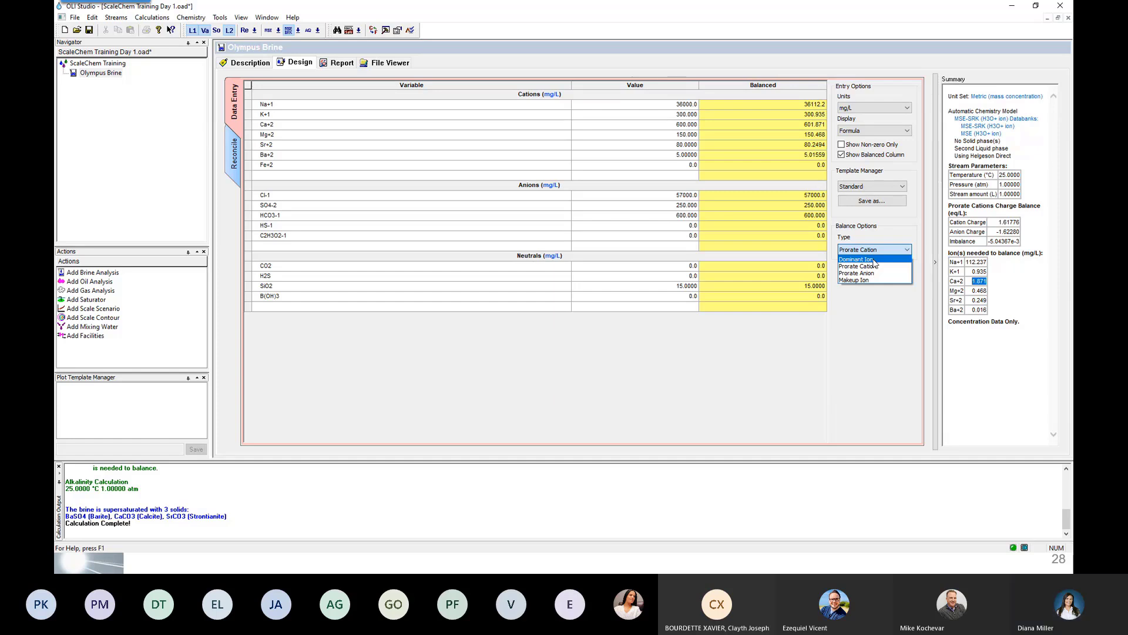
left_click(874, 261)
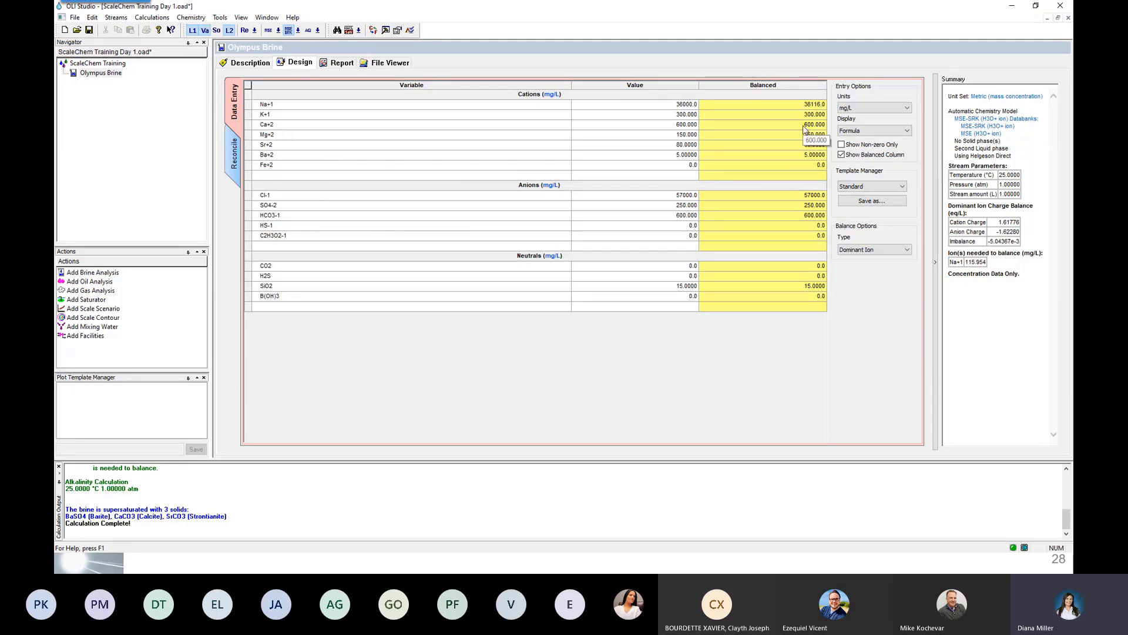
left_click(234, 154)
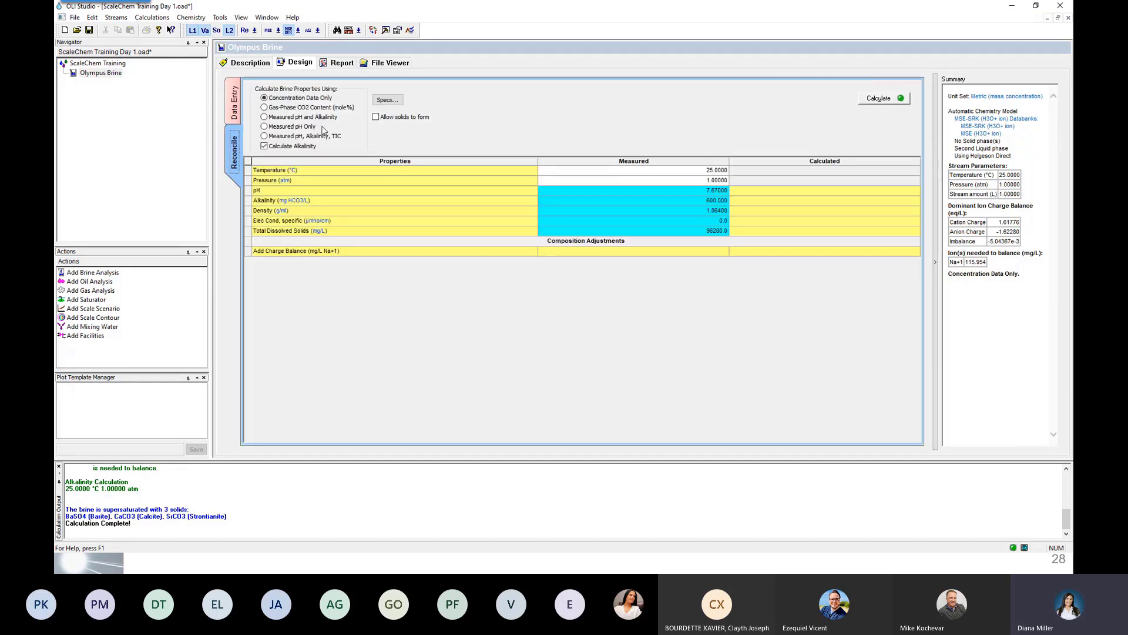
left_click(870, 99)
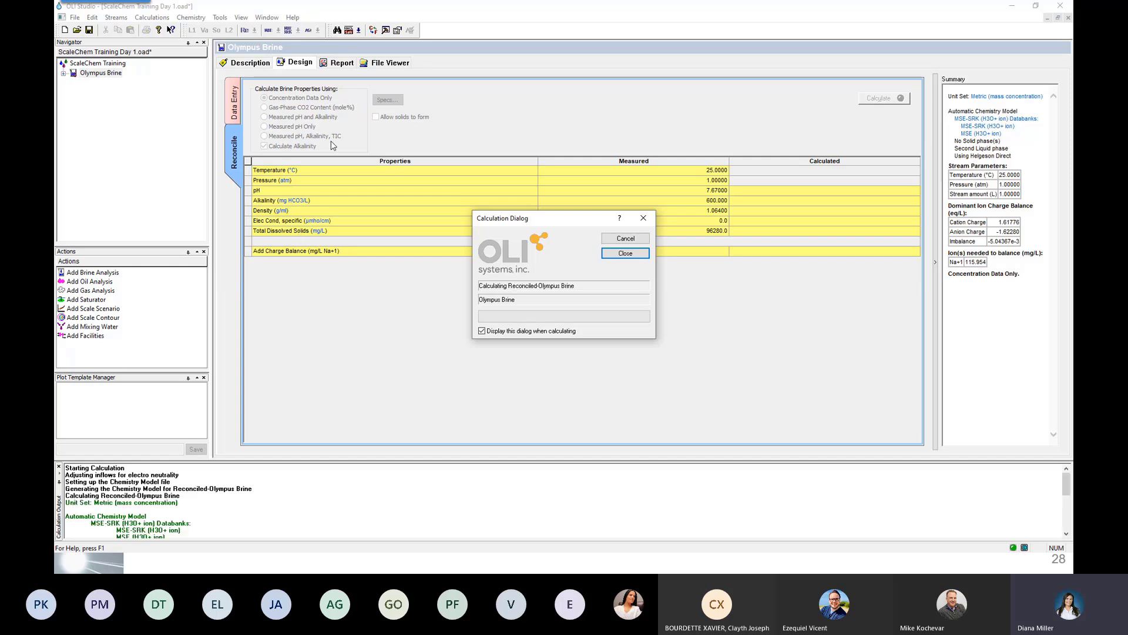
- Open the Olympus Brine report and examine its stream conditions and the phase's pH, density and alkalinity
left_click(341, 66)
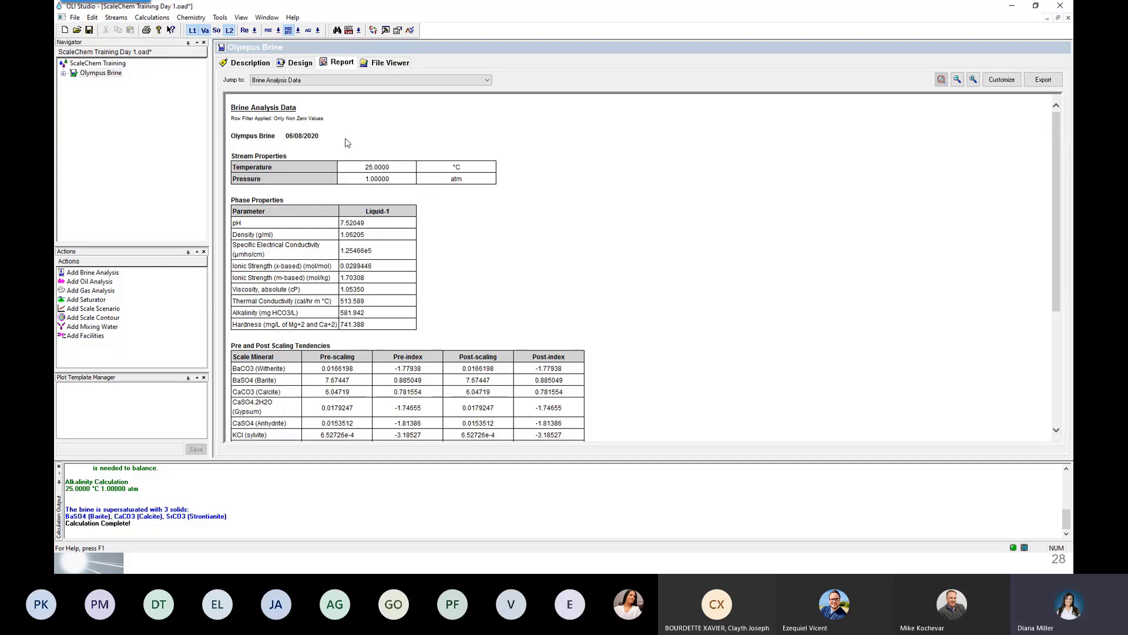
left_click_drag(409, 179, 364, 170)
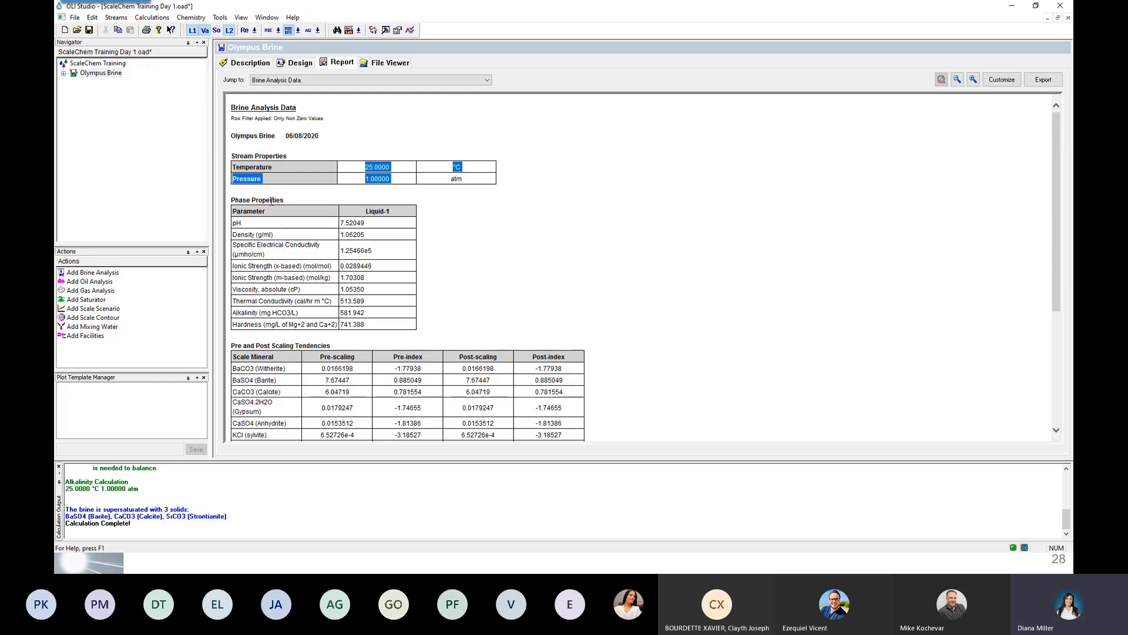
left_click_drag(235, 199, 414, 333)
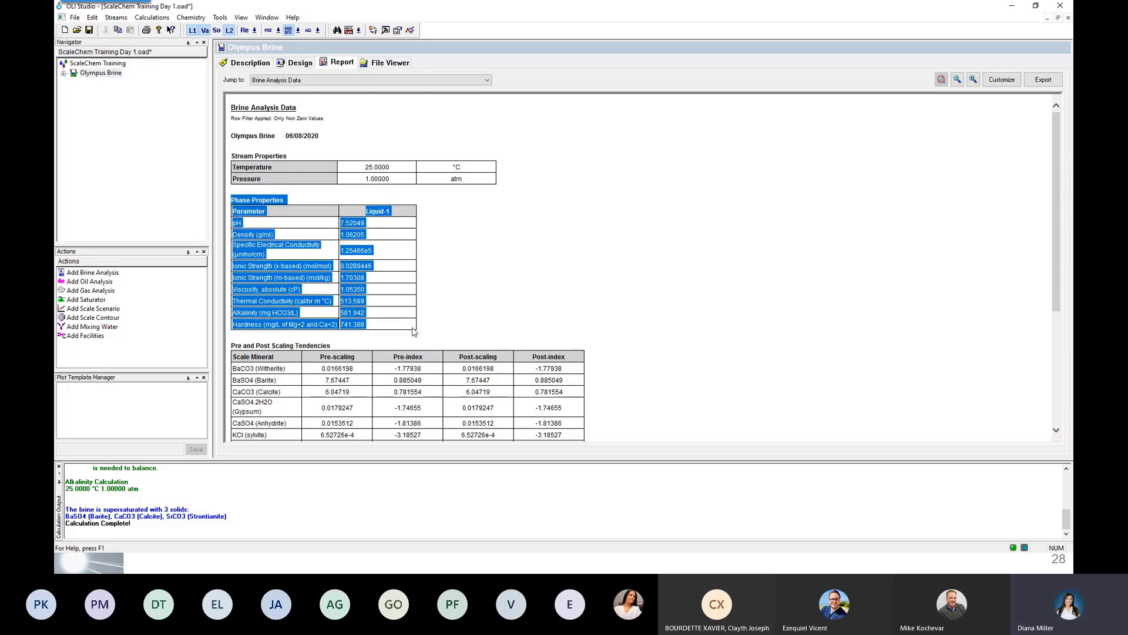
left_click(504, 285)
left_click_drag(370, 225, 339, 228)
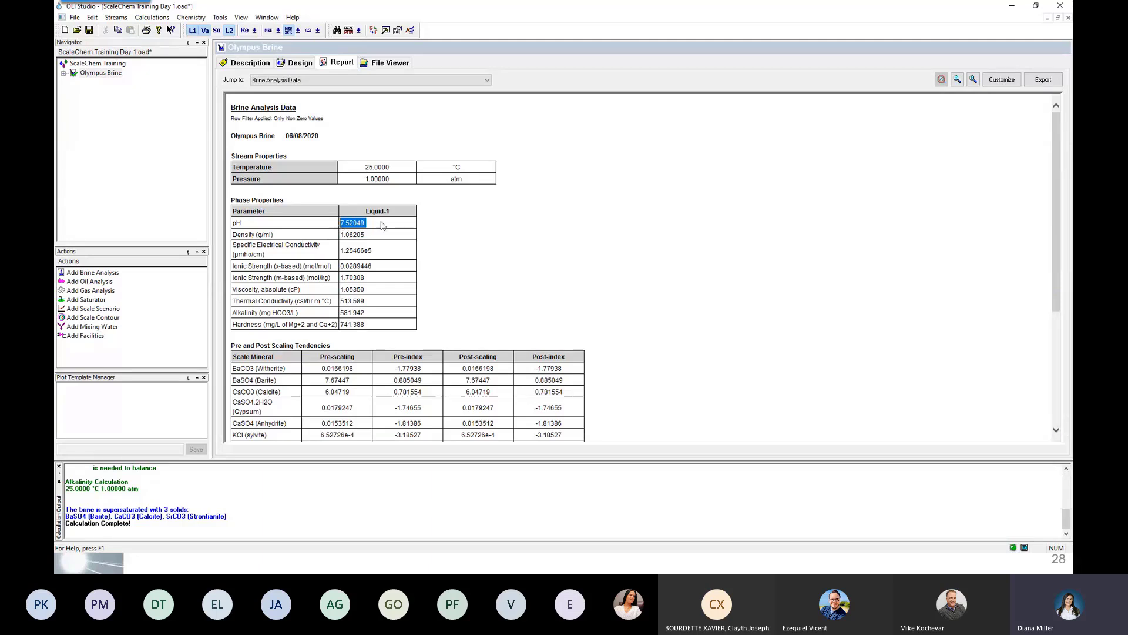
left_click_drag(370, 236, 338, 237)
left_click(378, 316)
left_click_drag(378, 316, 341, 317)
- Examine the pre- and post-scaling tendencies and indices of the scale minerals in the brine report
scroll(523, 332, "down", 3)
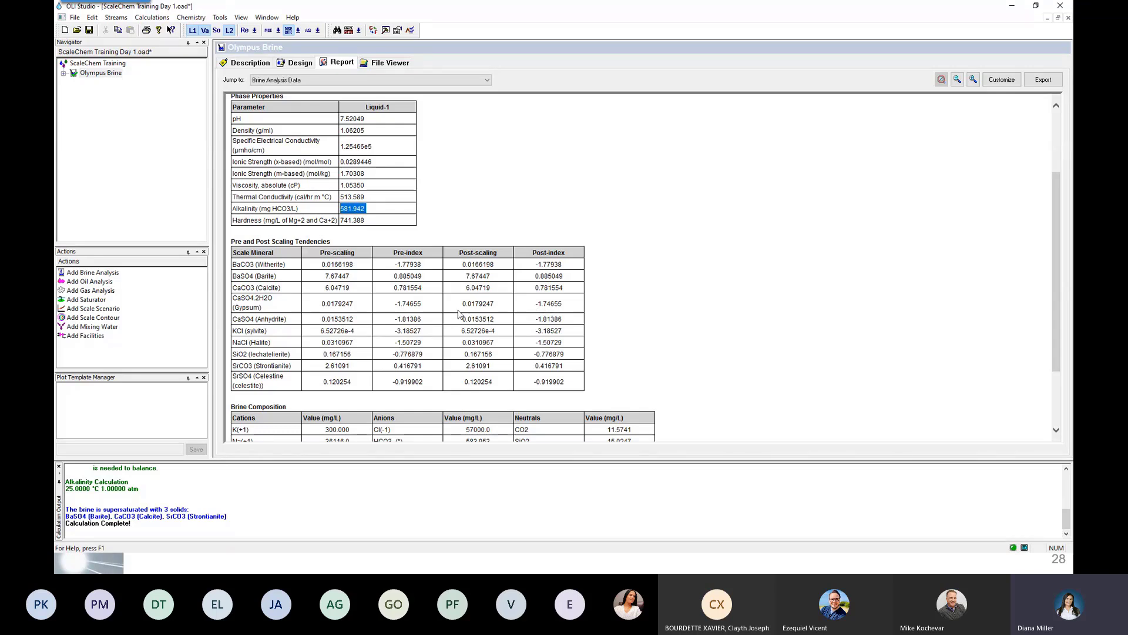
left_click_drag(320, 253, 575, 258)
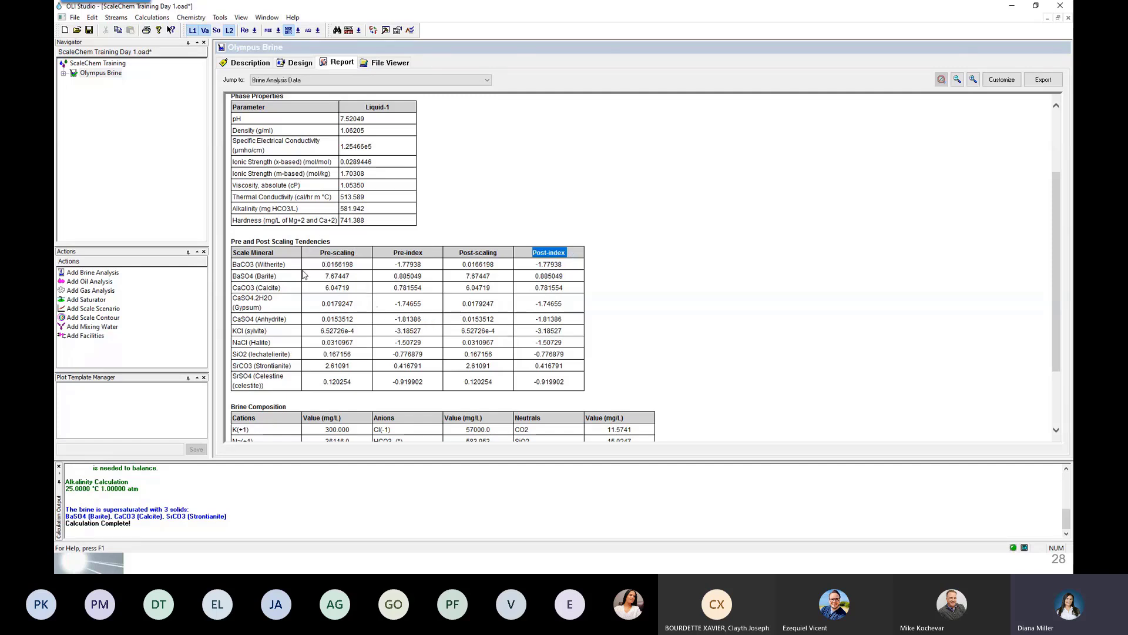
left_click_drag(320, 252, 343, 254)
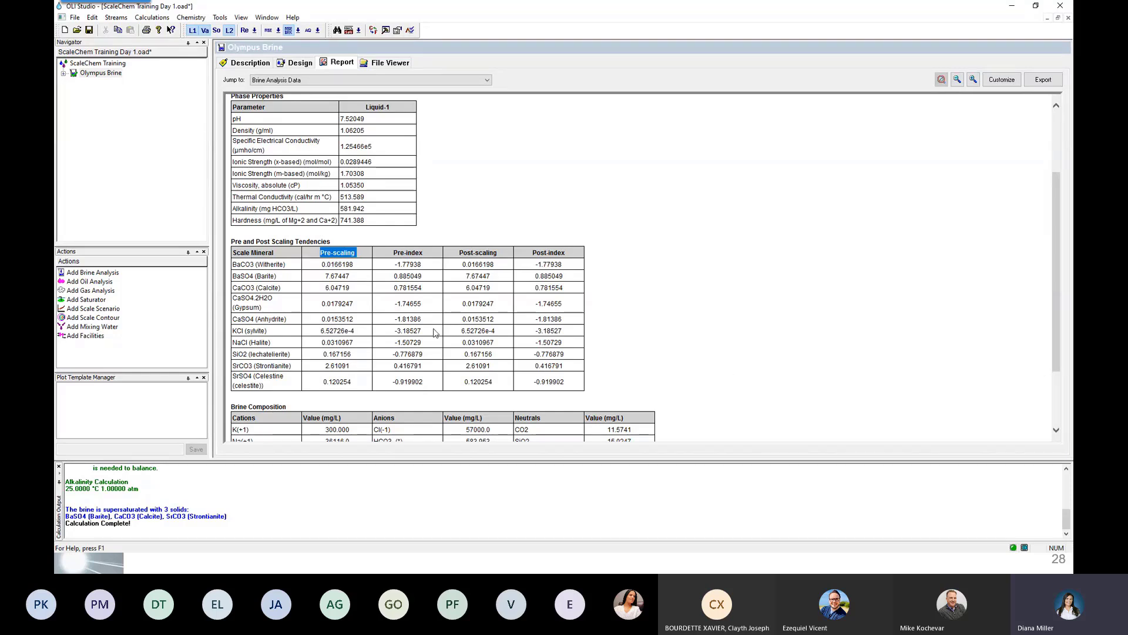
left_click(325, 255)
left_click_drag(321, 253, 424, 257)
left_click_drag(461, 253, 562, 254)
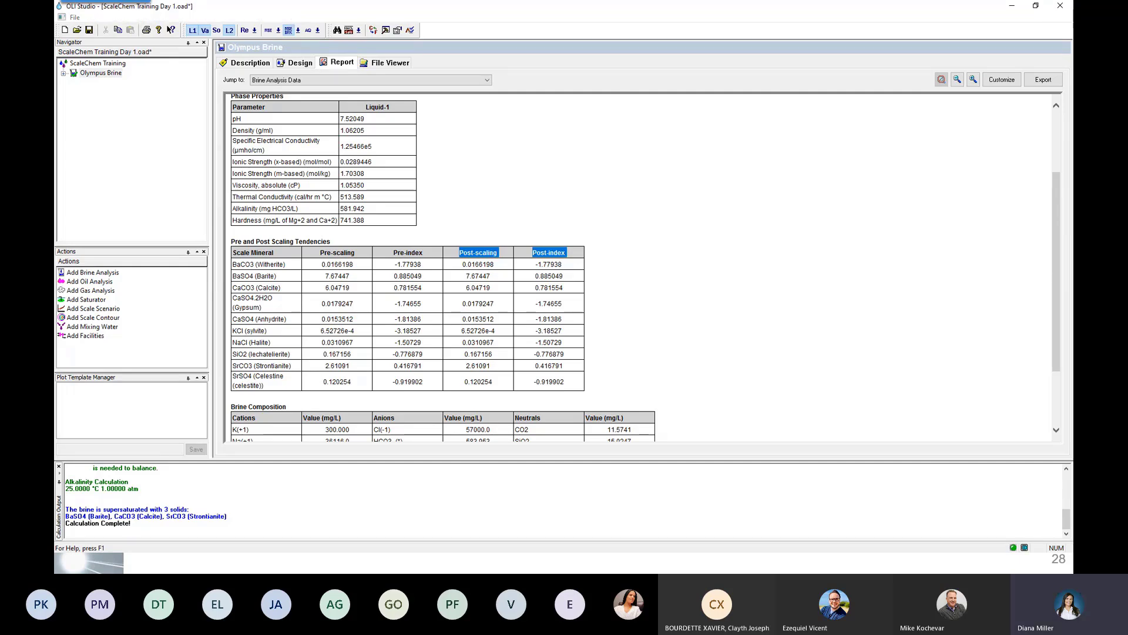
- Check the scaling tendency definition in the slides, then examine the pre-scaling and pre-index values of barite, calcite and strontianite in the report
key("alt+Tab")
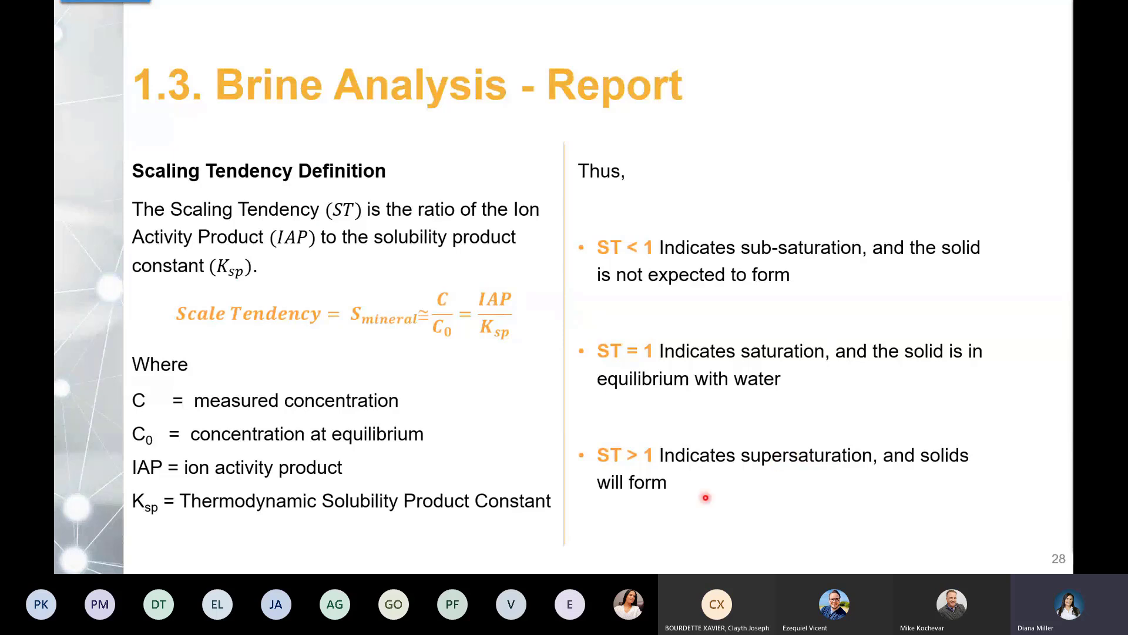
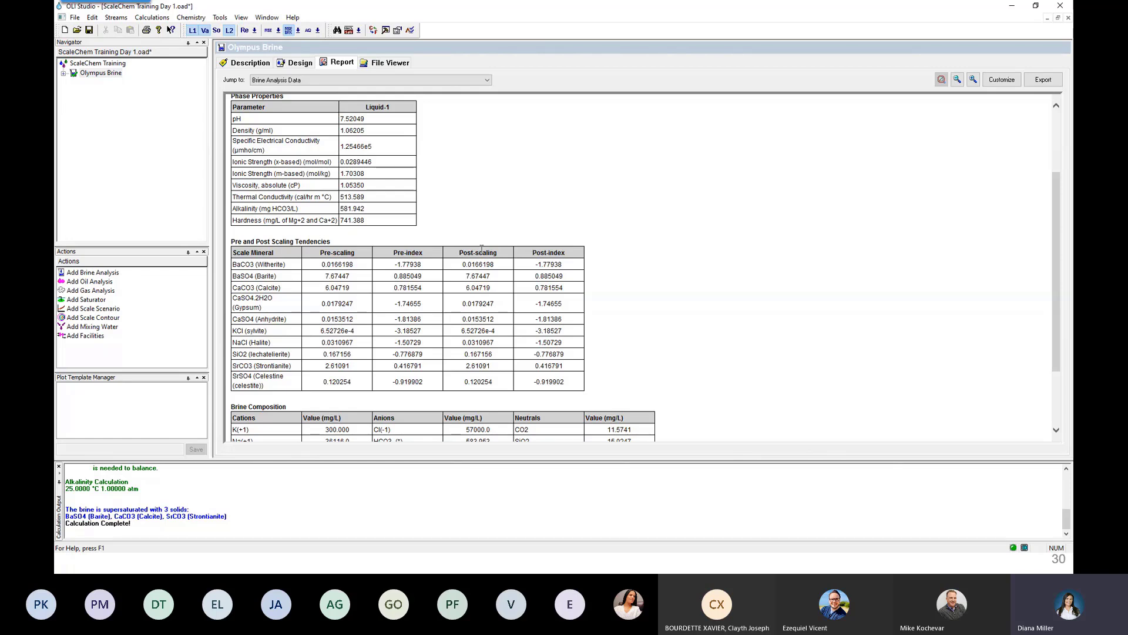
left_click_drag(318, 255, 357, 257)
left_click_drag(352, 277, 313, 276)
left_click_drag(361, 291, 323, 294)
left_click_drag(353, 366, 322, 373)
left_click_drag(427, 276, 393, 276)
left_click_drag(424, 365, 393, 367)
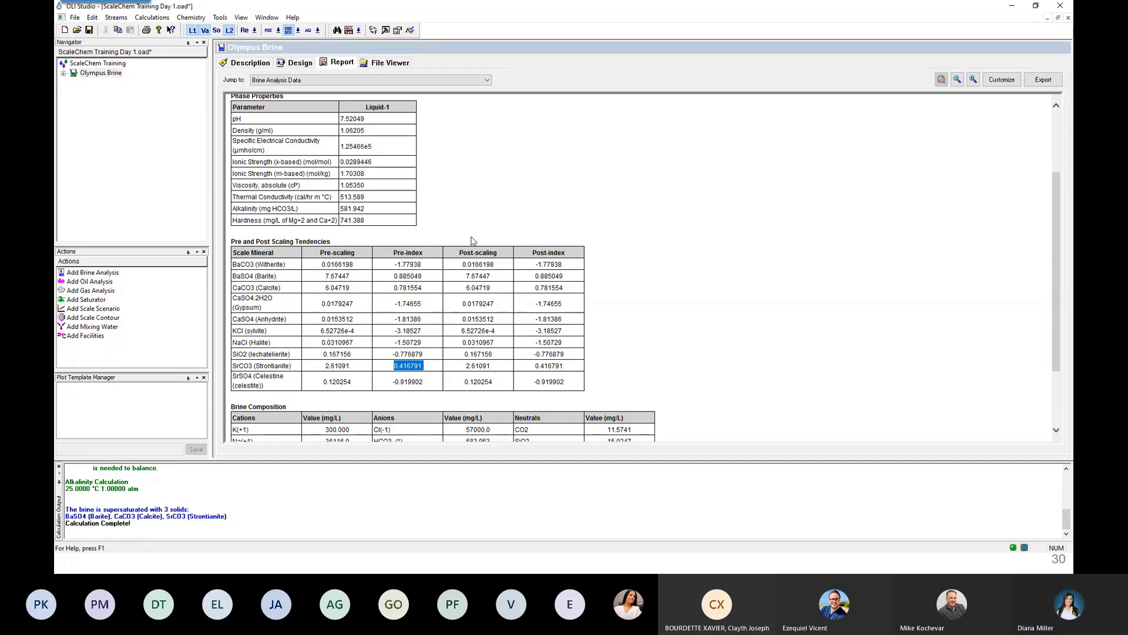
- Examine the cation, anion and neutral concentrations in the report's brine composition table
scroll(470, 237, "down", 3)
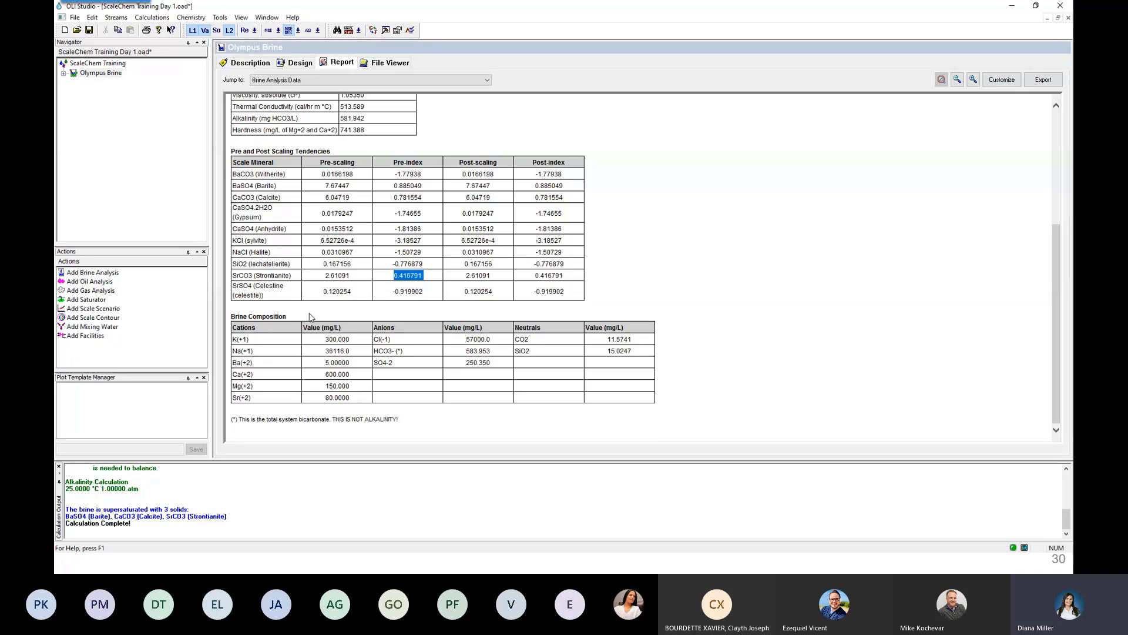
left_click_drag(231, 316, 294, 318)
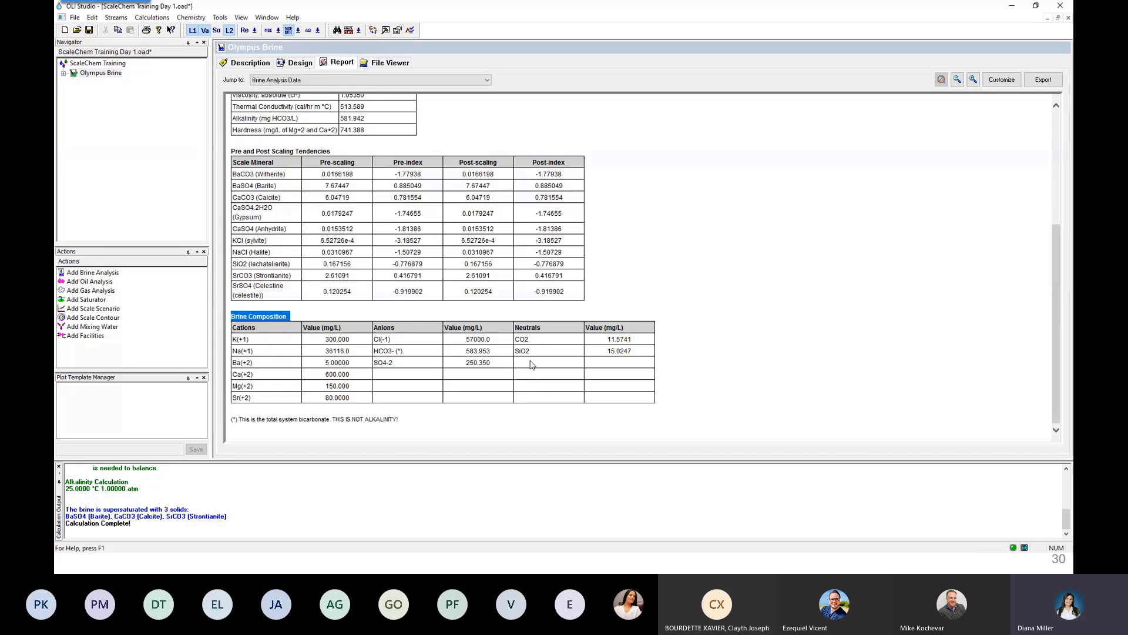
left_click(613, 285)
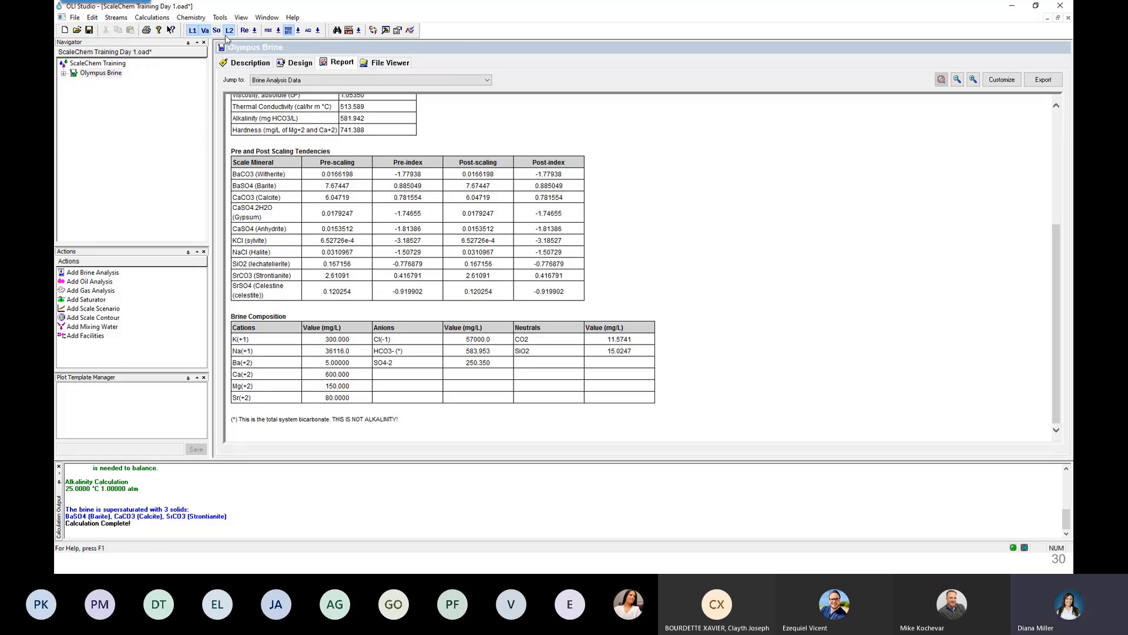
- Compare the reconciled brine's measured and calculated properties with the stream and phase properties in its report
left_click(295, 63)
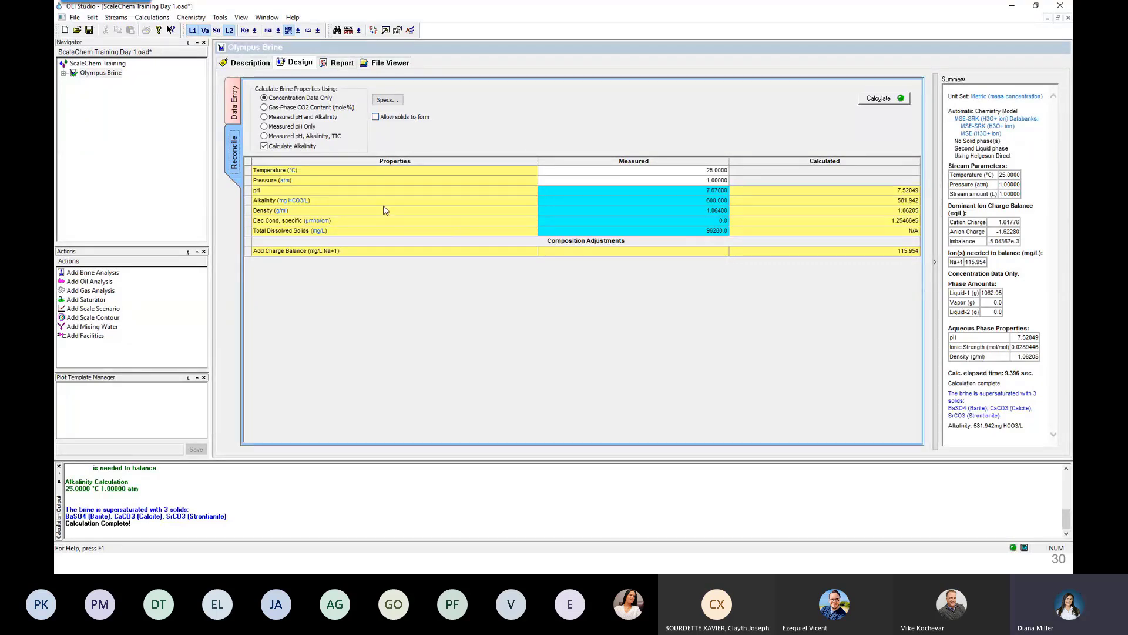
left_click(348, 63)
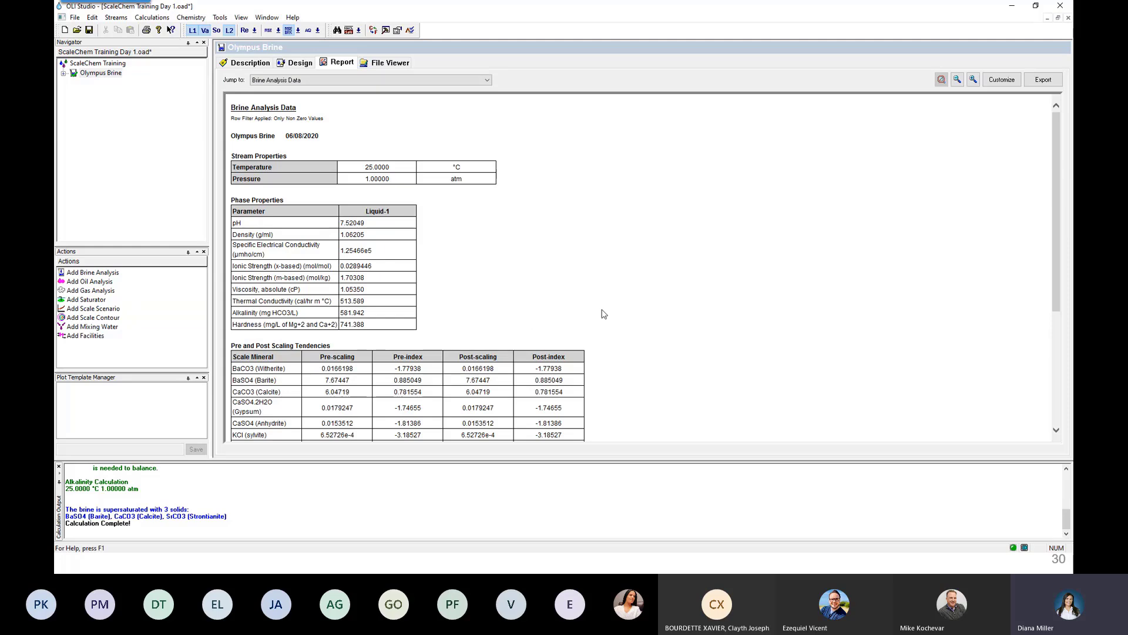
scroll(603, 314, "down", 3)
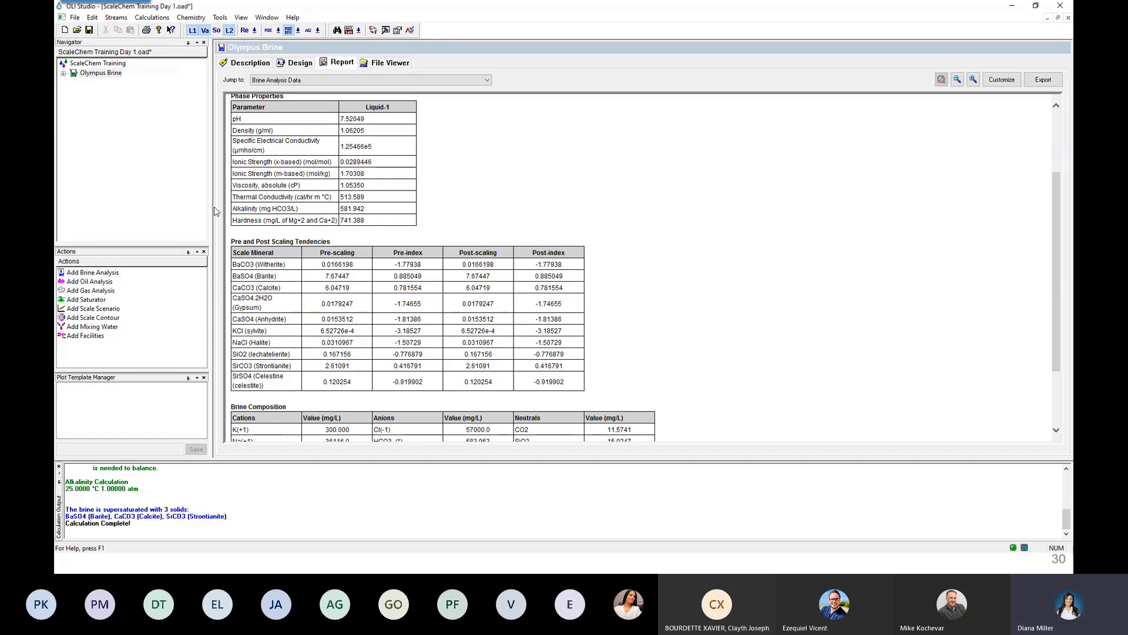
scroll(376, 227, "up", 1)
scroll(376, 227, "up", 2)
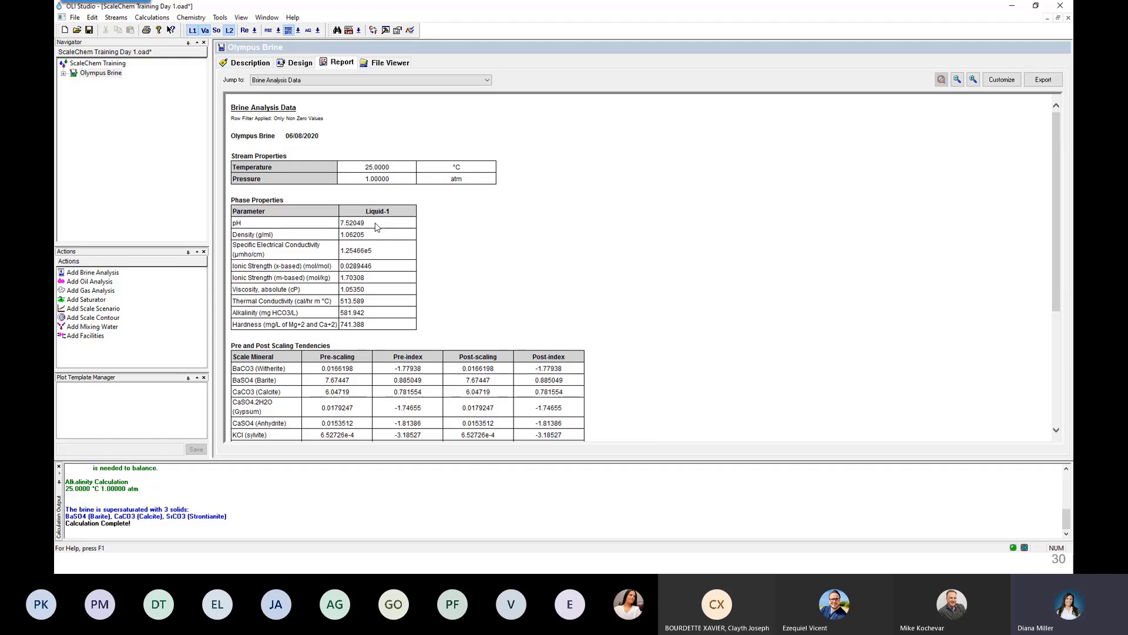
left_click(100, 73)
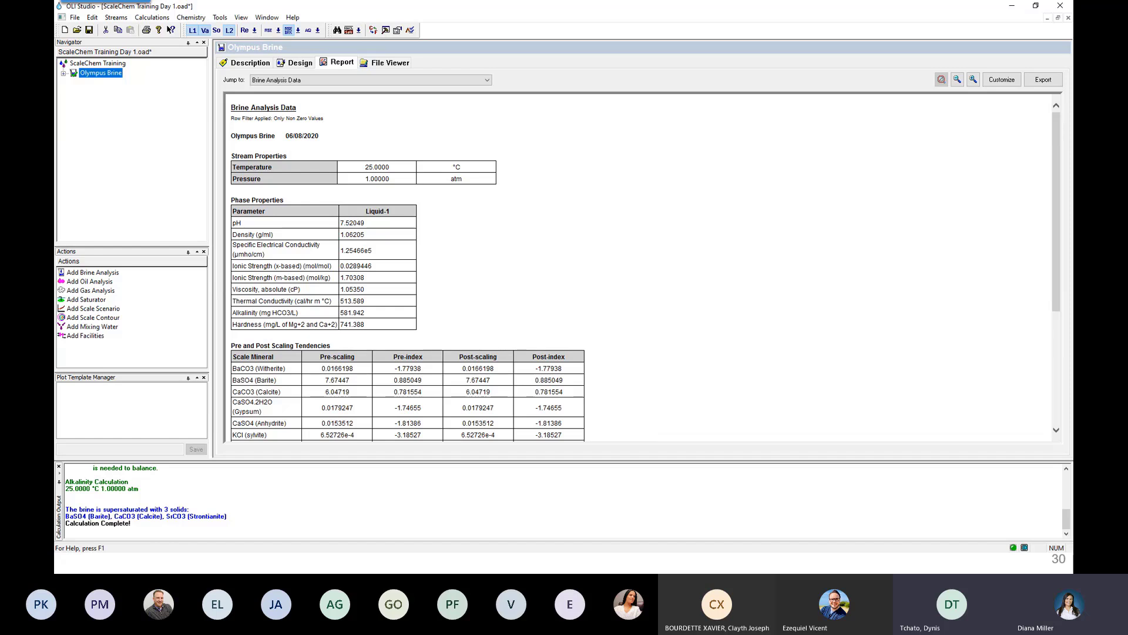
left_click(592, 259)
left_click(296, 64)
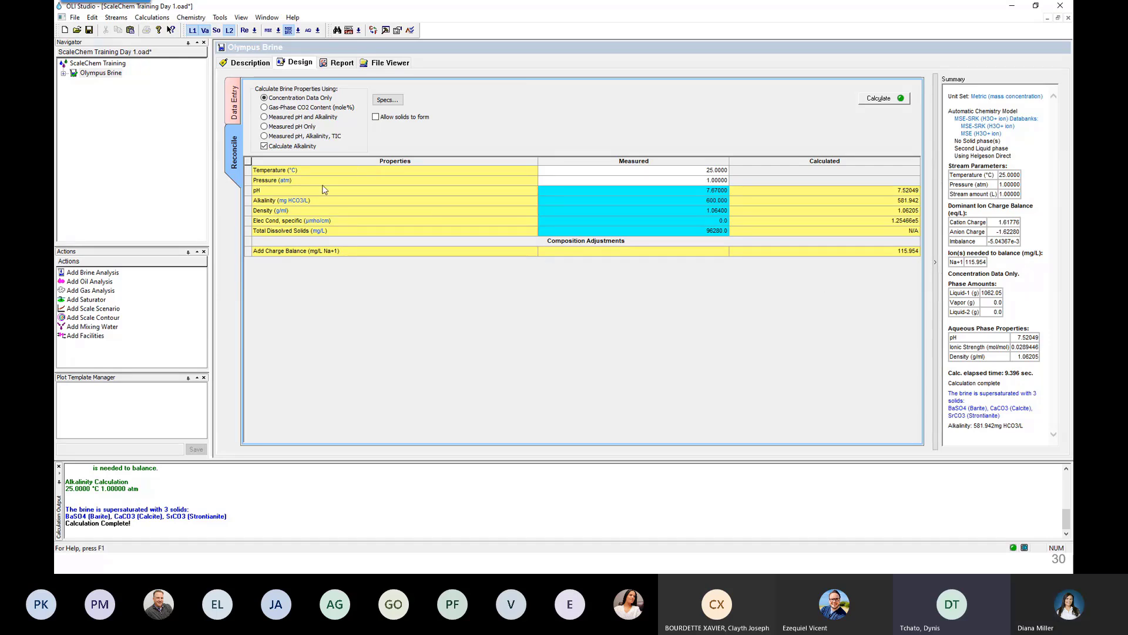
left_click(345, 67)
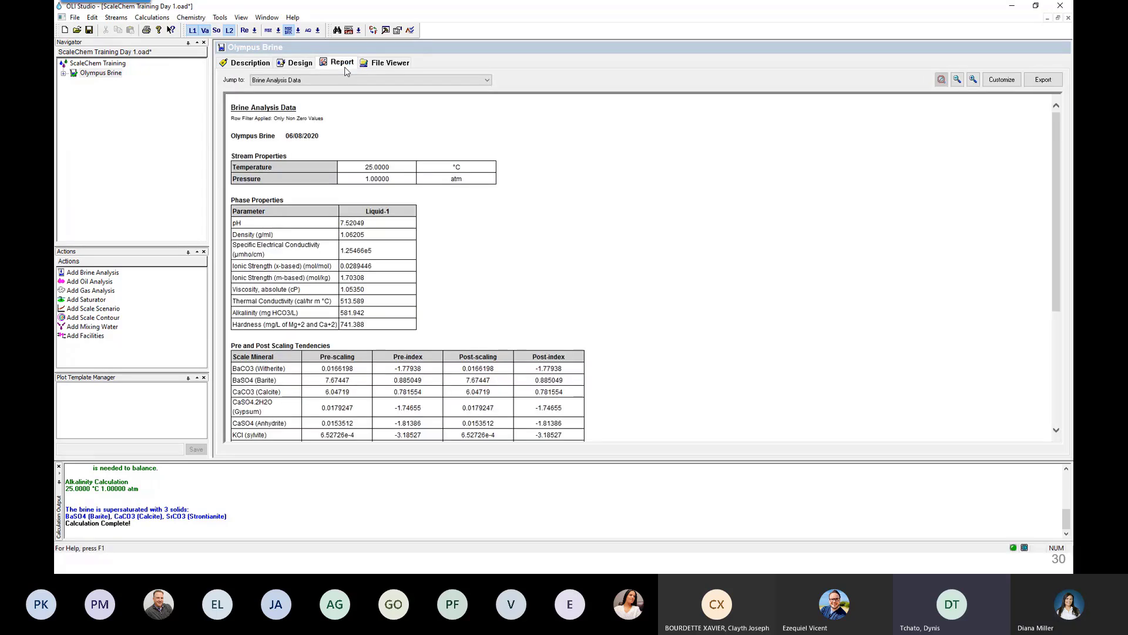
- Examine the pre-scaling tendencies of the supersaturated minerals barite, calcite and strontianite once more
scroll(414, 265, "down", 3)
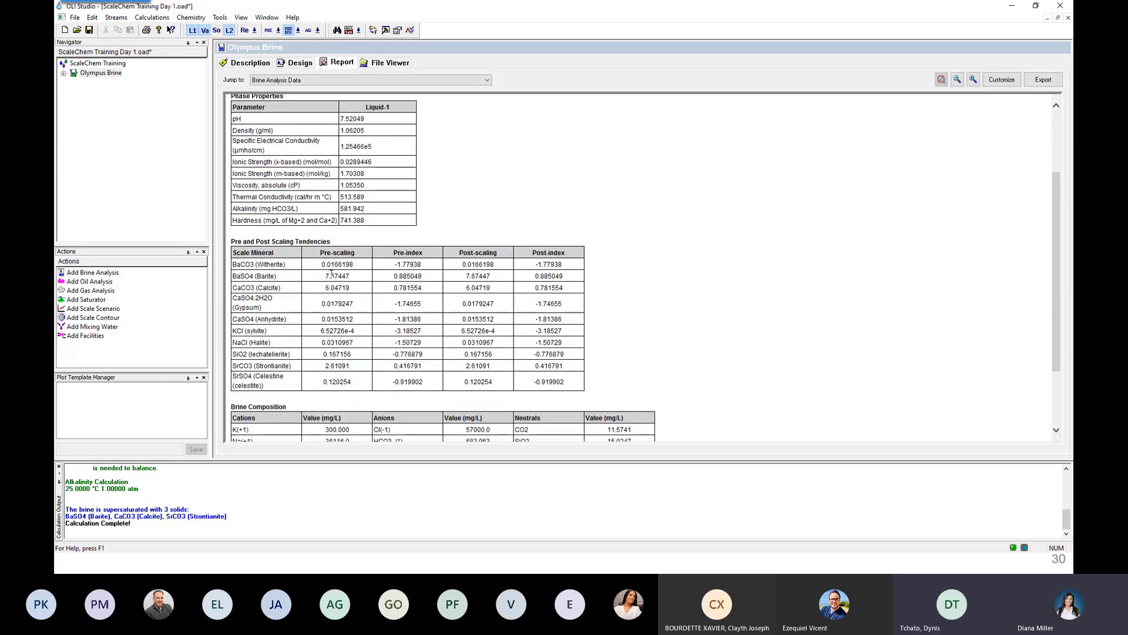
left_click_drag(324, 275, 358, 285)
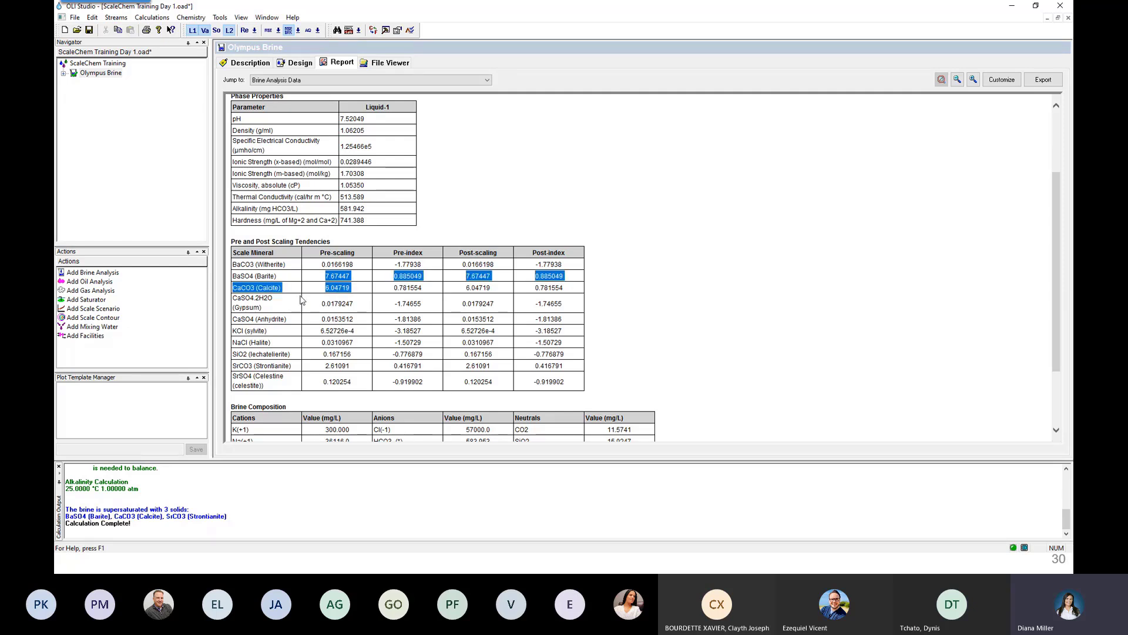
left_click(628, 269)
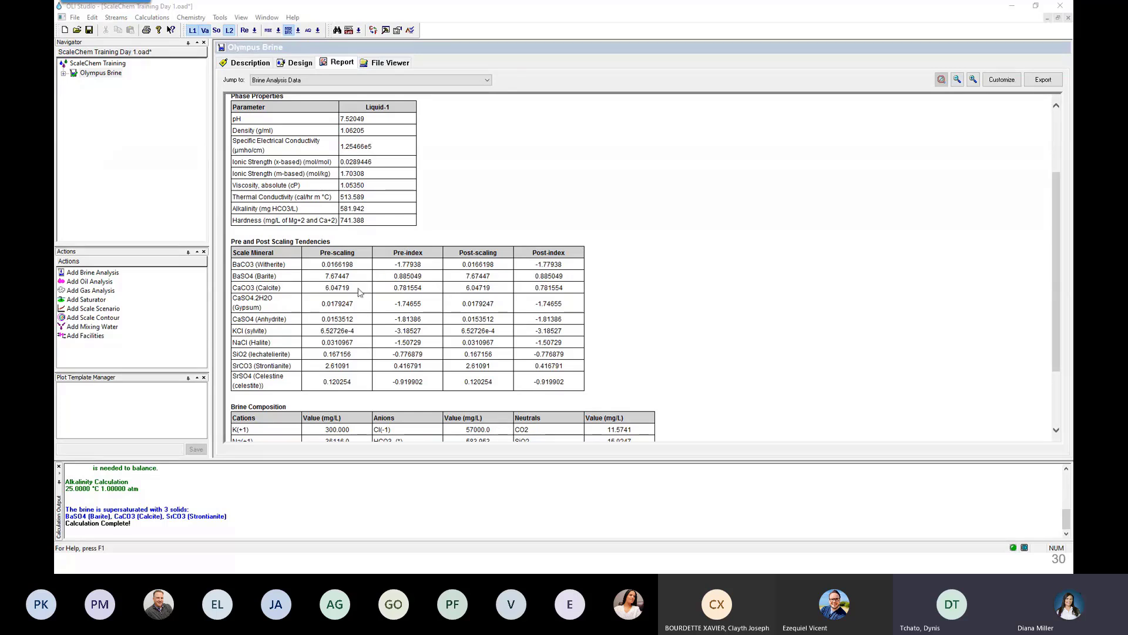
left_click_drag(360, 292, 241, 281)
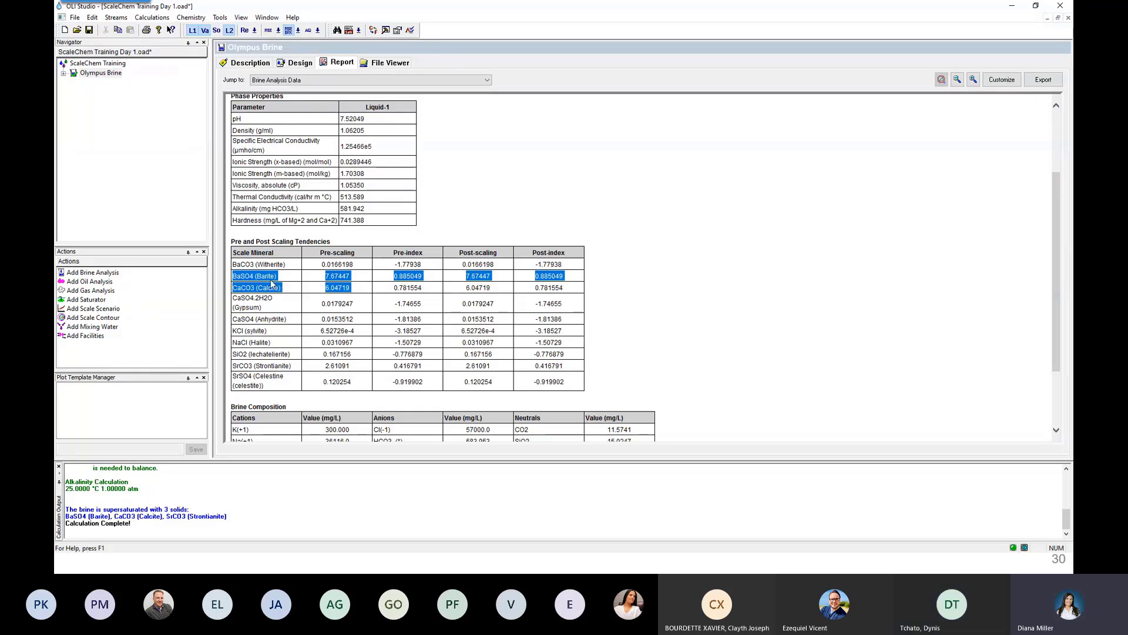
left_click(428, 376)
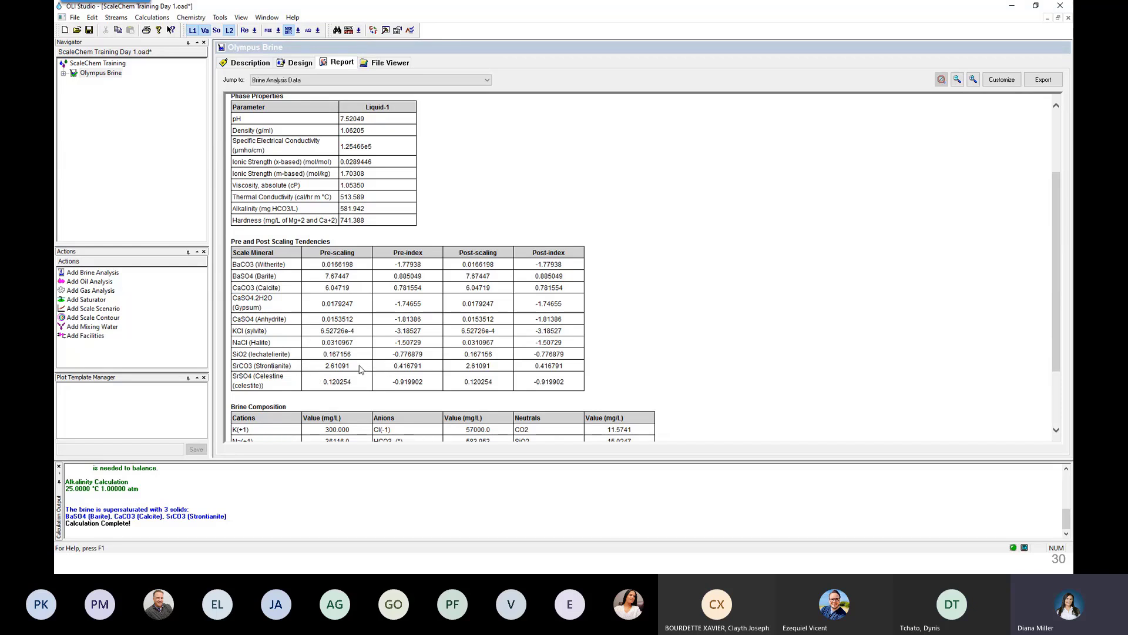
left_click_drag(361, 368, 263, 366)
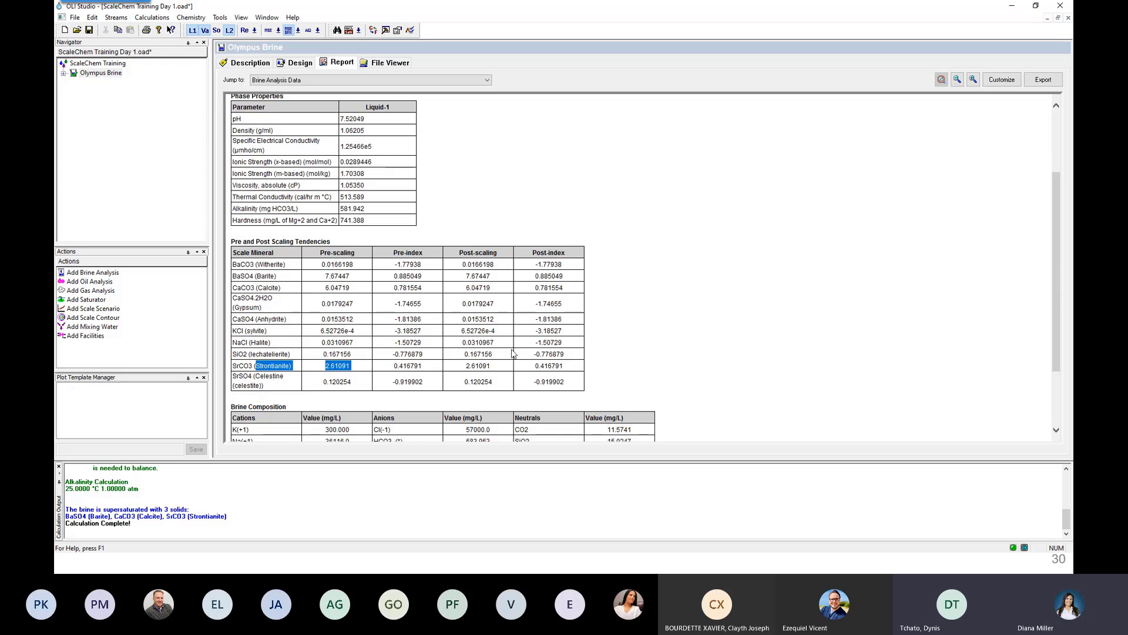
left_click(143, 113)
- Switch to the training slides and read the gas analysis data entry instructions, then return to OLI Studio
key("alt+Tab")
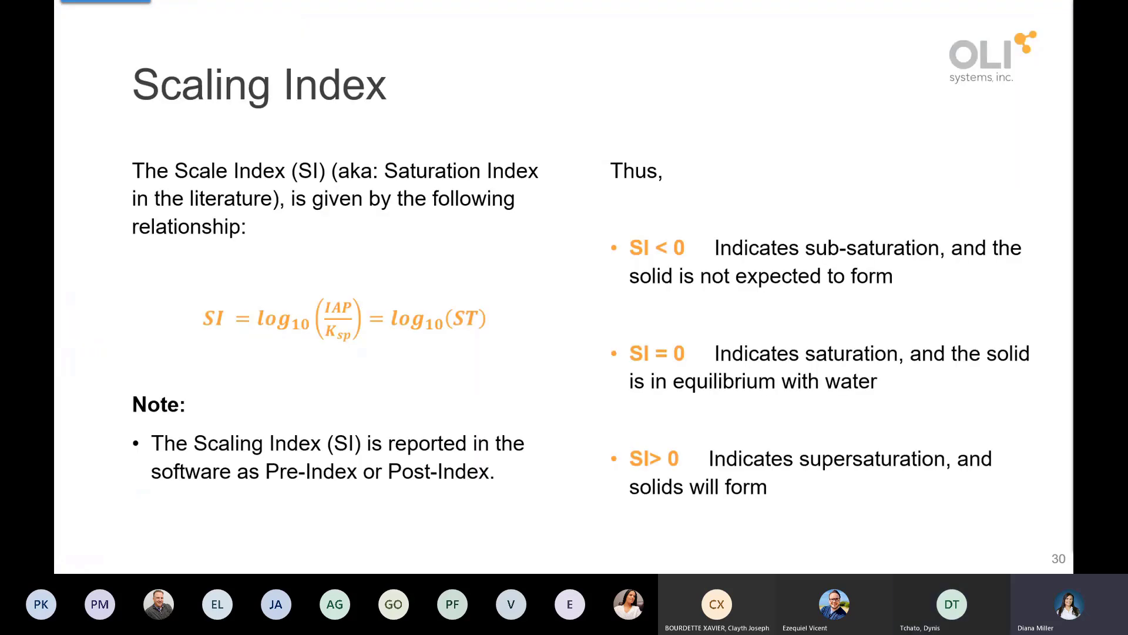
key("Right")
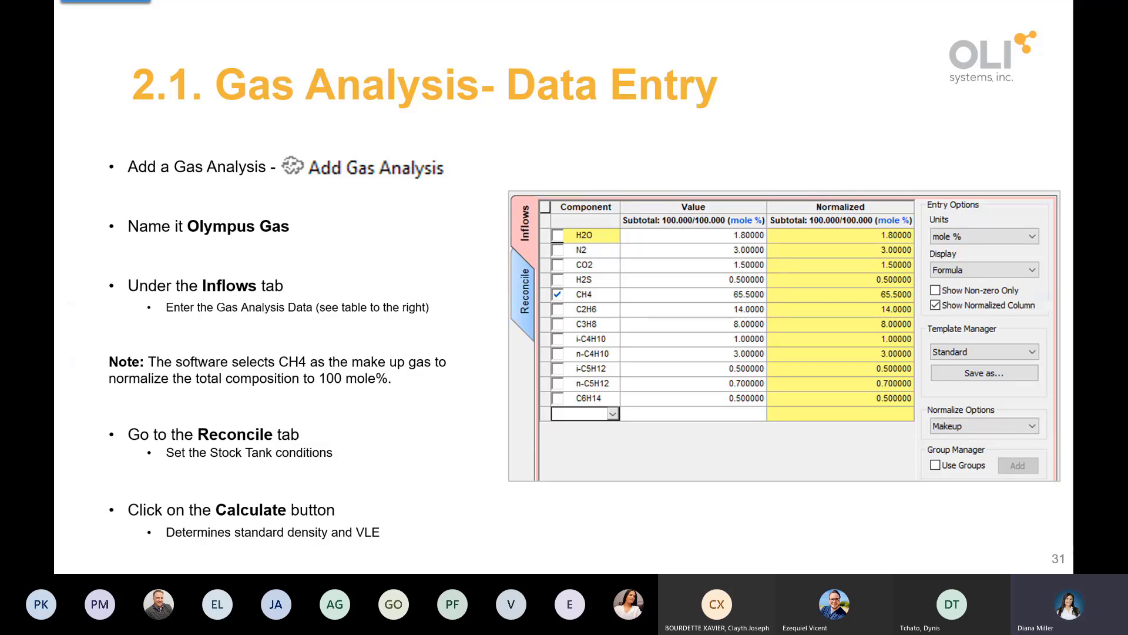
key("alt+Tab")
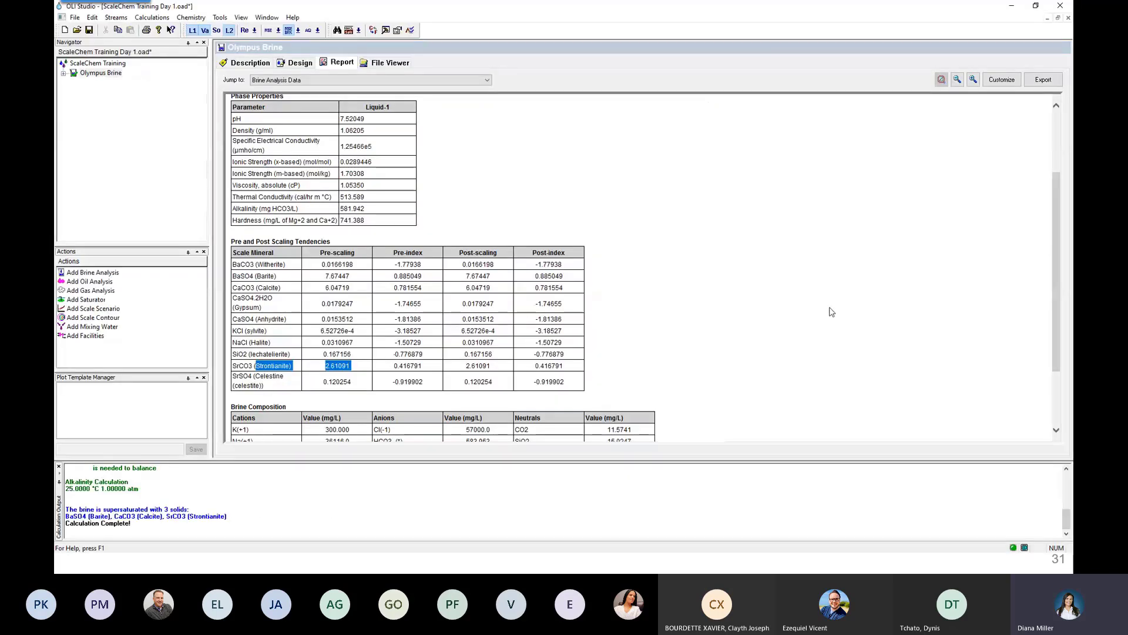
- Add a gas analysis to the ScaleChem project and name it Olympus Gas
left_click(302, 64)
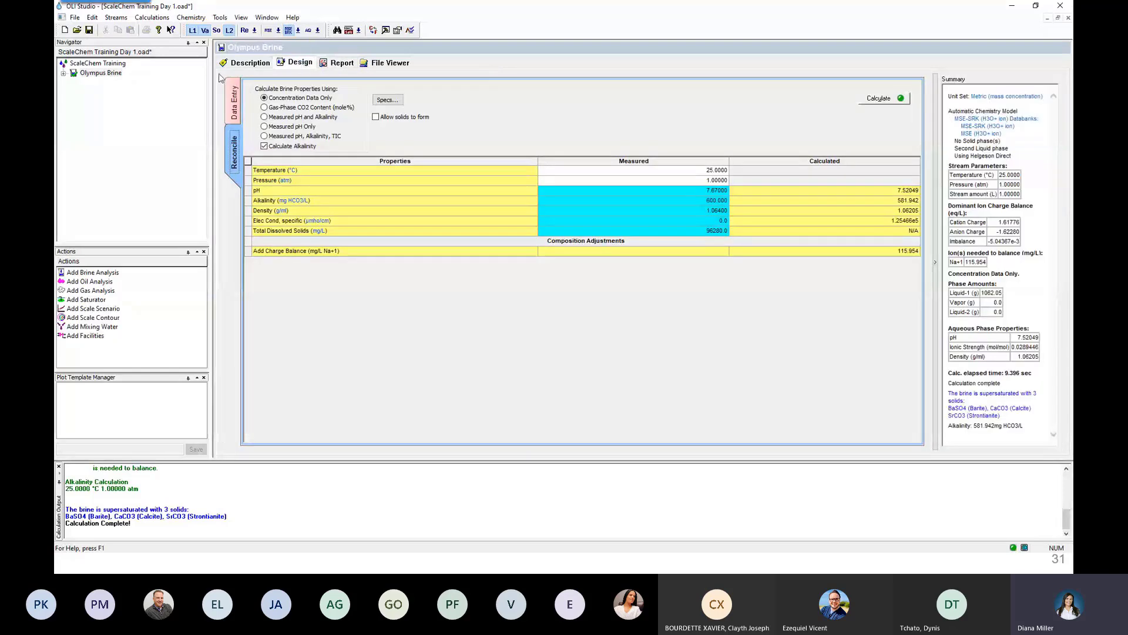
left_click(137, 117)
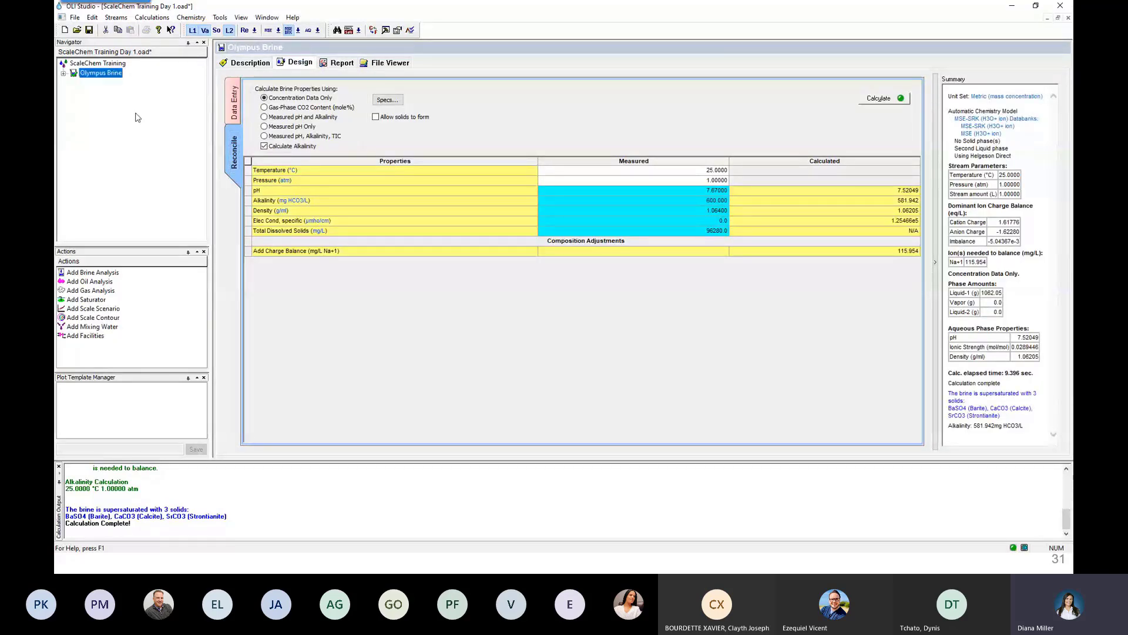
left_click(101, 292)
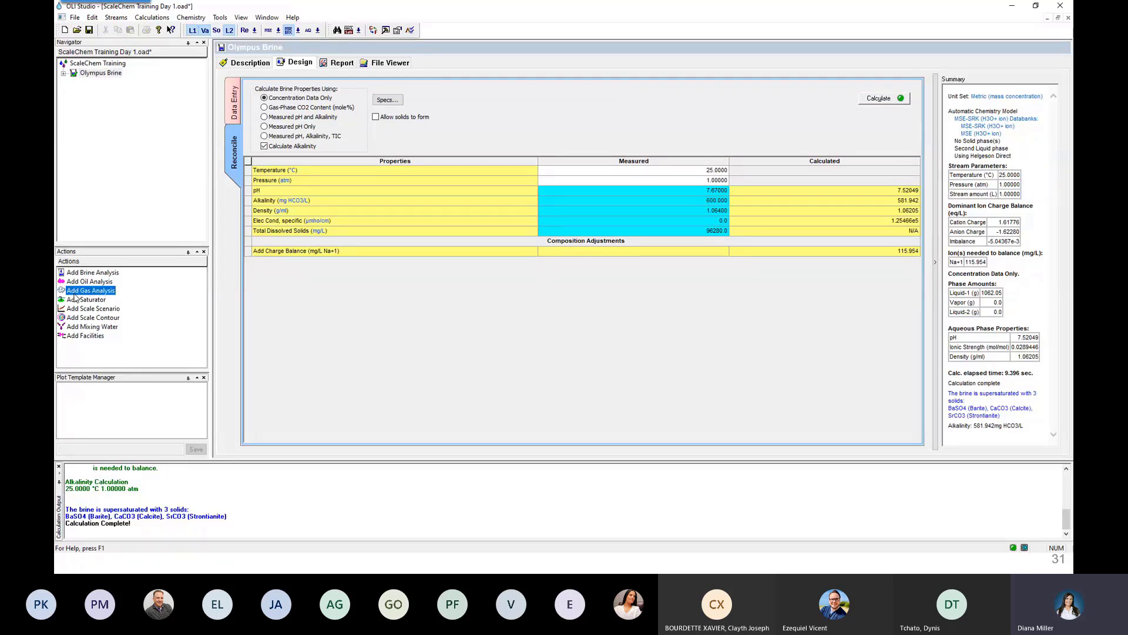
double_click(75, 291)
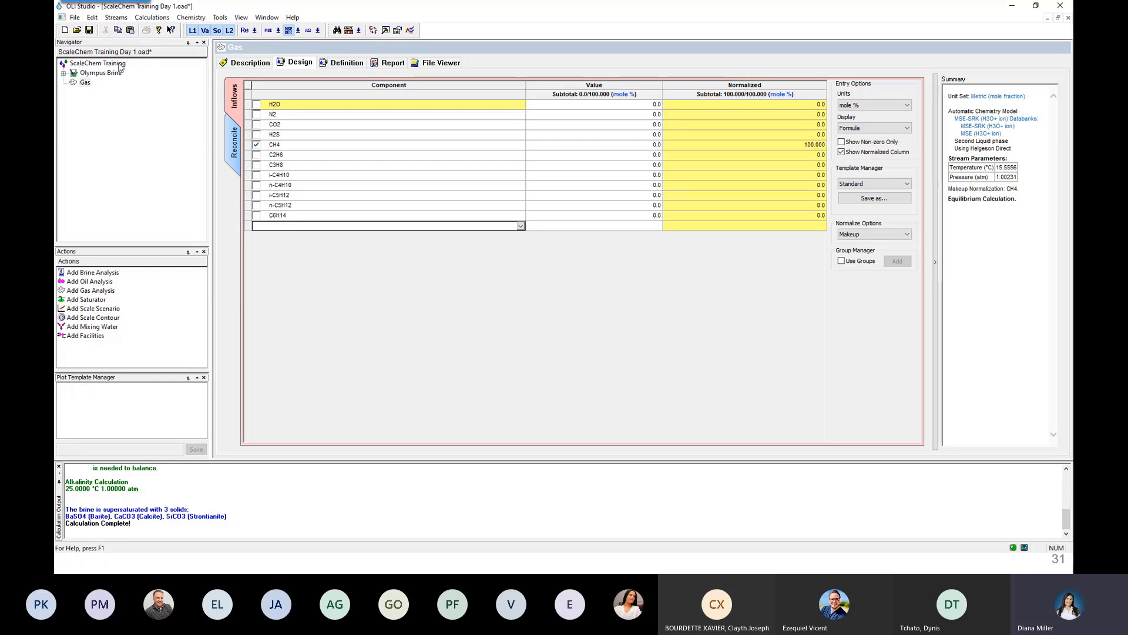
left_click(85, 83)
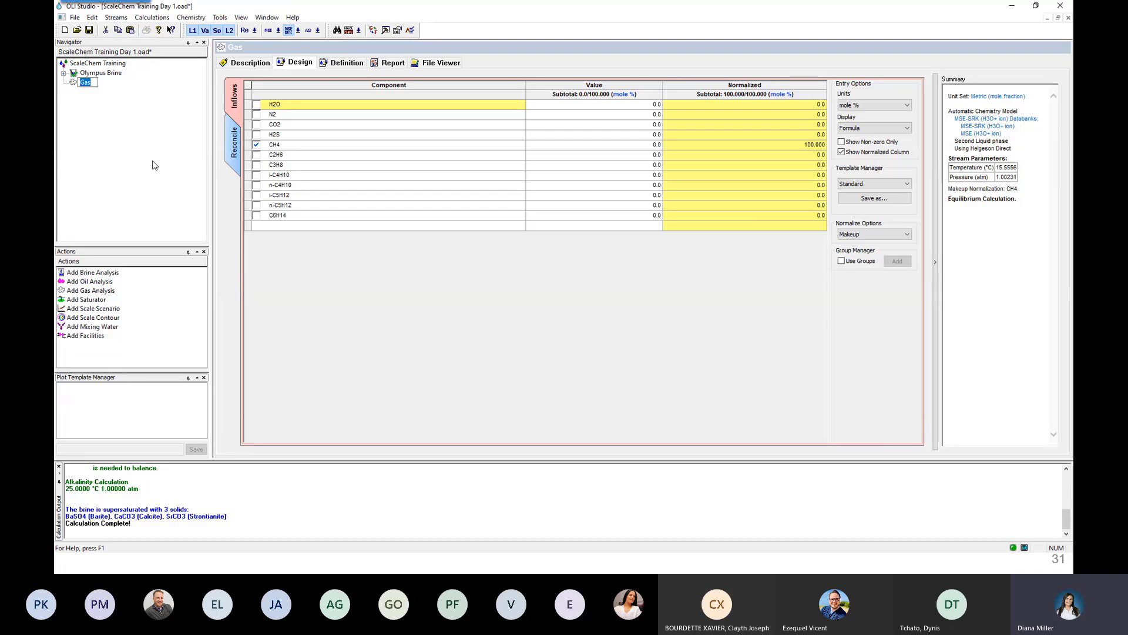
type("Olympus Gas")
key("Return")
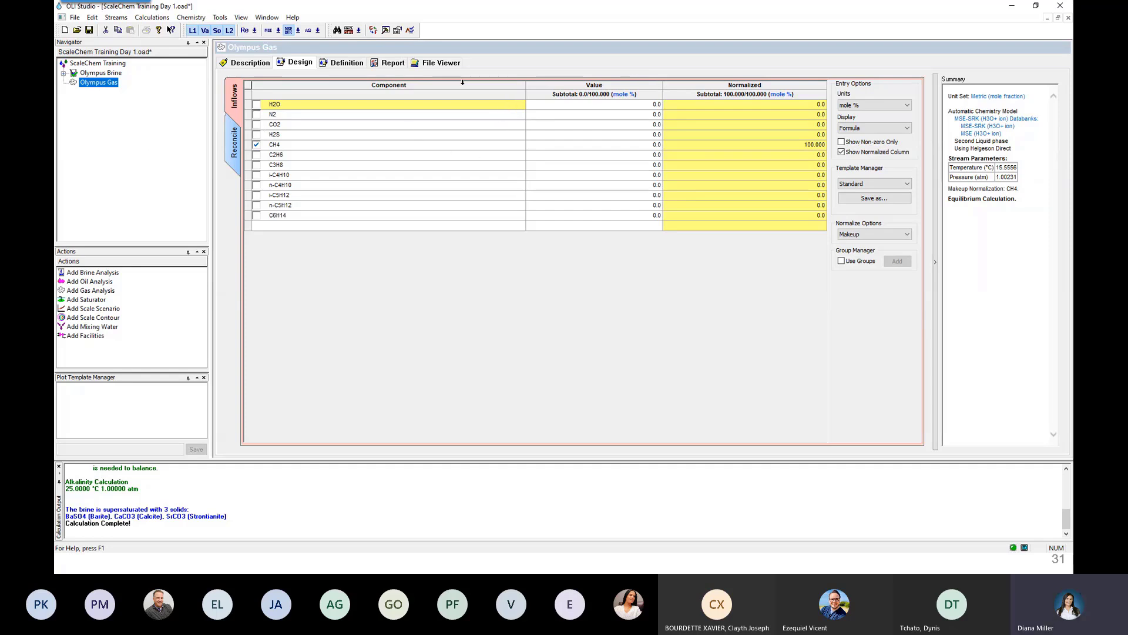
- Review the gas components in the inflow grid and keep Makeup as the normalization option
mouse_move(357, 178)
mouse_move(341, 157)
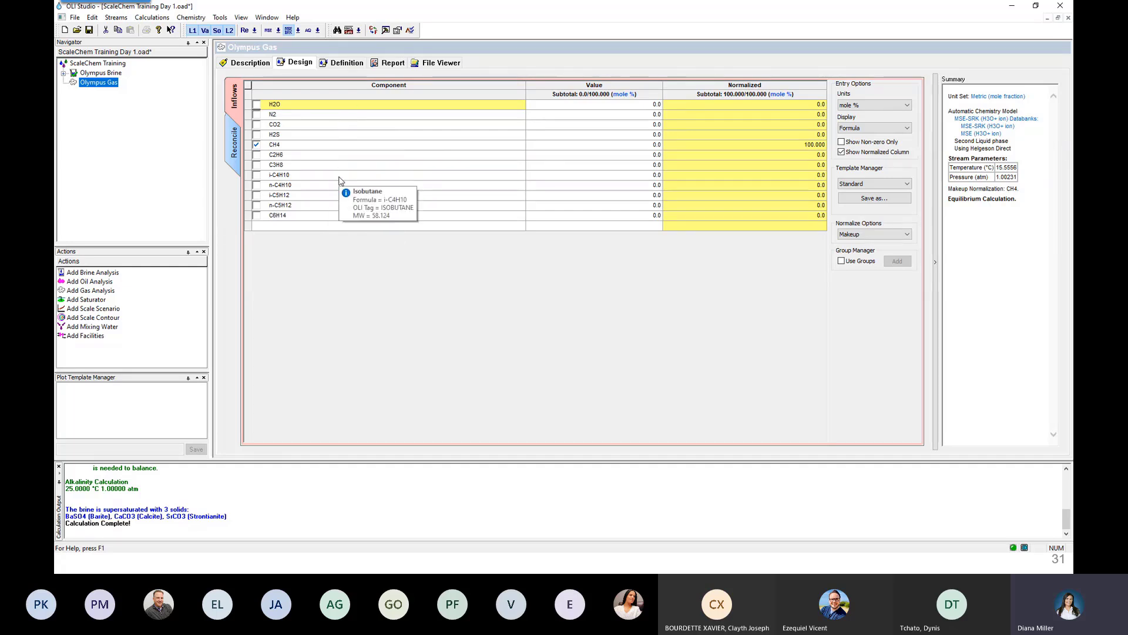
mouse_move(284, 220)
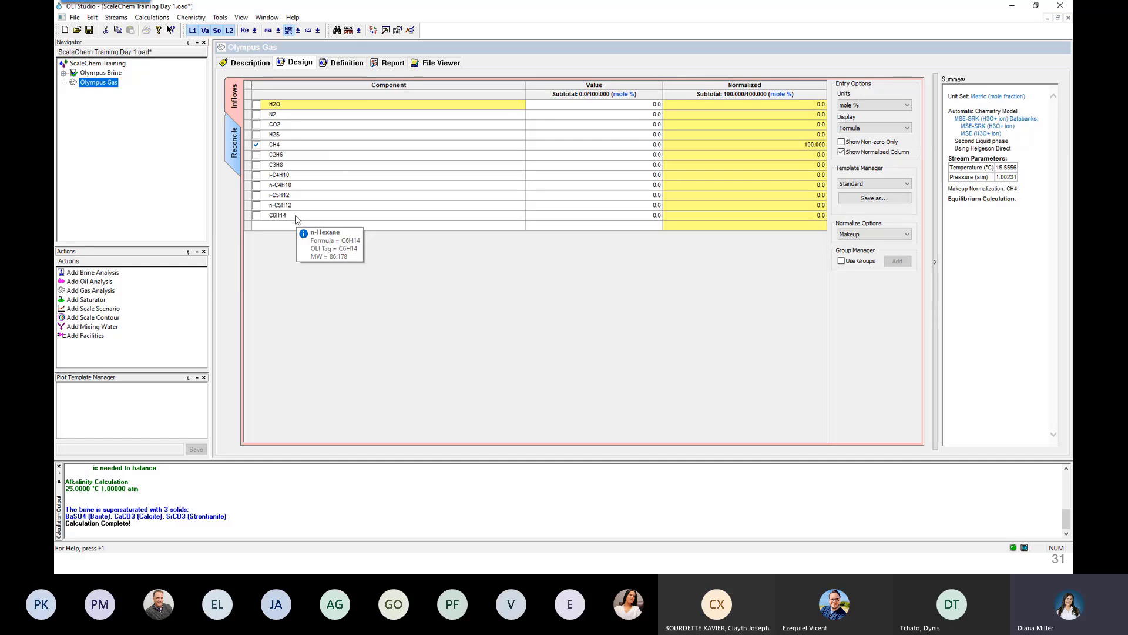
mouse_move(257, 148)
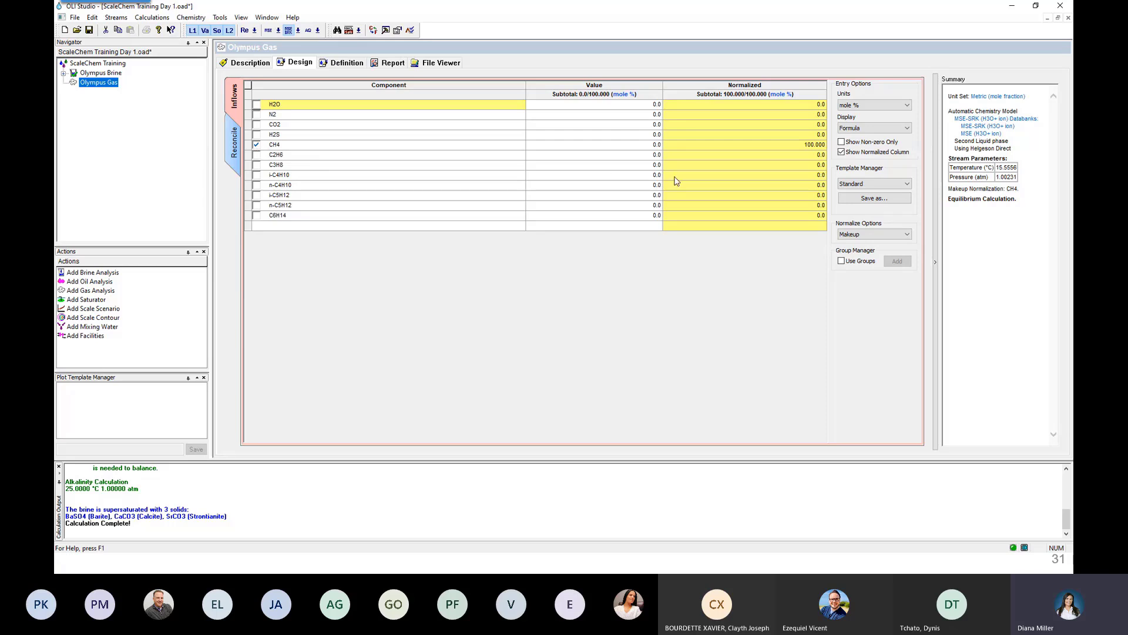
left_click(876, 235)
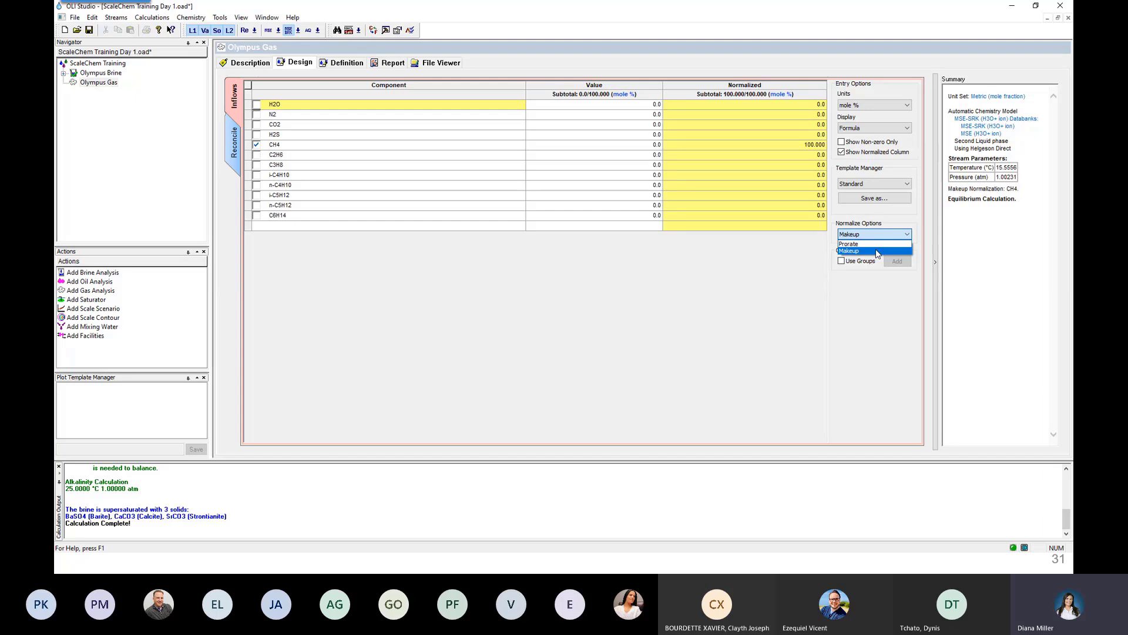
left_click(878, 251)
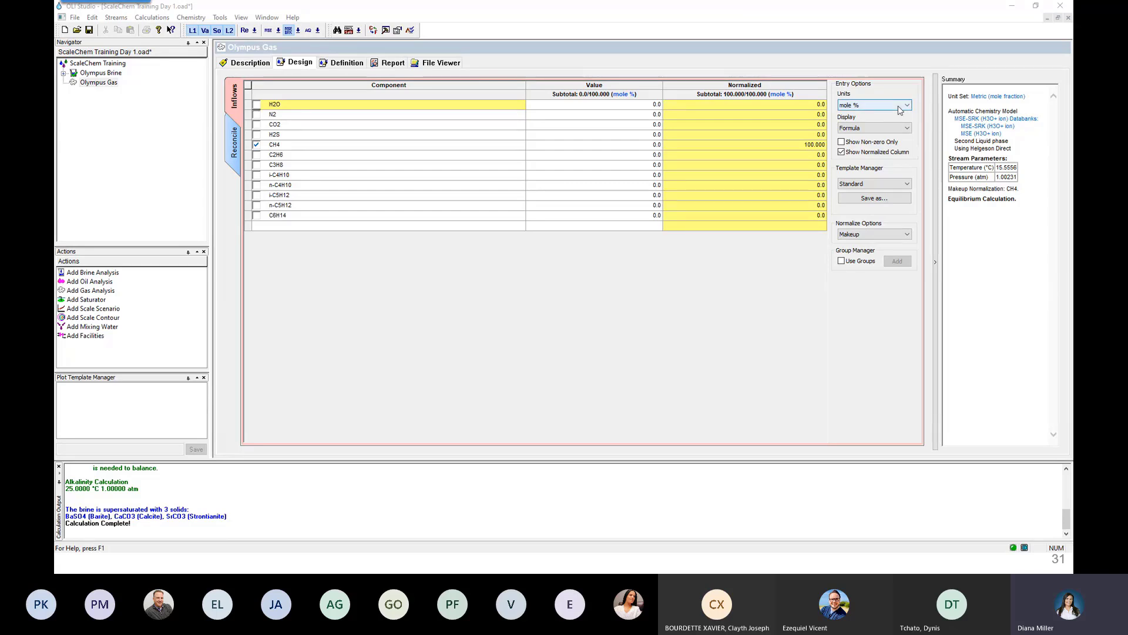
- Enter the non-hydrocarbon contents of Olympus Gas: H2O 1.8, N2 3, CO2 1.5 and H2S 0.5 mole %
left_click(609, 107)
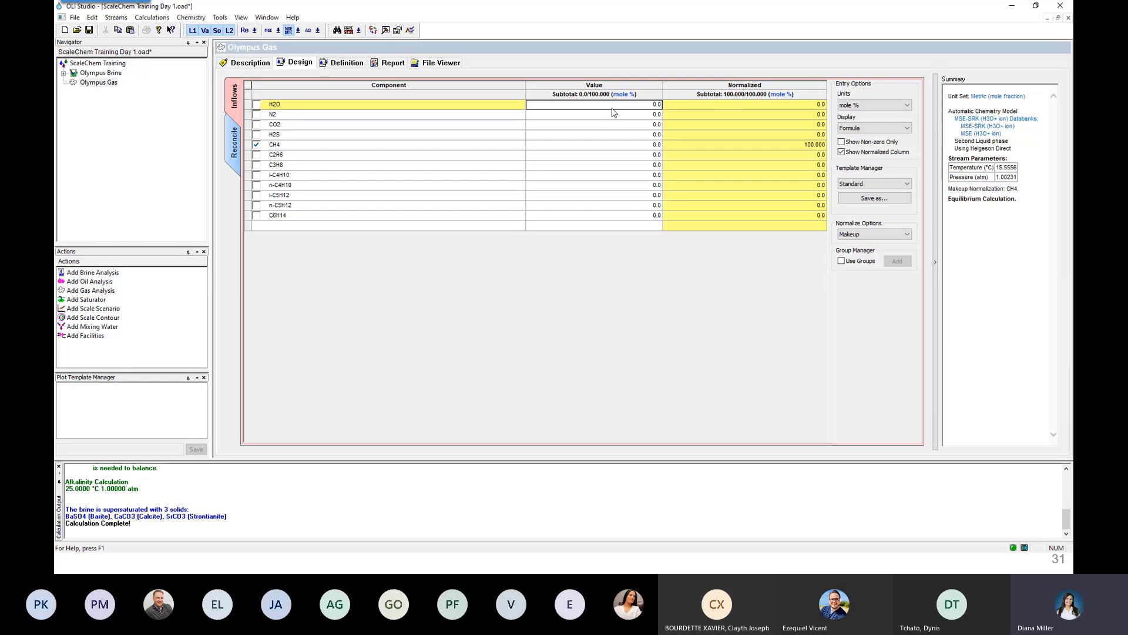
type("1")
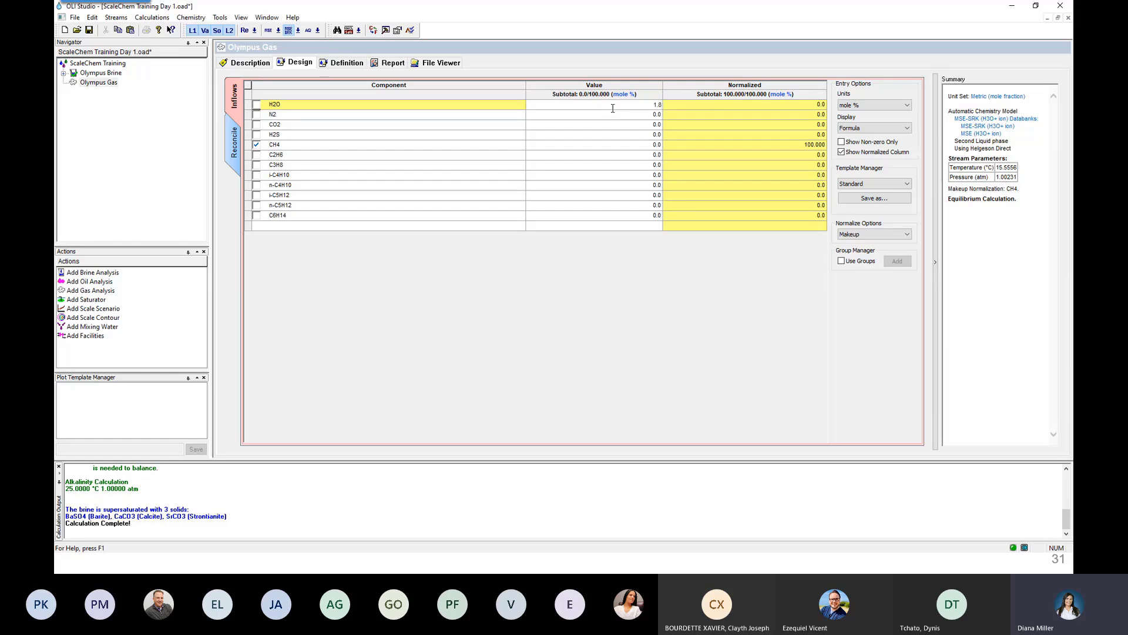
type(".8")
key("Return")
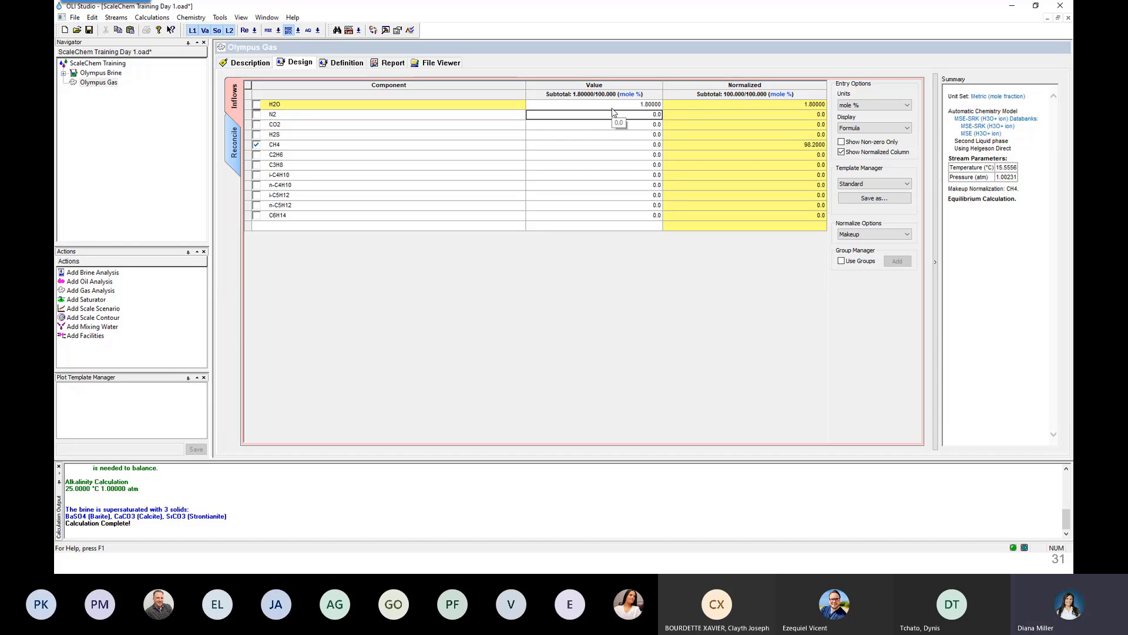
type("3")
key("Return")
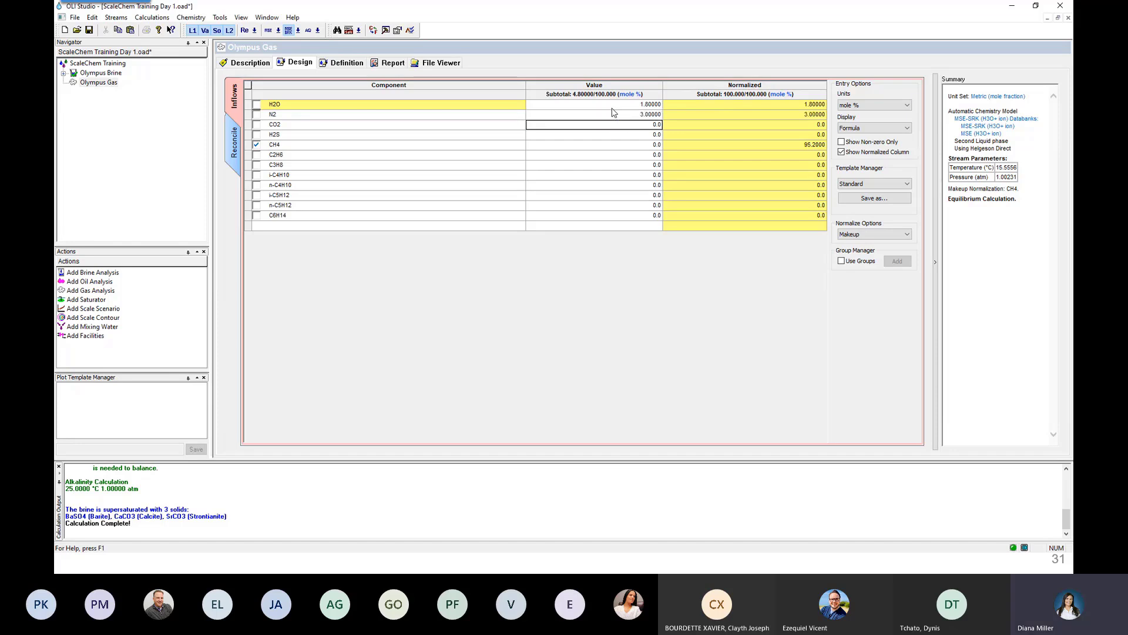
type("1.5")
key("Return")
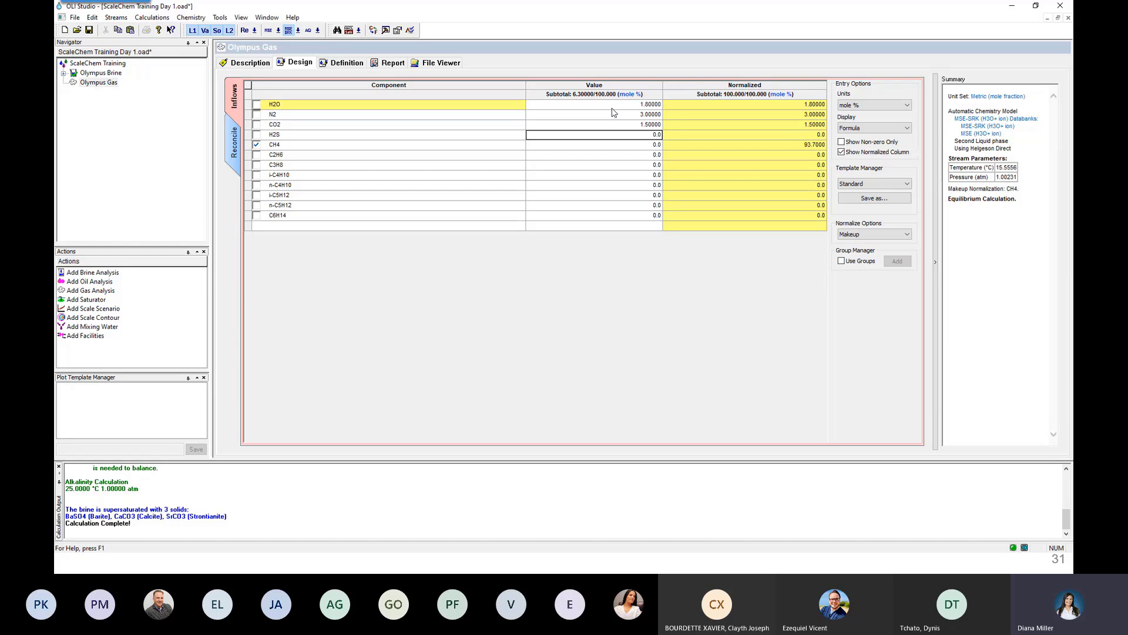
type("0.5")
key("Return")
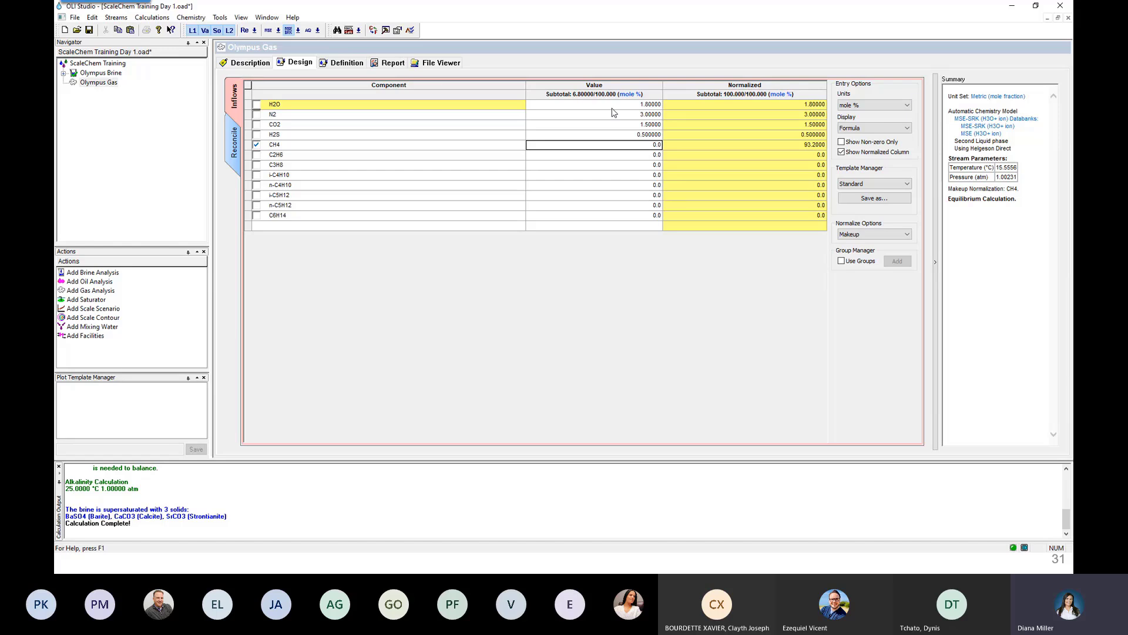
- Enter the light hydrocarbon contents: CH4 65.5, C2H6 14 and C3H8 8 mole %
type("65.5")
key("Return")
type("14")
key("Return")
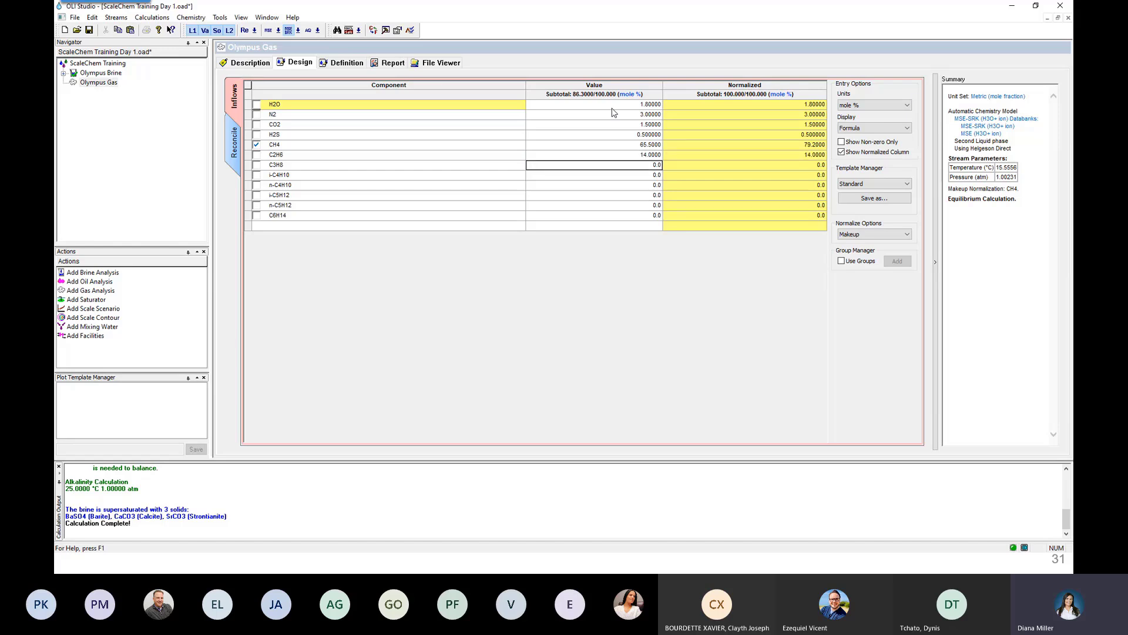
type("8")
key("Return")
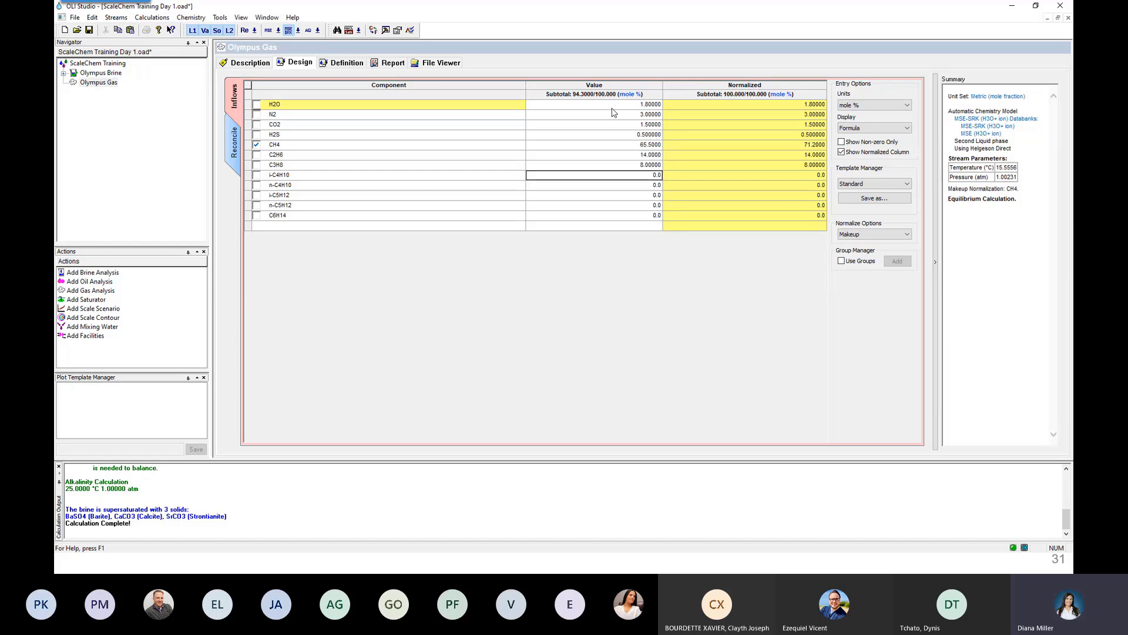
- Enter the heavier hydrocarbon contents: i-C4H10 1, n-C4H10 3, i-C5H12 0.5, n-C5H12 0.7 and C6H14 0.5 mole %
type("1")
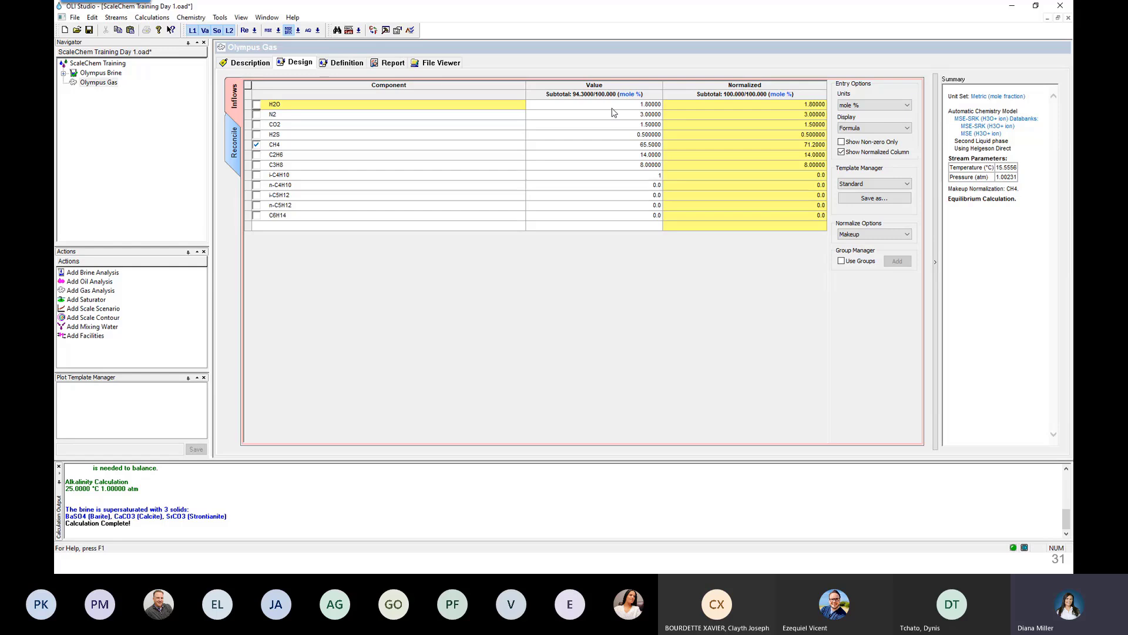
key("Return")
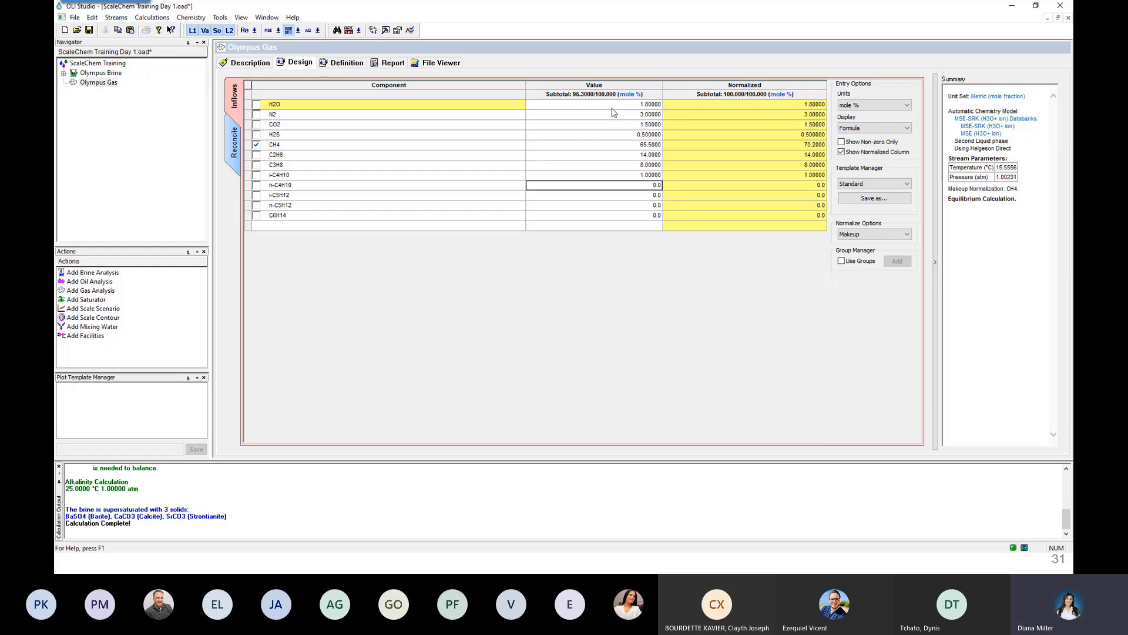
type("3")
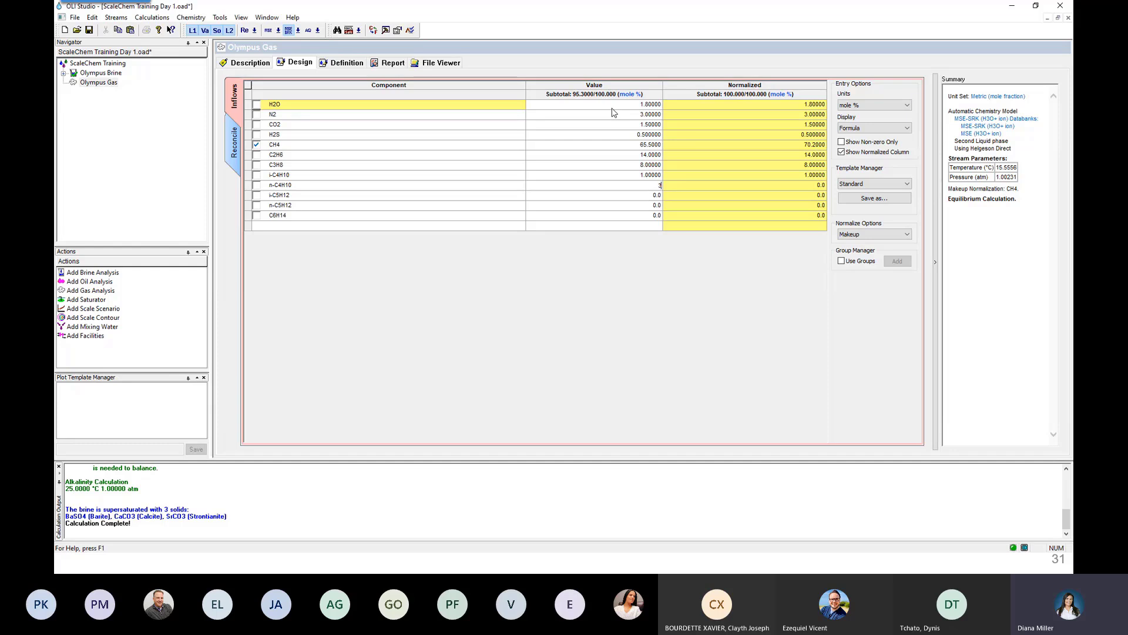
key("Return")
type("0.5")
key("Return")
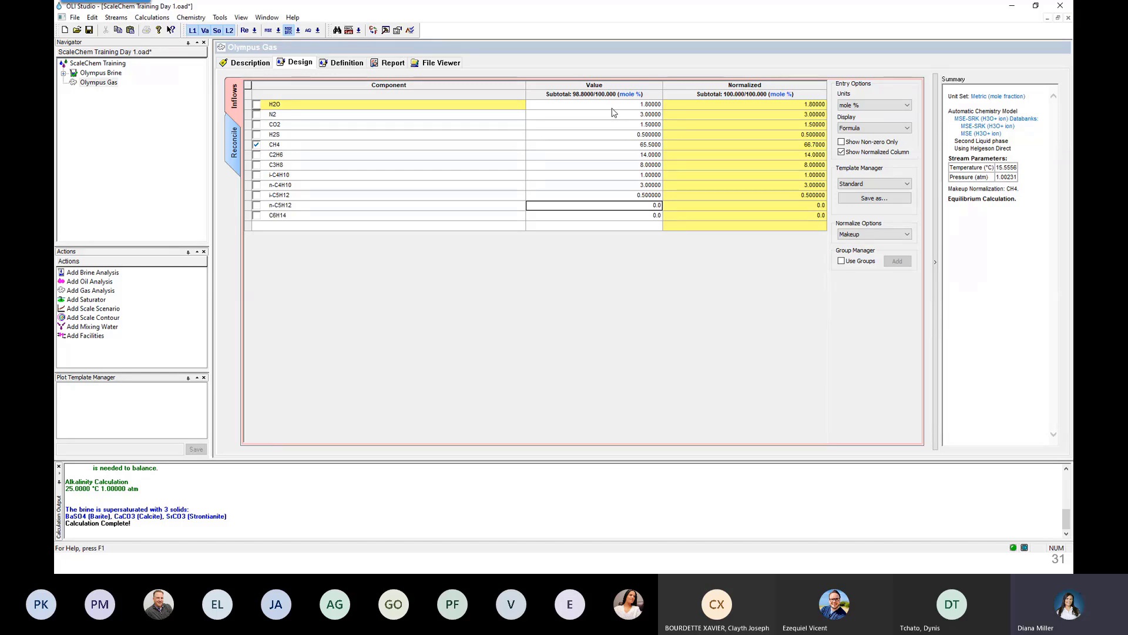
type("0.7")
key("Return")
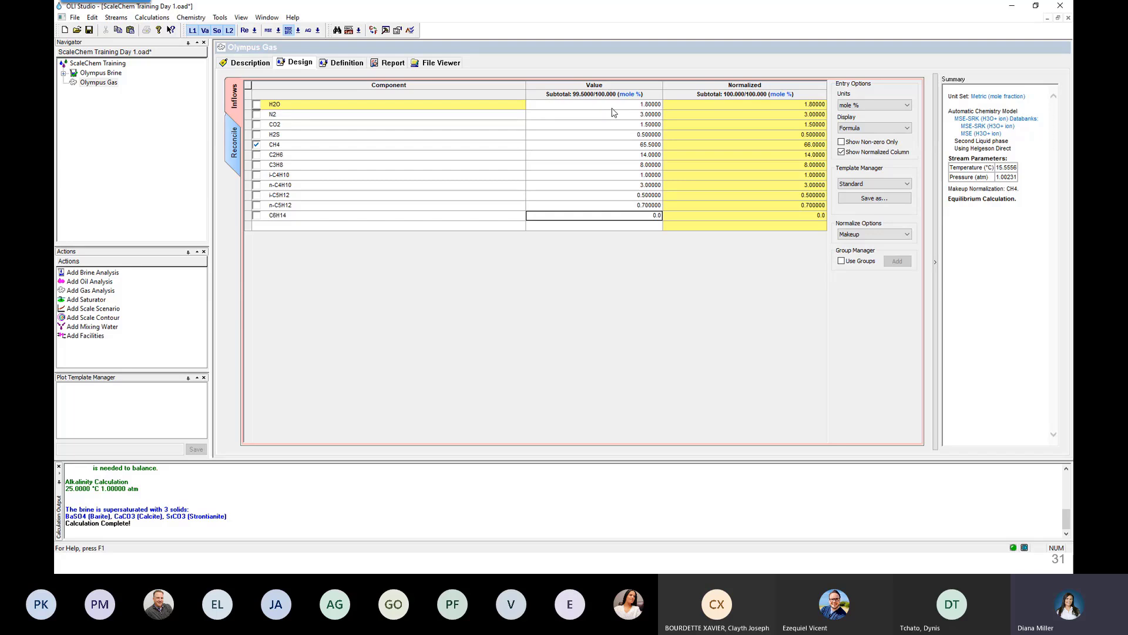
type("0")
key("Return")
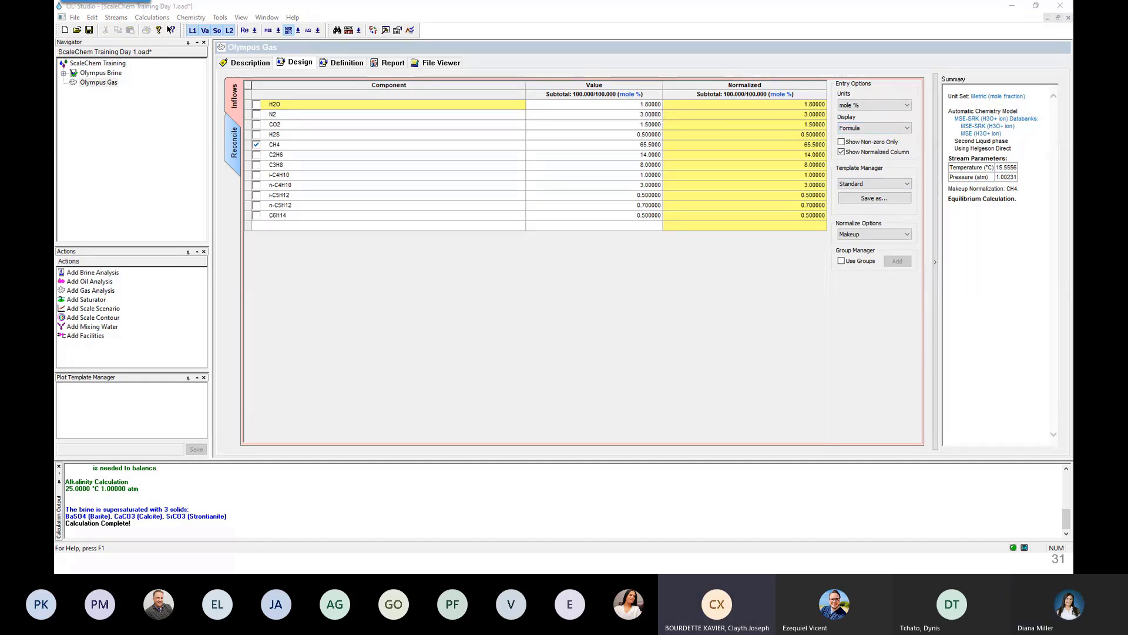
- Add heptane as an extra component of the Olympus Gas inflows
left_click(344, 226)
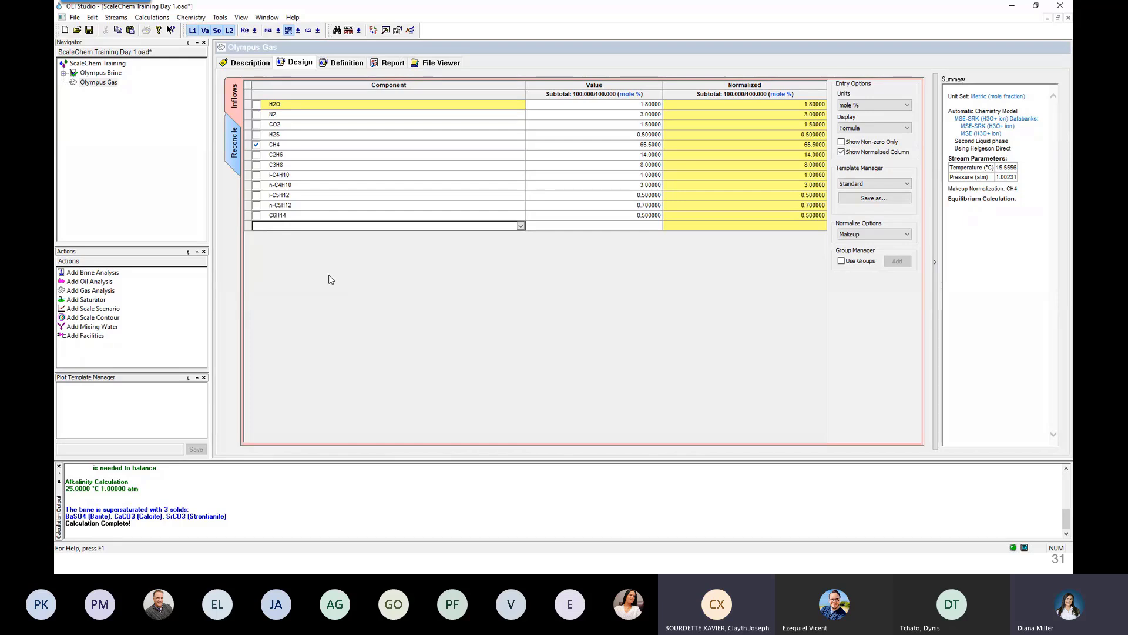
type("heptane")
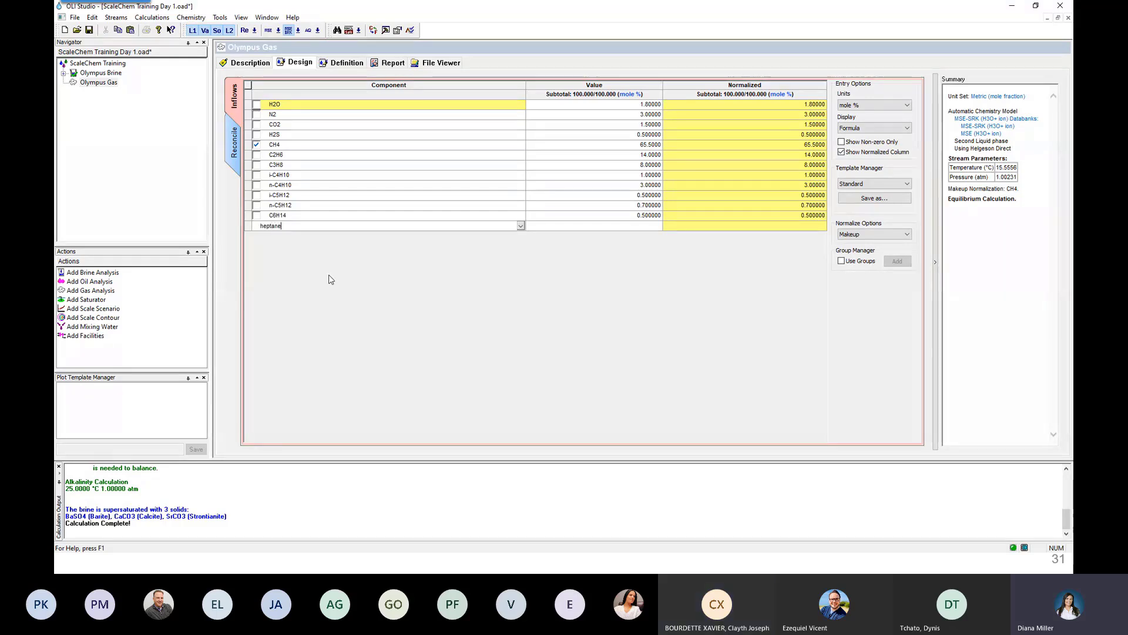
key("Return")
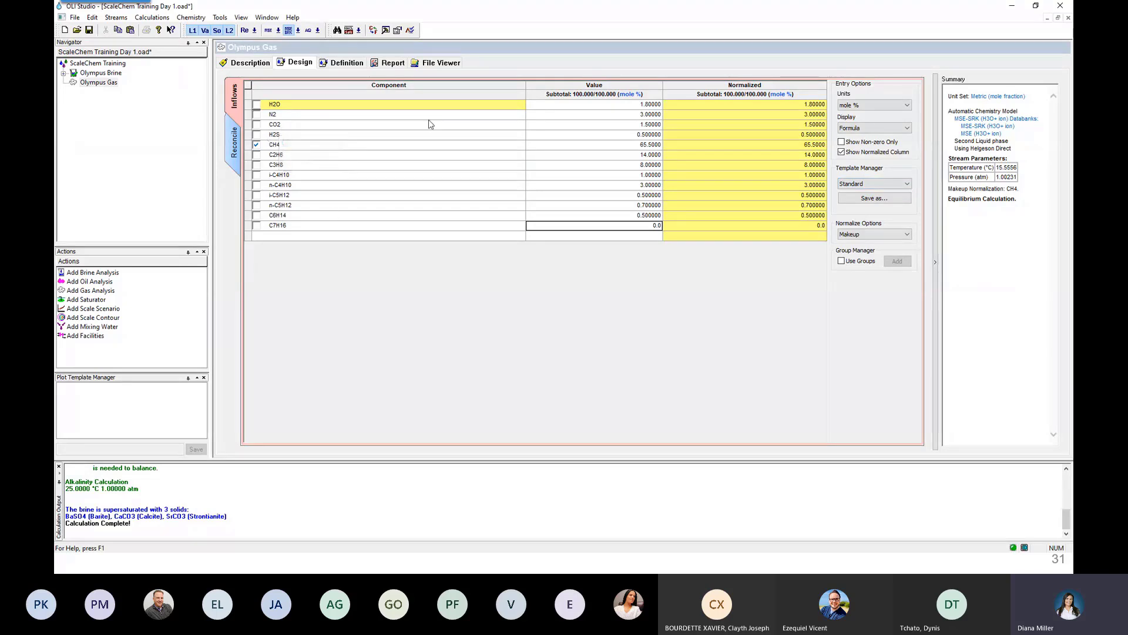
- Apply the Expanded component template and save it as a gas inflows template named My Gas template
mouse_move(426, 189)
left_click(880, 184)
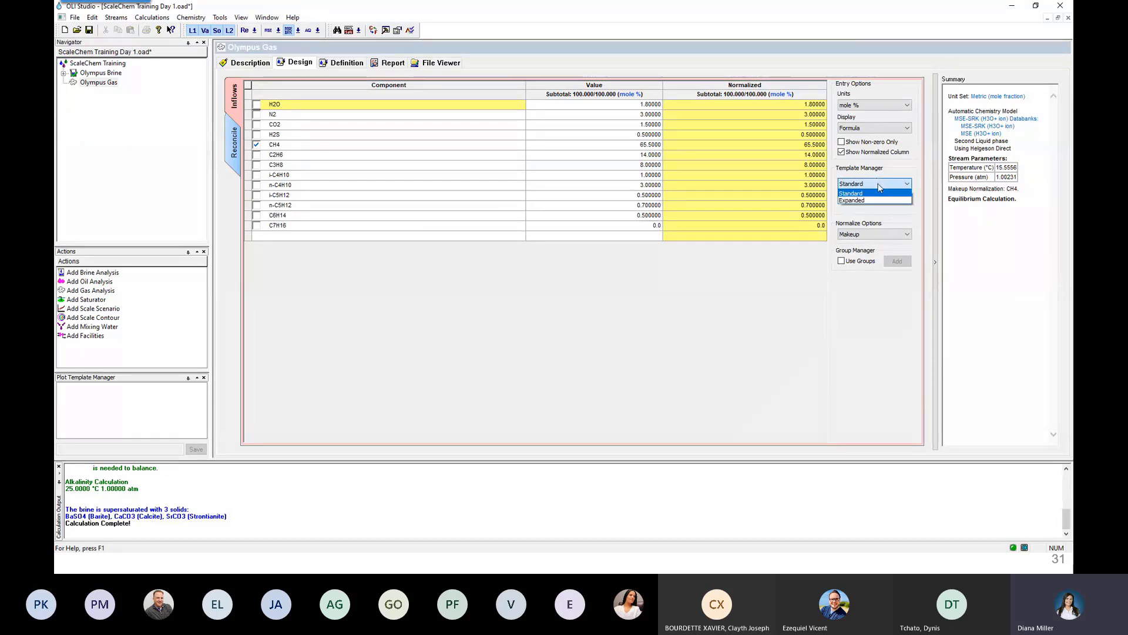
left_click(880, 201)
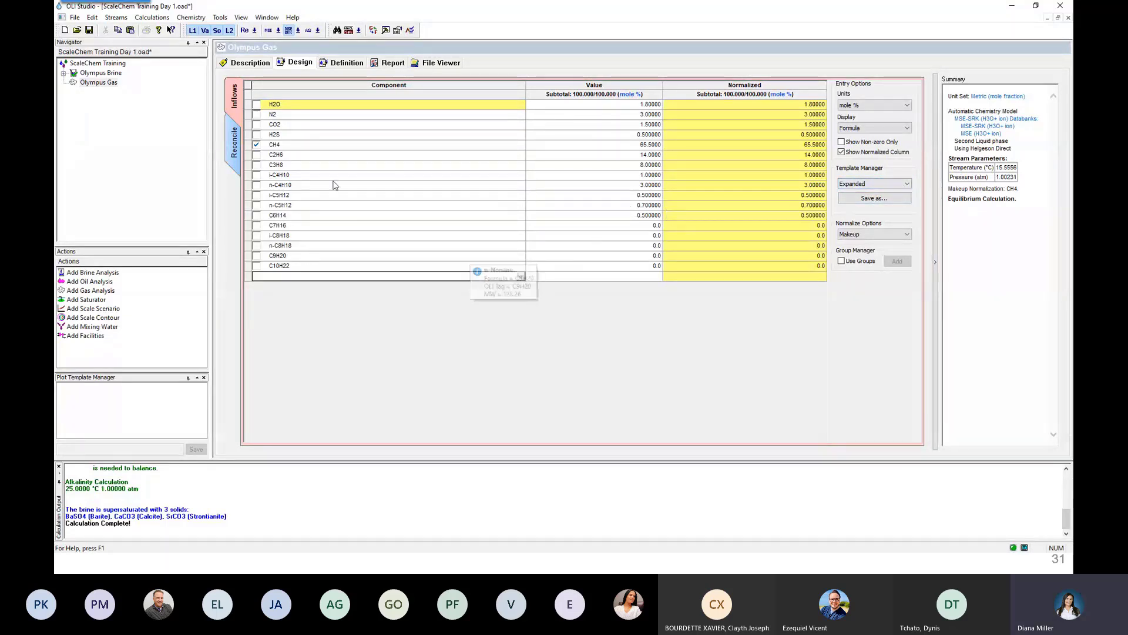
left_click(852, 199)
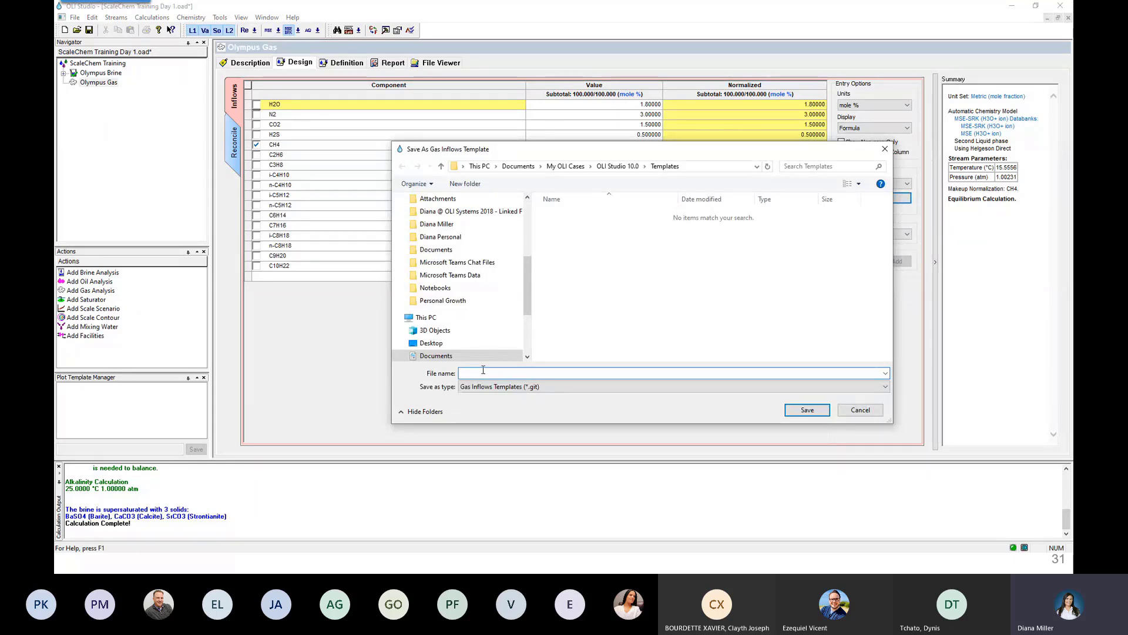
type("My template")
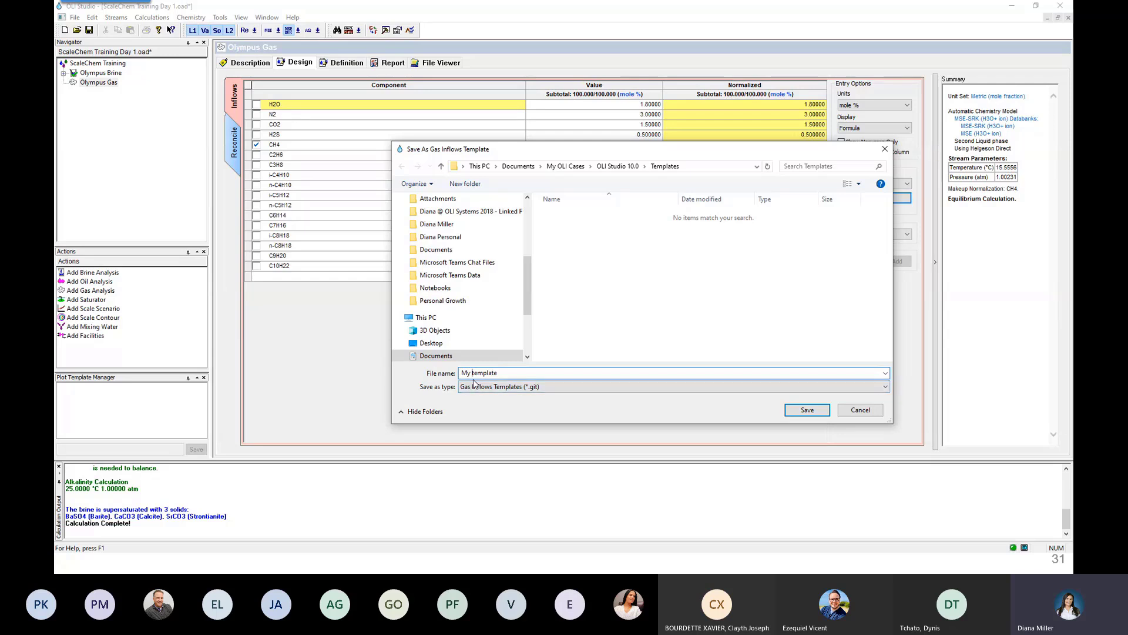
type("Gas")
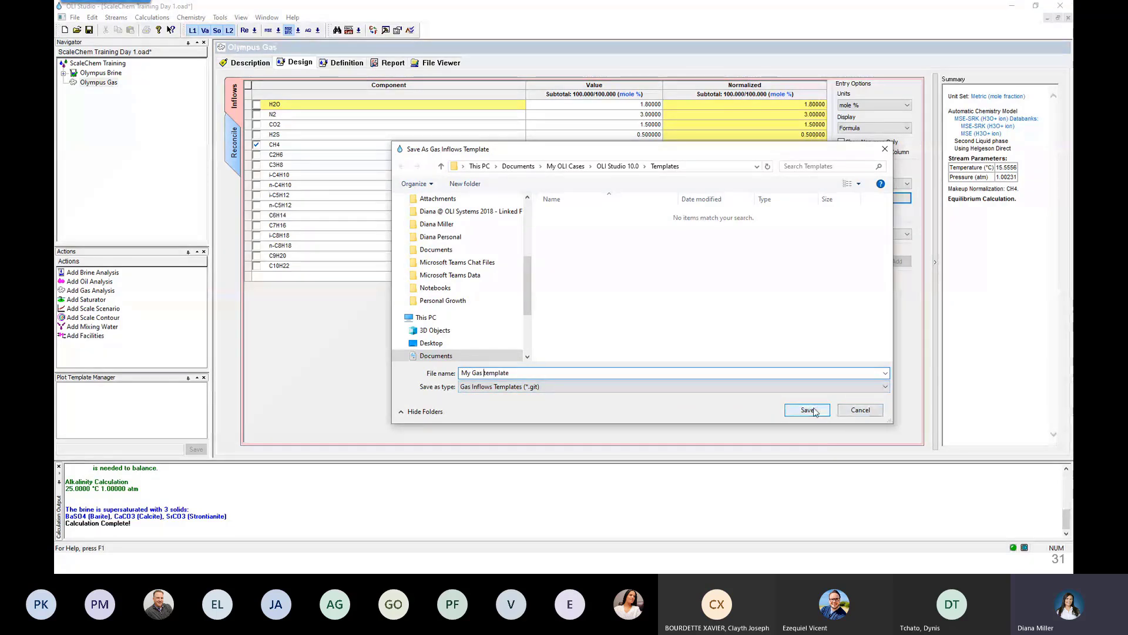
left_click(807, 410)
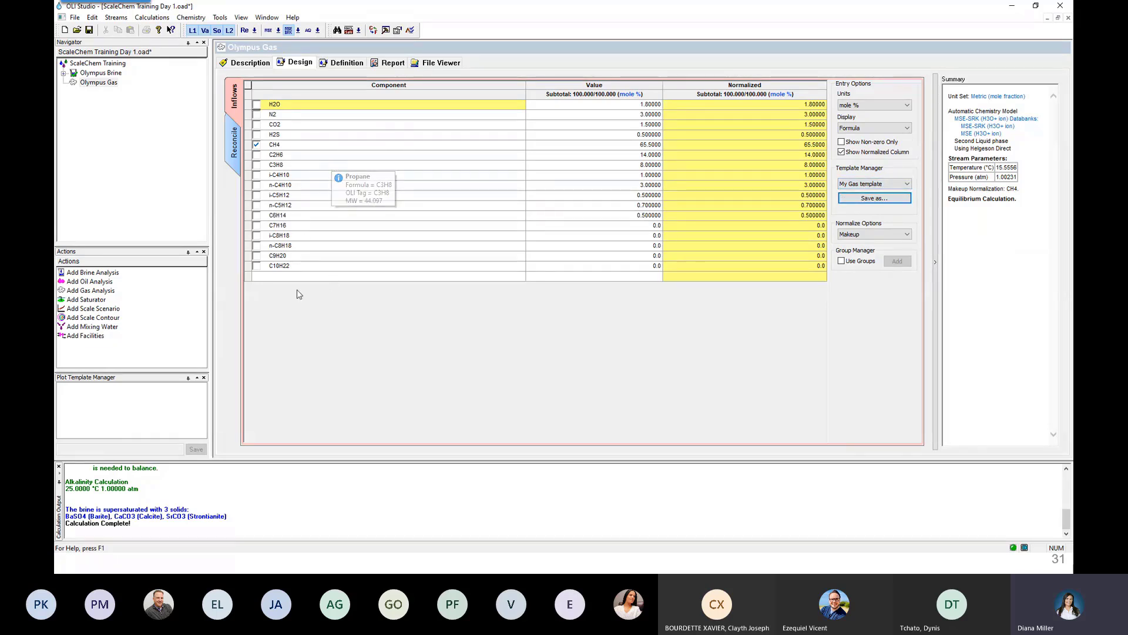
- Restore the Standard component template and calculate the reconciliation of Olympus Gas at the default temperature and pressure
left_click(885, 190)
left_click(875, 197)
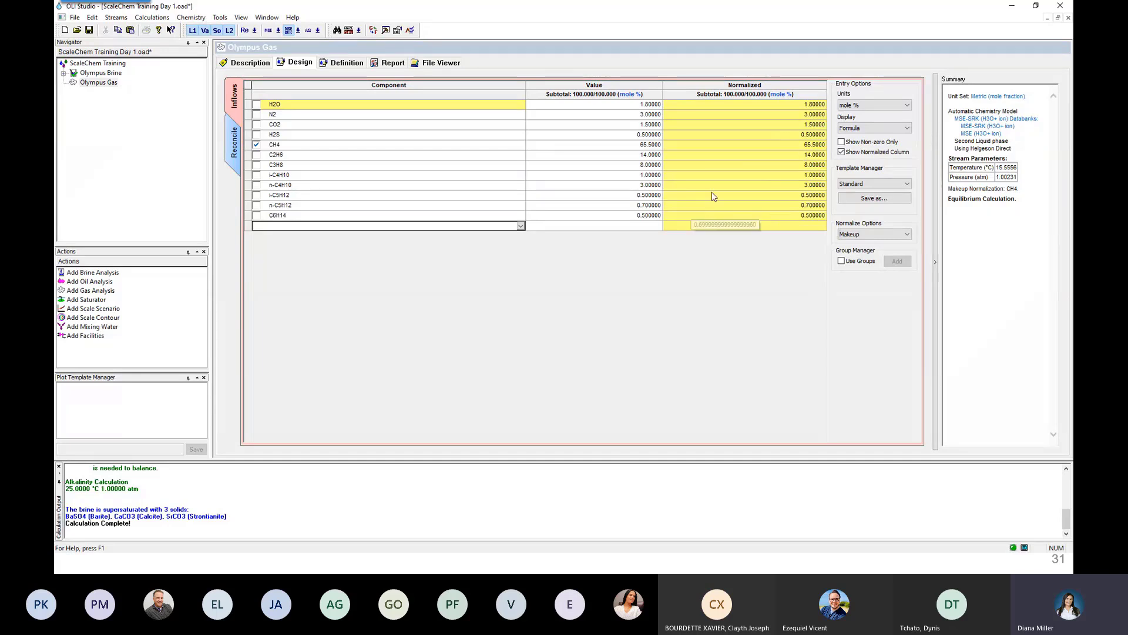
left_click(233, 150)
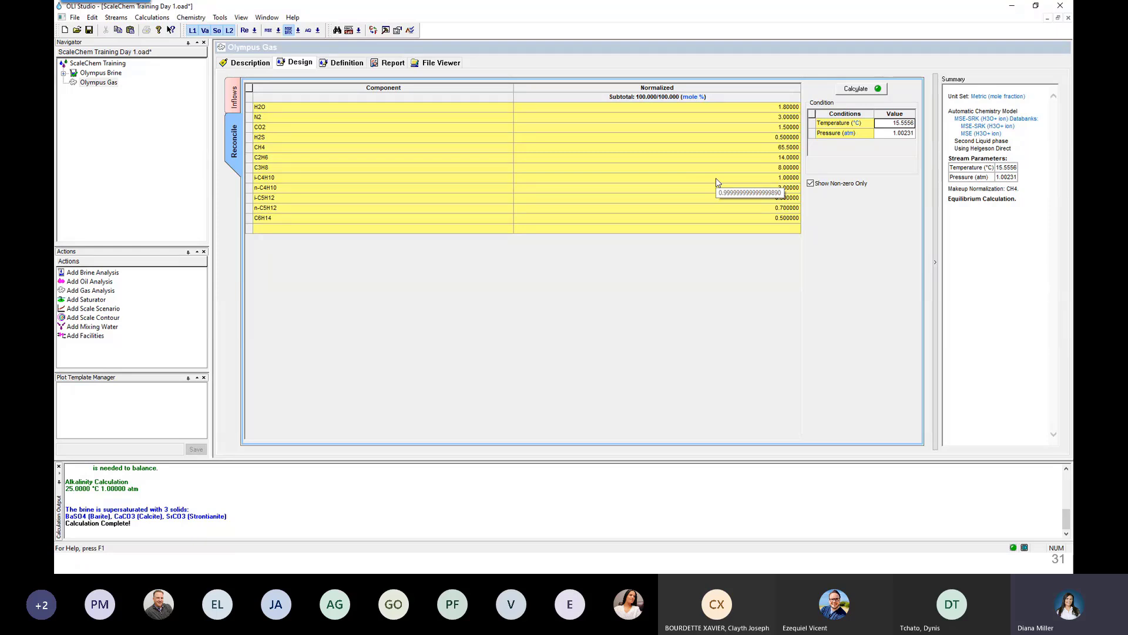
left_click(858, 89)
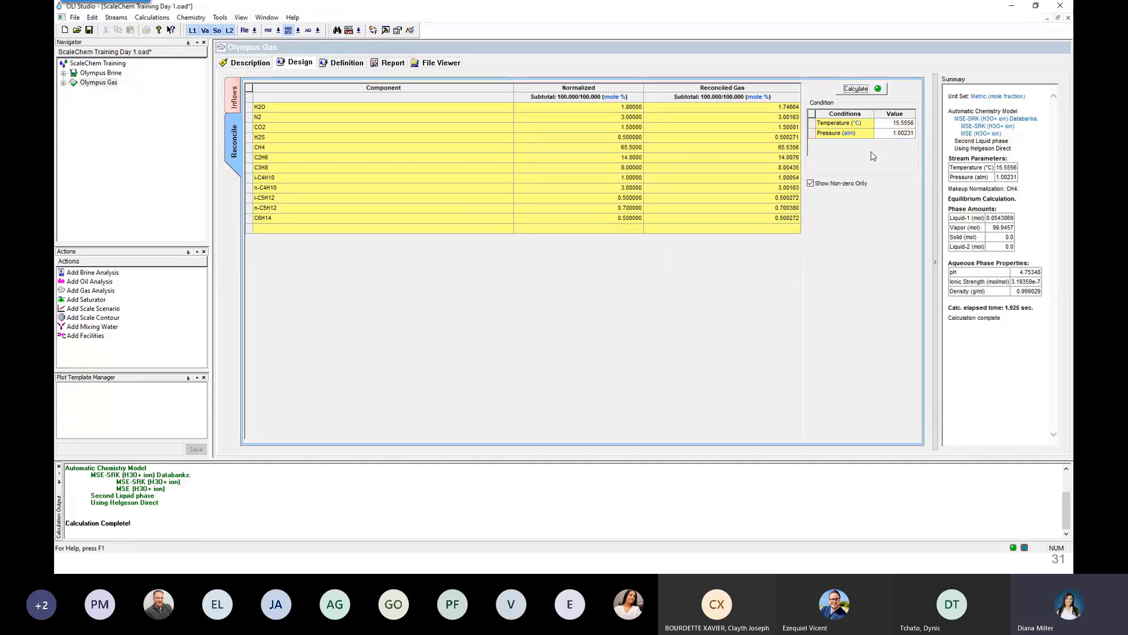
- Examine the calculated liquid and vapor phase amounts and compare the normalized and reconciled H2O contents
left_click(902, 136)
left_click(951, 221)
left_click_drag(951, 221, 1015, 228)
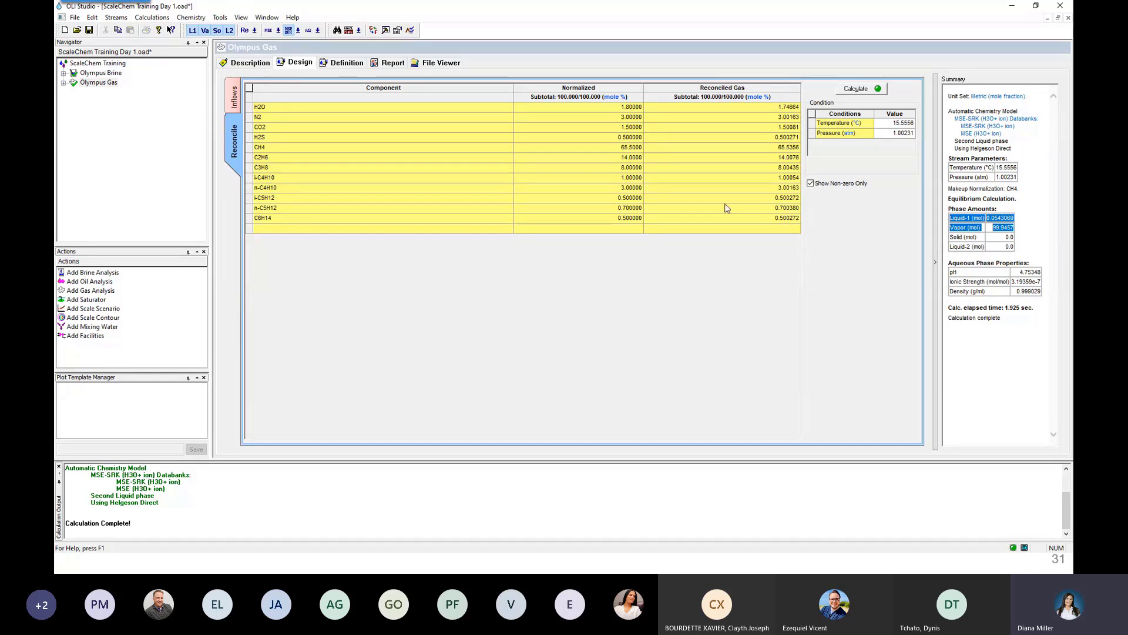
left_click(600, 110)
left_click(747, 107)
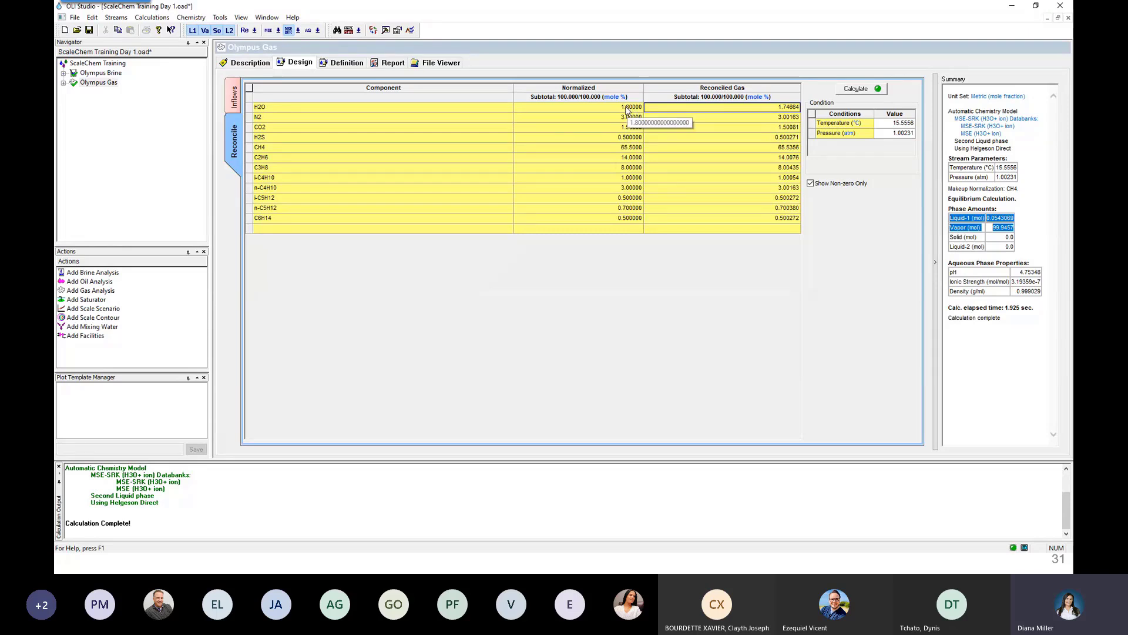
left_click(956, 221)
left_click_drag(949, 218, 1006, 218)
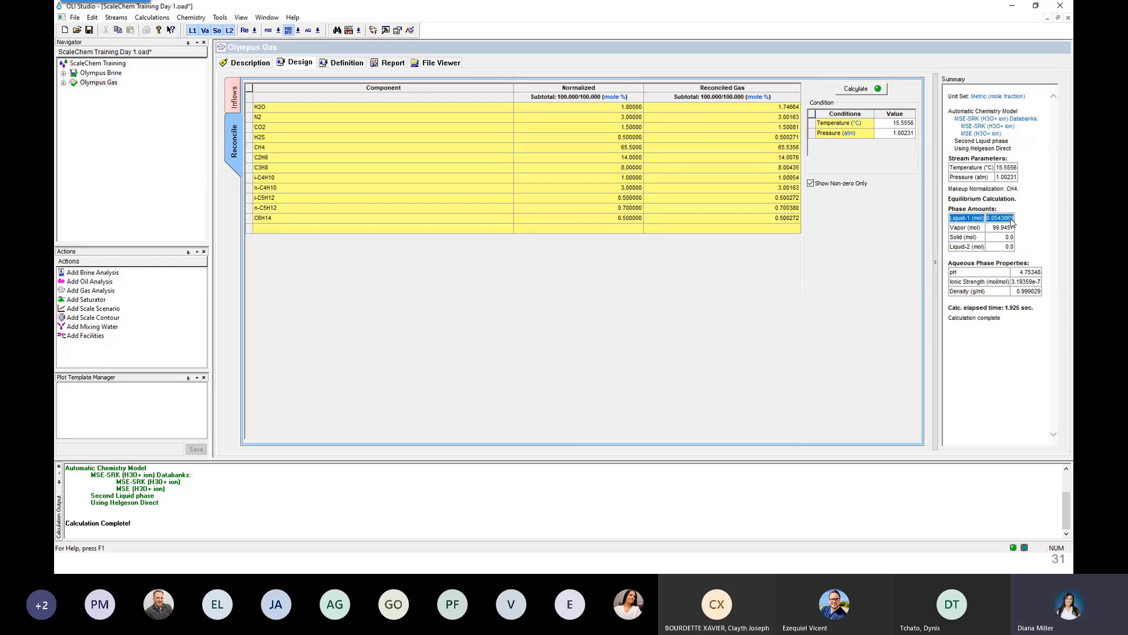
- Examine the aqueous phase properties of the reconciled gas, especially the pH
left_click(950, 263)
left_click_drag(949, 263, 1010, 279)
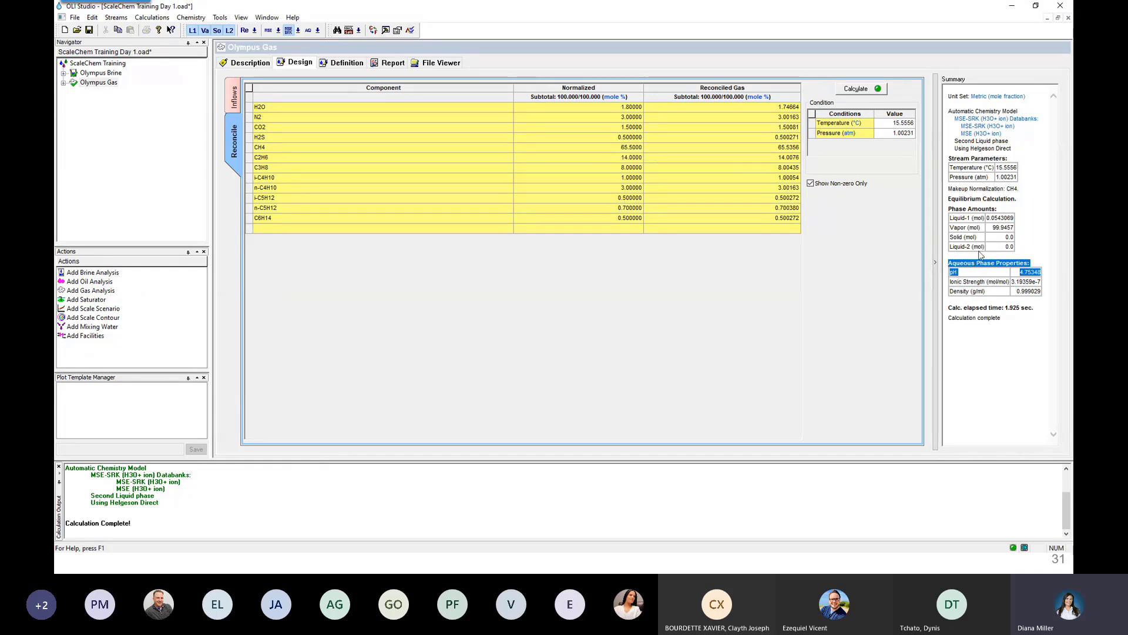
left_click(999, 281)
left_click_drag(1022, 273, 1041, 275)
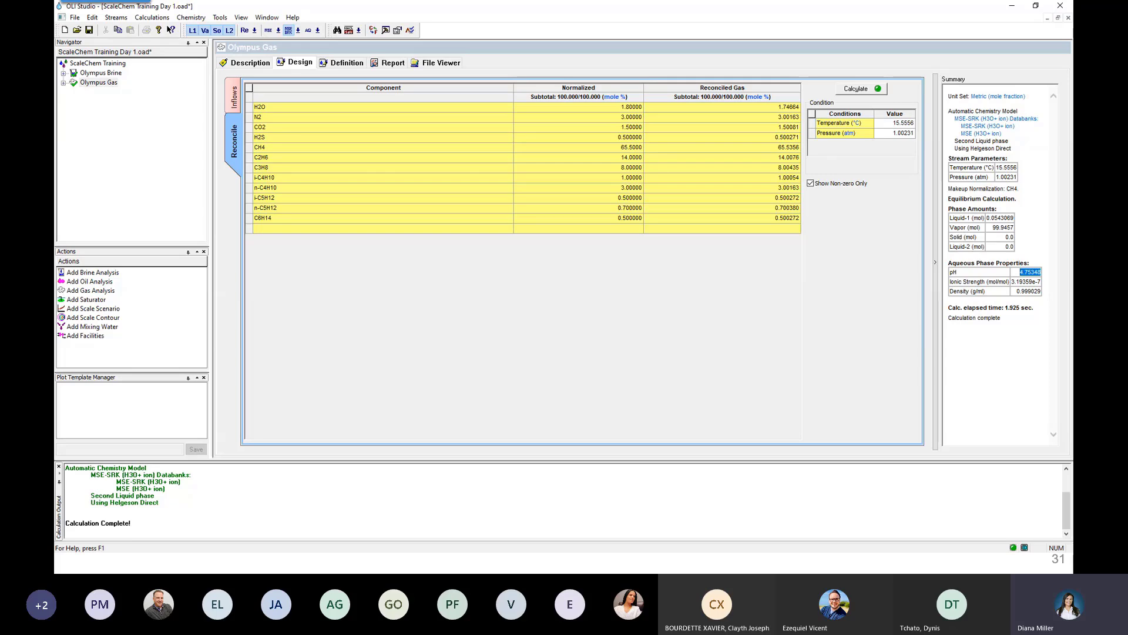
- Switch to the training slides, read ahead to the Reservoir Saturation instructions, and return to OLI Studio
key("alt+Tab")
key("Right")
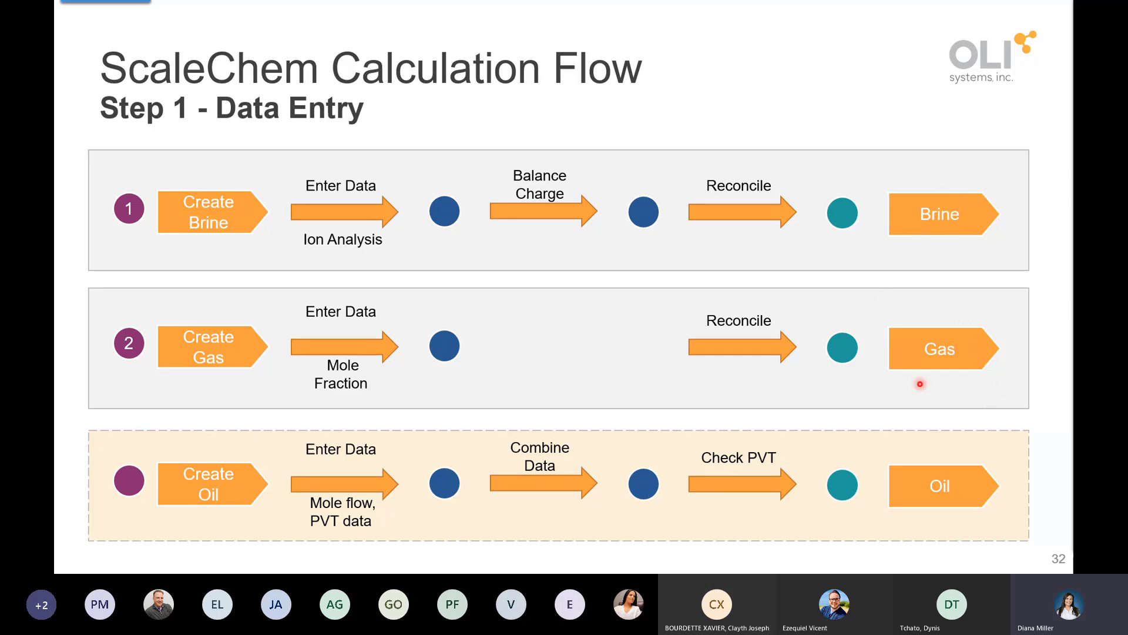
key("Right")
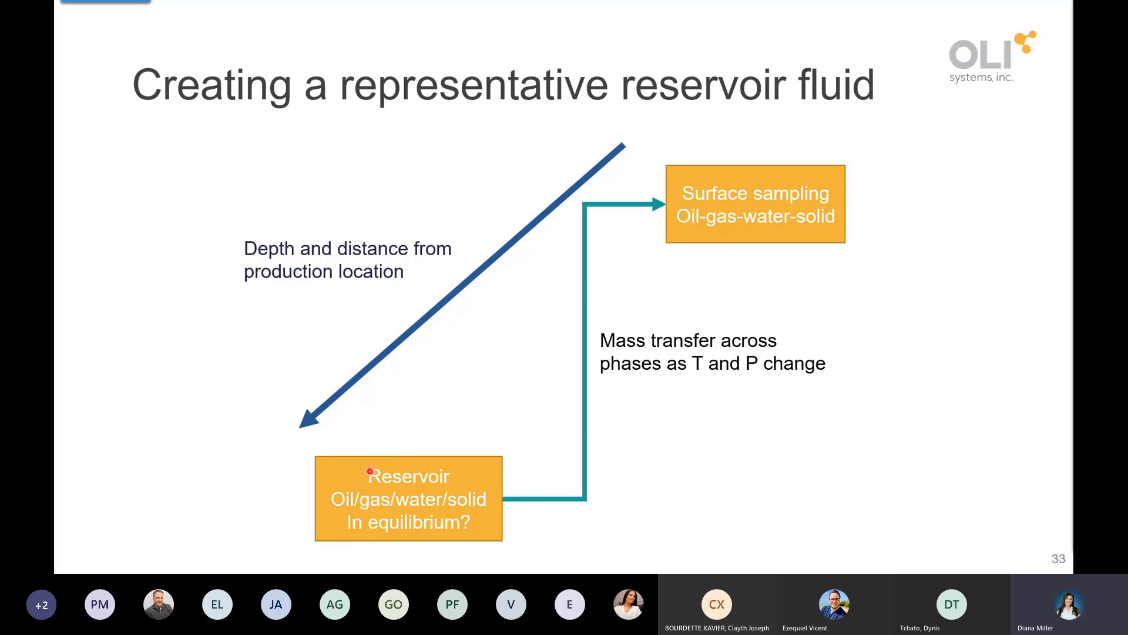
key("Right")
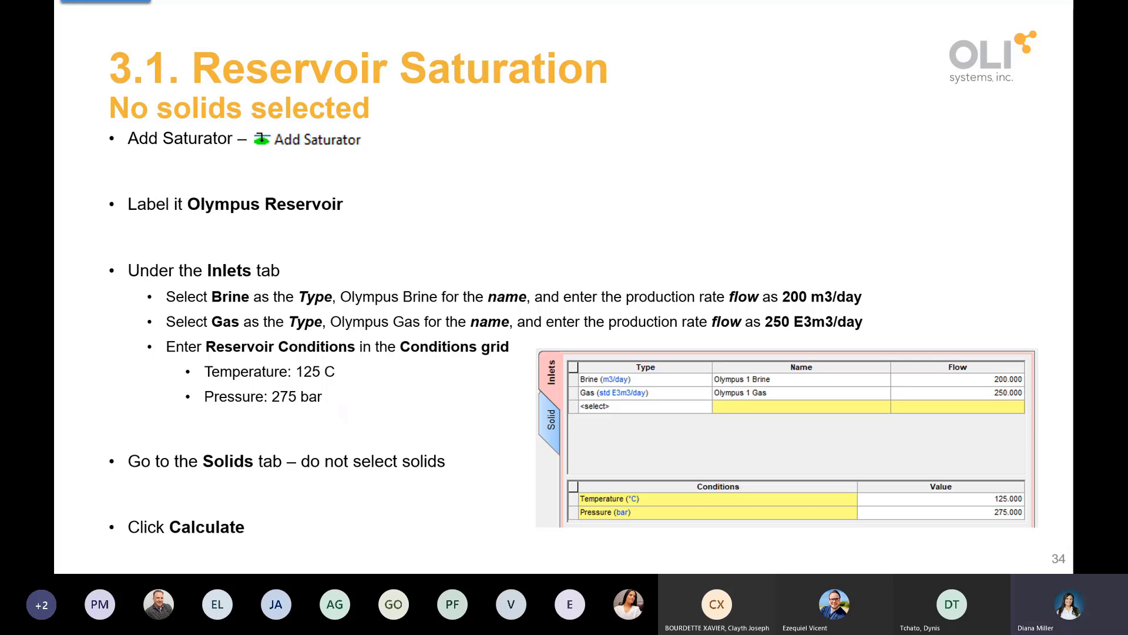
key("alt+Tab")
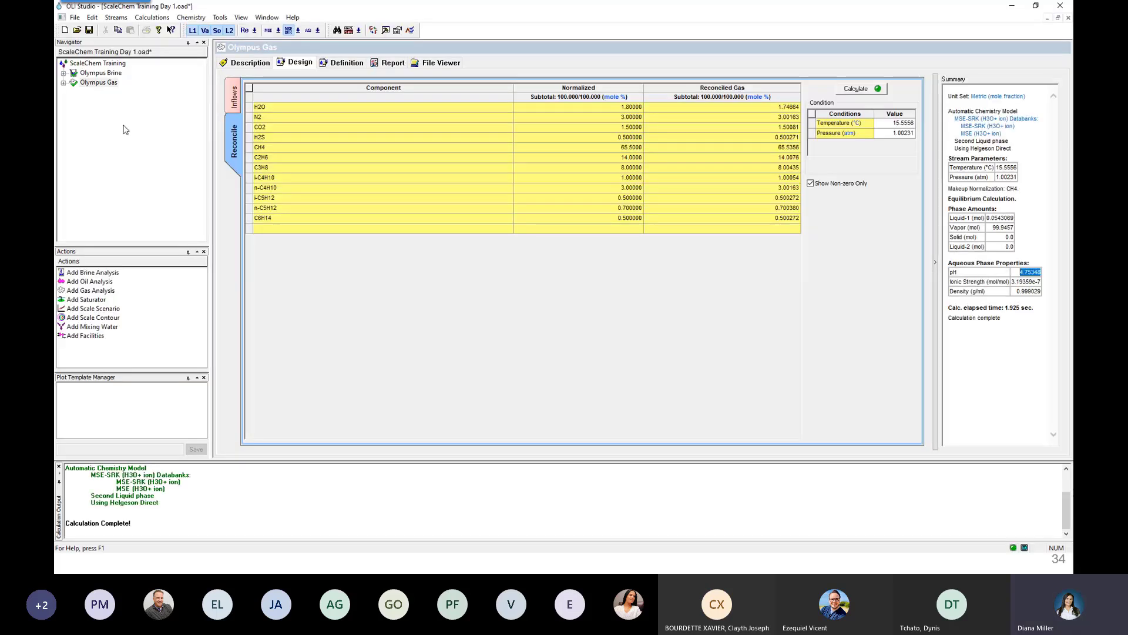
- Add a saturator to the ScaleChem project and name it Olympus Reservoir
left_click(89, 300)
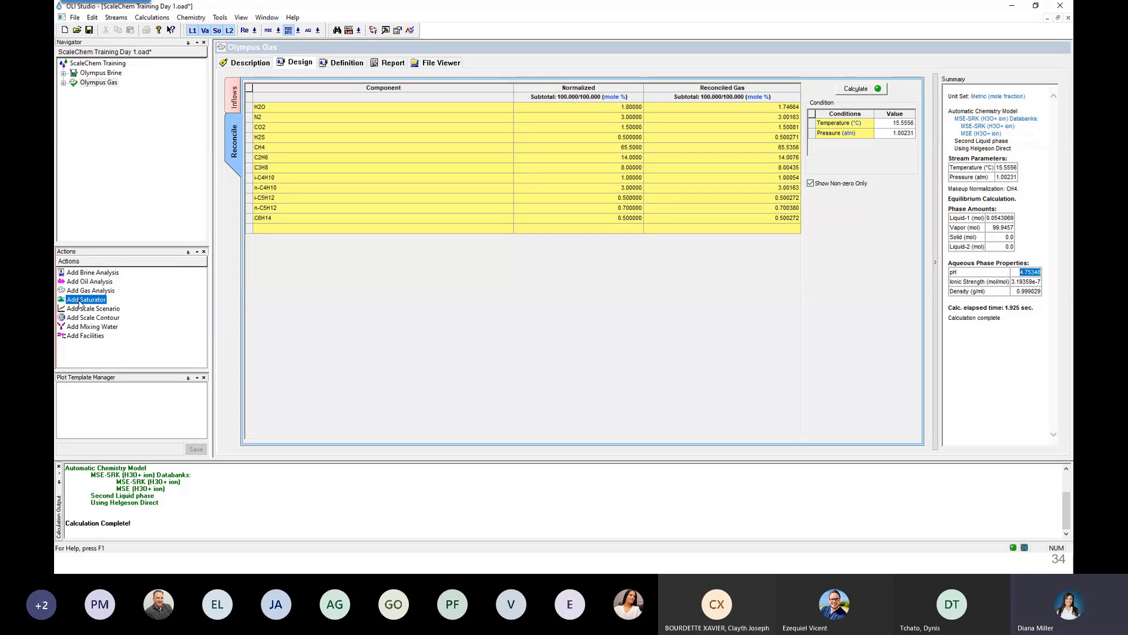
double_click(80, 301)
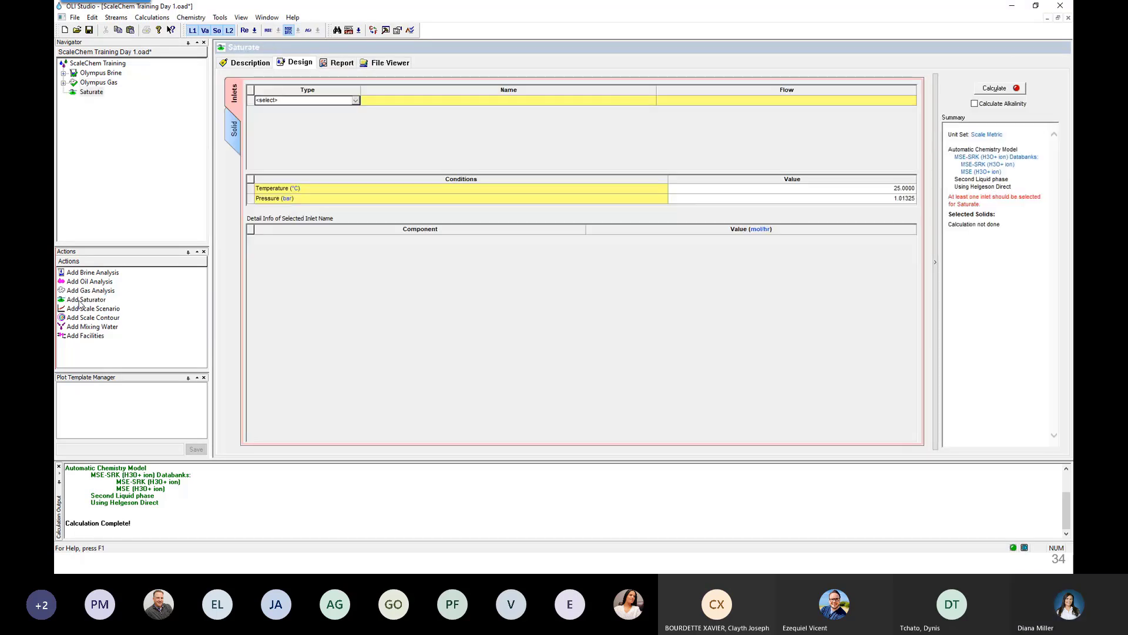
left_click(92, 93)
left_click(99, 95)
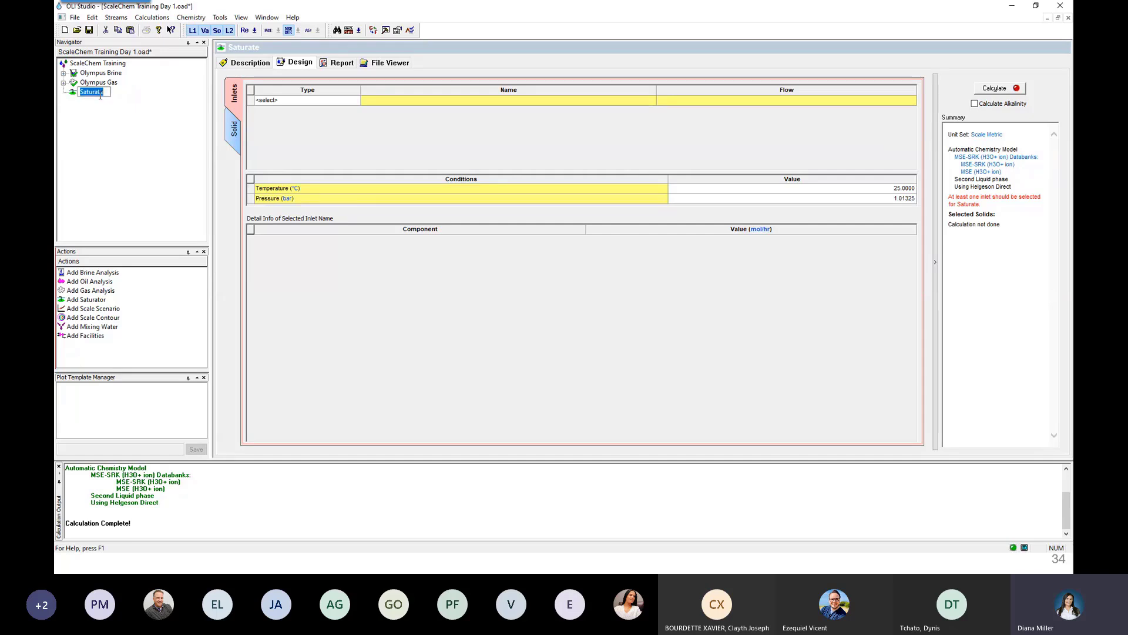
type("Olympus Reservoir")
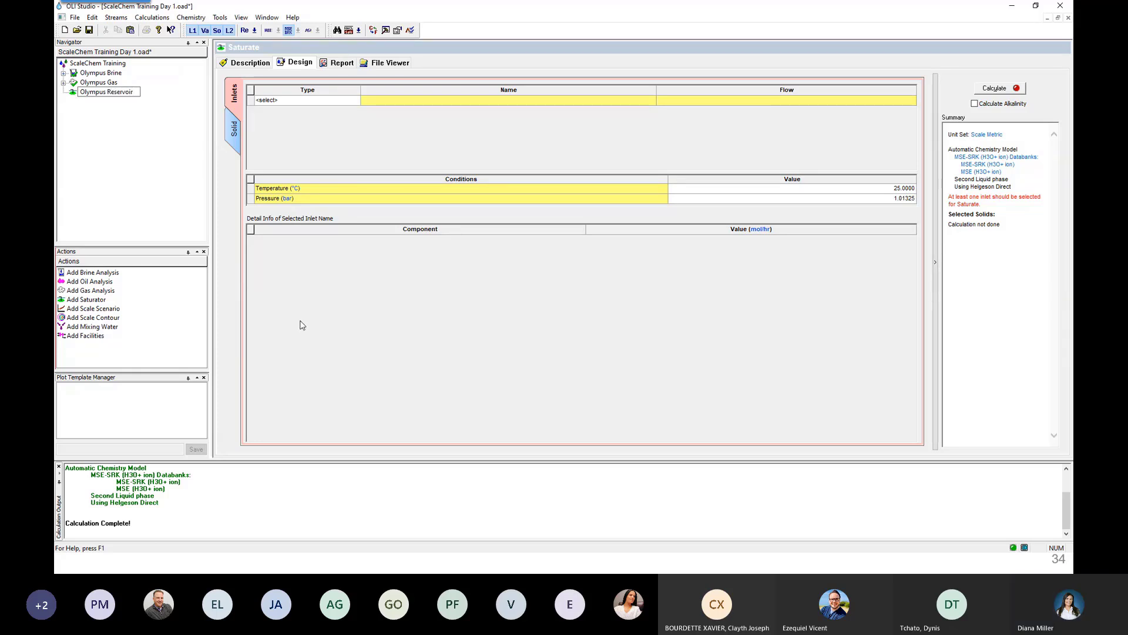
- Name the saturator Olympus Reservoir and add Olympus Brine as its brine inlet
key("Return")
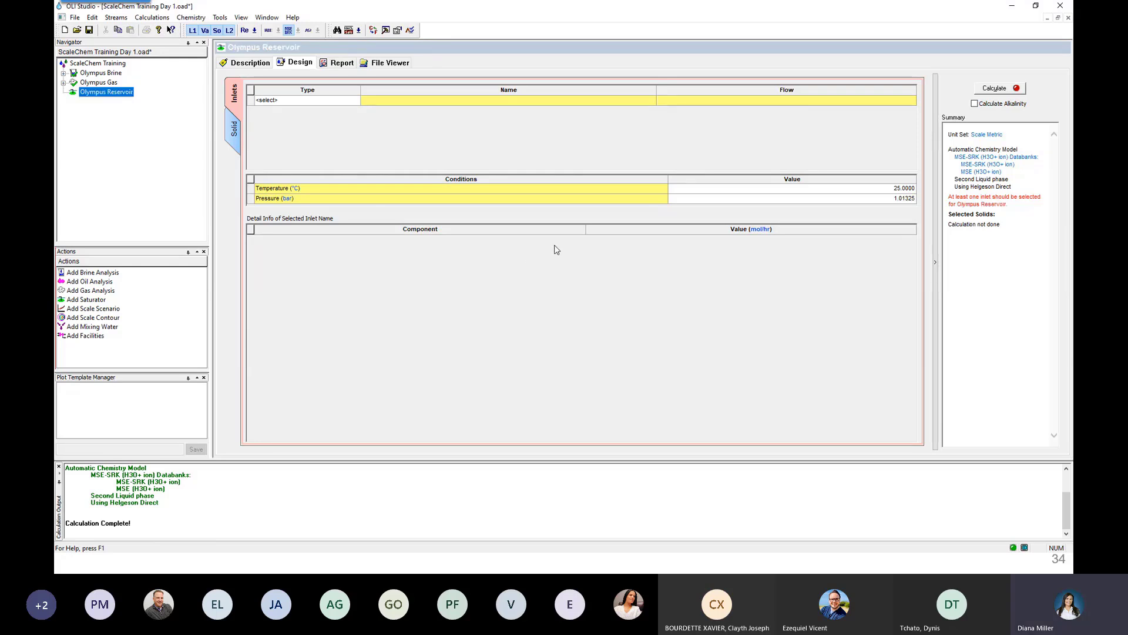
left_click(379, 158)
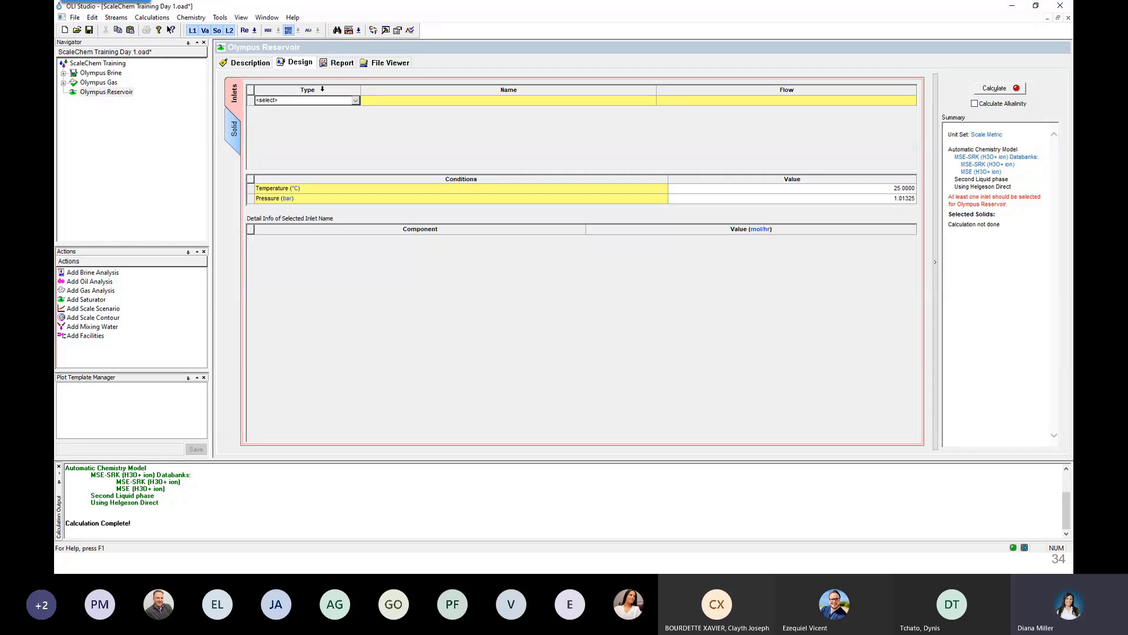
left_click(356, 101)
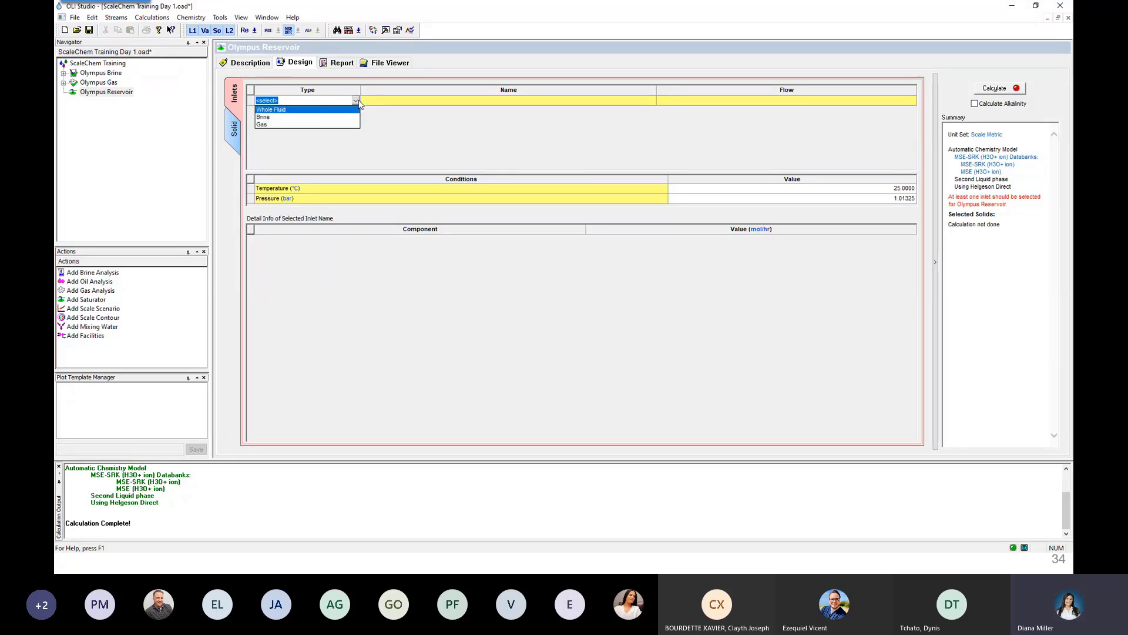
left_click(264, 117)
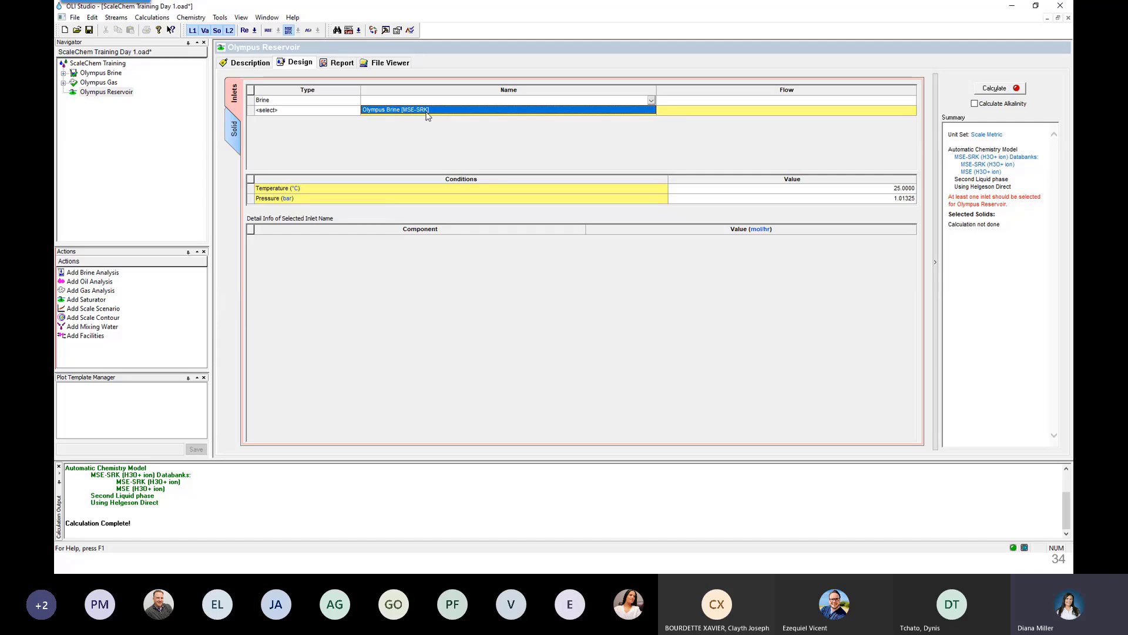
left_click(428, 116)
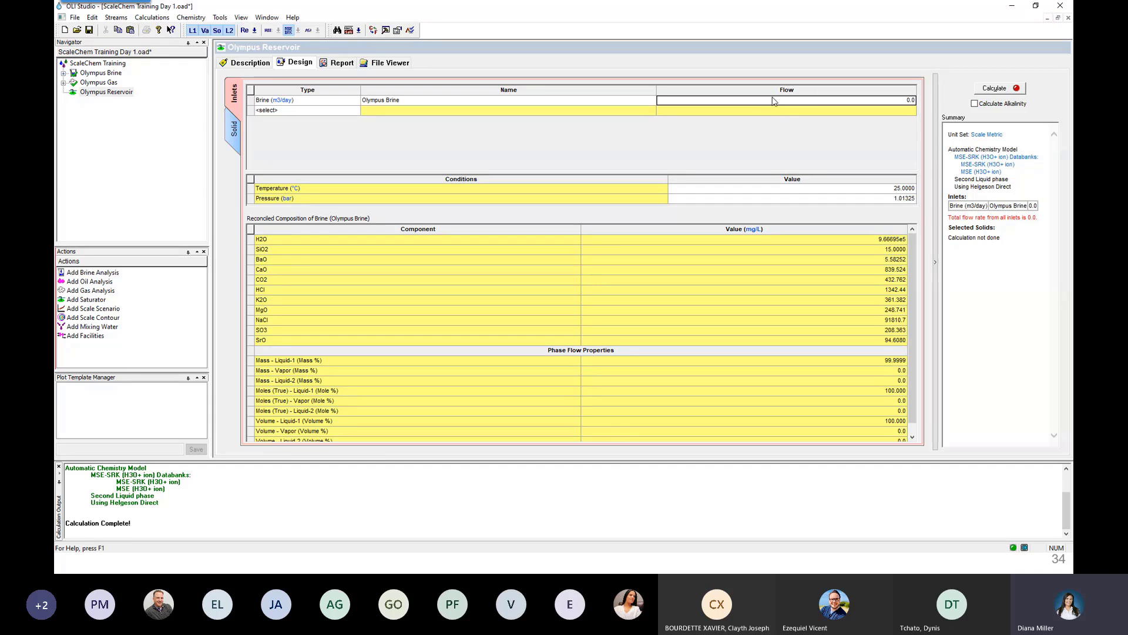
- Set the Olympus Brine inlet flow to 200 m3/day
left_click(807, 102)
type("2")
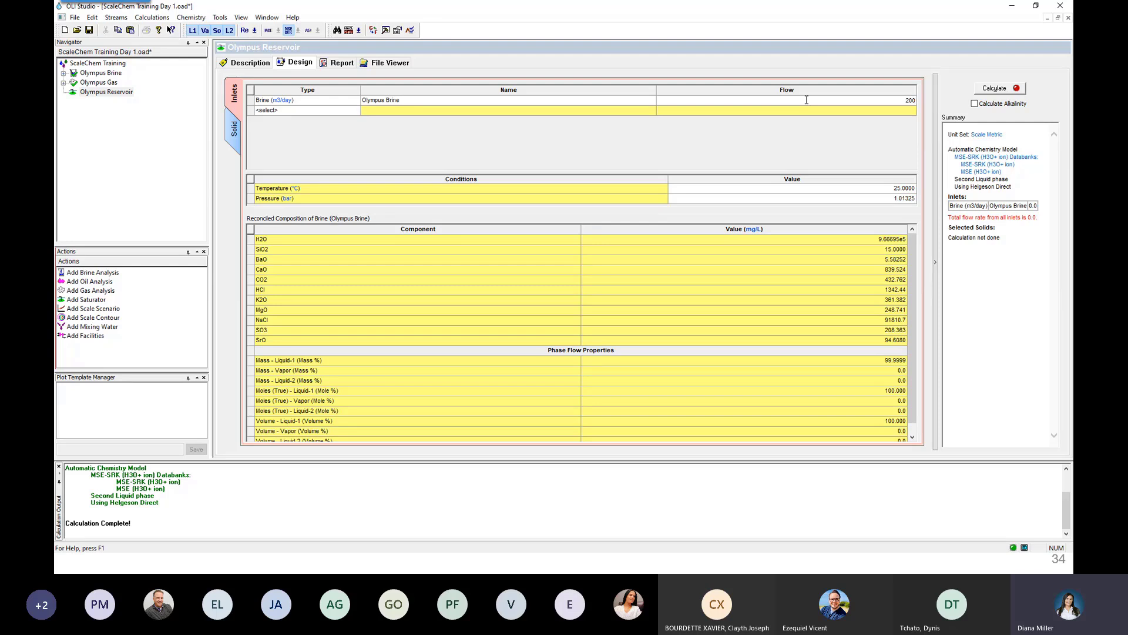
key("Return")
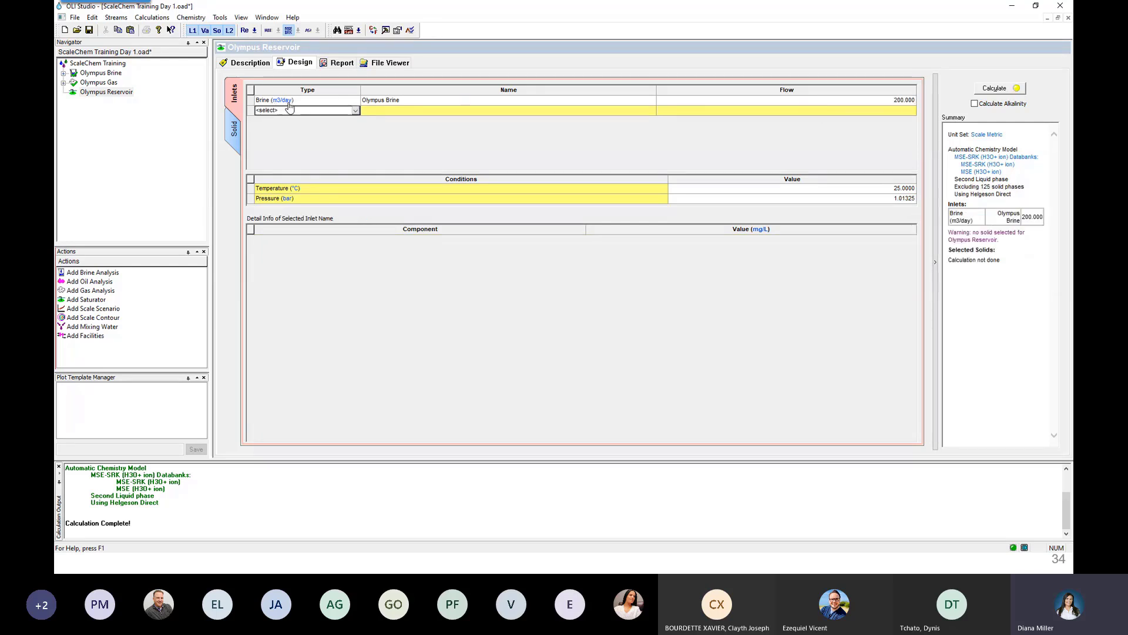
left_click(802, 102)
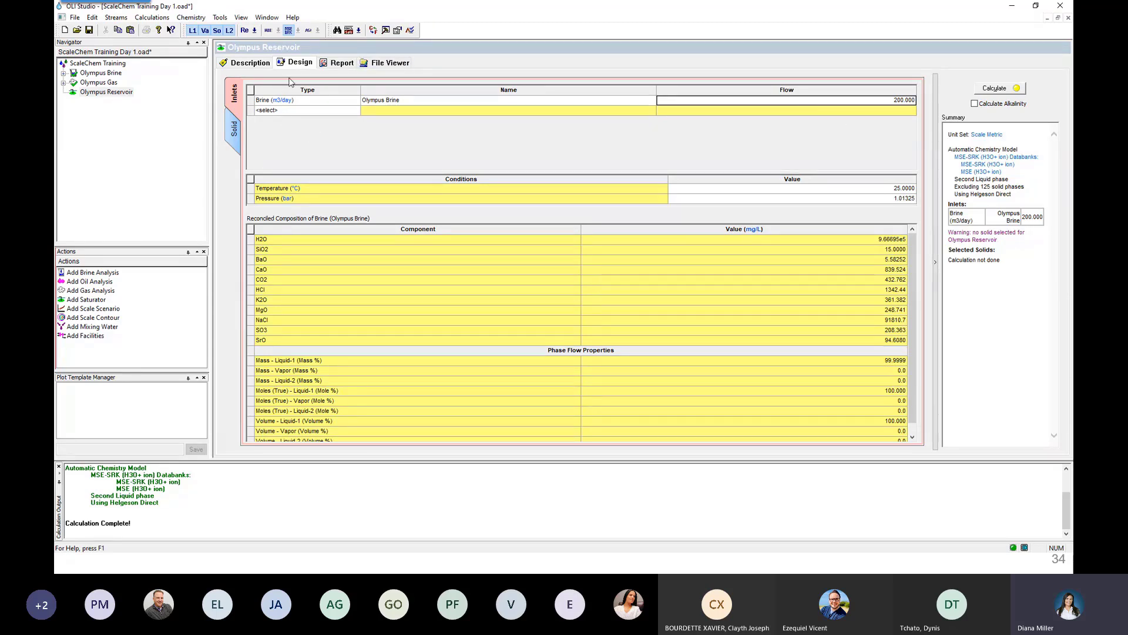
- Add Olympus Gas as a gas inlet of the reservoir with a flow of 250 std E3m3/day
left_click(356, 111)
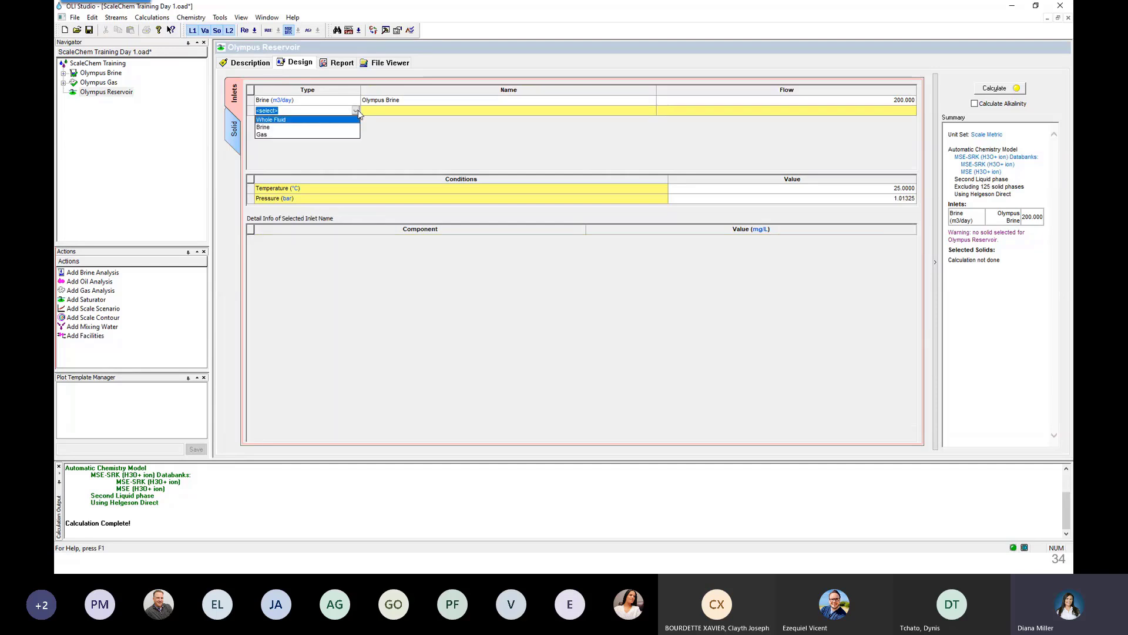
left_click(262, 135)
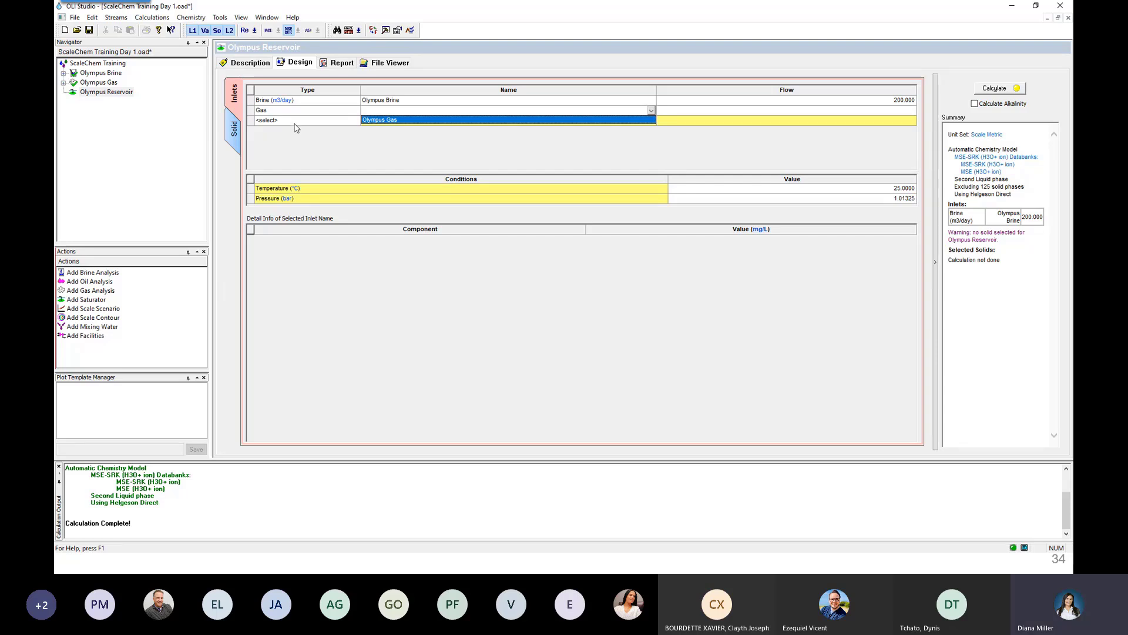
left_click(383, 120)
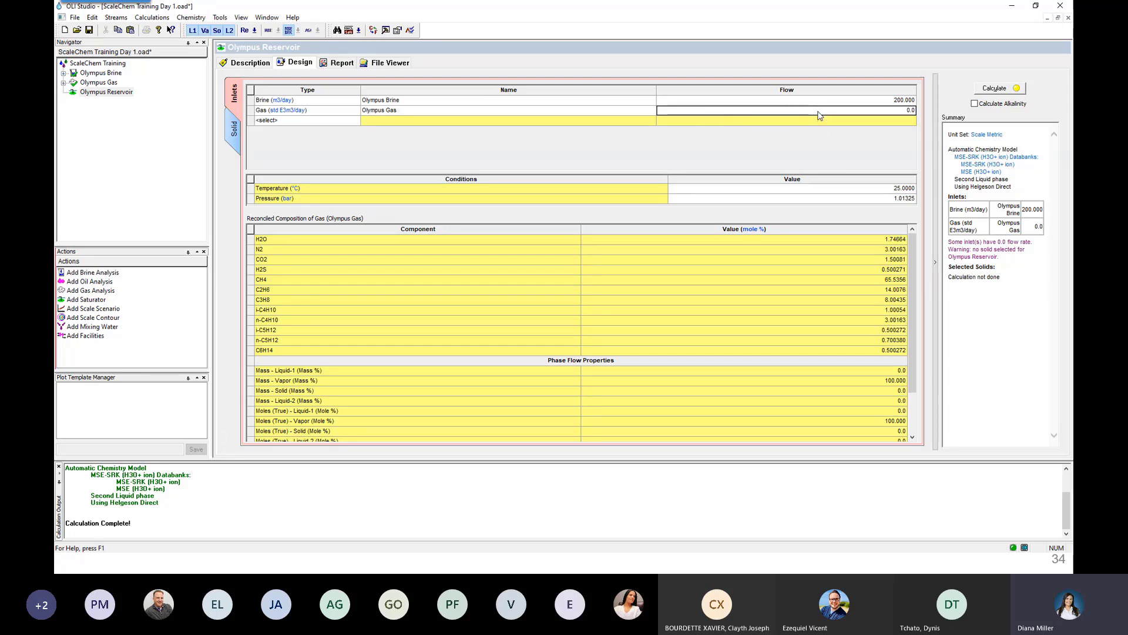
type("250")
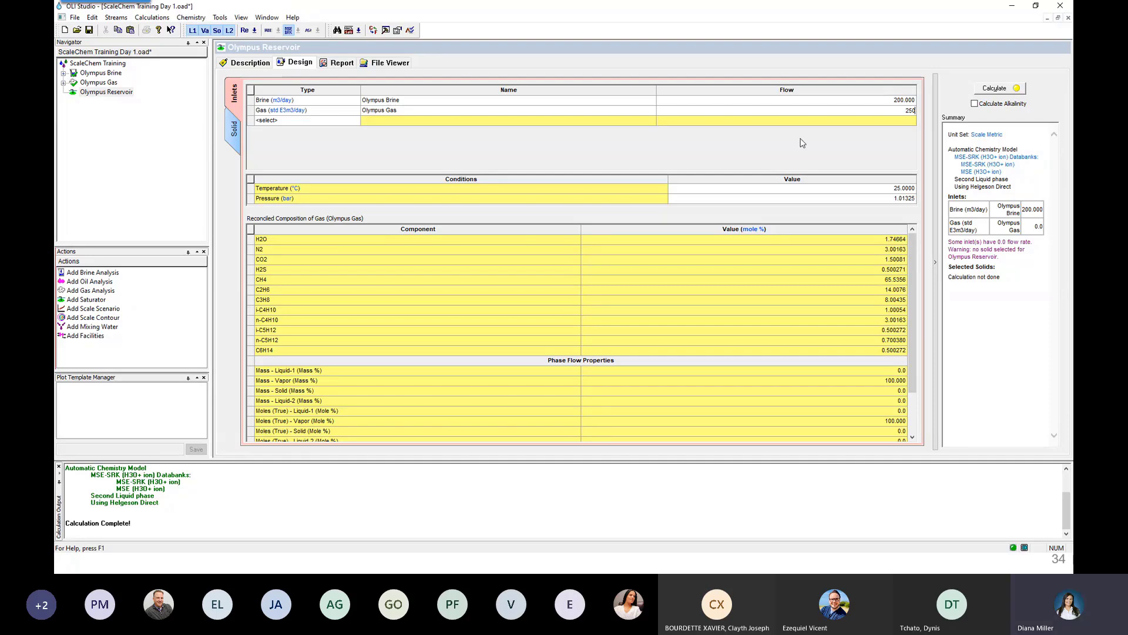
key("Return")
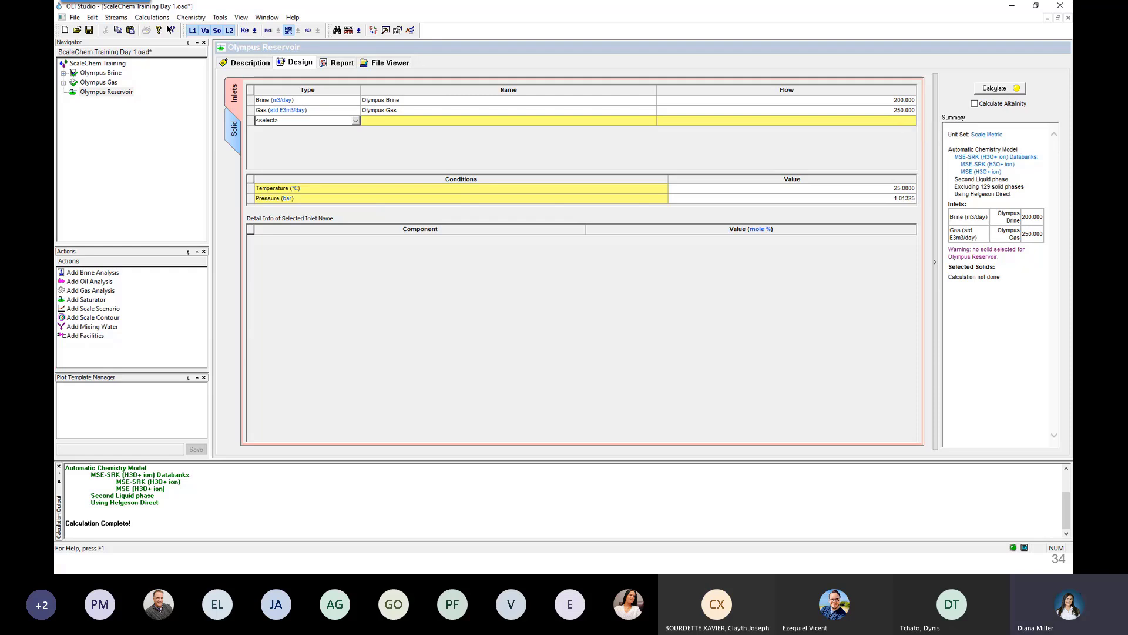
- Set the reservoir conditions to a temperature of 125 °C and a pressure of 275 bar
left_click(488, 179)
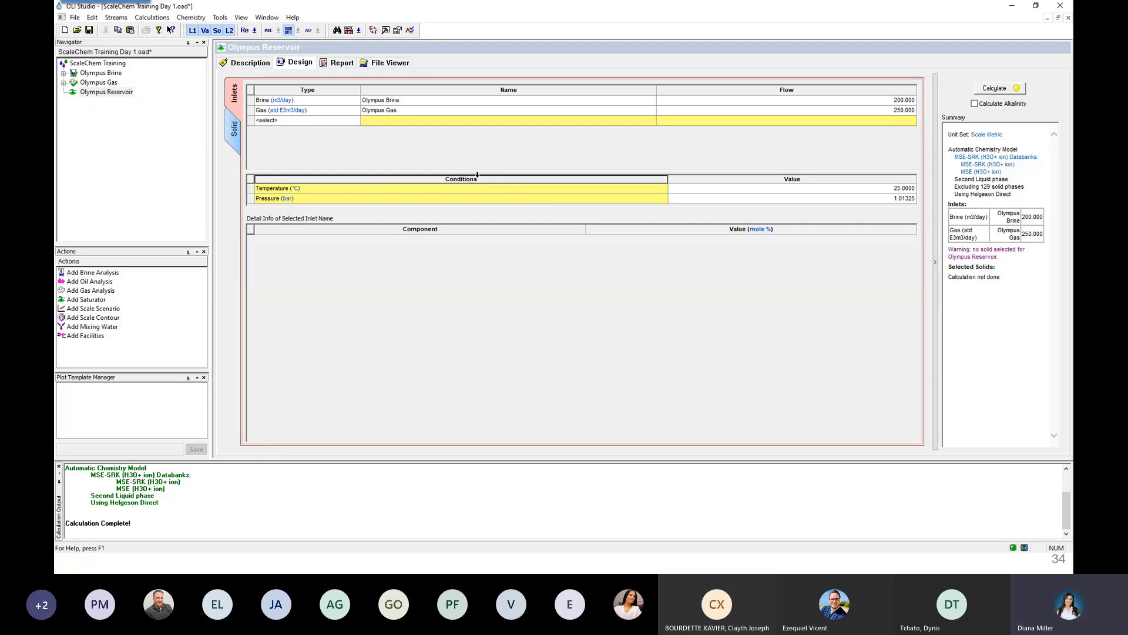
left_click(346, 189)
left_click(347, 198)
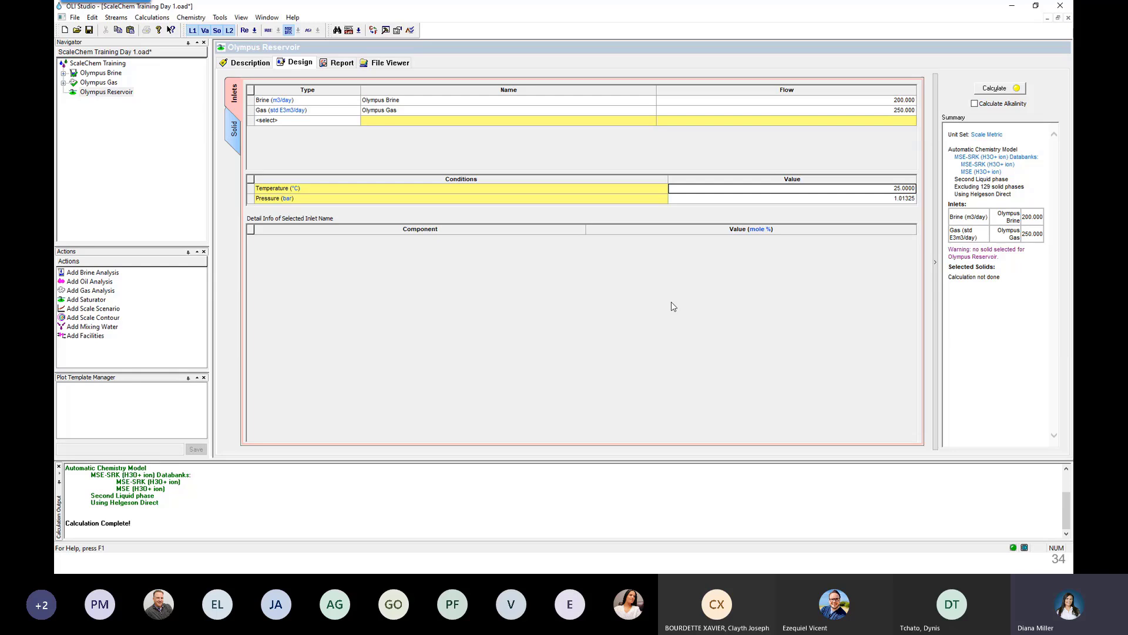
type("125")
key("Return")
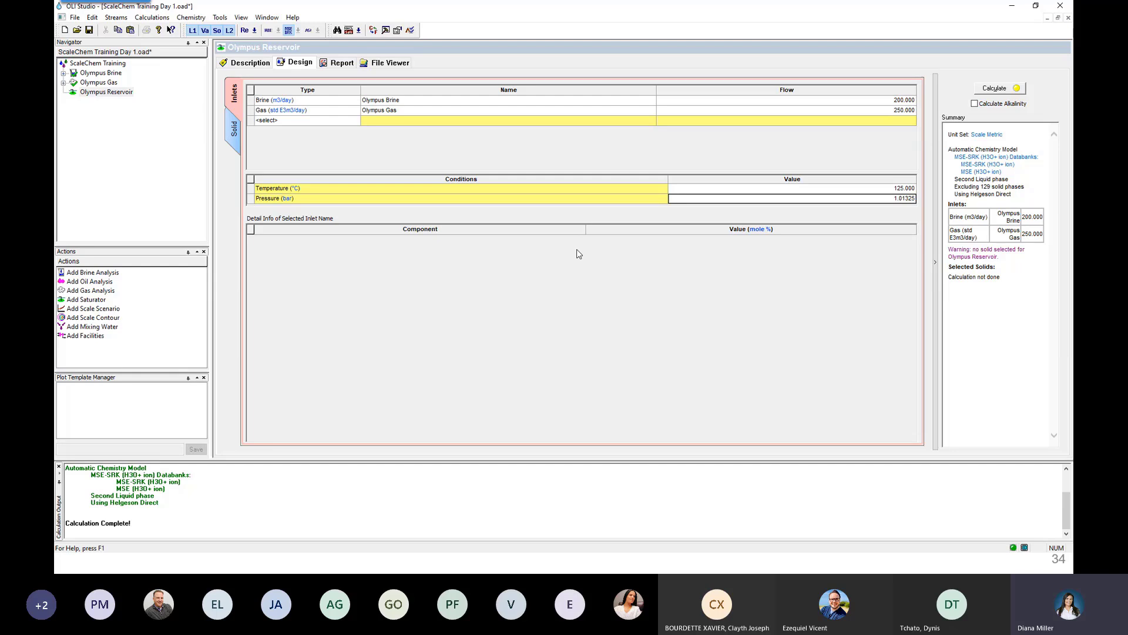
type("275")
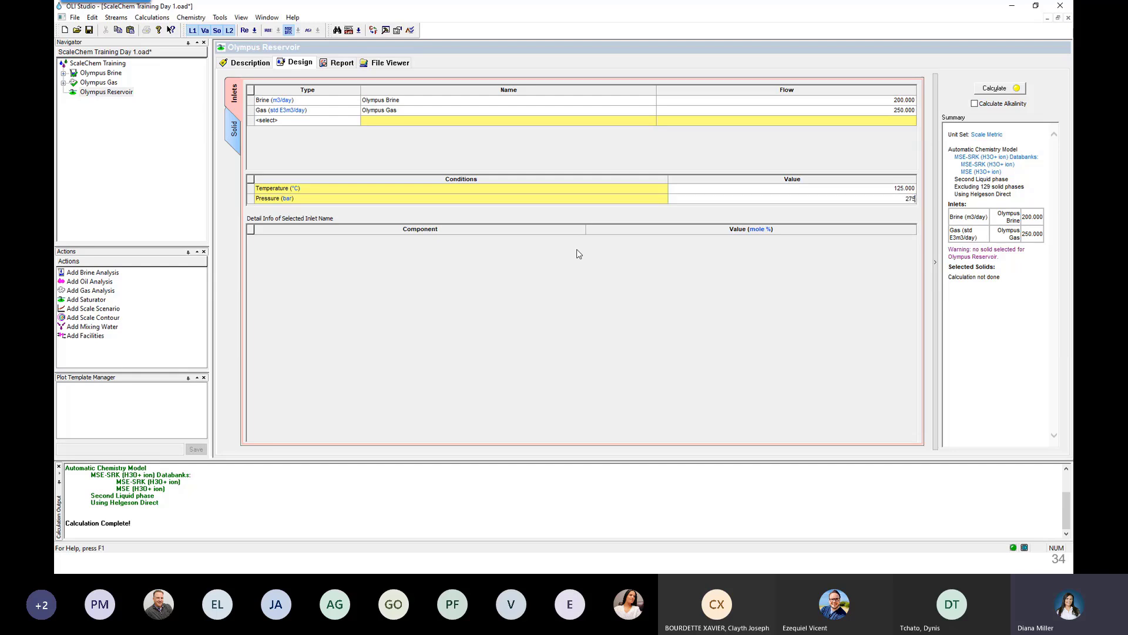
key("Return")
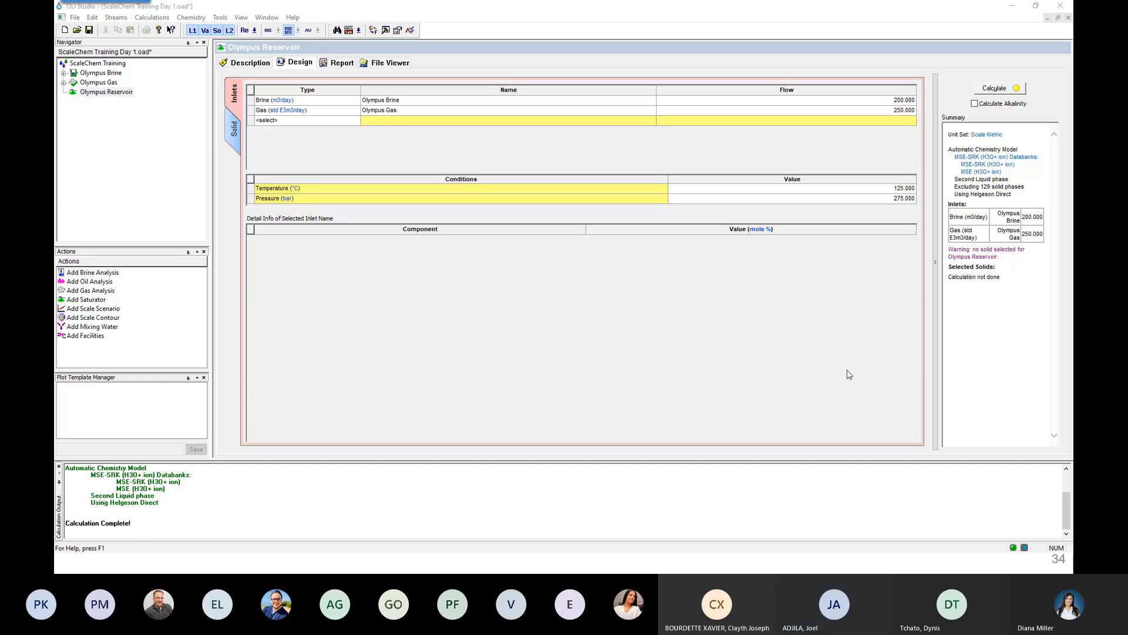
- Examine the available units for the inlet gas quantity and leave the unit settings without changing them
left_click(853, 111)
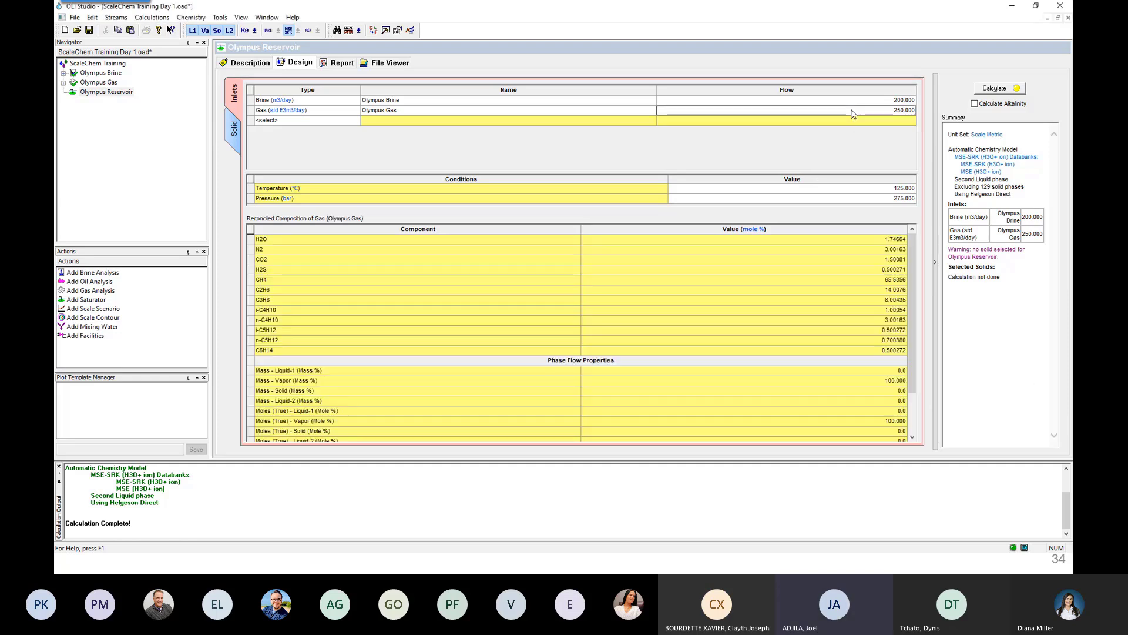
left_click(289, 111)
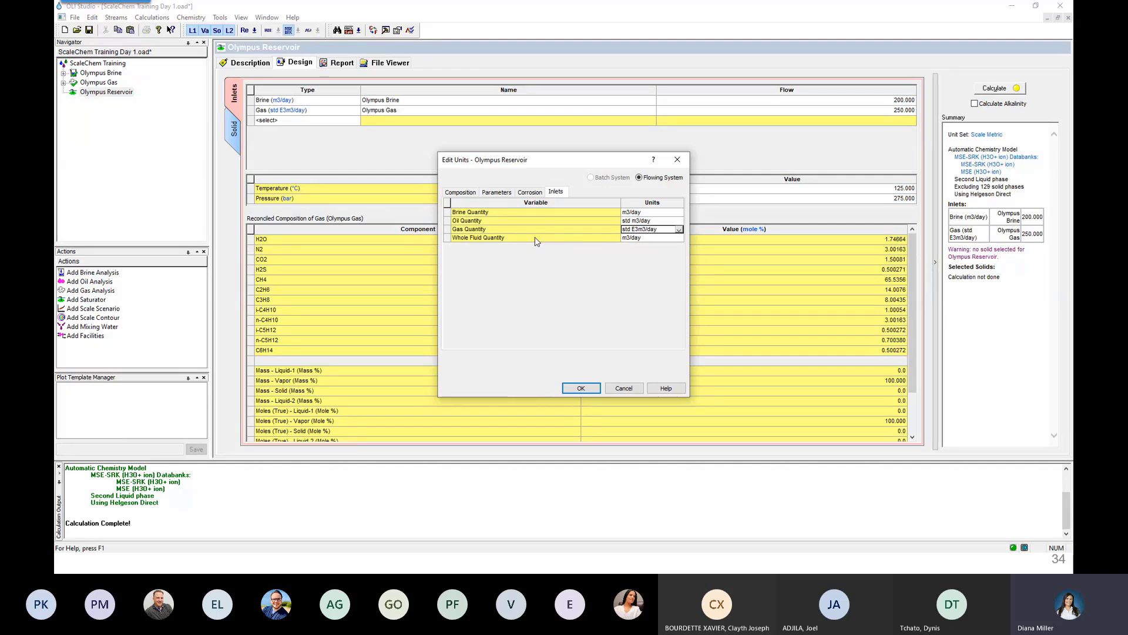
left_click(680, 229)
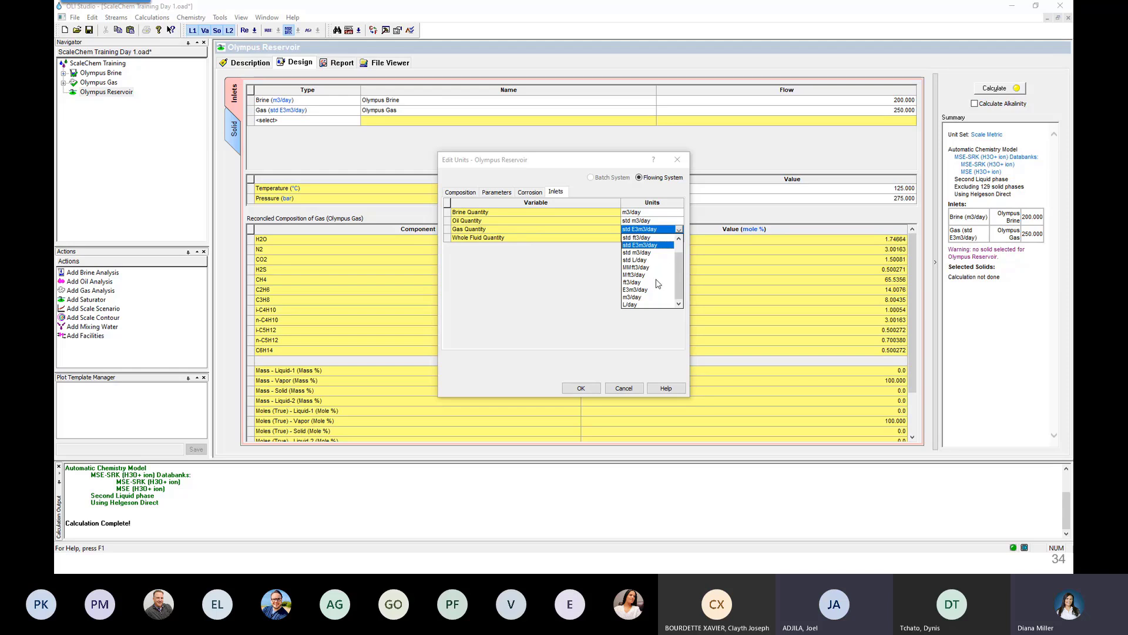
scroll(653, 281, "up", 1)
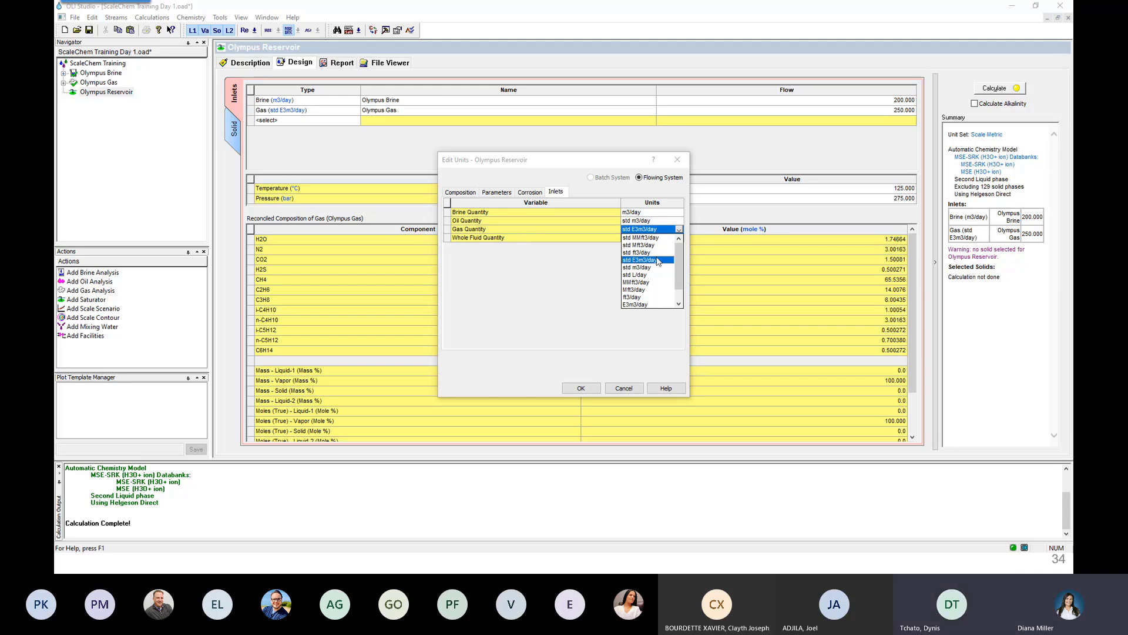
scroll(665, 281, "down", 1)
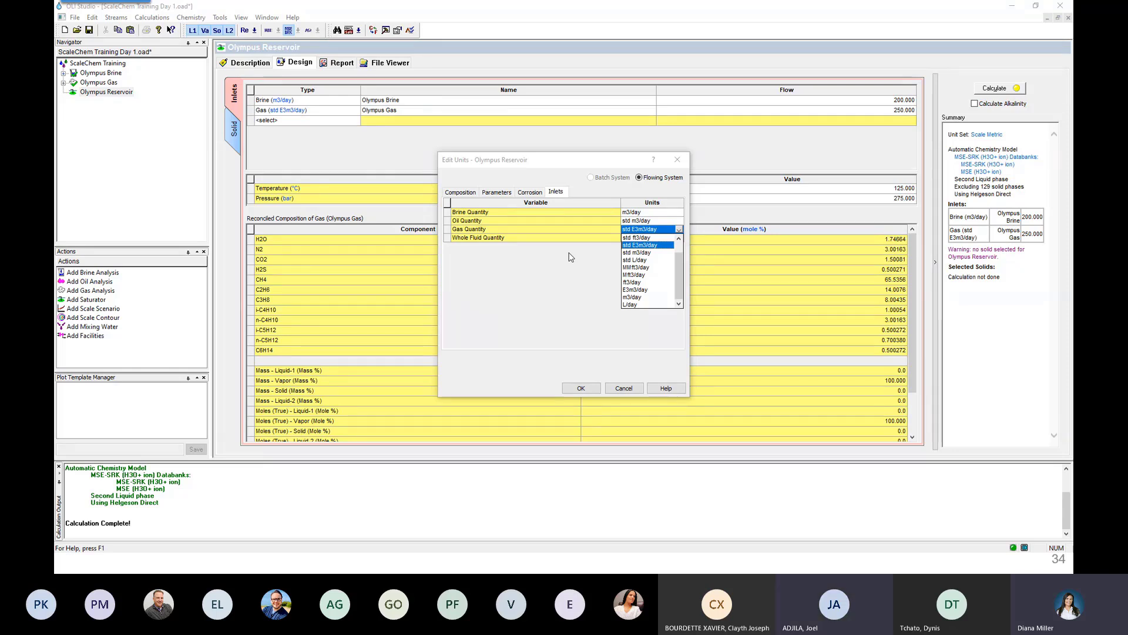
left_click(635, 392)
left_click(634, 391)
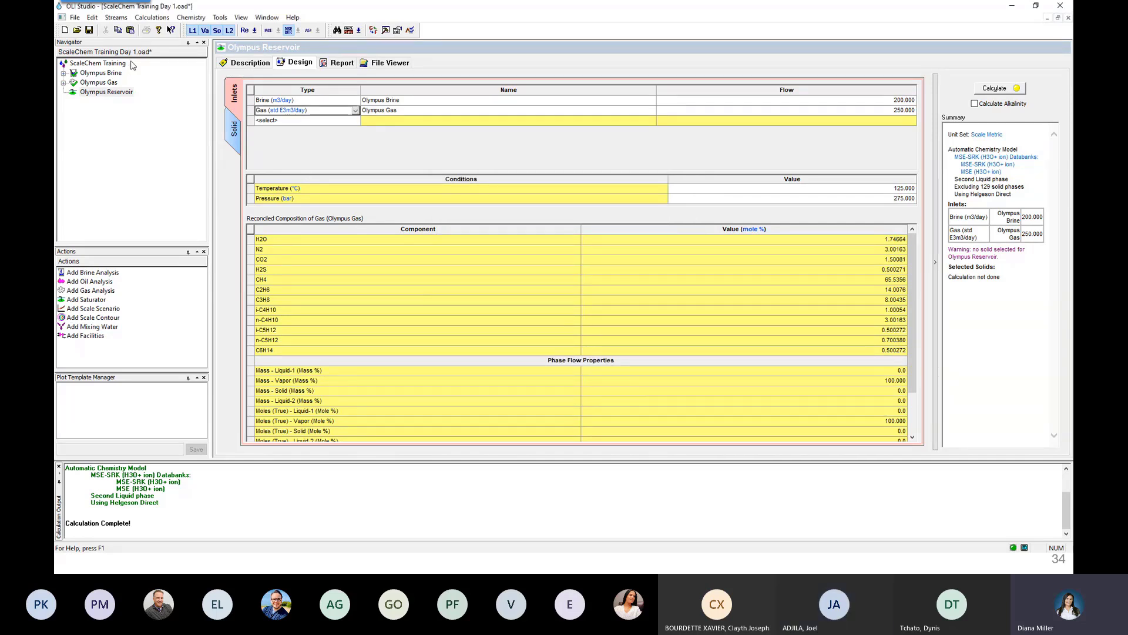
- View the customizable composition units of Olympus Reservoir in the Units Manager, then close it without changes
left_click(226, 19)
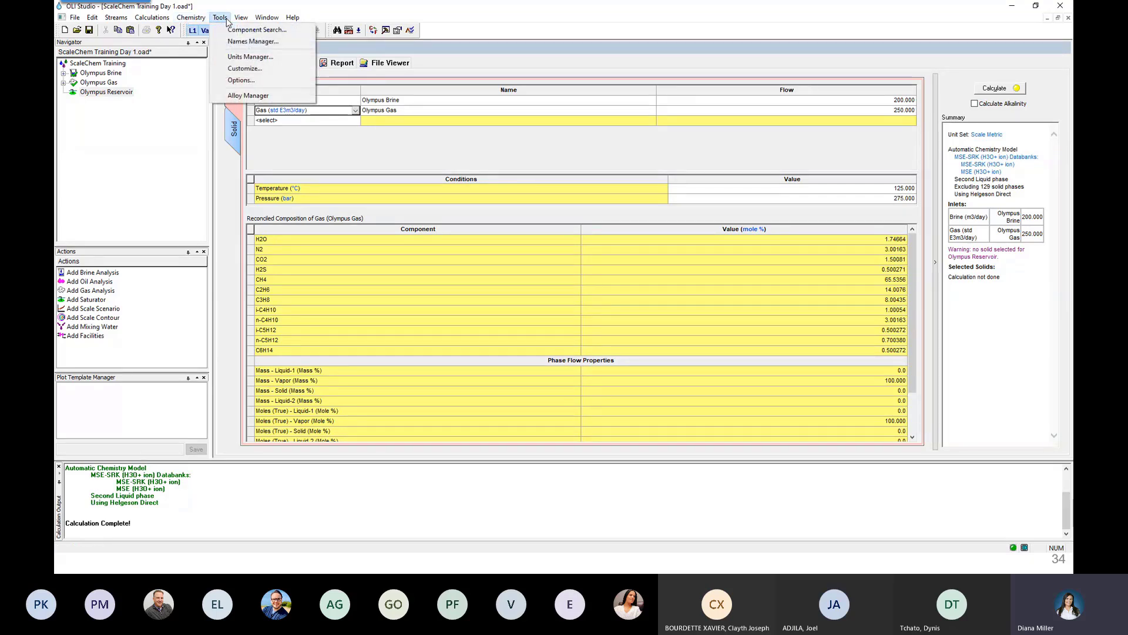
left_click(238, 56)
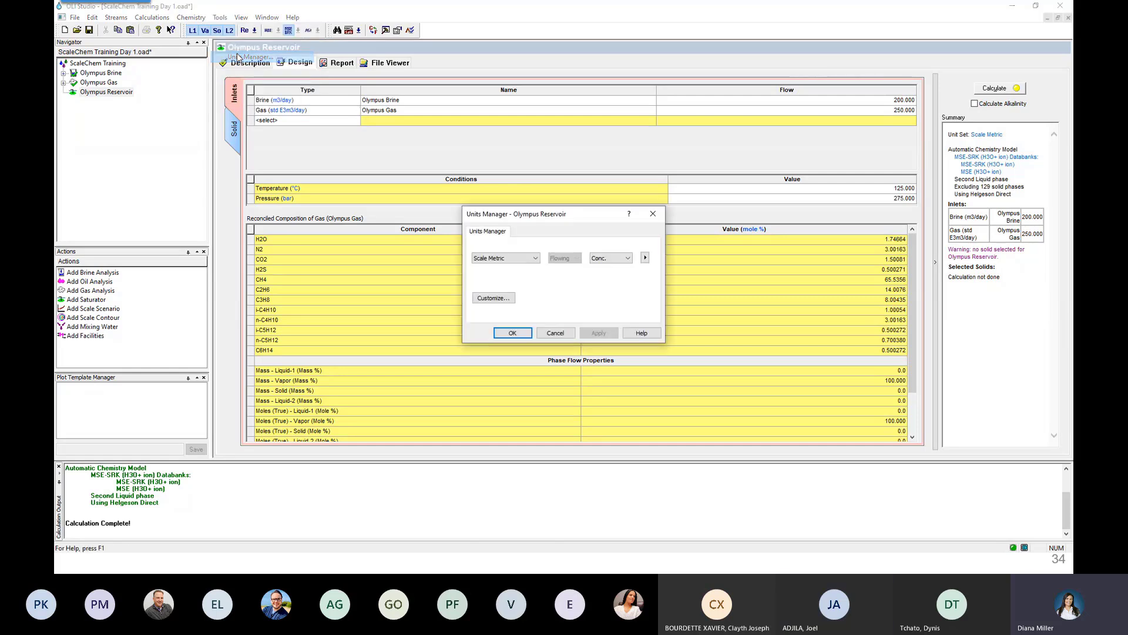
left_click(495, 299)
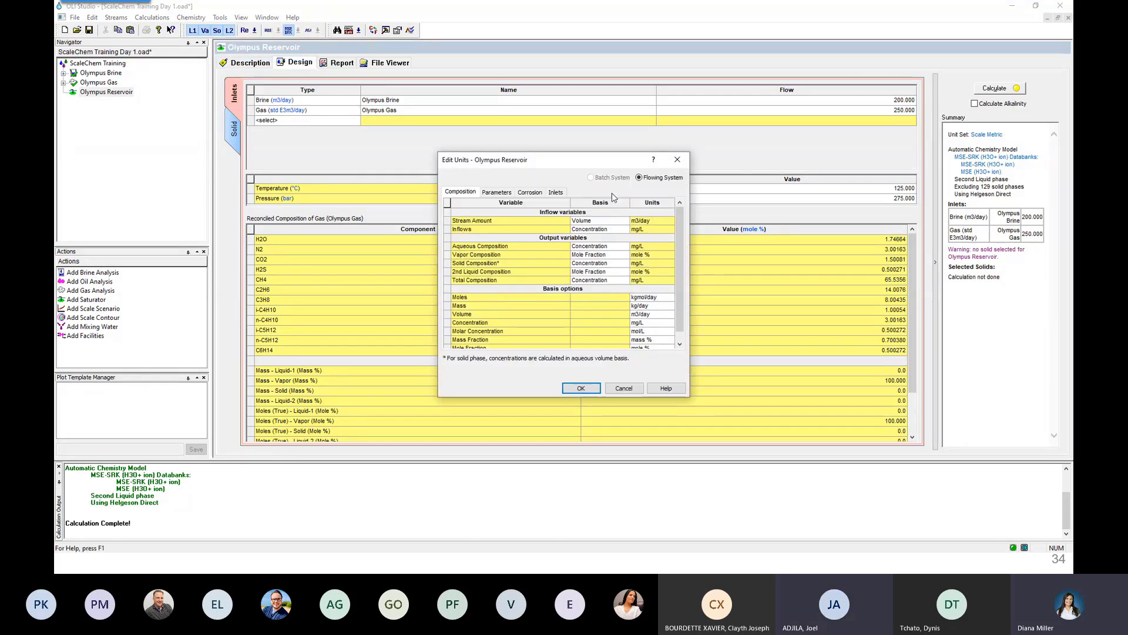
left_click(678, 159)
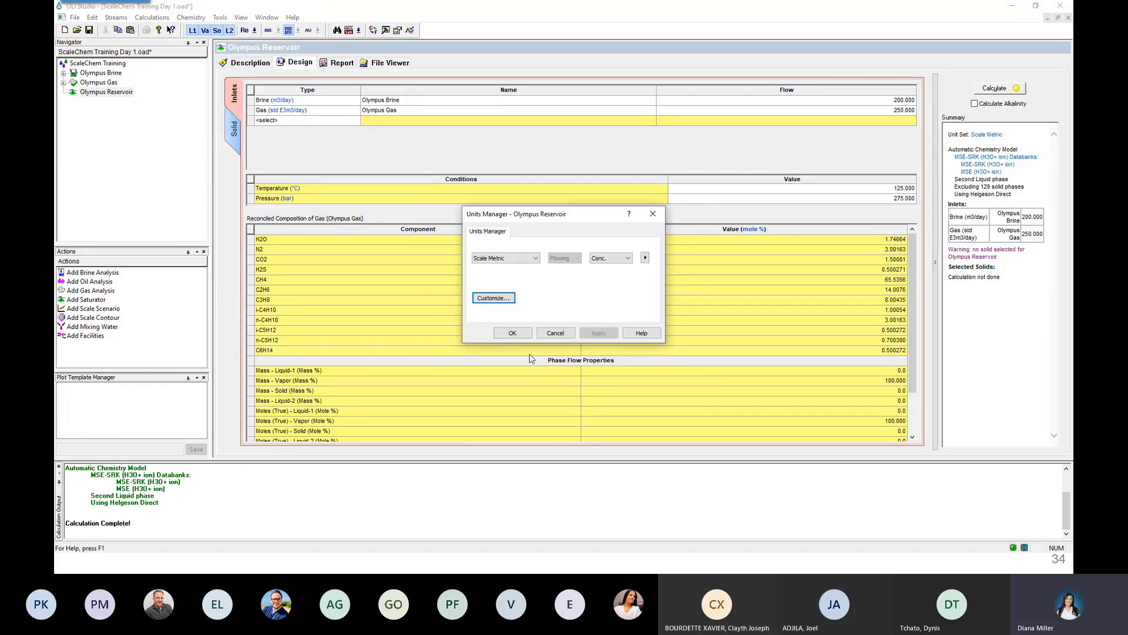
left_click(555, 332)
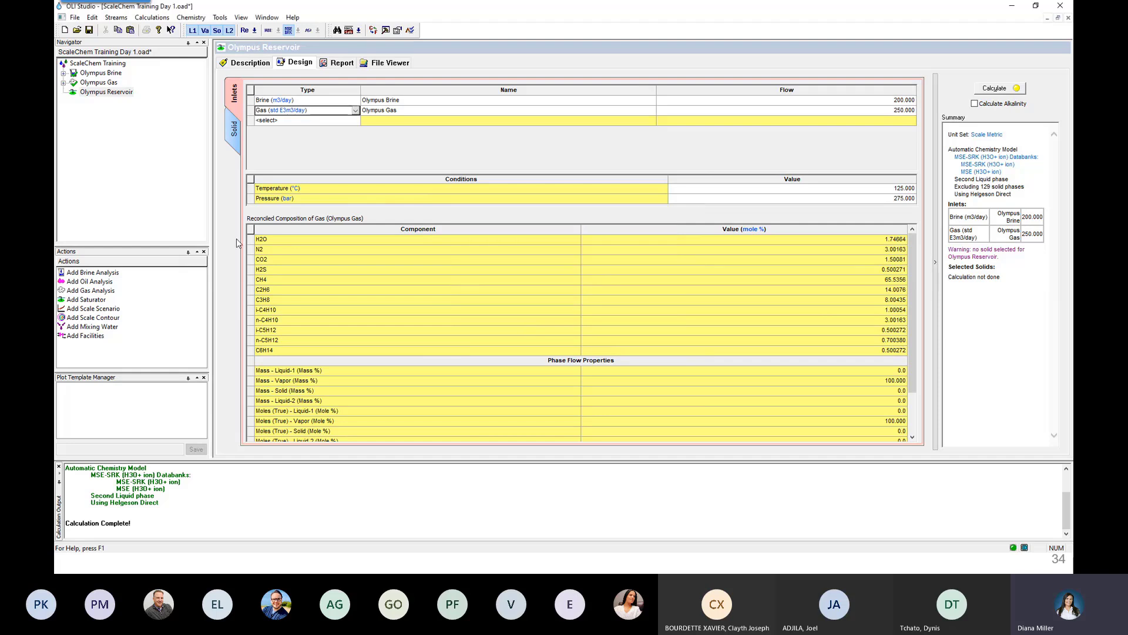
- Open the default units of the ScaleChem Training document and try the English unit set for gas analyses
left_click(90, 64)
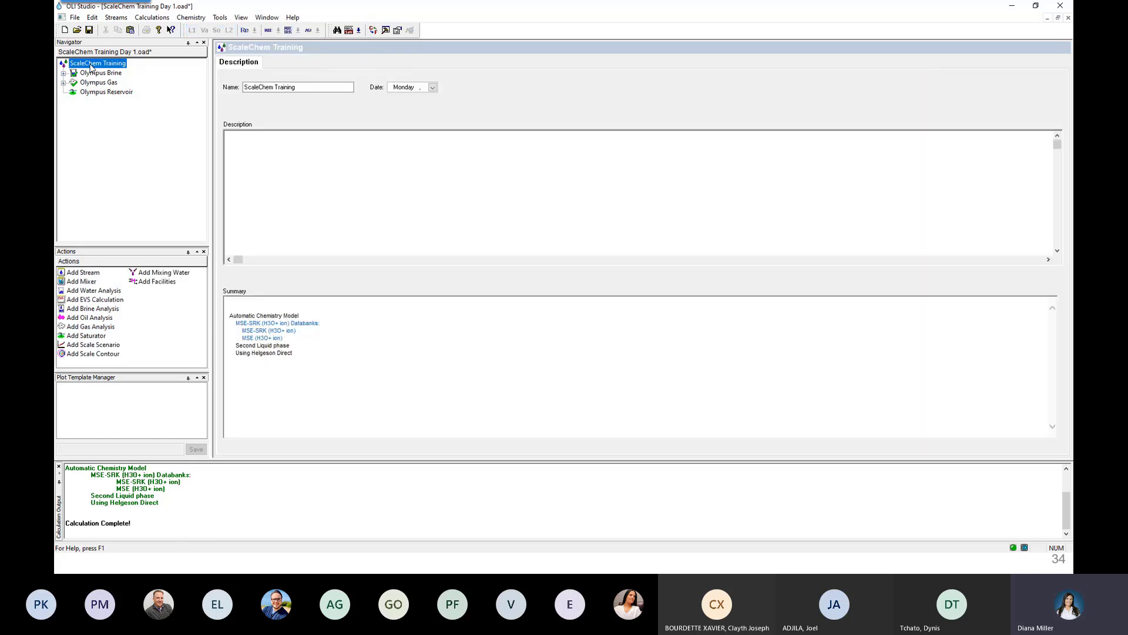
left_click(220, 17)
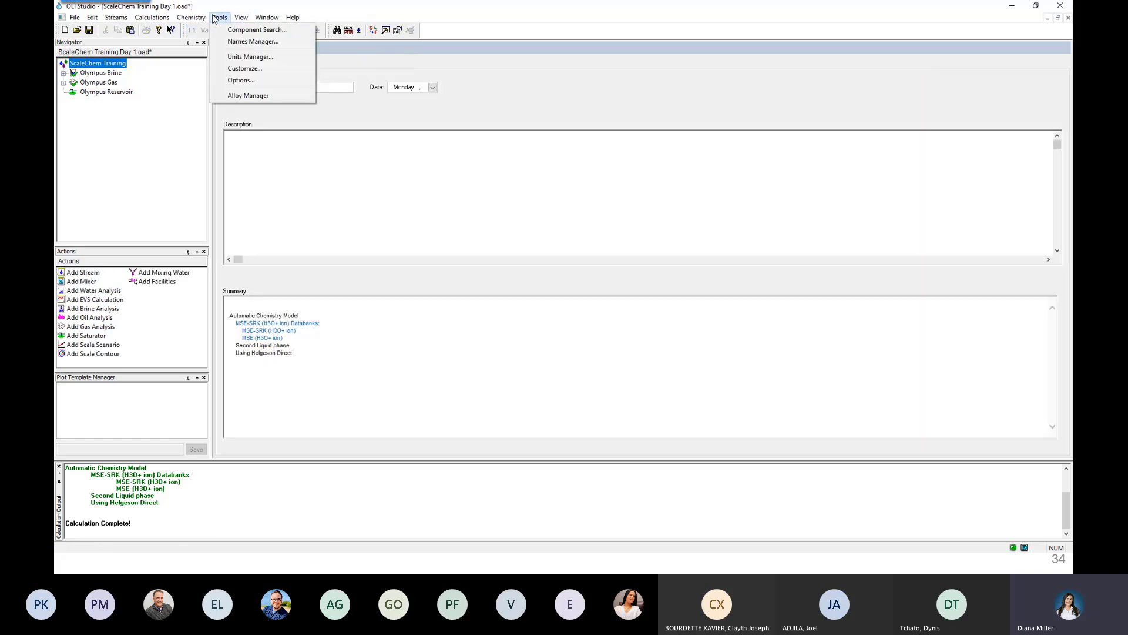
left_click(241, 58)
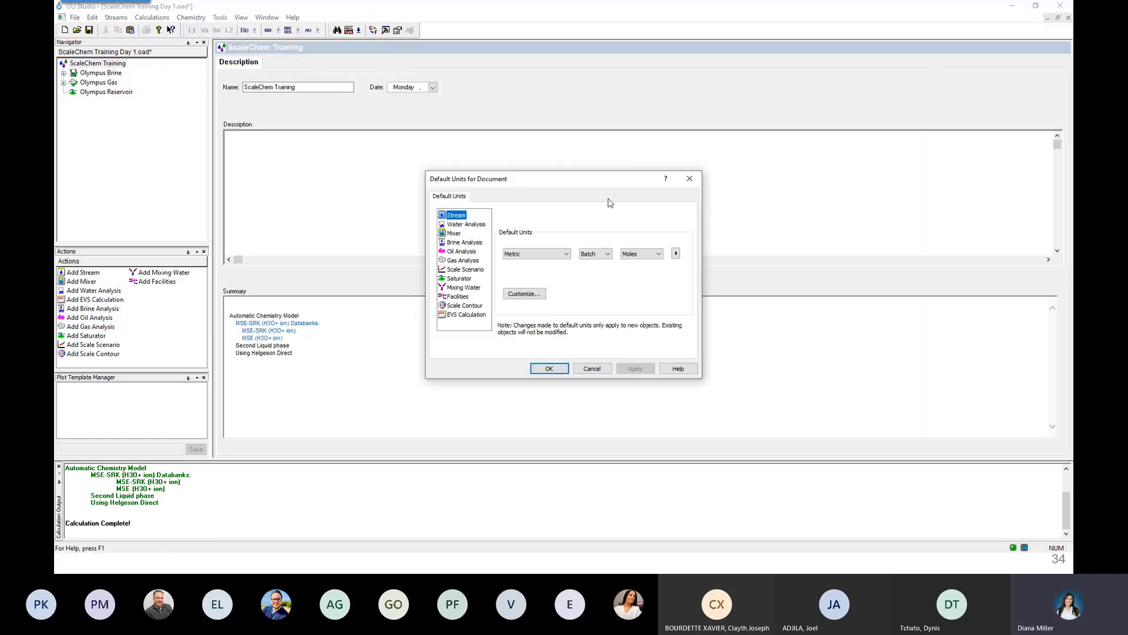
left_click(689, 178)
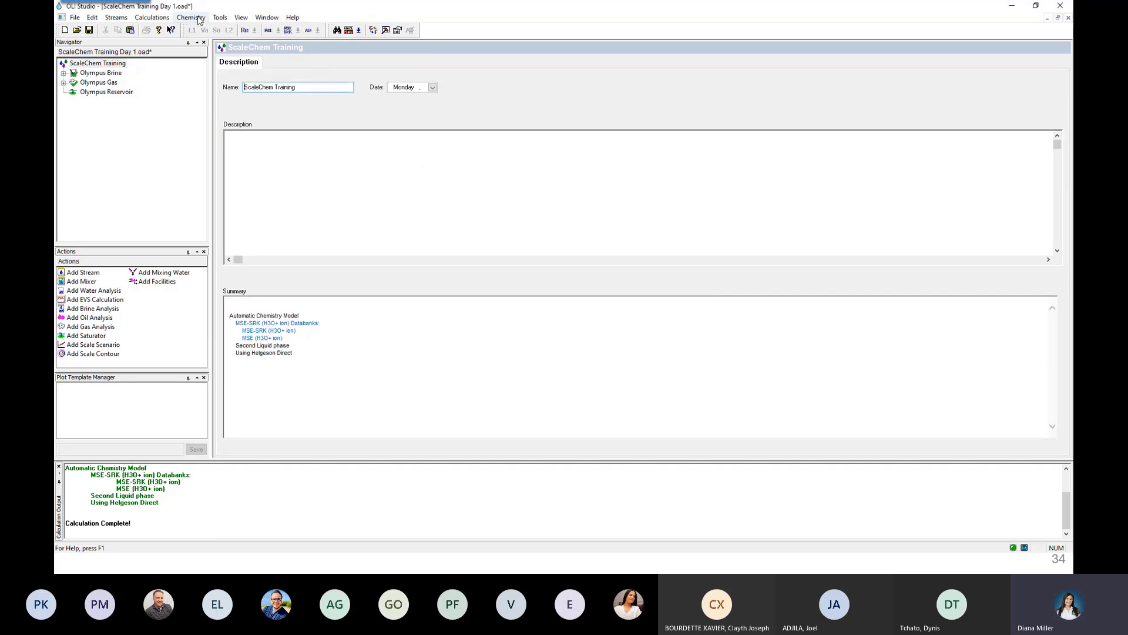
left_click(220, 17)
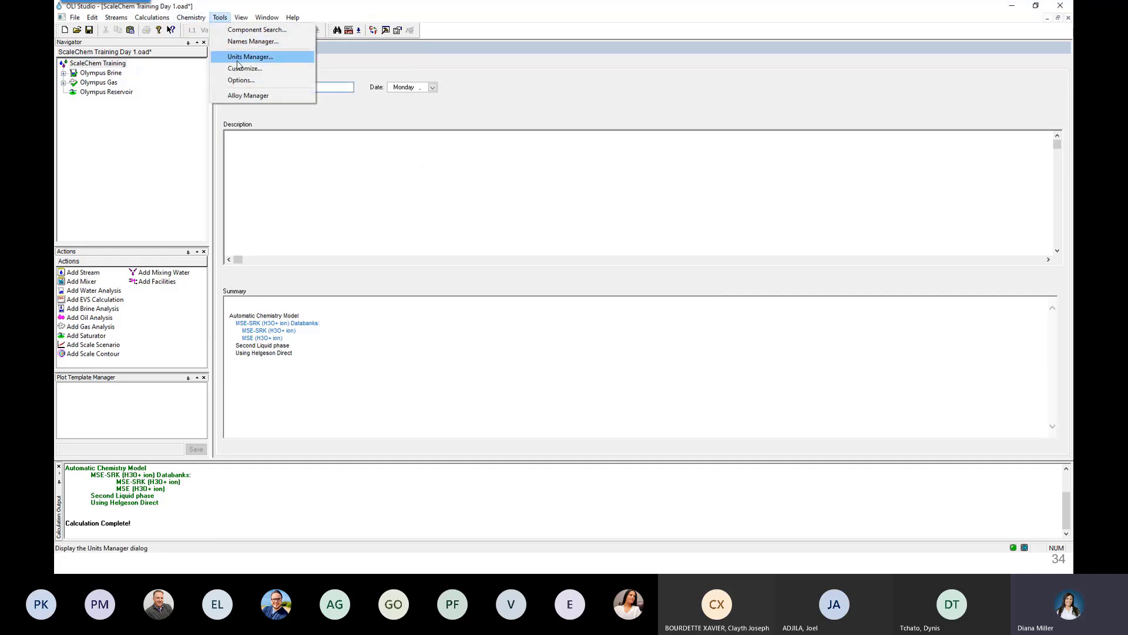
left_click(247, 57)
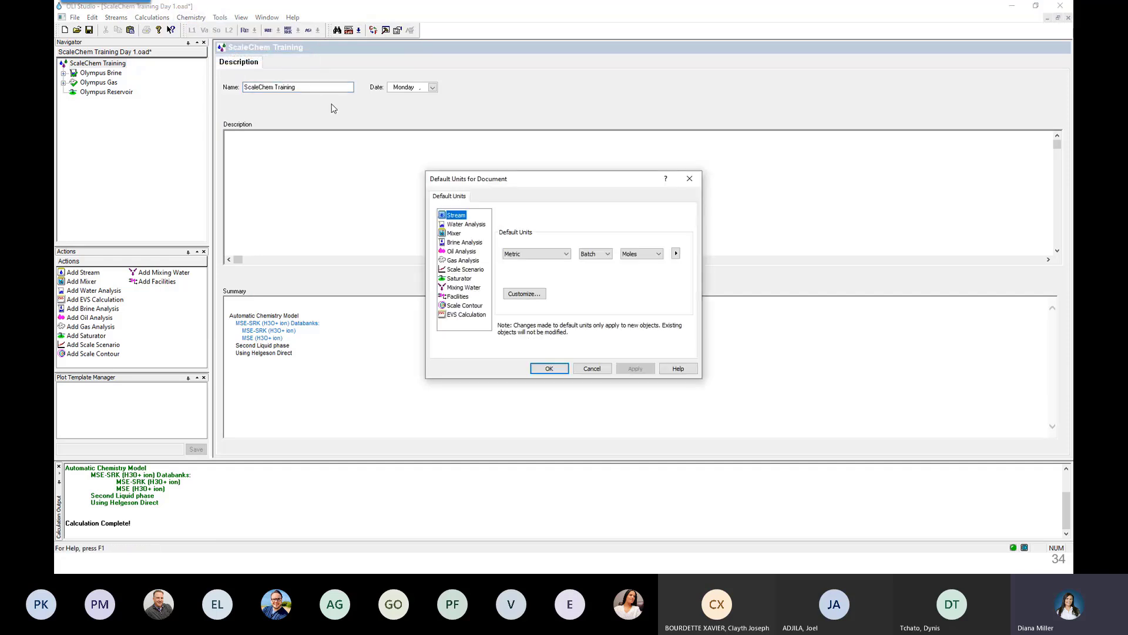
left_click(458, 262)
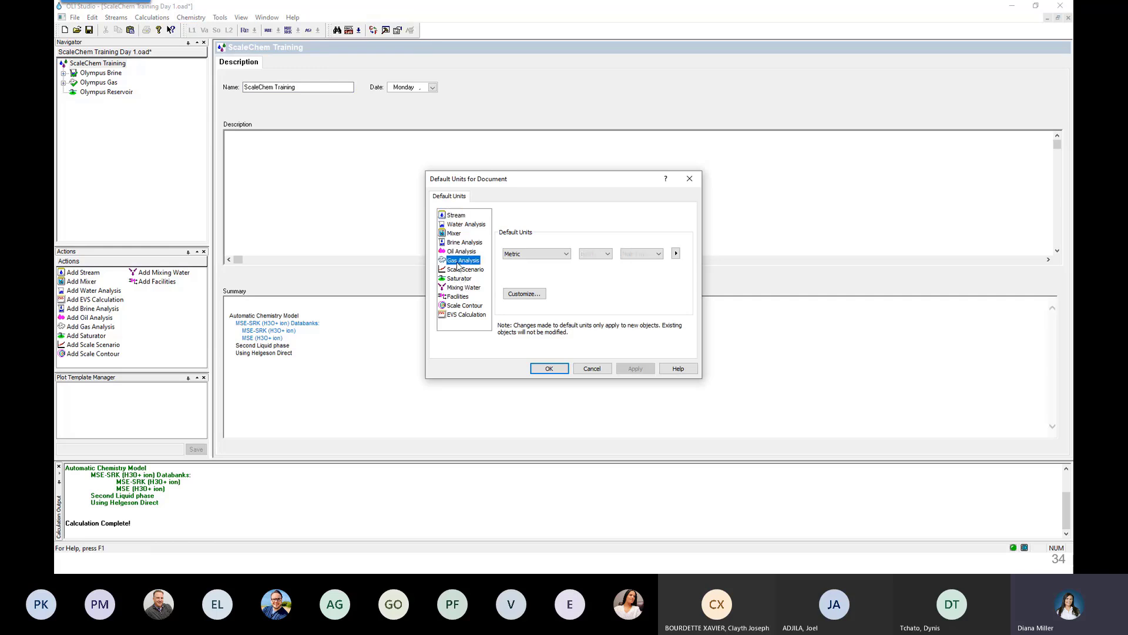
left_click(554, 254)
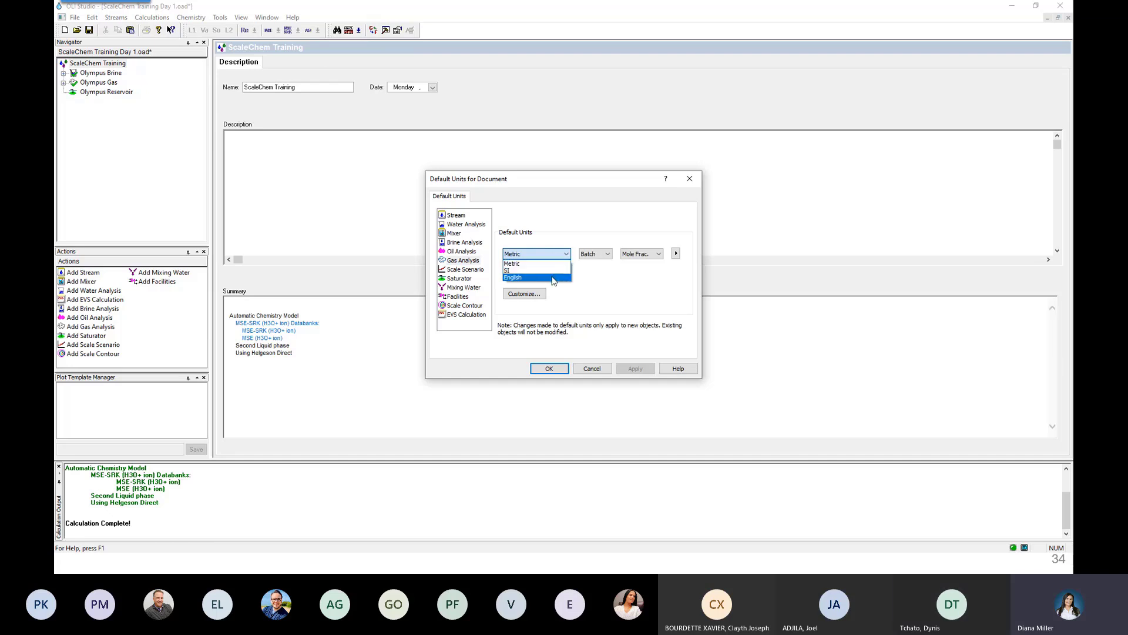
left_click(553, 278)
left_click(547, 253)
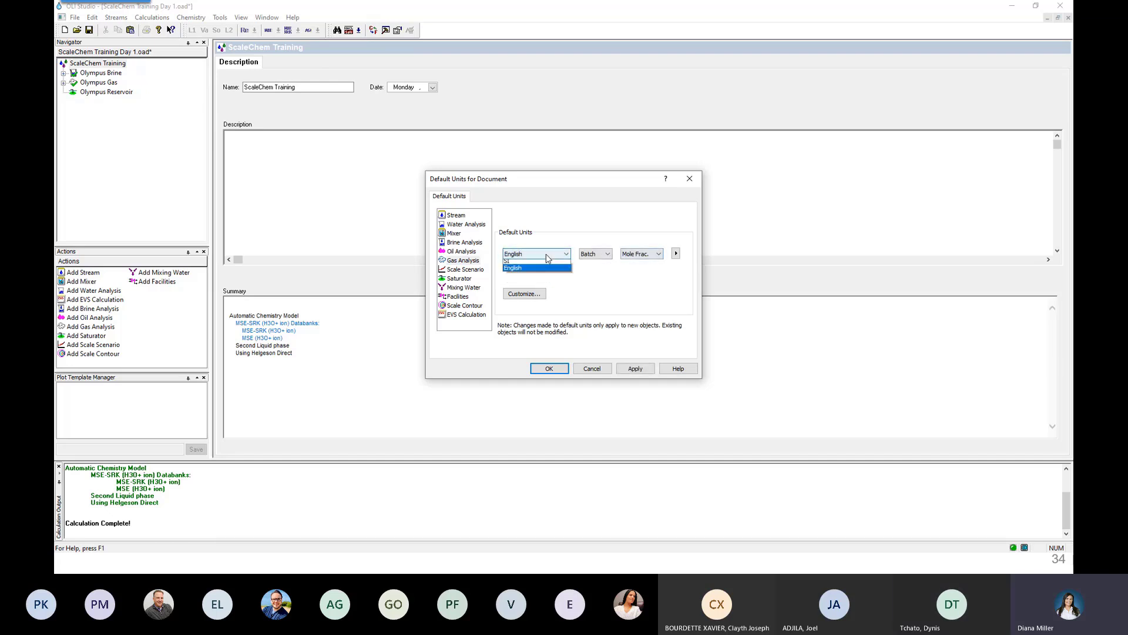
- Review the customizable composition units and basis options of the English set, then close the default units without saving
left_click(540, 295)
left_click(539, 296)
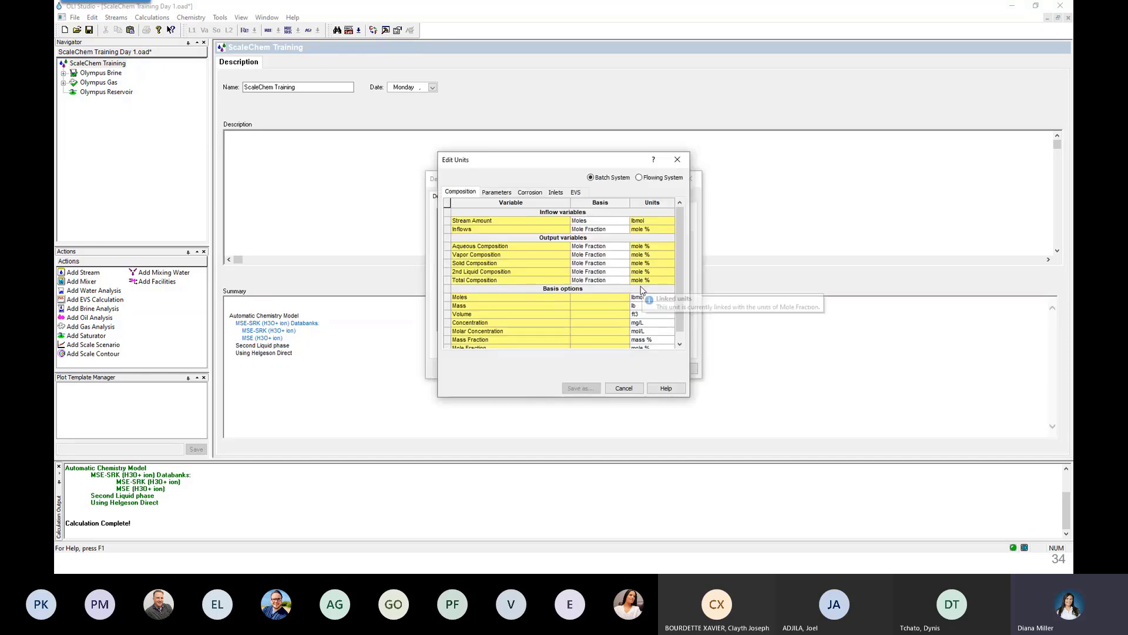
scroll(611, 307, "down", 1)
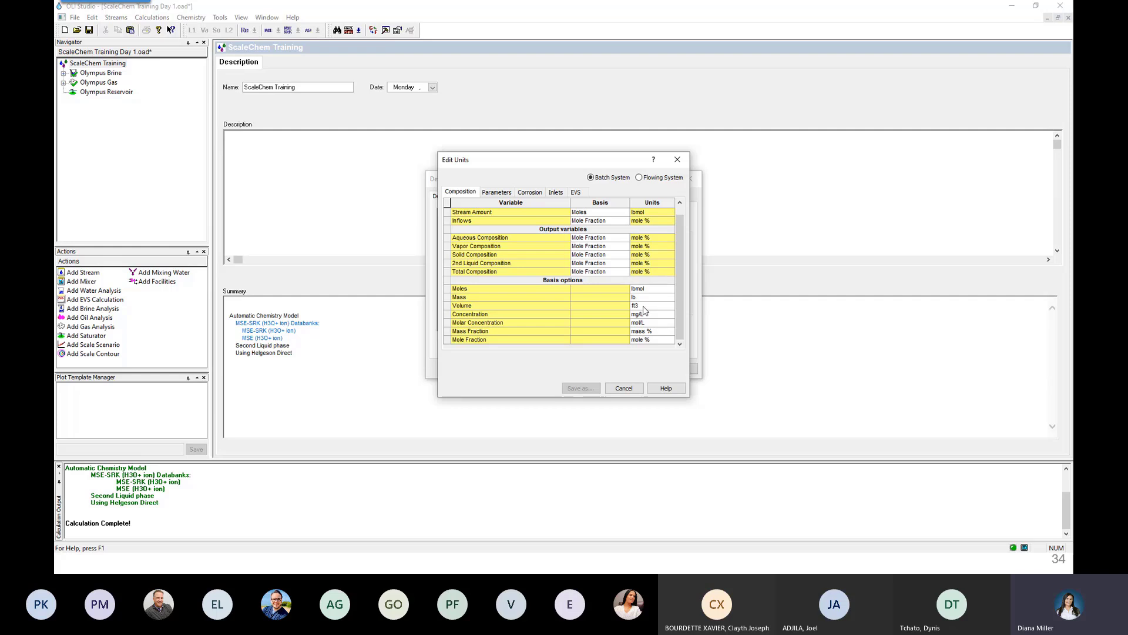
left_click(638, 389)
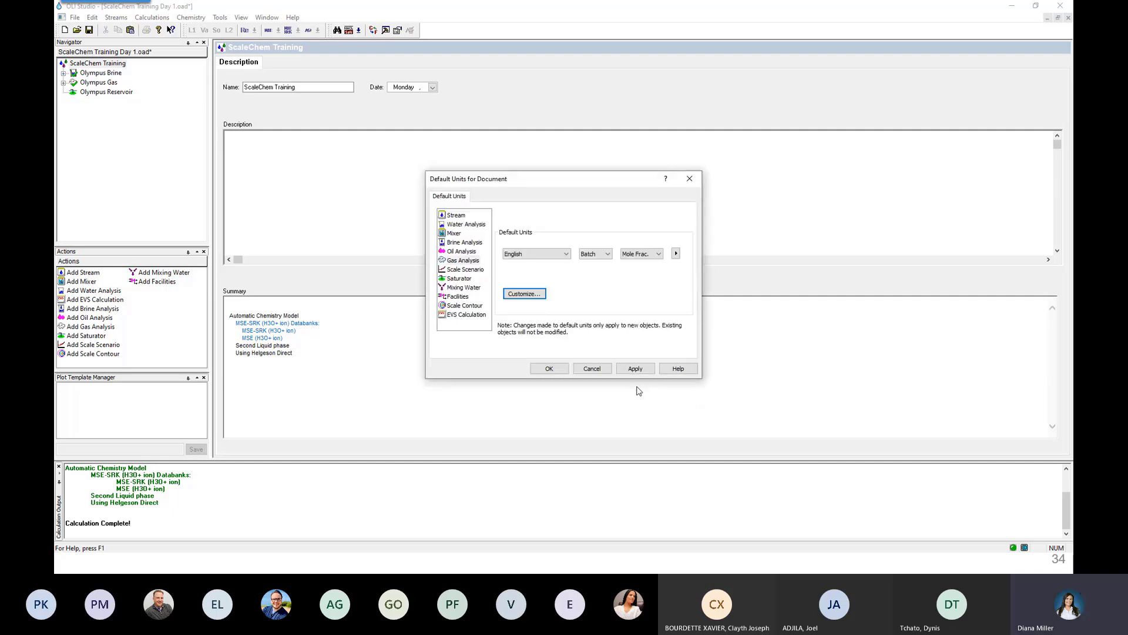
left_click(602, 371)
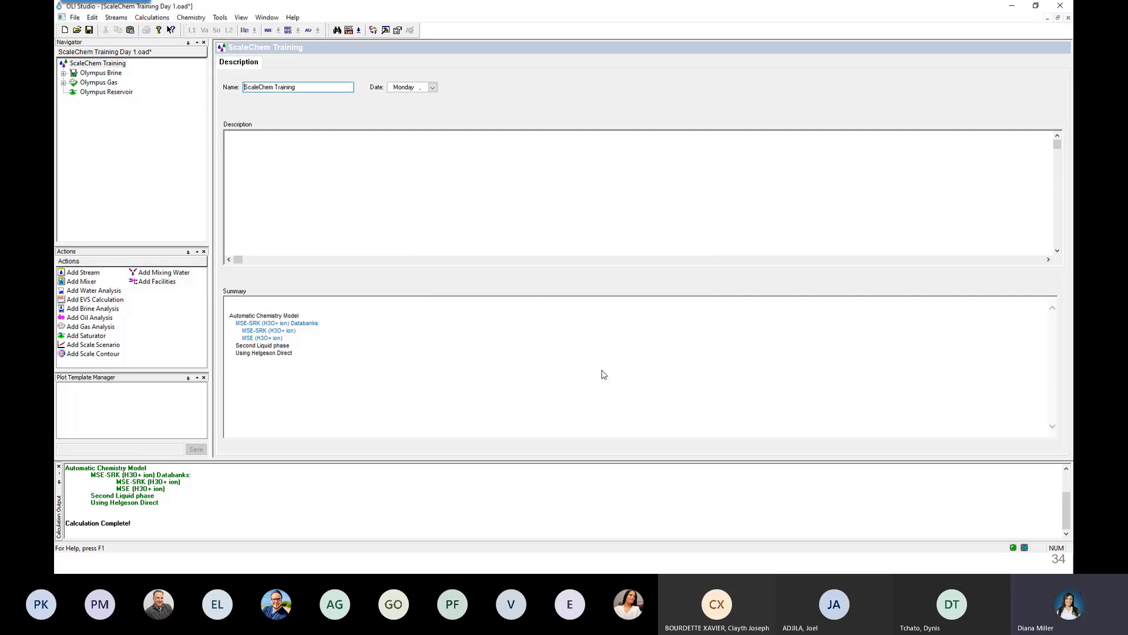
- Open the solid selection of Olympus Reservoir and examine the minerals in the Expanded group, leaving them all unselected
left_click(130, 93)
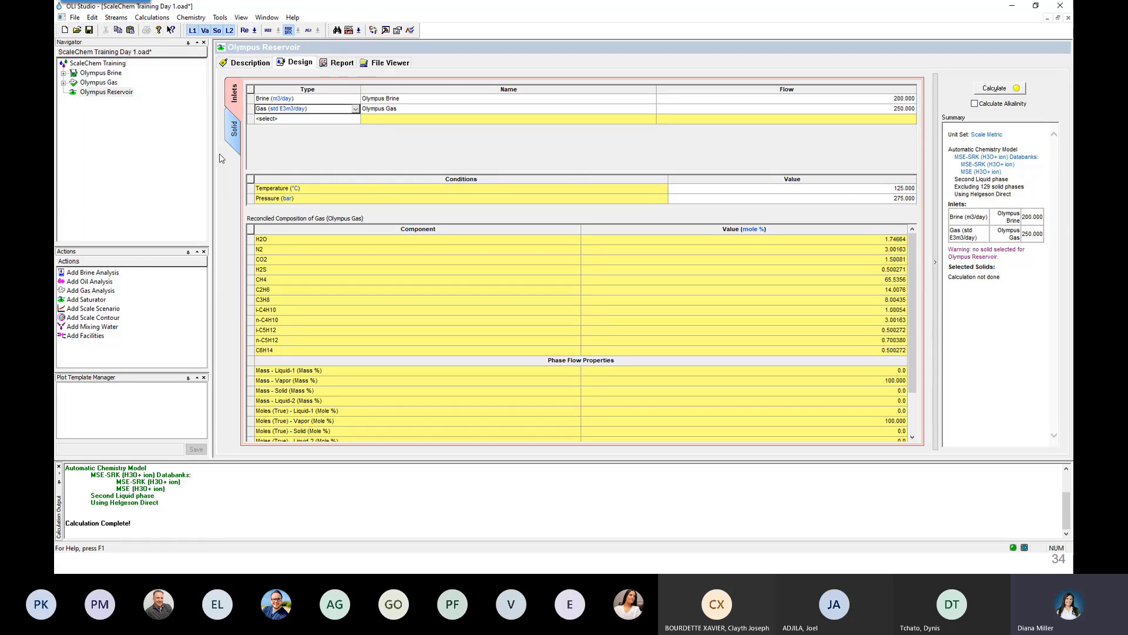
left_click(234, 130)
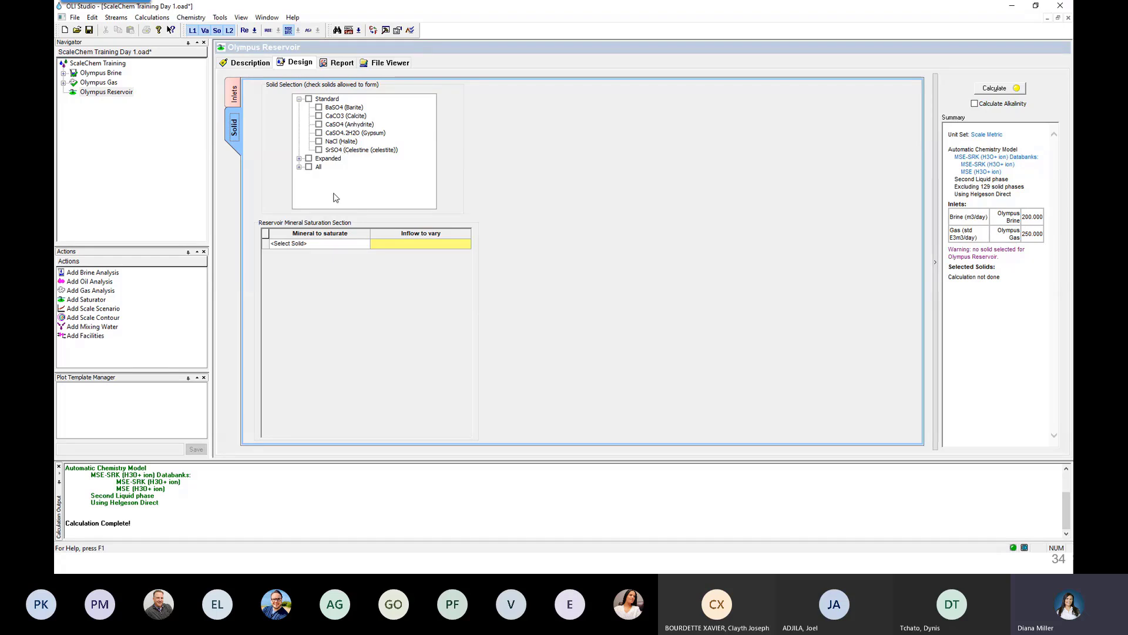
left_click(299, 159)
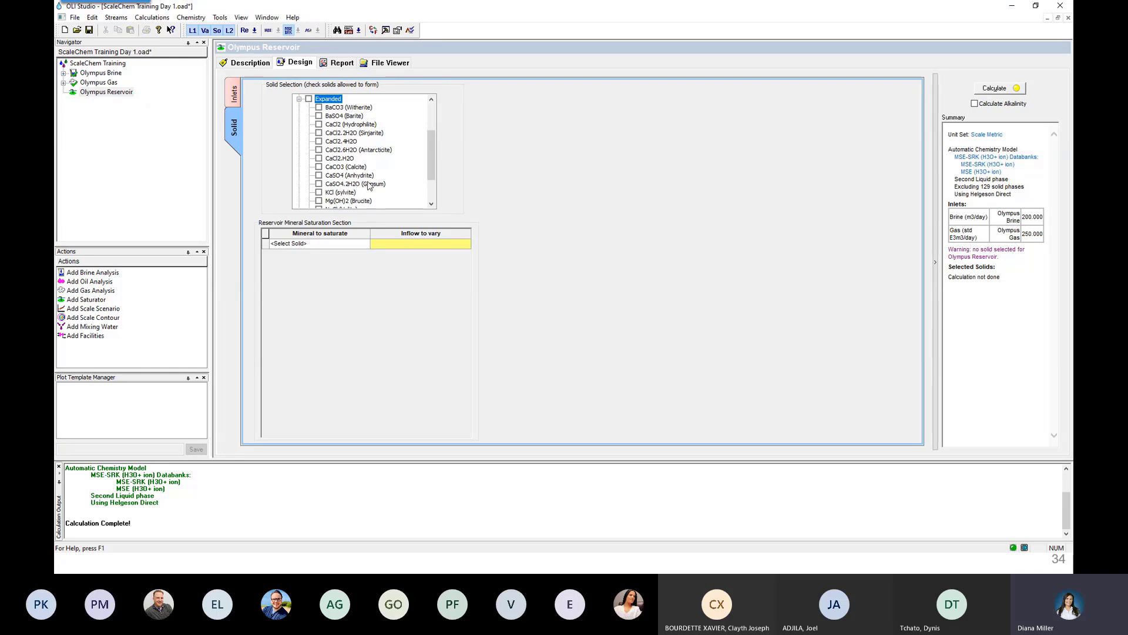
scroll(369, 186, "down", 1)
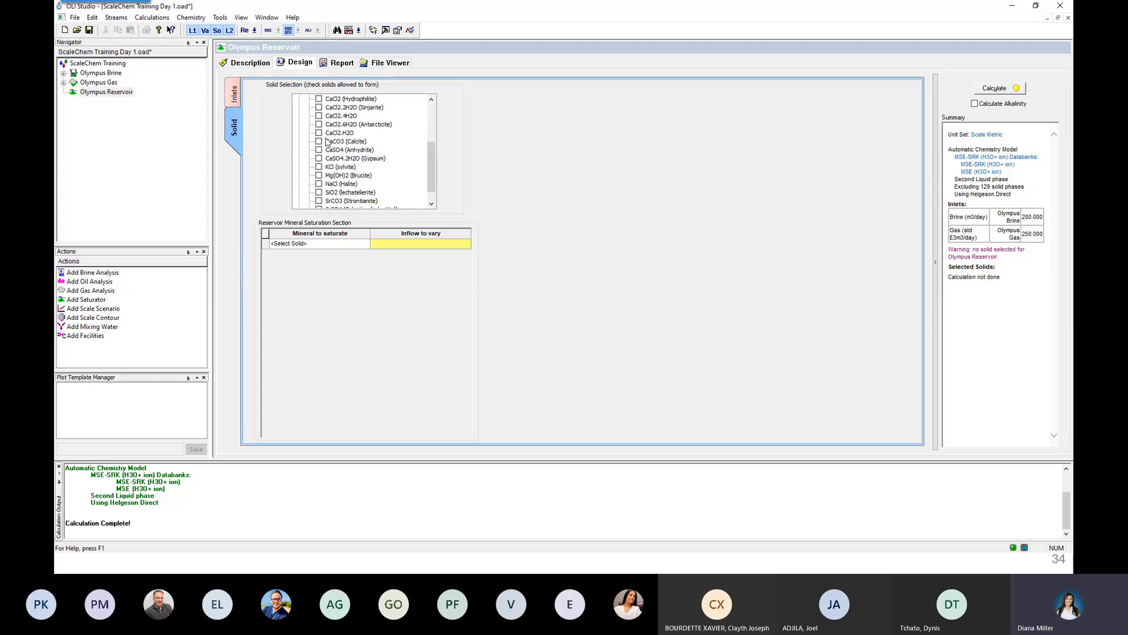
scroll(301, 140, "up", 2)
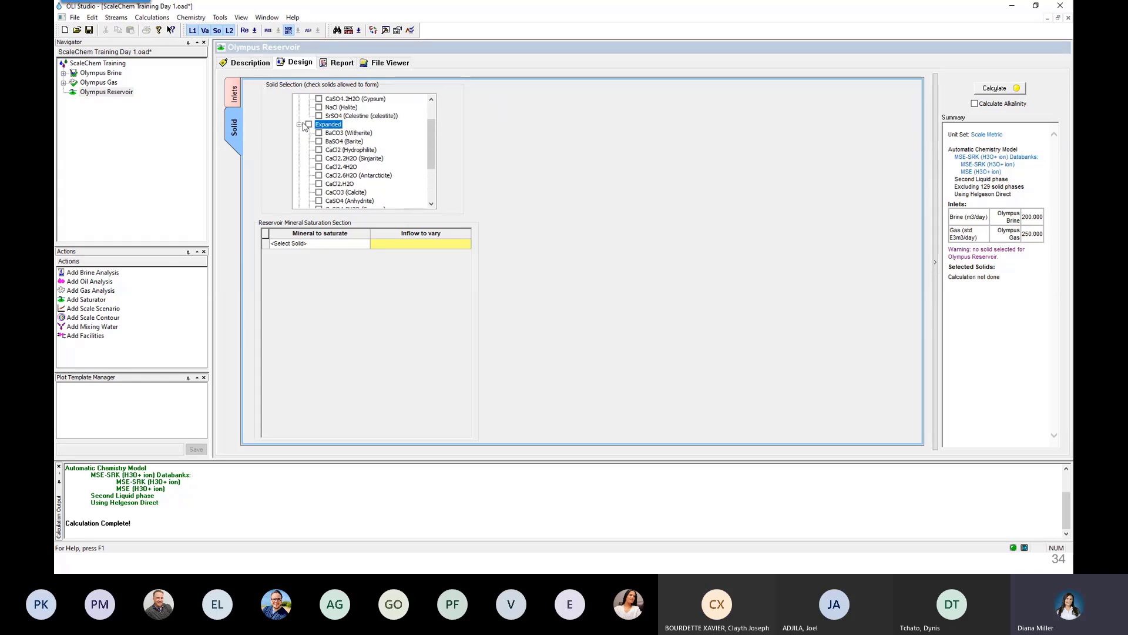
left_click(300, 125)
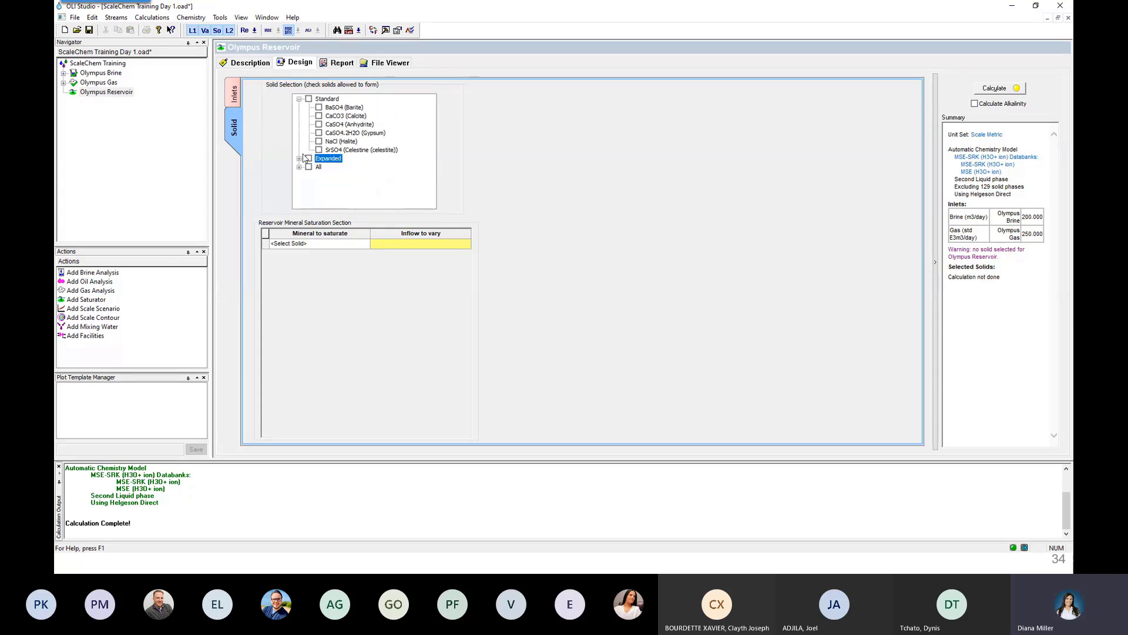
- Look through the complete All group of solids for Olympus Reservoir, then collapse it without selecting any
left_click(299, 167)
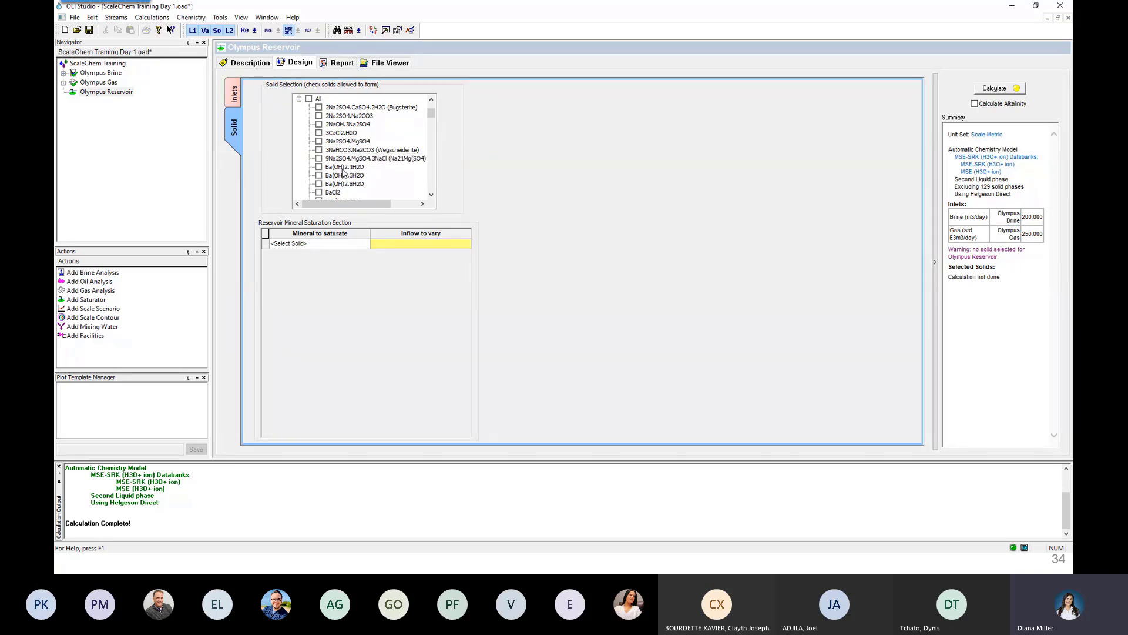
scroll(343, 173, "down", 6)
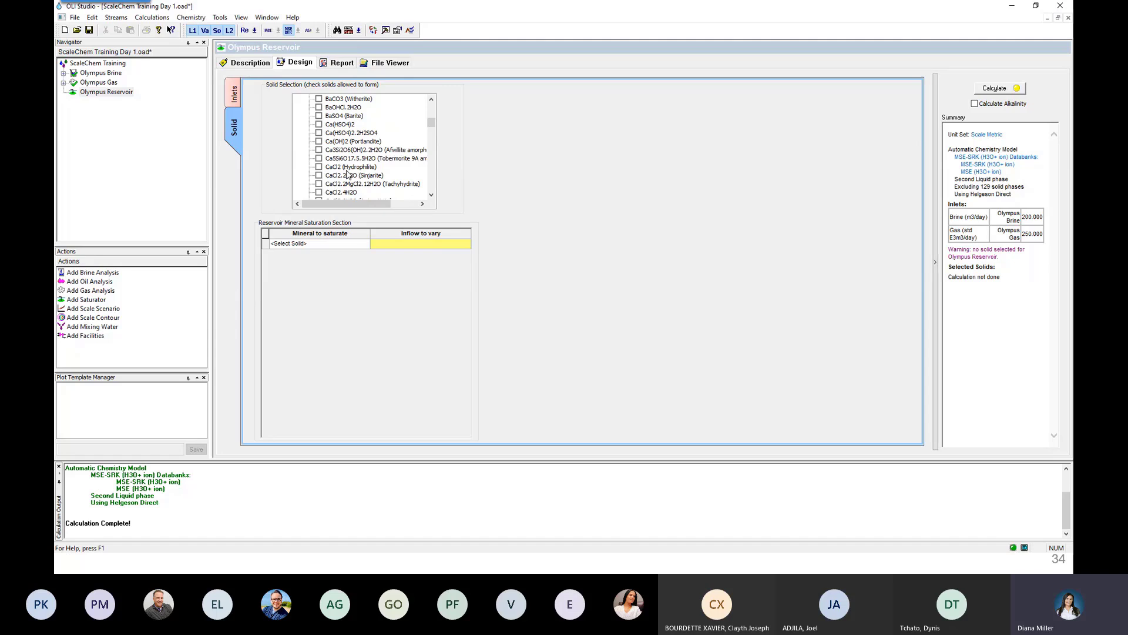
scroll(333, 151, "down", 15)
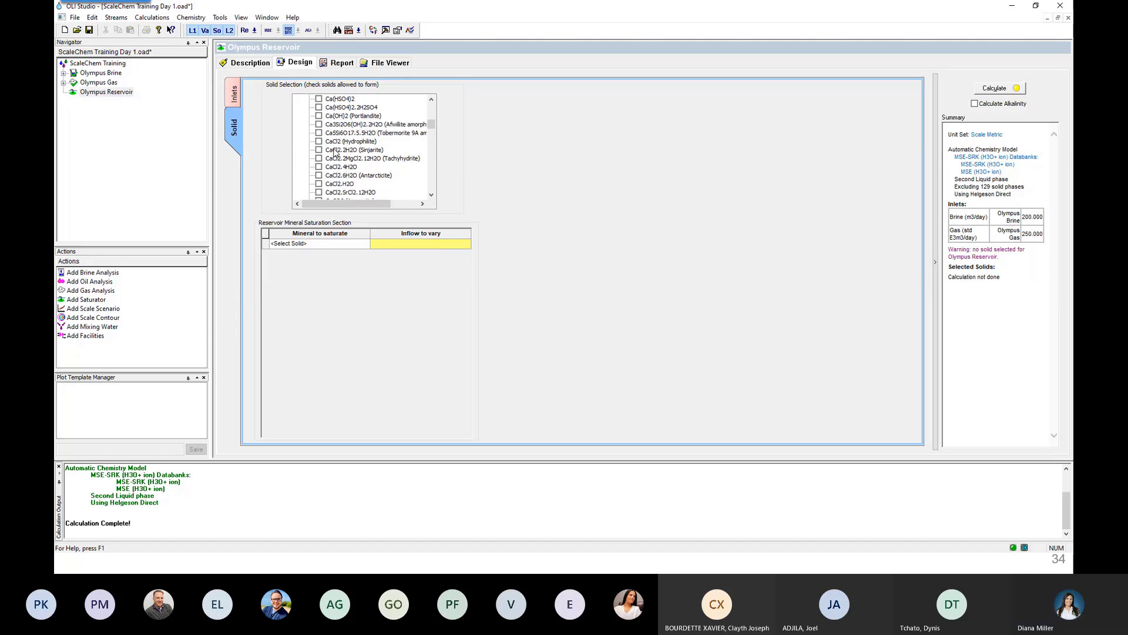
scroll(334, 152, "down", 15)
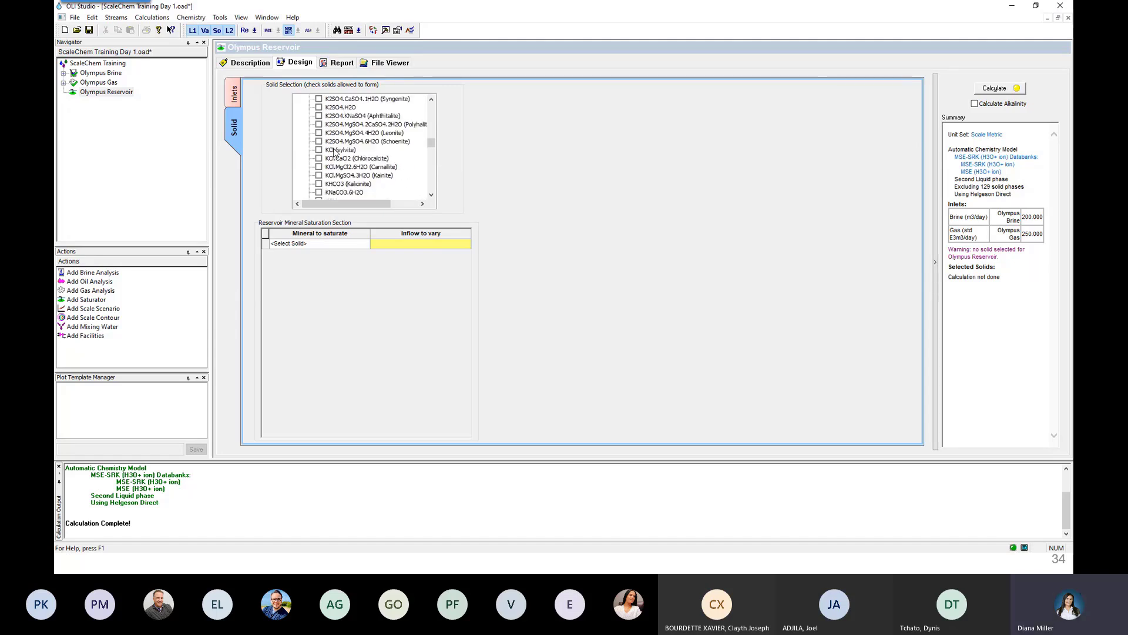
scroll(335, 153, "down", 10)
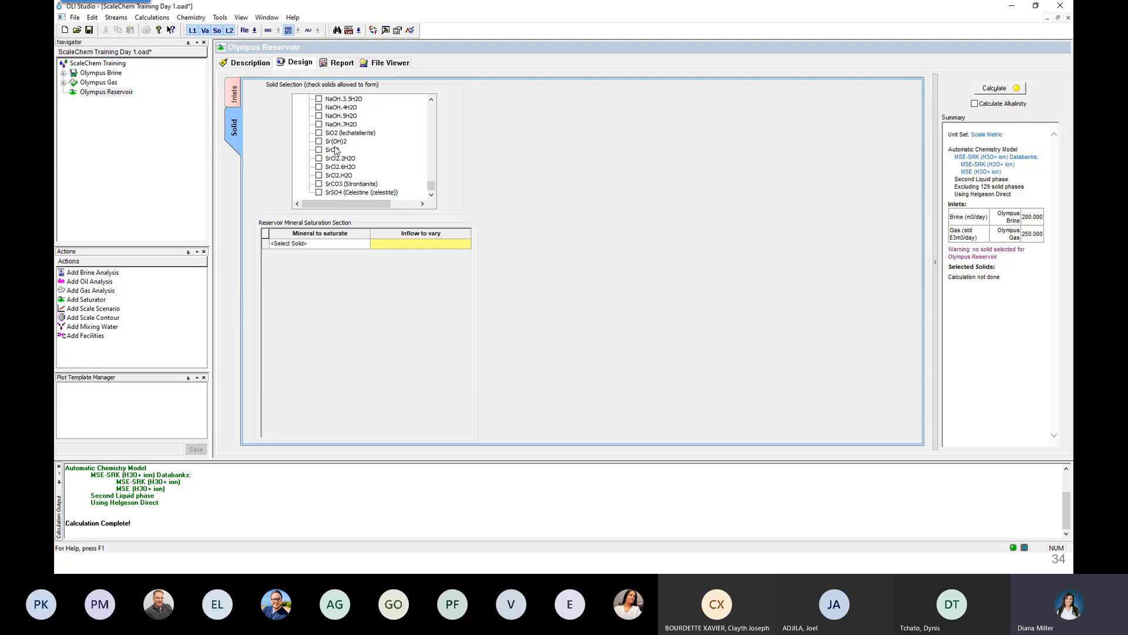
scroll(335, 152, "up", 20)
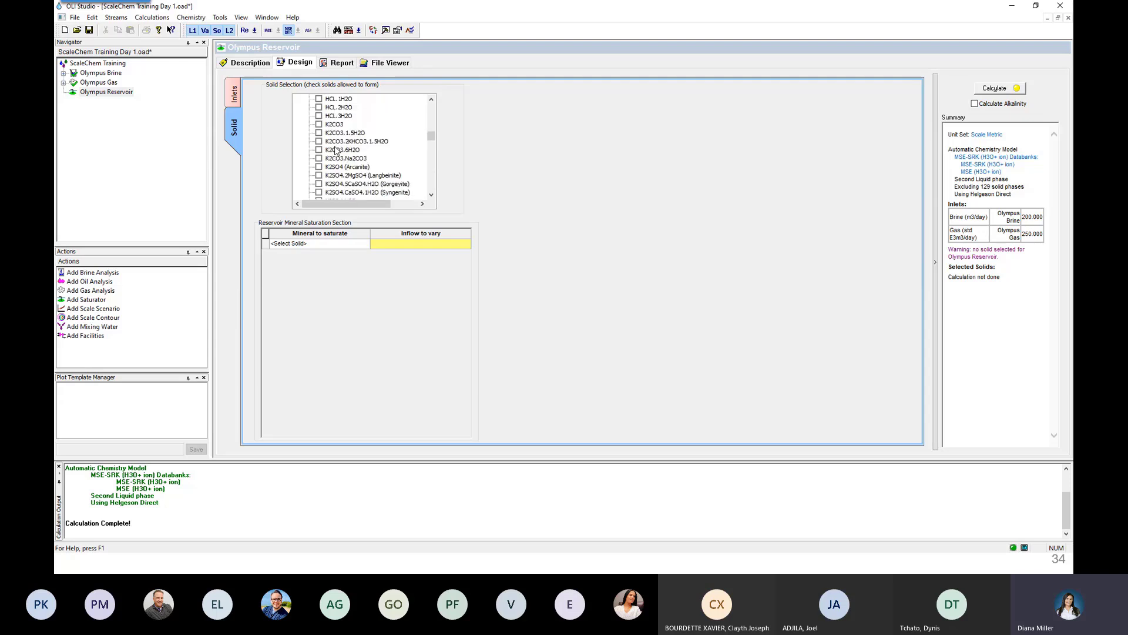
scroll(335, 151, "up", 20)
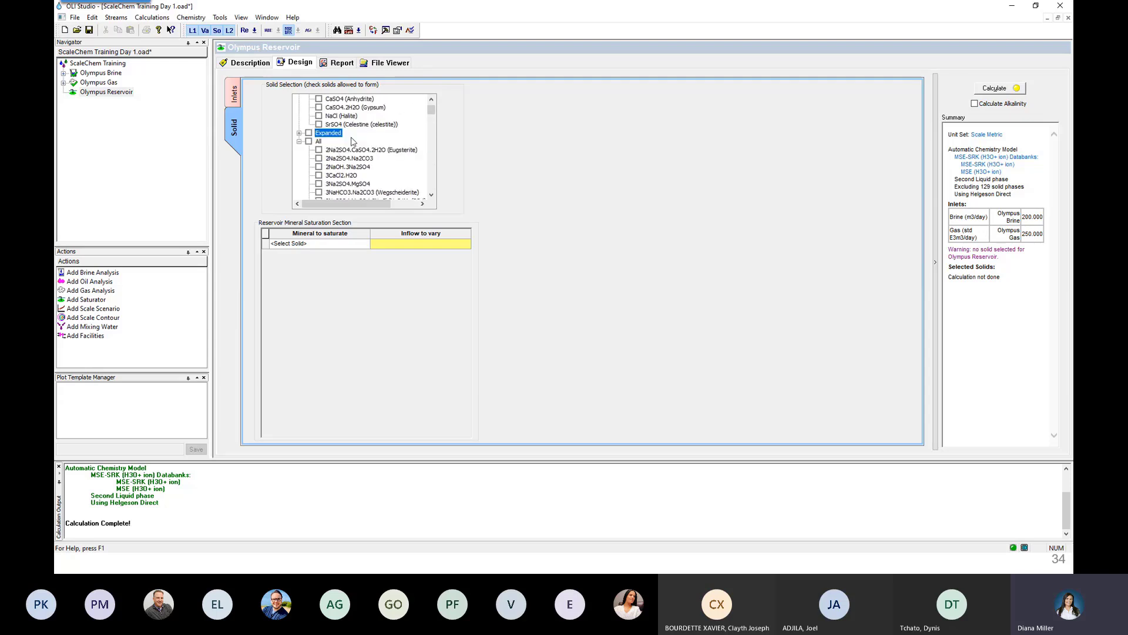
scroll(382, 125, "up", 1)
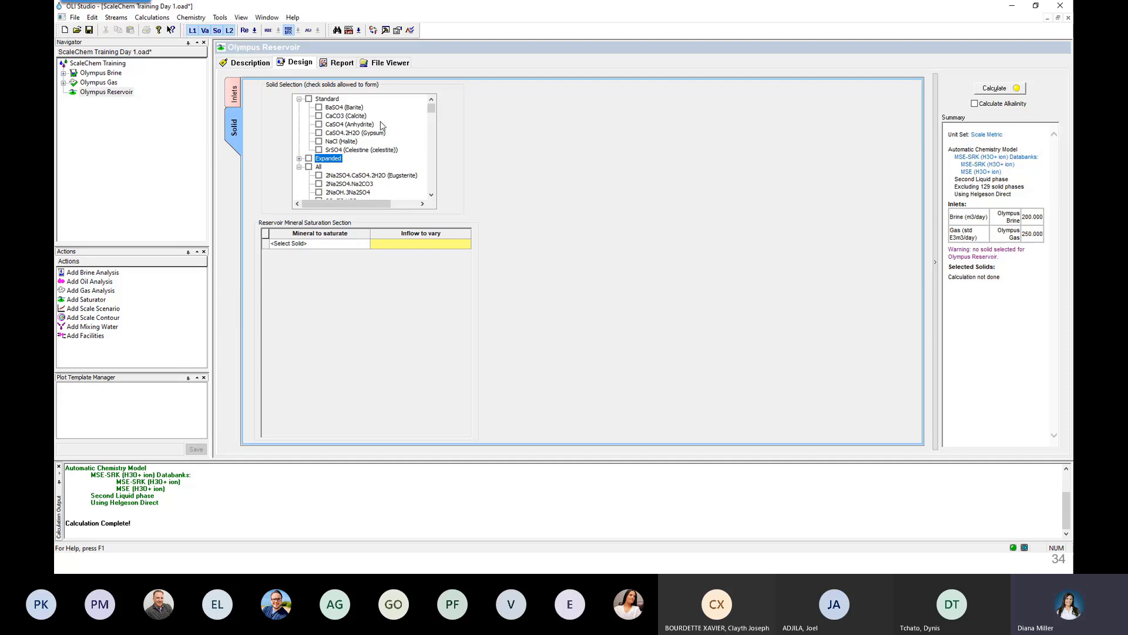
left_click(300, 167)
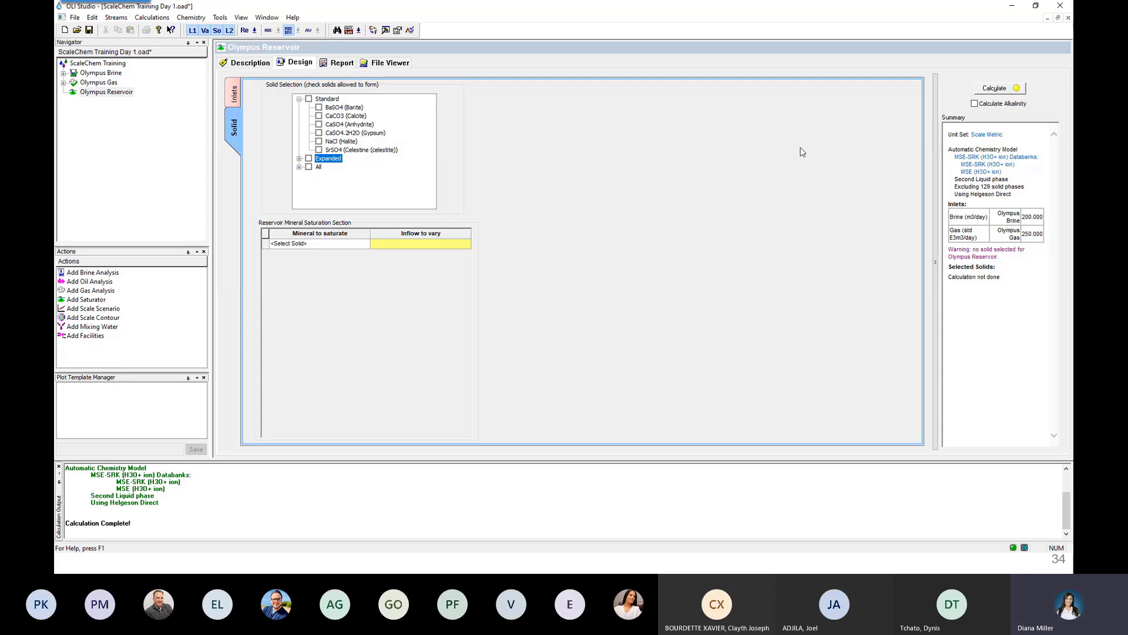
- Calculate Olympus Reservoir with no solids selected and open its saturation report
left_click(1004, 89)
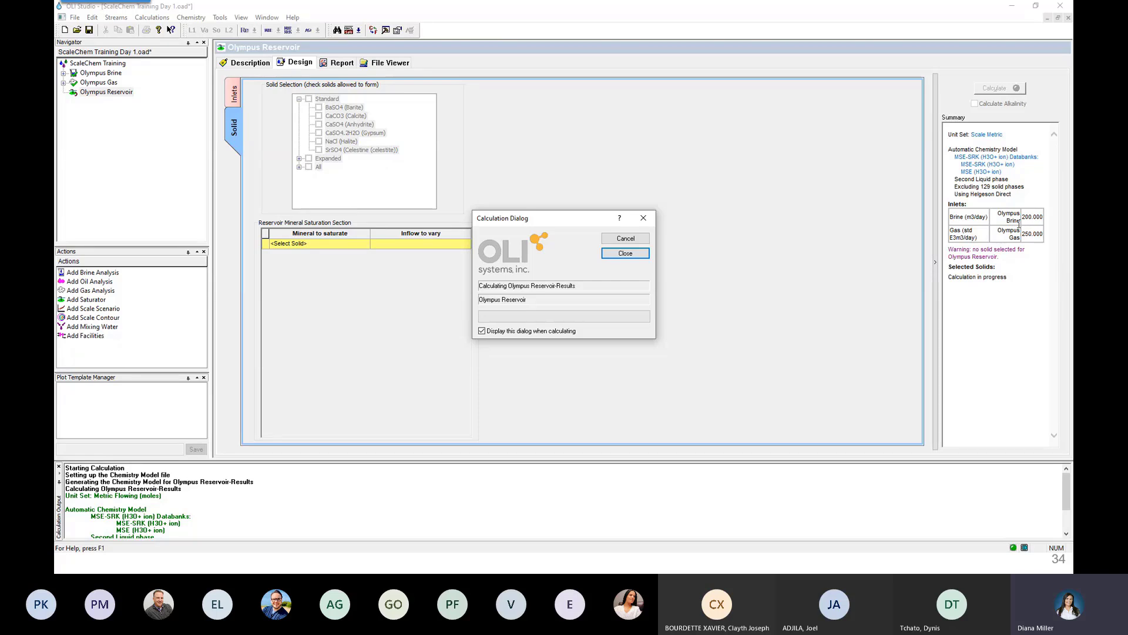
left_click_drag(1003, 264, 970, 264)
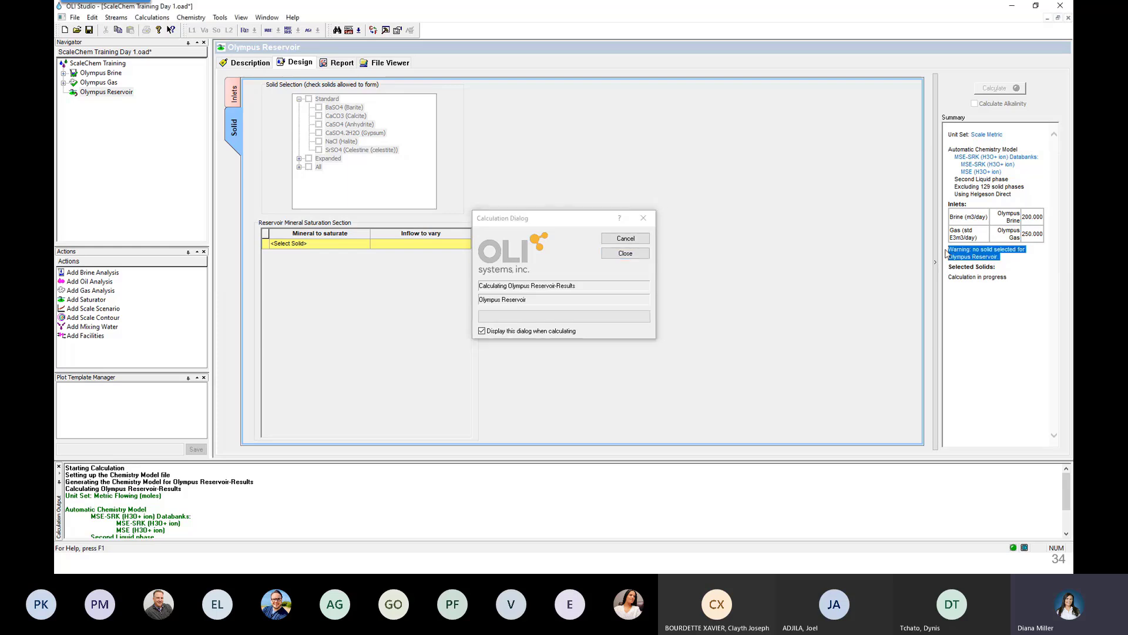
left_click(999, 270)
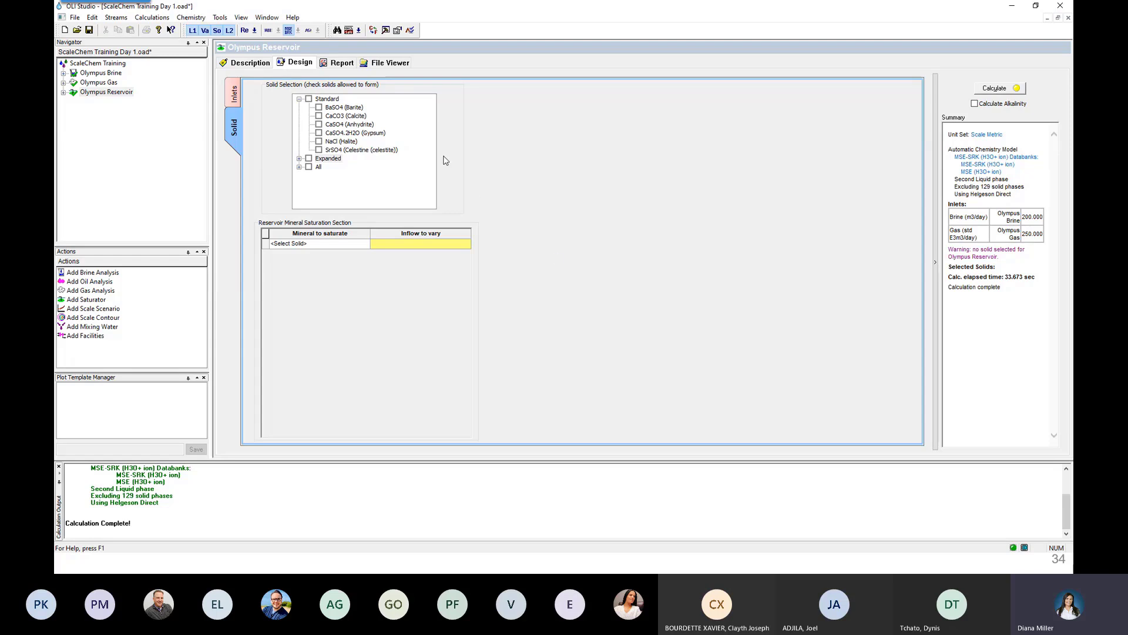
left_click(334, 67)
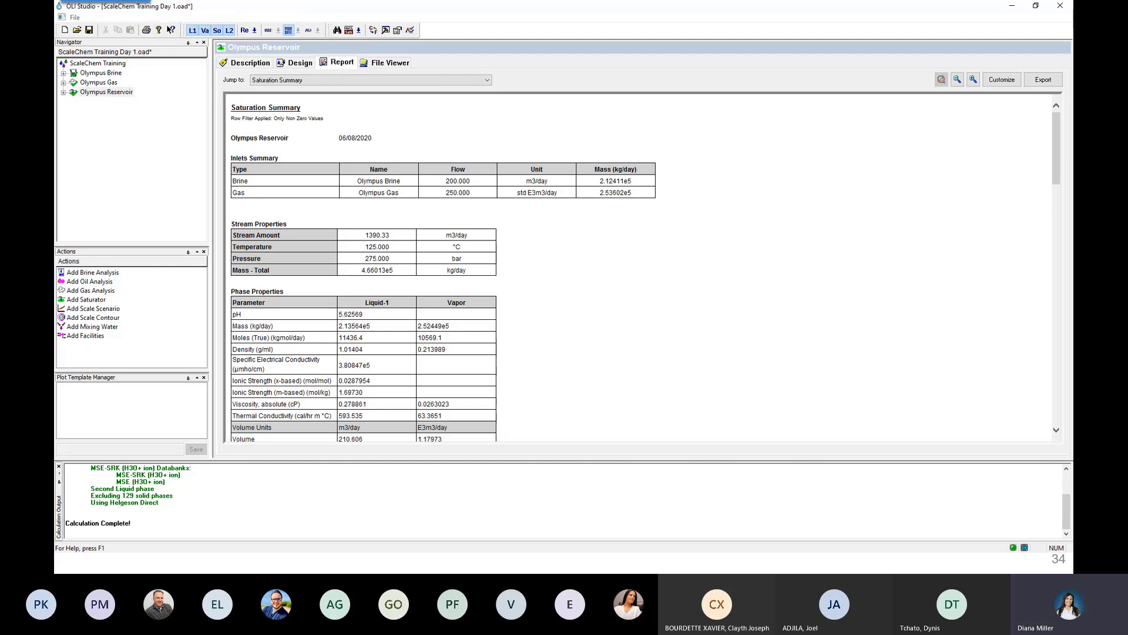
key("Right")
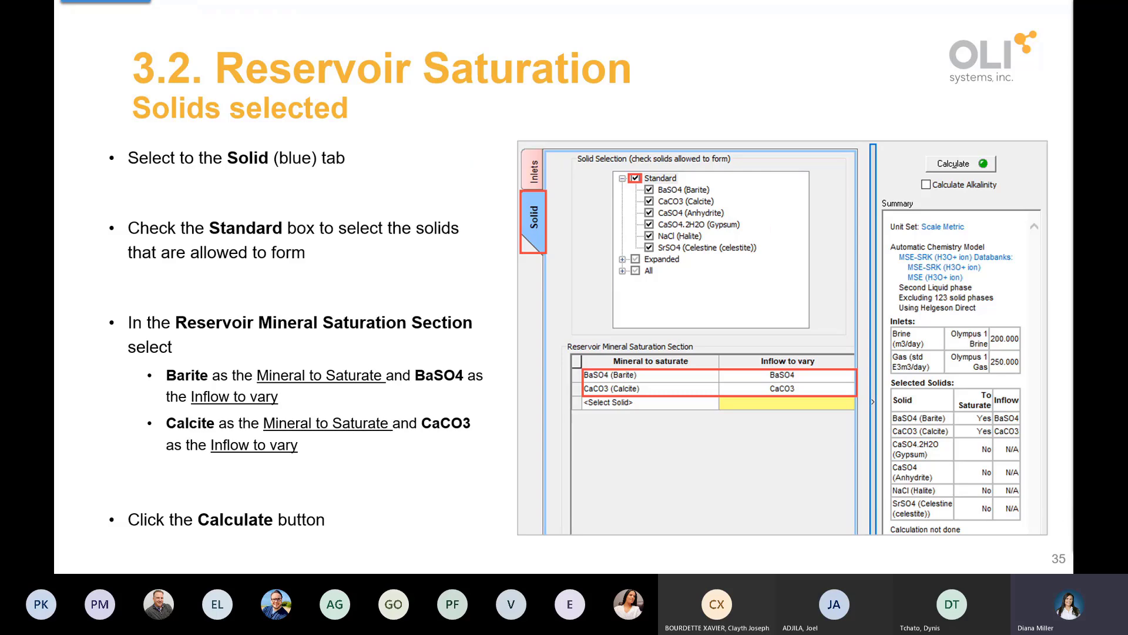
key("Left")
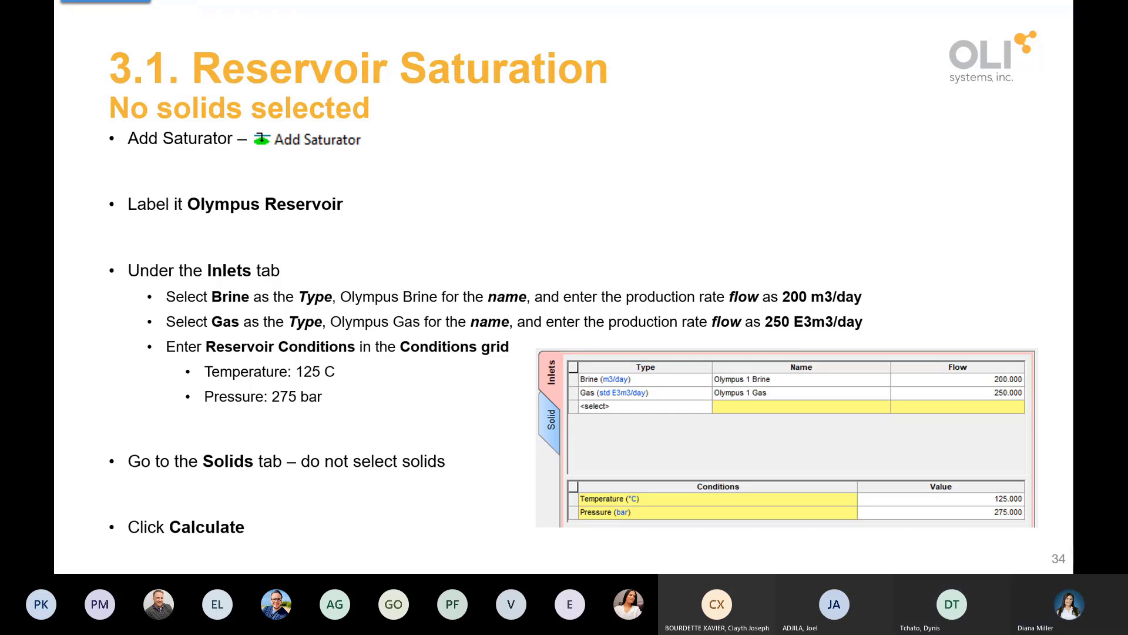
key("alt+Tab")
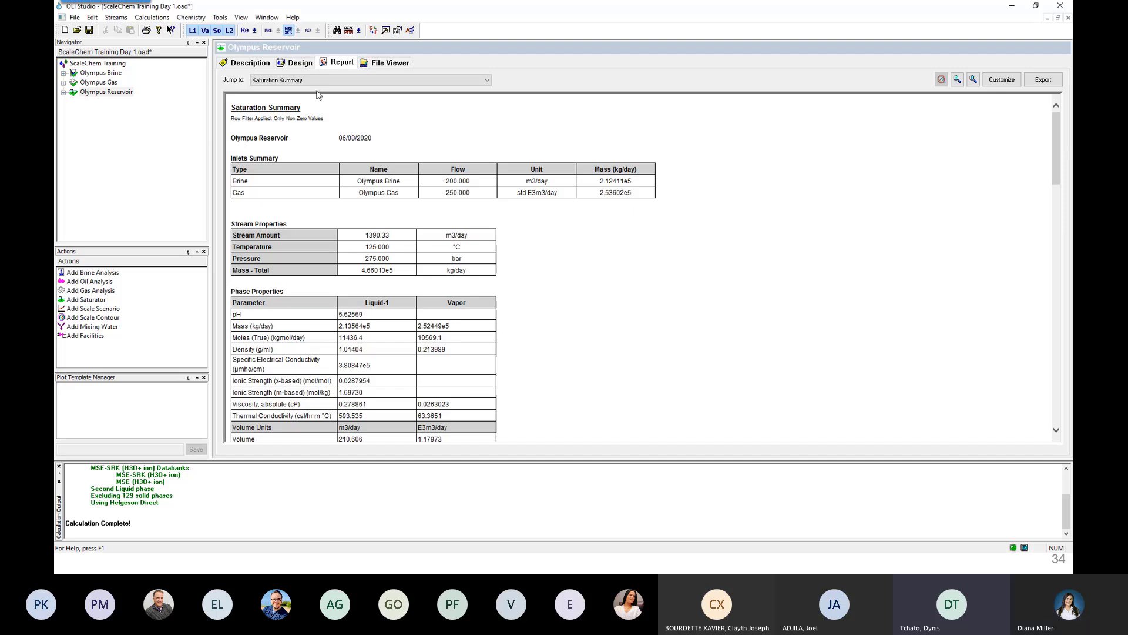
- Check the Olympus Reservoir design, then examine the inlet masses and total stream mass in its saturation report
left_click(296, 62)
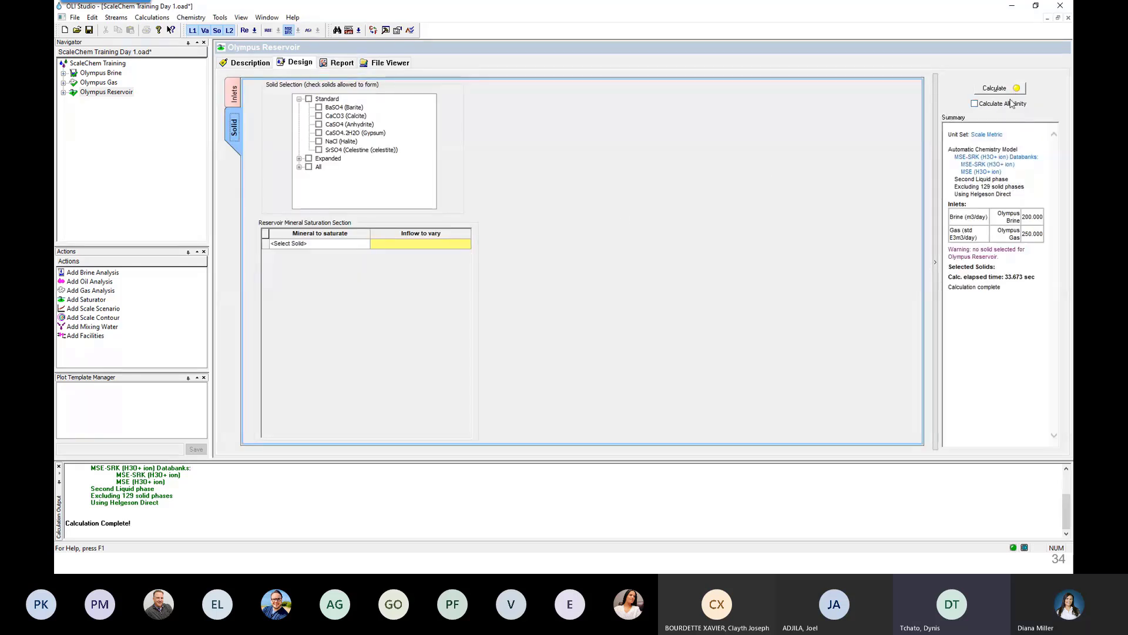
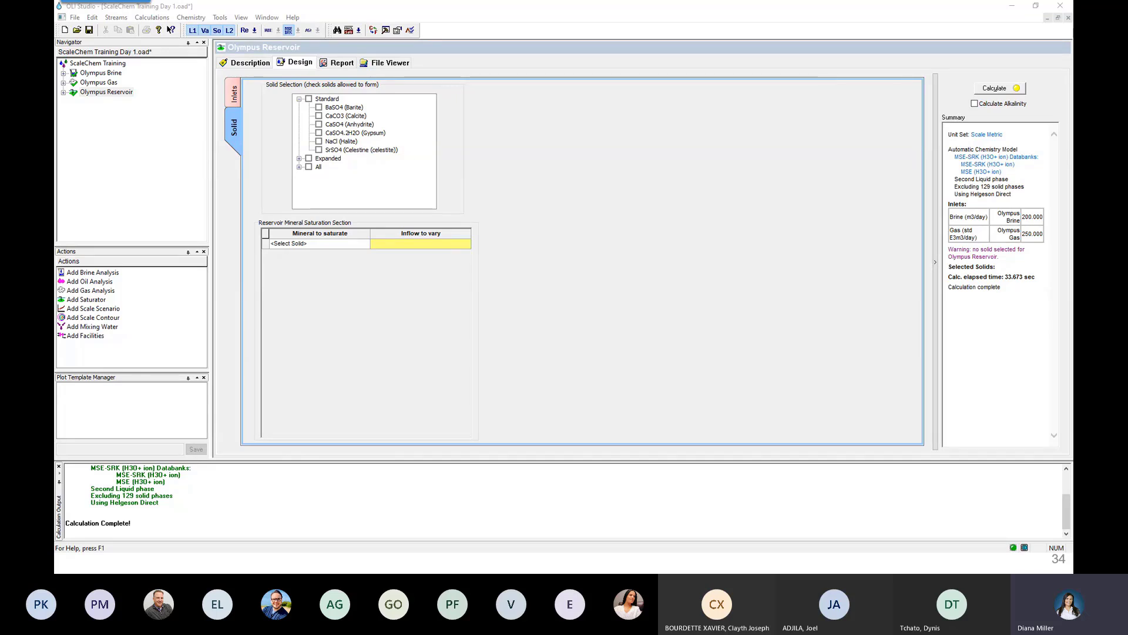
left_click(342, 63)
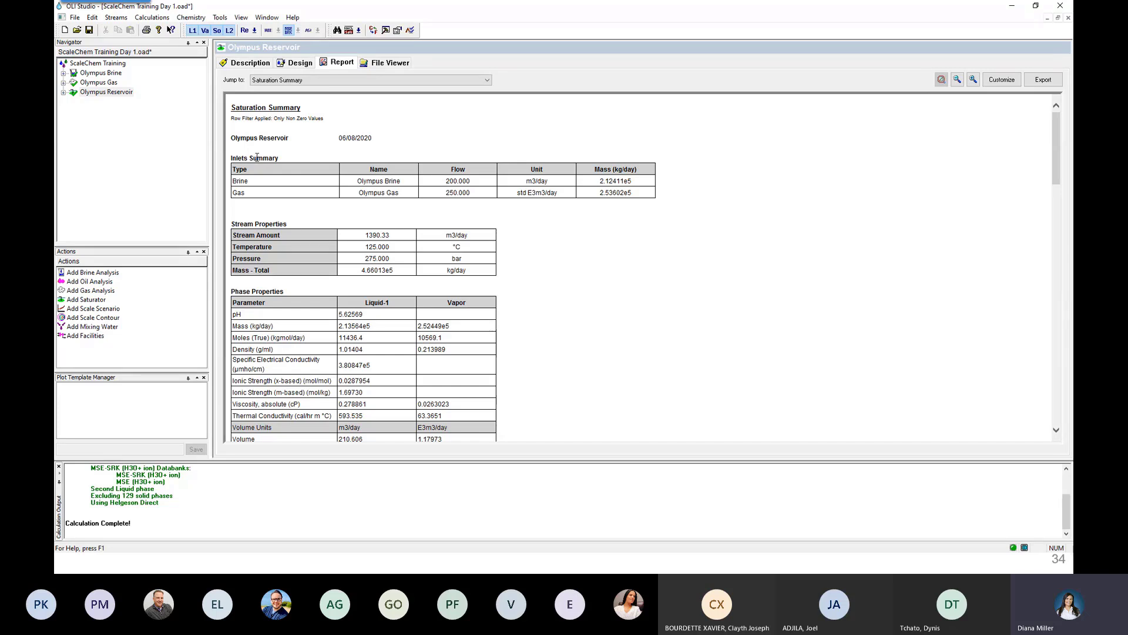
left_click_drag(641, 199, 600, 184)
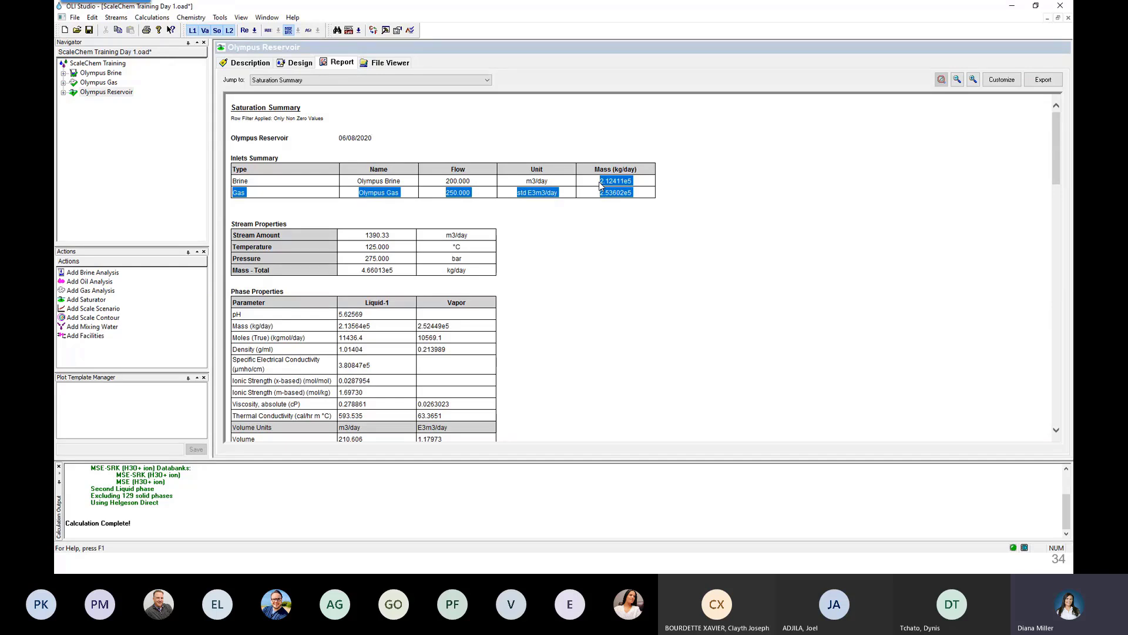
left_click(655, 195)
left_click_drag(636, 186, 600, 194)
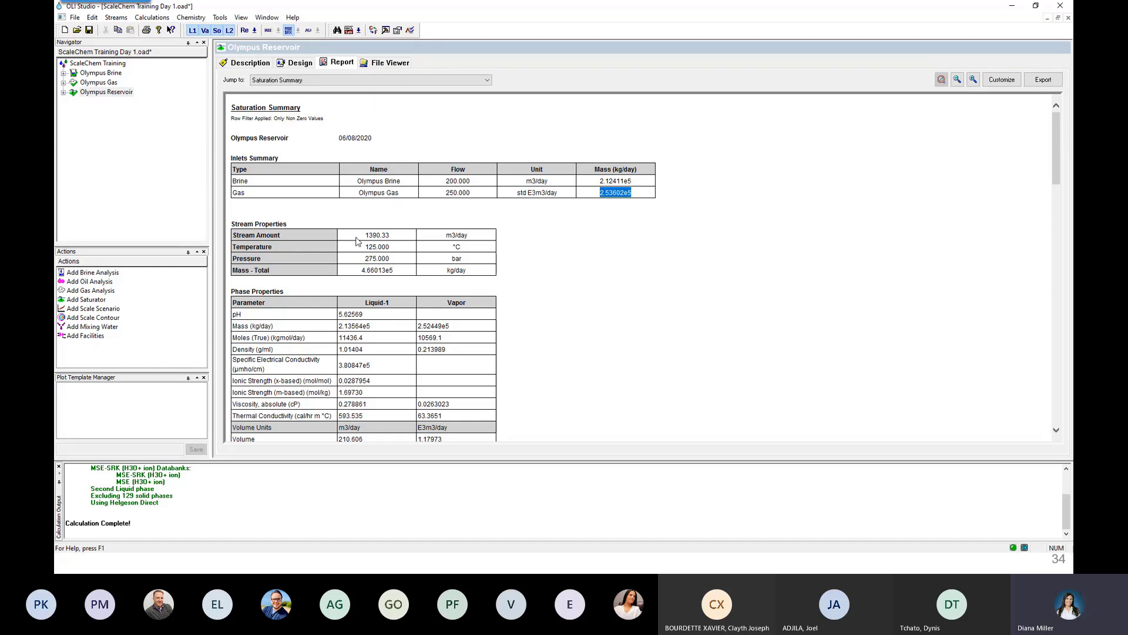
left_click(356, 241)
left_click_drag(487, 274, 362, 274)
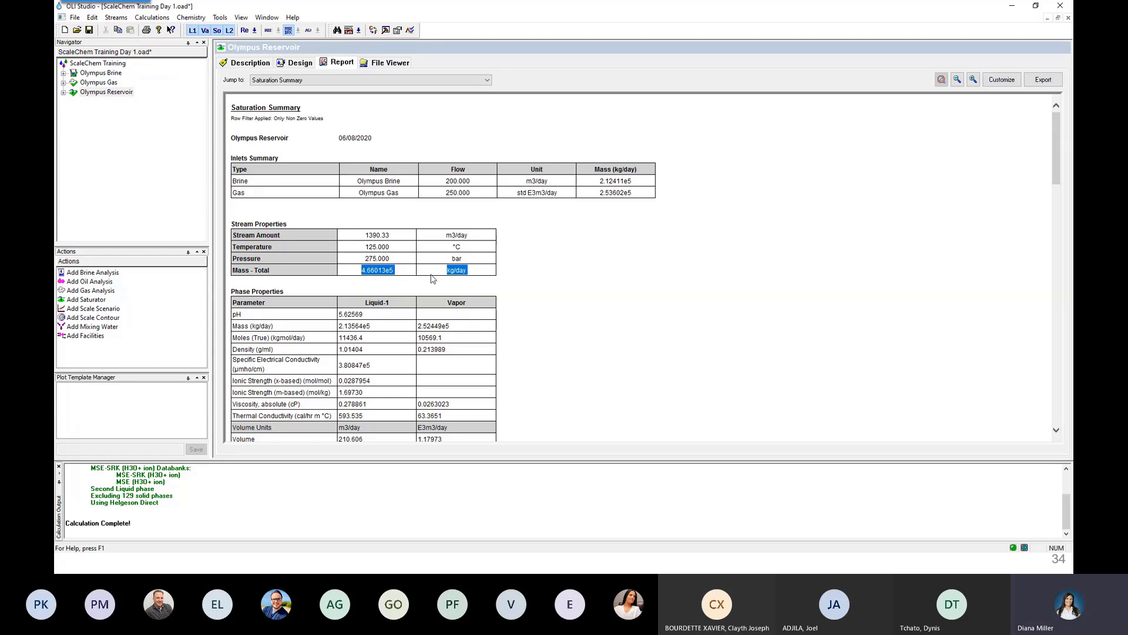
- Examine the pH, mass, moles and density of the liquid and vapor phases in the Phase Properties table
scroll(487, 300, "down", 3)
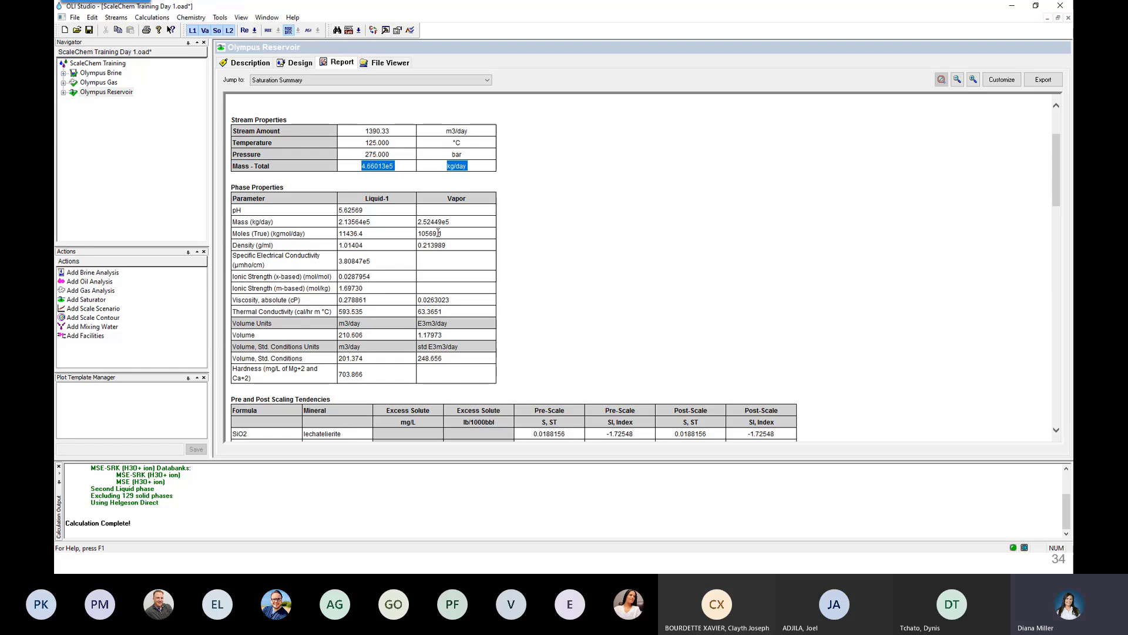
left_click_drag(369, 212, 339, 217)
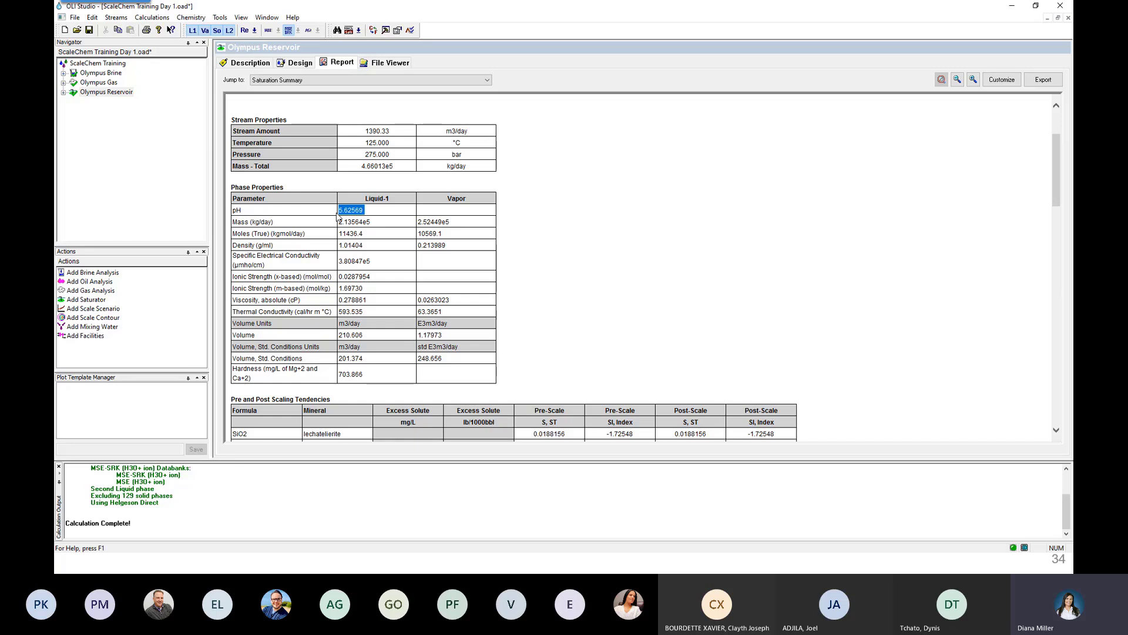
left_click_drag(236, 219, 474, 235)
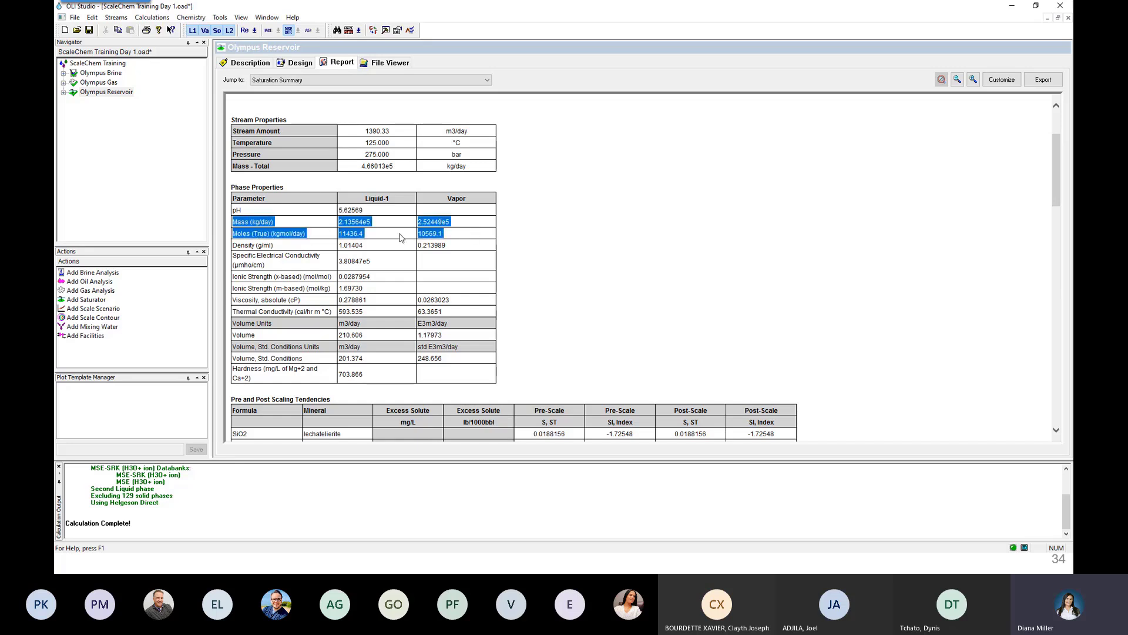
left_click(428, 220)
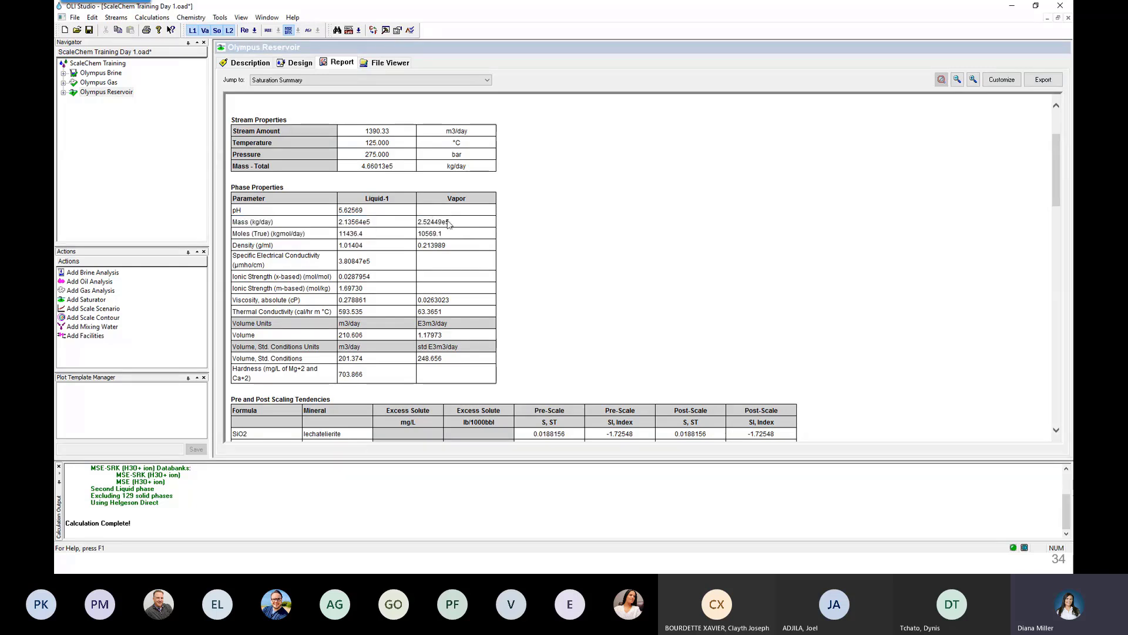
left_click_drag(452, 222, 339, 223)
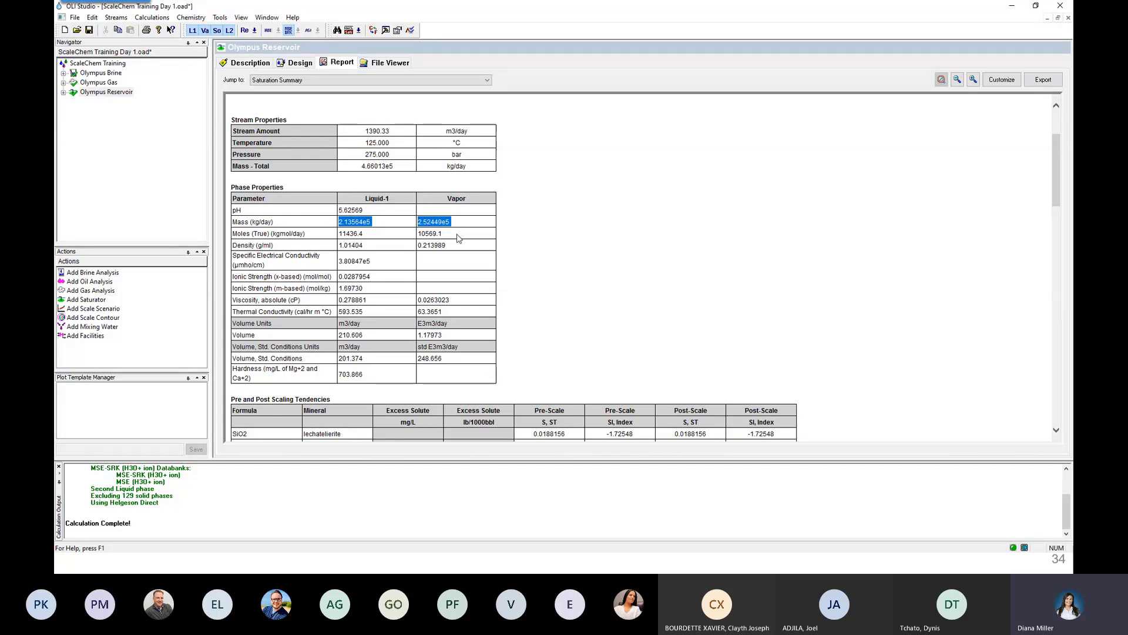
left_click_drag(449, 234, 341, 235)
left_click_drag(463, 249, 336, 249)
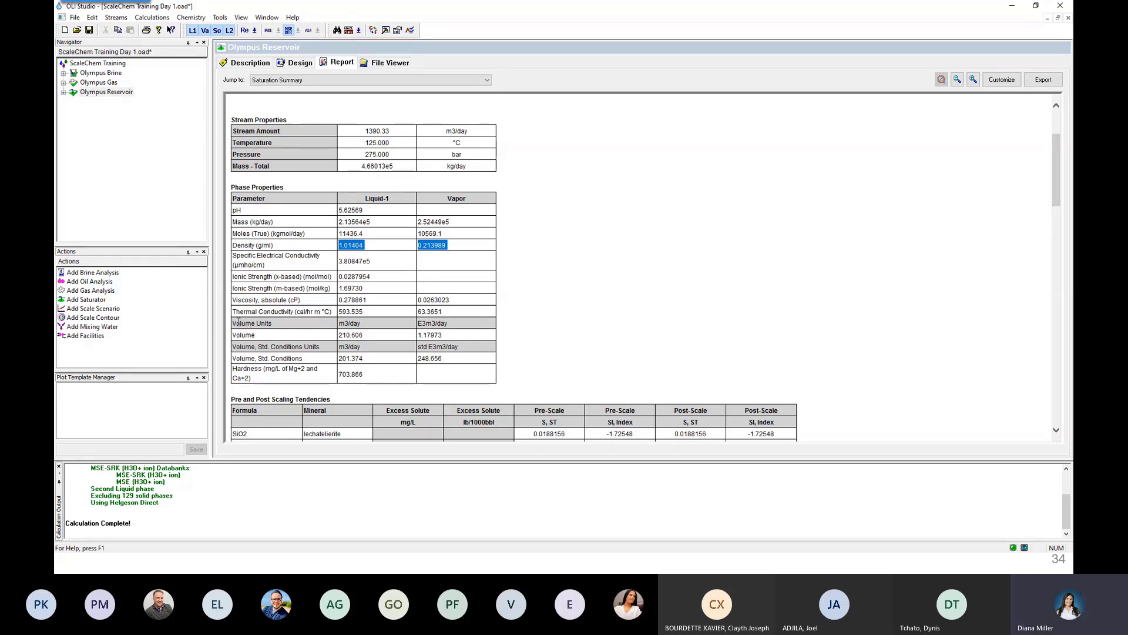
- Compare the liquid and vapor volumes at reservoir conditions with those at standard conditions in the Phase Properties table
left_click_drag(232, 324, 456, 326)
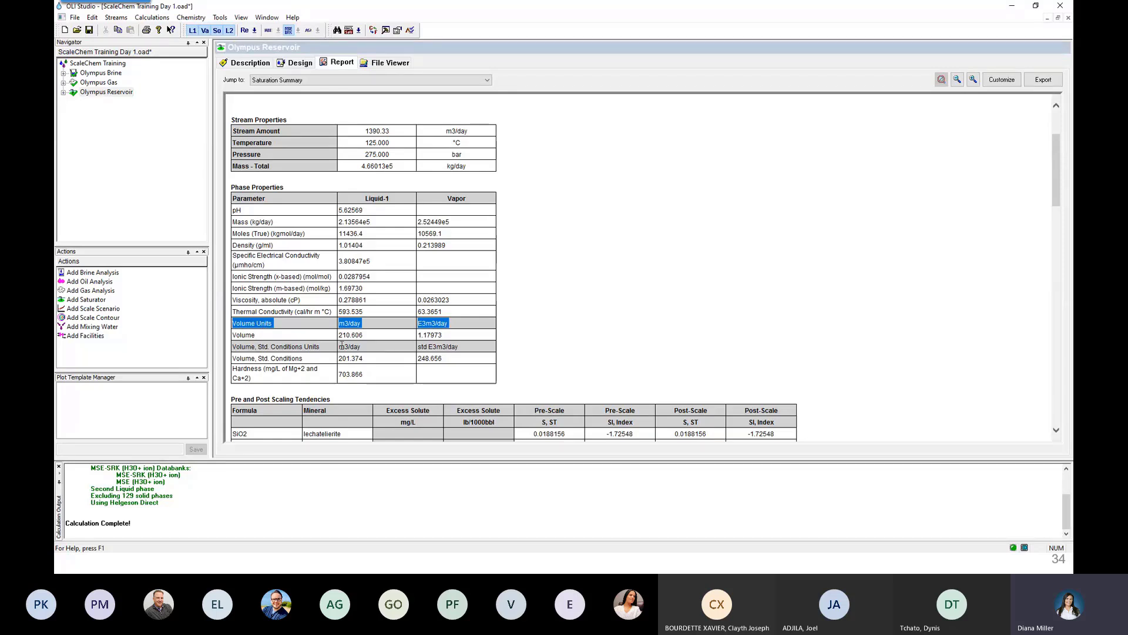
left_click_drag(368, 336, 339, 339)
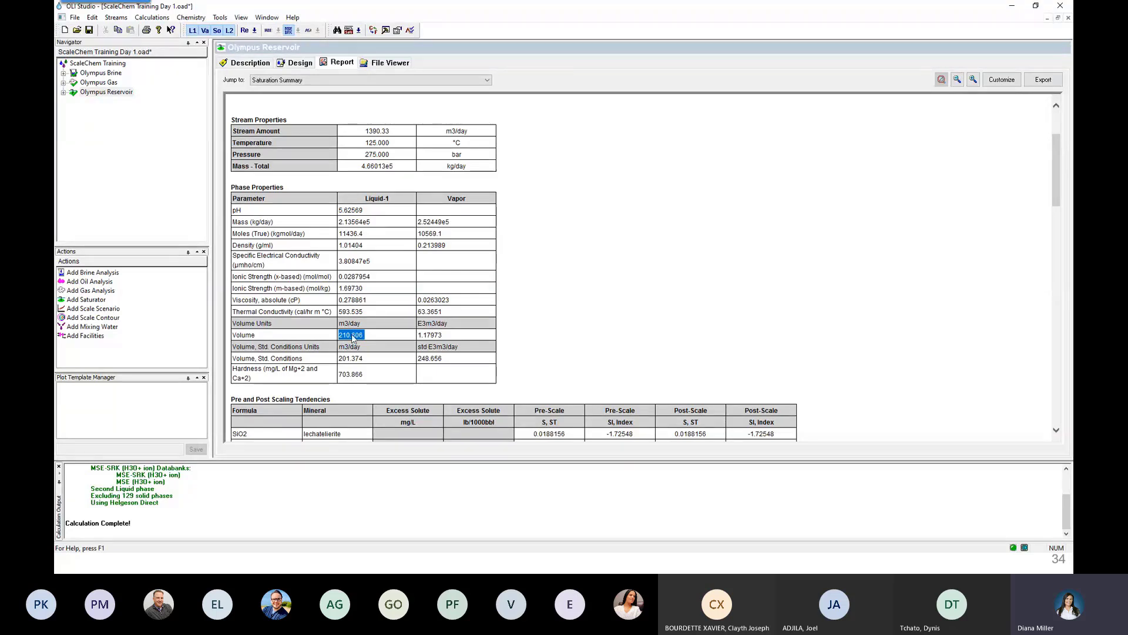
double_click(435, 334)
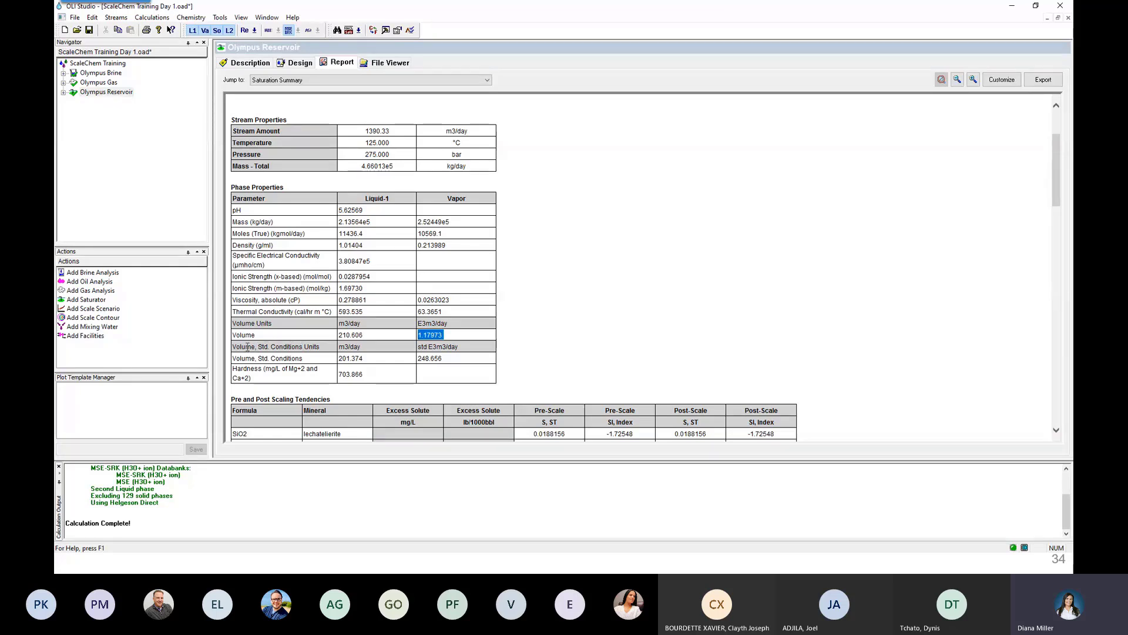
left_click(477, 358)
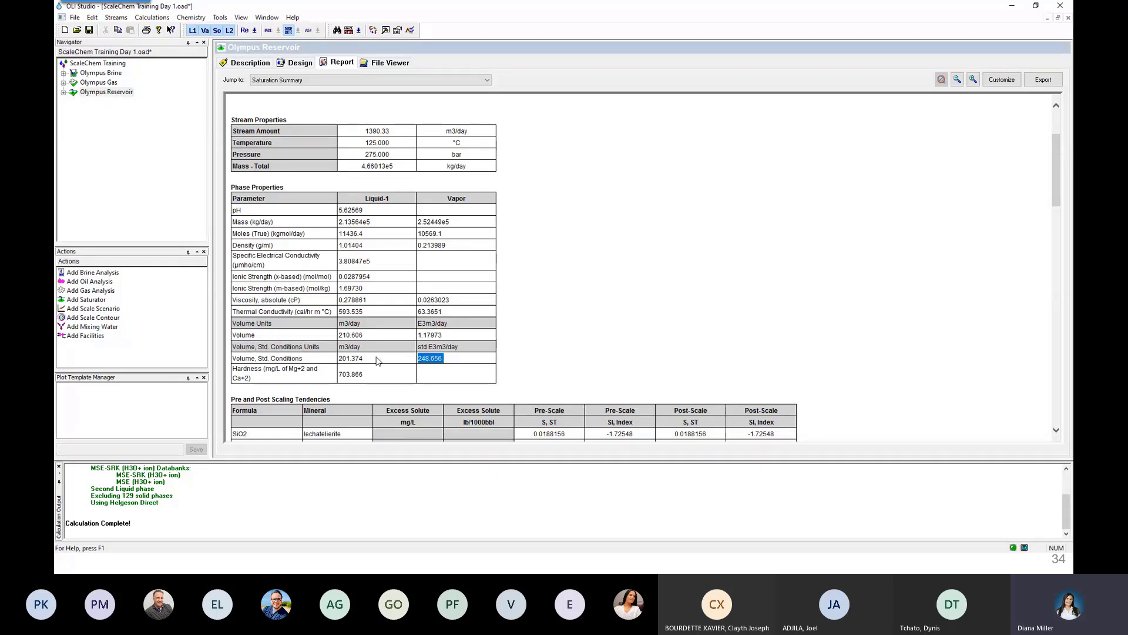
left_click_drag(378, 361, 300, 365)
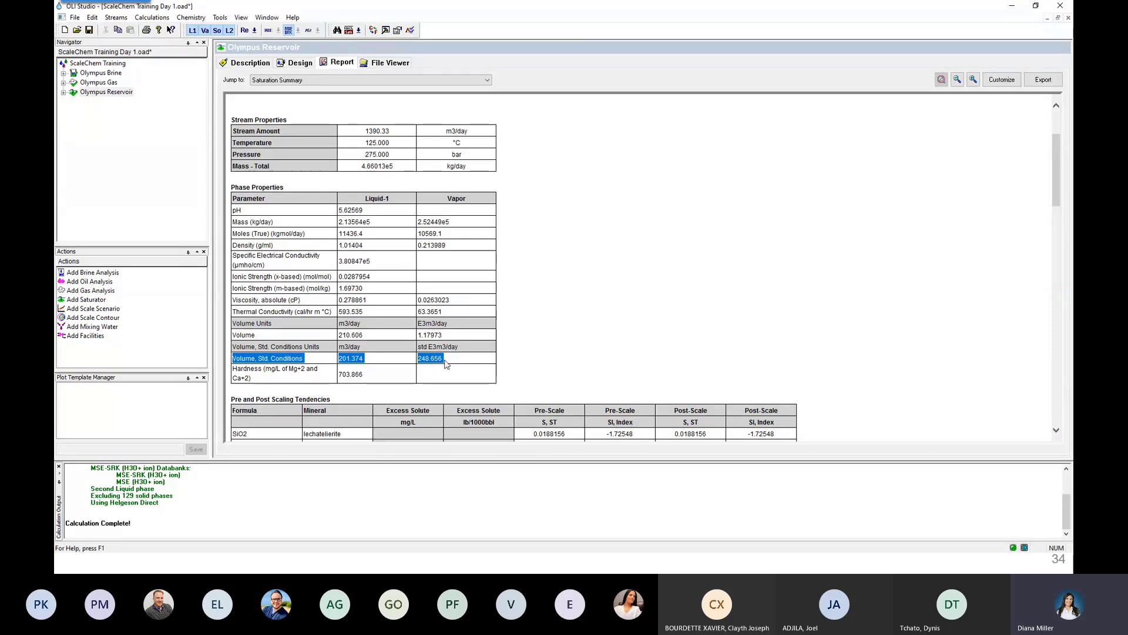
left_click_drag(441, 364, 419, 359)
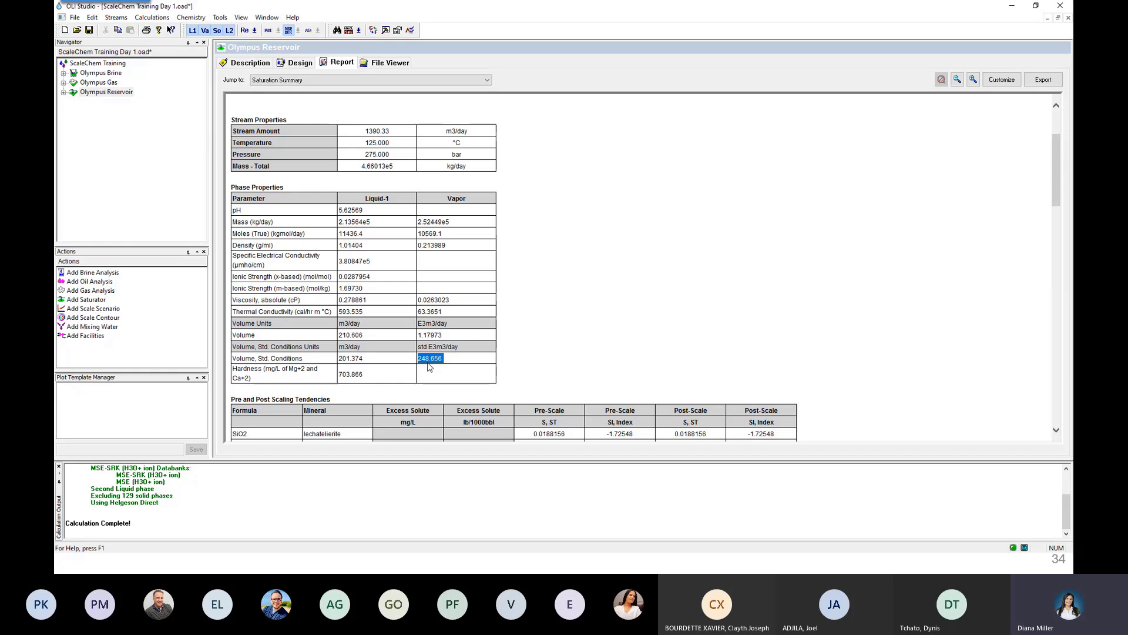
- Examine the Pre-Scale saturation values of the minerals in the Pre and Post Scaling Tendencies table, especially calcite and barite
scroll(576, 346, "down", 10)
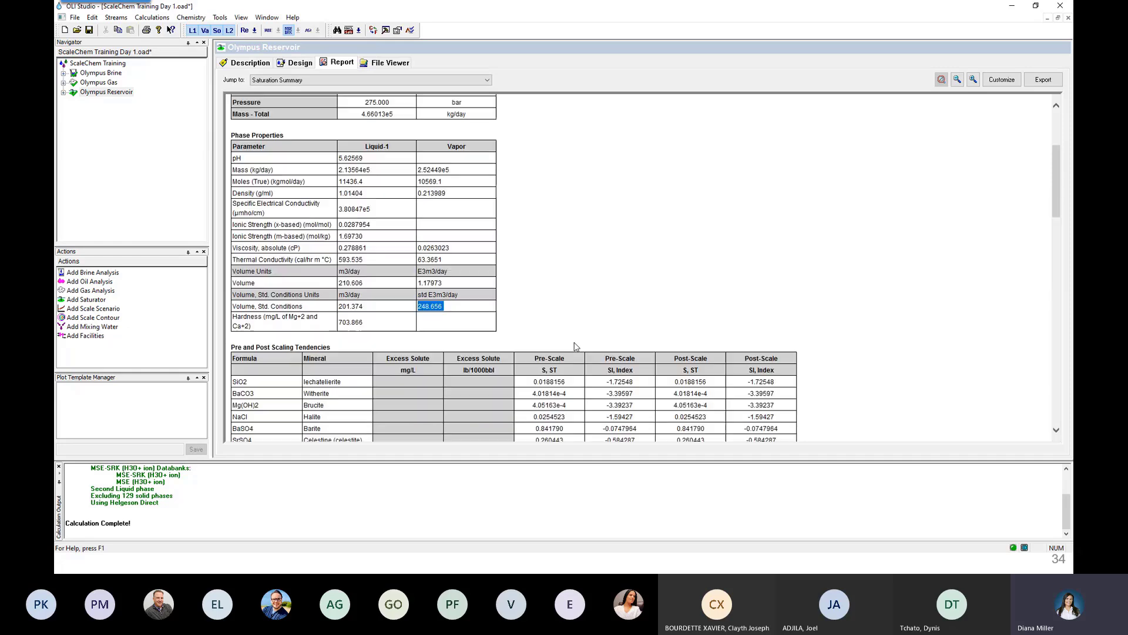
scroll(576, 346, "up", 3)
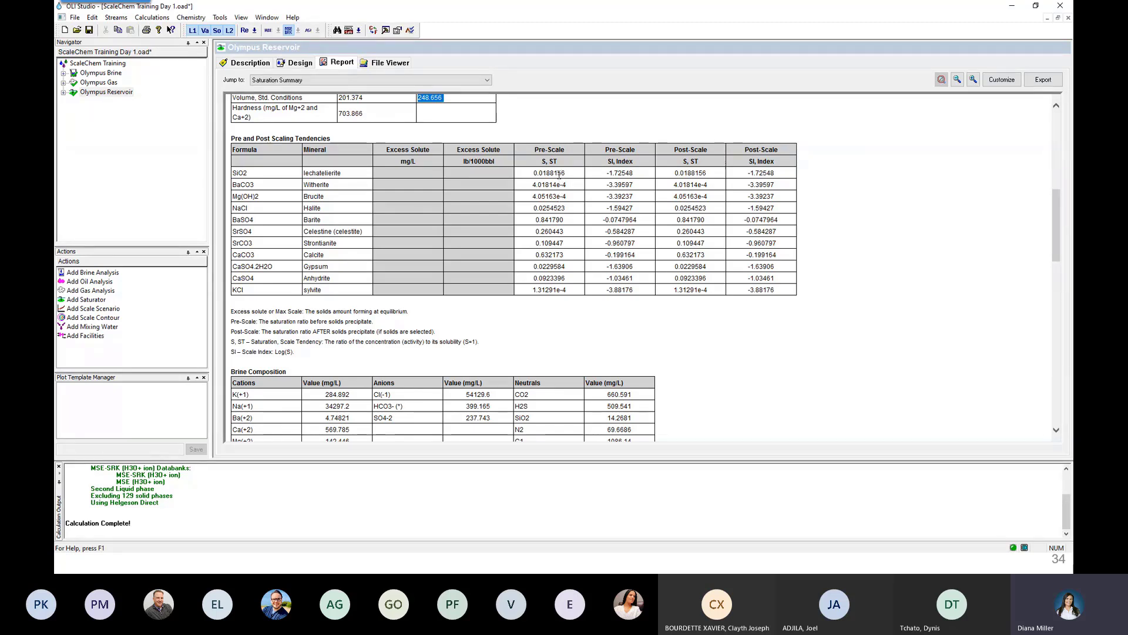
left_click_drag(577, 155, 567, 291)
left_click(569, 154)
left_click_drag(572, 257, 525, 261)
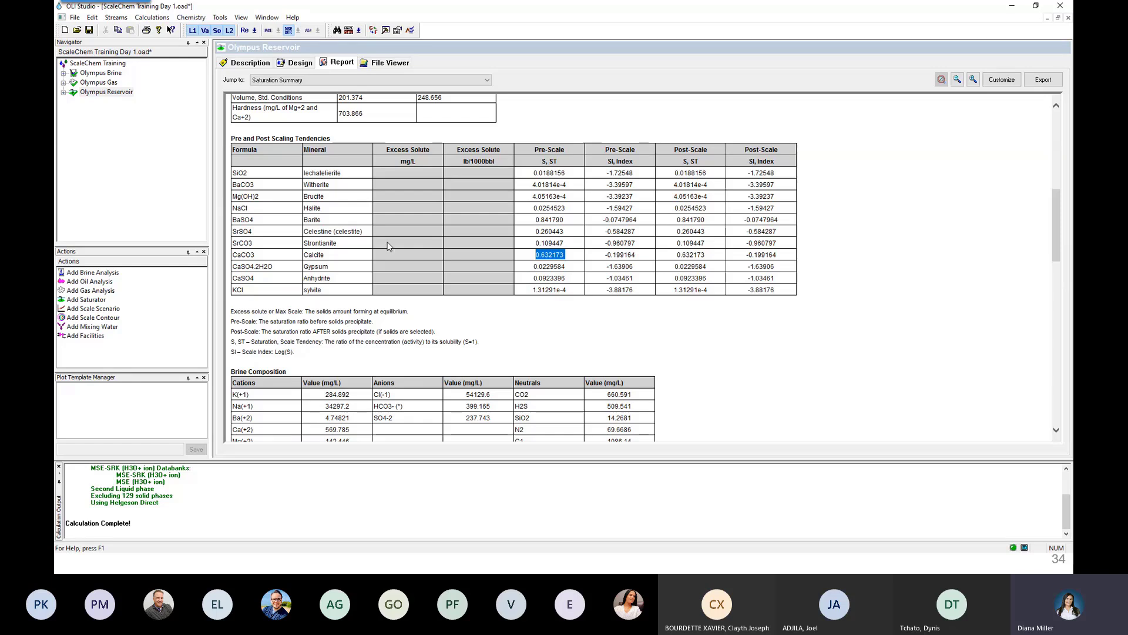
left_click(552, 222)
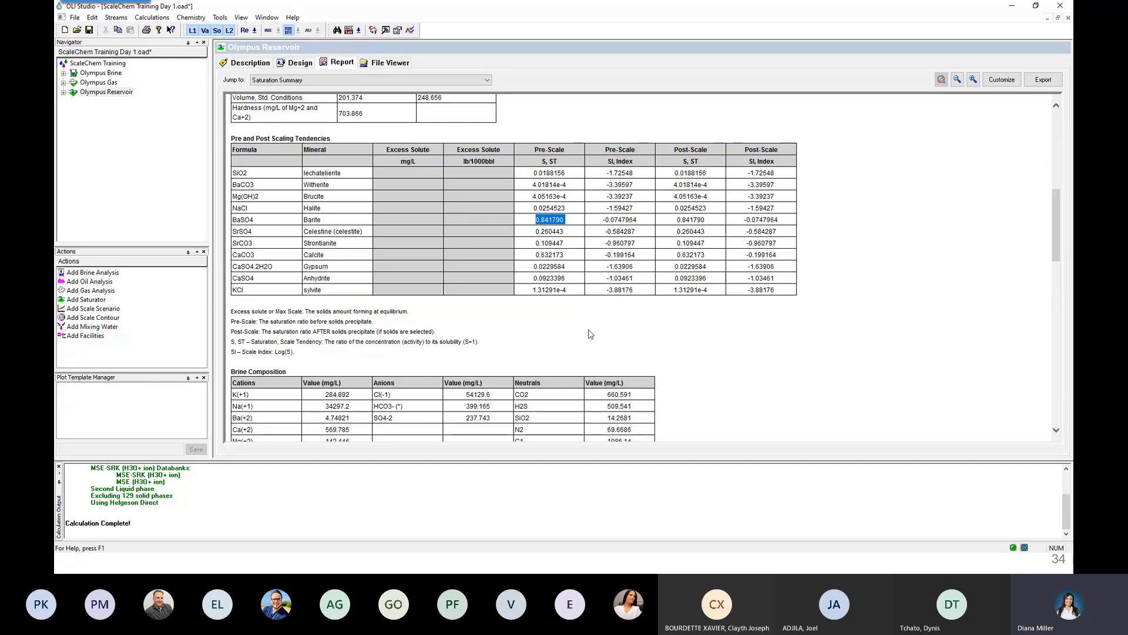
- Review the Olympus Reservoir design summary and reread the report's scaling tendencies, then return to the solid selection
left_click(306, 65)
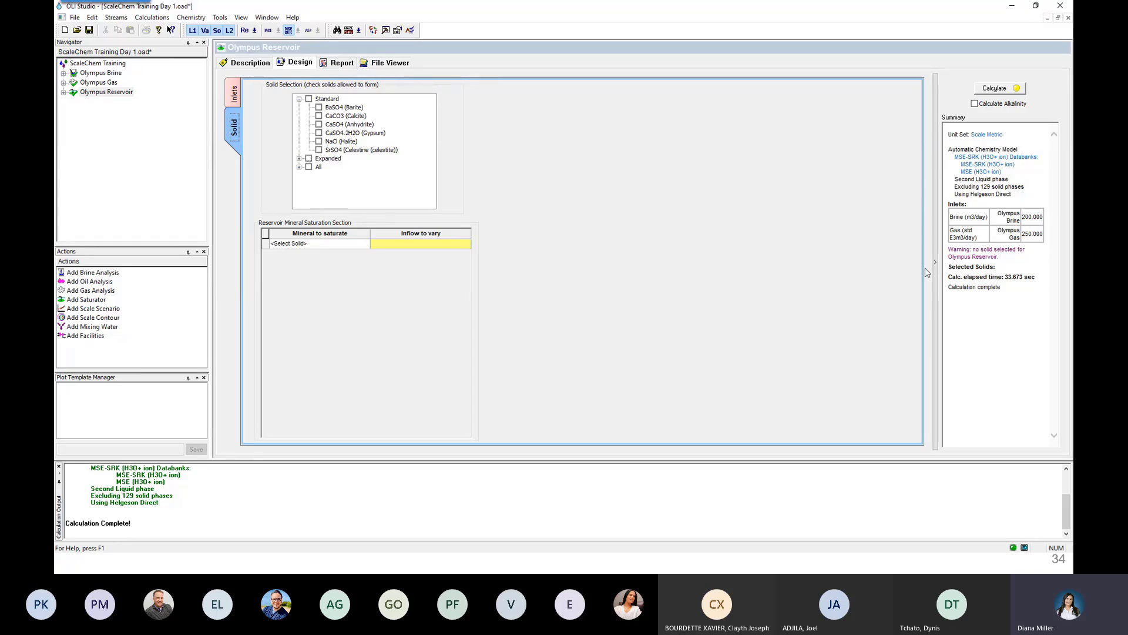
left_click(338, 65)
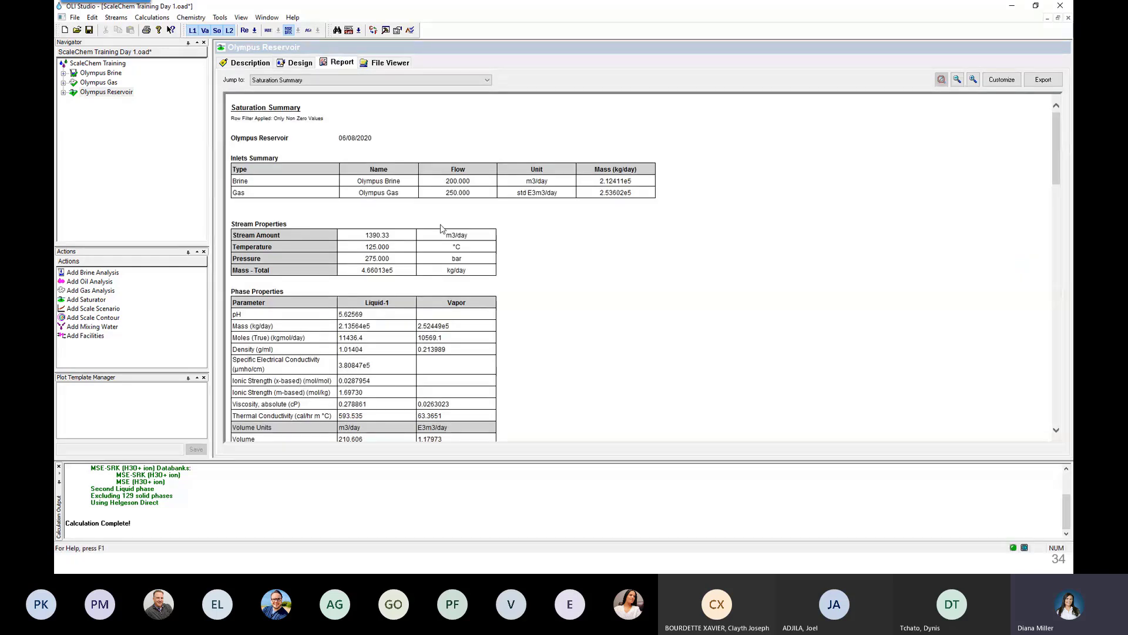
scroll(447, 235, "down", 5)
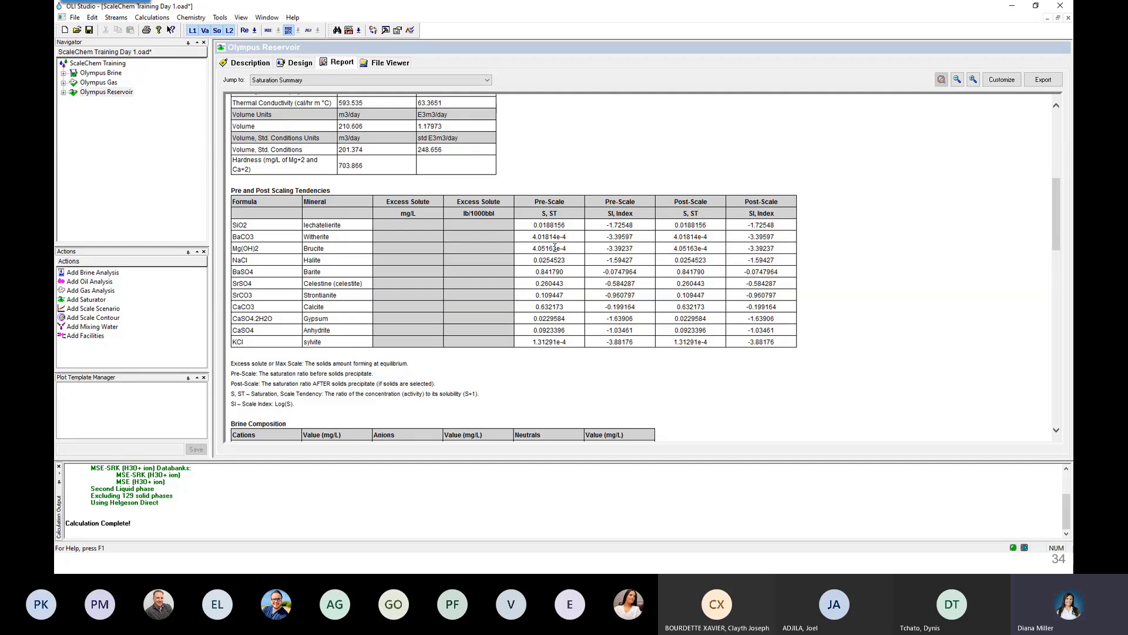
left_click(302, 65)
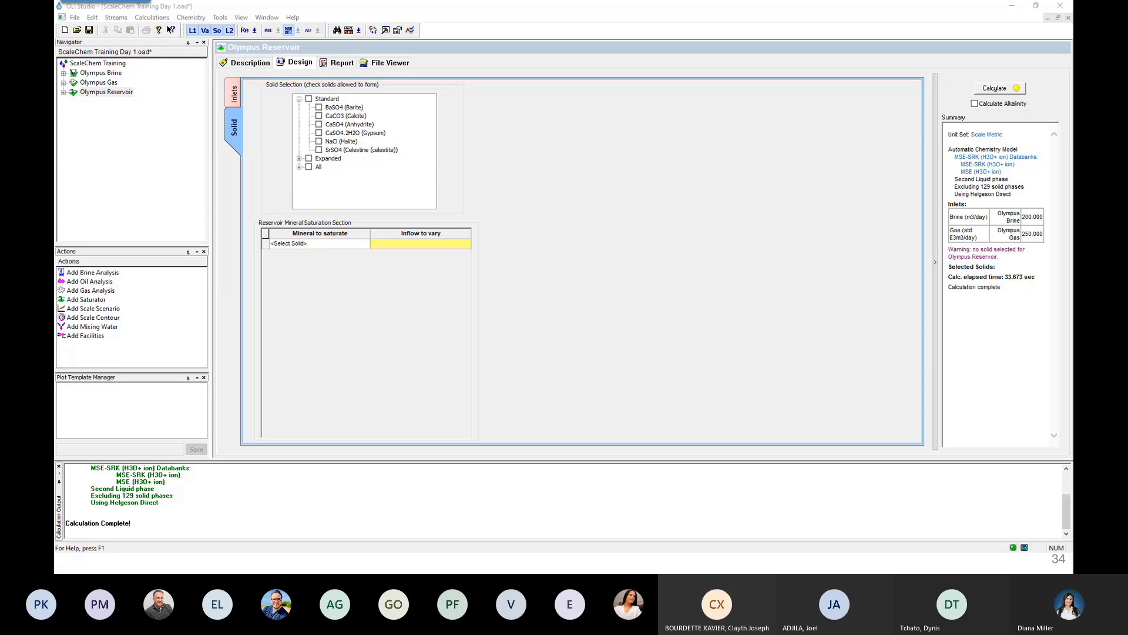
- Switch to the training slides, read the 3.2 Reservoir Saturation instructions for selected solids, and return to OLI Studio
key("alt+Tab")
key("Right")
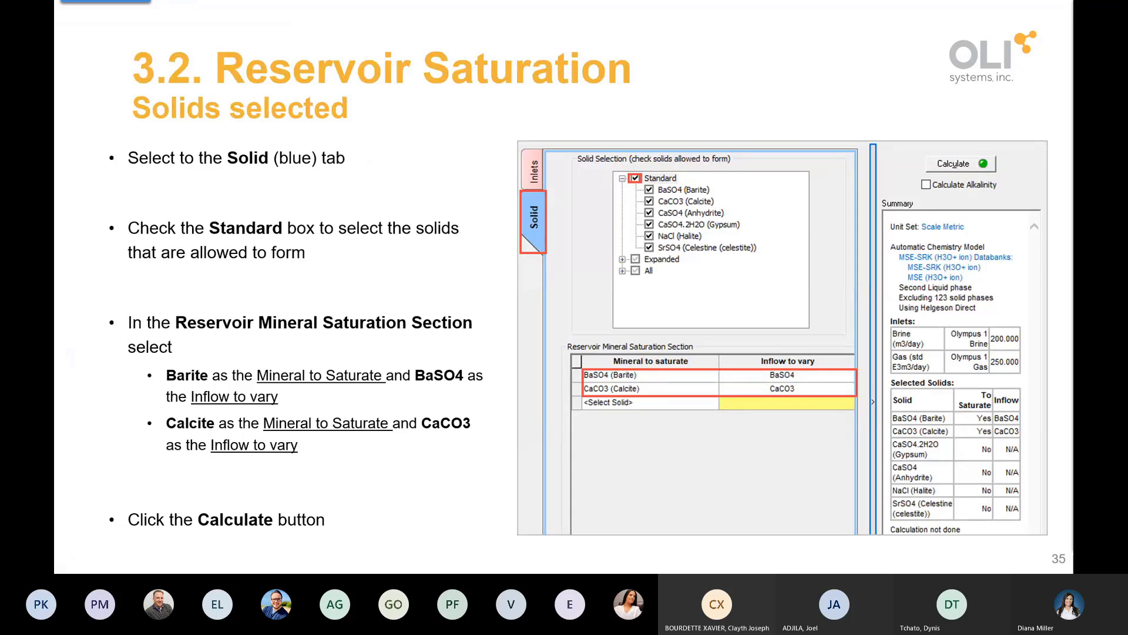
key("Left")
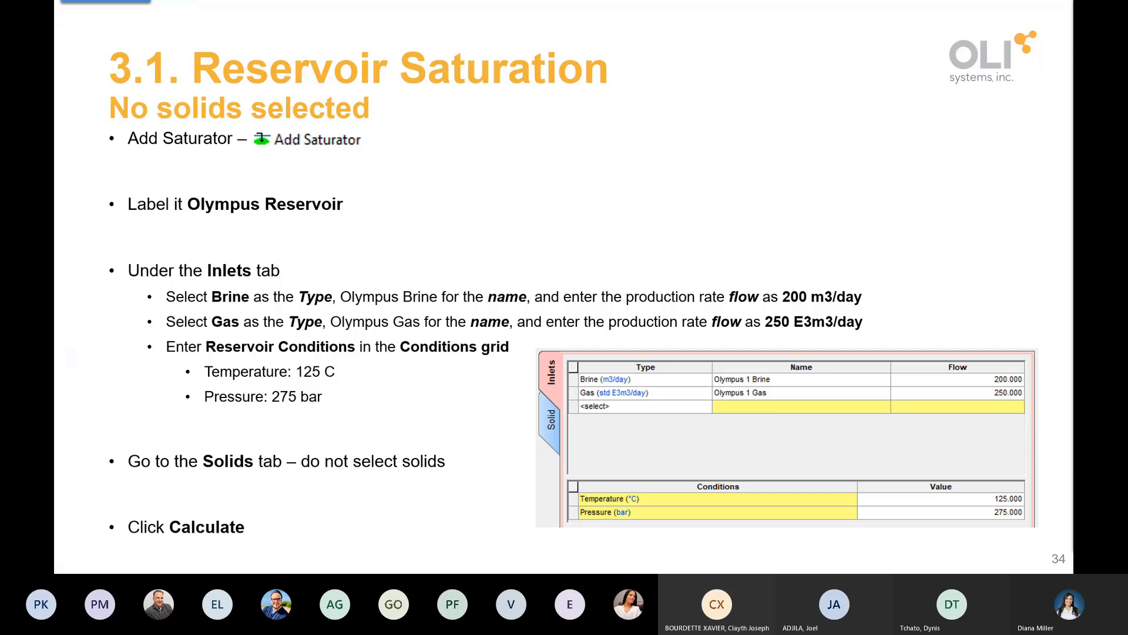
key("Right")
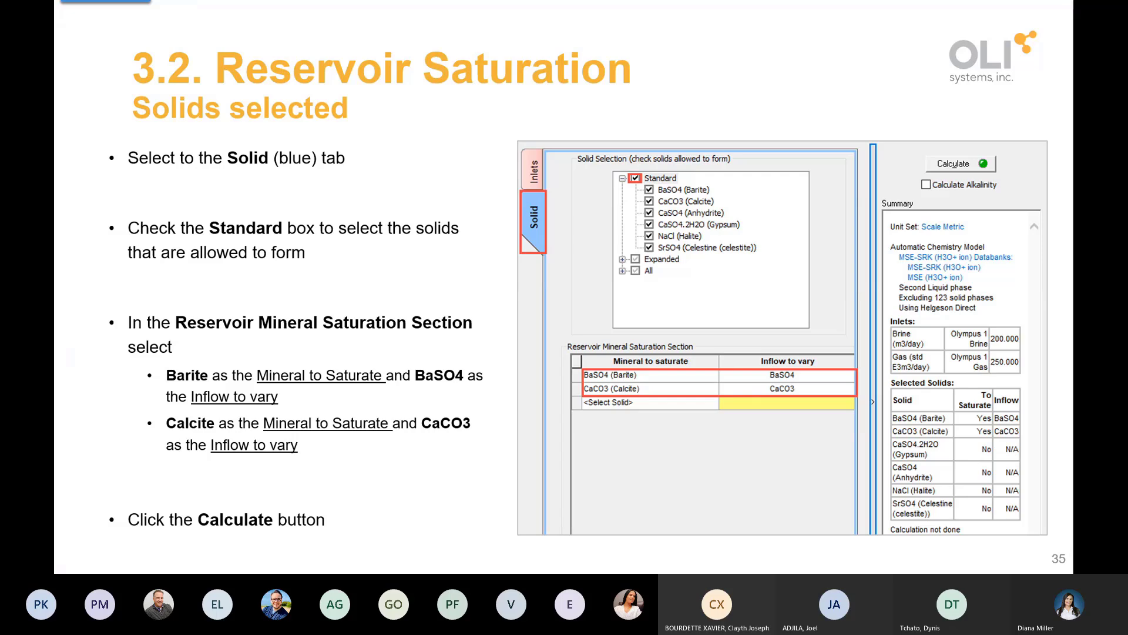
key("alt+Tab")
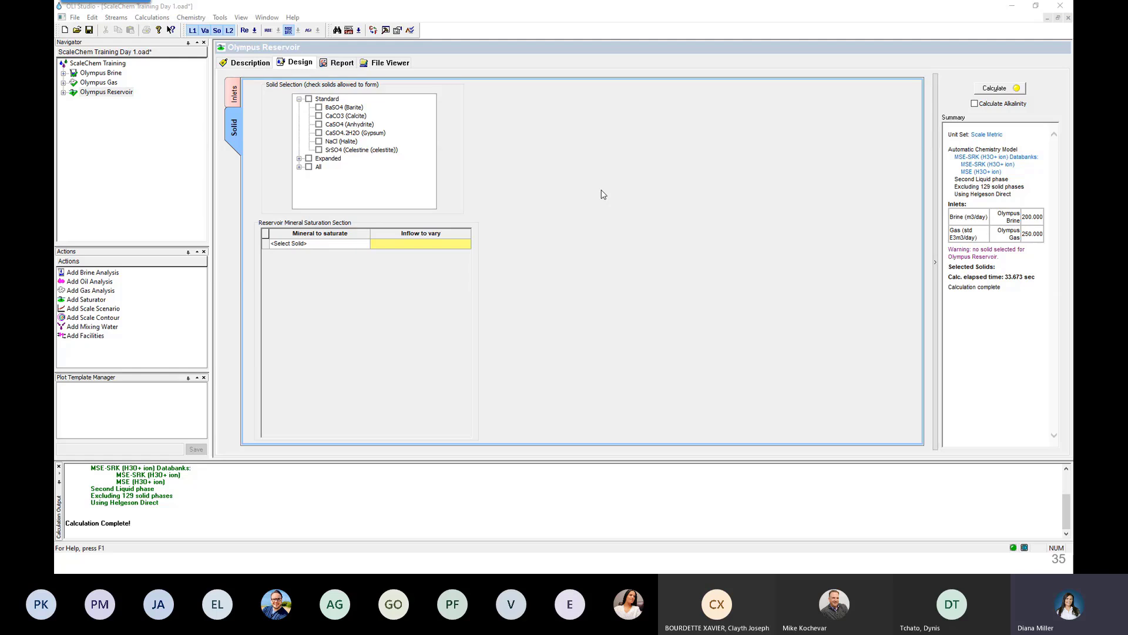
- Allow all Standard solids to form and set BaSO4 (Barite) as a mineral to saturate with BaSO4 as the inflow to vary
left_click(309, 100)
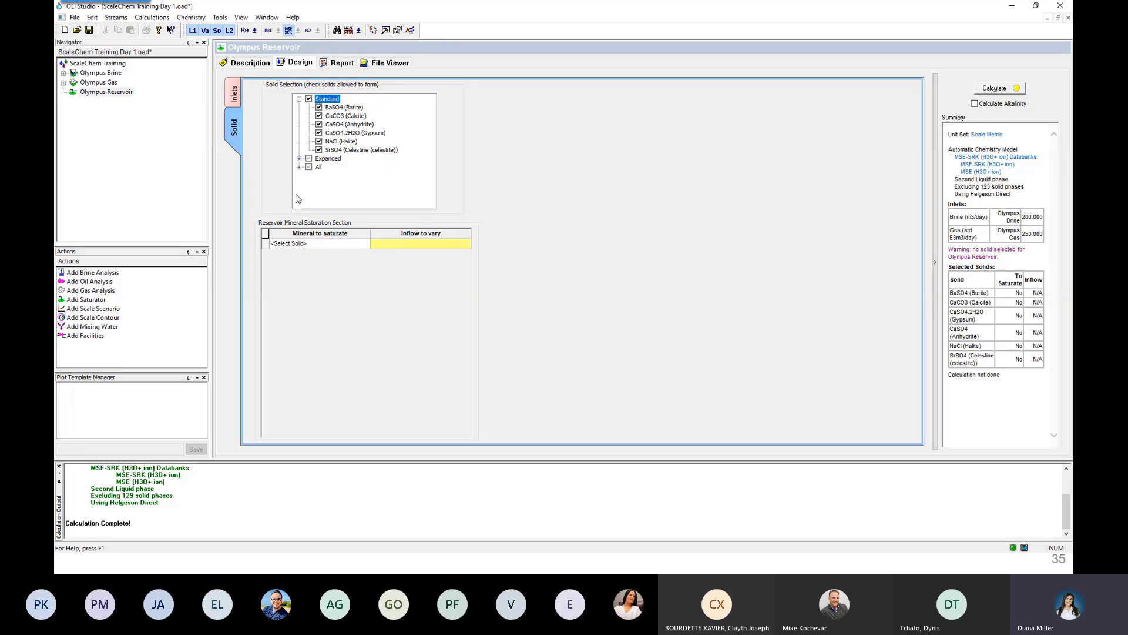
left_click(360, 247)
left_click(366, 244)
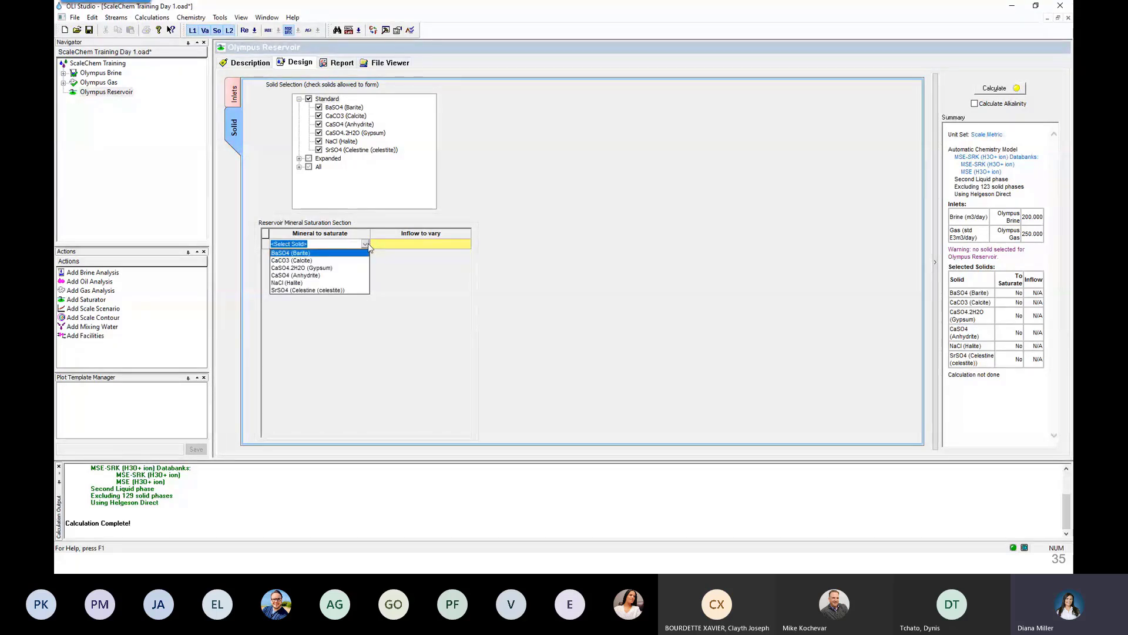
left_click(297, 255)
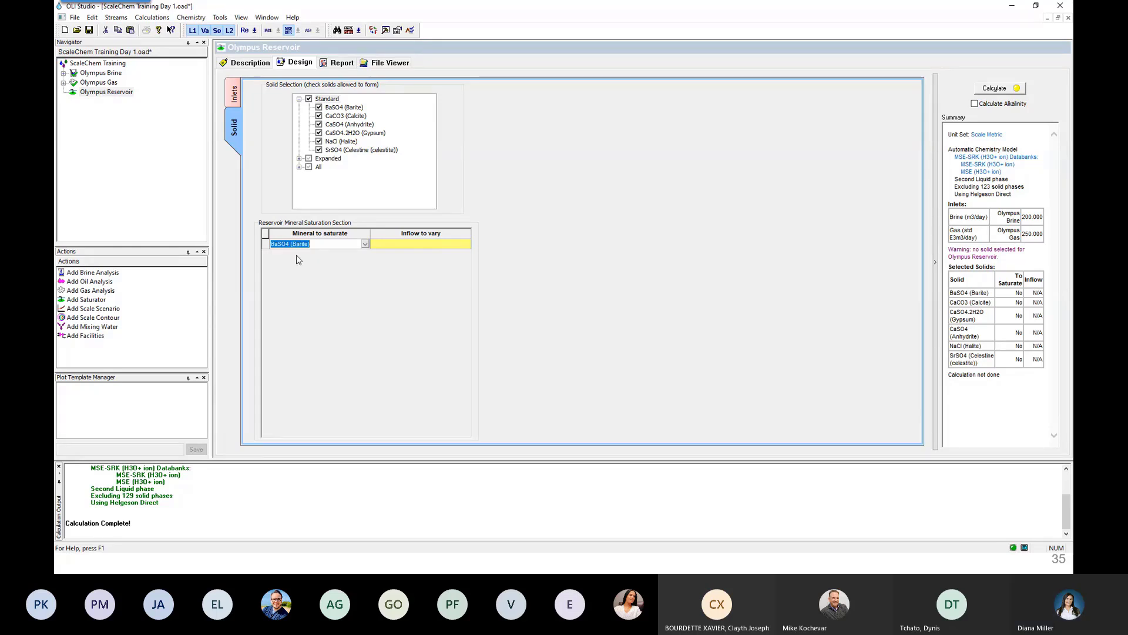
left_click(407, 248)
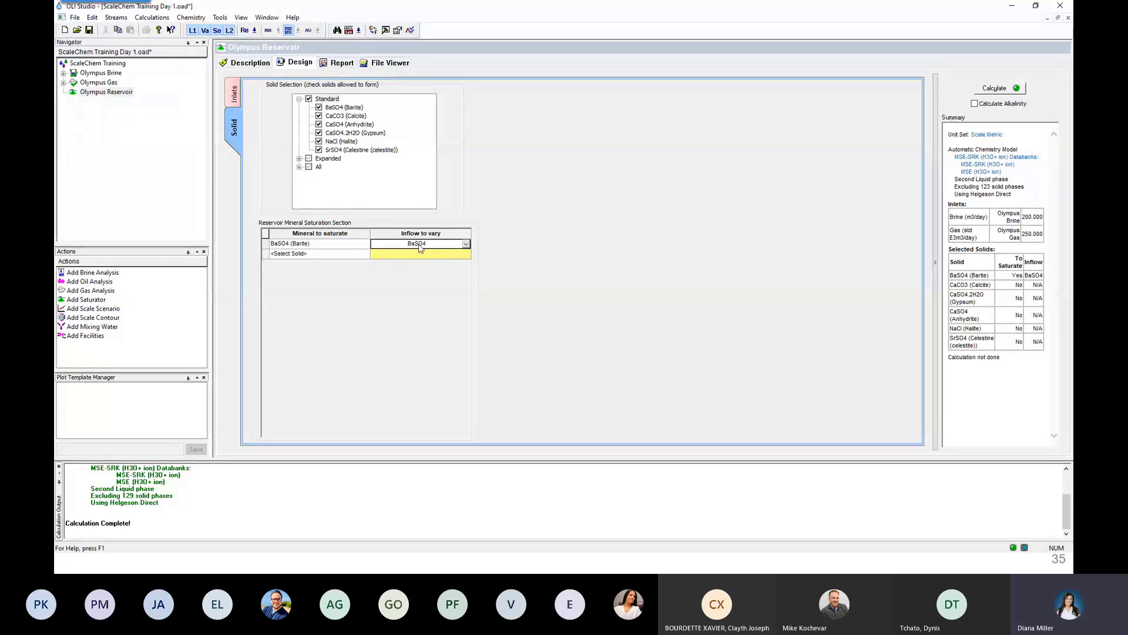
- Add CaCO3 (Calcite) as the second mineral to saturate, with CaCO3 as the inflow to vary
left_click(346, 257)
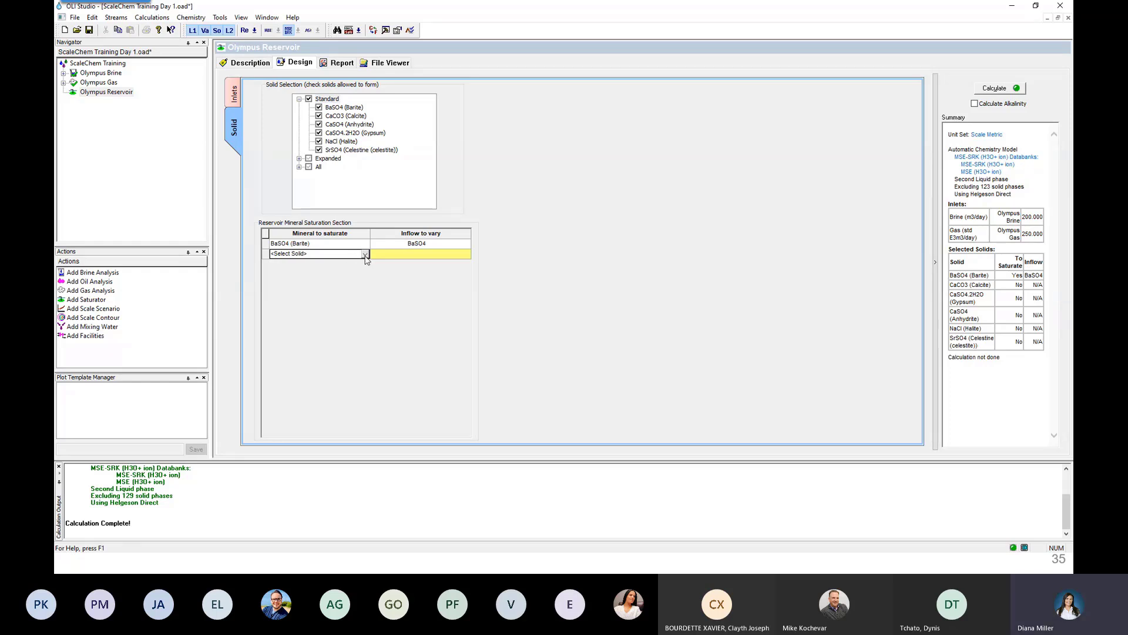
left_click(365, 254)
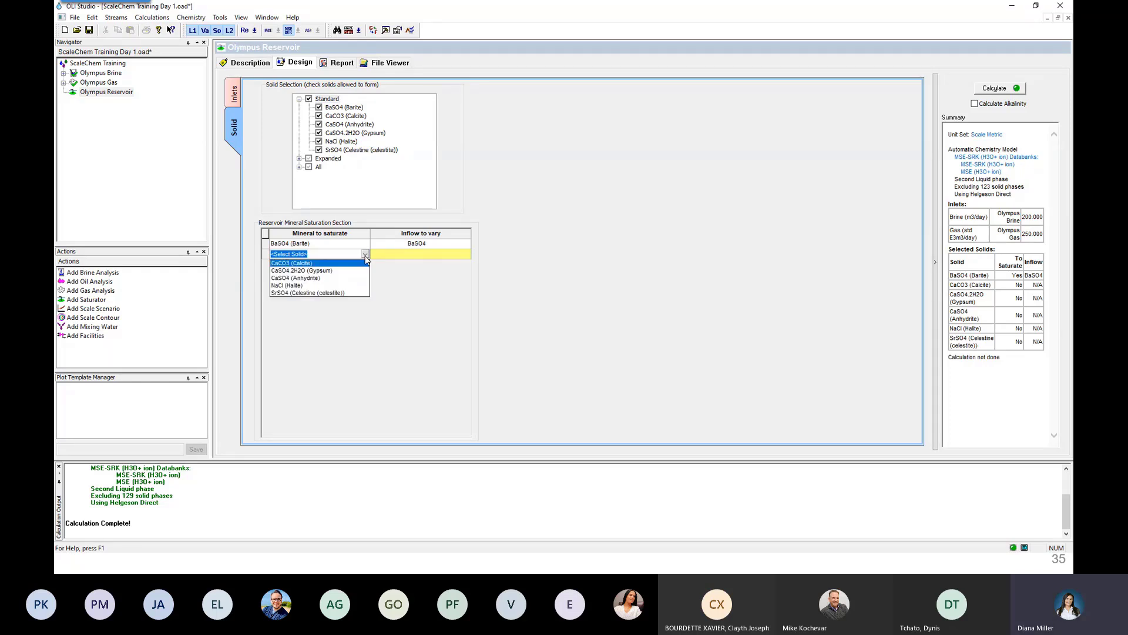
left_click(319, 263)
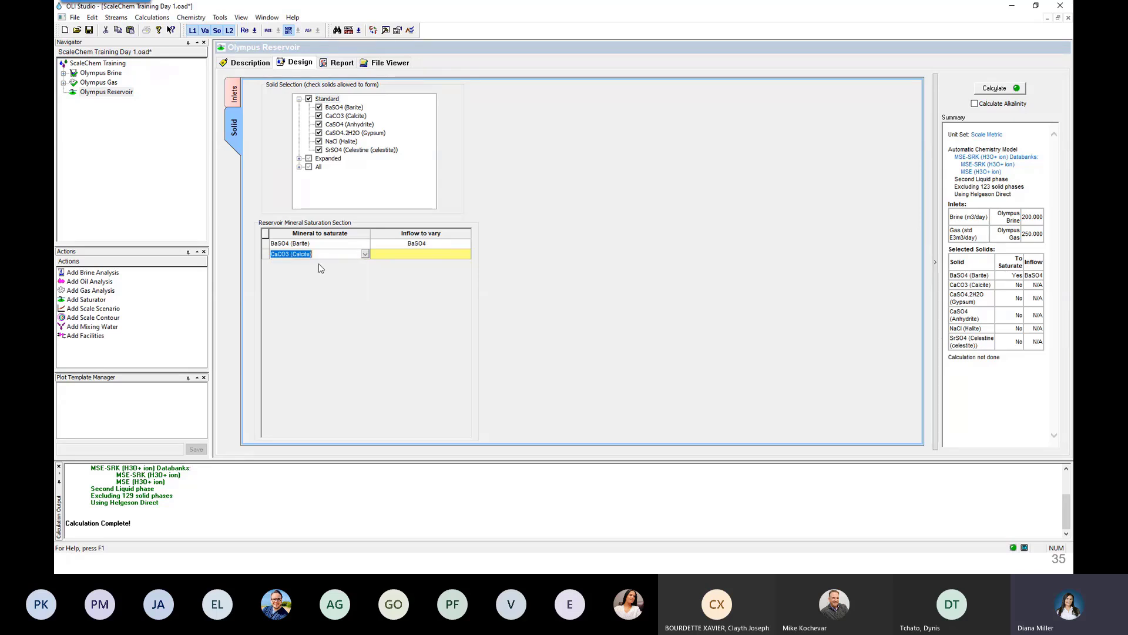
left_click(401, 260)
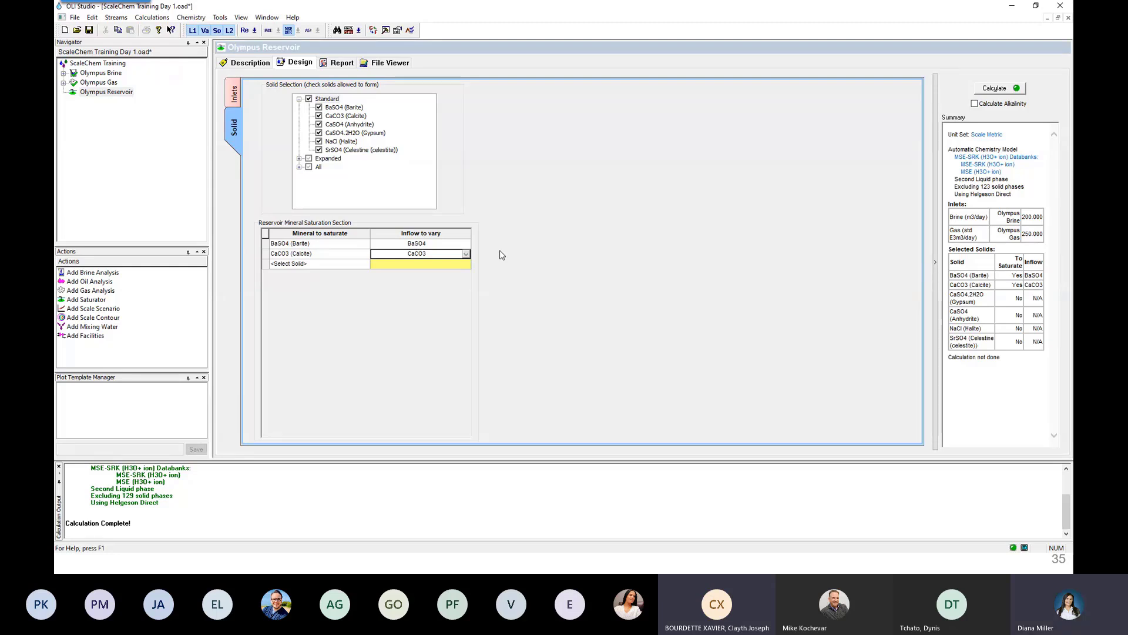
- Try CaSO4 (Anhydrite) as a third mineral to saturate and clear it from the table again
left_click(361, 265)
left_click(332, 281)
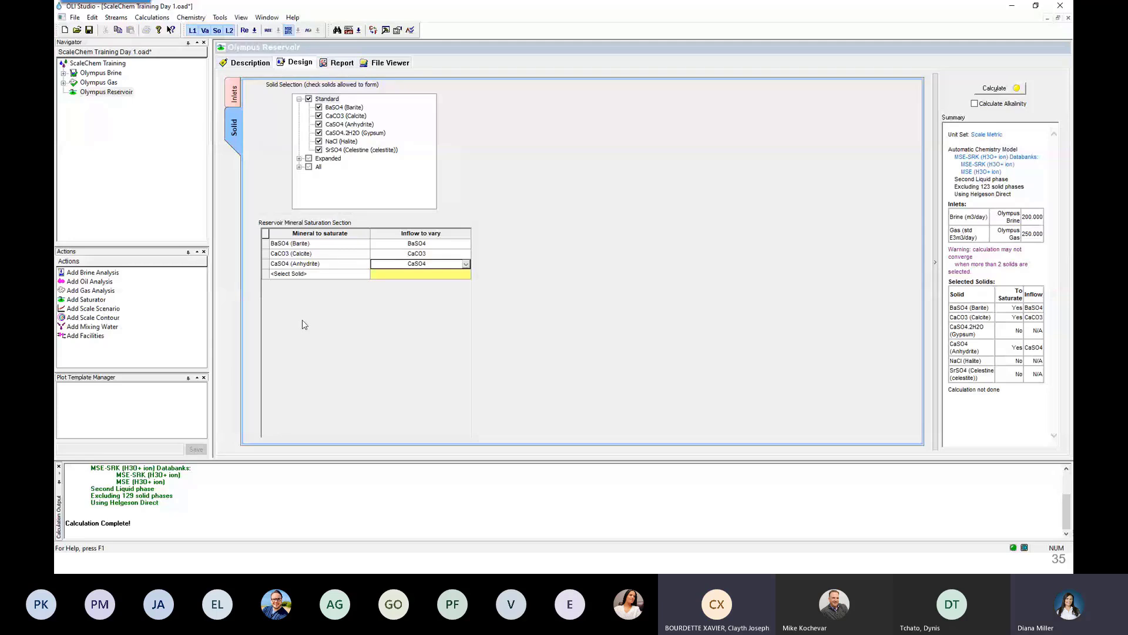
left_click(299, 265)
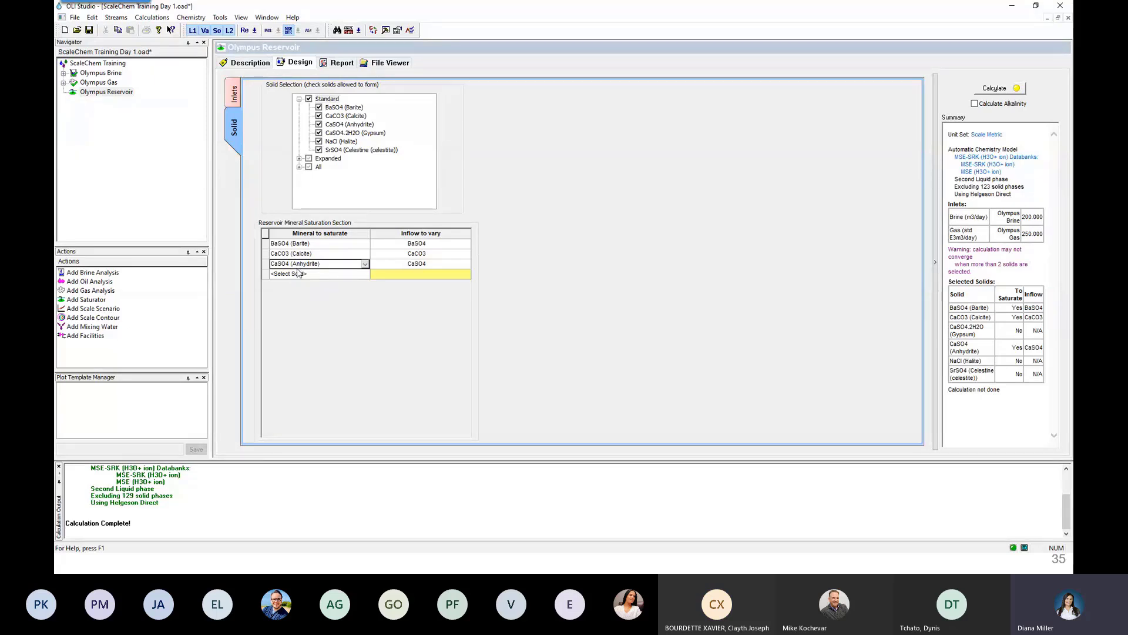
key("BackSpace")
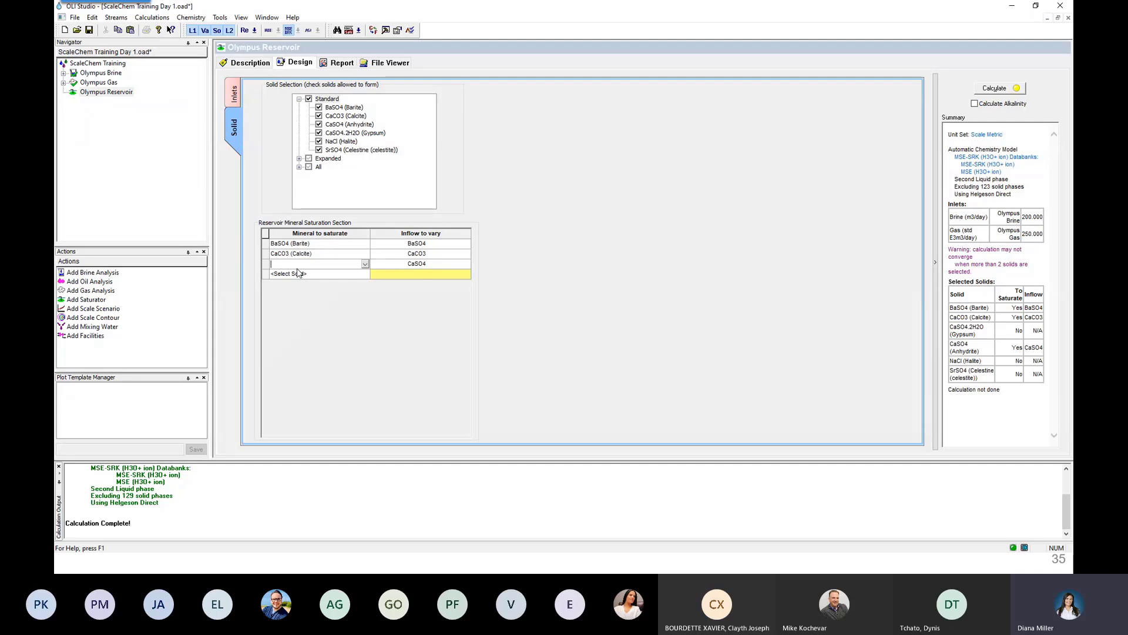
left_click(297, 268)
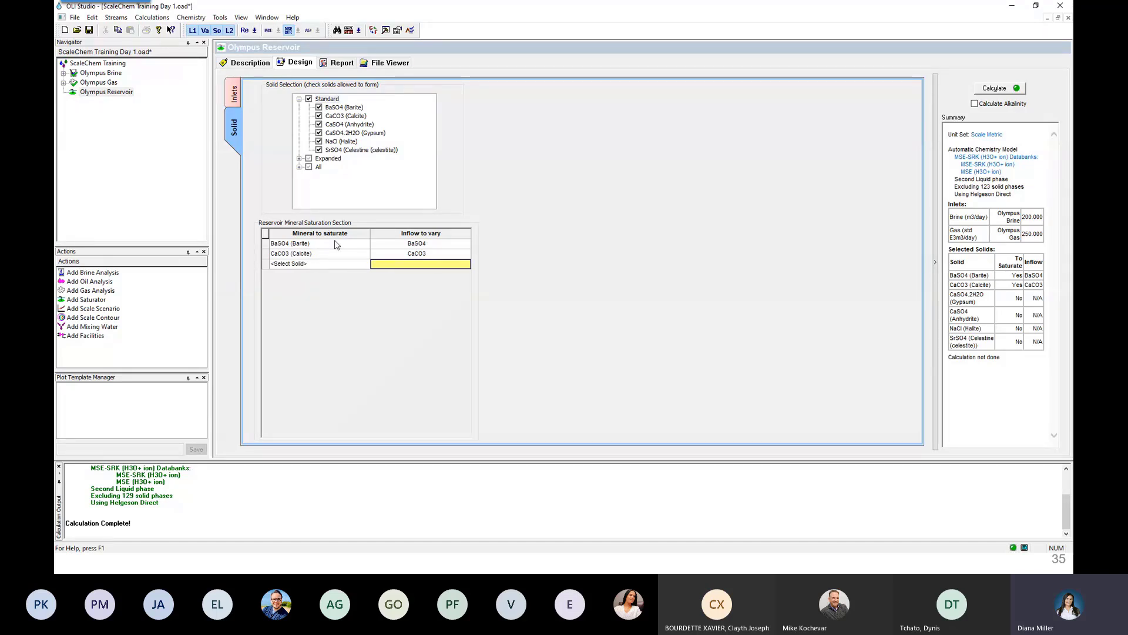
- Calculate the Olympus Reservoir saturation and open its report
left_click(1004, 89)
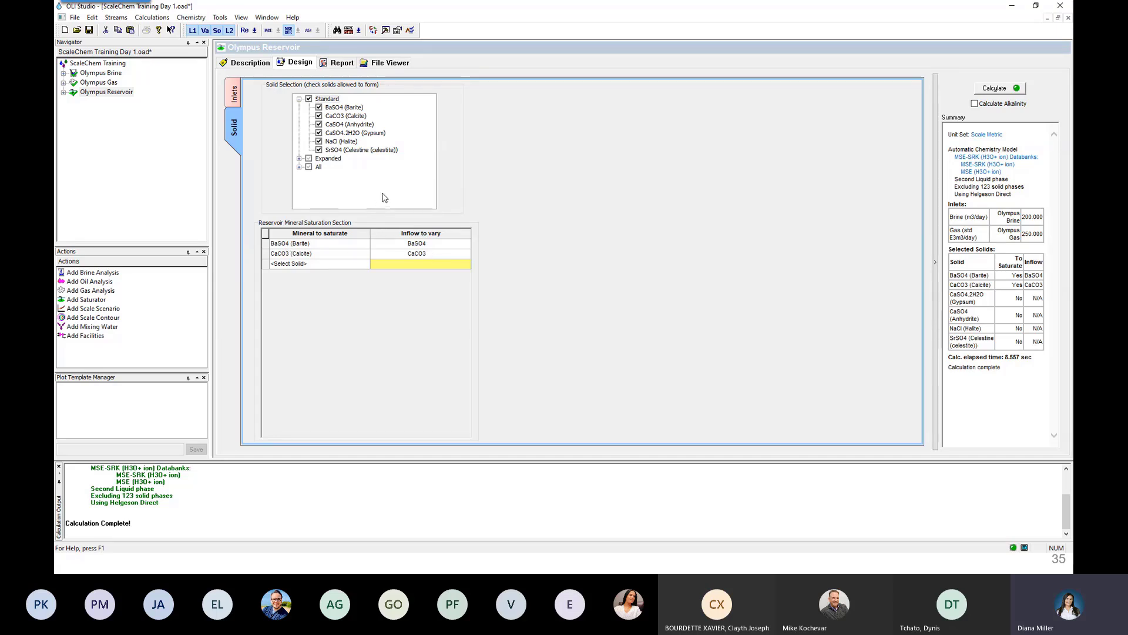
left_click(341, 63)
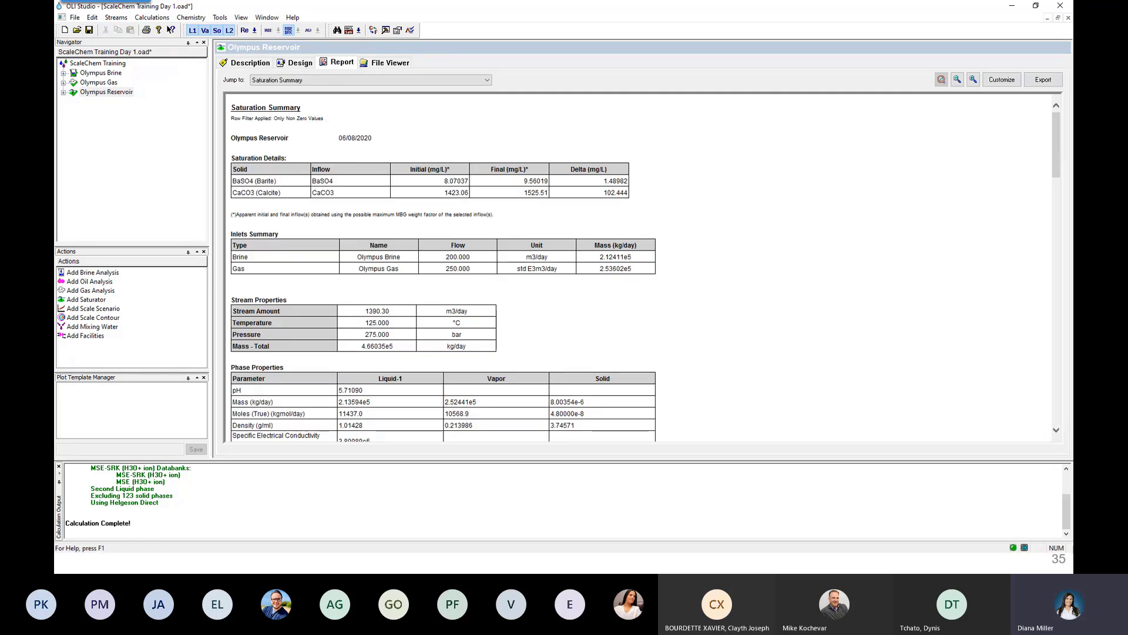
- Read the 3.3 Reservoir Saturation report slide, return to OLI Studio, and examine the barite and calcite deltas in the Saturation Details table
key("alt+Tab")
key("Right")
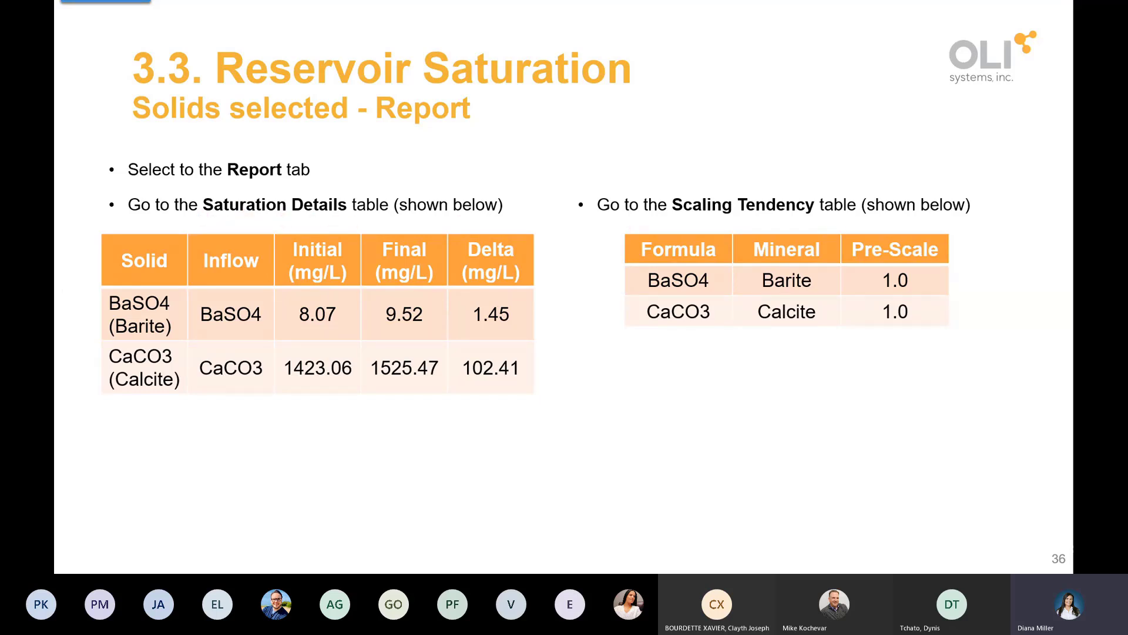
key("alt+Tab")
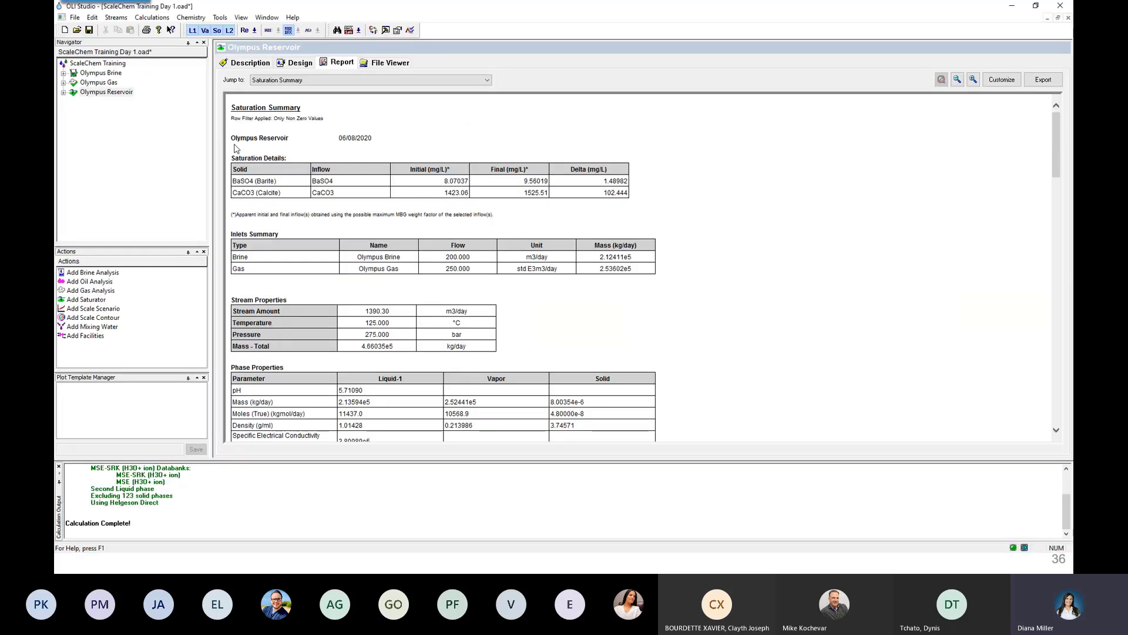
left_click_drag(229, 157, 319, 158)
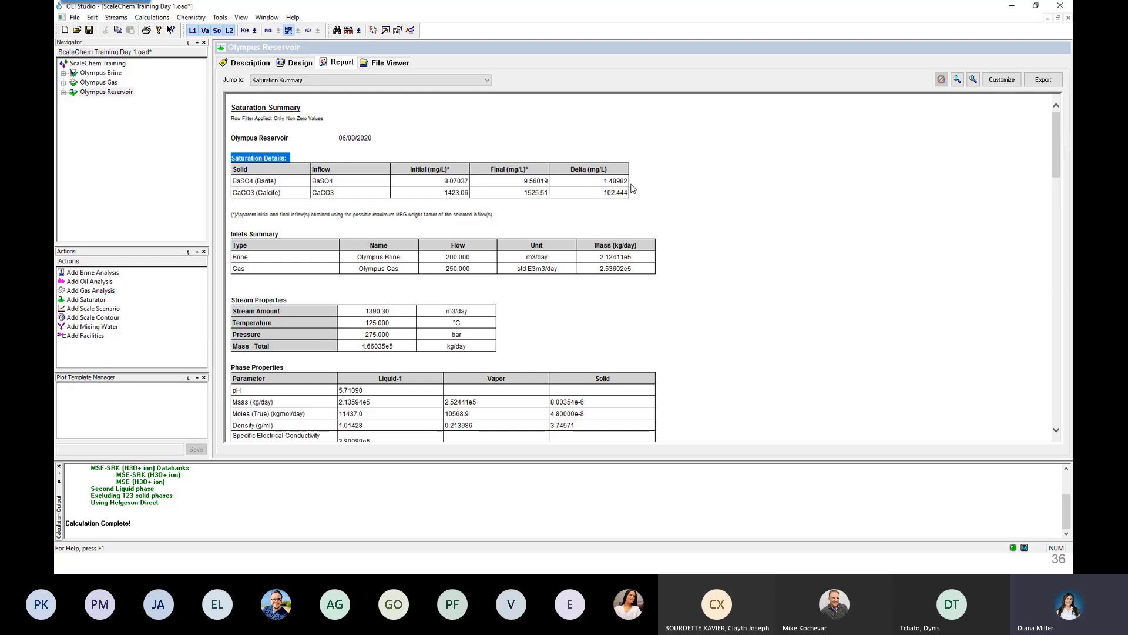
left_click(592, 185)
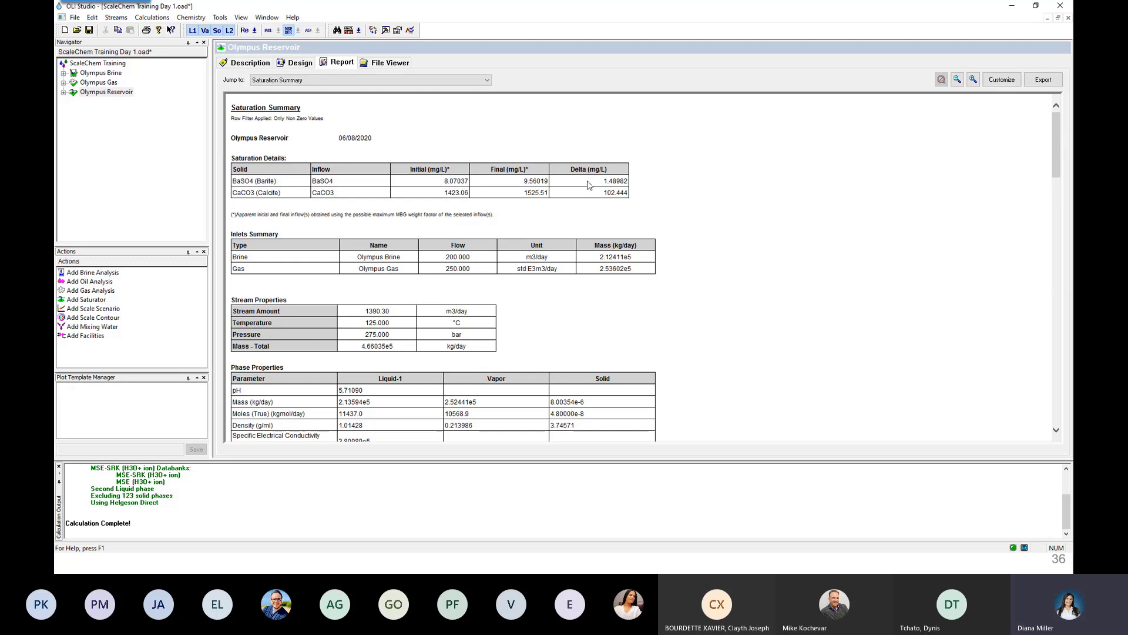
double_click(614, 182)
left_click_drag(598, 197, 621, 198)
- Examine the barium, calcium and bicarbonate concentrations in the report's Brine Composition table
scroll(851, 322, "down", 5)
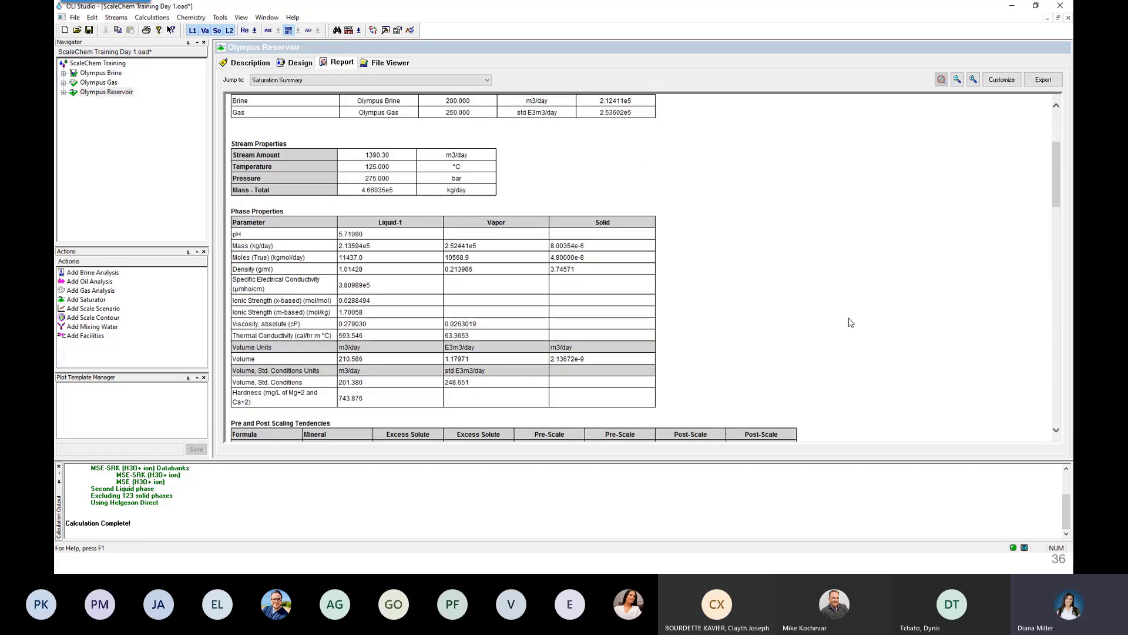
scroll(851, 322, "down", 15)
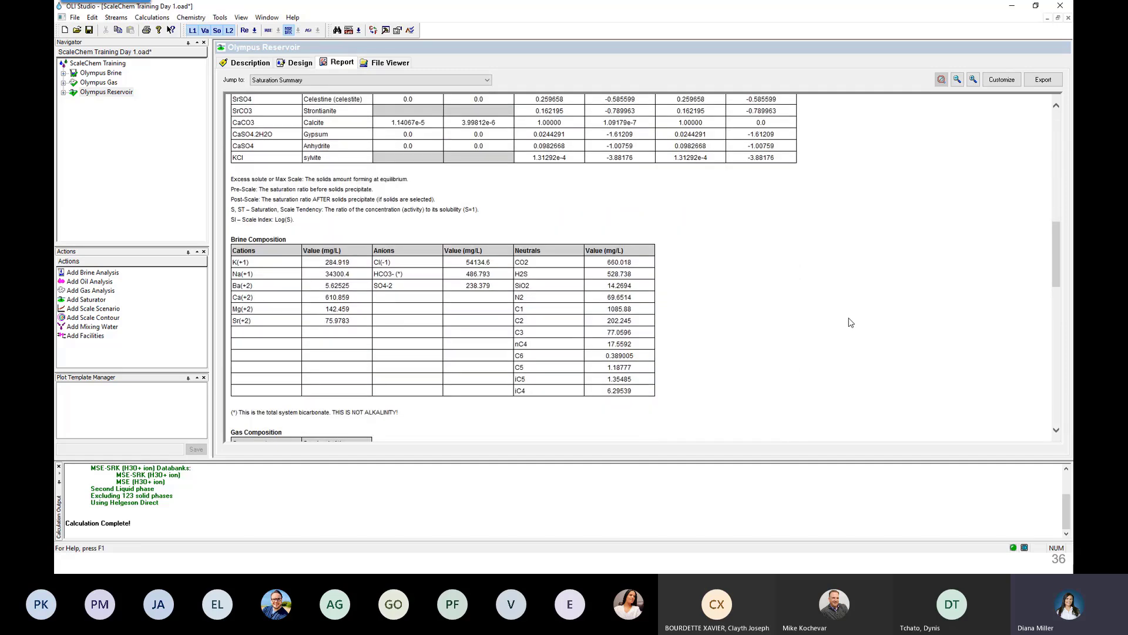
scroll(851, 322, "down", 4)
scroll(851, 322, "up", 2)
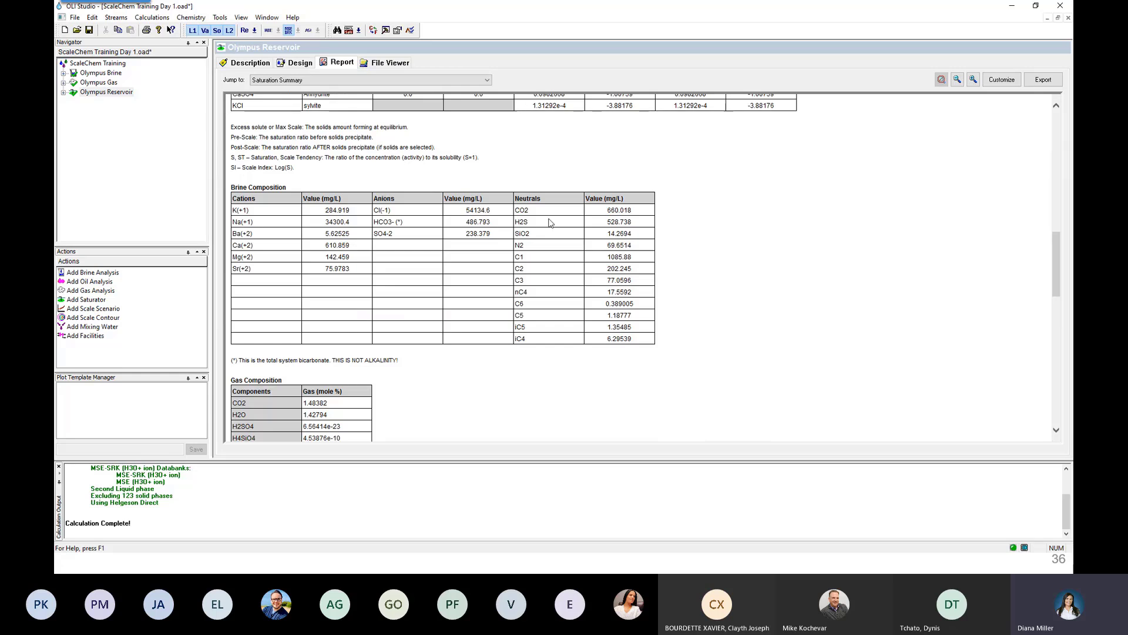
left_click_drag(233, 187, 289, 188)
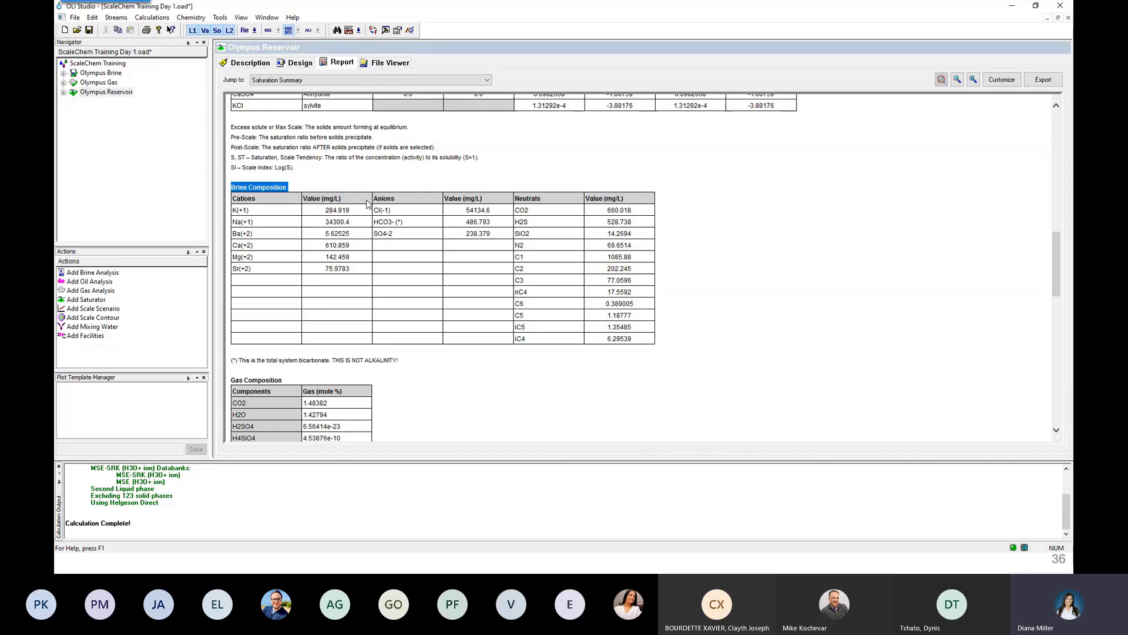
left_click_drag(315, 237, 348, 236)
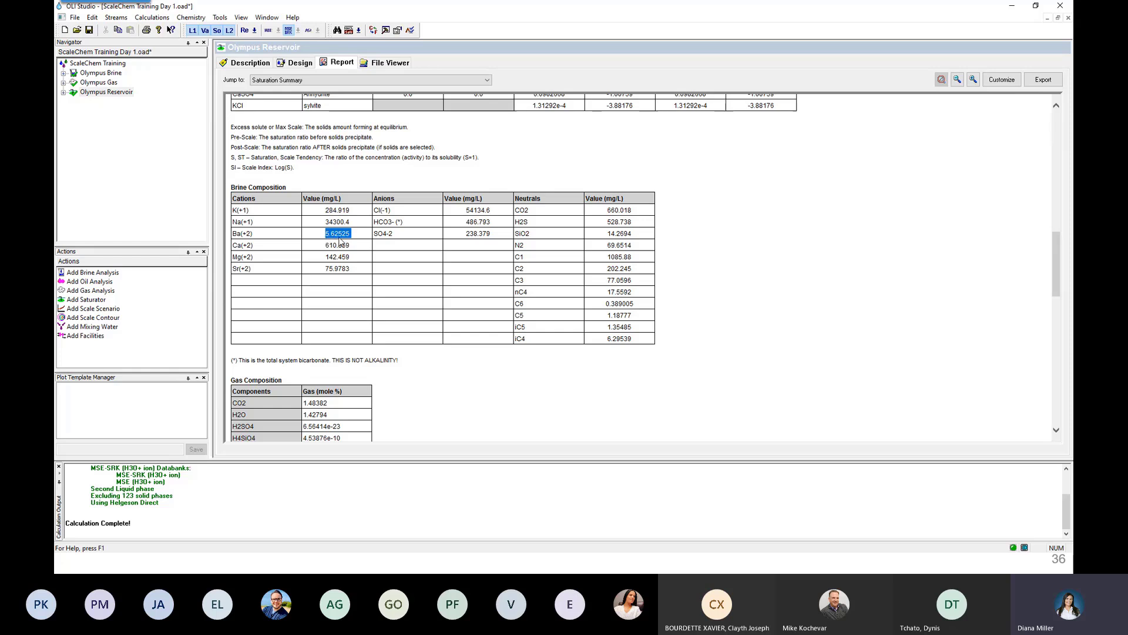
left_click(326, 244)
left_click_drag(326, 244, 359, 244)
left_click_drag(465, 224, 495, 225)
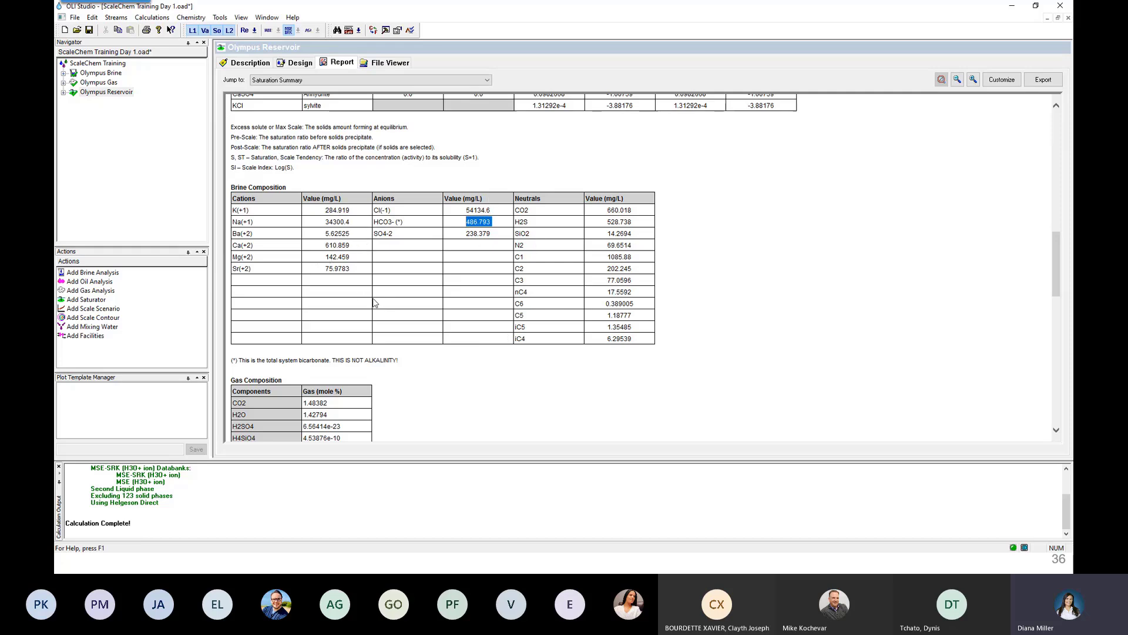
- Examine the liquid pH and the solid mass in the report's Phase Properties table
scroll(443, 325, "up", 10)
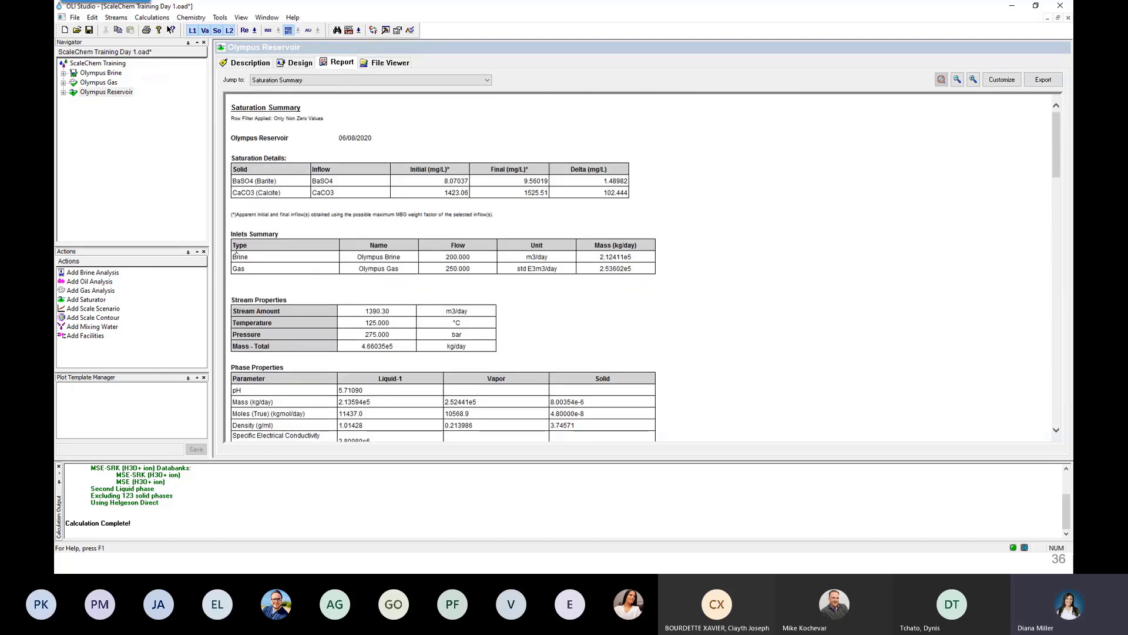
scroll(255, 250, "down", 5)
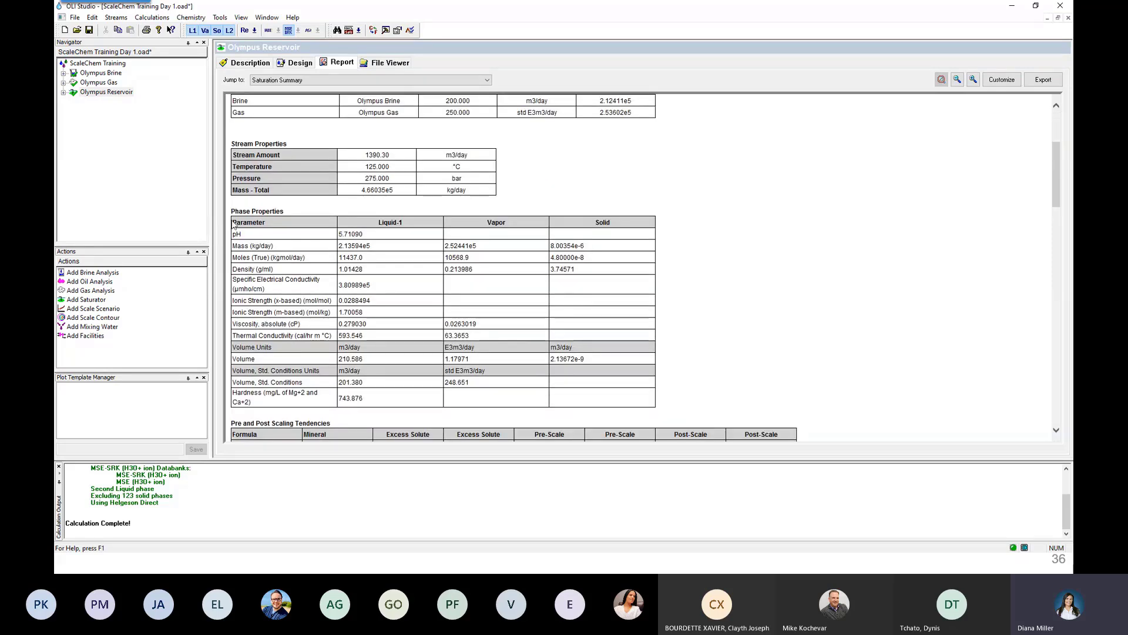
left_click_drag(231, 211, 287, 214)
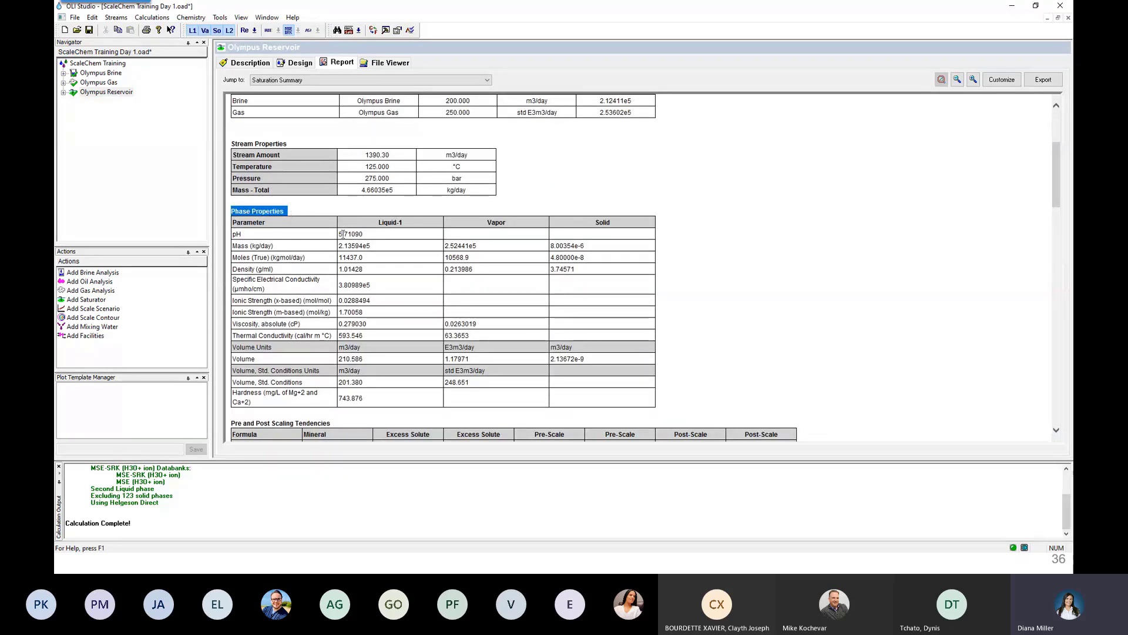
left_click_drag(371, 235, 337, 236)
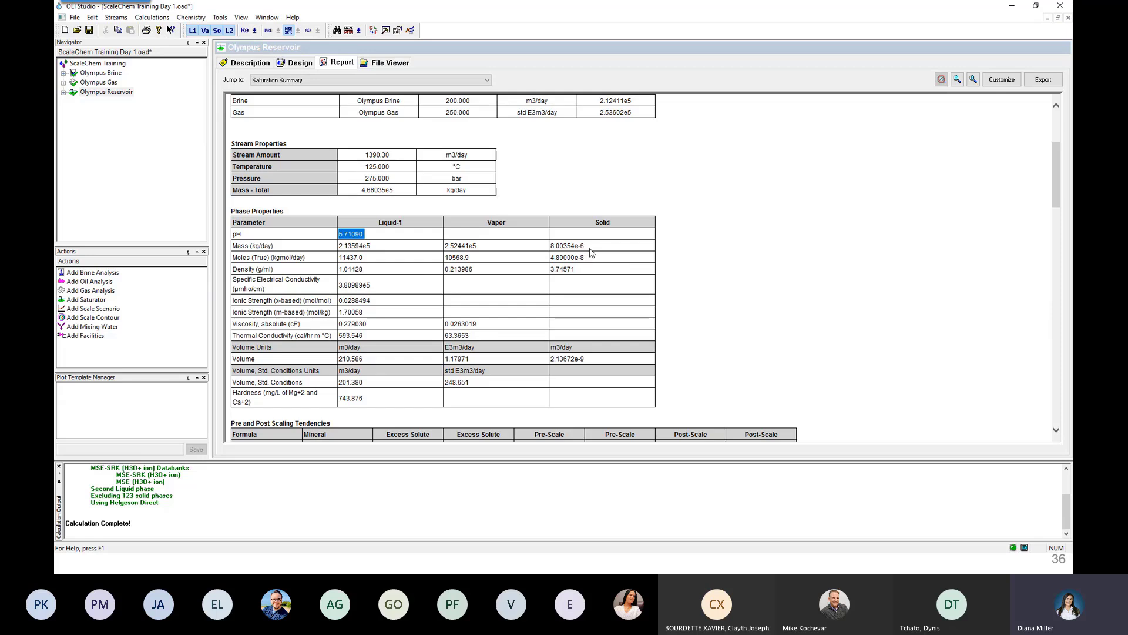
left_click_drag(585, 250, 558, 250)
left_click(586, 252)
left_click_drag(582, 250, 552, 251)
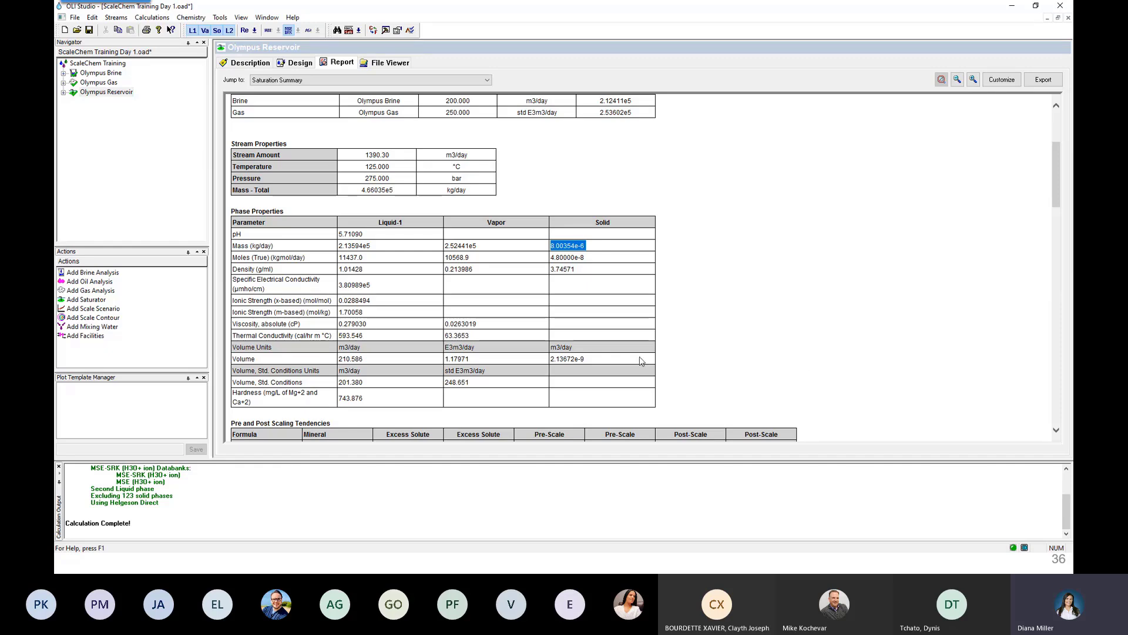
- Check the Pre-Scale saturation of barite and calcite in the Pre and Post Scaling Tendencies table
scroll(559, 361, "down", 5)
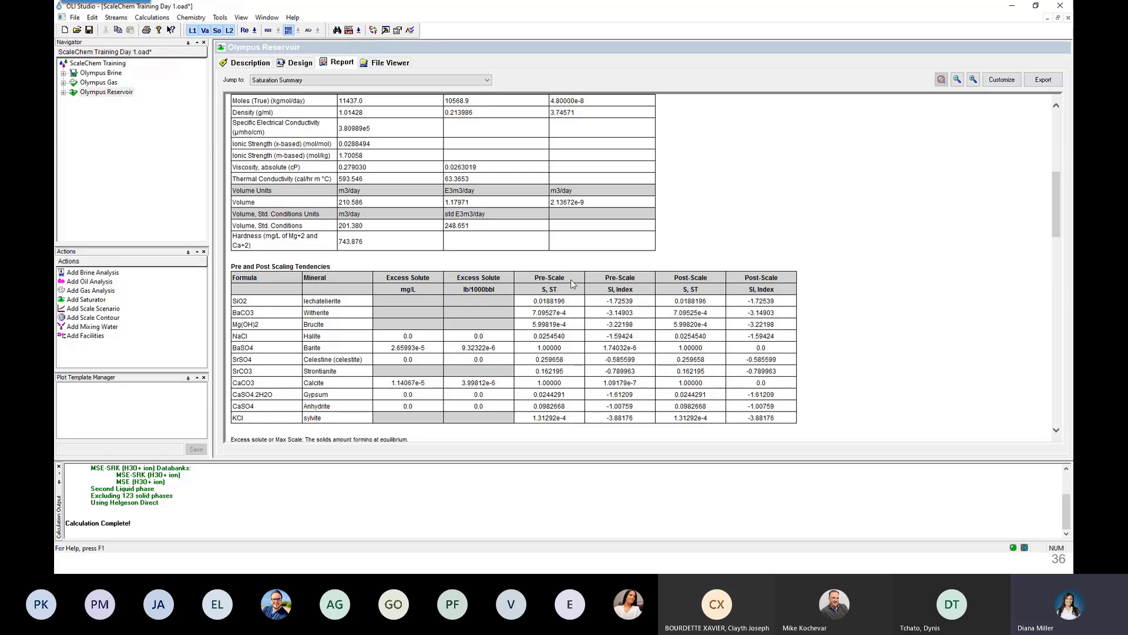
scroll(558, 349, "down", 3)
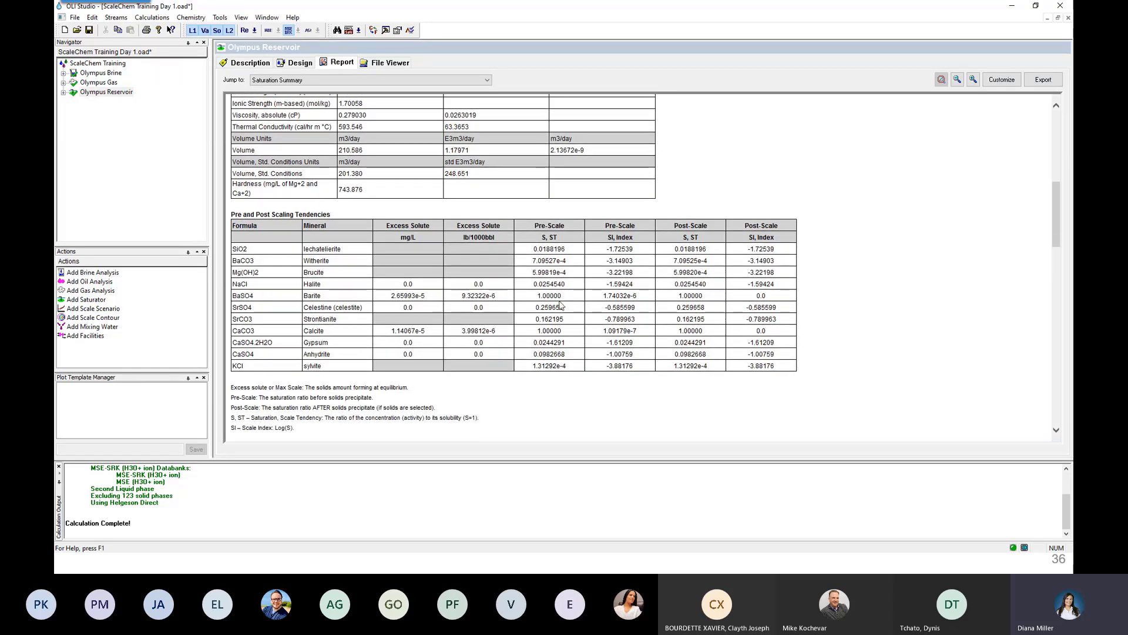
left_click_drag(565, 300, 528, 302)
left_click_drag(562, 331, 536, 331)
left_click_drag(573, 296, 538, 301)
left_click(575, 302)
left_click_drag(569, 333, 533, 335)
- Switch to the training slides, read the 3.1 Scaling Scenario instructions, and return to OLI Studio
key("alt+Tab")
key("Right")
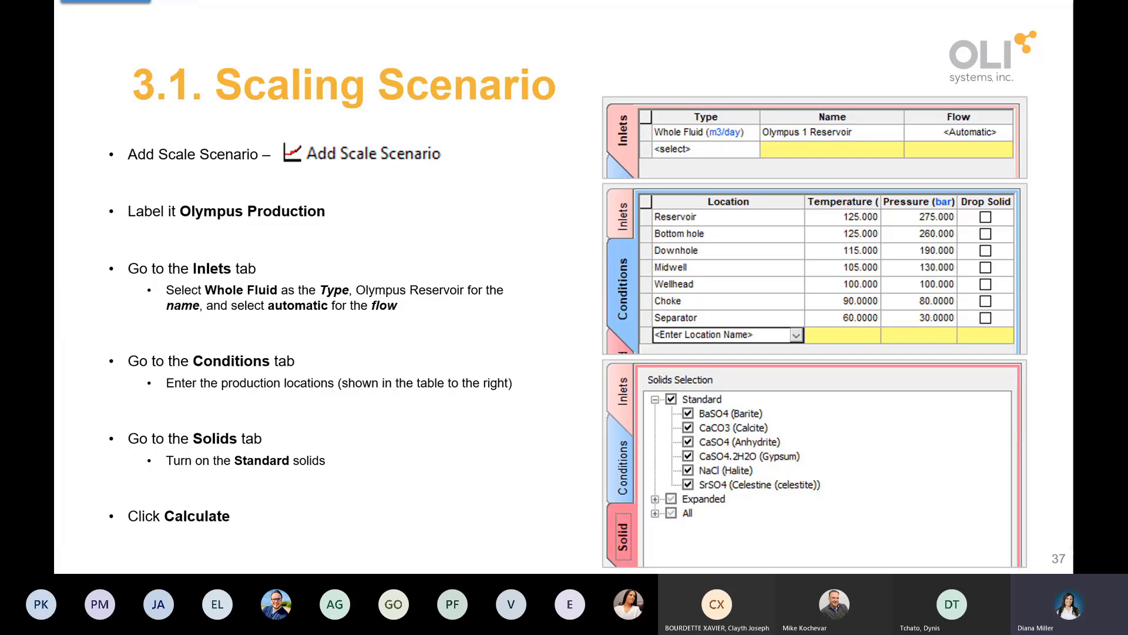
key("alt+Tab")
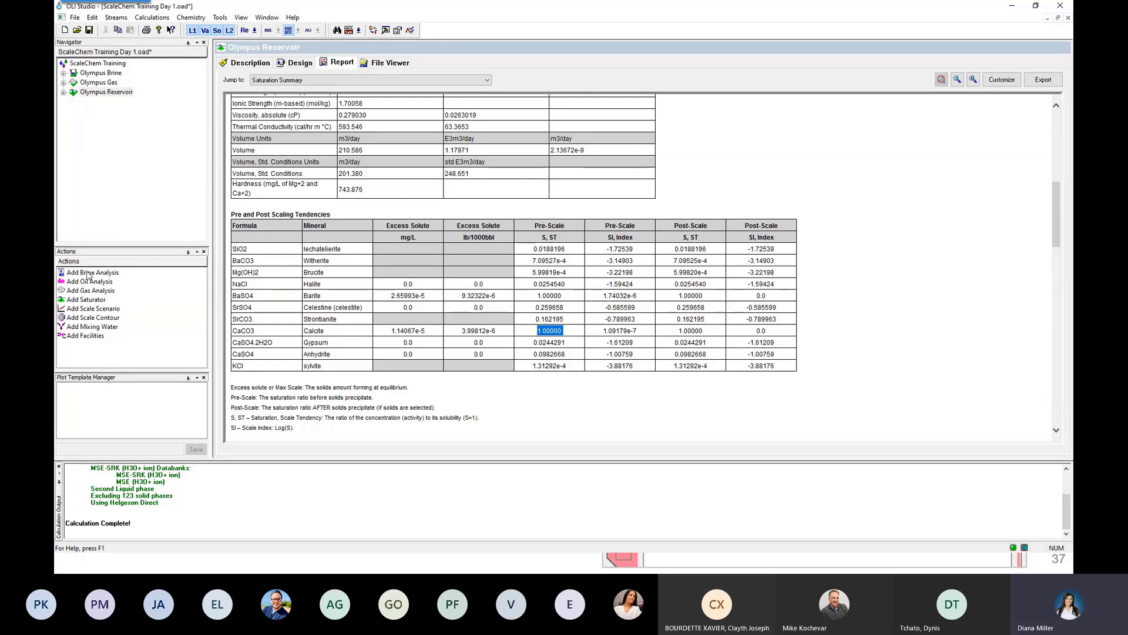
- Add a scale scenario to the ScaleChem Training project and name it Olympus Production
left_click(92, 310)
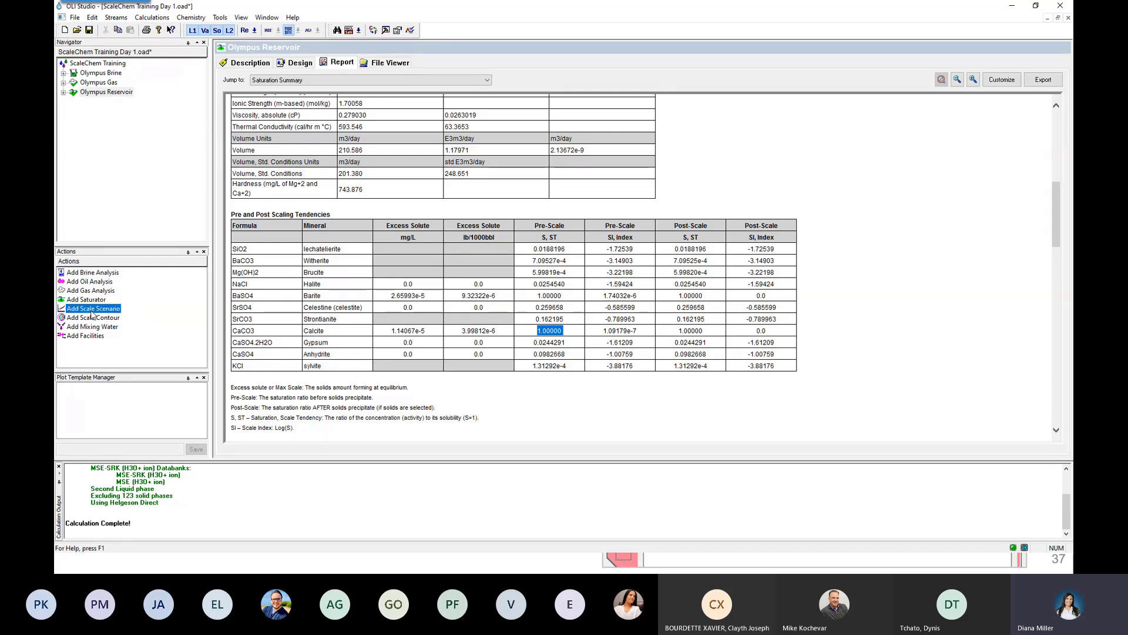
double_click(92, 311)
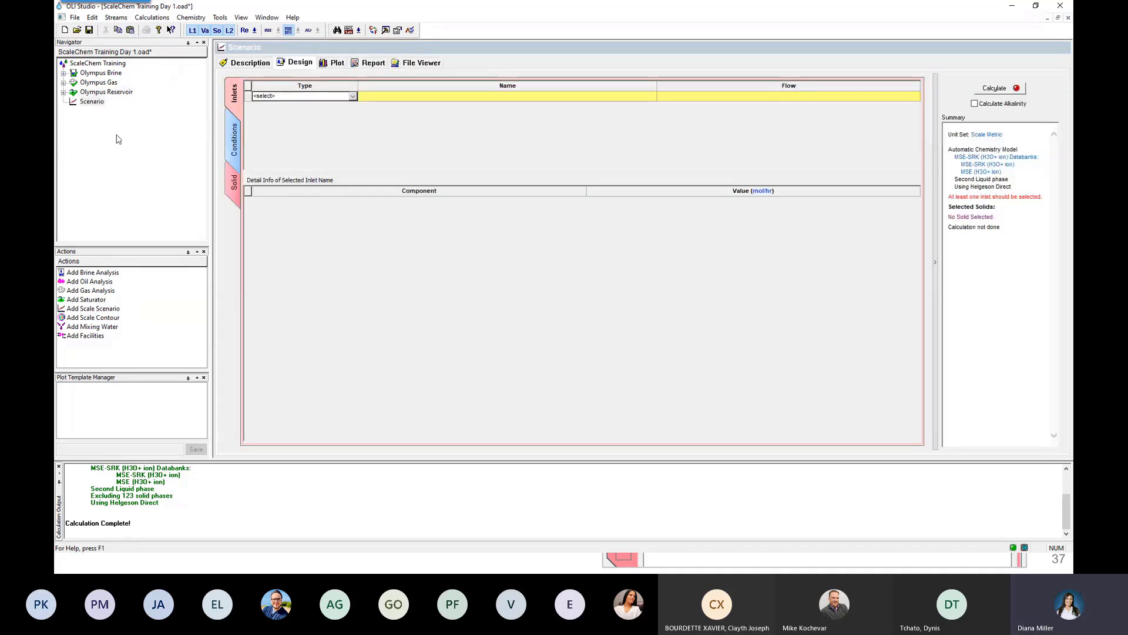
left_click(96, 104)
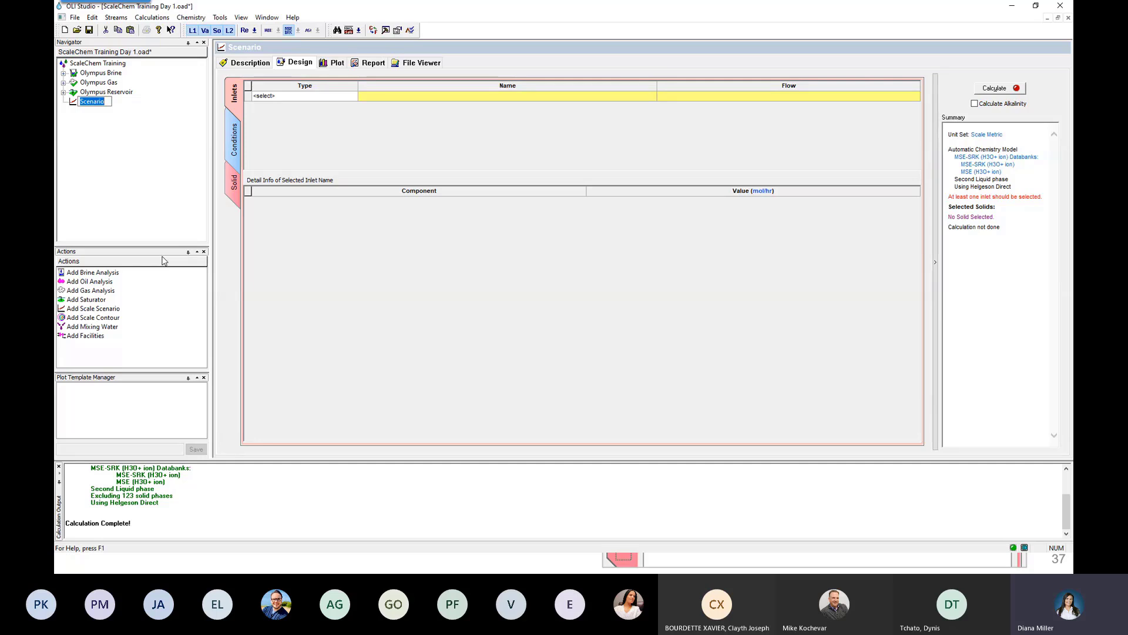
type("Olympus ")
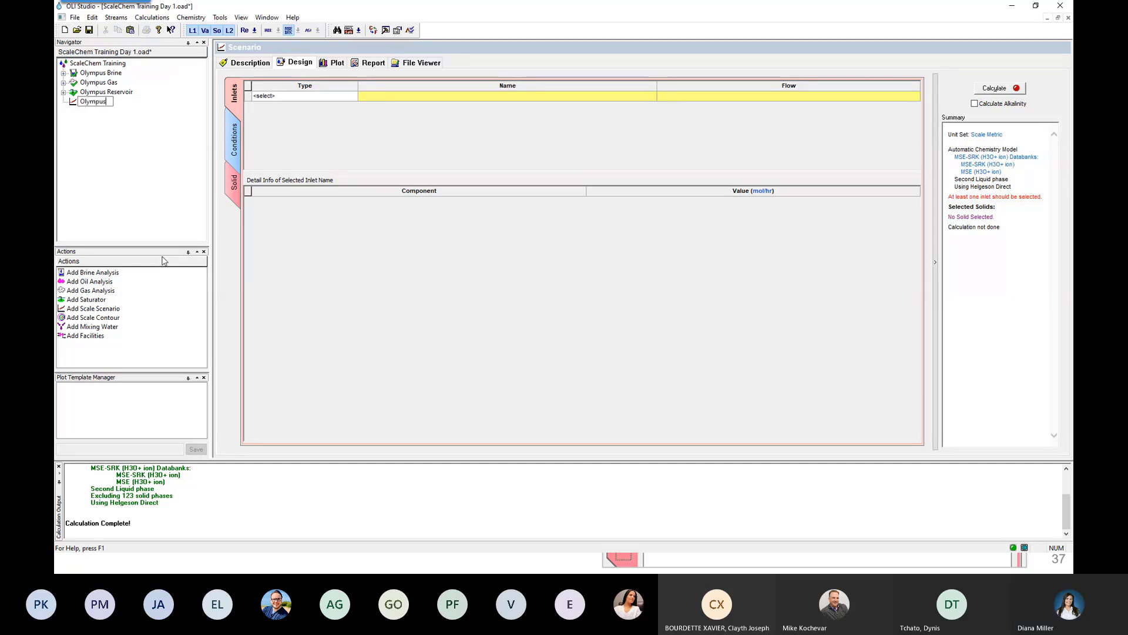
type("P")
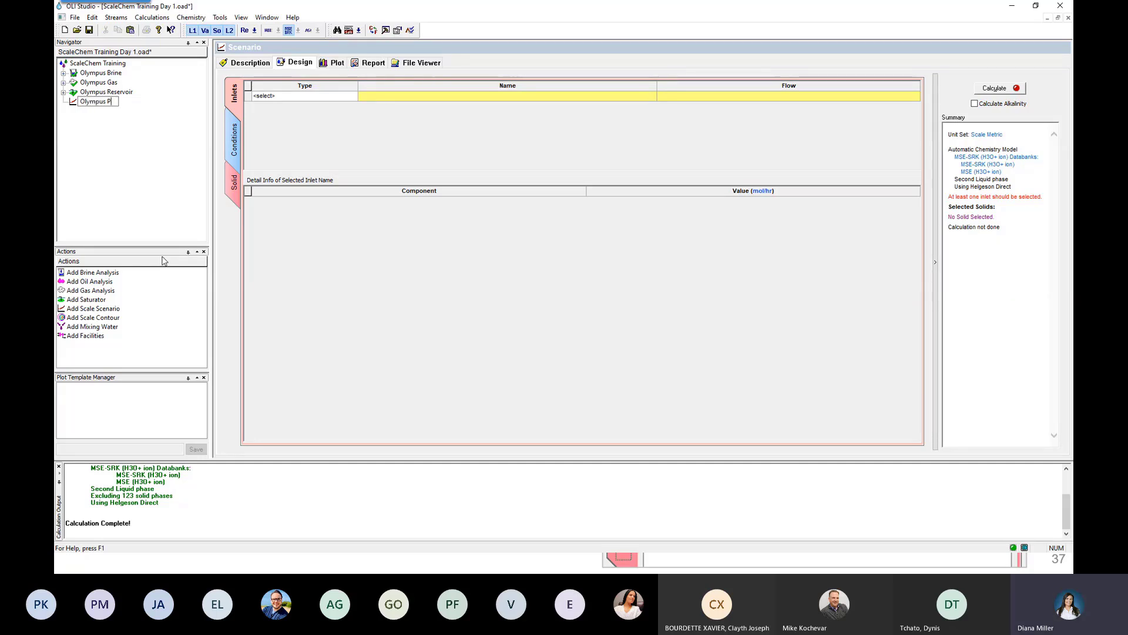
type("roduction")
key("Return")
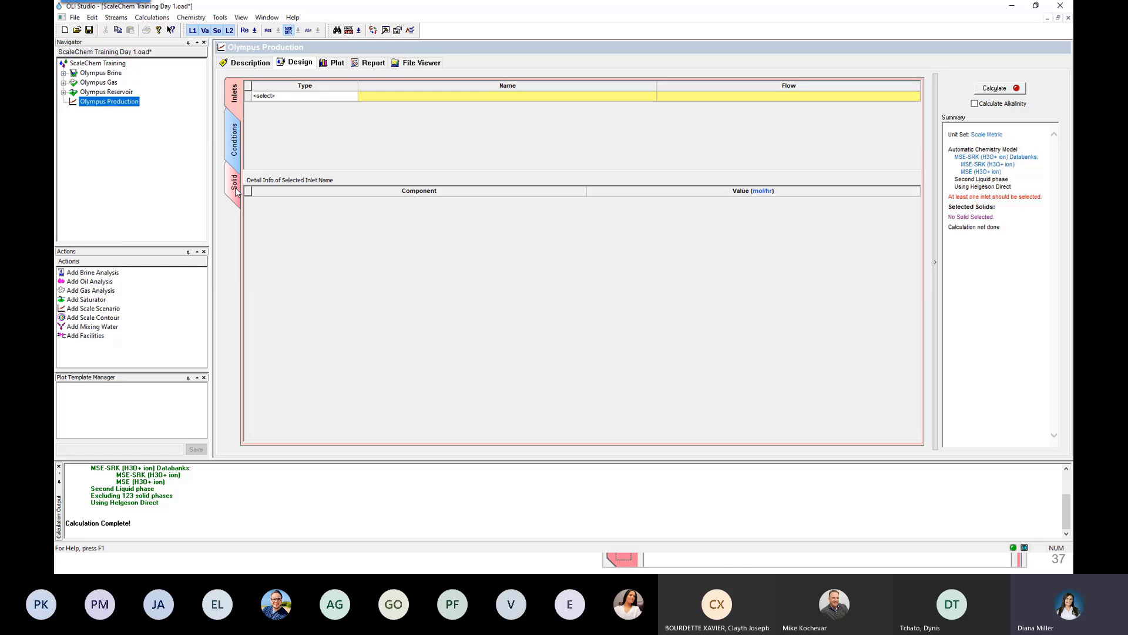
- Add the Olympus Reservoir to the Olympus Production scenario as a Whole Fluid inlet
left_click(235, 96)
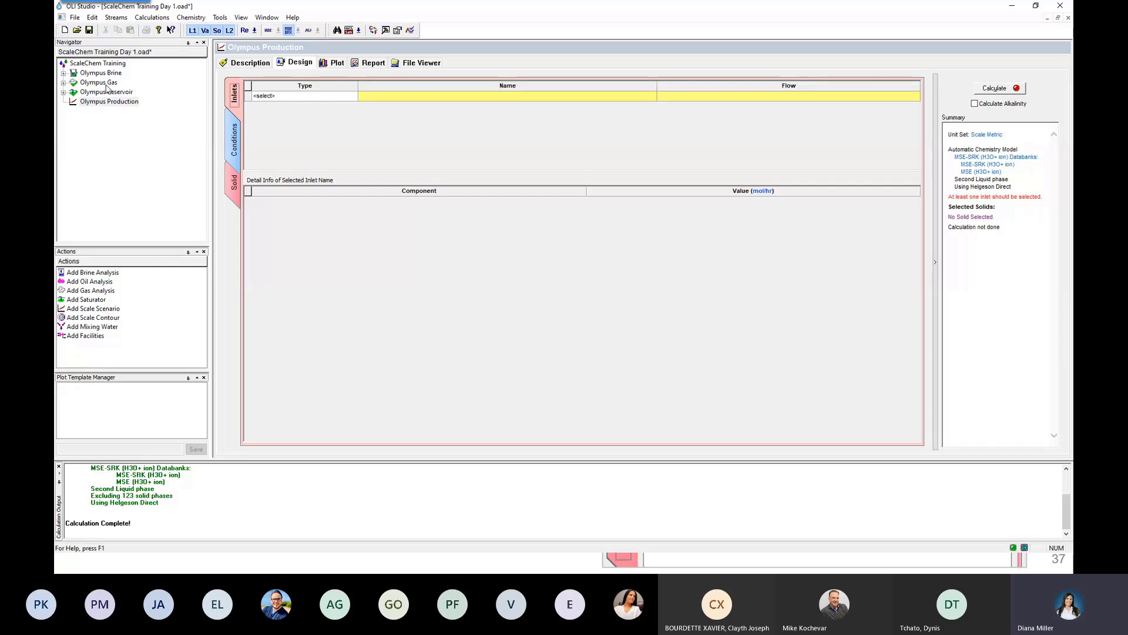
left_click(355, 100)
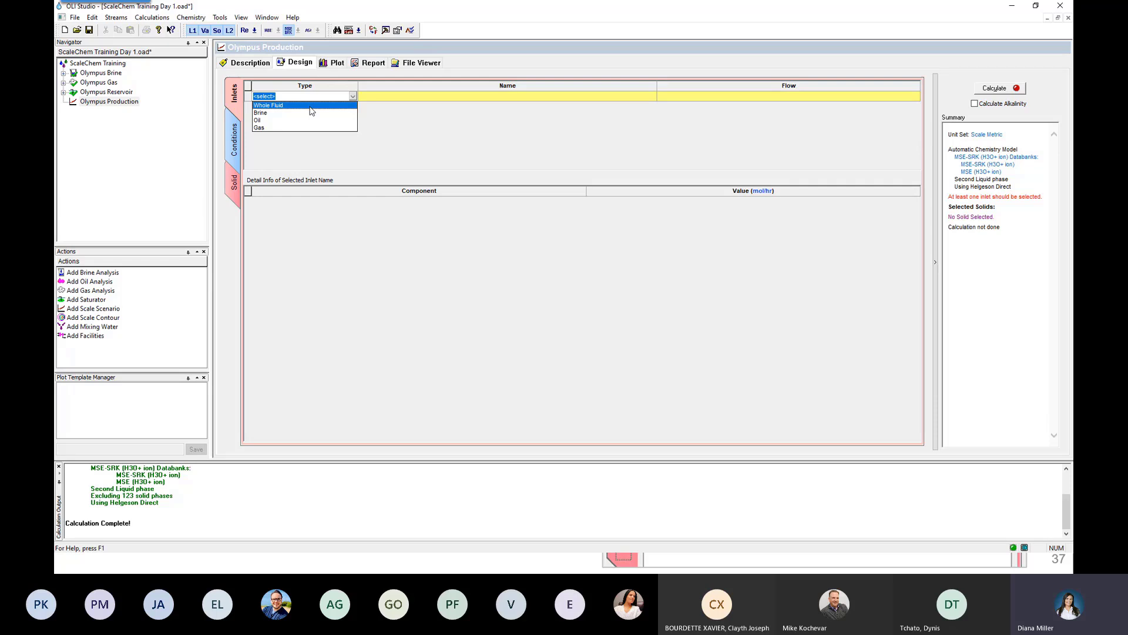
left_click(311, 107)
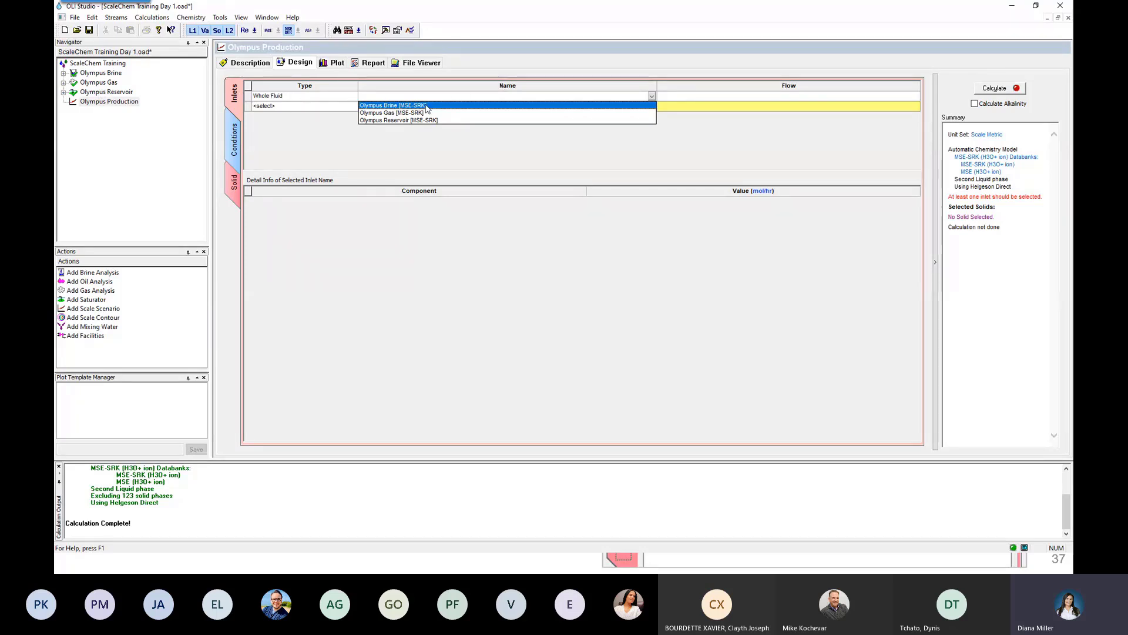
left_click(399, 121)
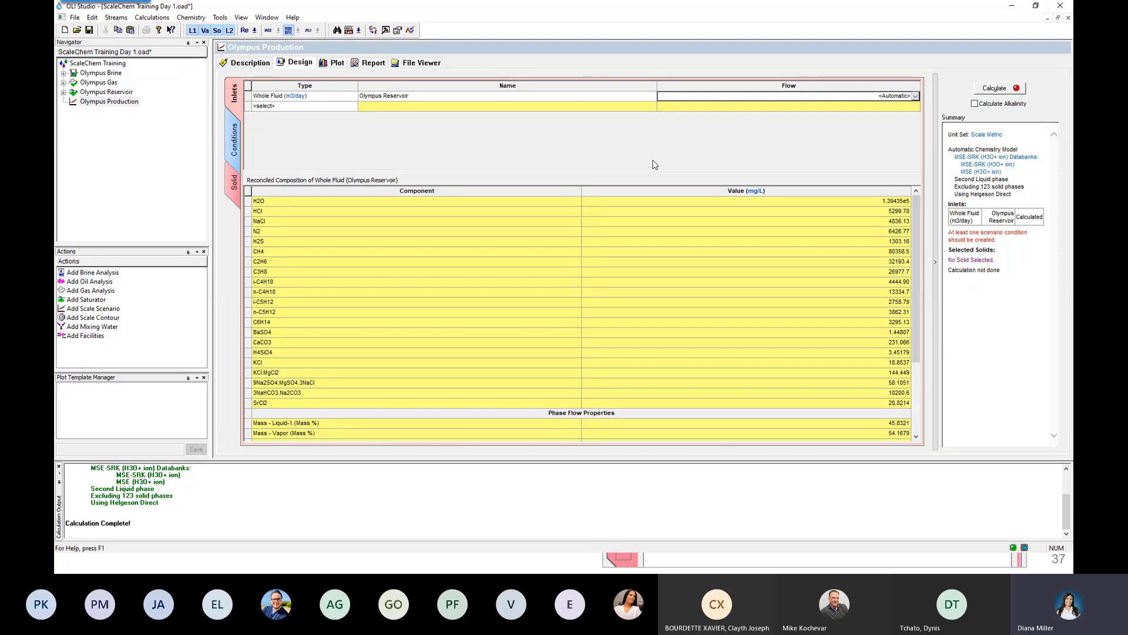
- Add a Reservoir location to the scenario conditions with a temperature of 125 °C and a pressure of 275 bar
left_click(234, 142)
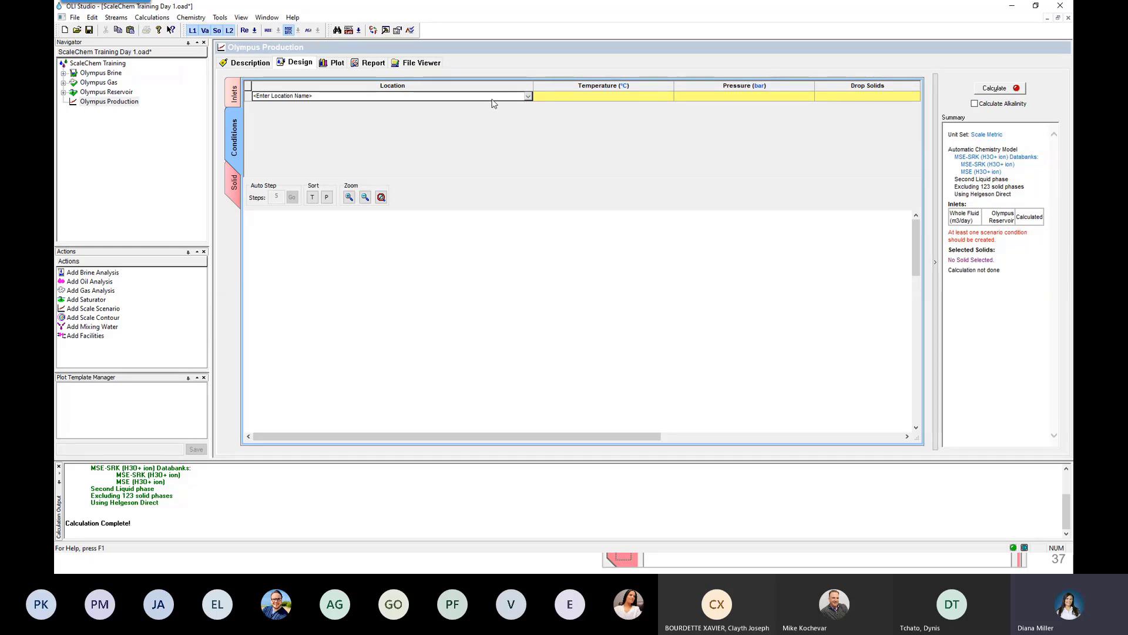
left_click(529, 97)
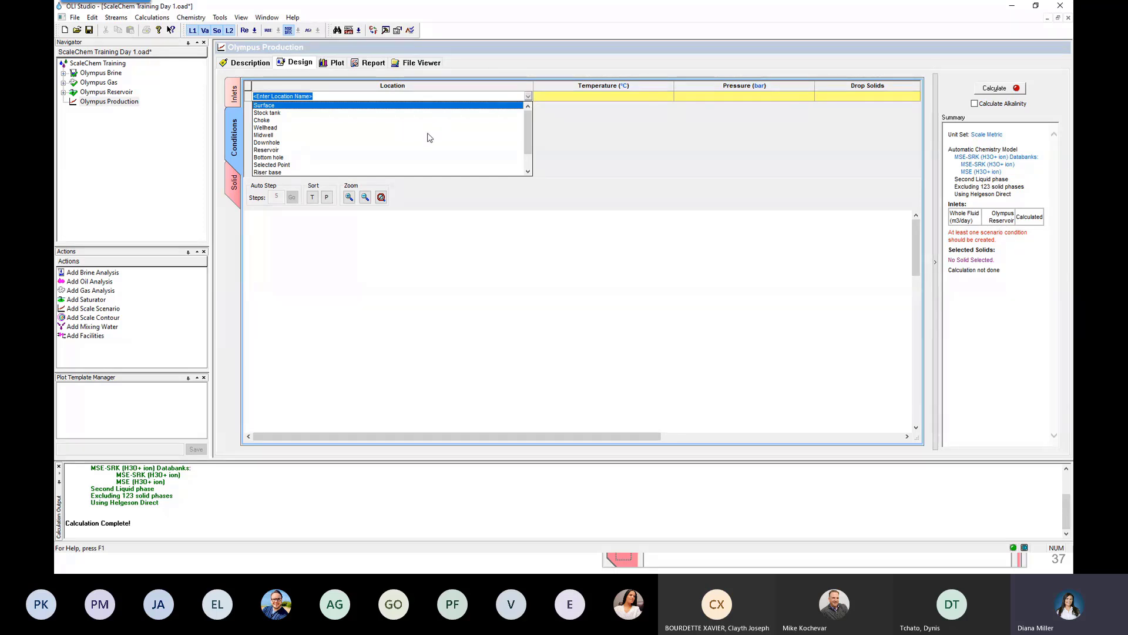
scroll(295, 163, "down", 1)
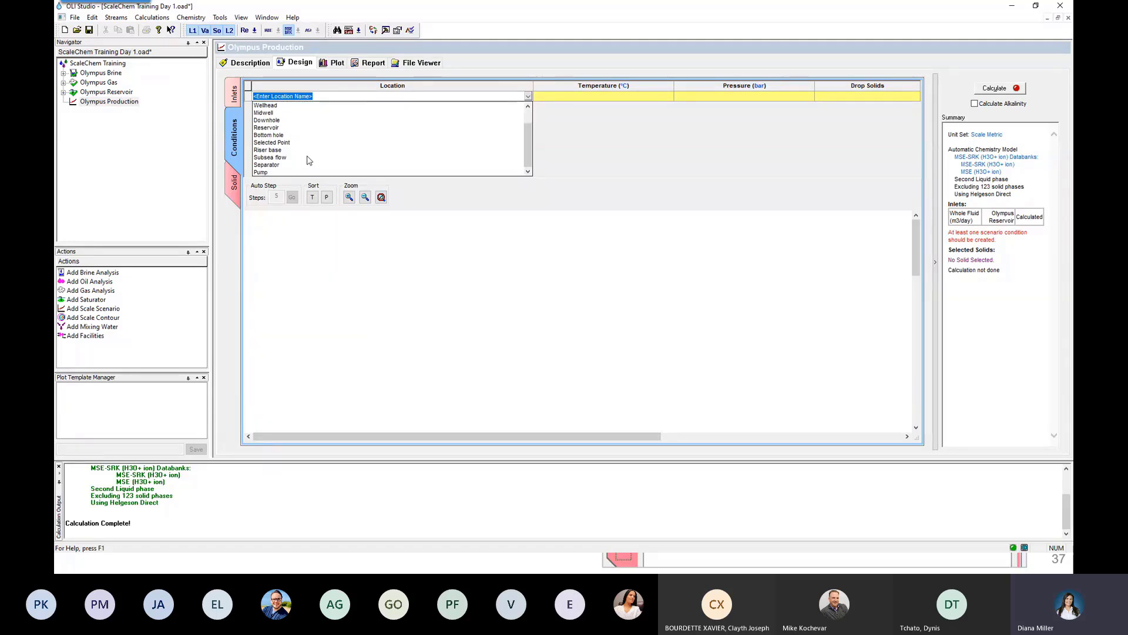
left_click(263, 129)
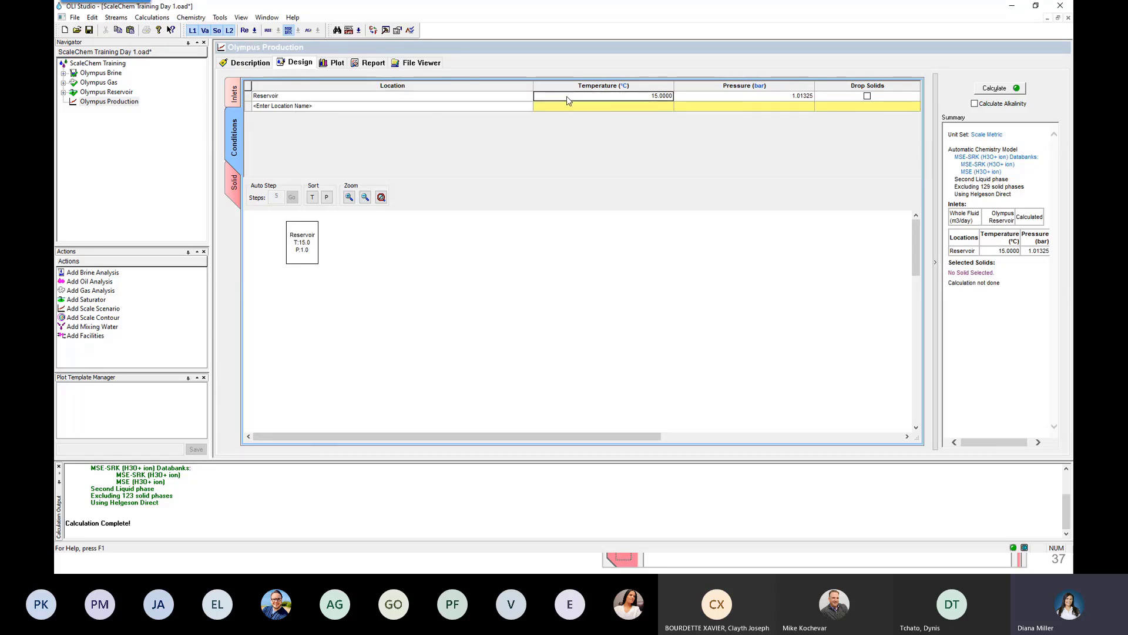
left_click(728, 101)
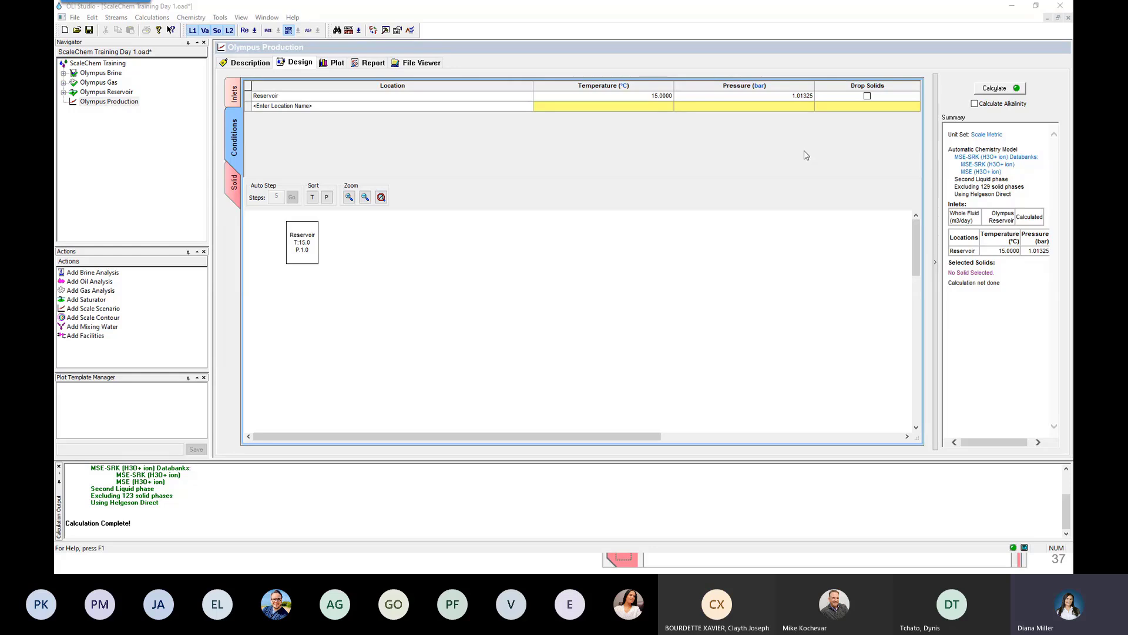
left_click(639, 97)
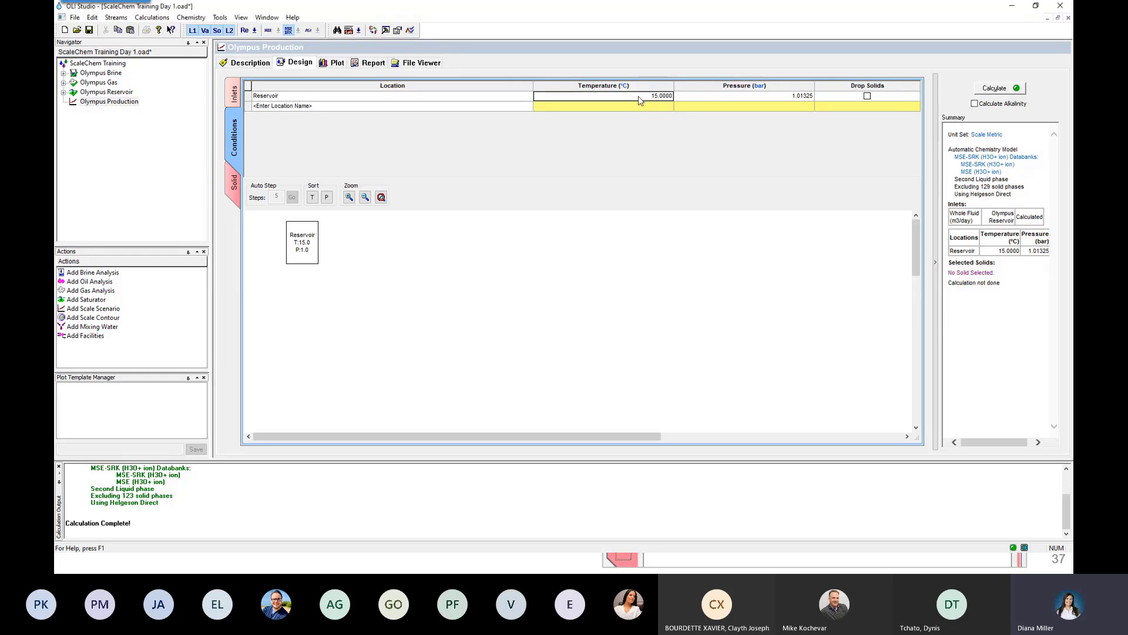
type("125")
key("Tab")
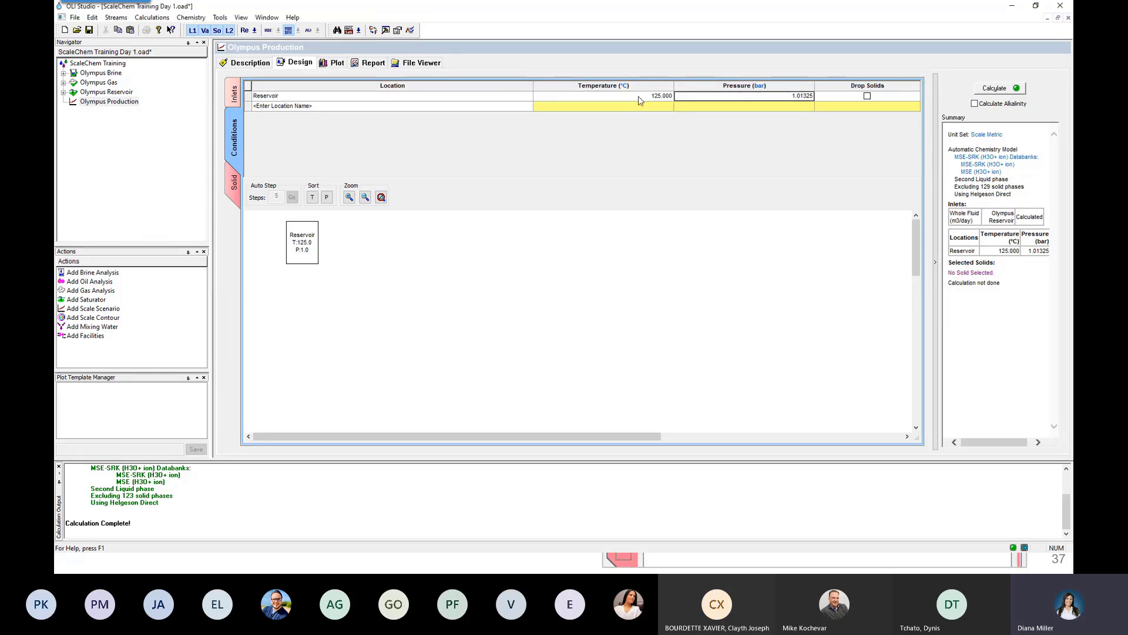
type("2")
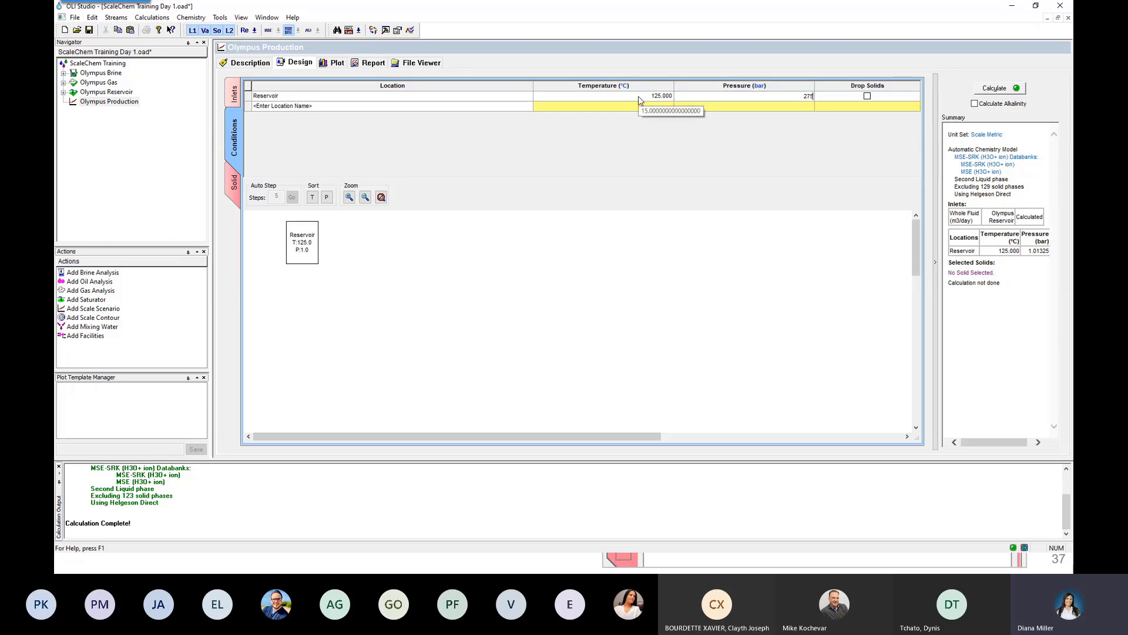
type("75")
key("Tab")
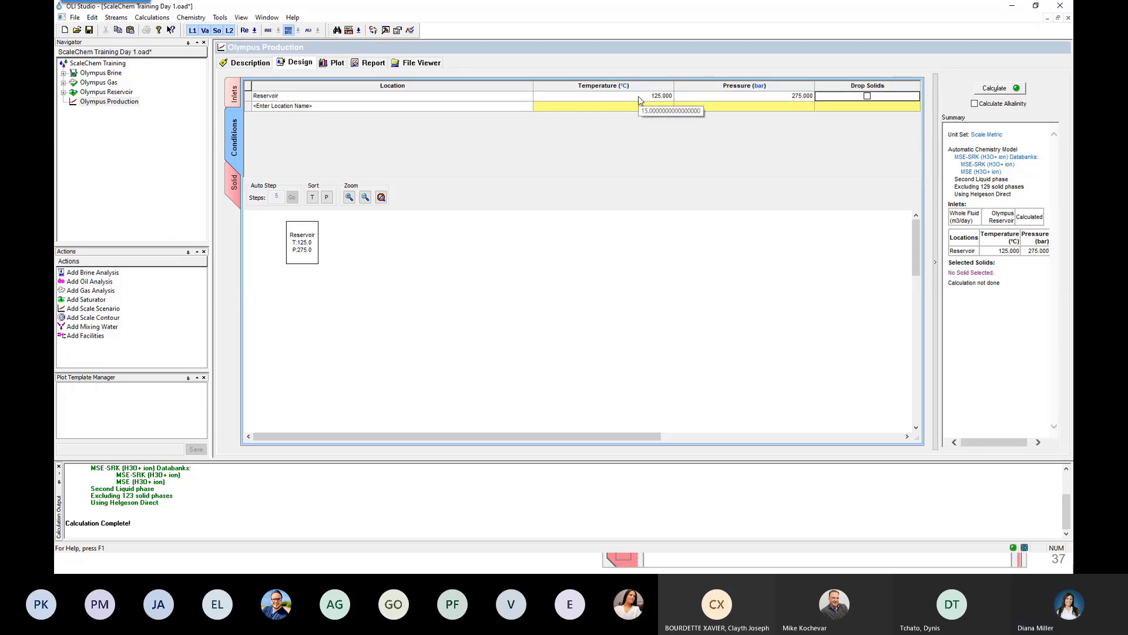
- Add a Bottom hole location after the Reservoir at 125 °C and 260 bar
left_click(282, 97)
left_click(530, 107)
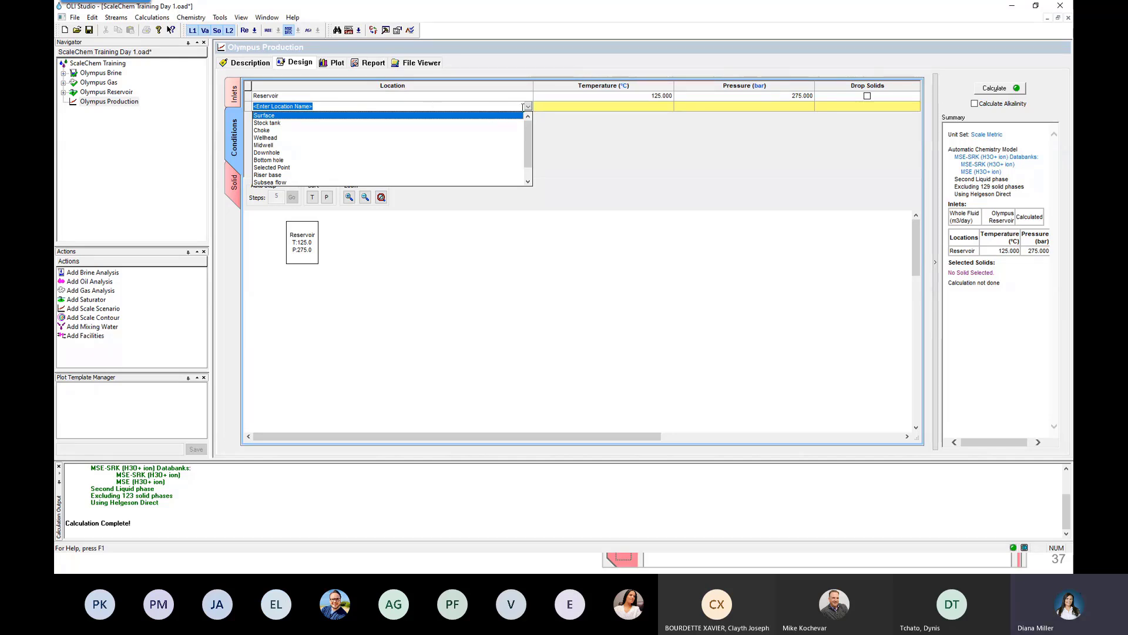
left_click(279, 161)
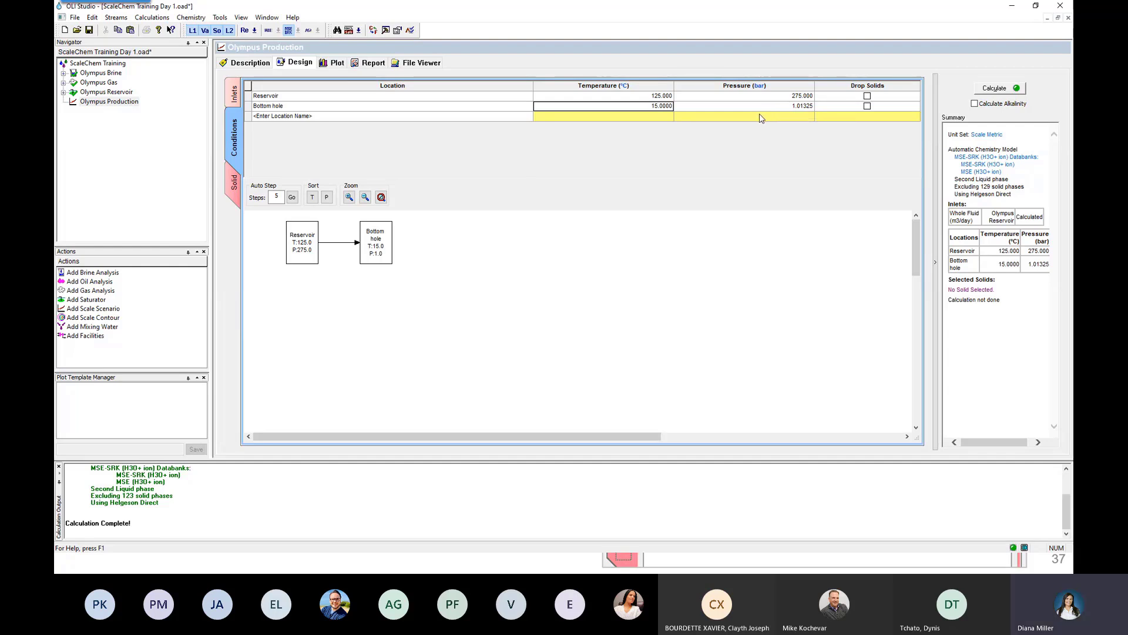
type("125")
key("Tab")
type("260")
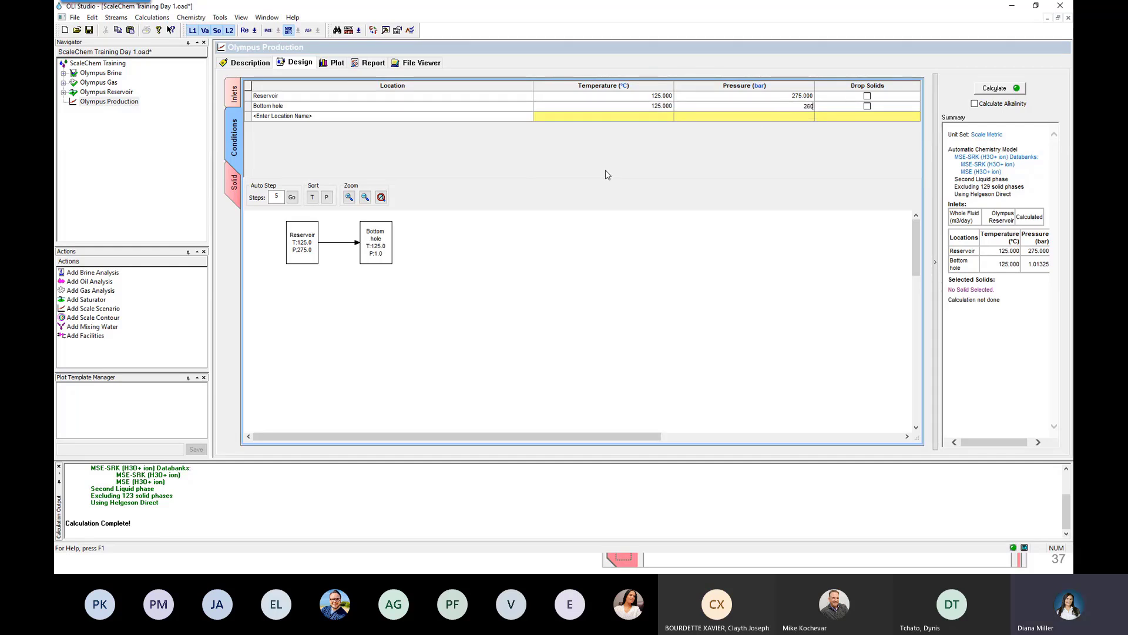
key("Tab")
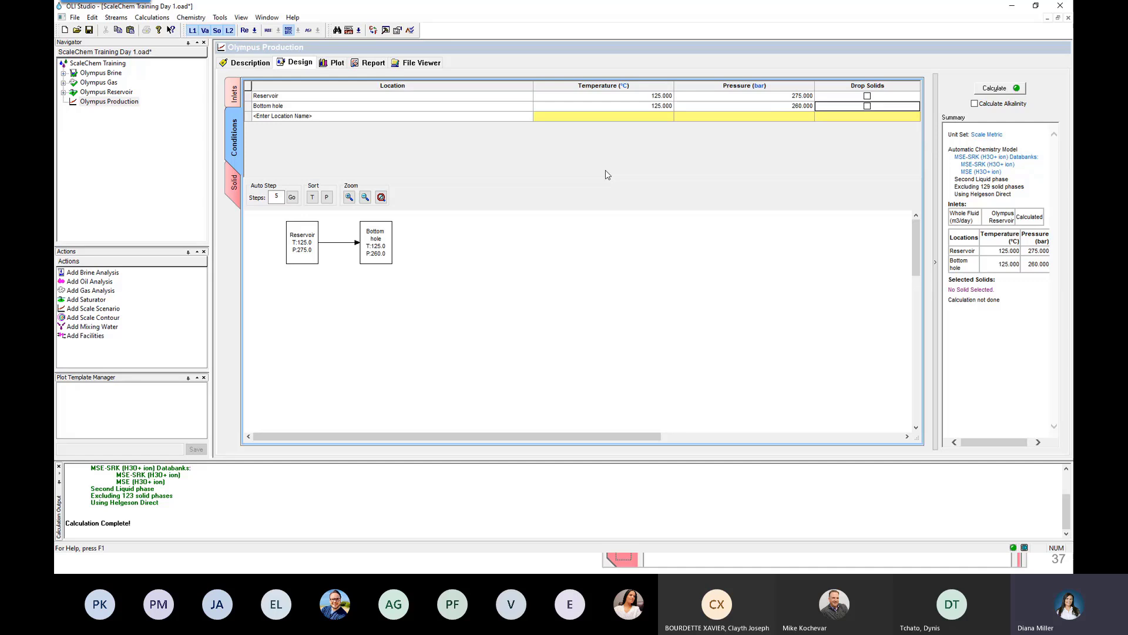
- Add a Downhole location after the Bottom hole at 115 °C and 190 bar
left_click(529, 117)
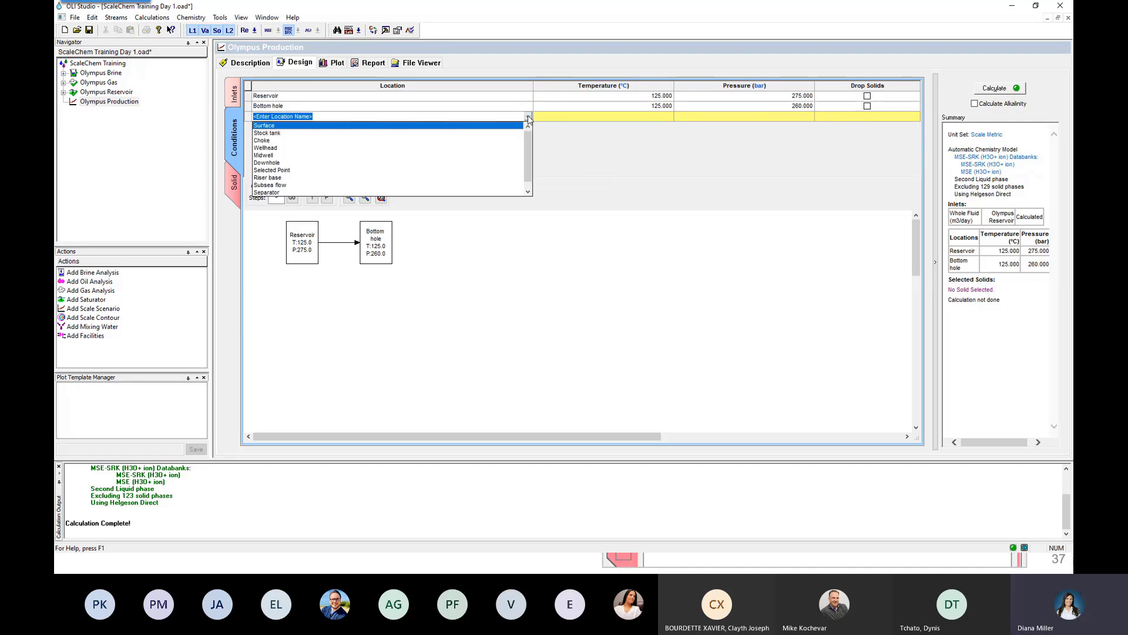
left_click(309, 162)
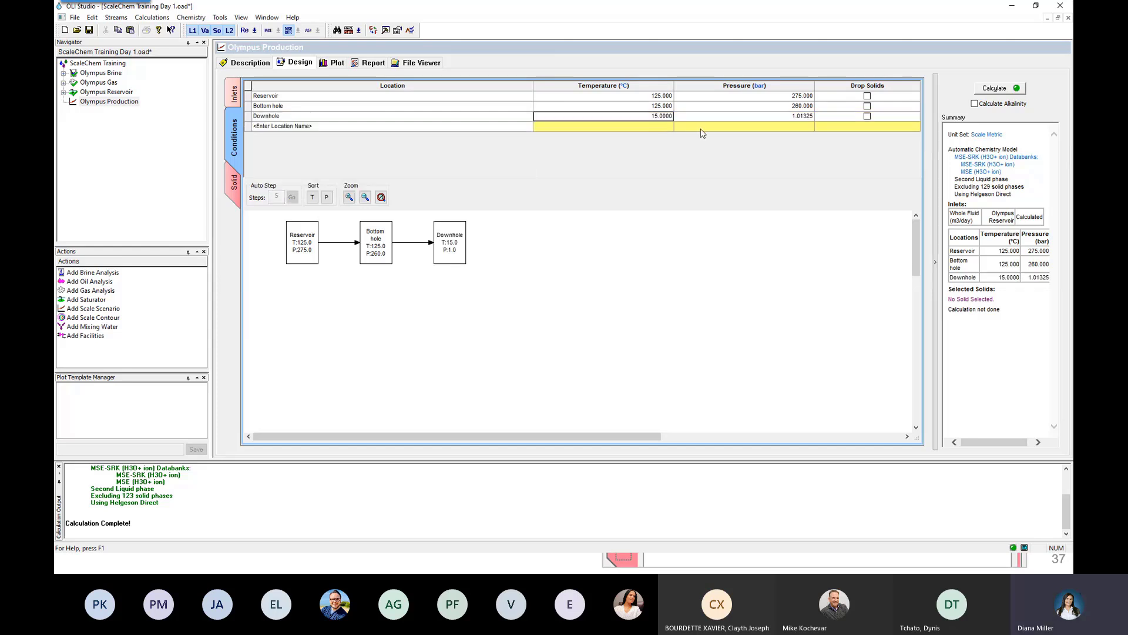
type("115")
key("Tab")
type("190")
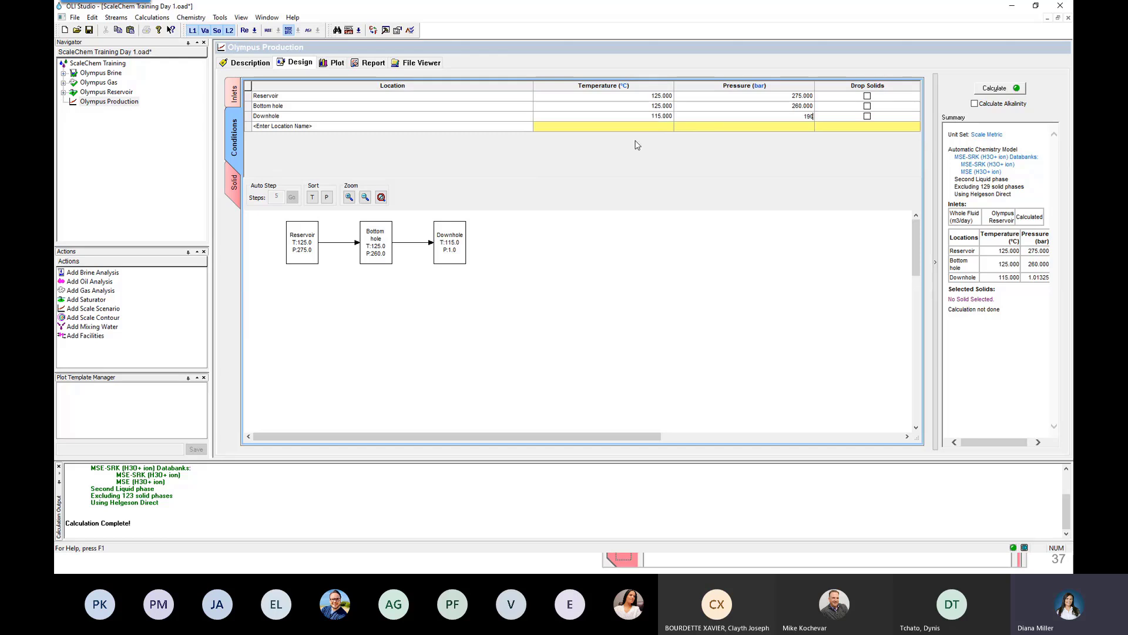
key("Tab")
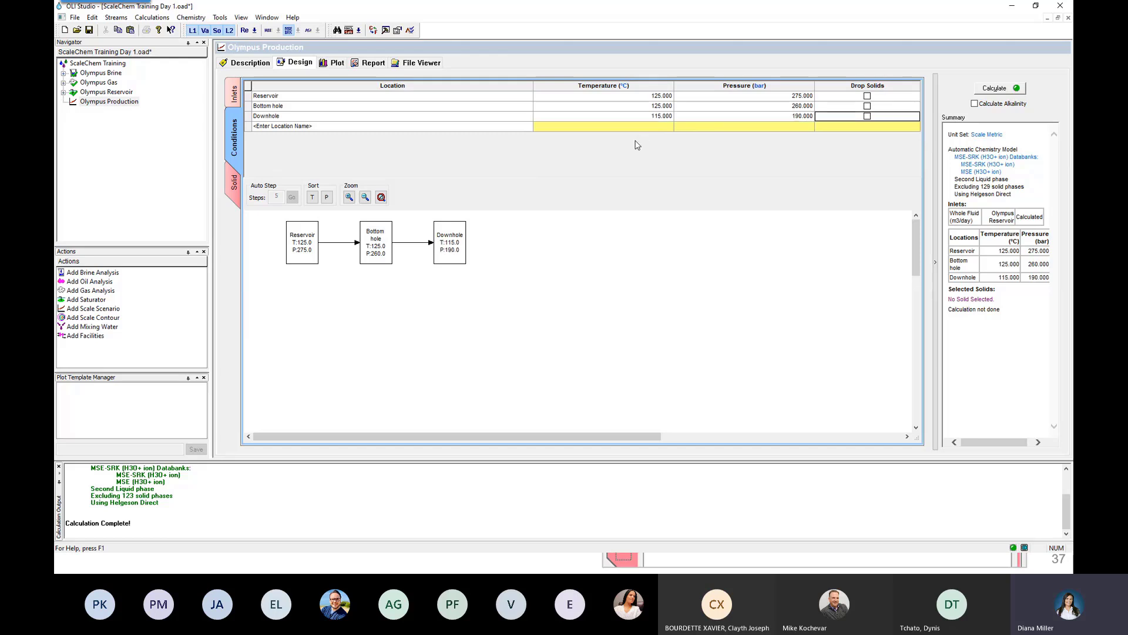
- Review the location name choices and the Olympus Reservoir inlet's flow and composition, and return to the scenario conditions
left_click(527, 127)
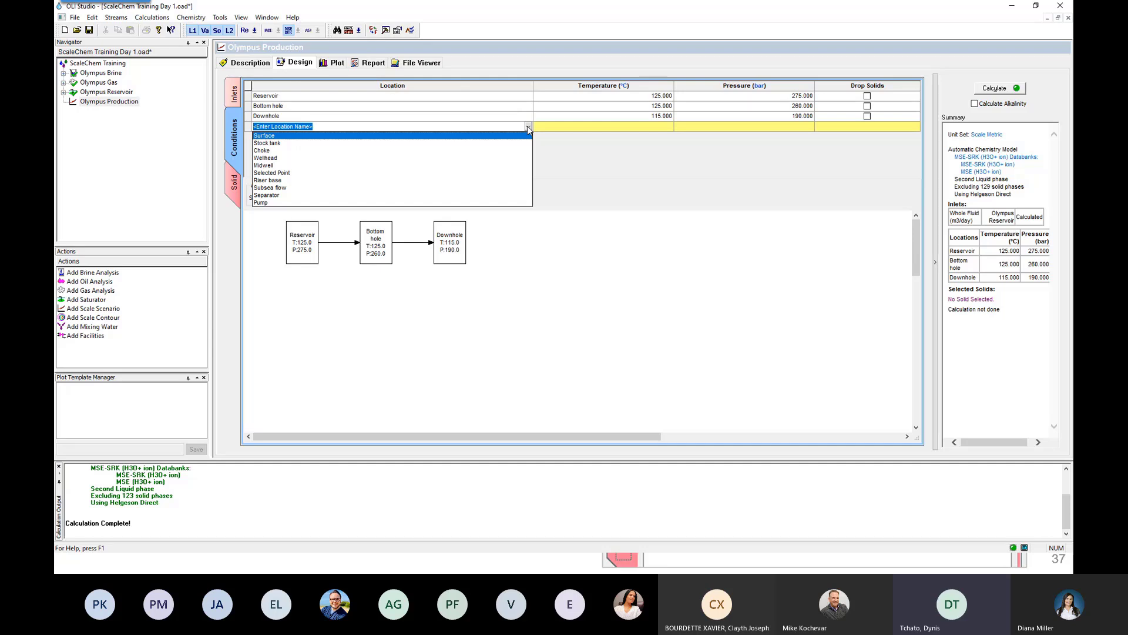
left_click(566, 138)
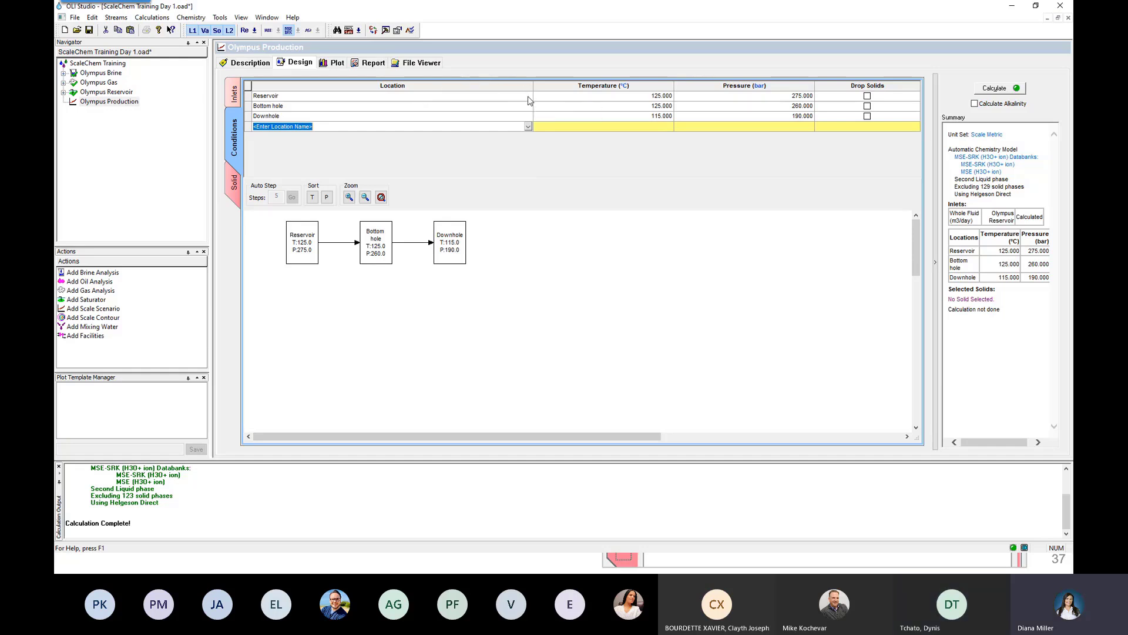
left_click(395, 97)
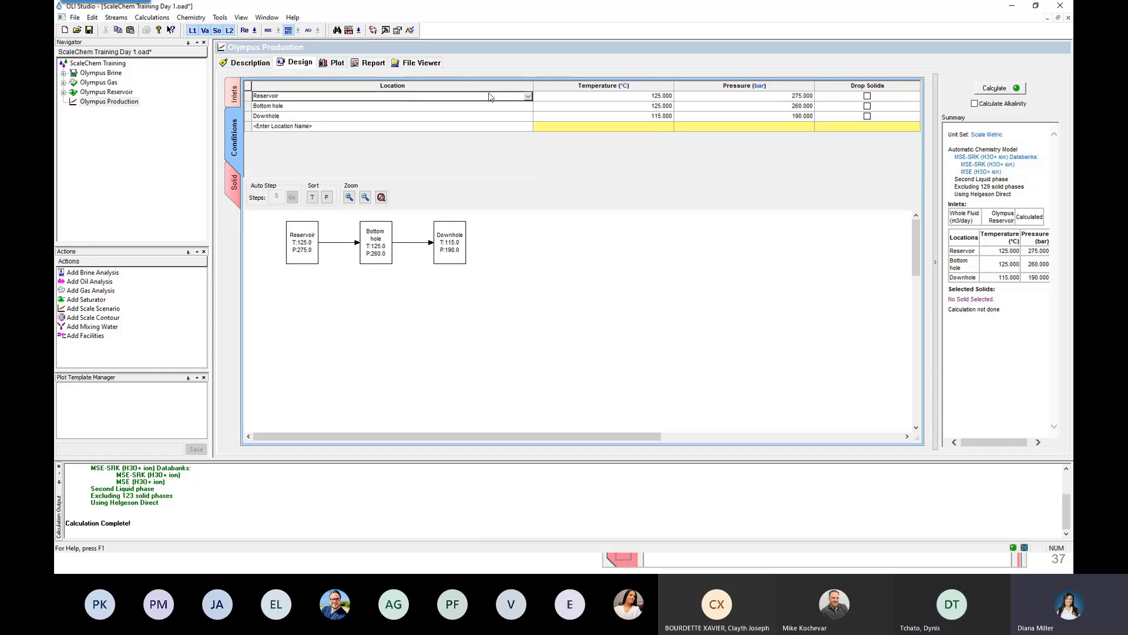
left_click(528, 97)
left_click(528, 97)
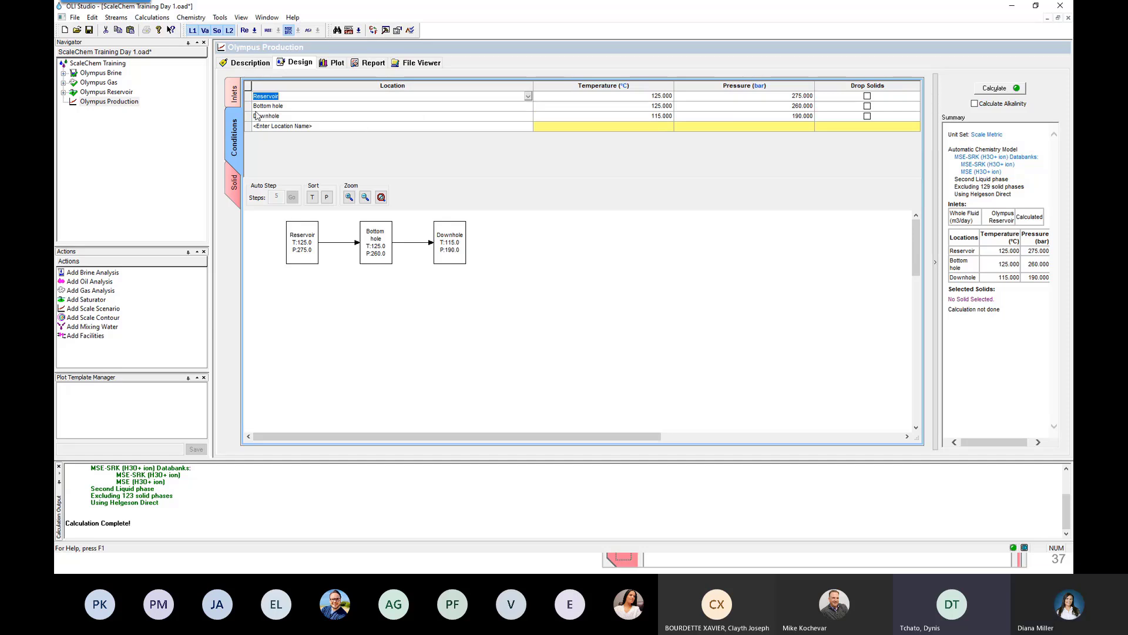
left_click(232, 97)
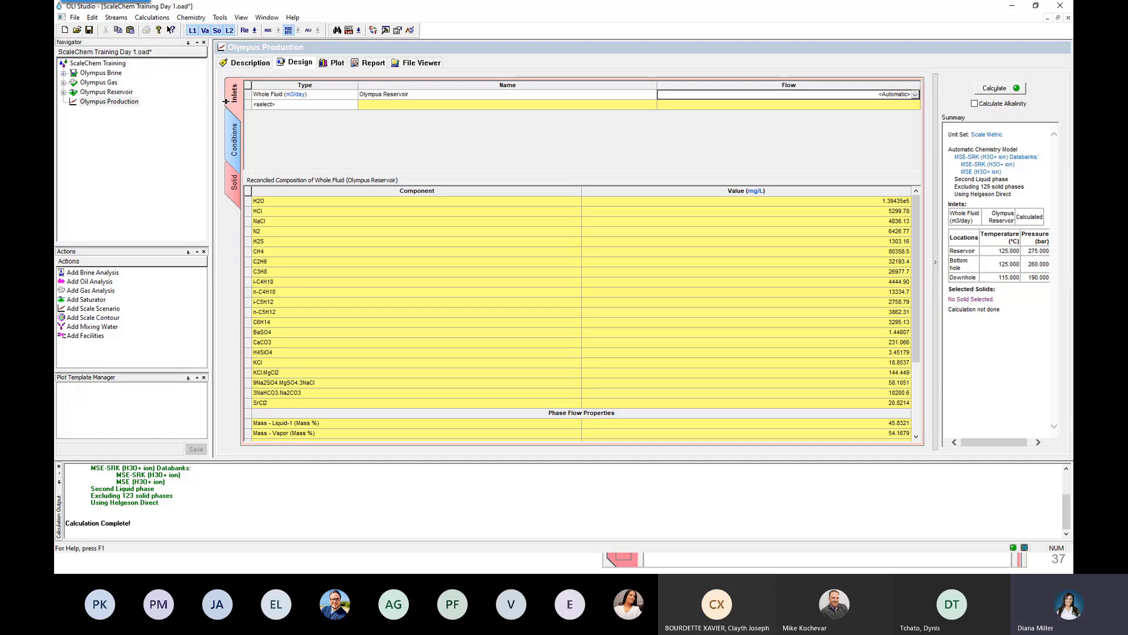
left_click(227, 132)
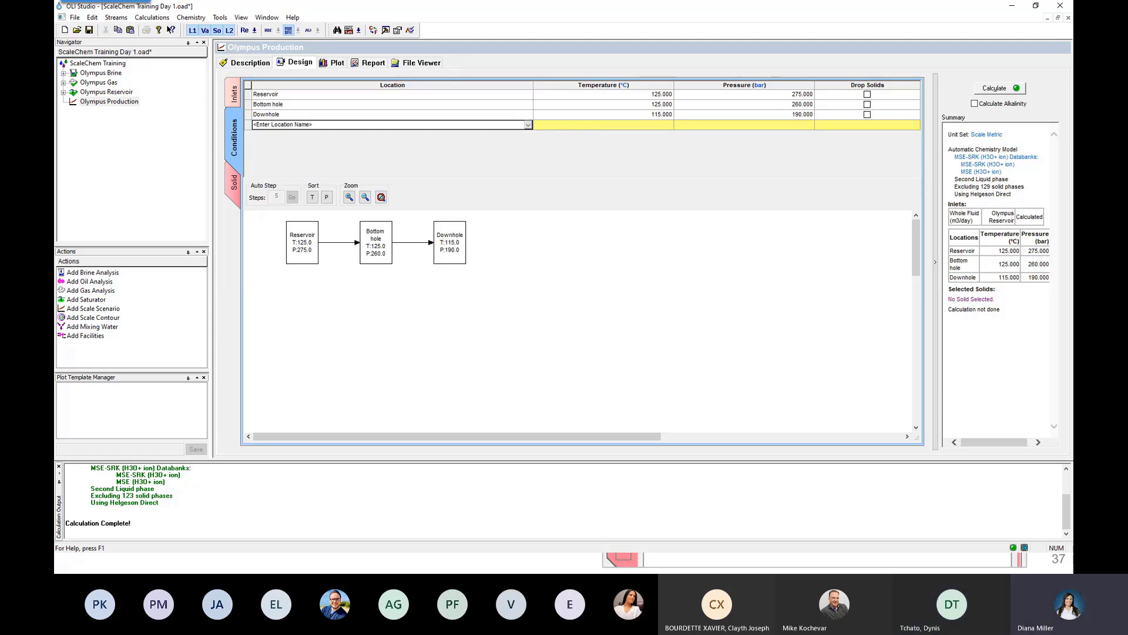
mouse_move(1127, 148)
left_mouse_down()
mouse_move(860, 158)
mouse_move(1127, 154)
left_mouse_up()
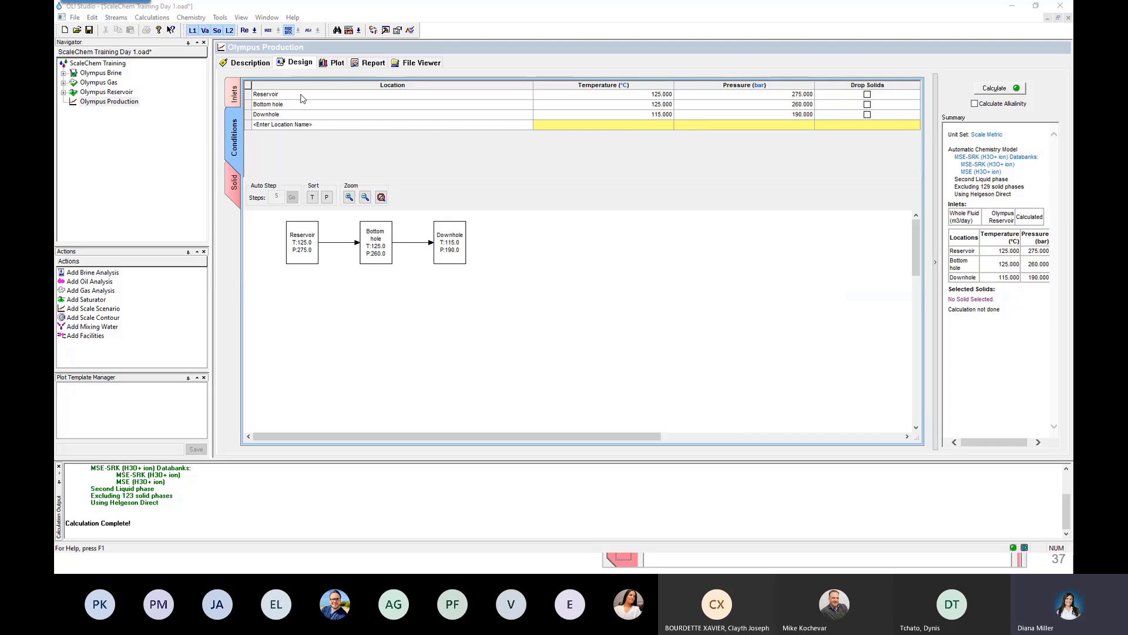
- Add a Midwell location after the Downhole at 105 °C and 130 bar
left_click(419, 125)
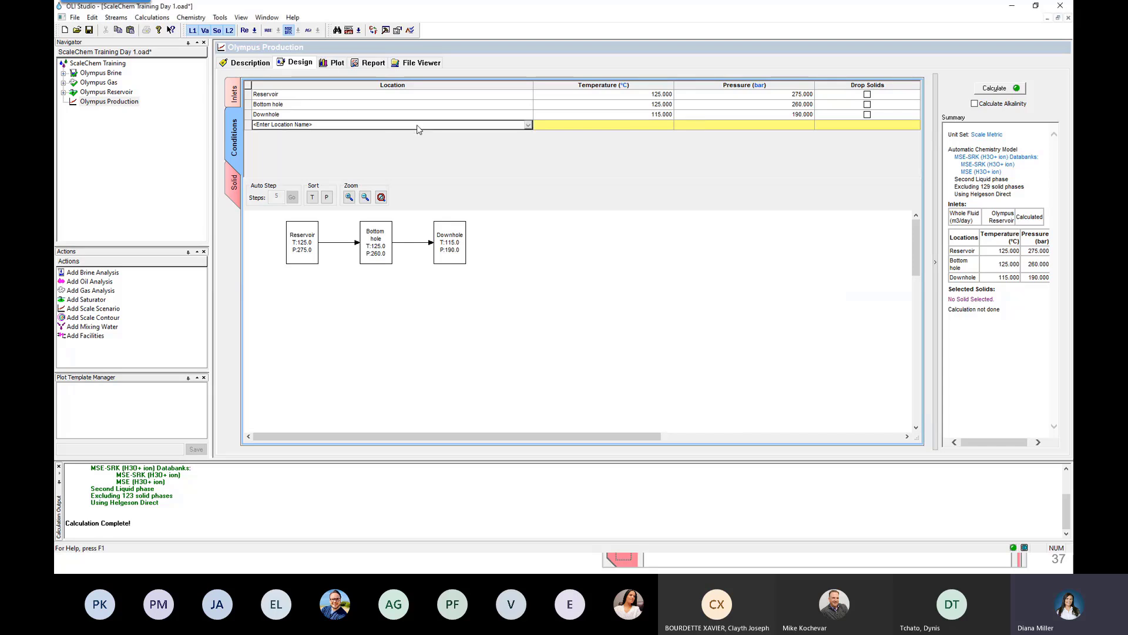
left_click(530, 126)
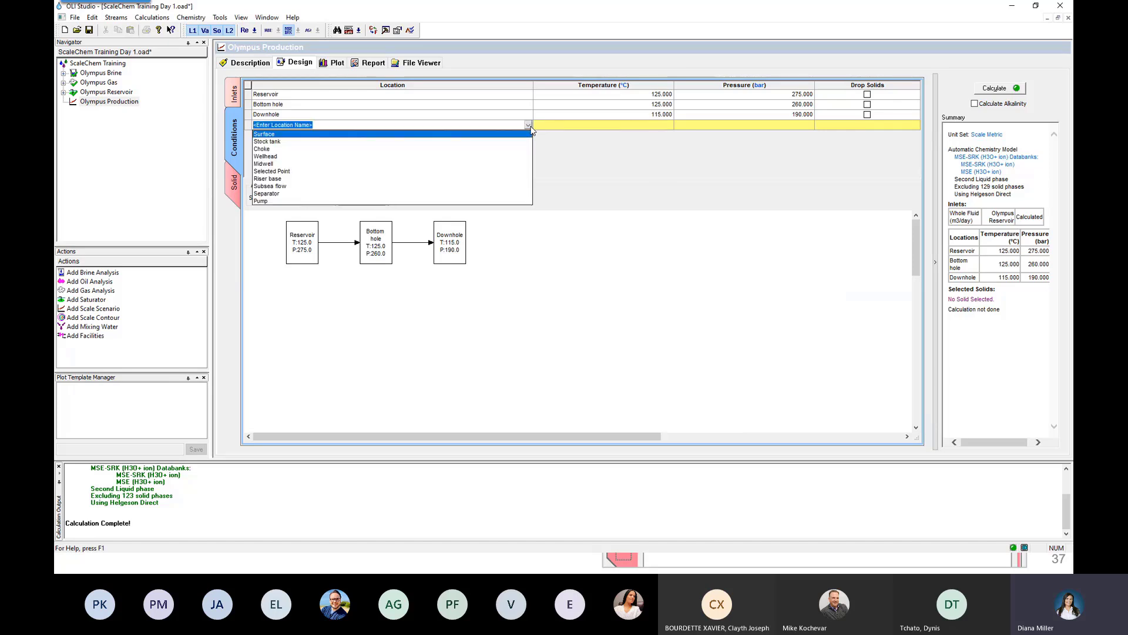
left_click(270, 164)
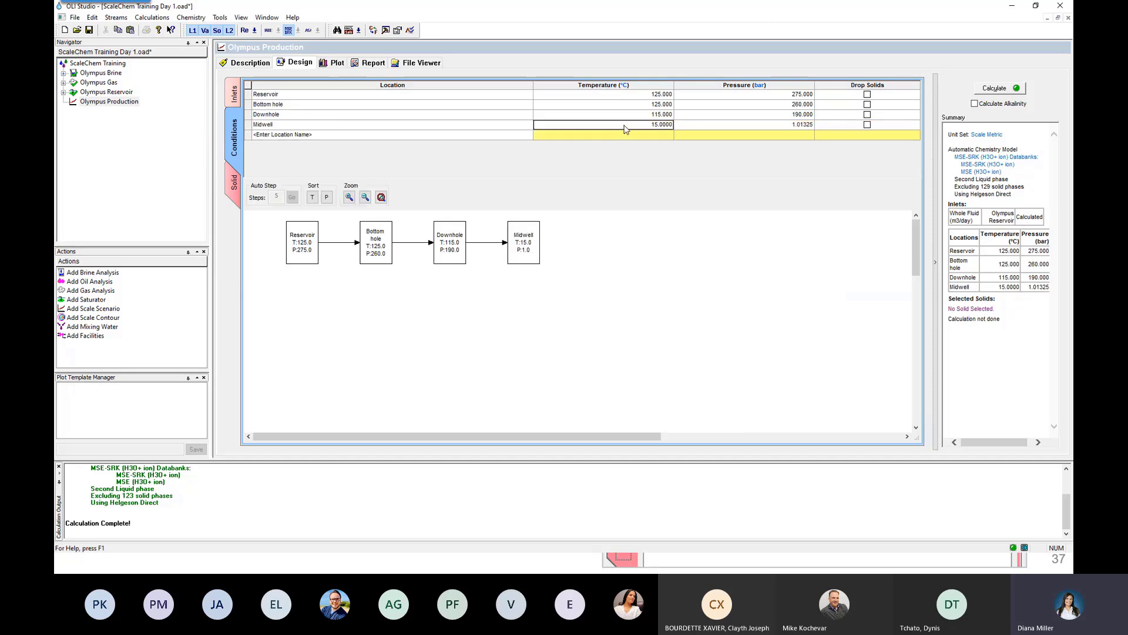
type("5")
key("Tab")
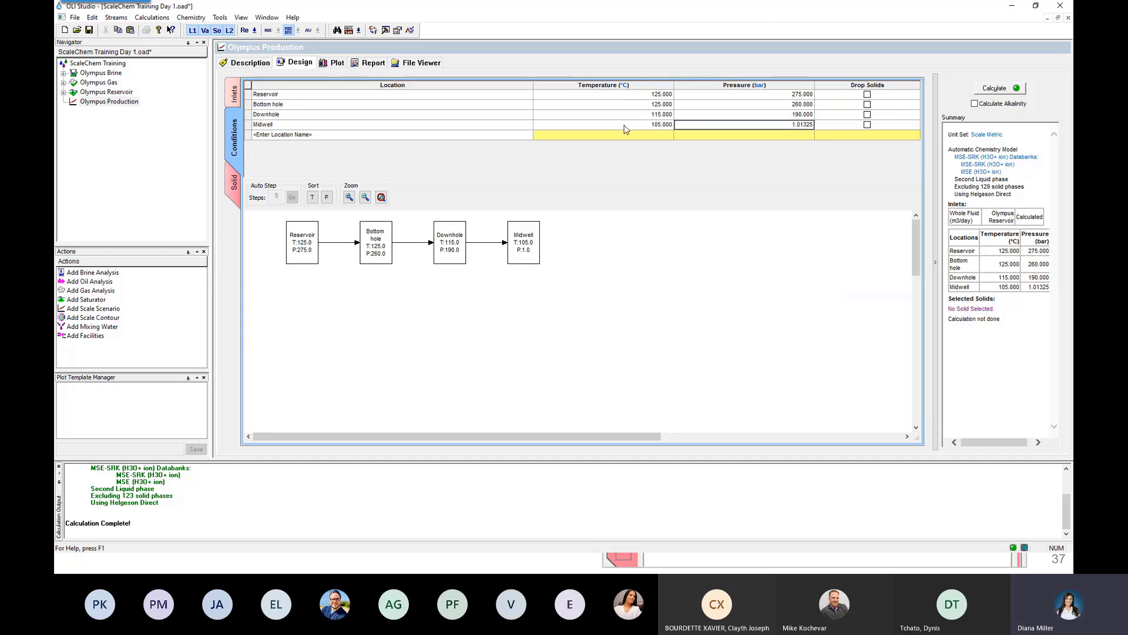
type("130")
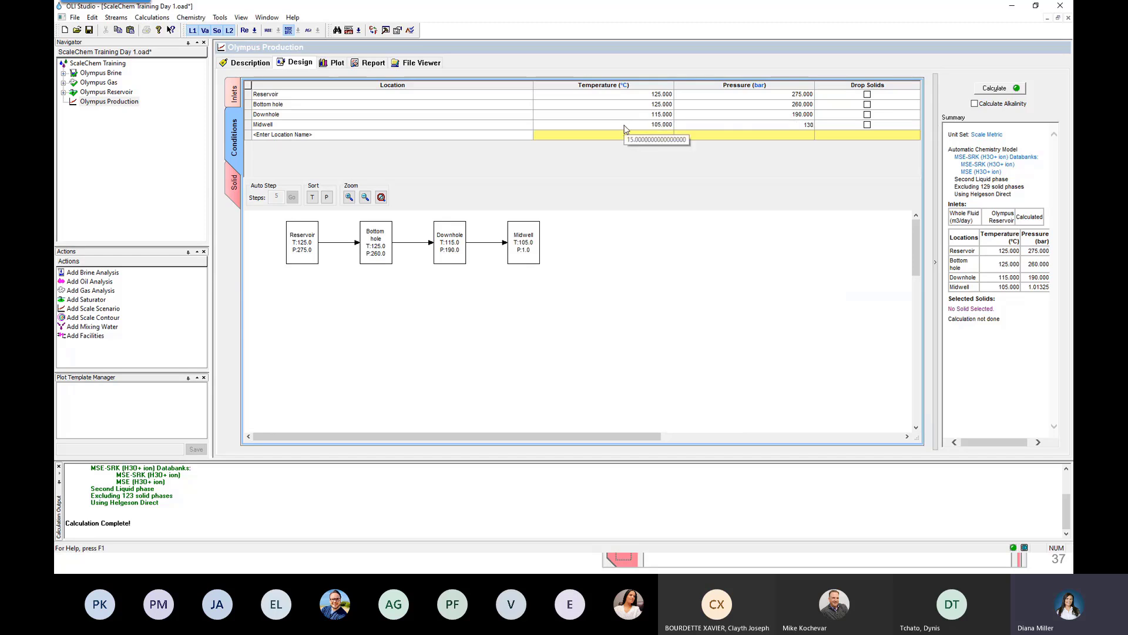
key("Tab")
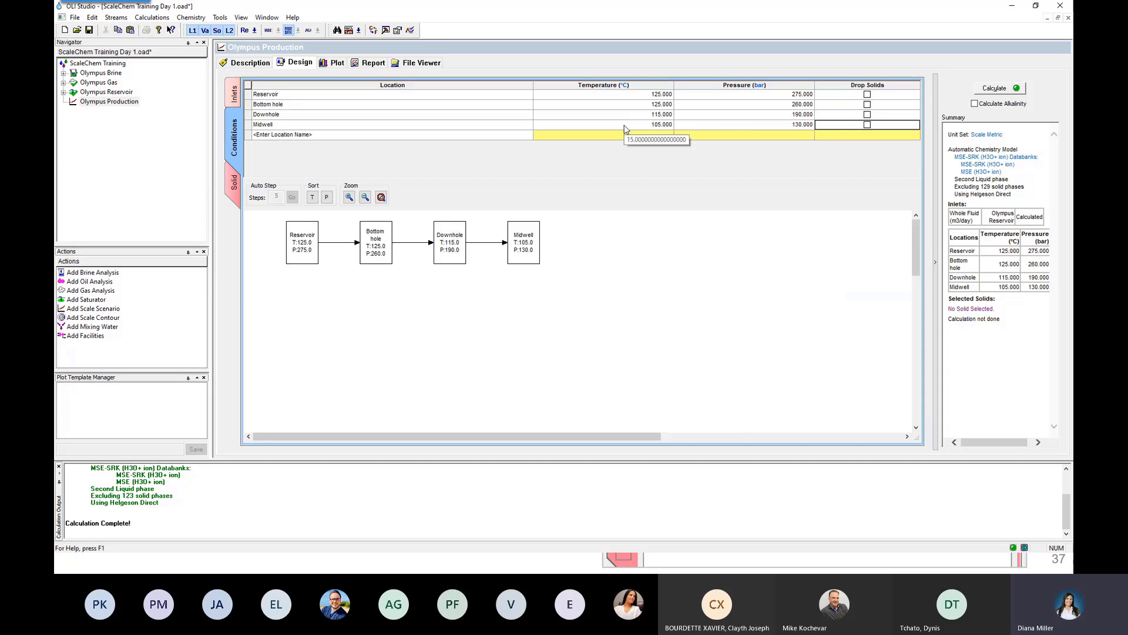
- Add a Wellhead location after the Midwell at 100 °C and 100 bar
left_click(350, 136)
left_click(529, 135)
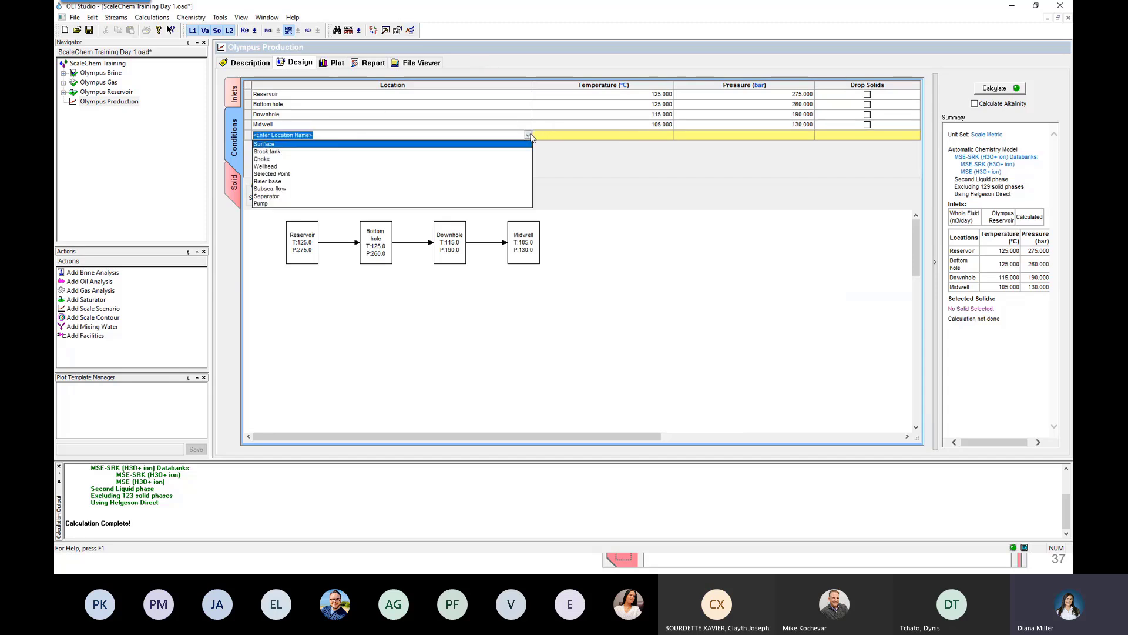
left_click(273, 167)
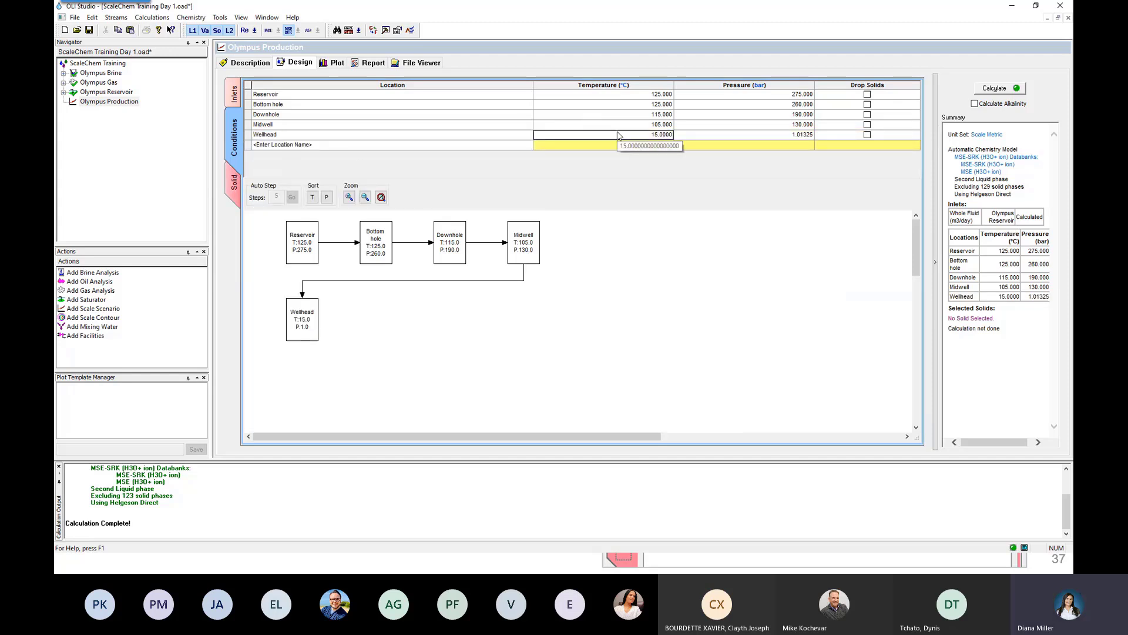
type("100")
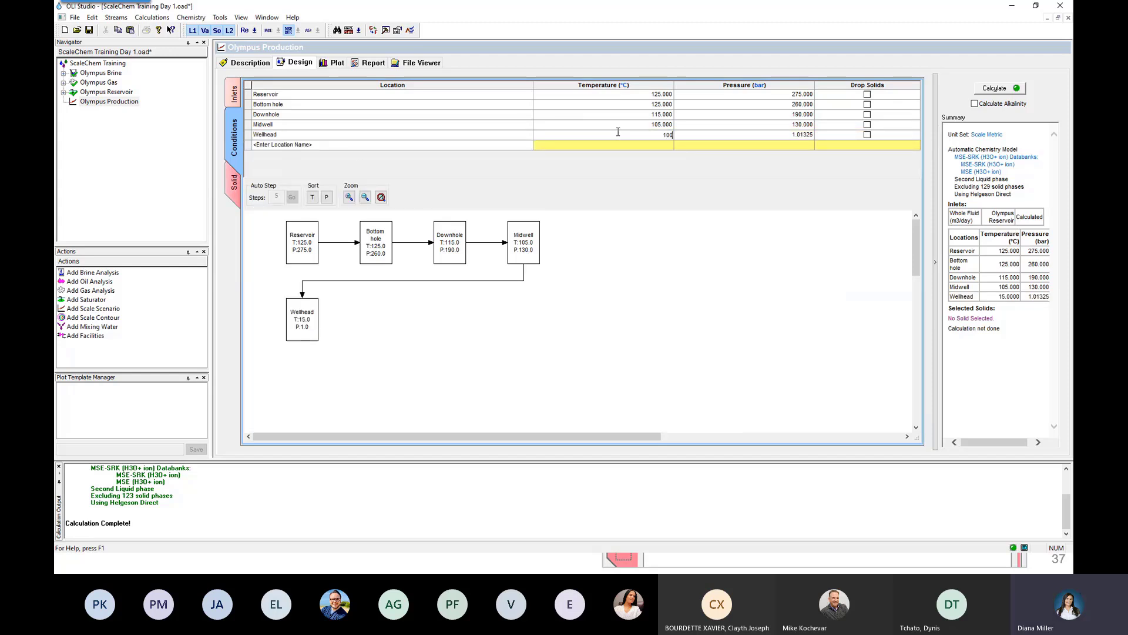
key("Tab")
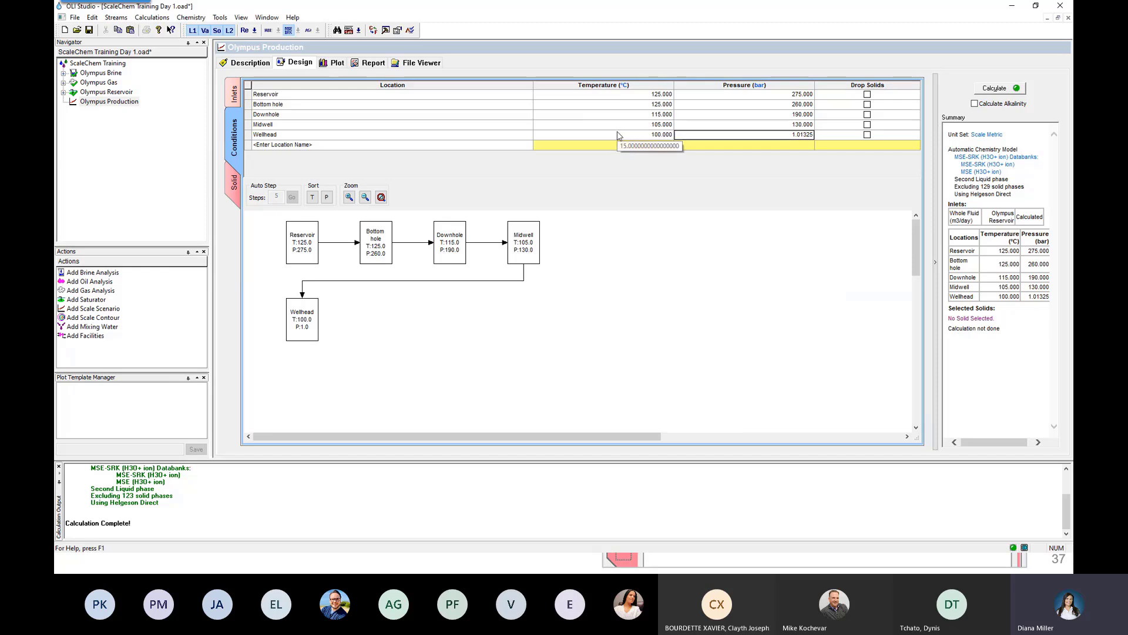
type("100.000")
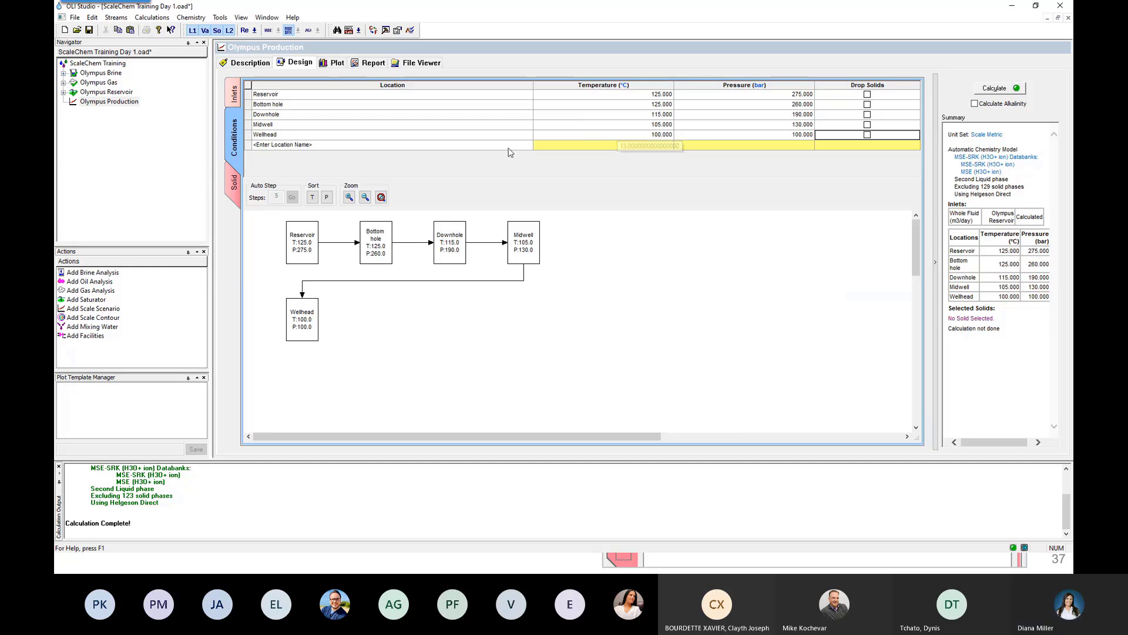
- Add a Choke location after the Wellhead at 90 °C and 80 bar
left_click(535, 147)
left_click(528, 145)
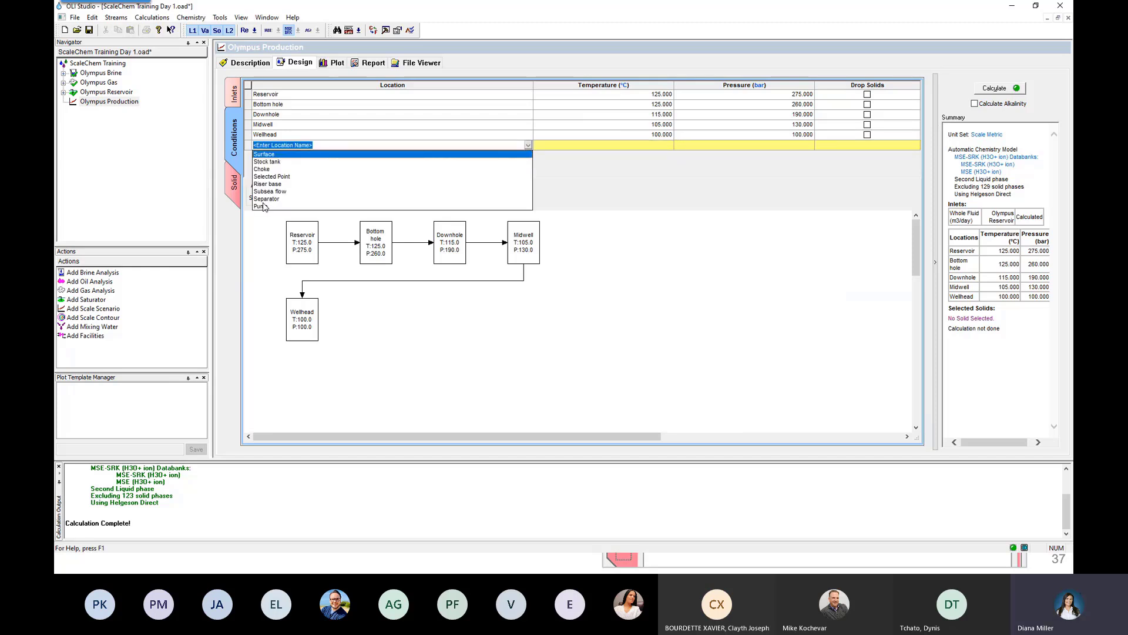
left_click(267, 169)
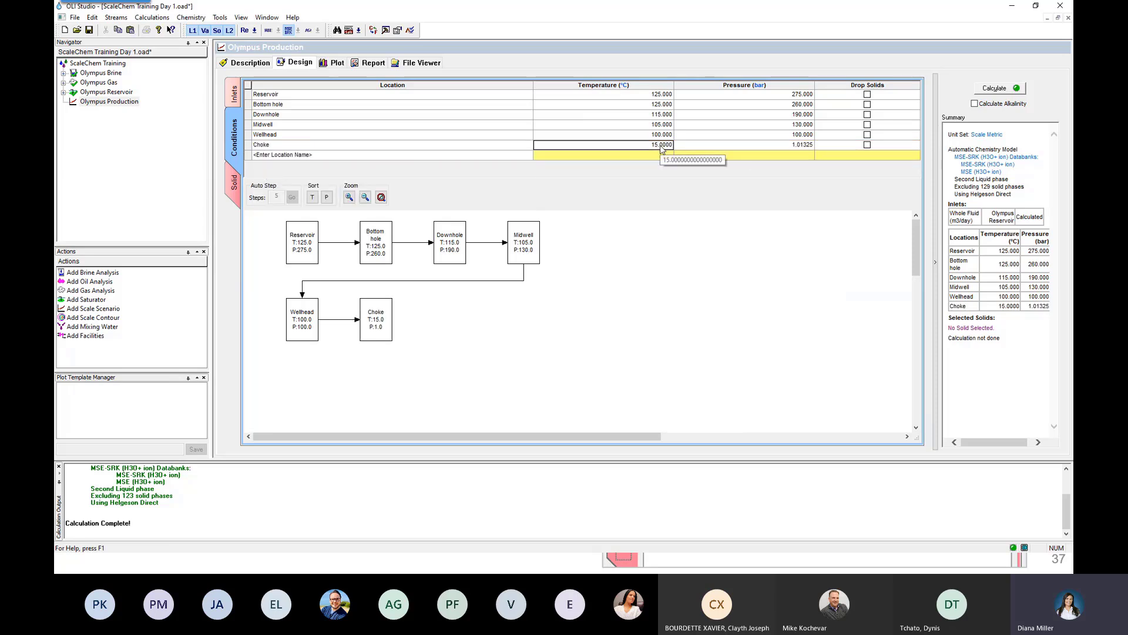
type("90")
key("Tab")
type("80")
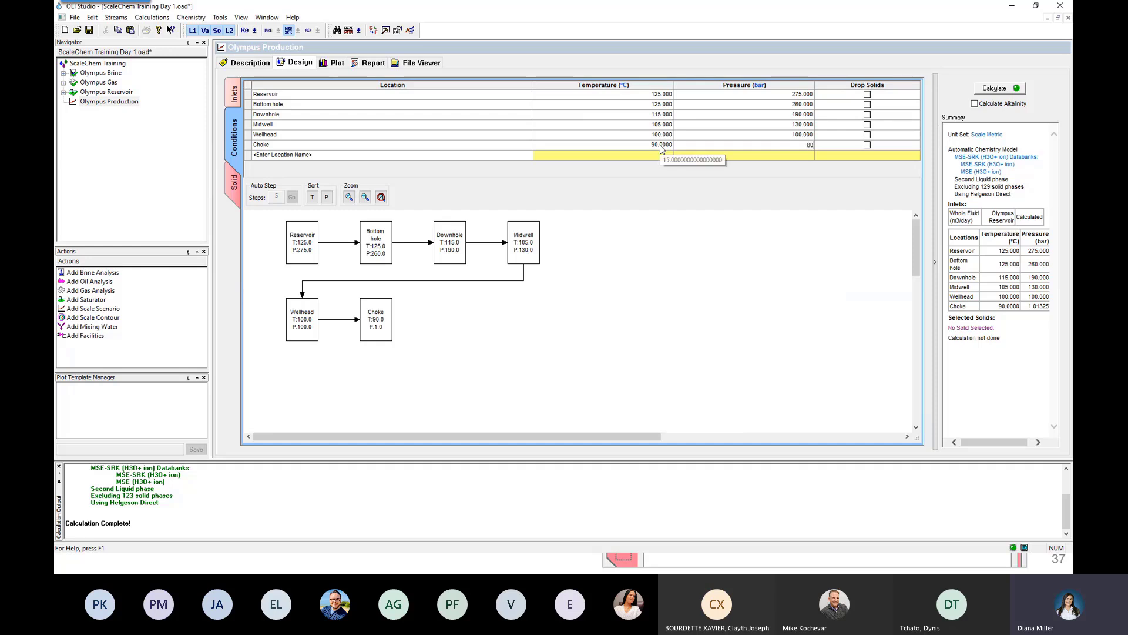
key("Tab")
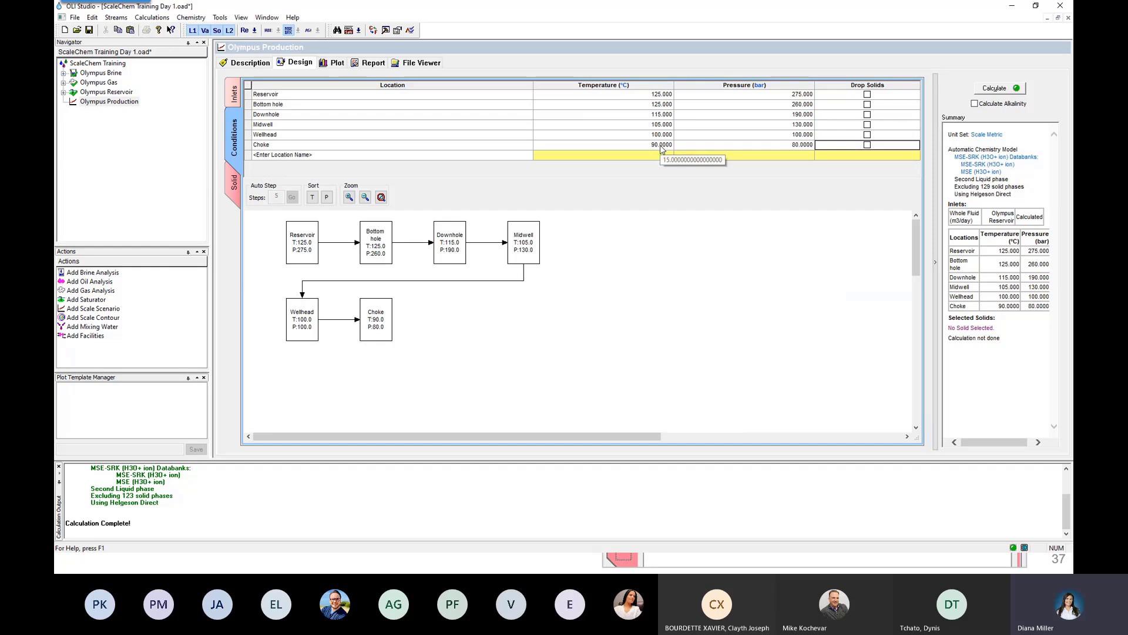
- Add a Separator location after the Choke at 60 °C and 30 bar
left_click(374, 155)
left_click(528, 155)
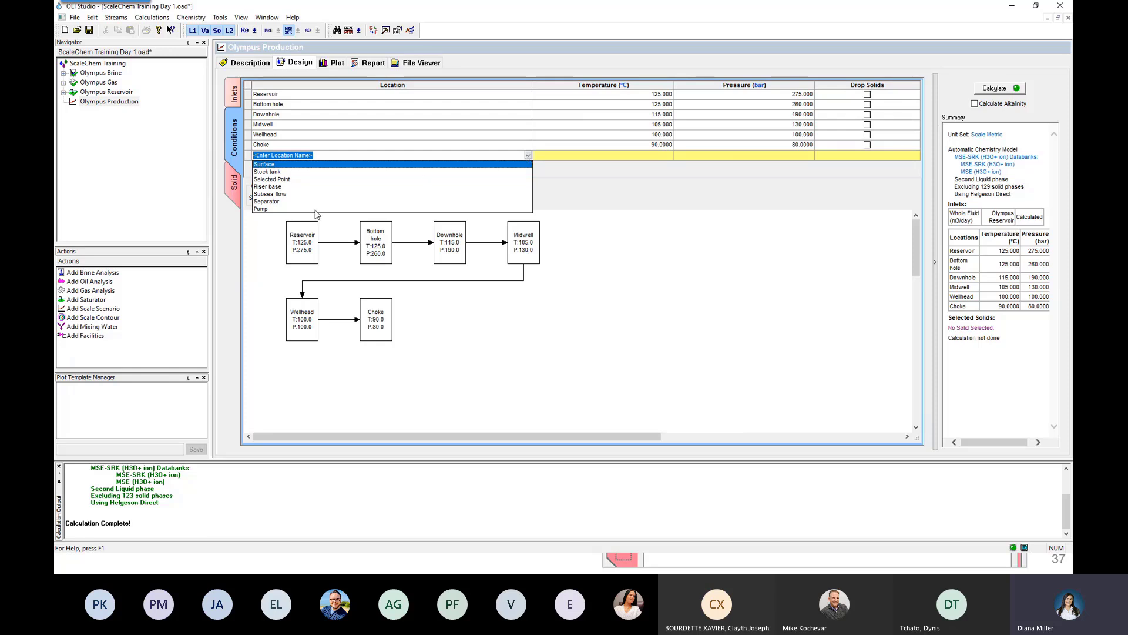
left_click(282, 201)
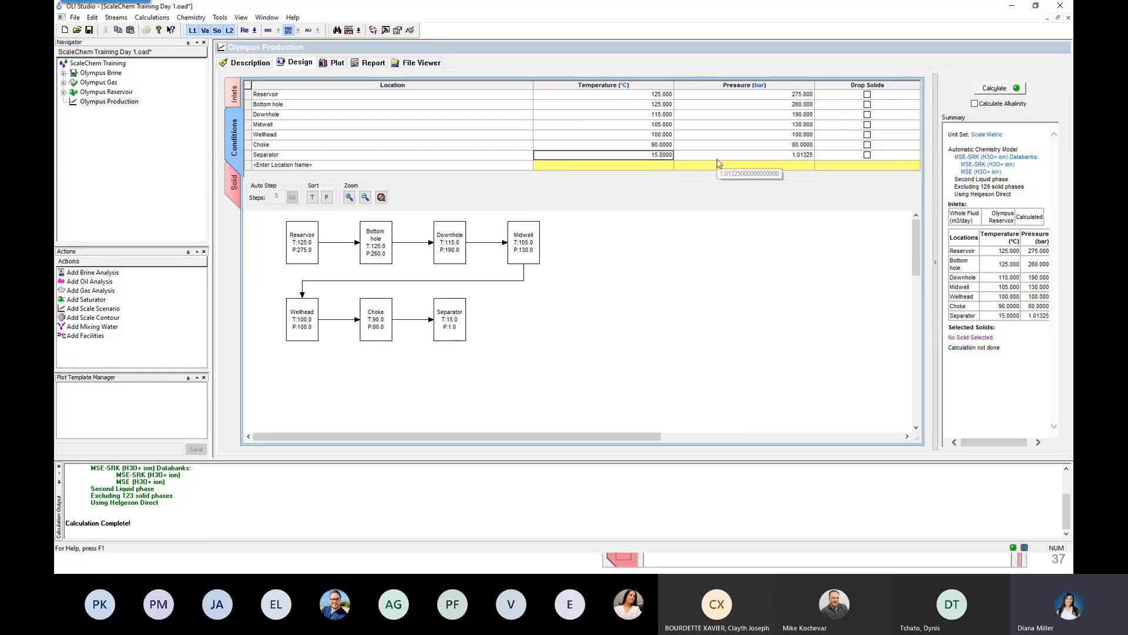
type("60")
key("Tab")
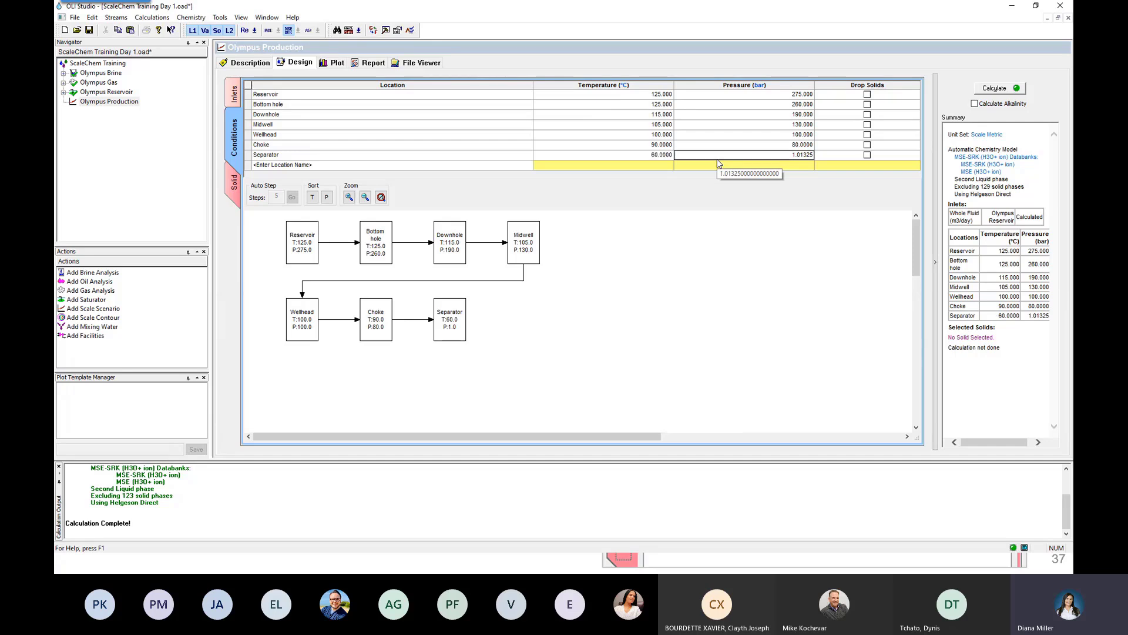
type("30")
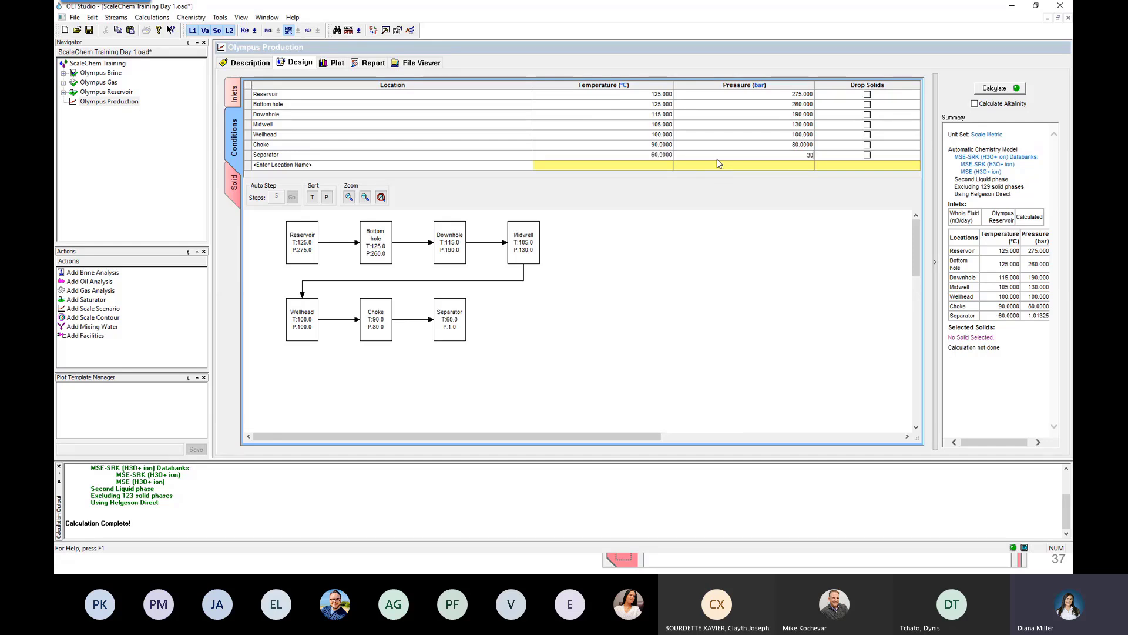
key("Tab")
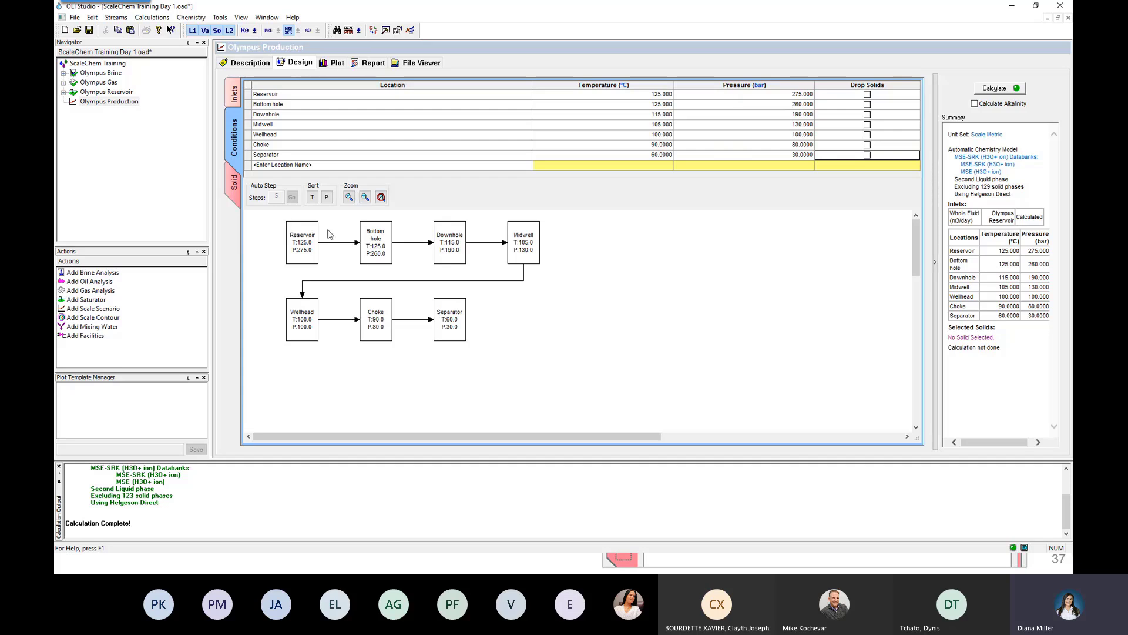
- Allow all Standard solids to precipitate in the Olympus Production scenario and calculate it
left_click(234, 187)
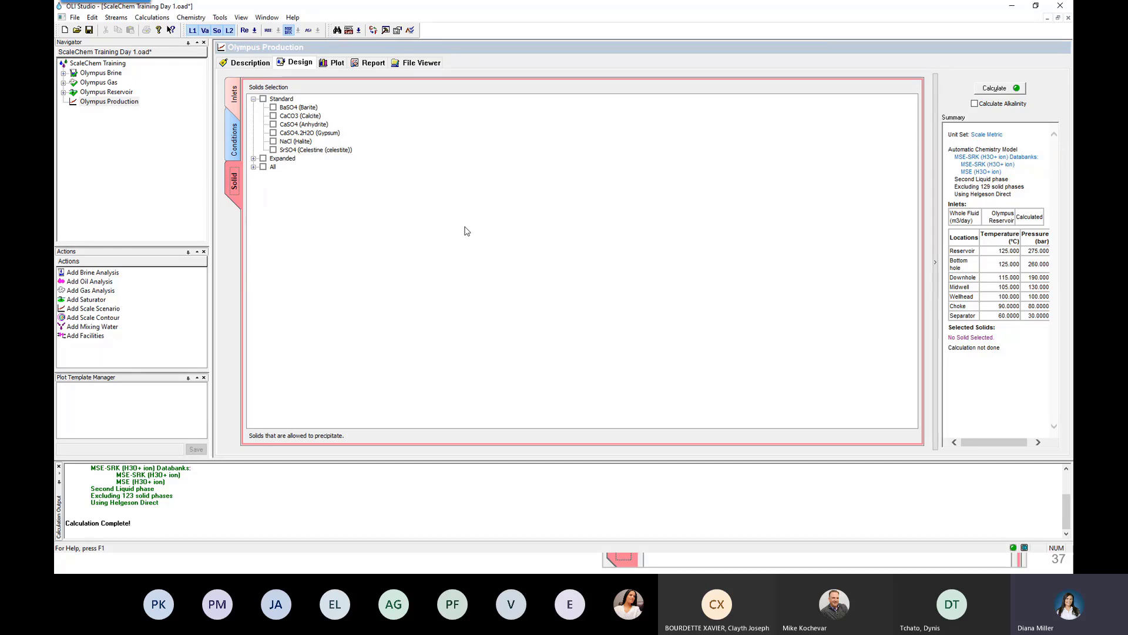
left_click(263, 98)
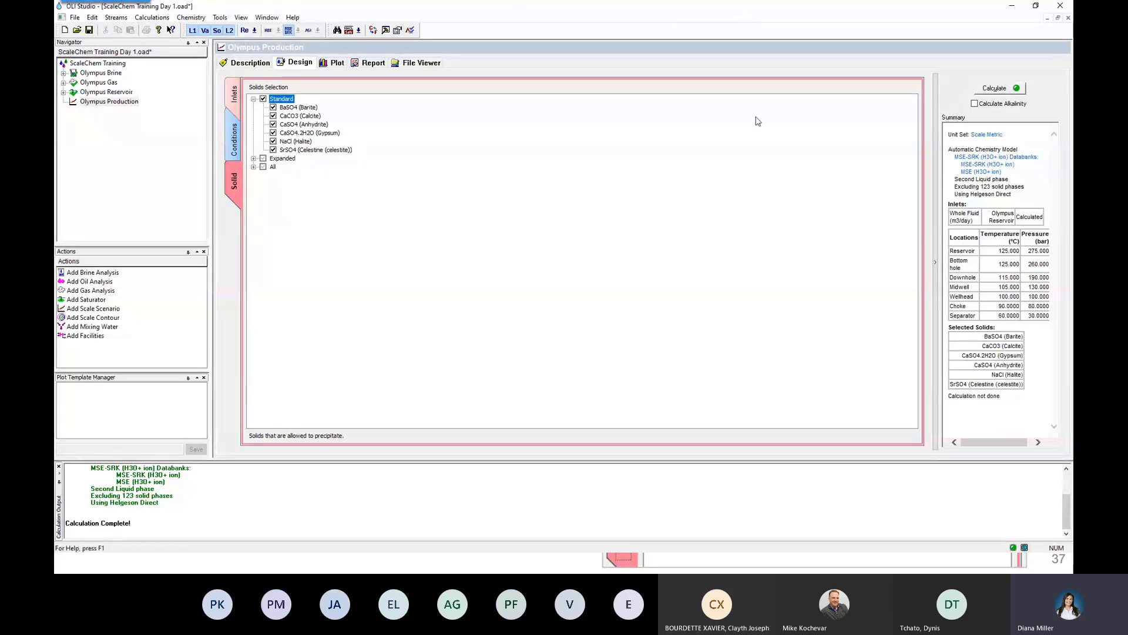
left_click(996, 90)
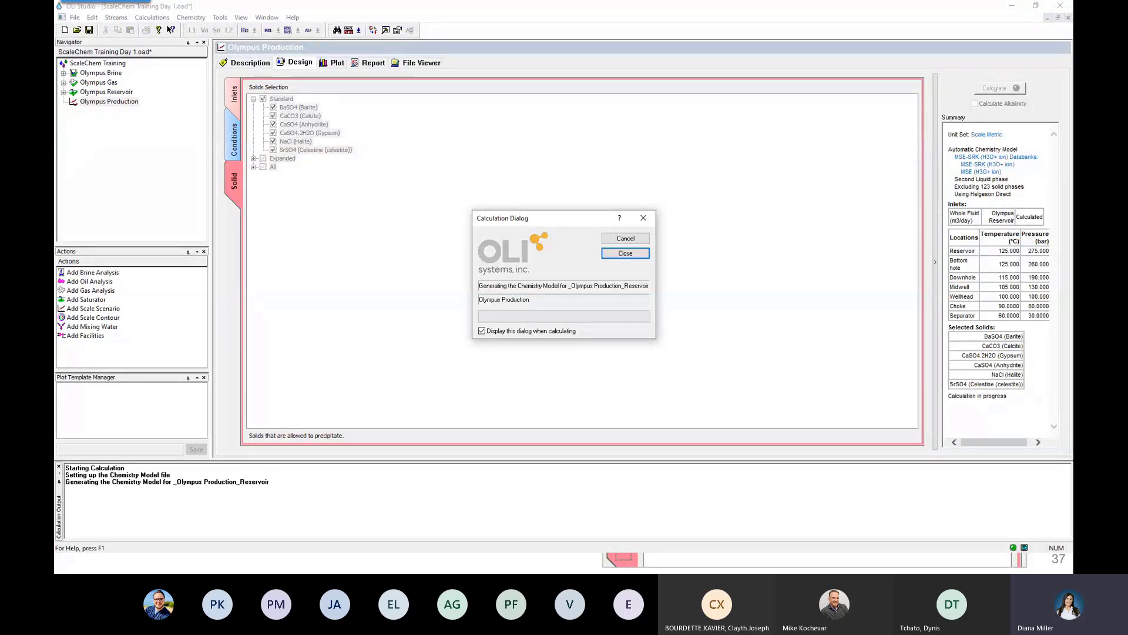
- Check the Scaling Scenario plot and table slide in the presentation, and return to OLI Studio to view the Olympus Production plot
key("alt+Tab")
key("Right")
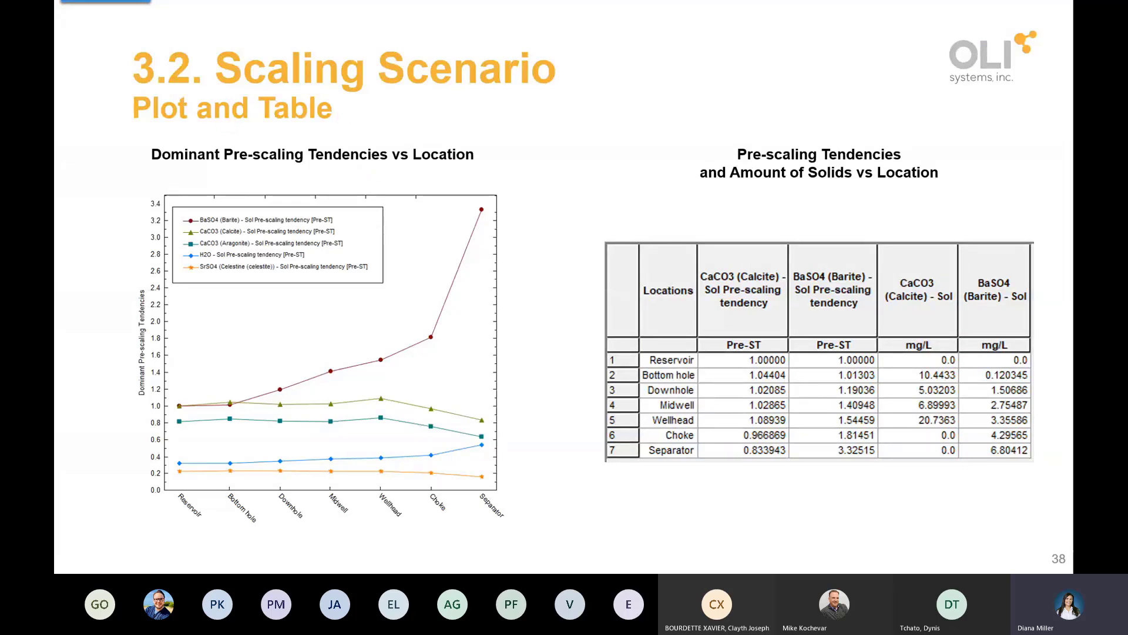
key("alt+Tab")
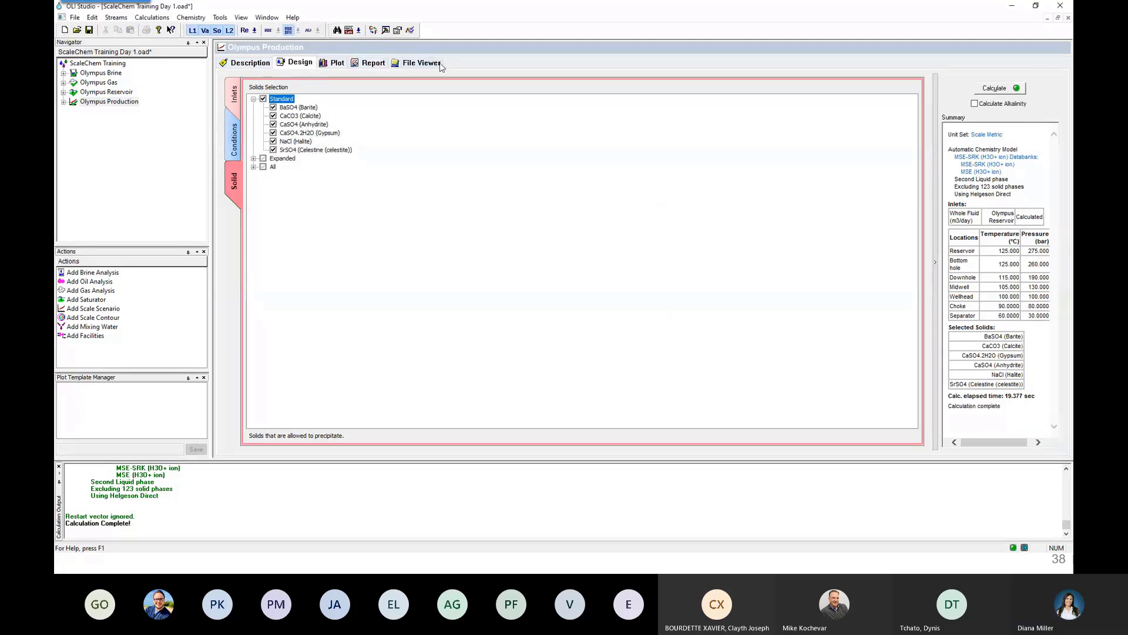
left_click(337, 63)
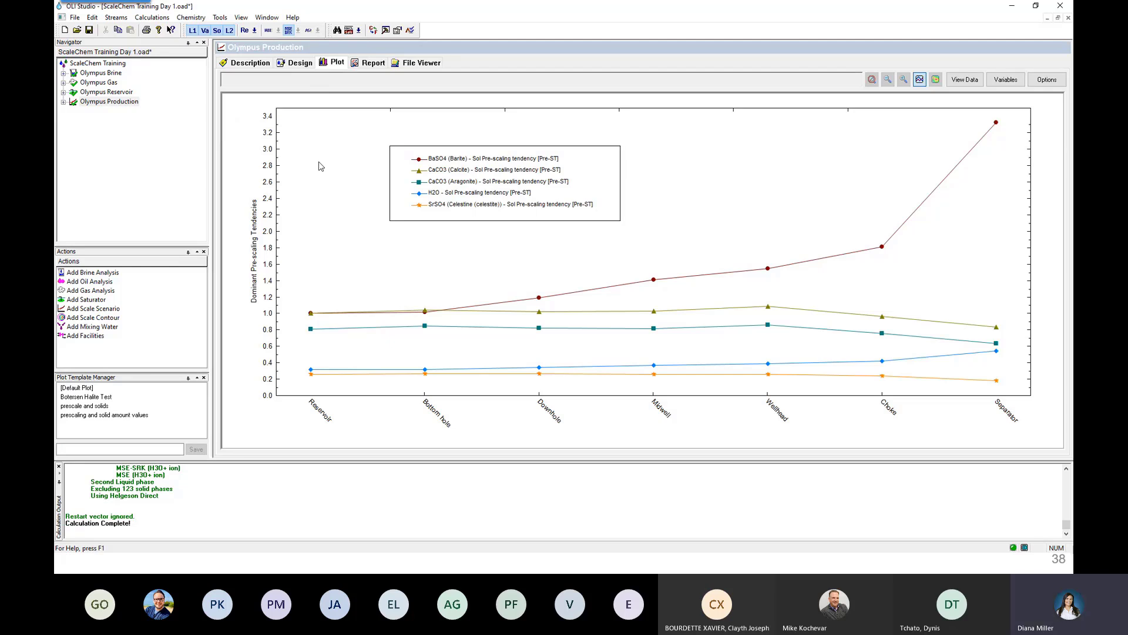
- Save the ScaleChem Training Day 1 file
left_click(91, 34)
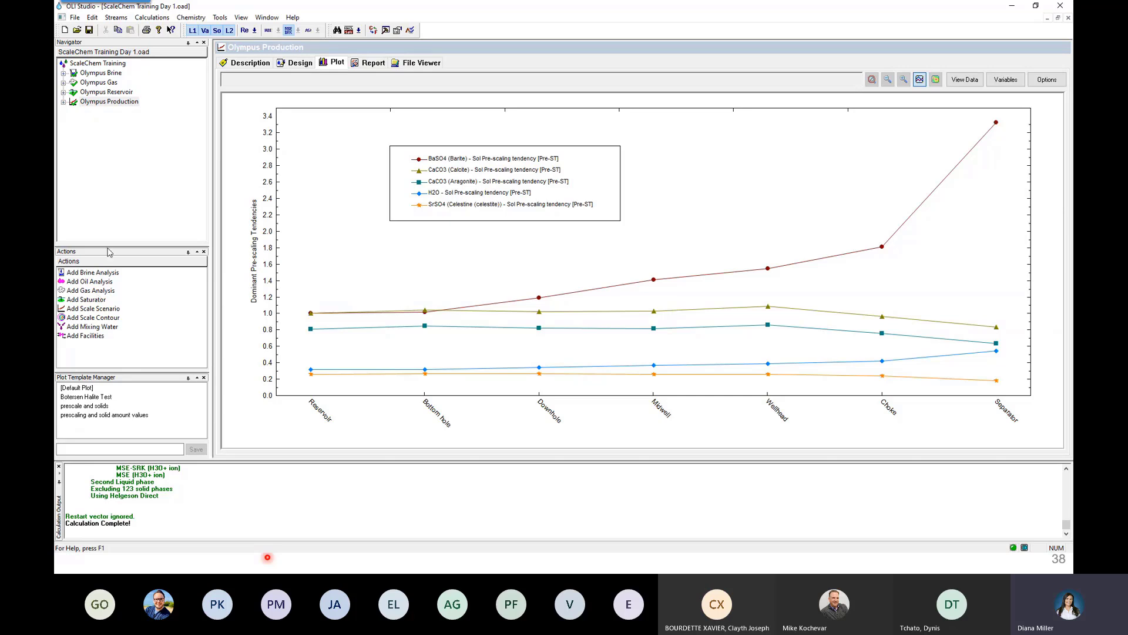
left_click(89, 30)
left_click(75, 17)
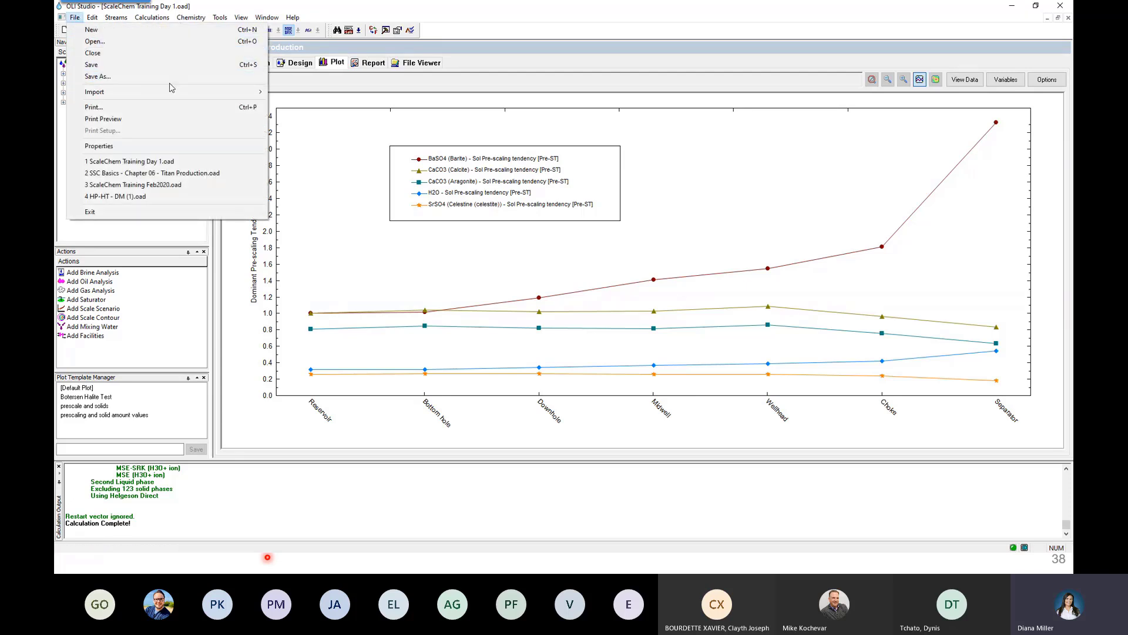
left_click(352, 156)
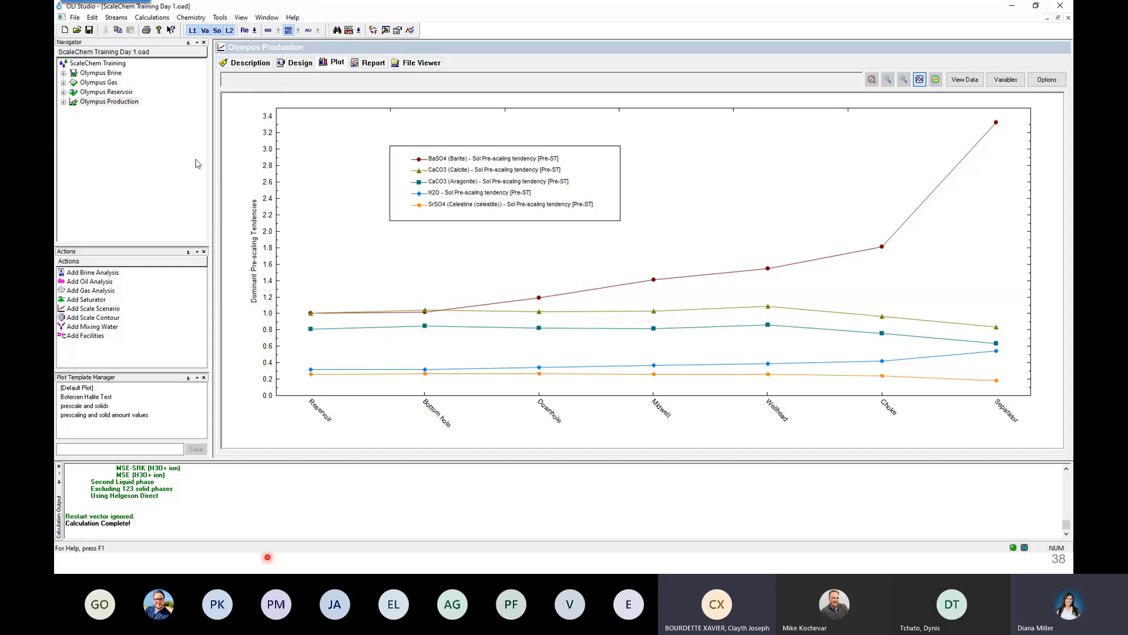
left_click(132, 161)
left_click(247, 138)
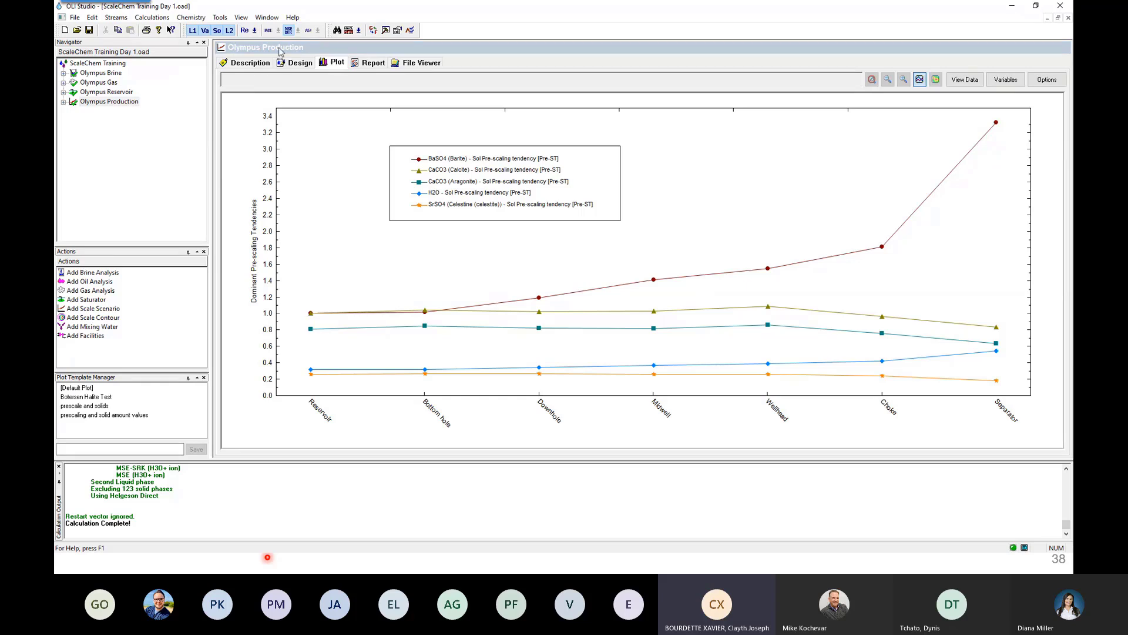
- Review the Olympus Production design's location conditions and its Olympus Reservoir inlet, and return to the conditions
left_click(294, 62)
left_click(237, 135)
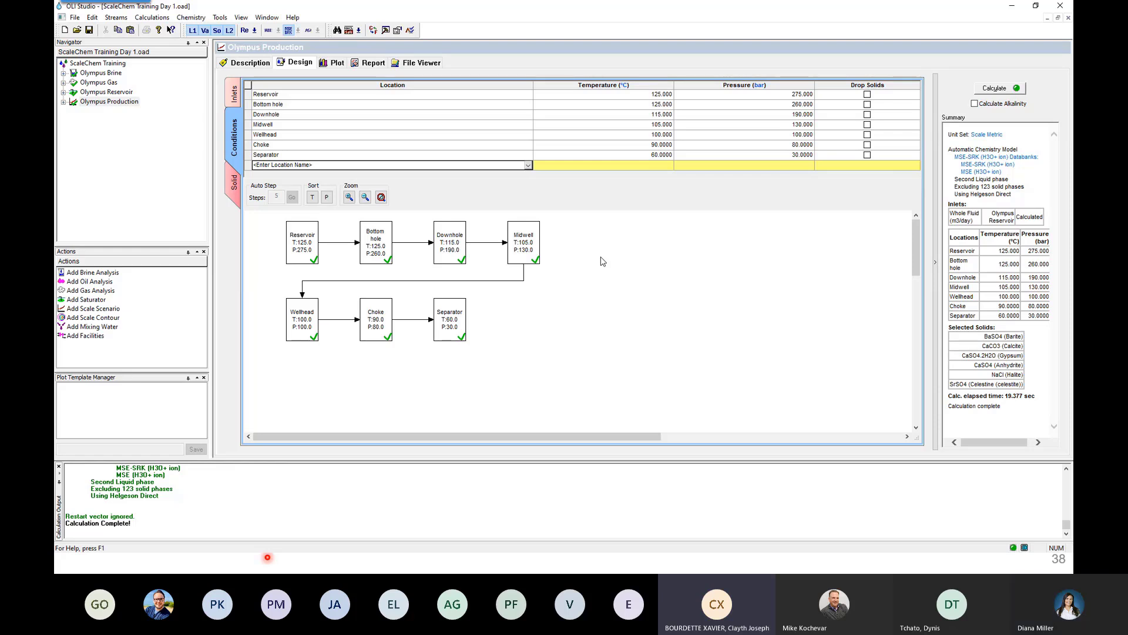
left_click(233, 97)
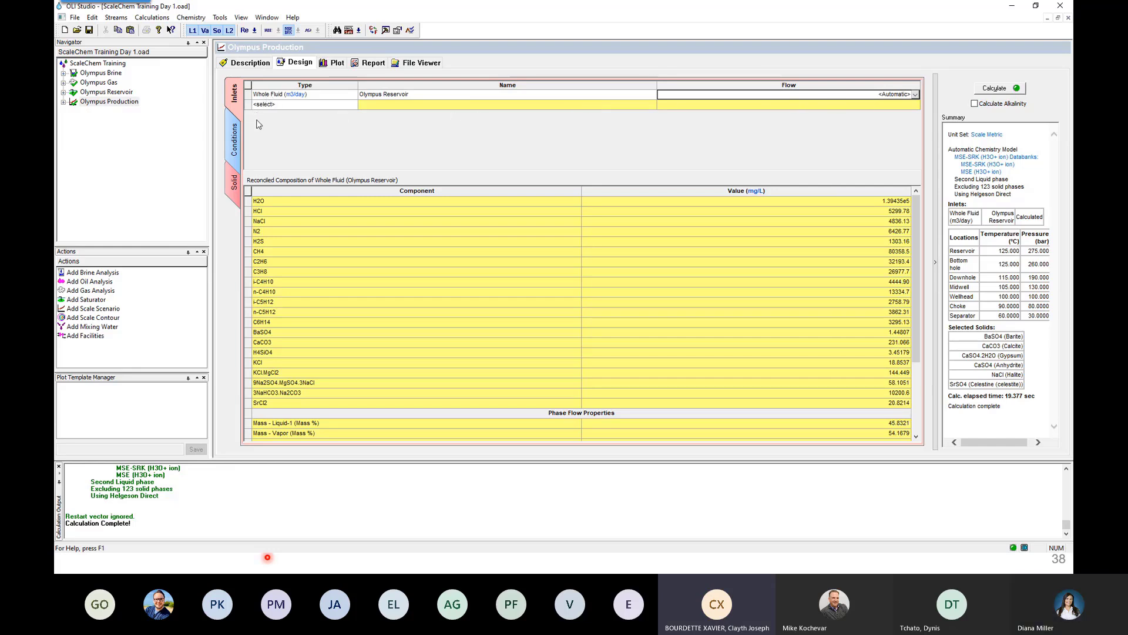
left_click(236, 135)
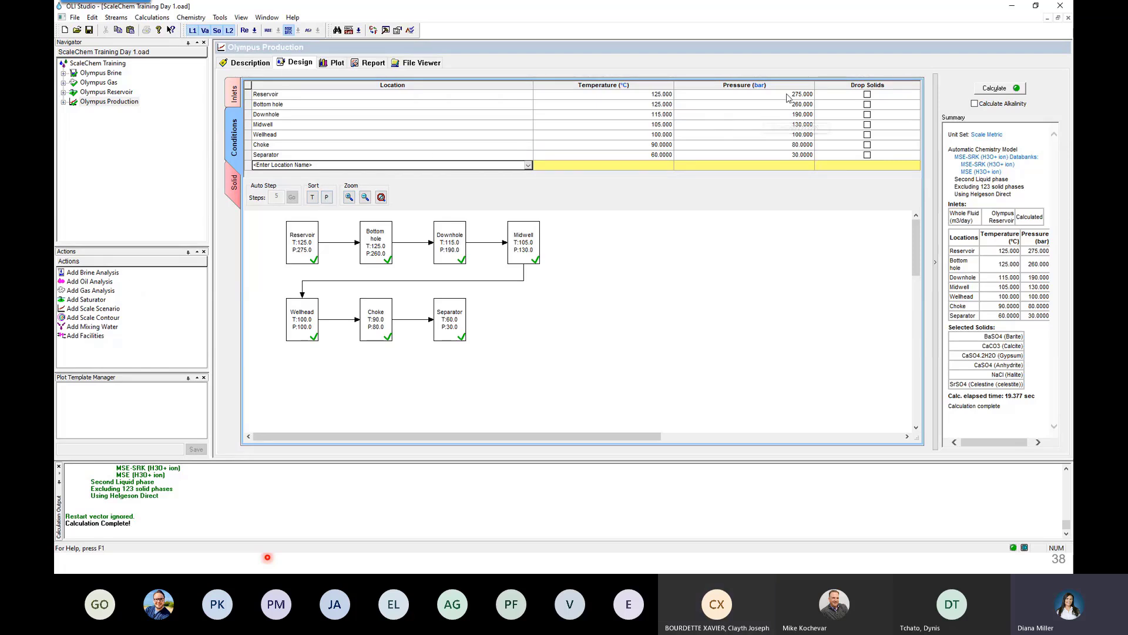
- Sort the production locations by temperature, and re-sort them by pressure from the Reservoir to the Separator
left_click(314, 198)
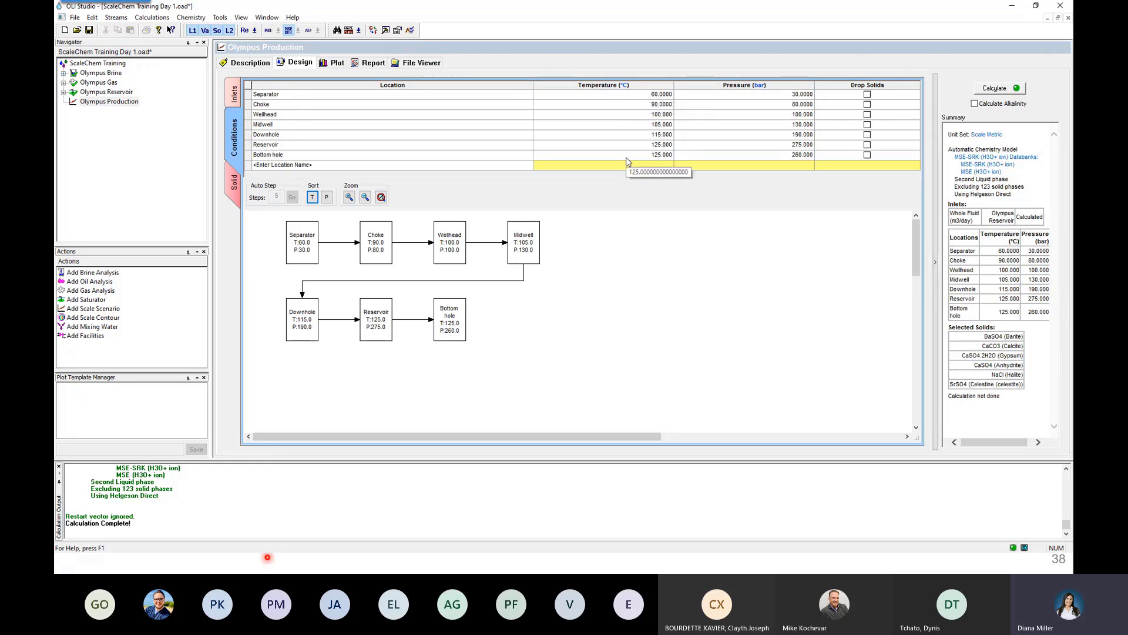
left_click(329, 203)
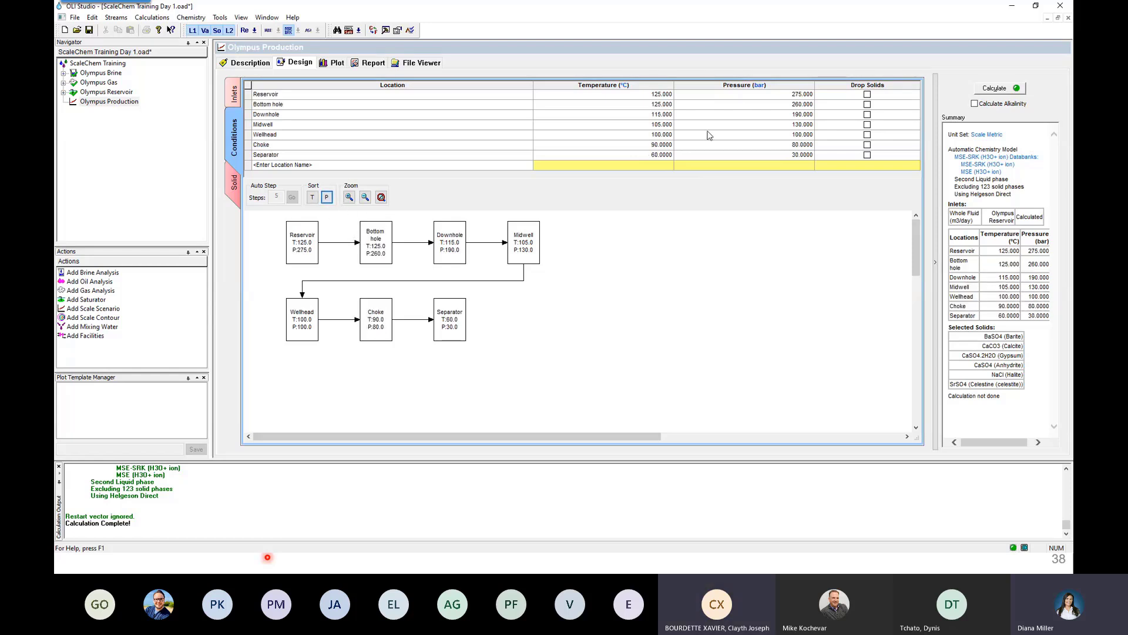
left_click(784, 97)
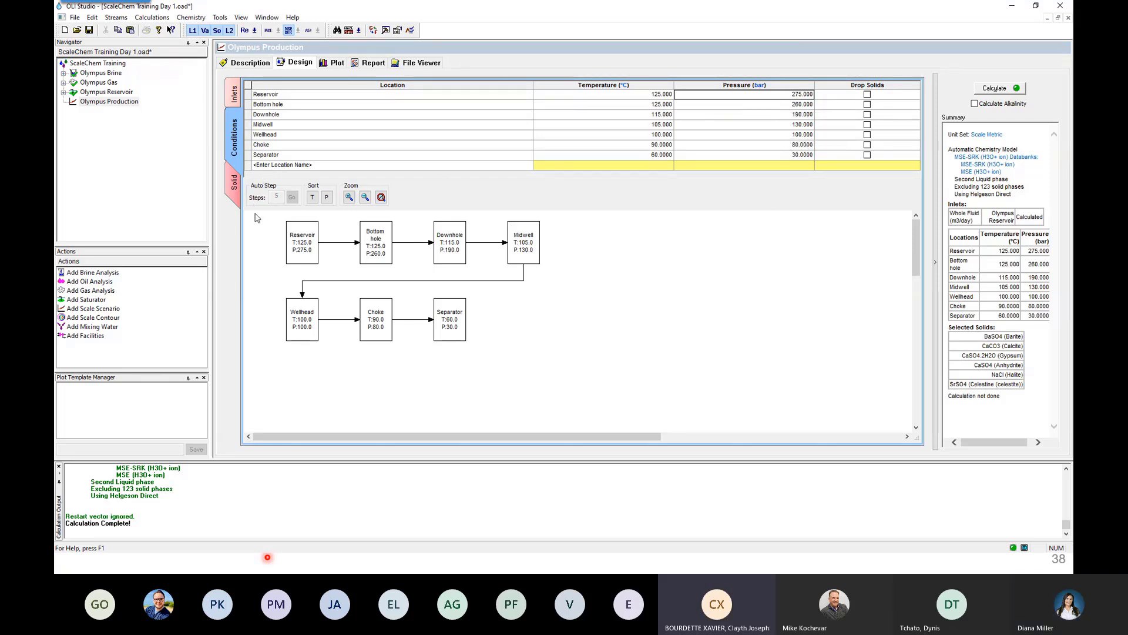
- Recalculate the Olympus Production scenario with the Standard solids selected
left_click(336, 63)
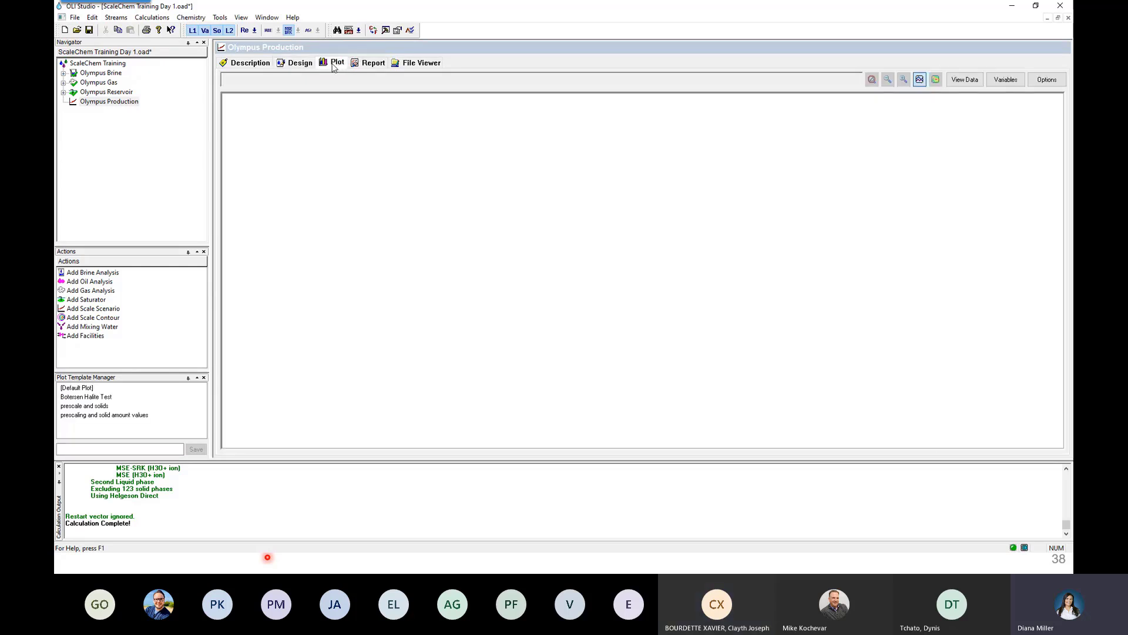
left_click(284, 63)
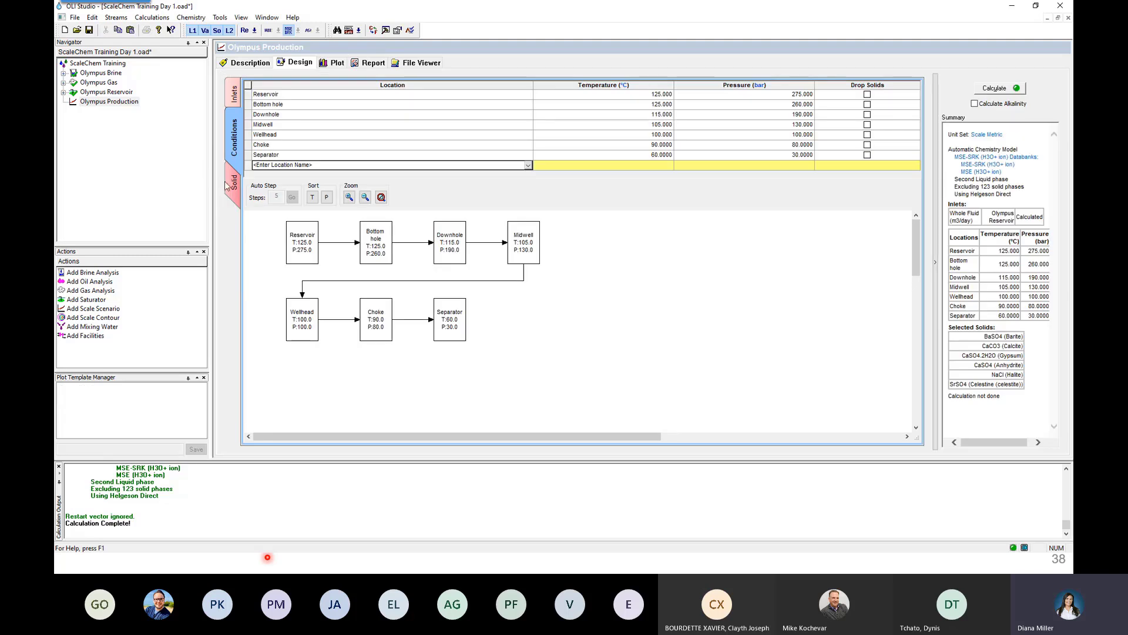
left_click(226, 183)
left_click(996, 88)
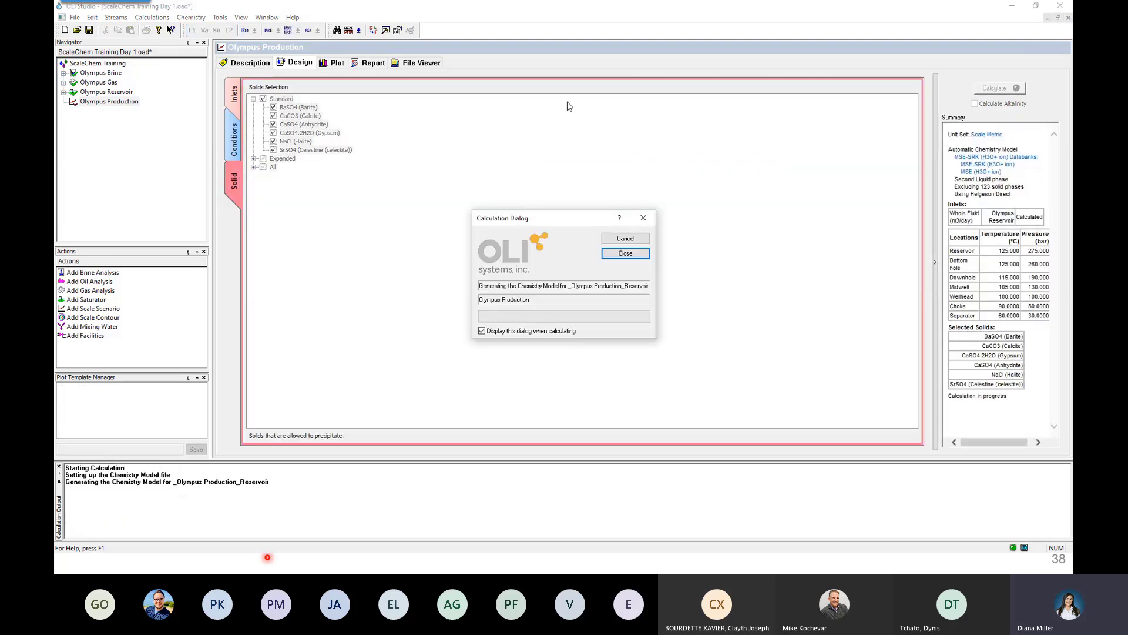
- Open the Olympus Production plot and move its legend to the upper middle, between the vertical axis and the steep Barite rise
left_click(333, 64)
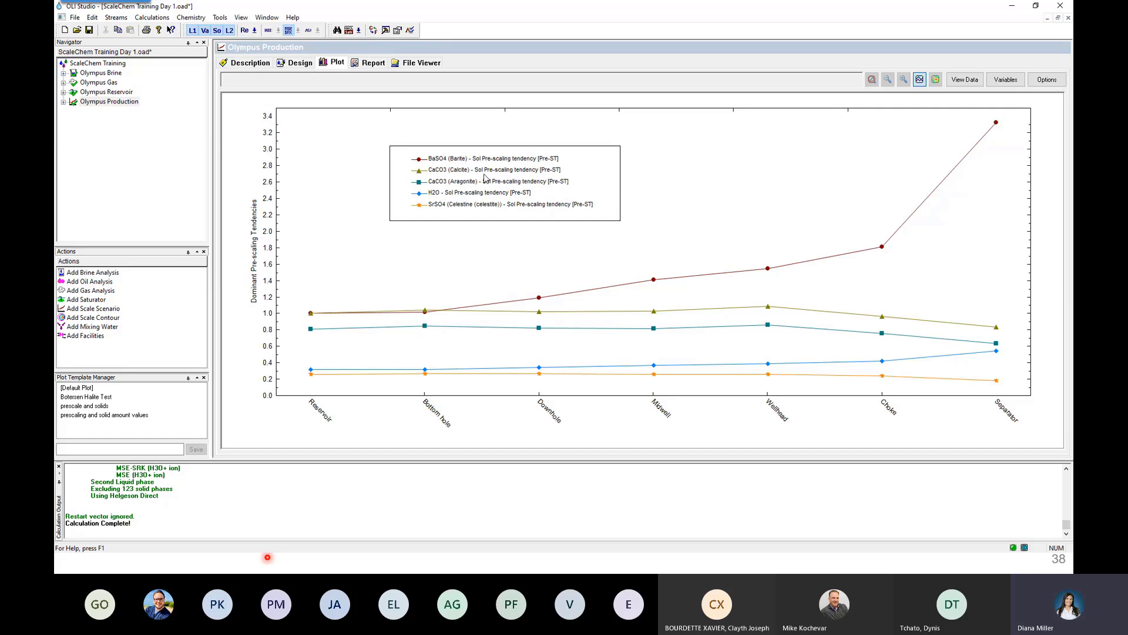
left_click_drag(587, 170, 735, 144)
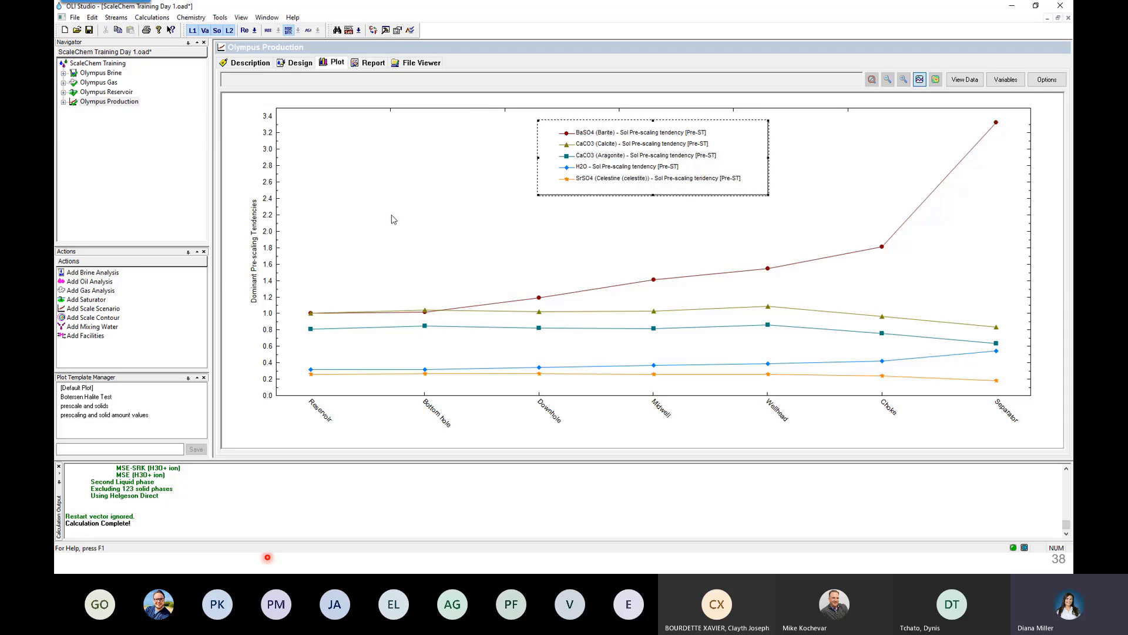
- Add the BaSO4 (Barite) and CaCO3 (Calcite) solid amounts to the plot's Y2 axis and apply them
left_click(449, 154)
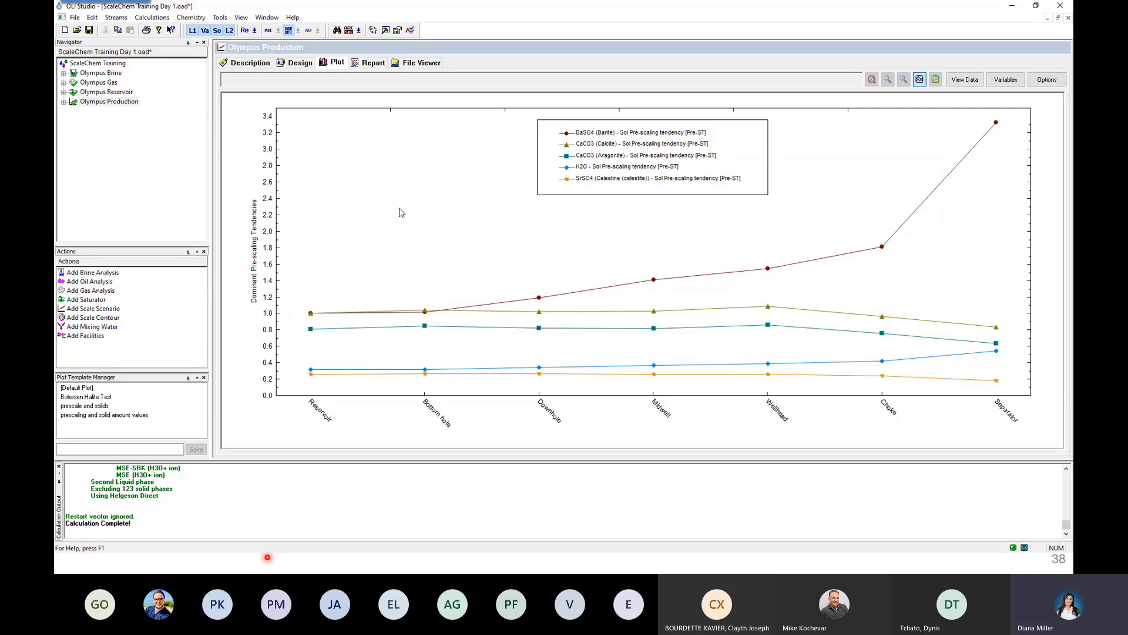
mouse_move(313, 318)
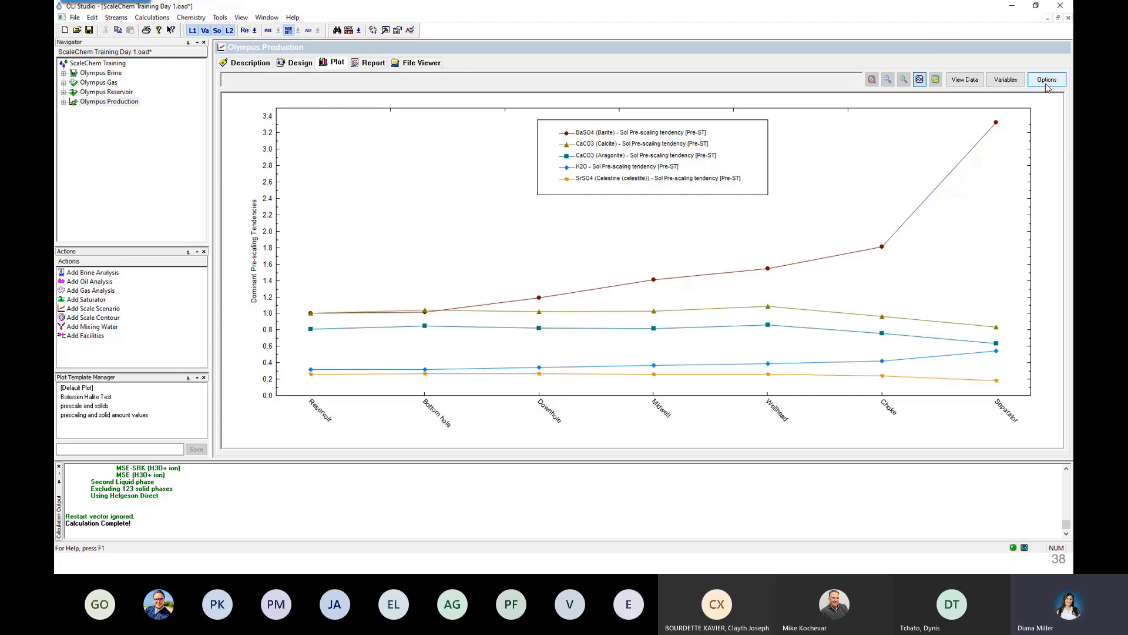
left_click(993, 81)
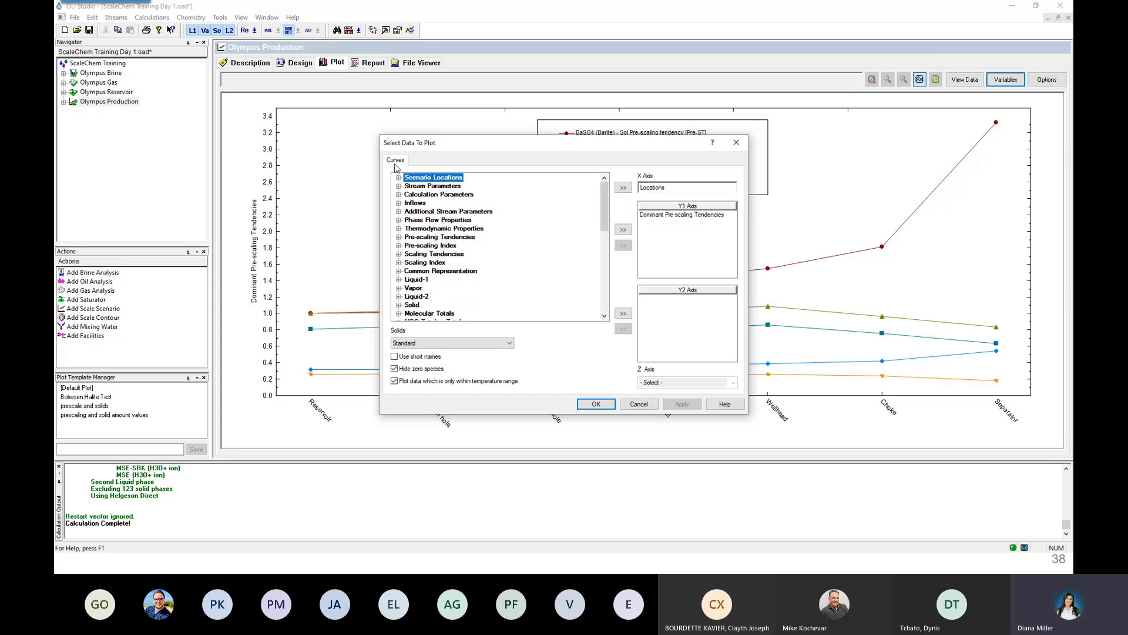
scroll(475, 204, "down", 12)
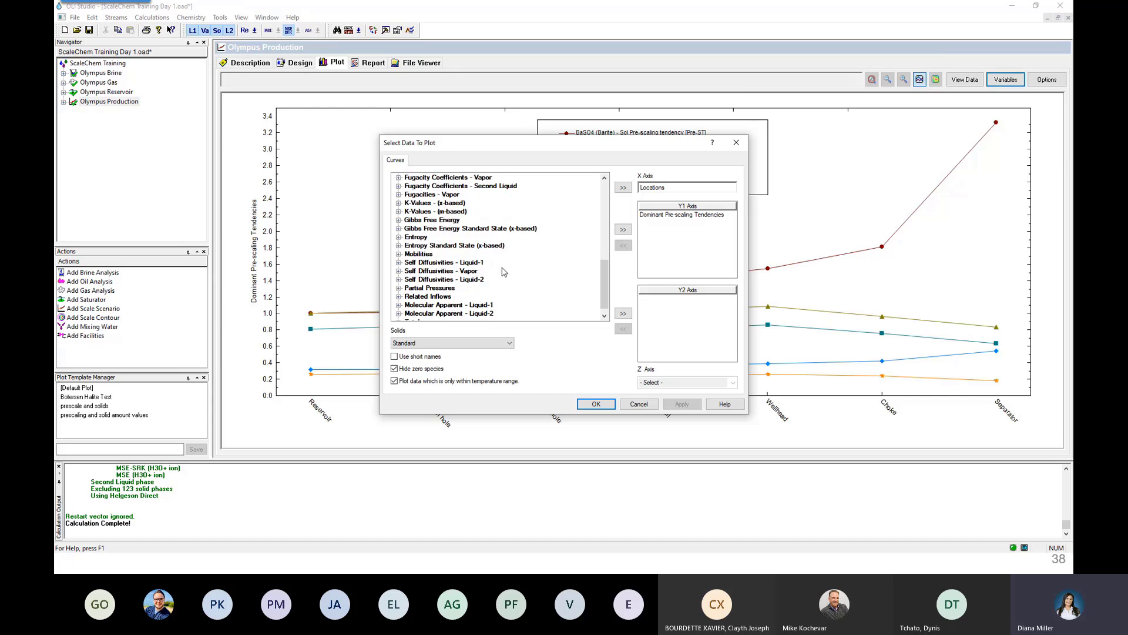
scroll(488, 284, "up", 12)
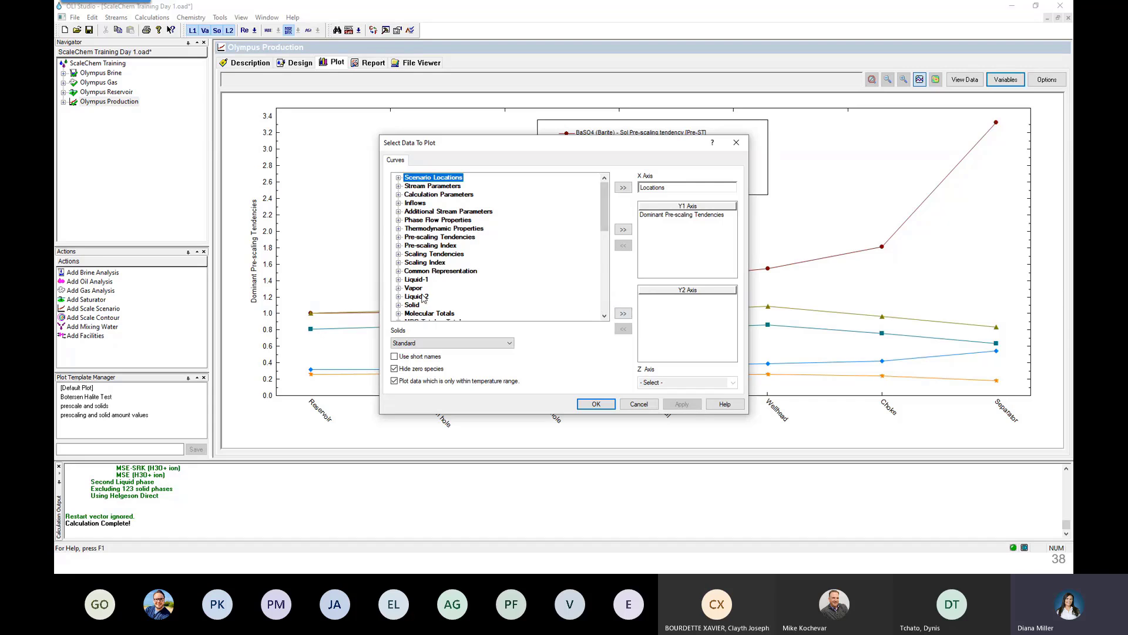
scroll(423, 298, "down", 1)
left_click(399, 279)
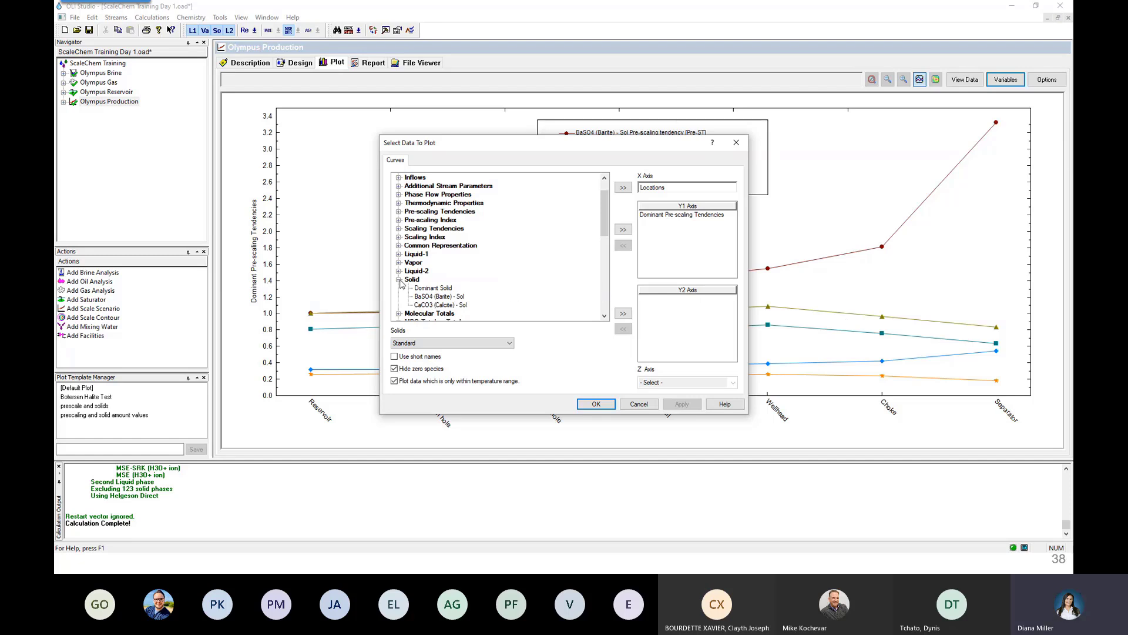
scroll(442, 253, "down", 2)
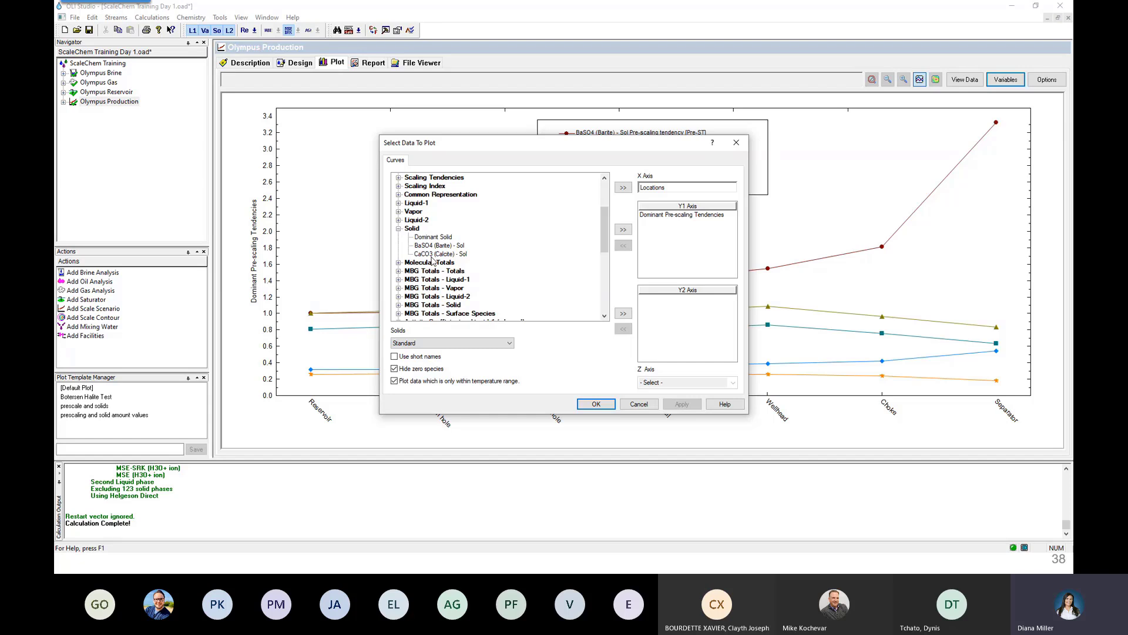
left_click(438, 247)
left_click(624, 314)
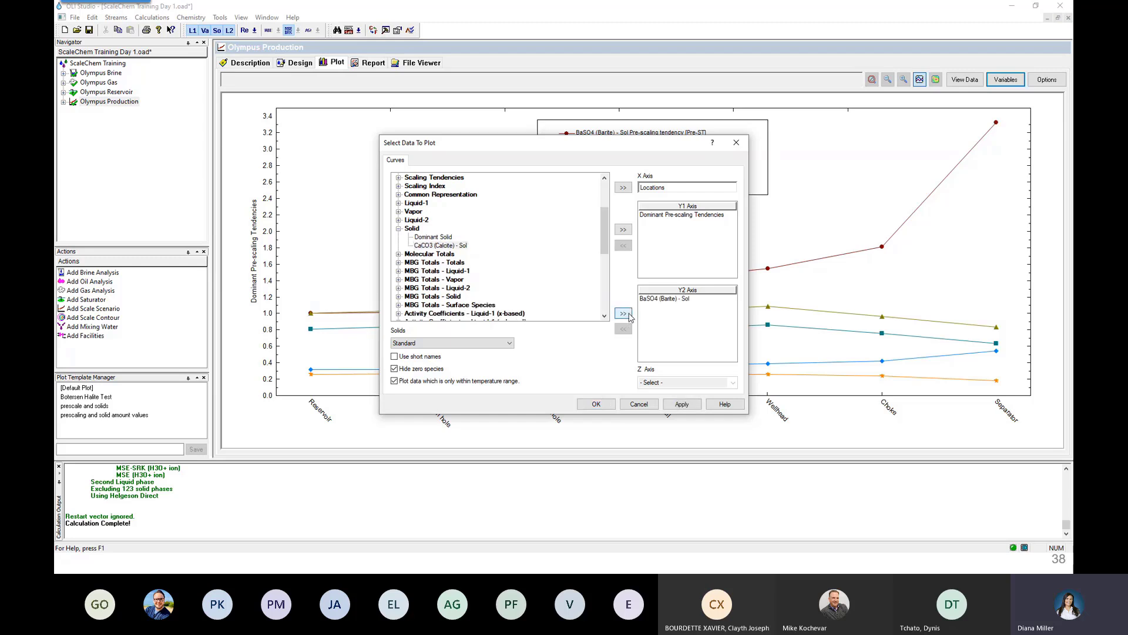
left_click(436, 246)
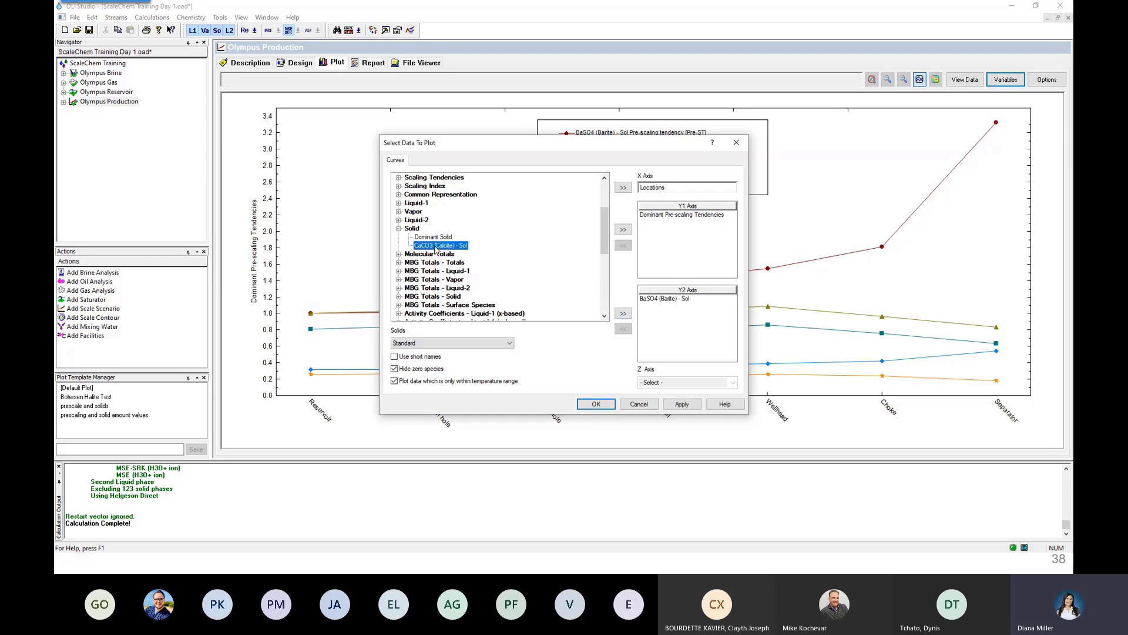
left_click(624, 314)
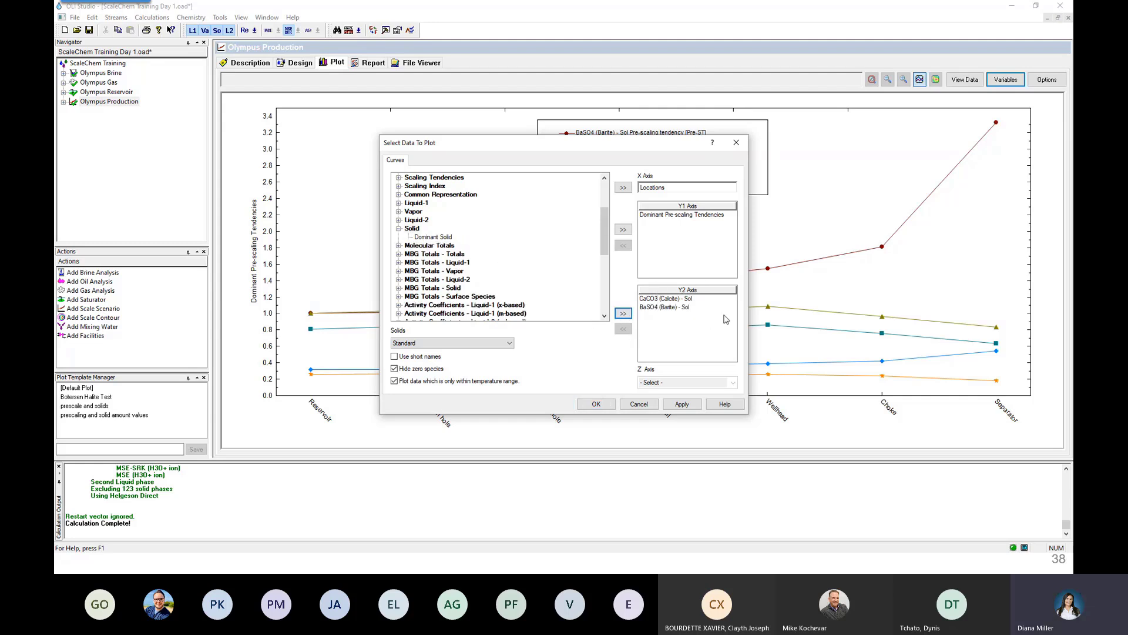
left_click(682, 405)
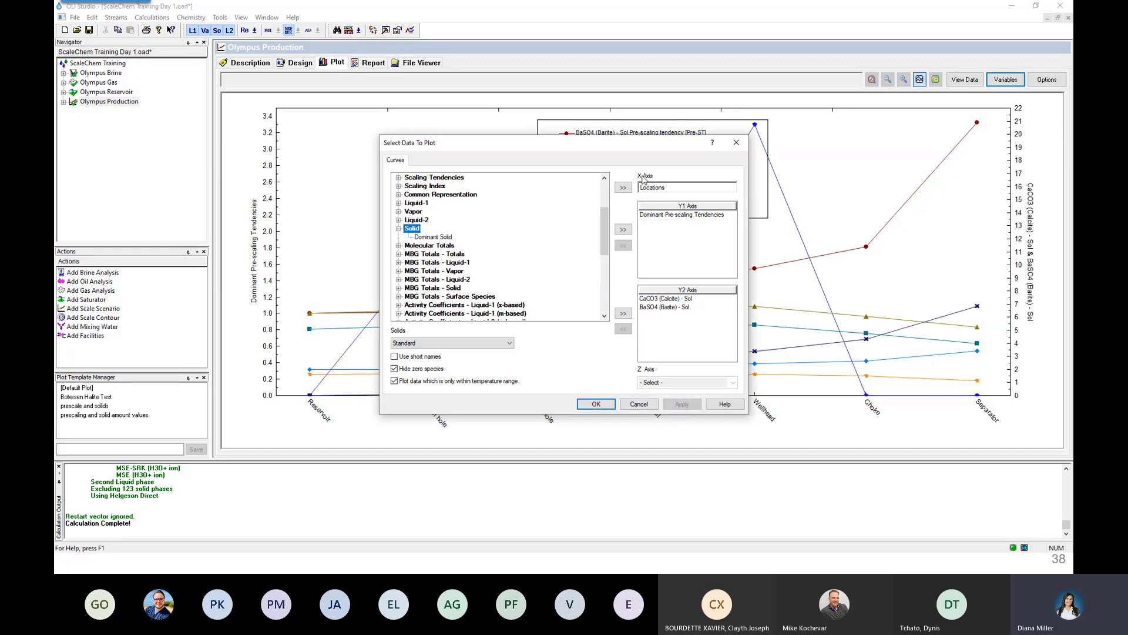
- Replace the Dominant Pre-scaling Tendencies on the Y1 axis with the BaSO4 (Barite) and CaCO3 (Calcite) pre-scaling tendencies
left_click_drag(631, 143, 545, 196)
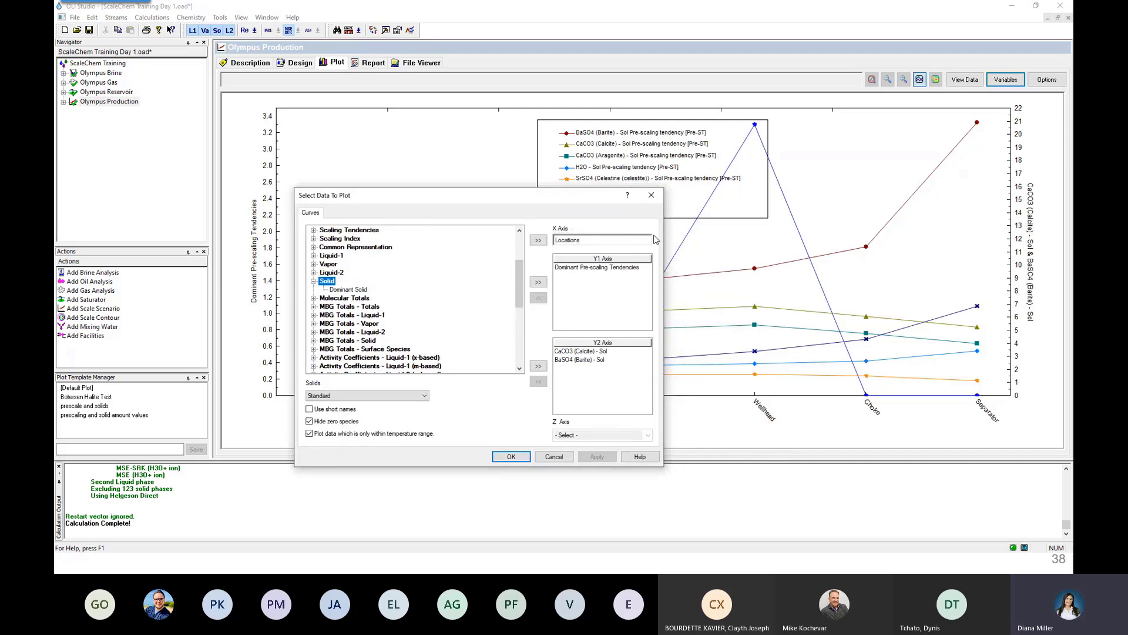
left_click_drag(504, 194, 655, 248)
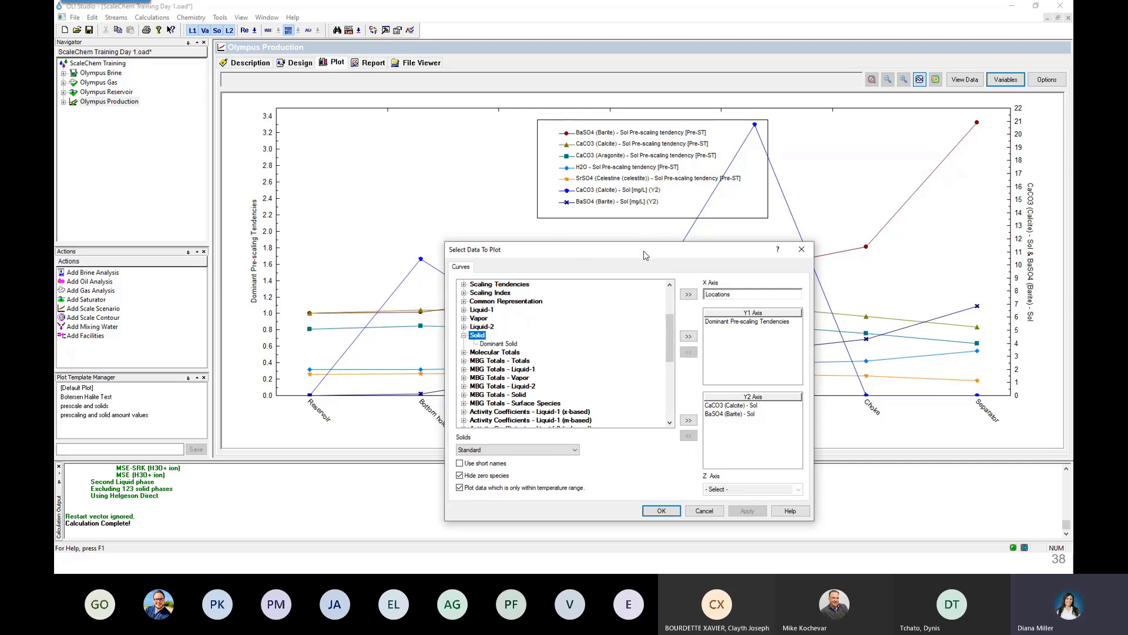
left_click_drag(647, 255, 664, 202)
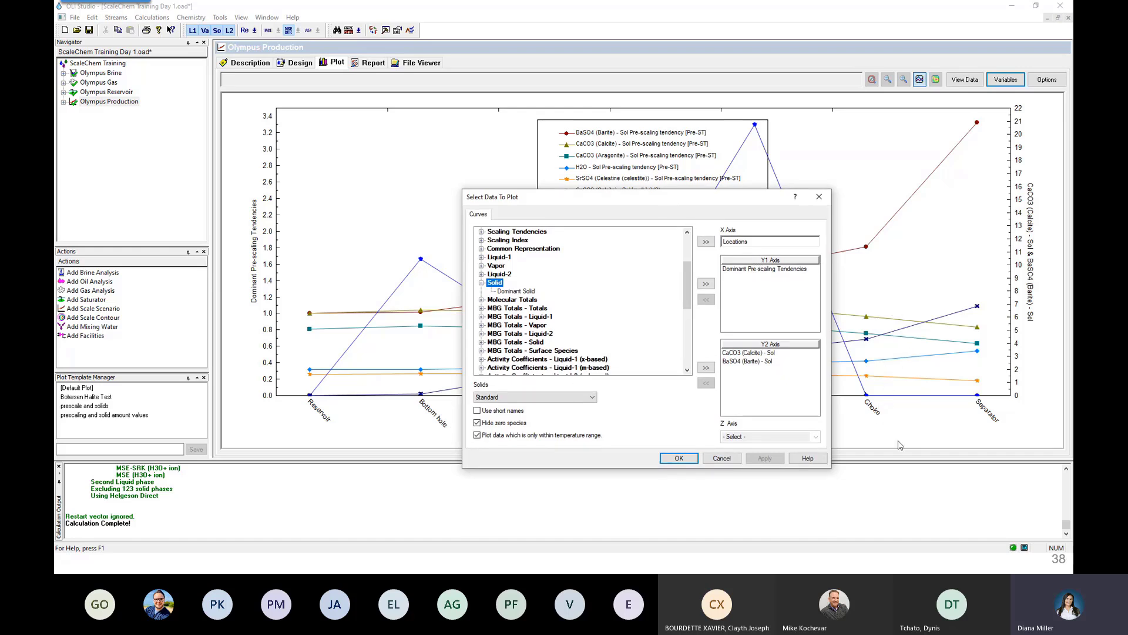
left_click(762, 269)
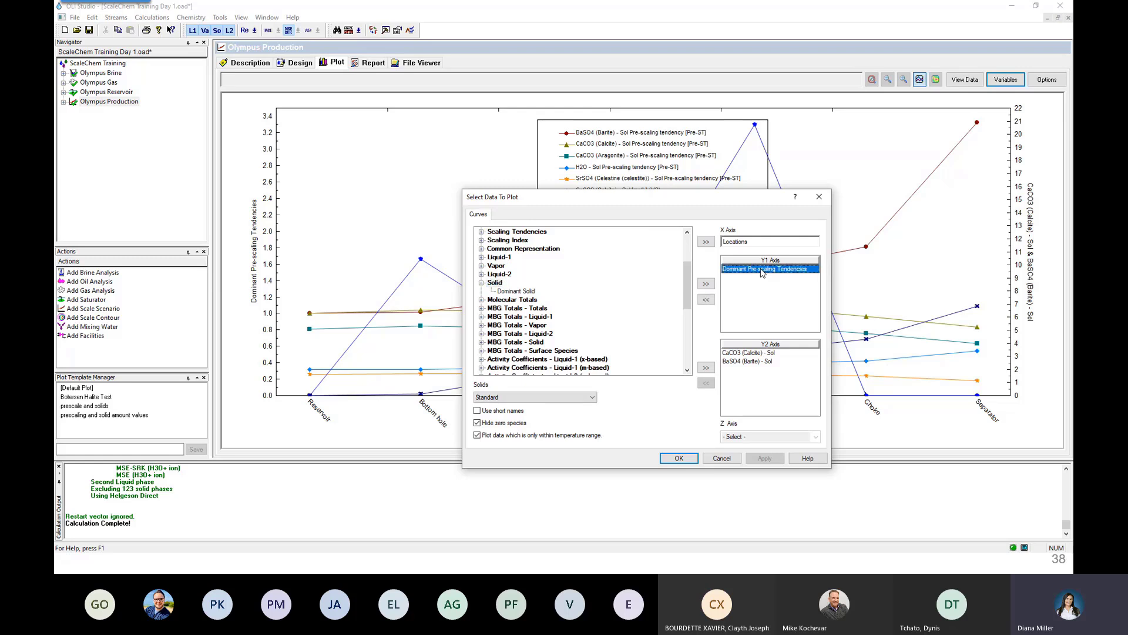
double_click(762, 270)
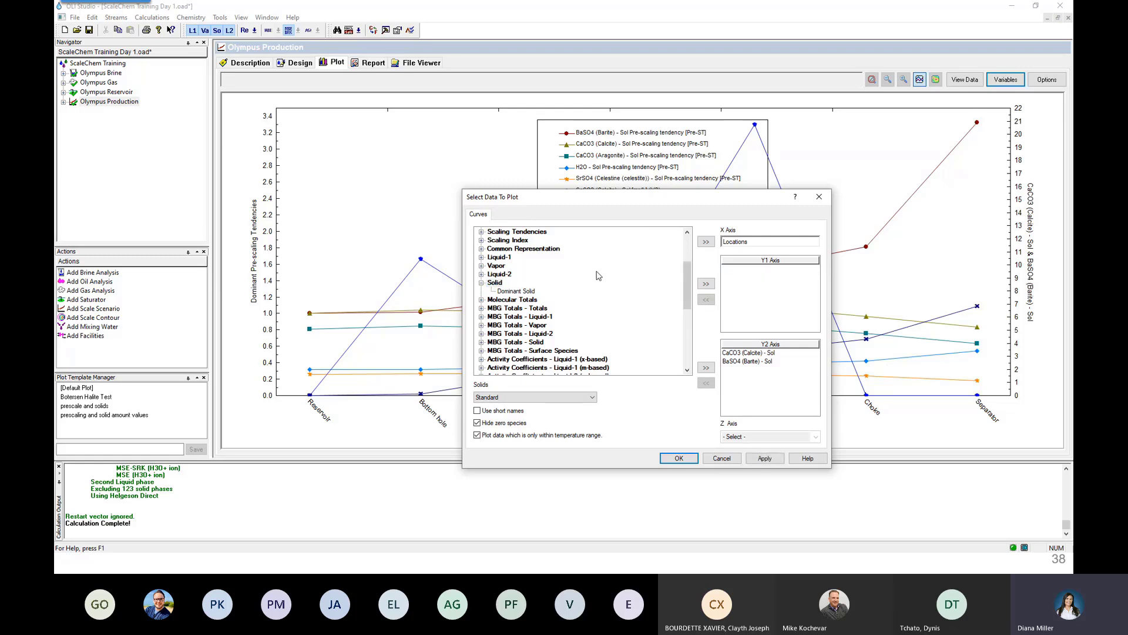
scroll(598, 276, "up", 3)
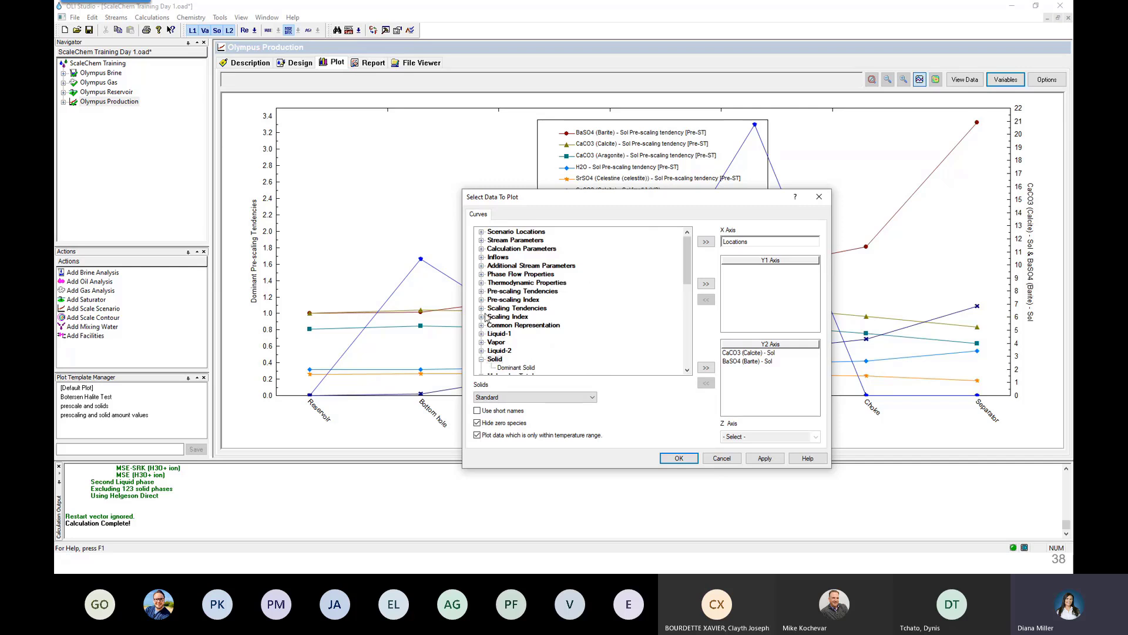
left_click(481, 292)
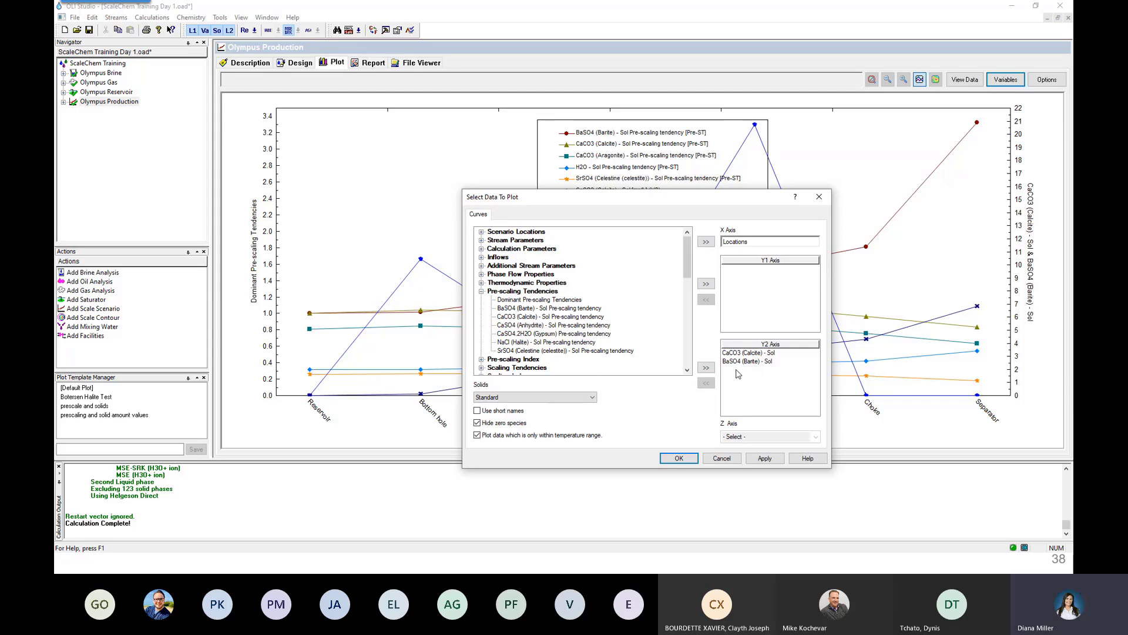
left_click(517, 309)
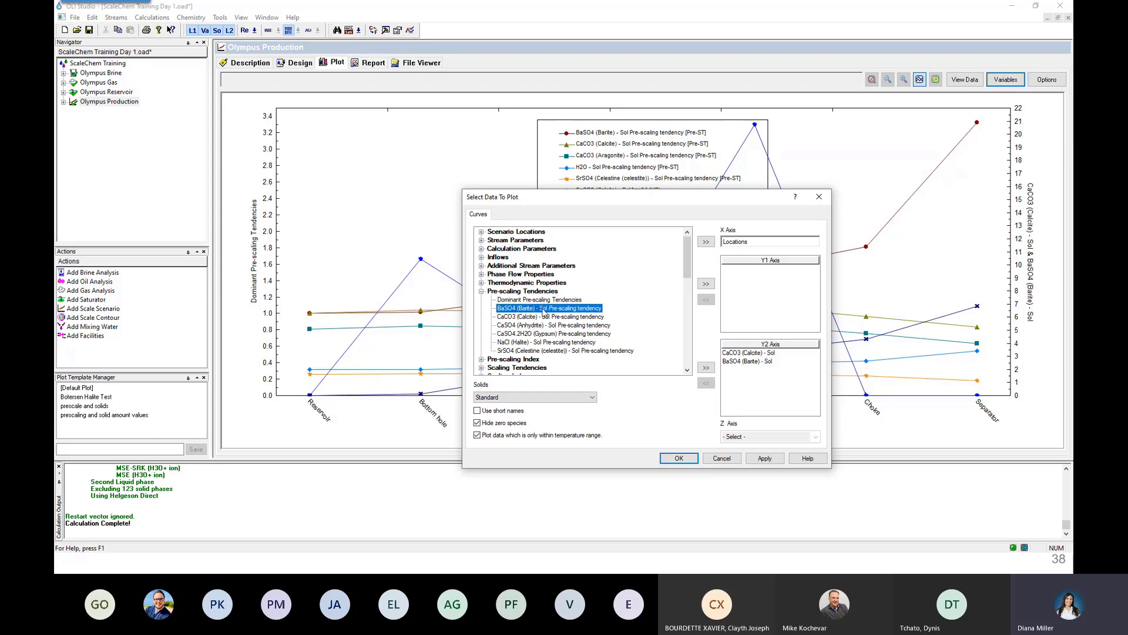
left_click(707, 284)
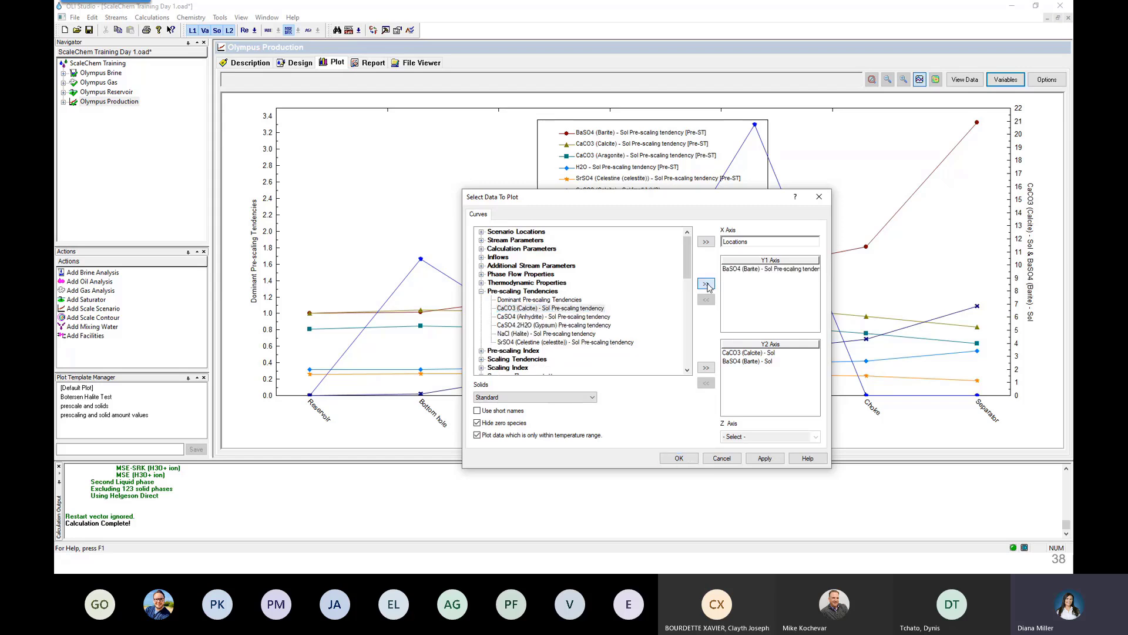
left_click(553, 309)
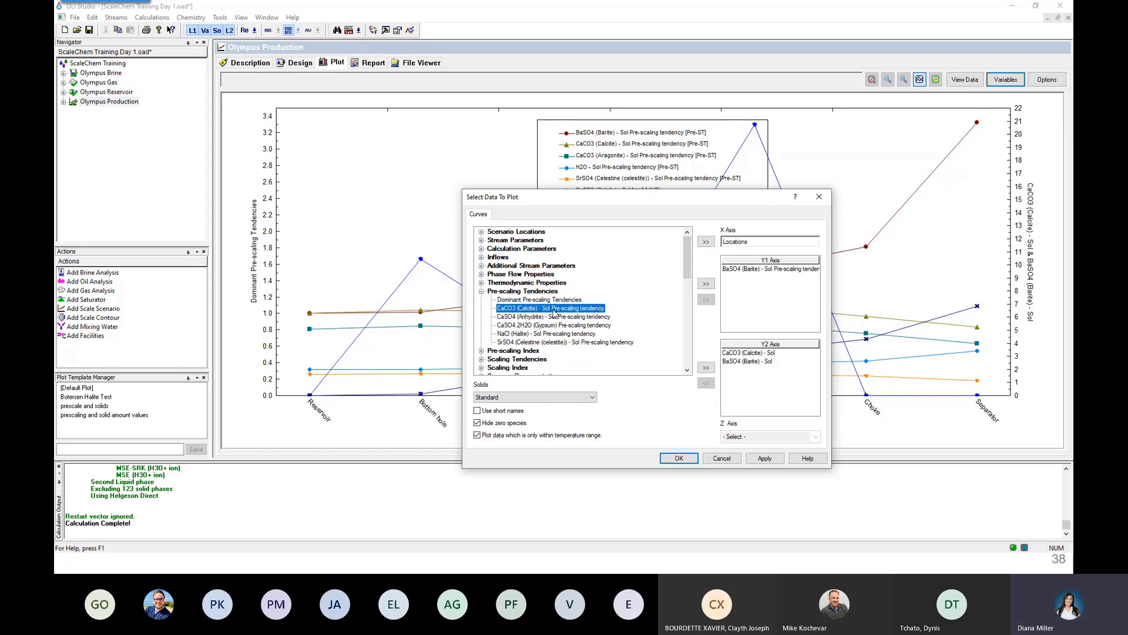
left_click(707, 284)
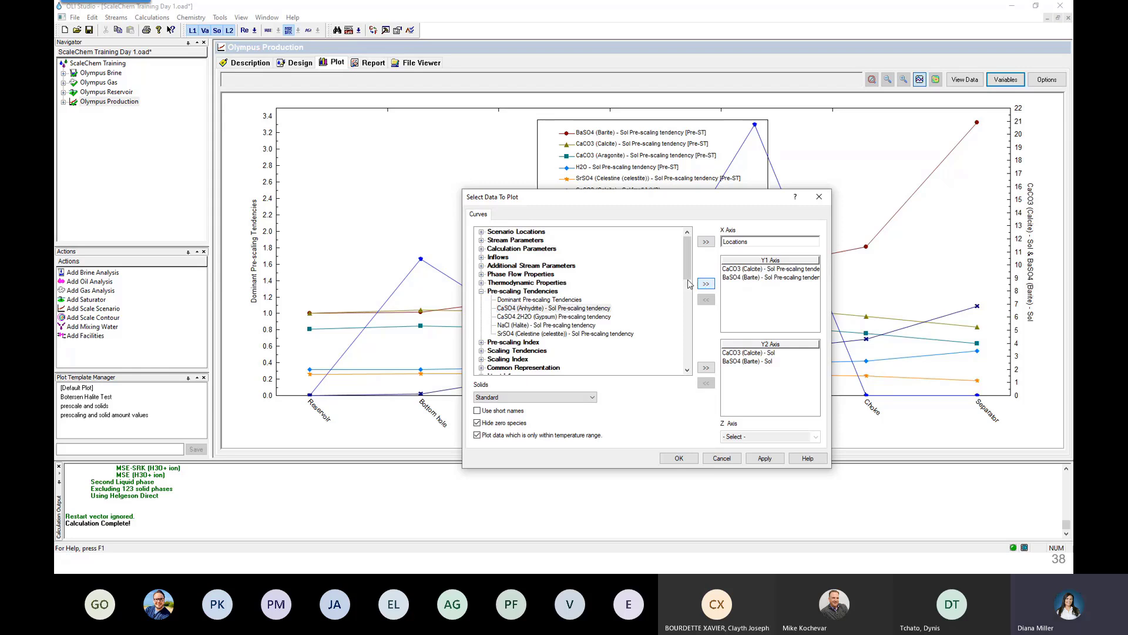
- Add the stream Temperature to the Y2 axis, apply the plot variables and close the data selection
left_click(481, 240)
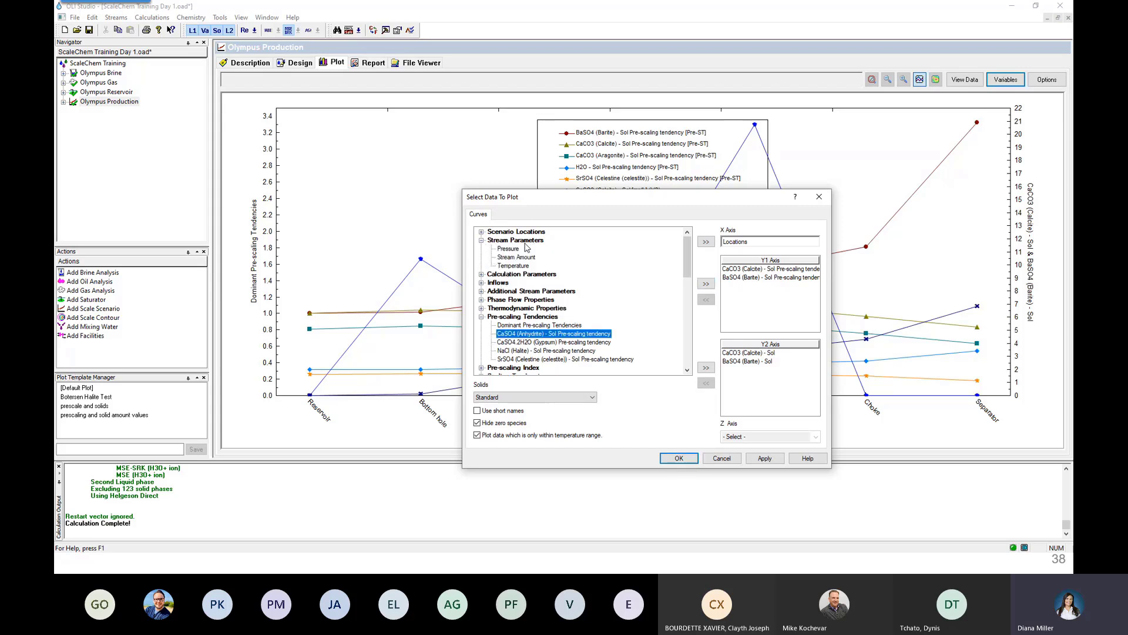
left_click(505, 266)
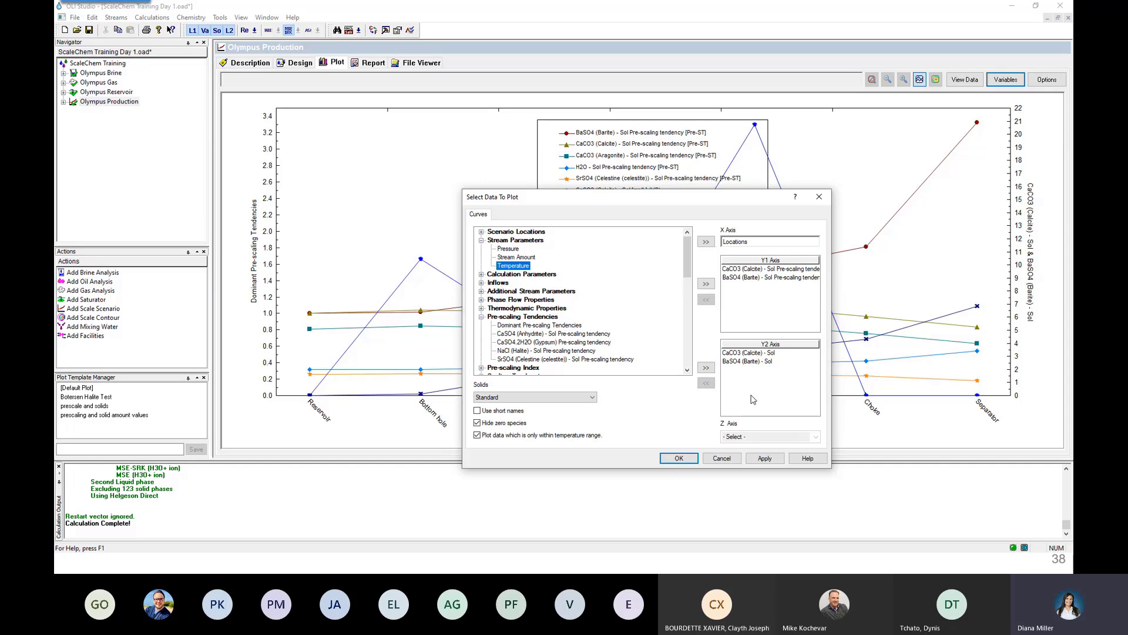
left_click(706, 367)
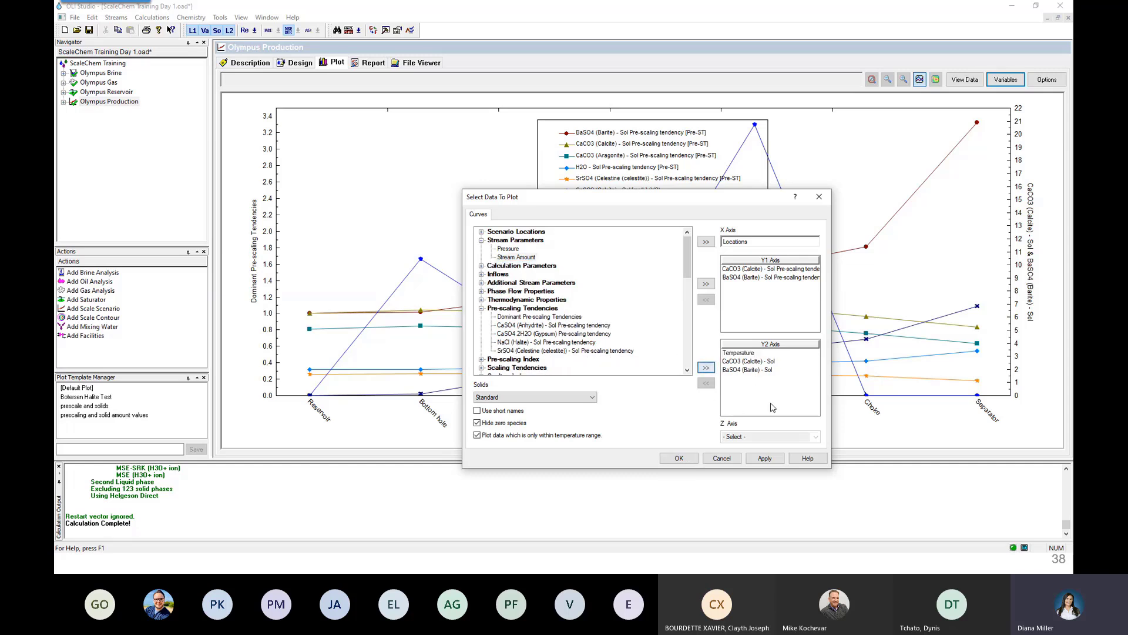
left_click(777, 458)
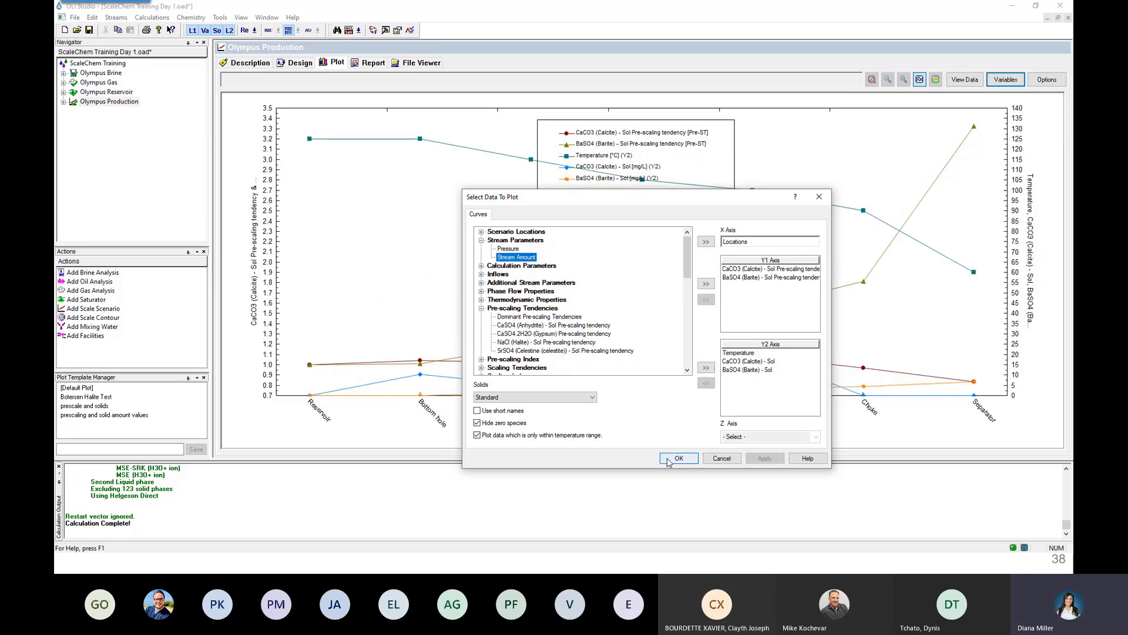
left_click(507, 249)
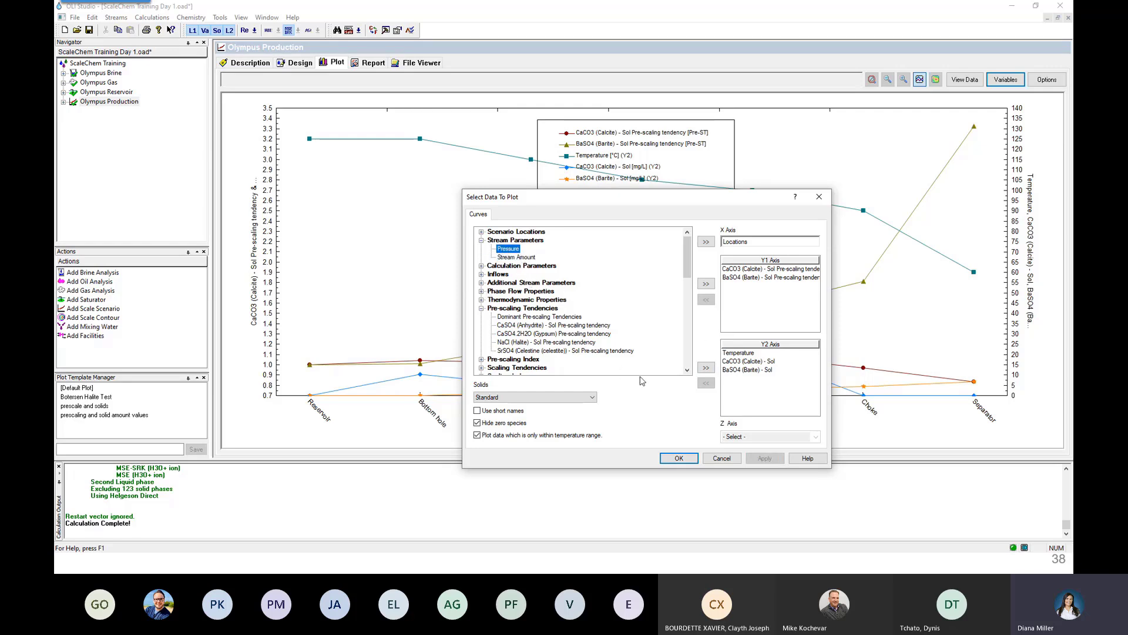
left_click(679, 459)
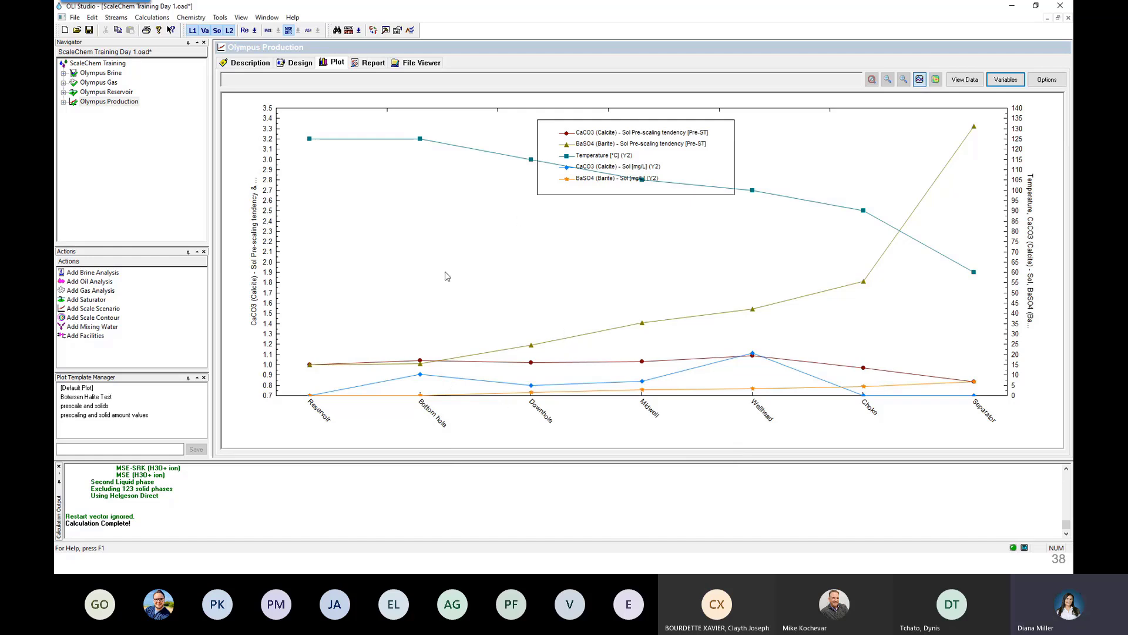
- Move the plot legend beside the Y1 axis, into the gap between the Temperature curve and the Barite pre-scaling curve
left_click_drag(675, 155, 447, 214)
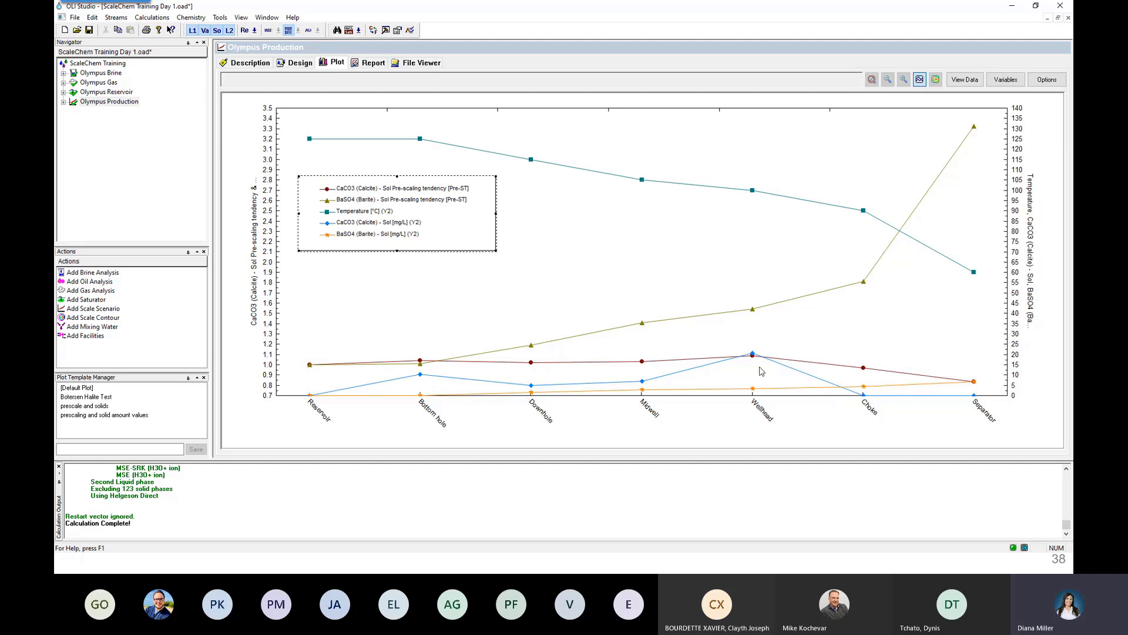
mouse_move(756, 357)
mouse_move(312, 142)
mouse_move(977, 276)
left_click(588, 143)
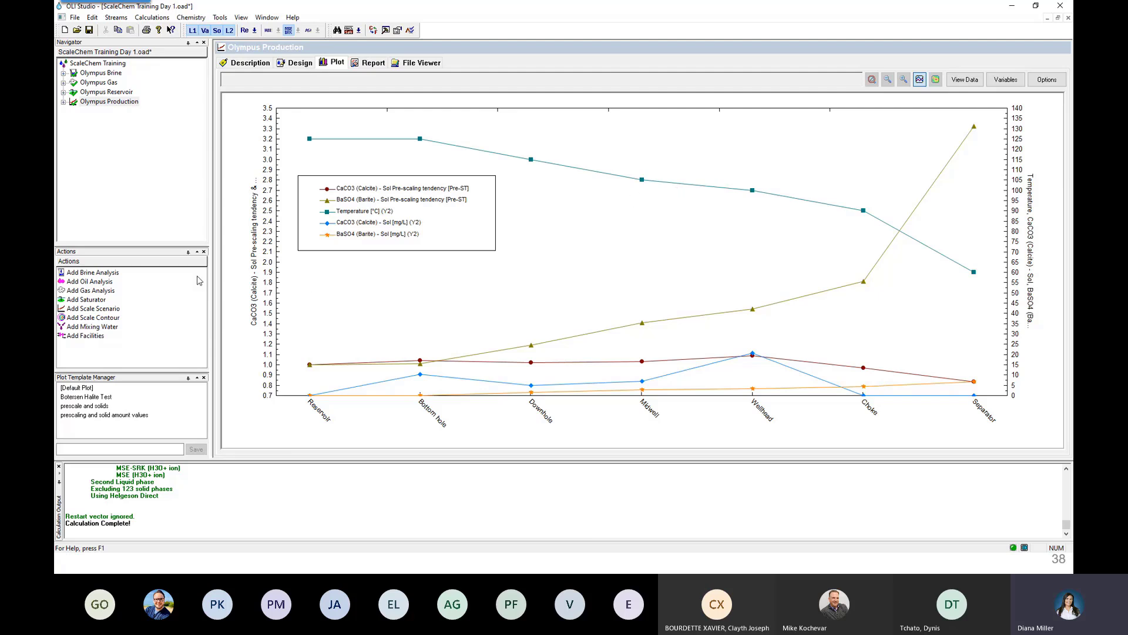
- Remove the Temperature curve from the plot and enlarge the Actions and Plot Template Manager panes upward
left_click_drag(134, 244, 133, 204)
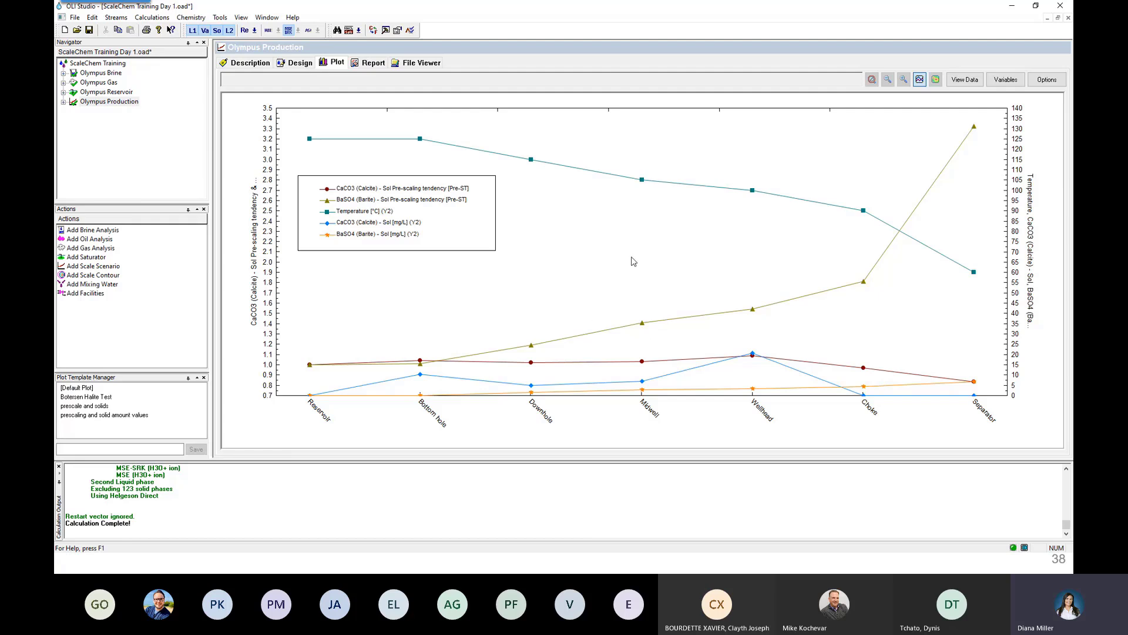
mouse_move(643, 182)
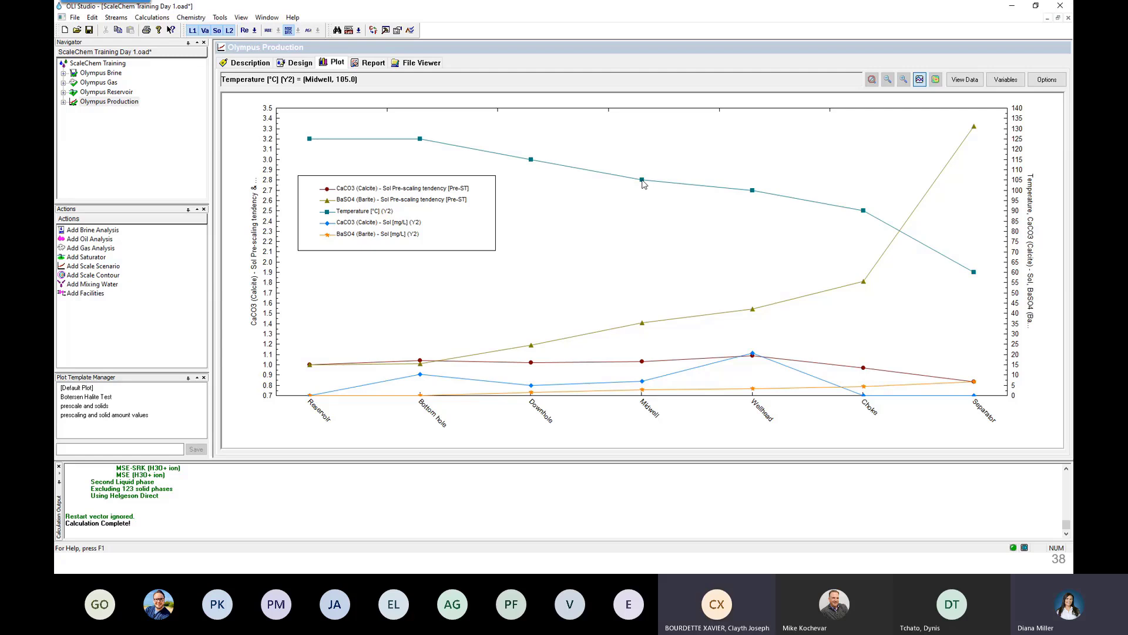
right_click(642, 182)
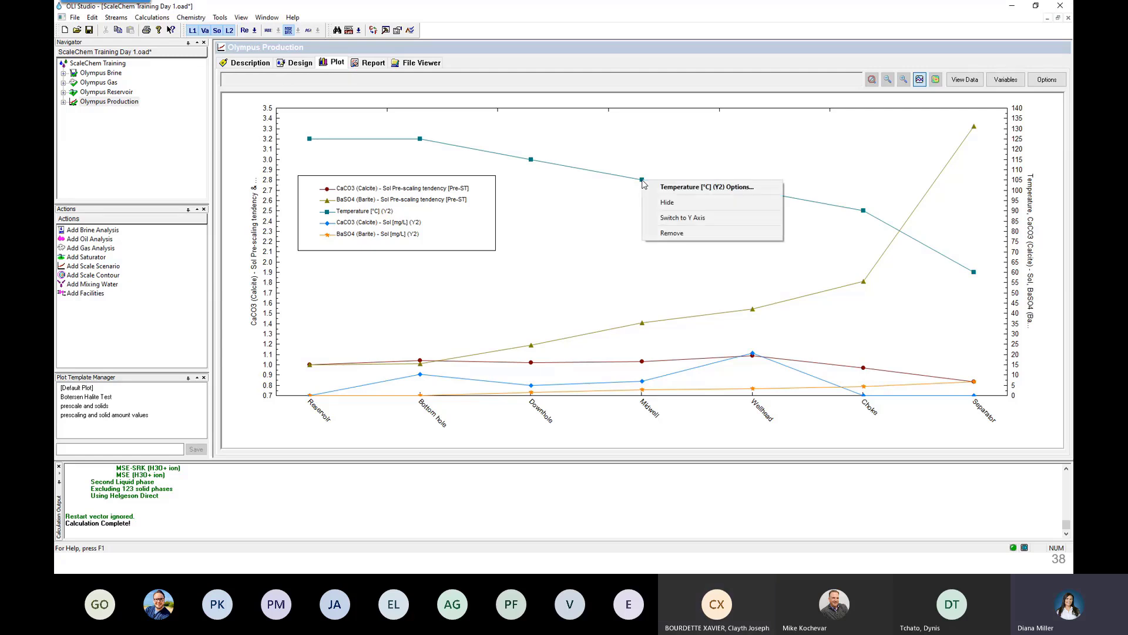
left_click(663, 235)
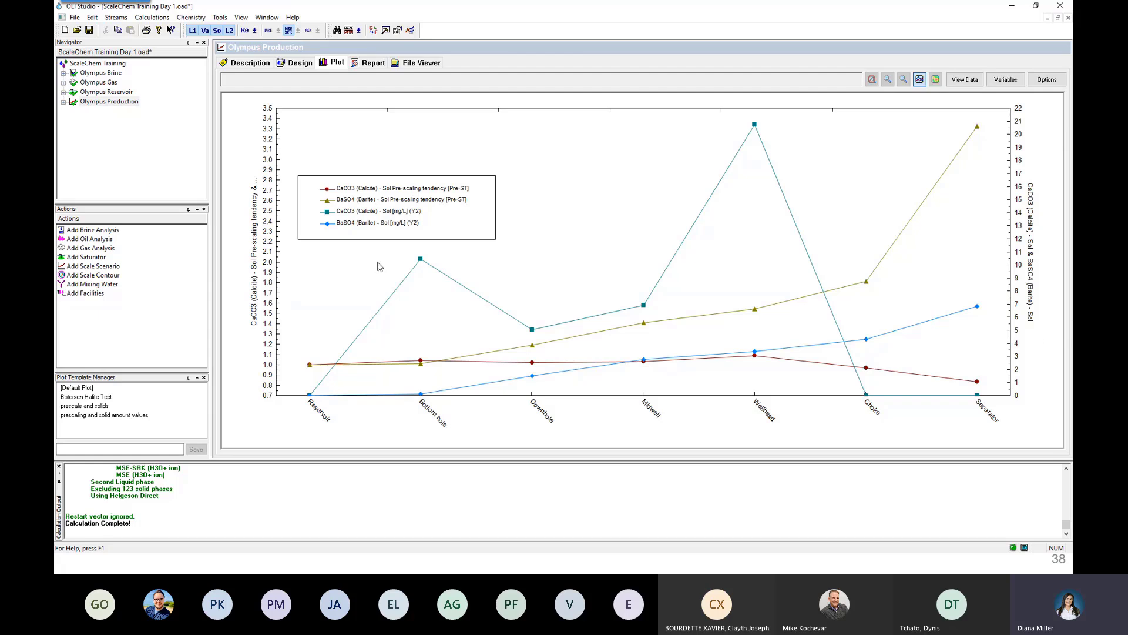
left_click_drag(135, 371, 140, 328)
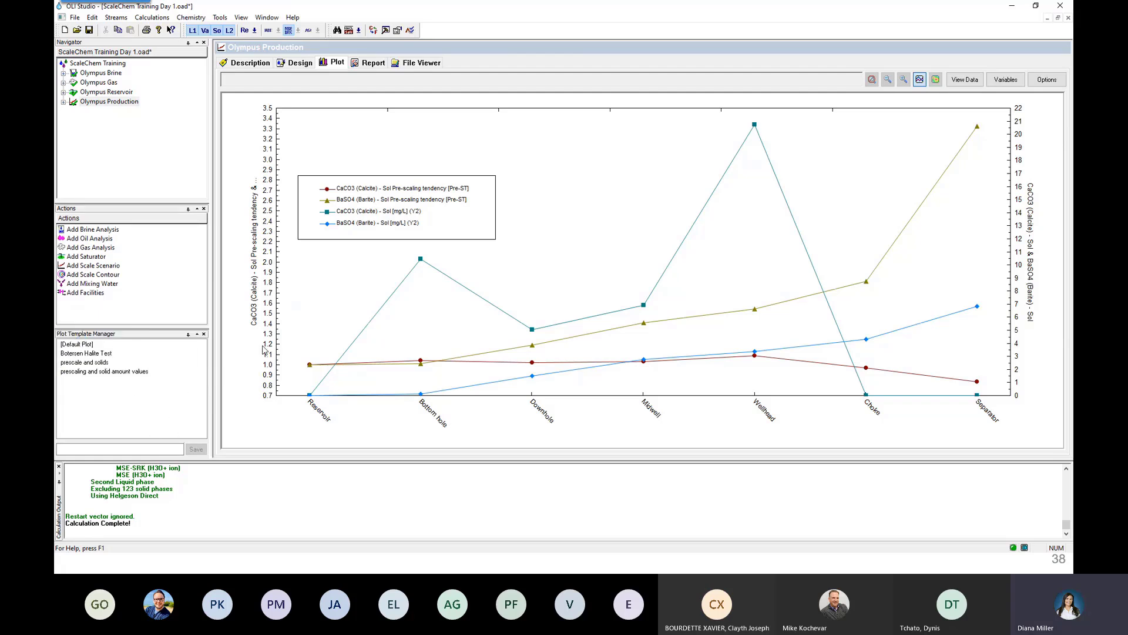
- Move the plot legend up into the empty corner beside the top of the Y1 axis and review the plotted variables
left_click(488, 236)
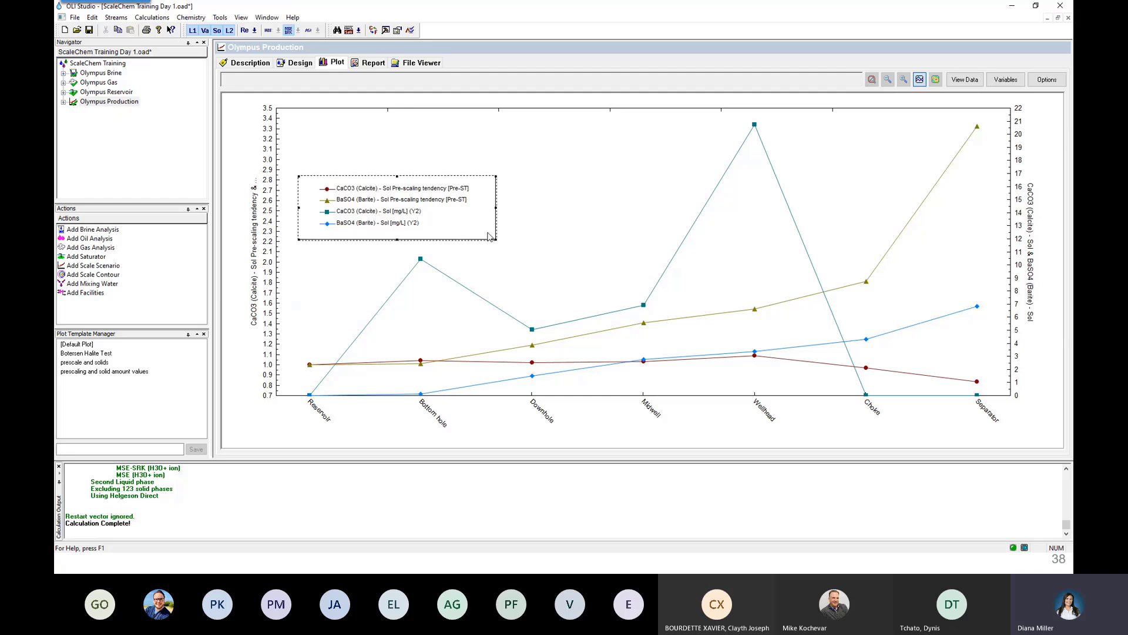
left_click_drag(488, 236, 476, 177)
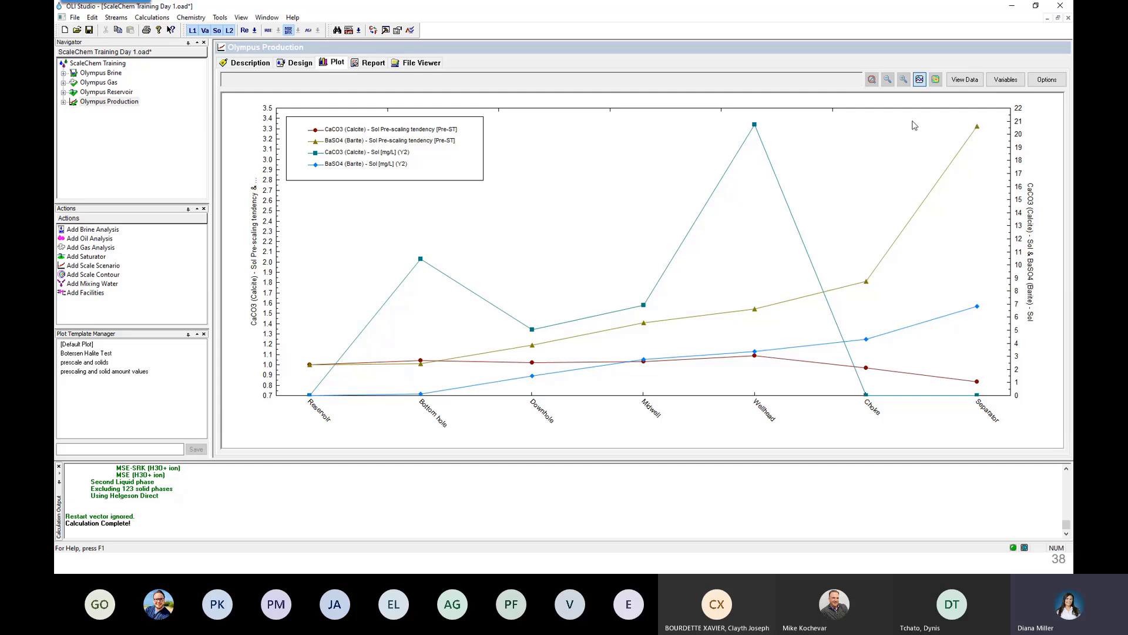
left_click(1006, 79)
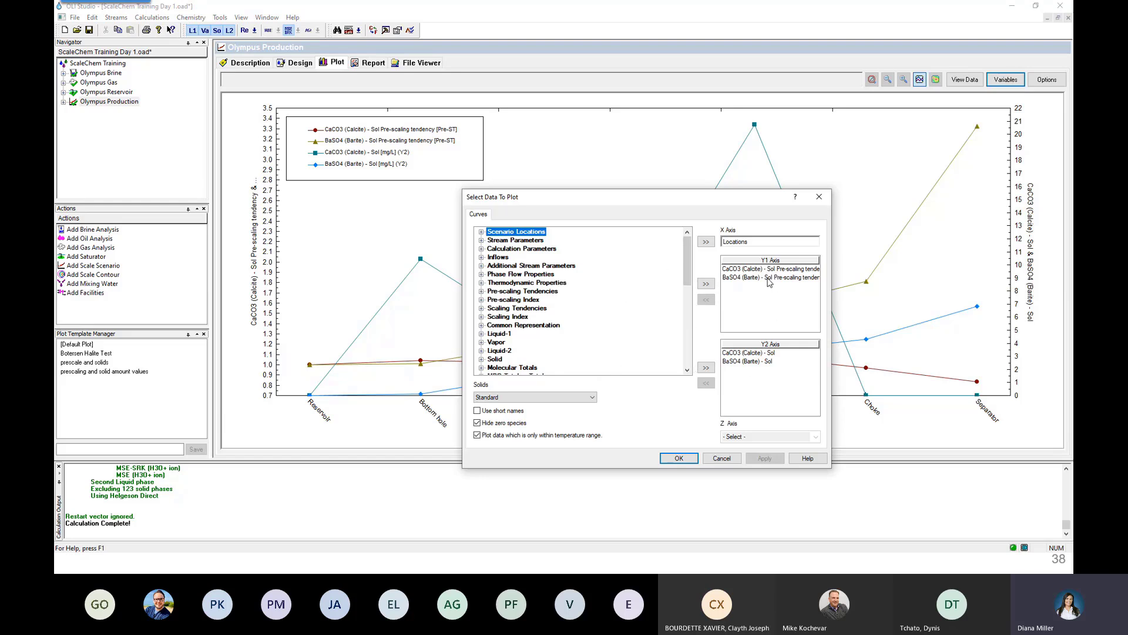
left_click(678, 458)
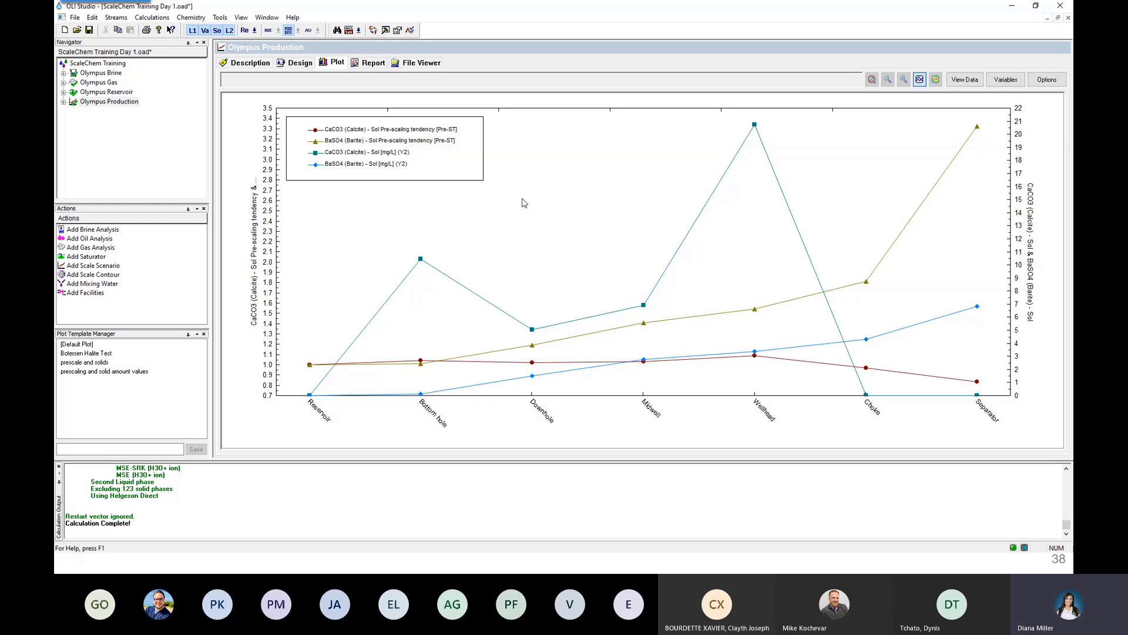
- Save the current plot setup as a plot template named Pre-Scale and Amount of Solid
left_click(157, 449)
type("Pl")
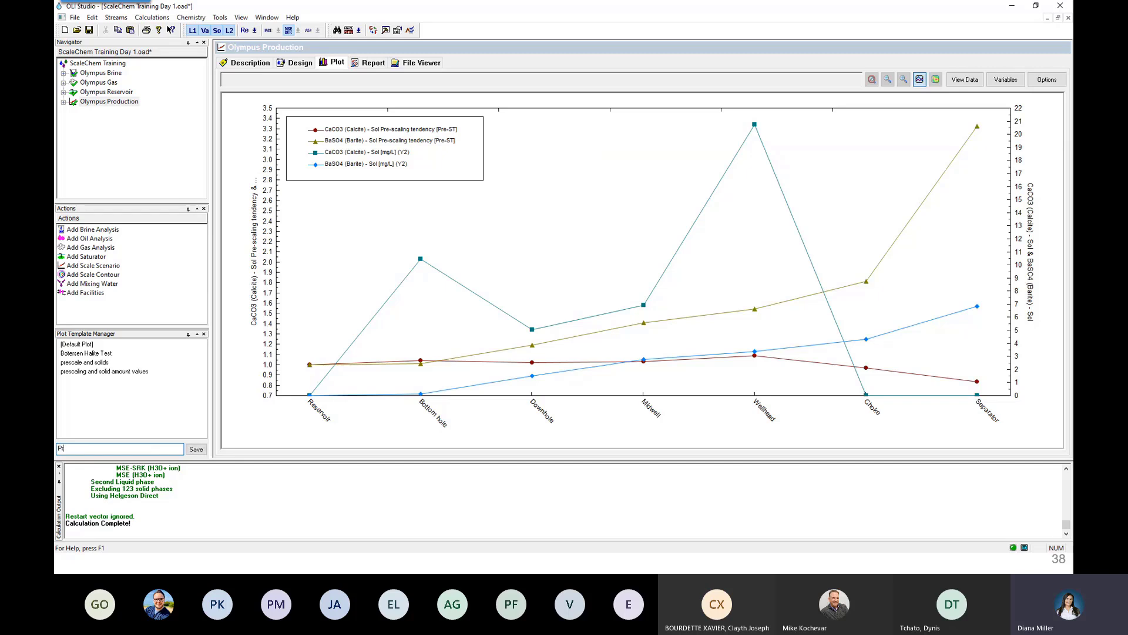
type("e-Sca")
type("le and A")
type("mount of Solid")
left_click(196, 449)
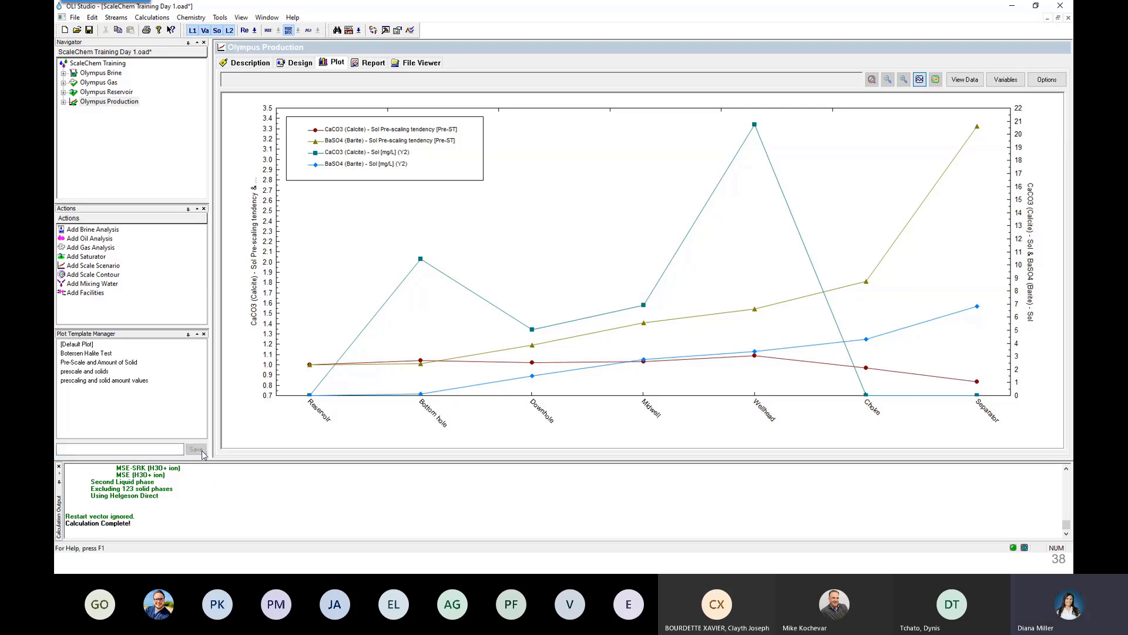
- Try out the plot templates by applying the default plot and returning to Pre-Scale and Amount of Solid
double_click(95, 371)
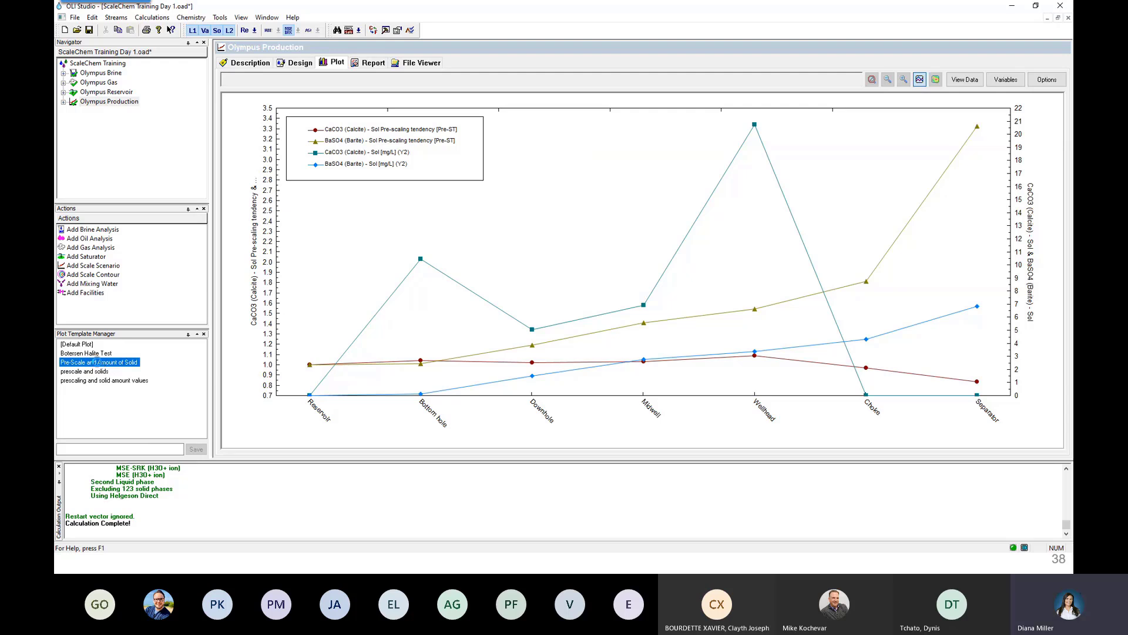
double_click(75, 343)
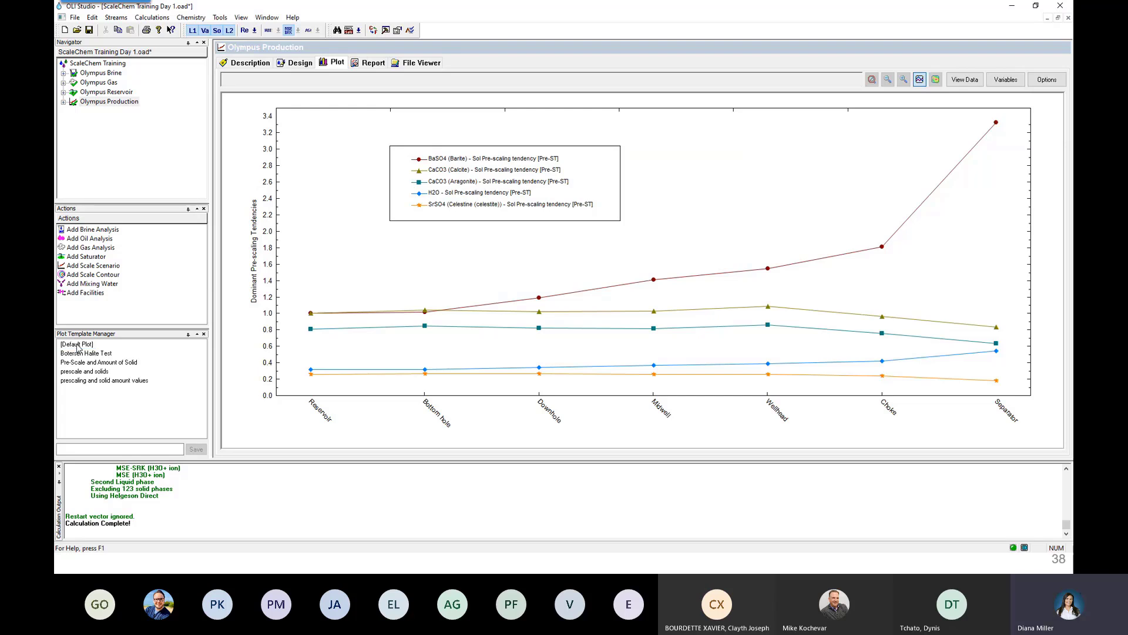
double_click(148, 380)
double_click(125, 363)
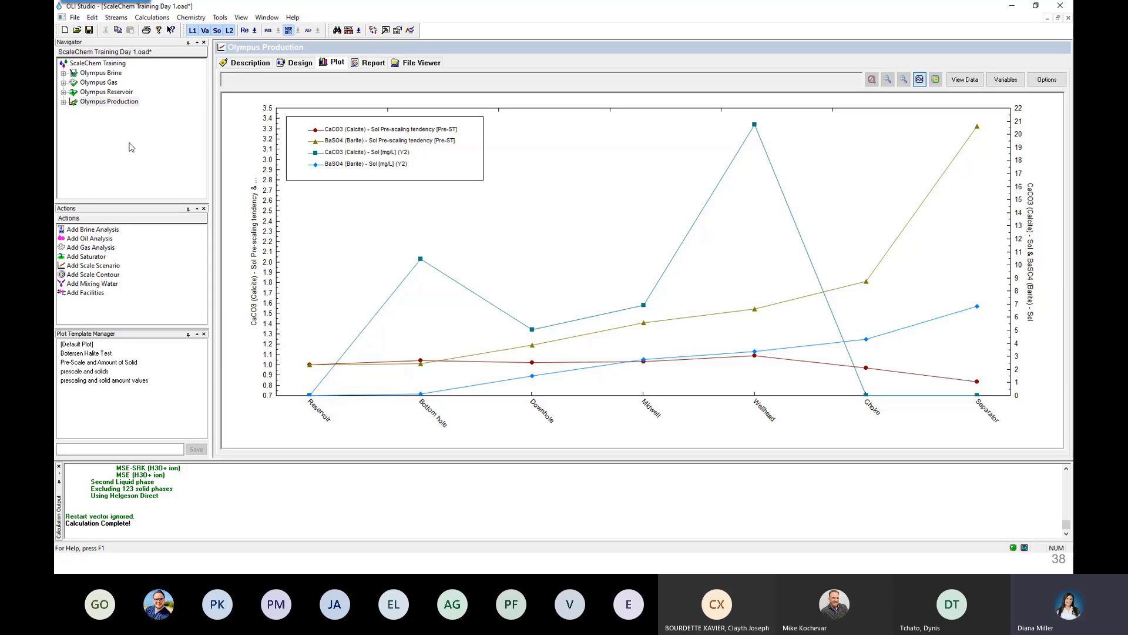
- Add a scale contour named Olympus Contour, following the Contour Diagram slide, and assign Olympus Reservoir as its Whole Fluid inlet
left_click(86, 275)
key("alt+Tab")
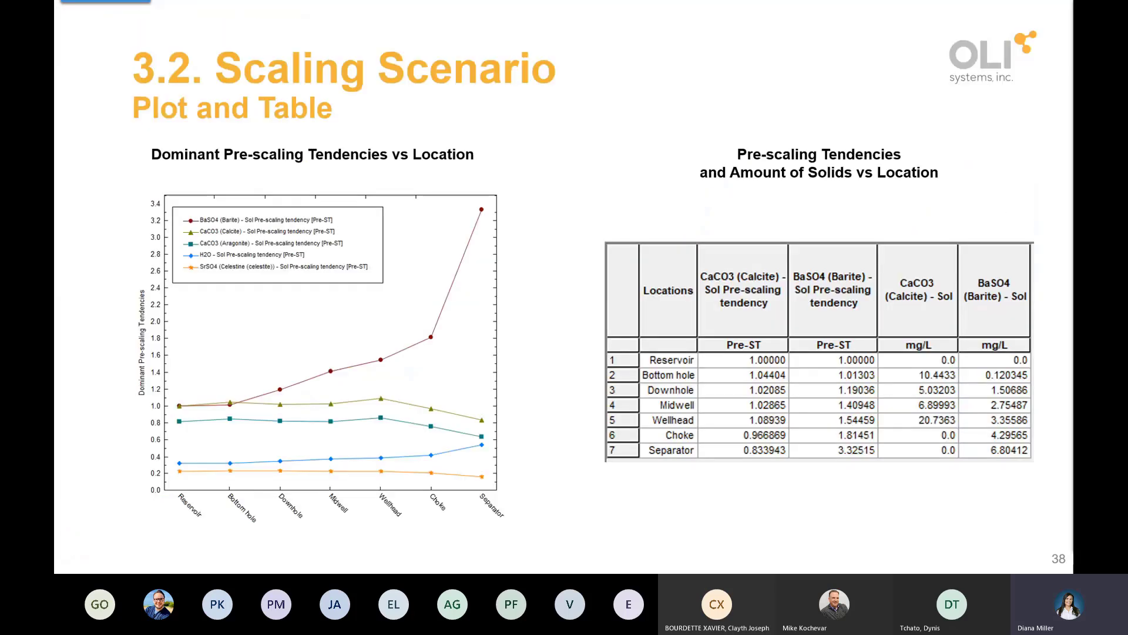
key("Right")
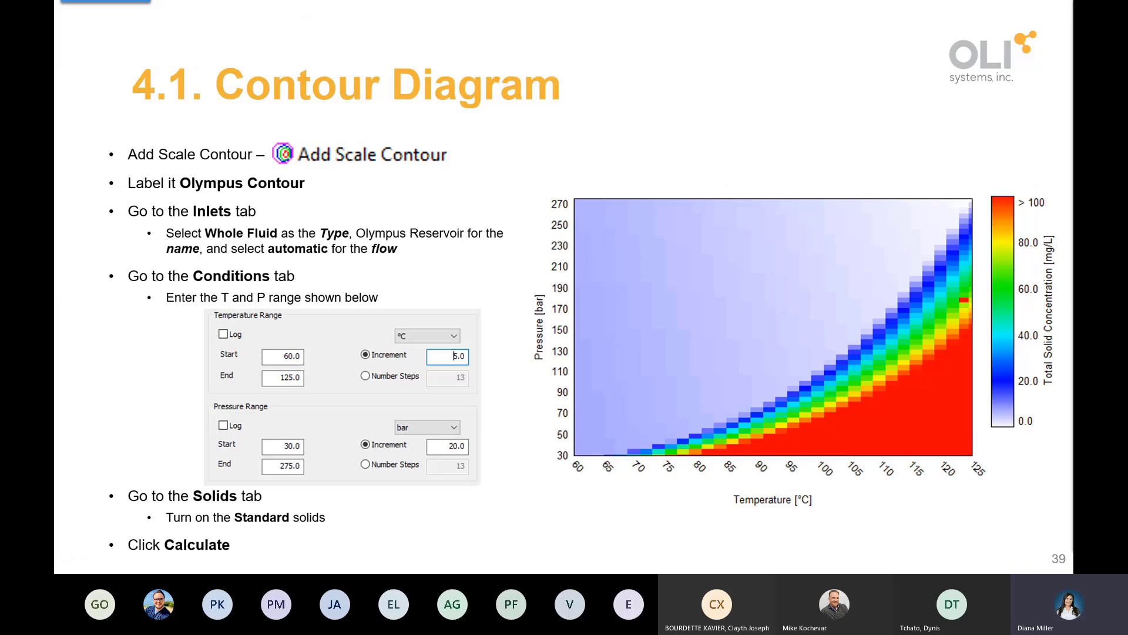
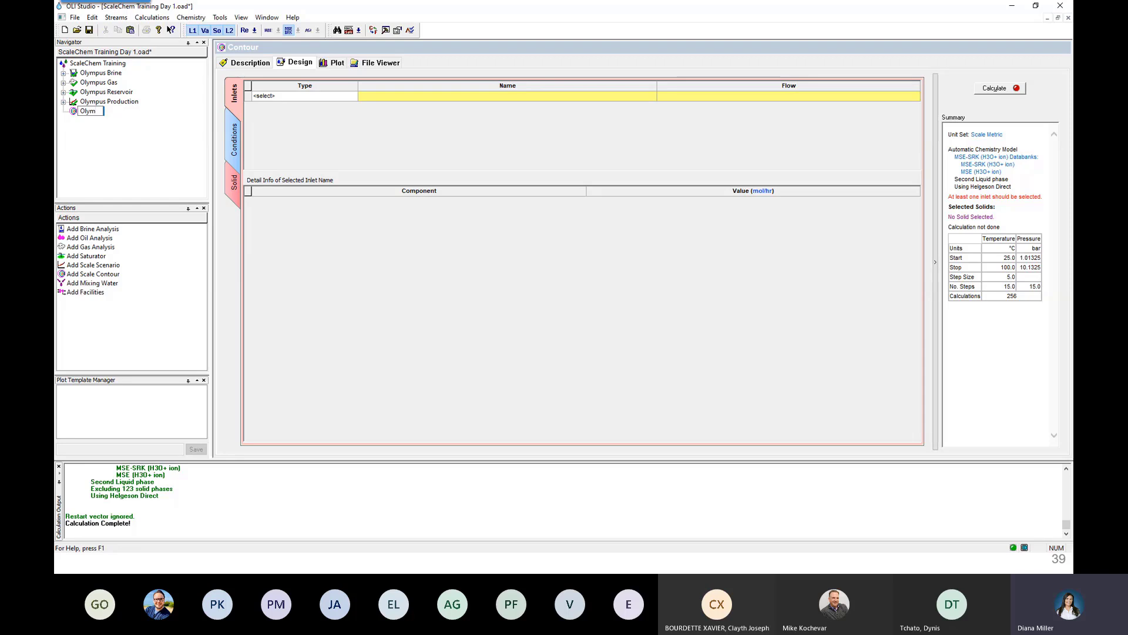
type("pus Contour")
key("Return")
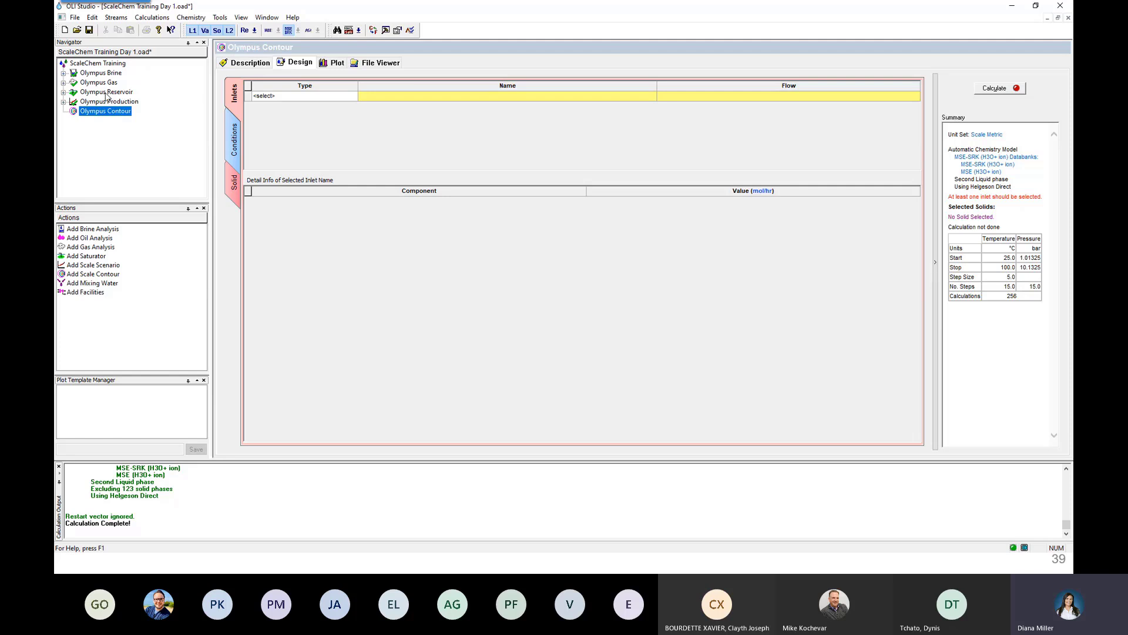
left_click_drag(107, 95, 281, 101)
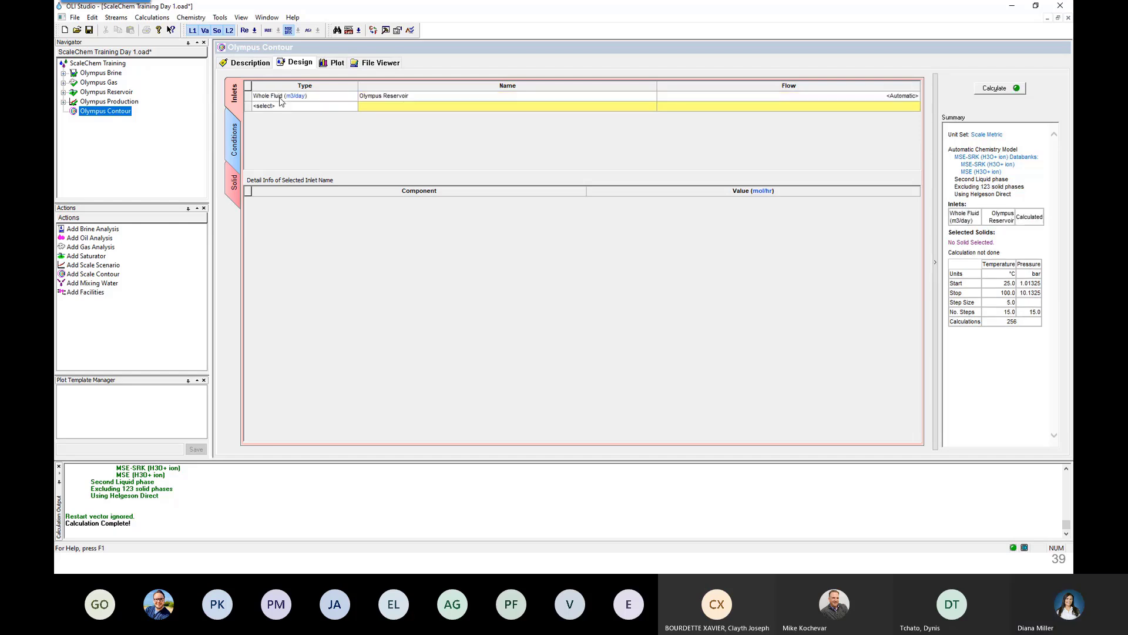
- Make a copy of Olympus Reservoir in the project tree and delete that copy
left_click(111, 94)
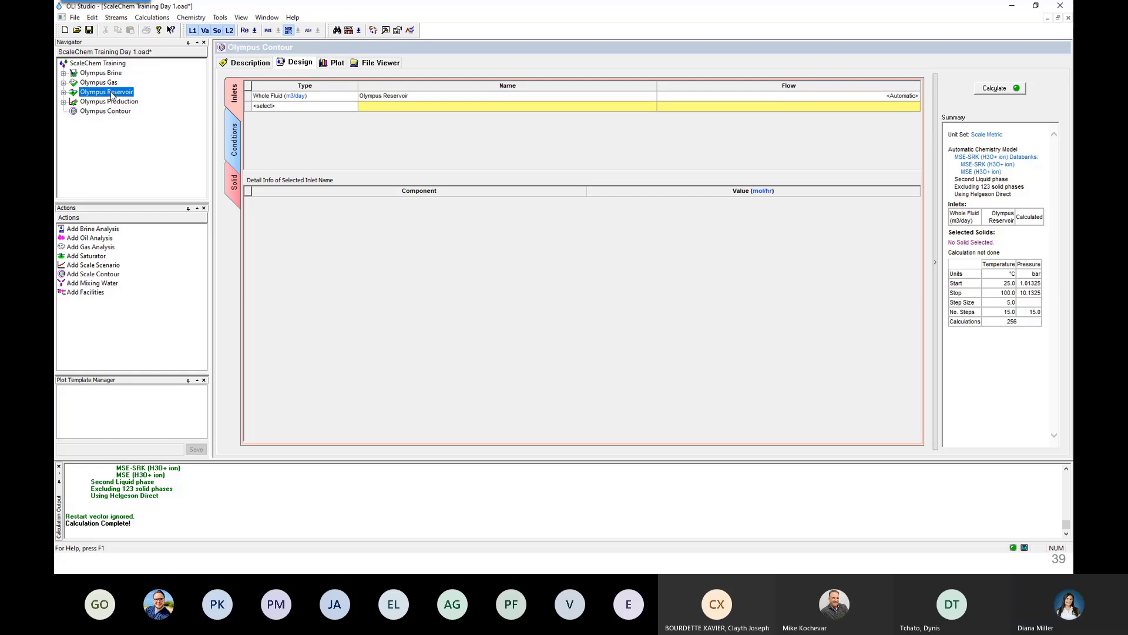
left_click_drag(111, 94, 169, 133)
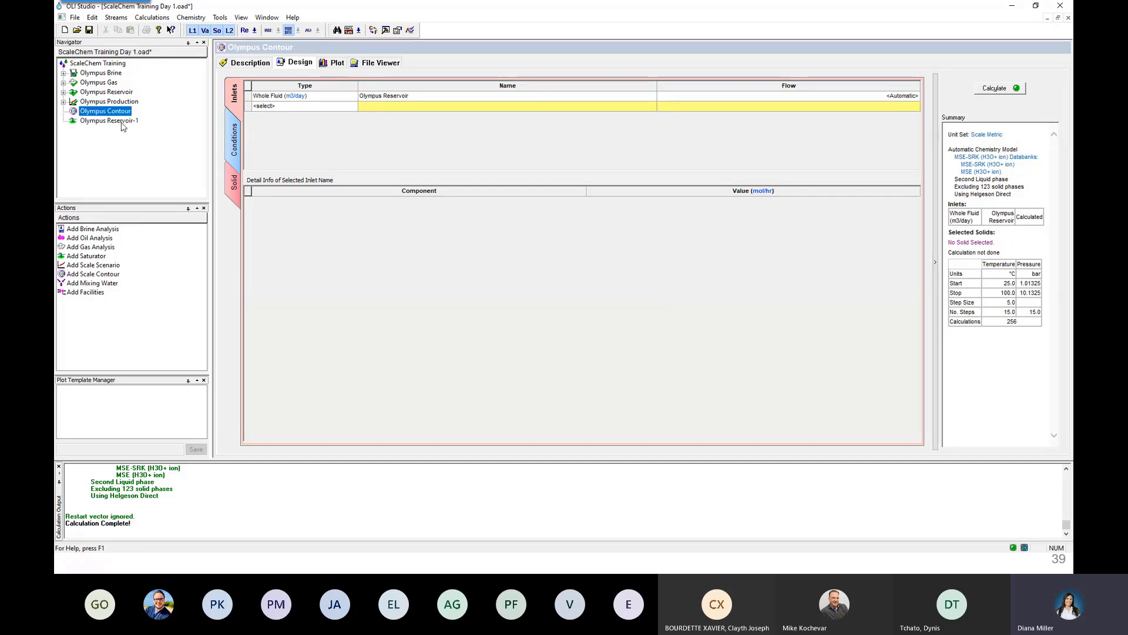
left_click(122, 122)
right_click(121, 126)
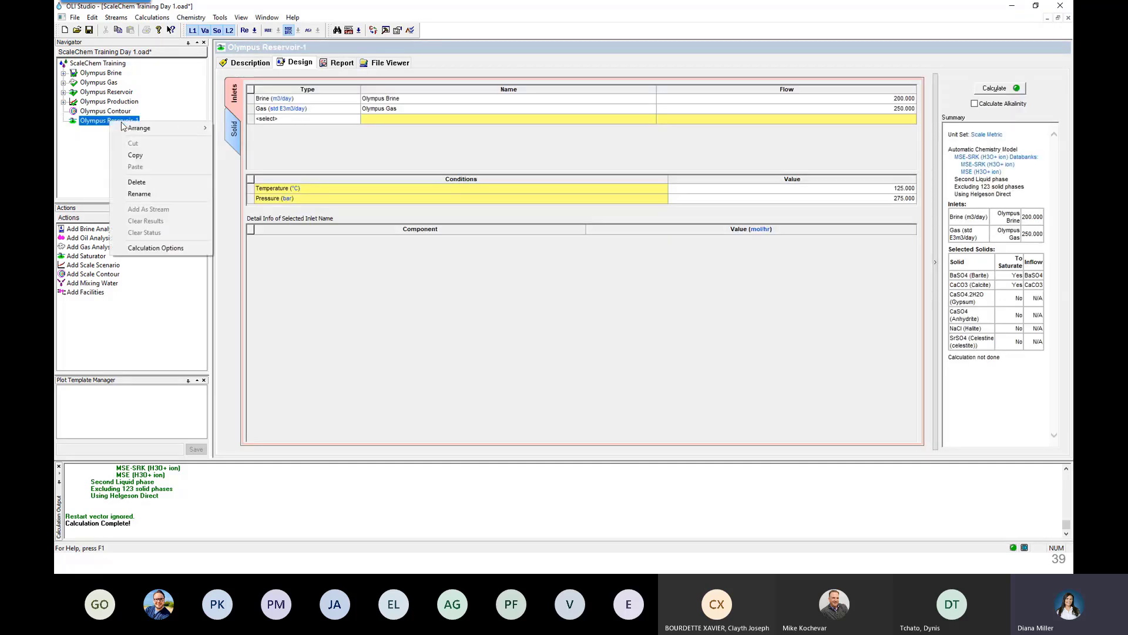
left_click(165, 182)
left_click(580, 299)
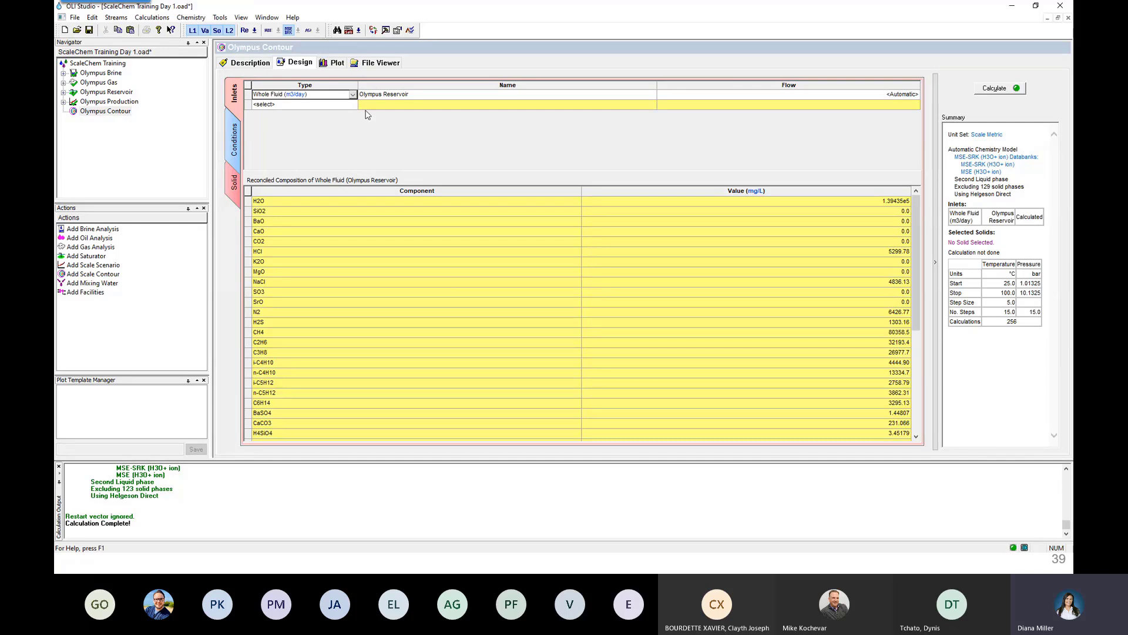
- Examine the Type and Name choices of the contour's inlet, keeping Whole Fluid and Olympus Reservoir
left_click(353, 95)
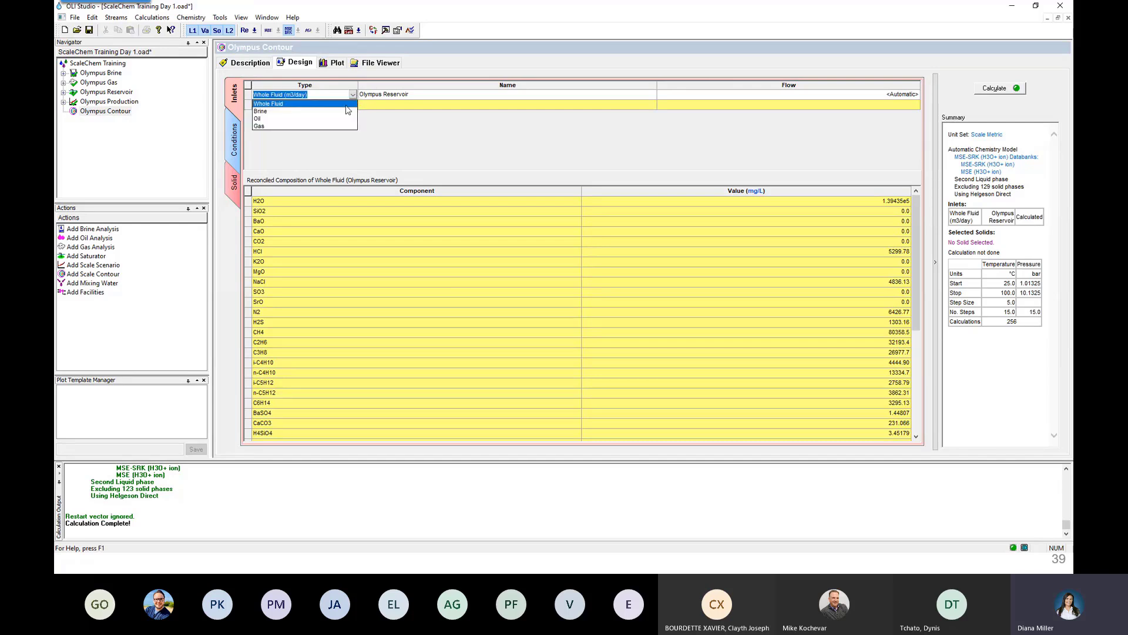
left_click(349, 110)
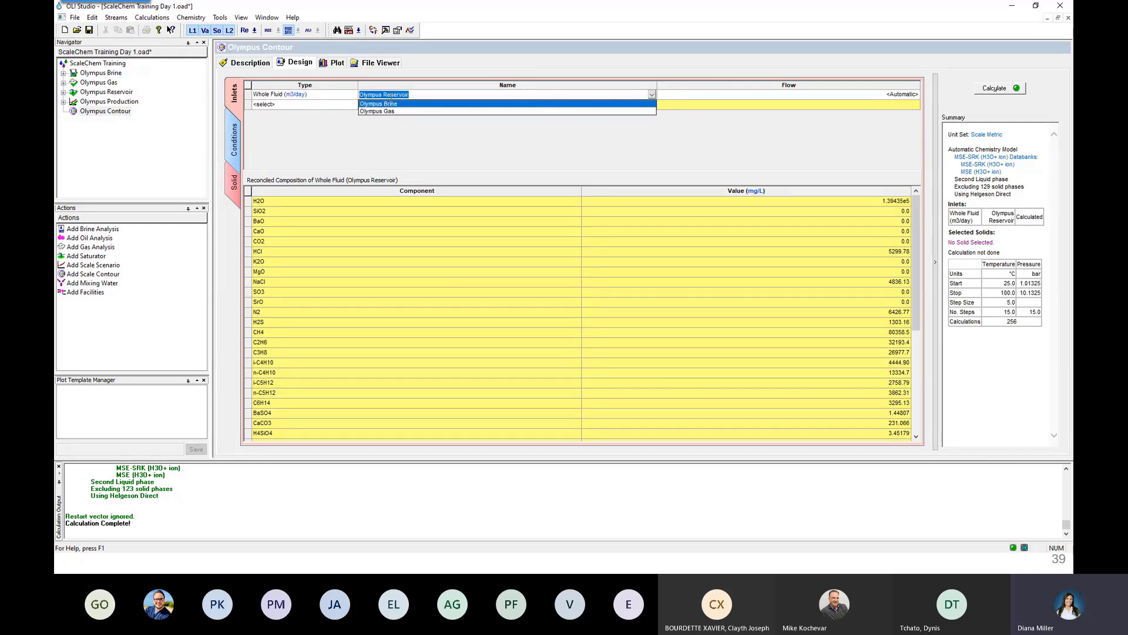
left_click(714, 94)
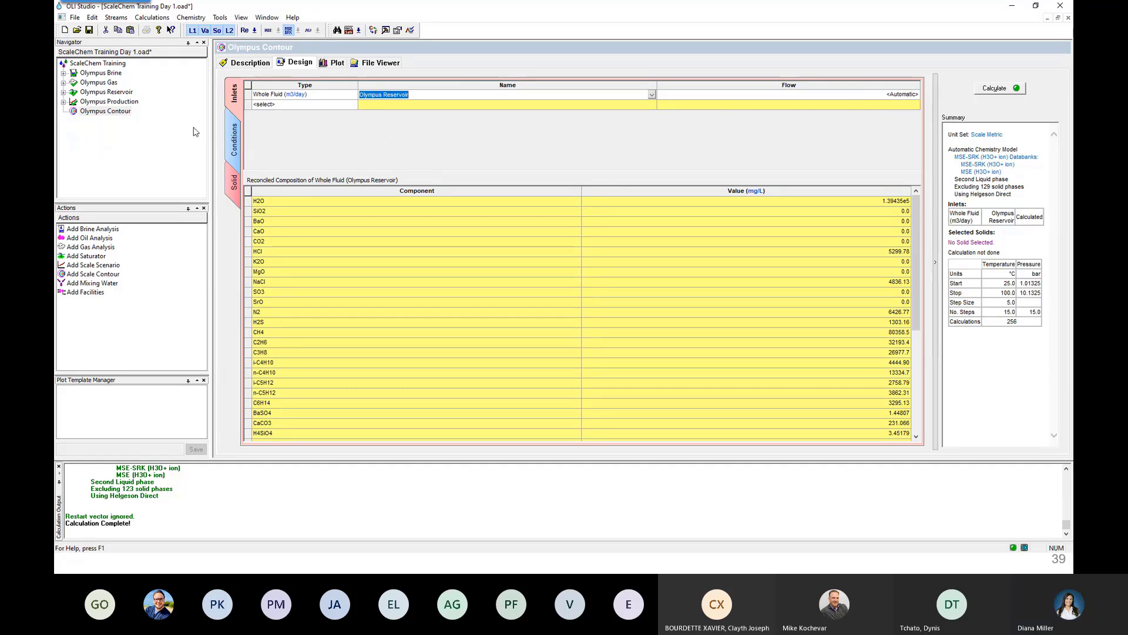
- Check the location temperatures and pressures in Olympus Production's design and return to the Olympus Contour conditions
left_click(237, 145)
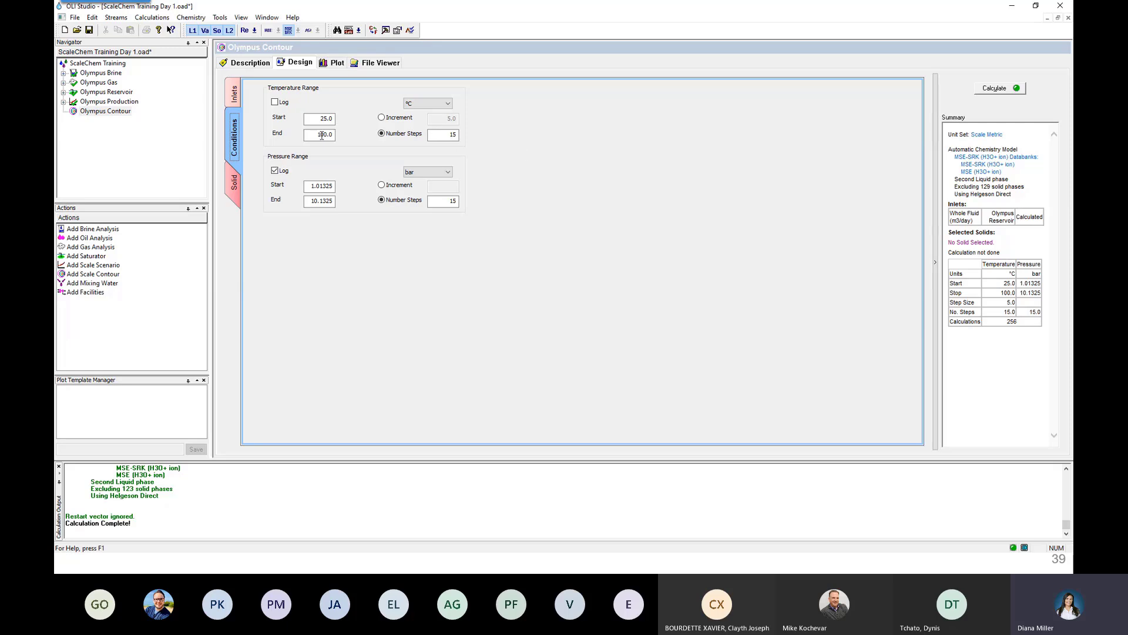
left_click(110, 101)
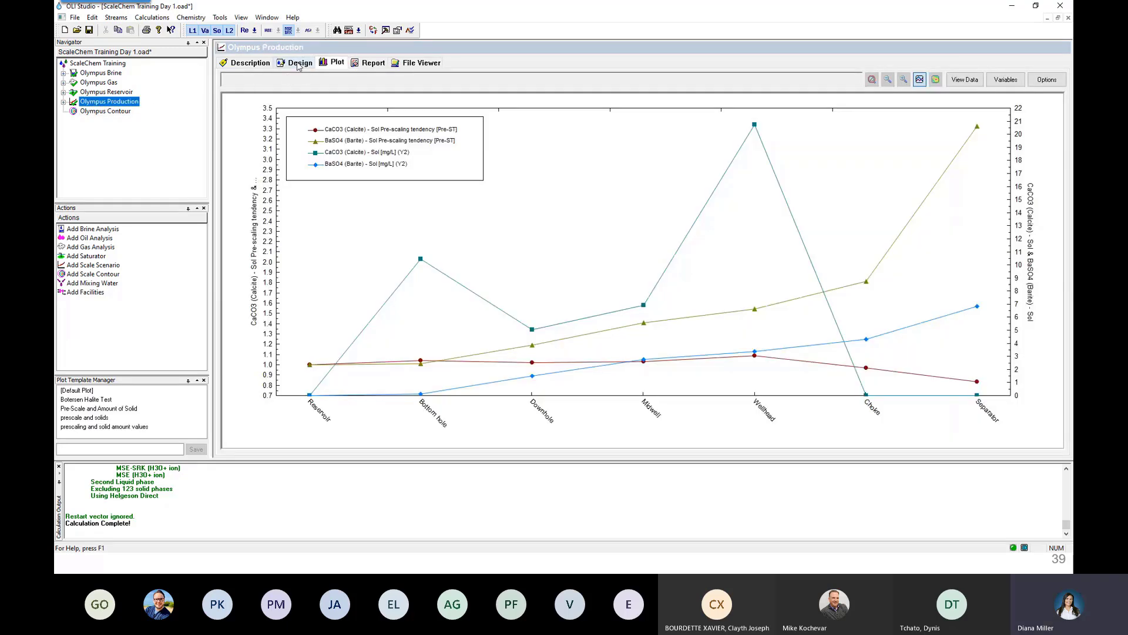
left_click(298, 62)
left_click(241, 144)
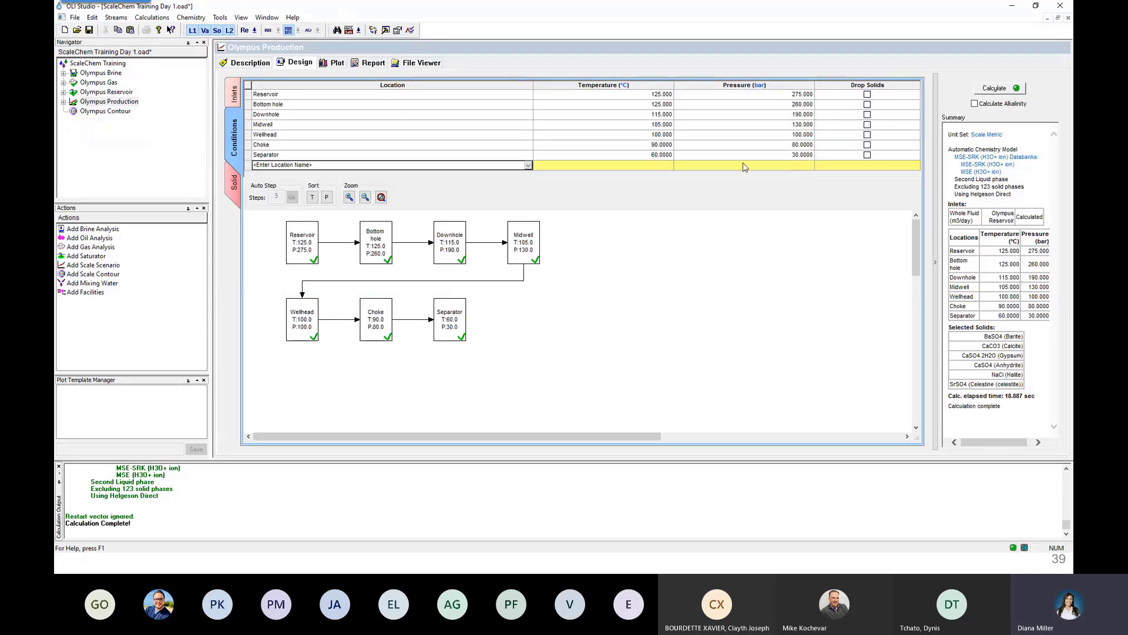
left_click(87, 114)
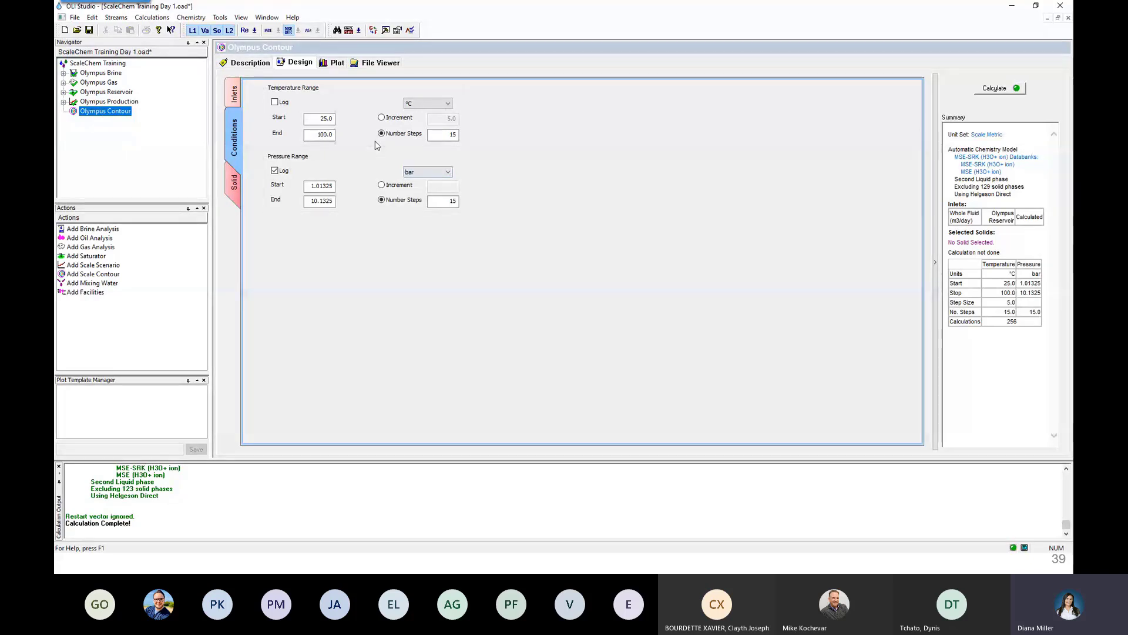
- Set the contour's temperature range to start at 60 °C and end at 125 °C
left_click_drag(310, 119, 350, 120)
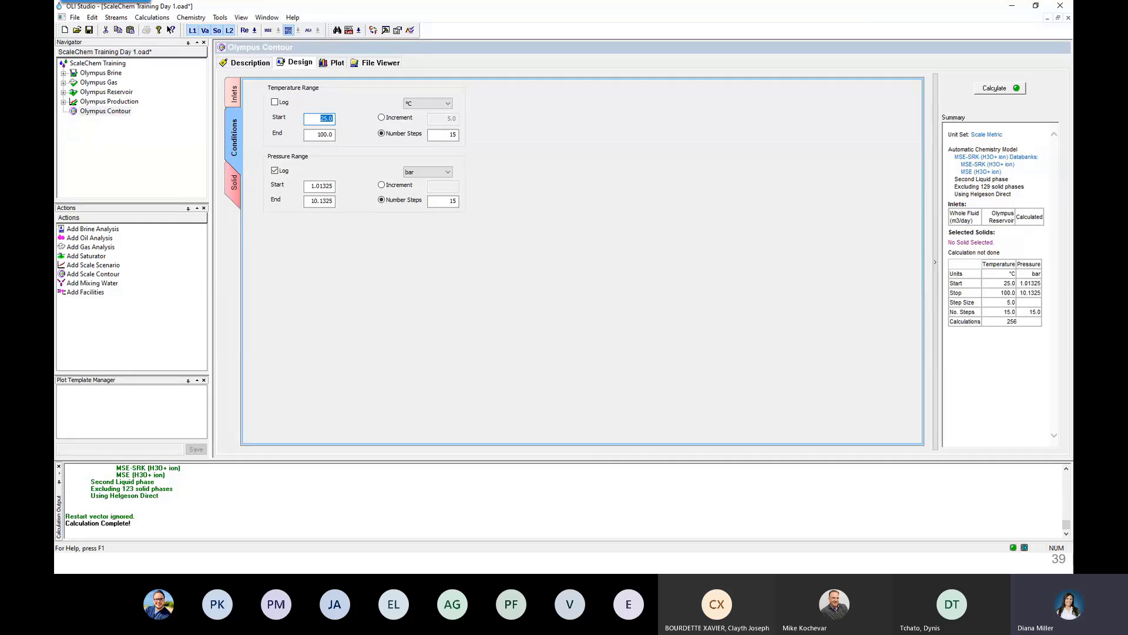
type("60")
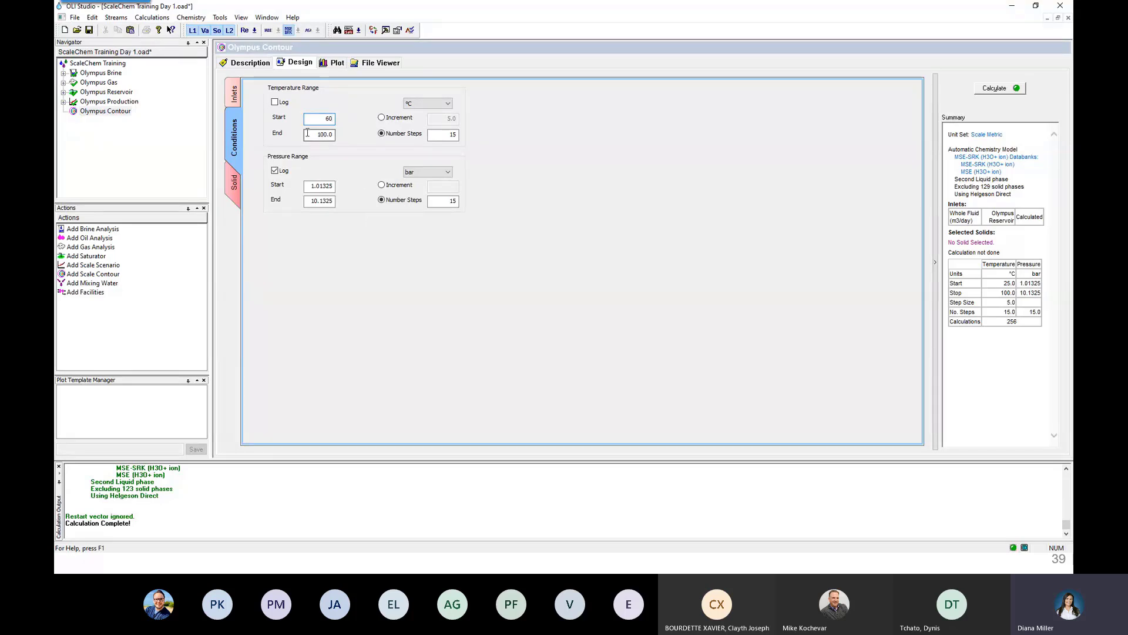
left_click_drag(309, 135, 337, 134)
type("125")
left_click(445, 135)
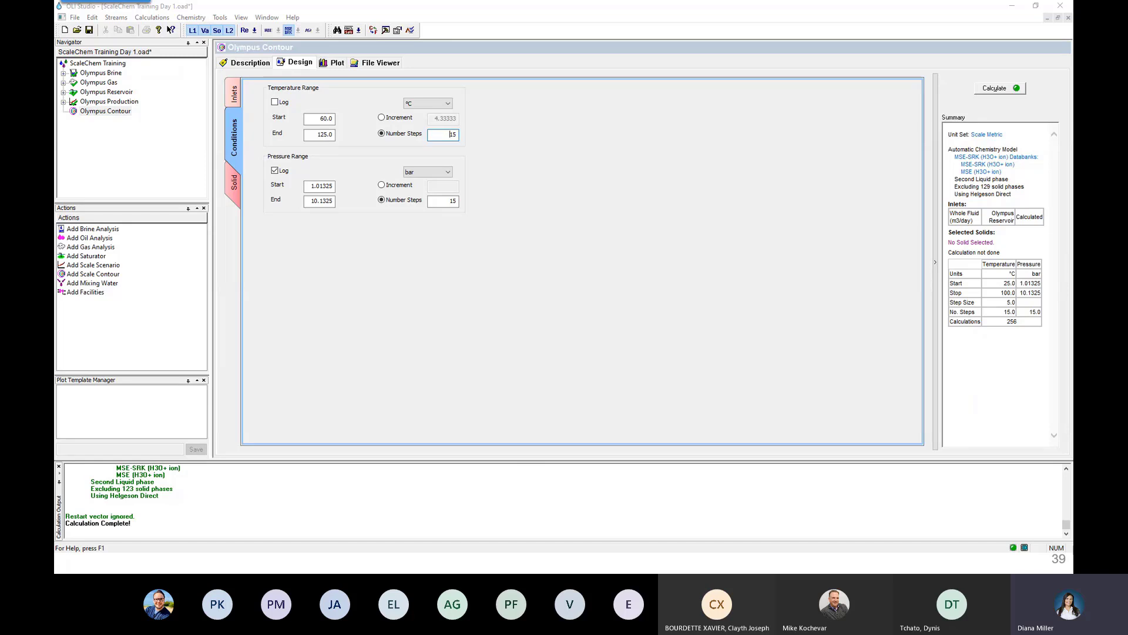
left_click(442, 136)
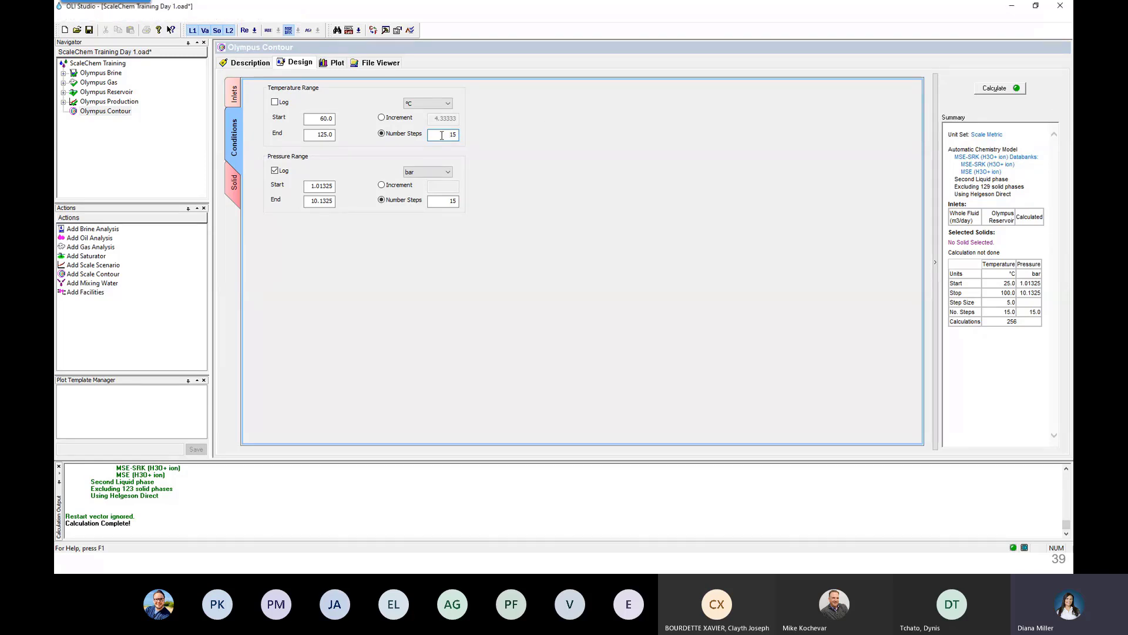
double_click(442, 135)
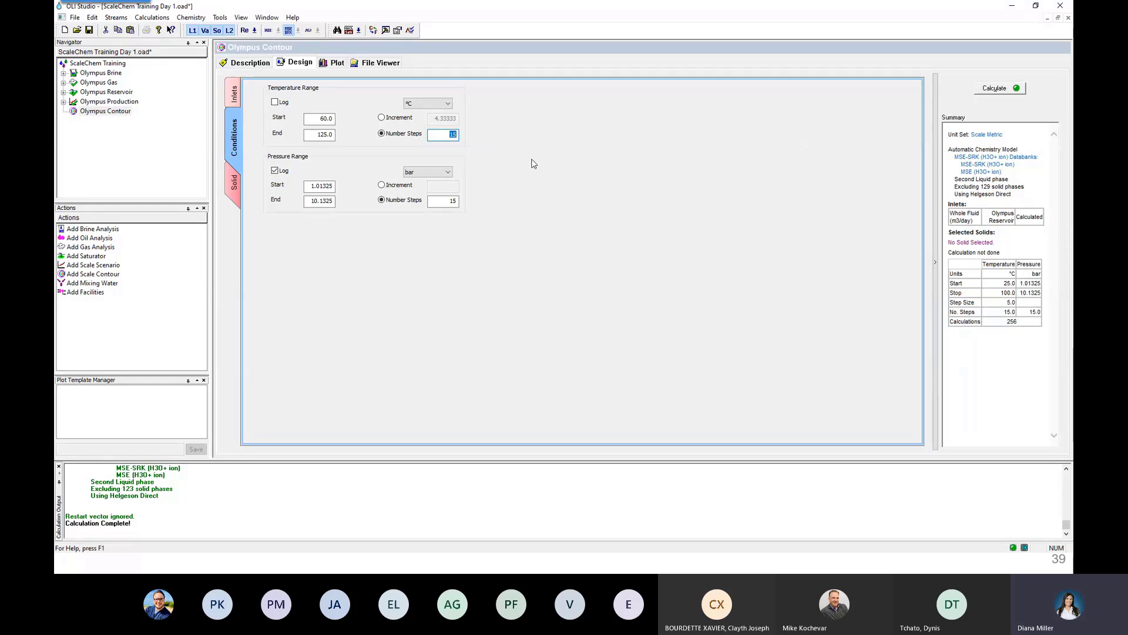
type("2")
left_click(330, 118)
- Define the temperature range by increment instead of number of steps, with an increment of 2 °C
left_click(381, 118)
double_click(445, 119)
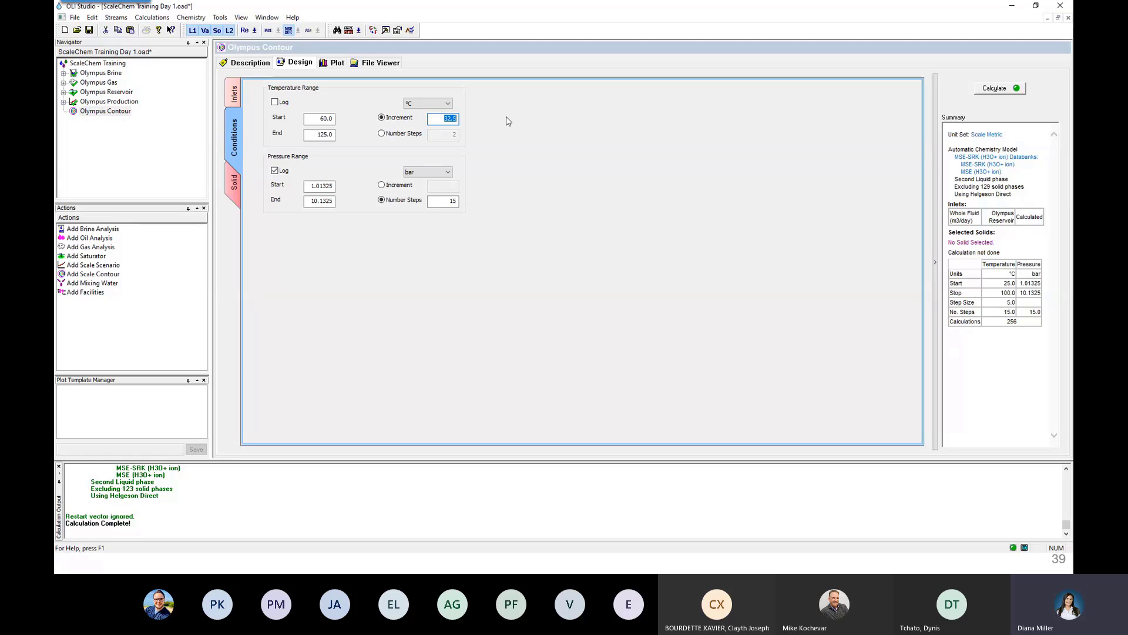
type("2")
left_click(314, 121)
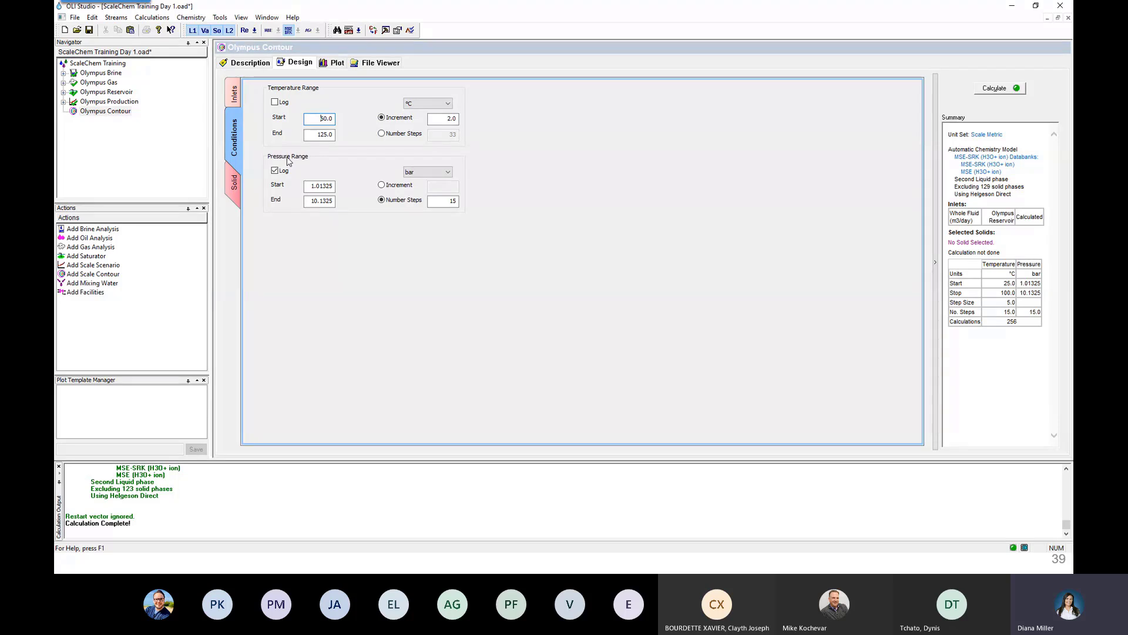
- Turn off logarithmic spacing for the pressure range and set it to start at 30 bar and end at 275 bar
left_click(274, 174)
left_click(307, 186)
left_click_drag(306, 186, 338, 185)
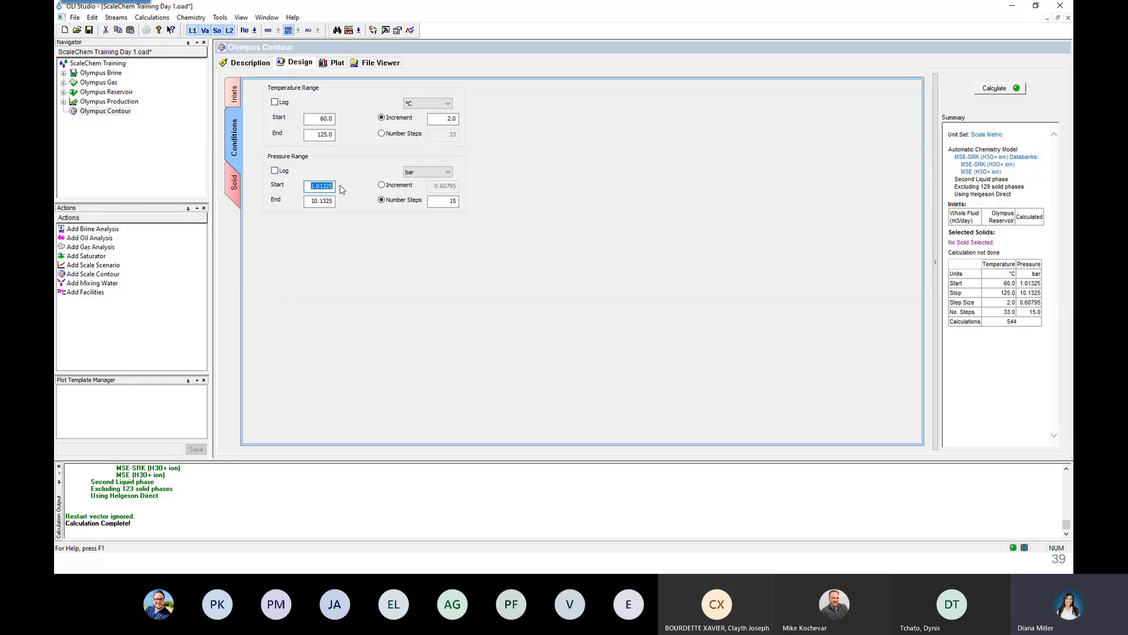
type("30")
left_click(312, 199)
left_click_drag(312, 200, 369, 205)
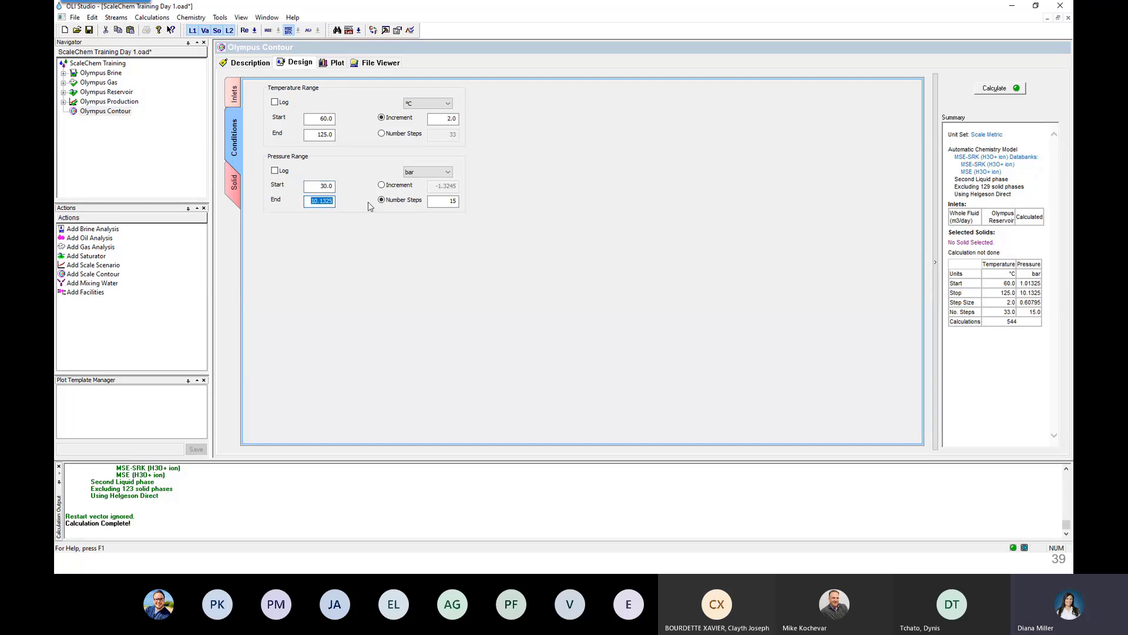
type("275")
left_click(322, 185)
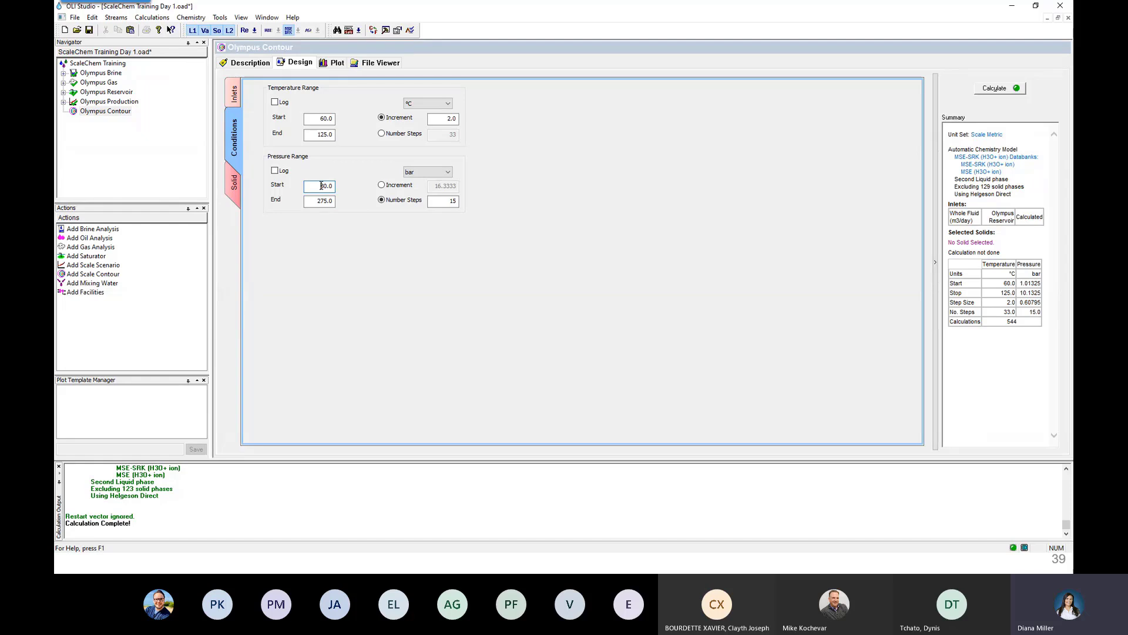
- Define the contour's pressure range by increment instead of number of steps, with an increment of 5 bar
left_click(381, 185)
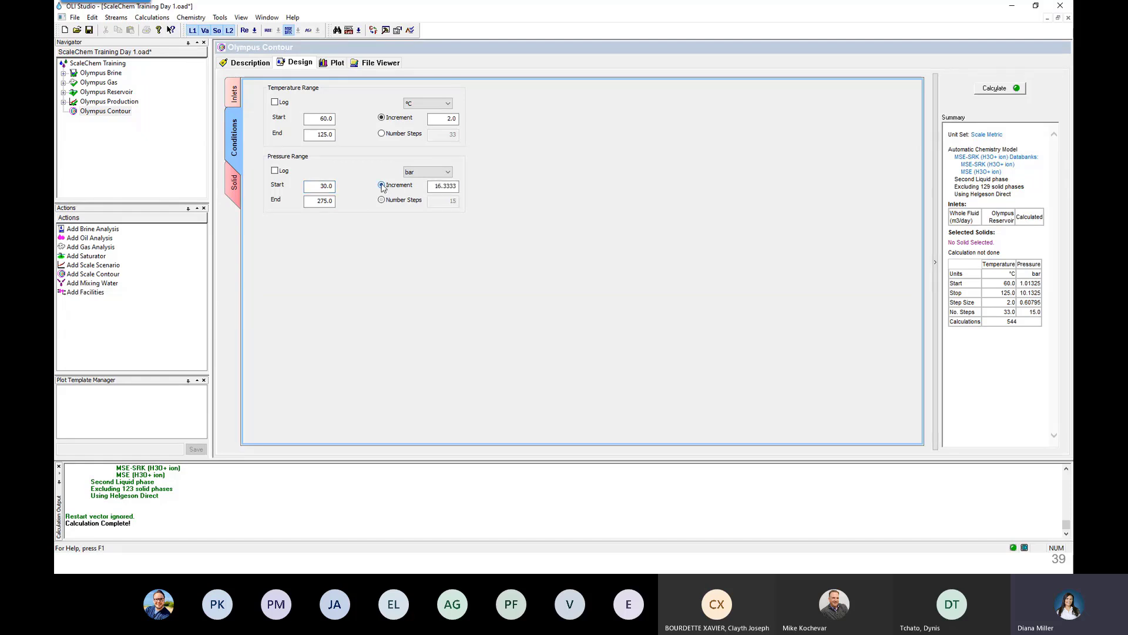
double_click(434, 185)
type("5")
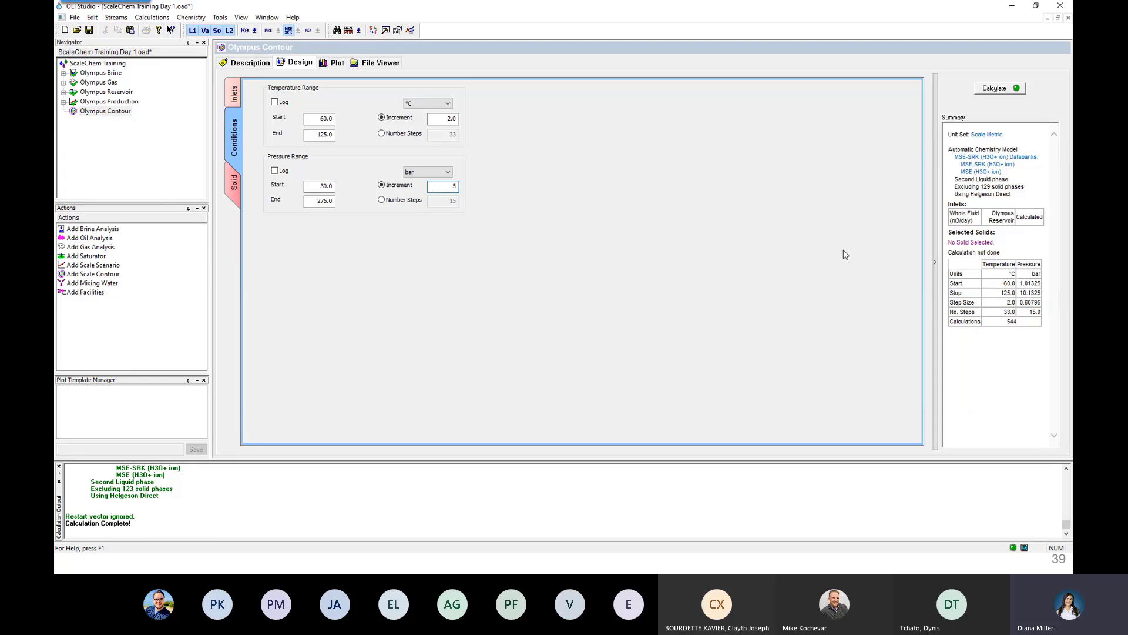
left_click(445, 118)
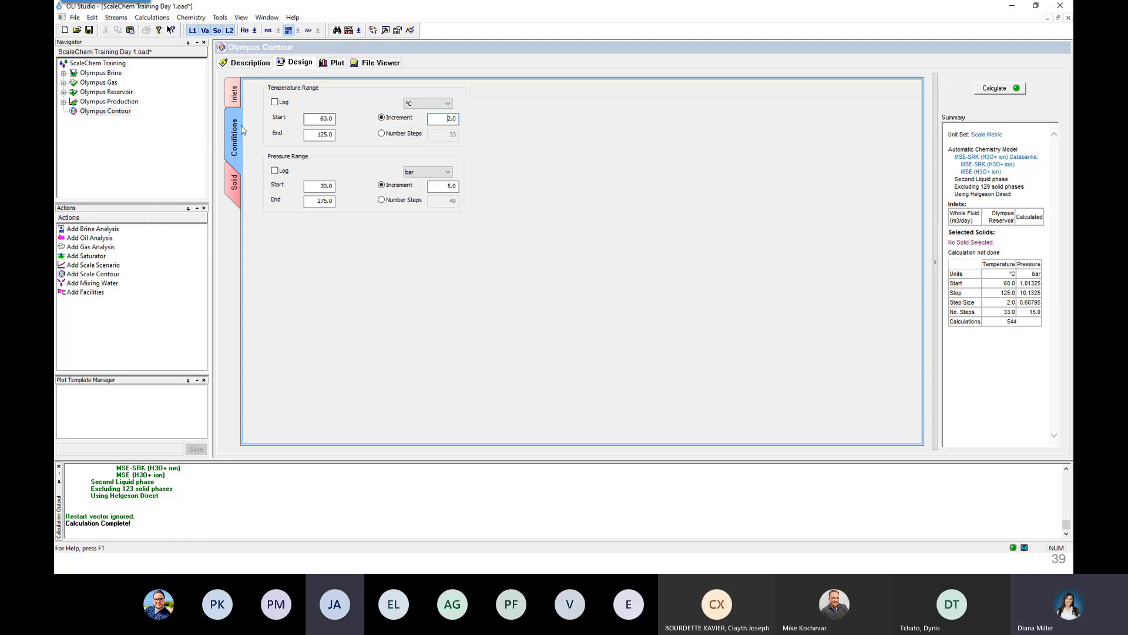
- Allow all Standard solids to precipitate in the Olympus Contour and save the file
left_click(236, 182)
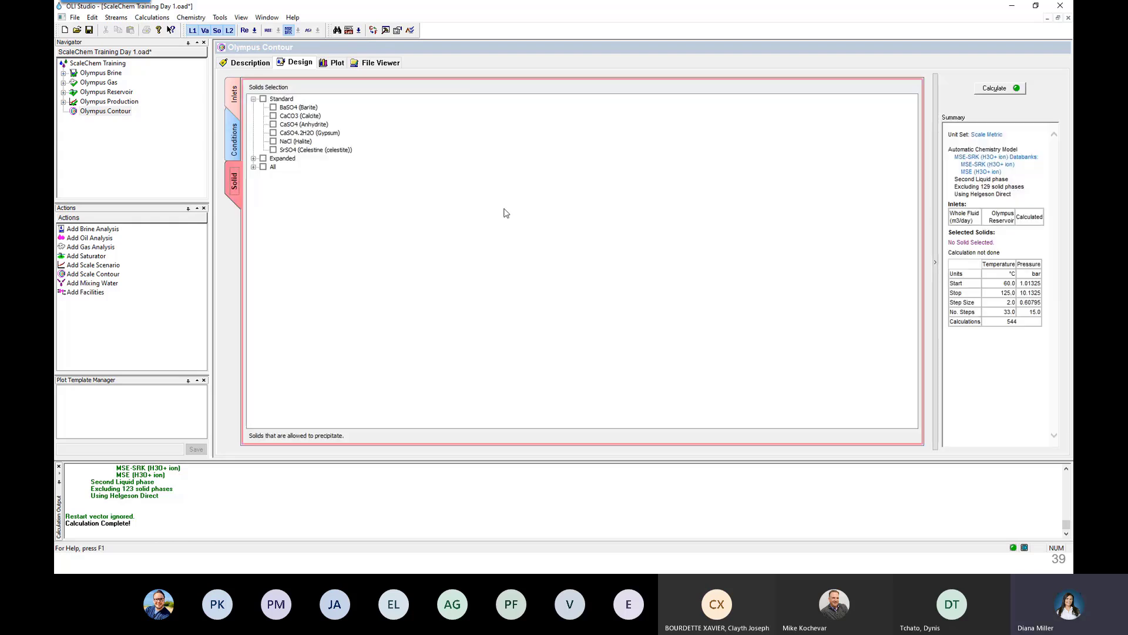
left_click(263, 99)
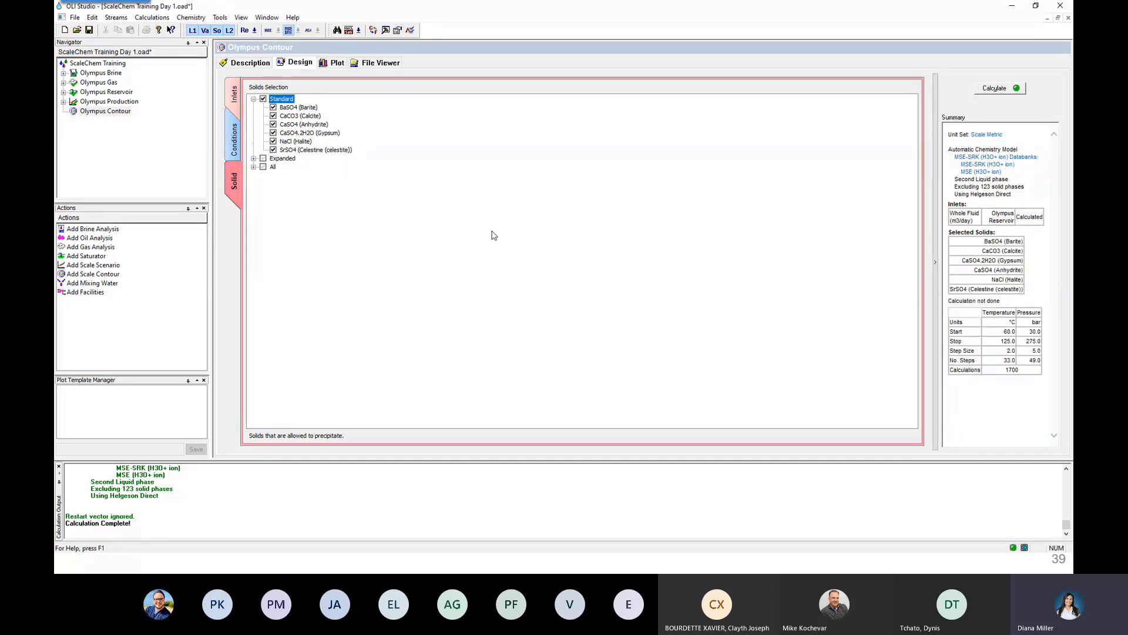
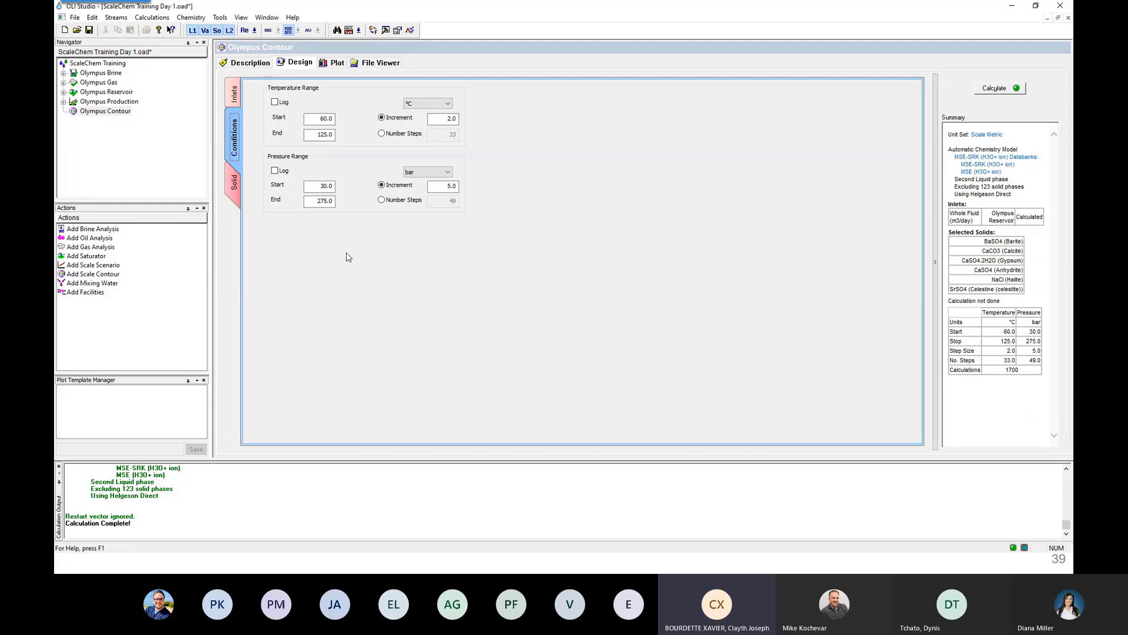
left_click(89, 30)
- Check the selected solids and the location conditions in Olympus Production's design
left_click(114, 102)
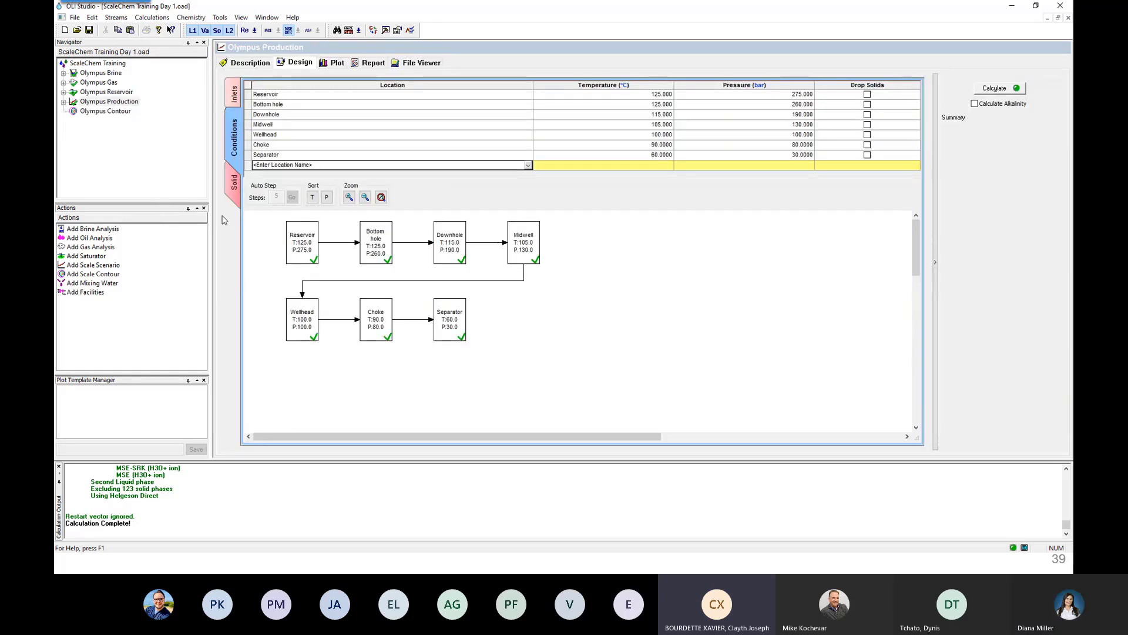
left_click(231, 189)
left_click(232, 159)
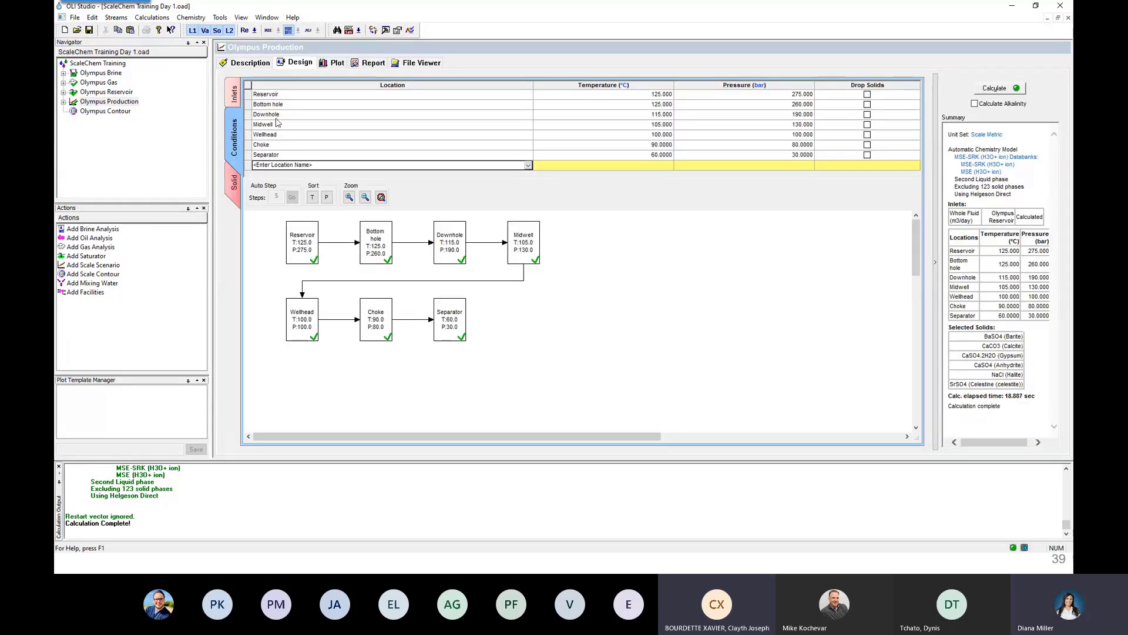
- Add the Pressure and Temperature stream parameters to the Y1 axis of the Olympus Production plot
left_click(338, 63)
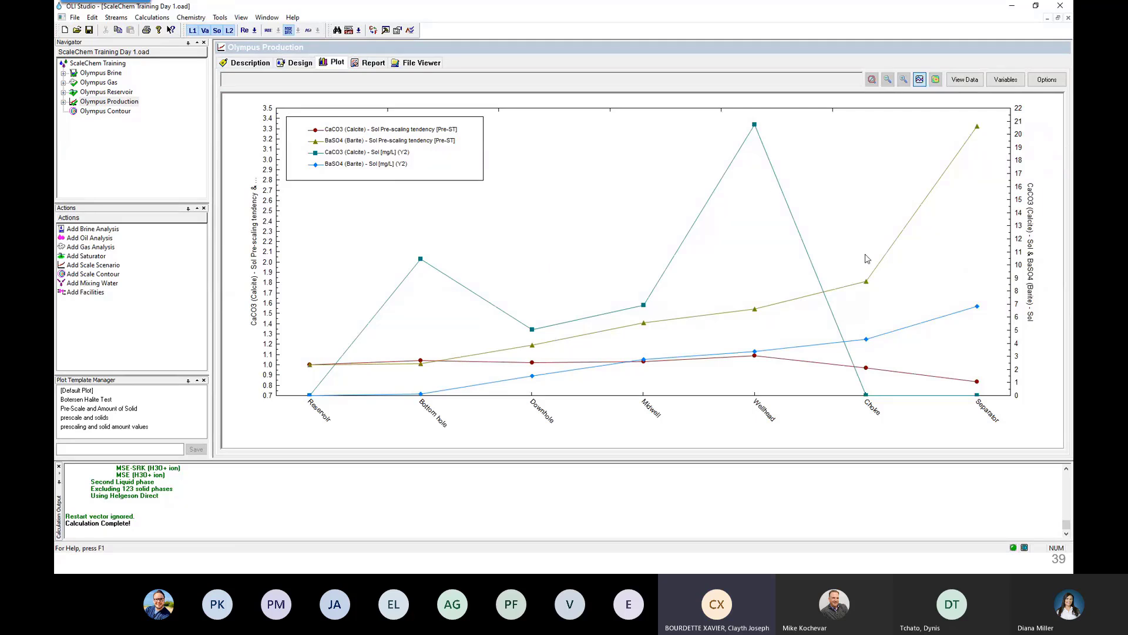
left_click(1005, 80)
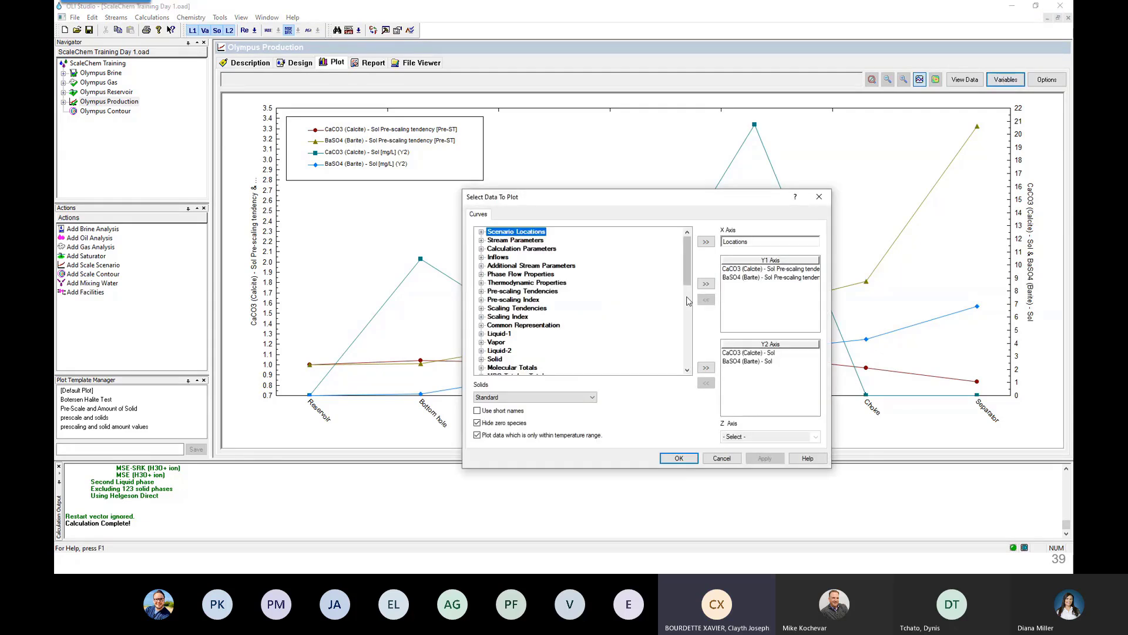
left_click(481, 240)
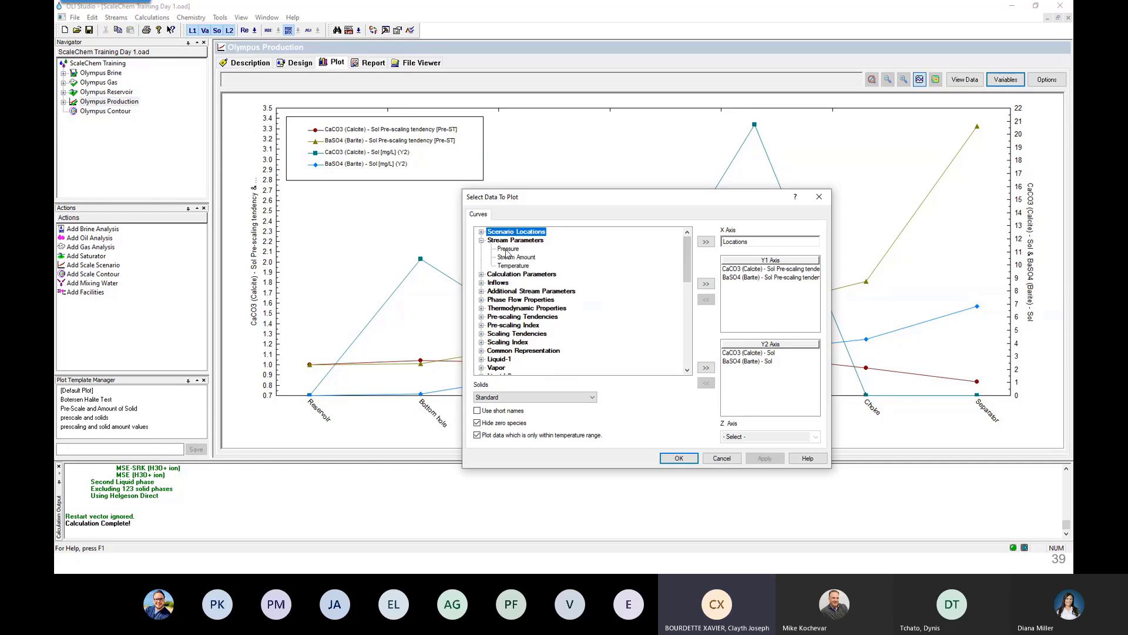
left_click(507, 249)
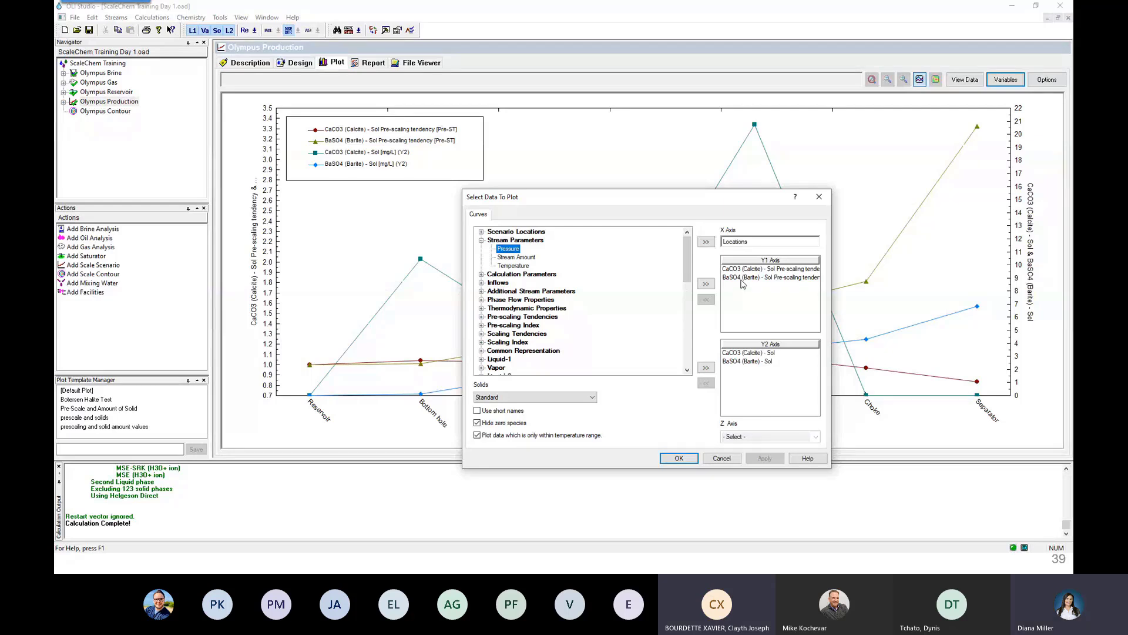
left_click(706, 284)
left_click(513, 257)
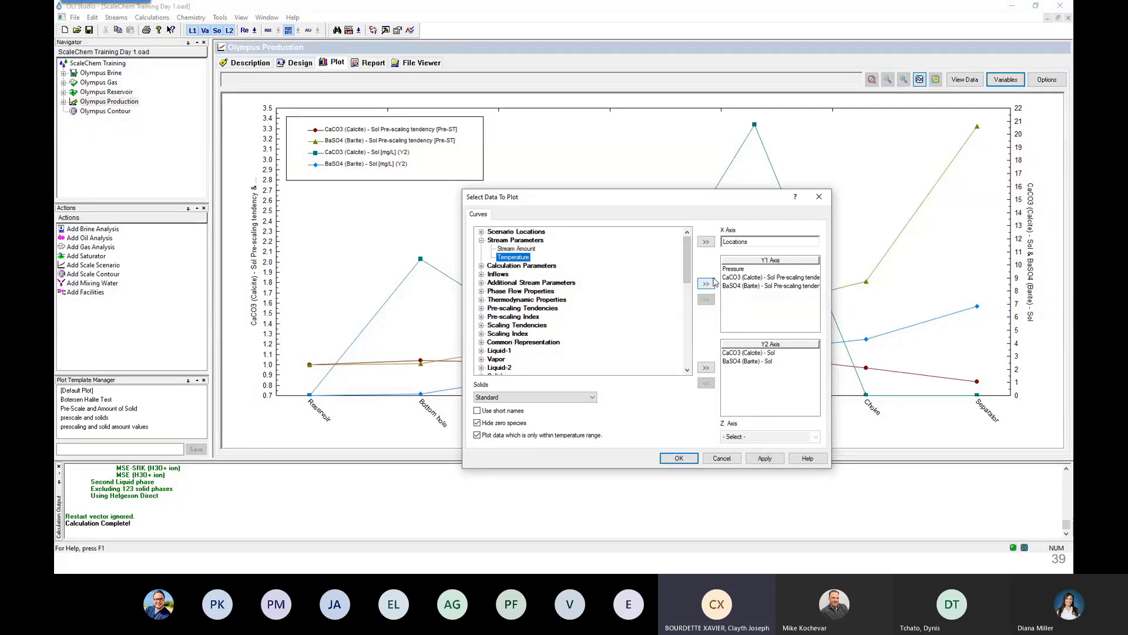
left_click(706, 283)
left_click(764, 457)
left_click(679, 458)
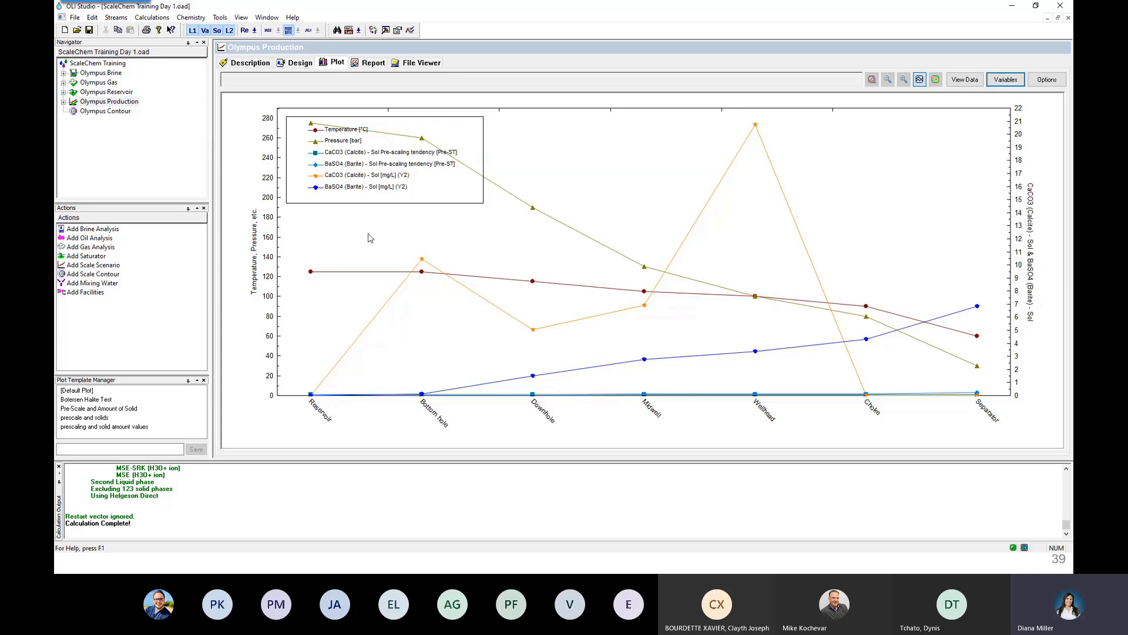
- Compare the Olympus Contour temperature and pressure conditions with those on the Contour Diagram training slide
left_click(106, 111)
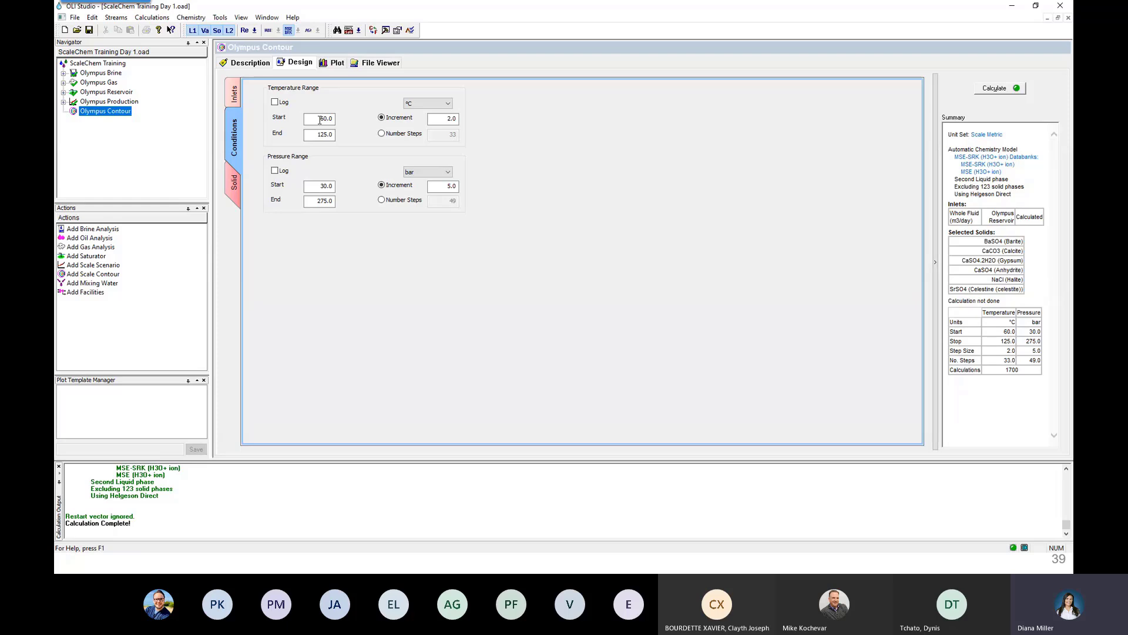
key("alt+Tab")
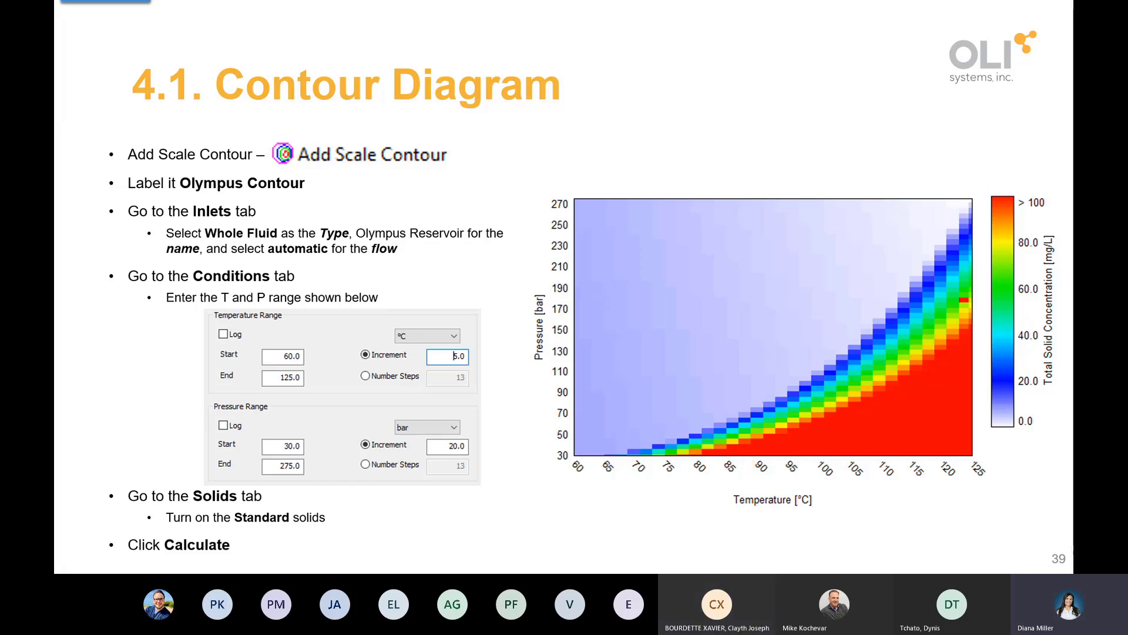
key("alt+Tab")
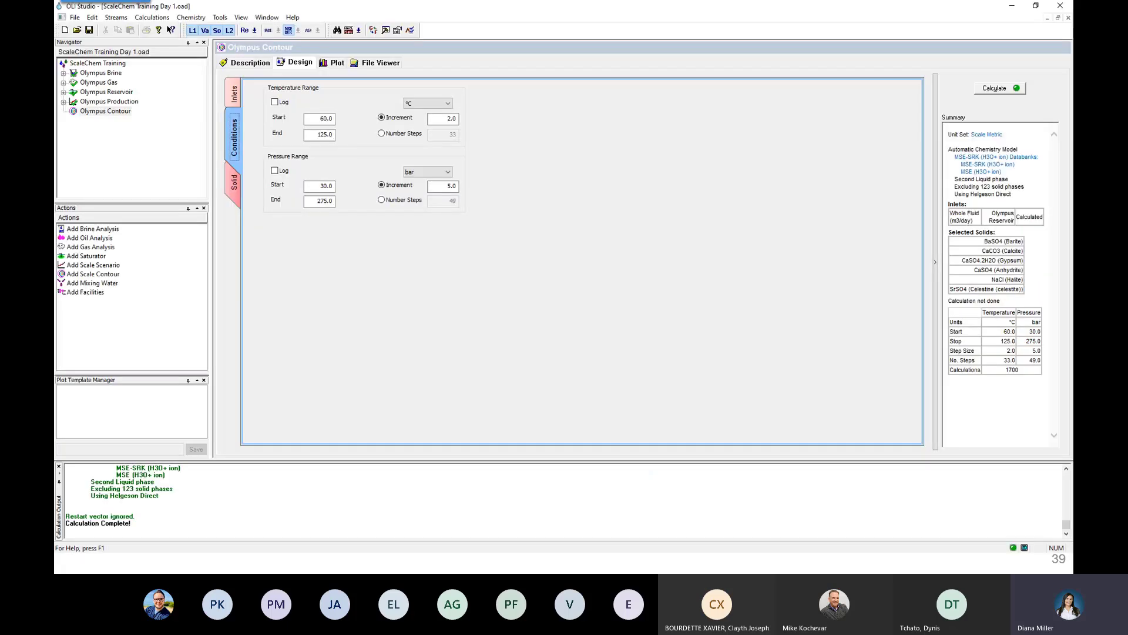
- Examine the temperature, pressure and scaling curves across the locations in the Olympus Production plot
left_click(111, 102)
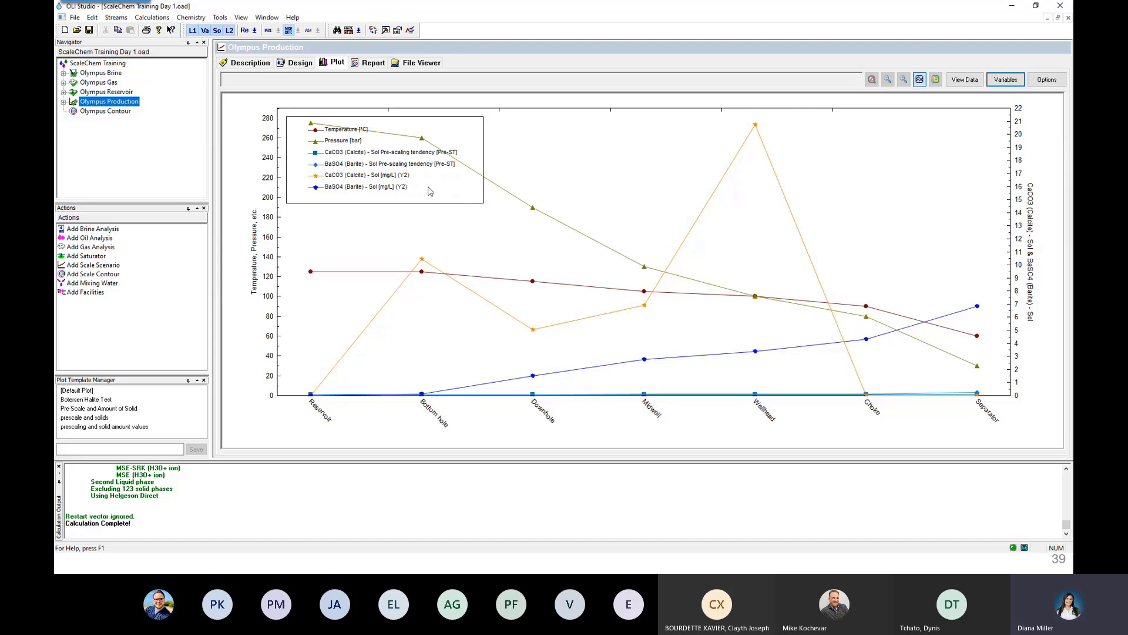
mouse_move(421, 141)
left_click(92, 35)
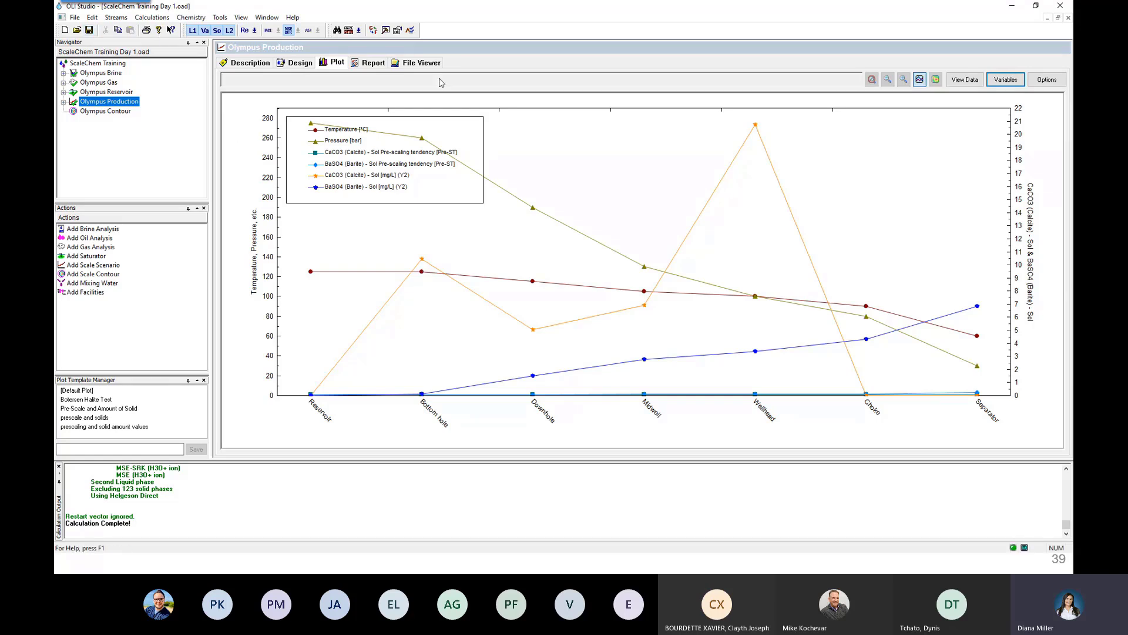
left_click(566, 147)
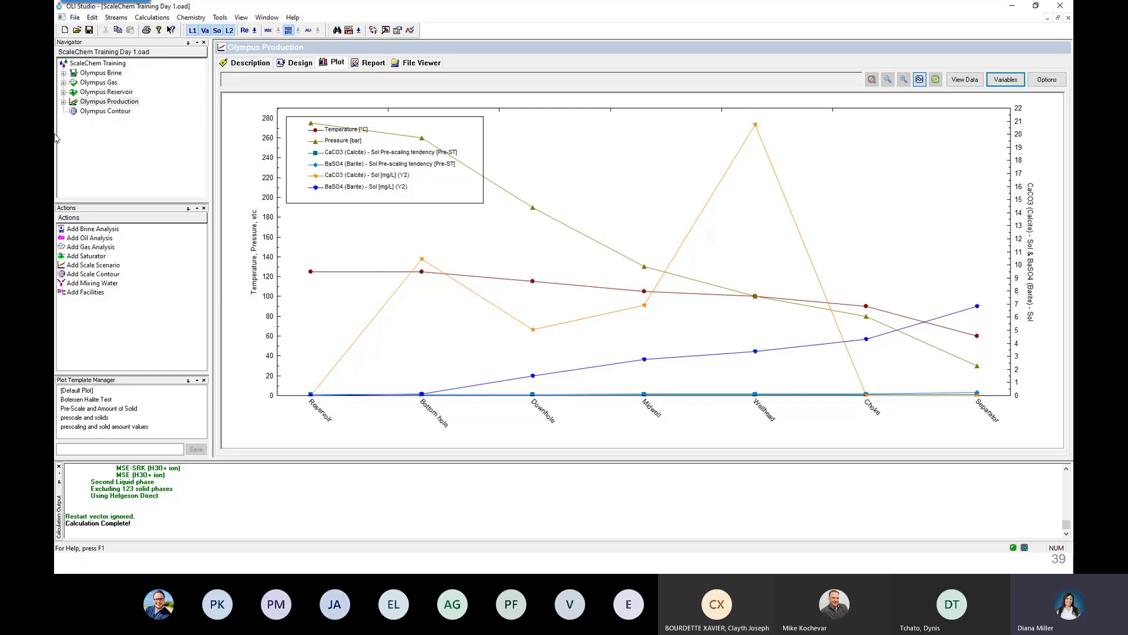
- Return to the Olympus Contour conditions and switch to the presentation's ScaleChem Calculation Flow slide
left_click(95, 111)
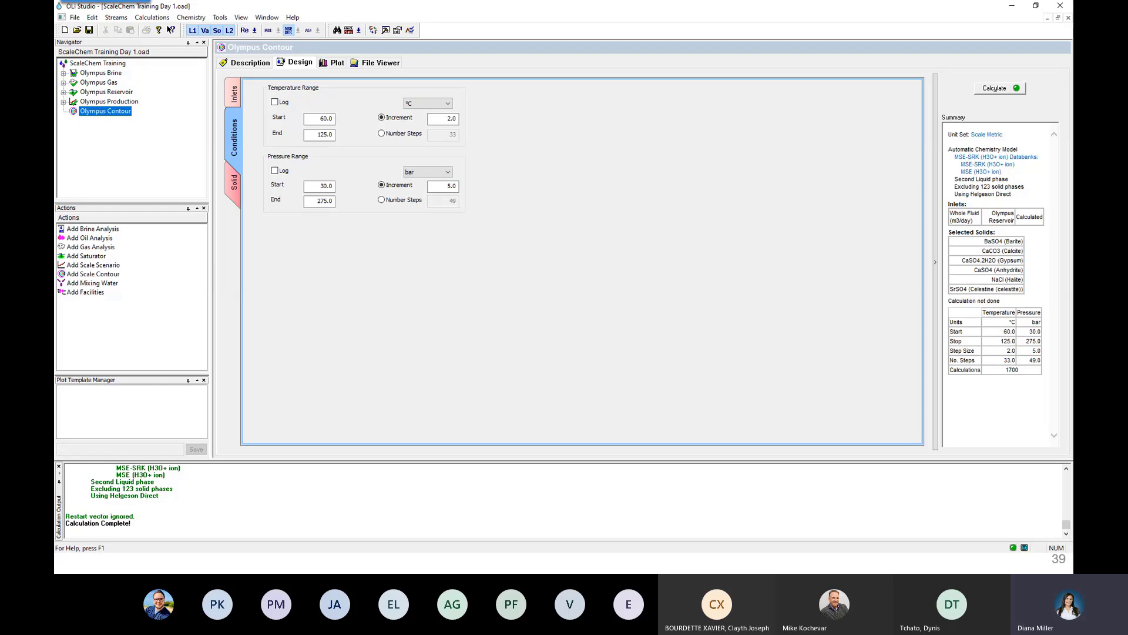
key("alt+Tab")
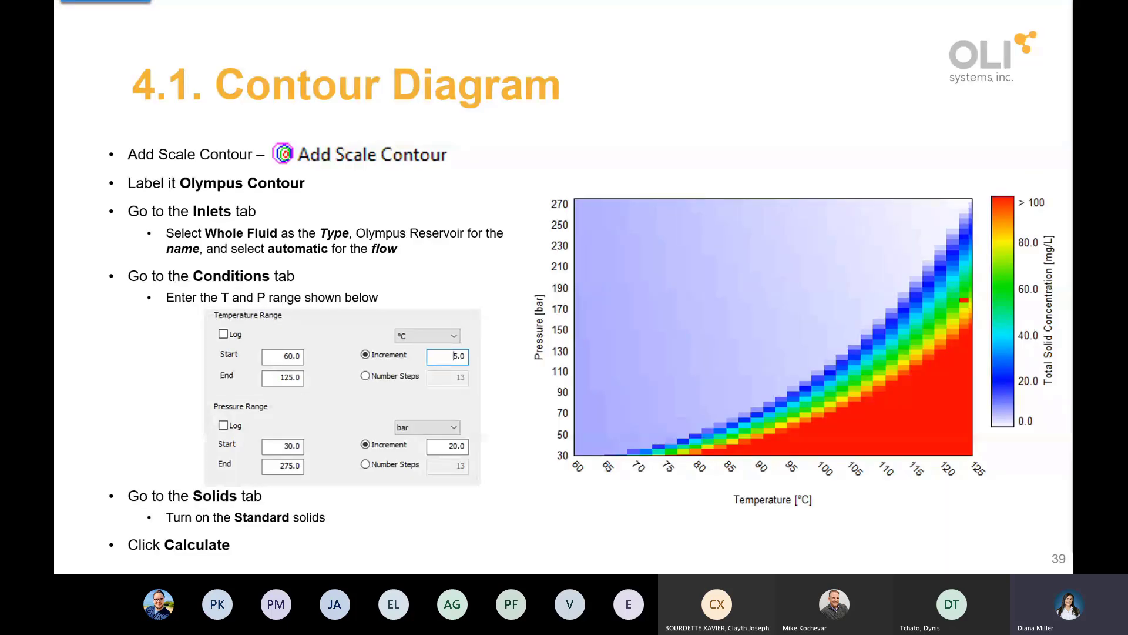
key("Right")
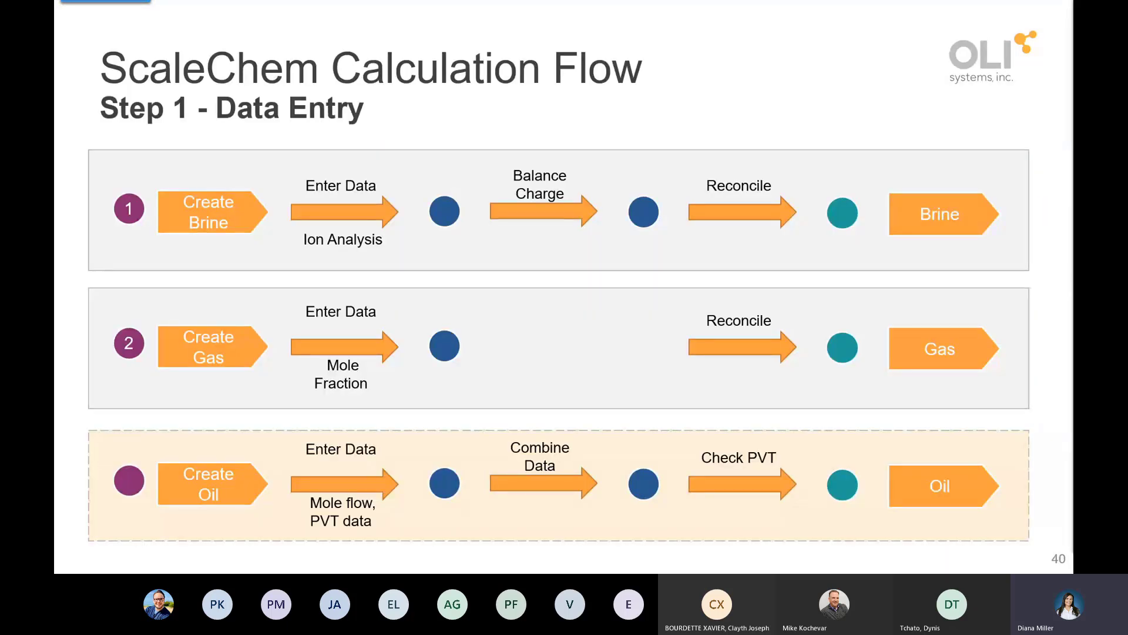
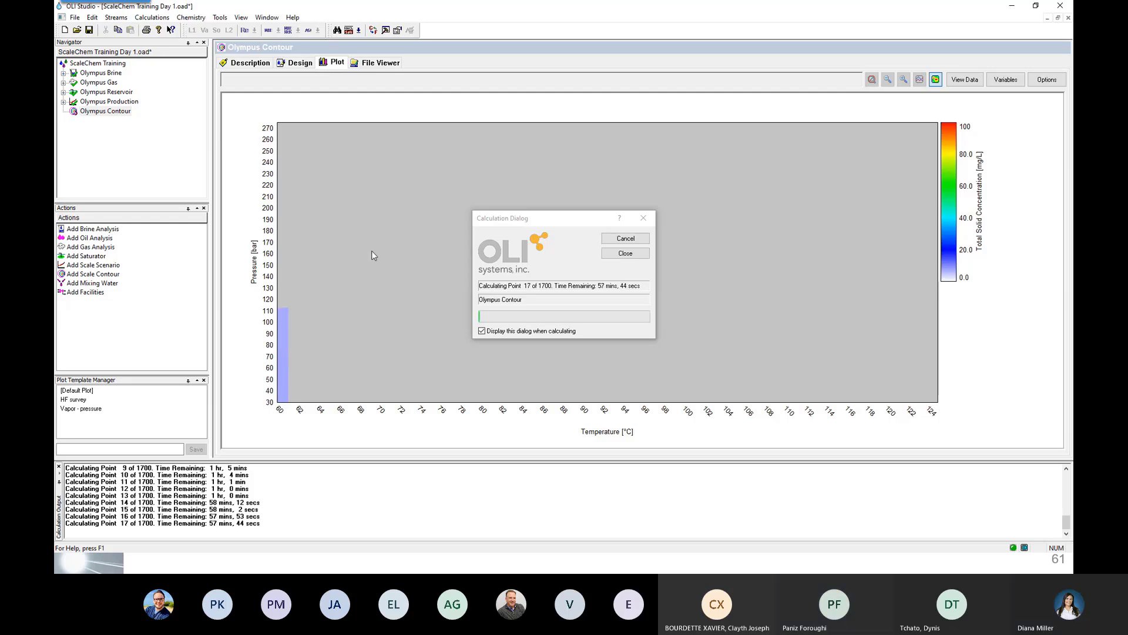
- Check the Olympus Gas composition and the gas inlet flow in Olympus Reservoir's design
left_click(94, 83)
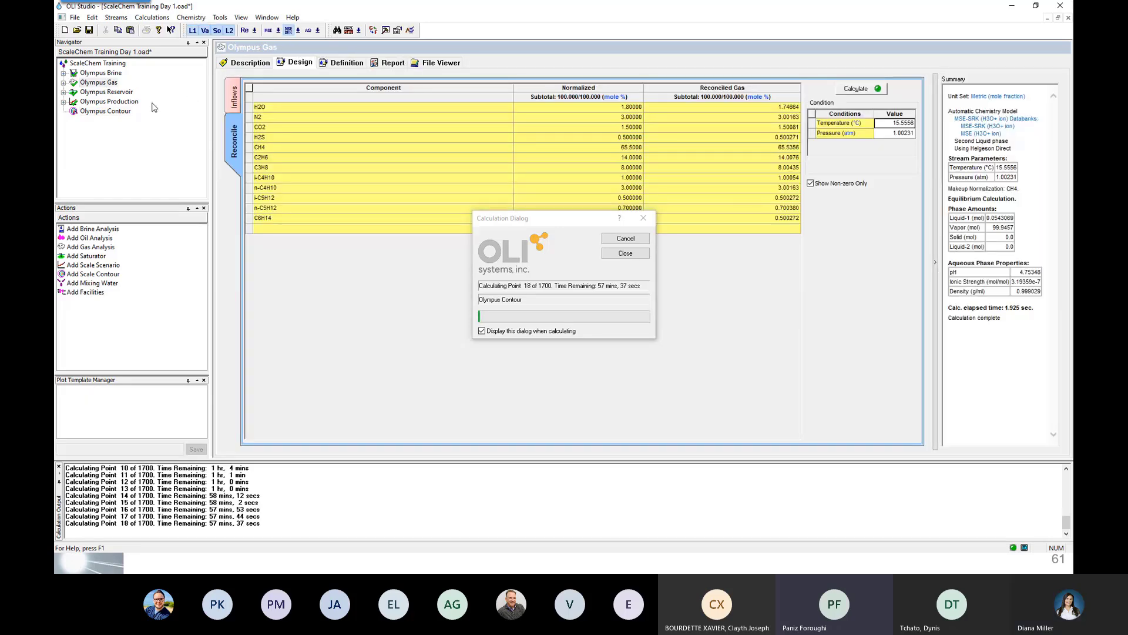
left_click(121, 93)
left_click(297, 62)
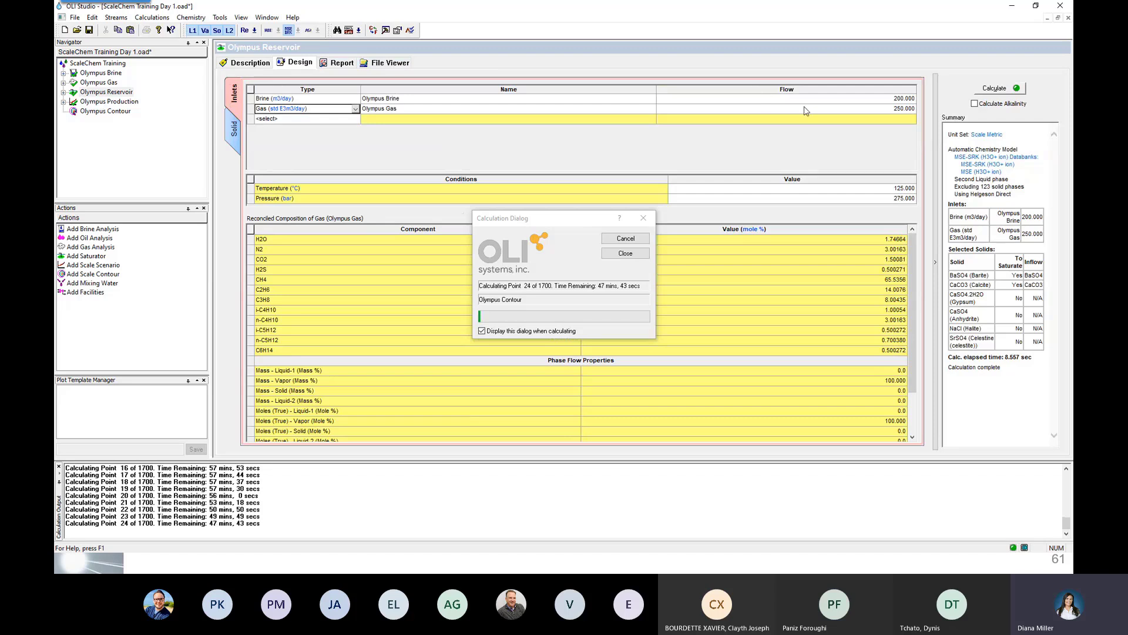
left_click(827, 108)
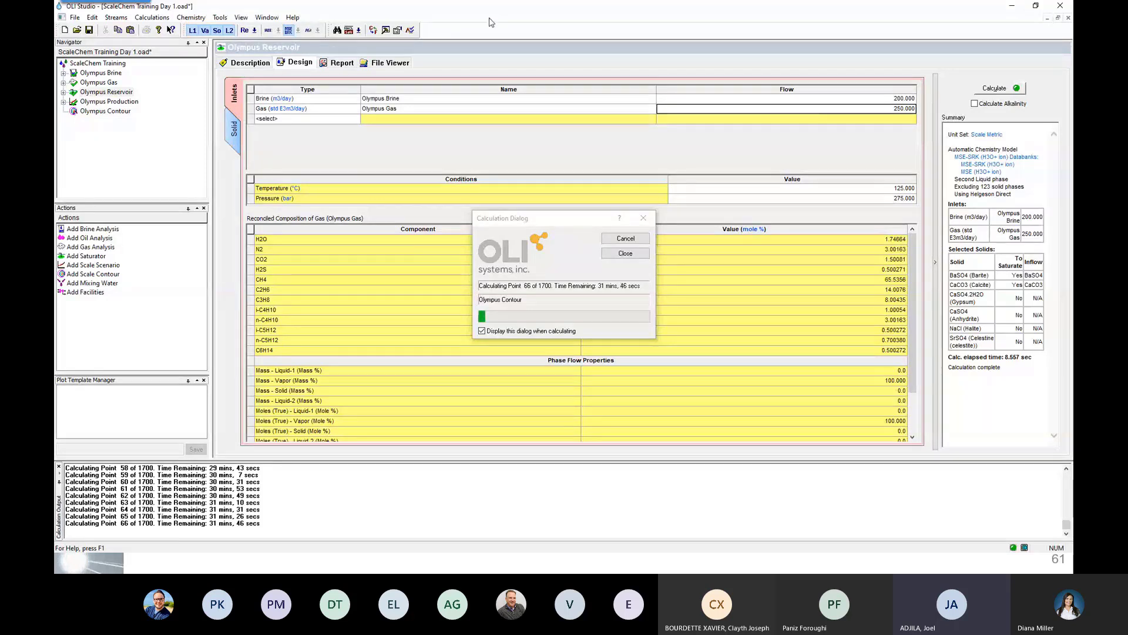
- Check the Olympus Contour plot's progress and review Olympus Production's location conditions before returning to the contour
left_click(114, 115)
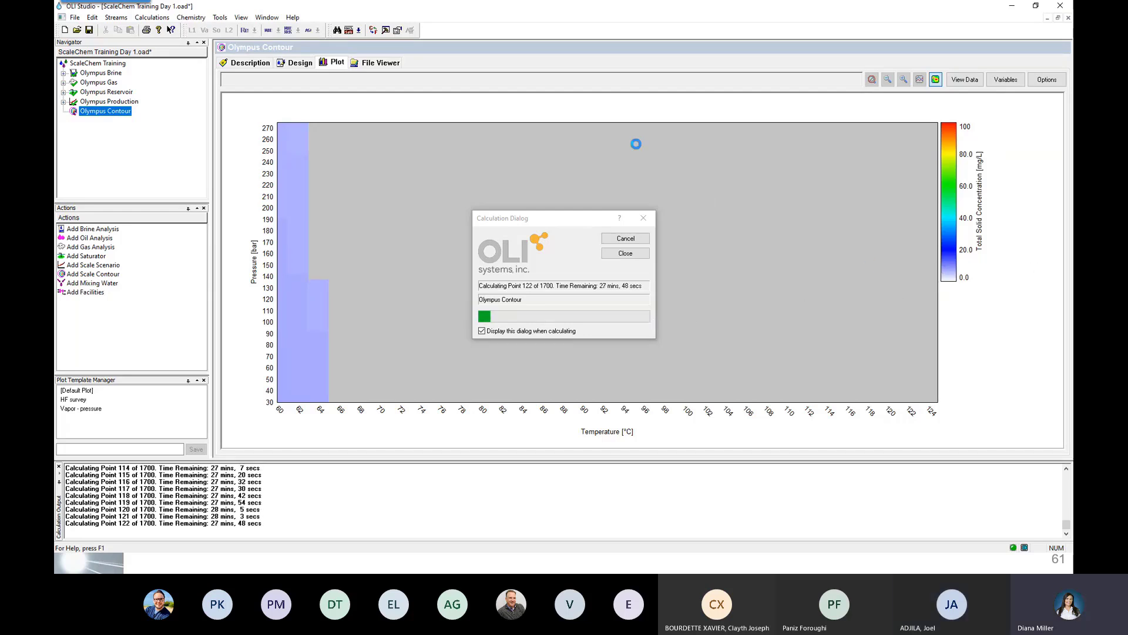
left_click(101, 101)
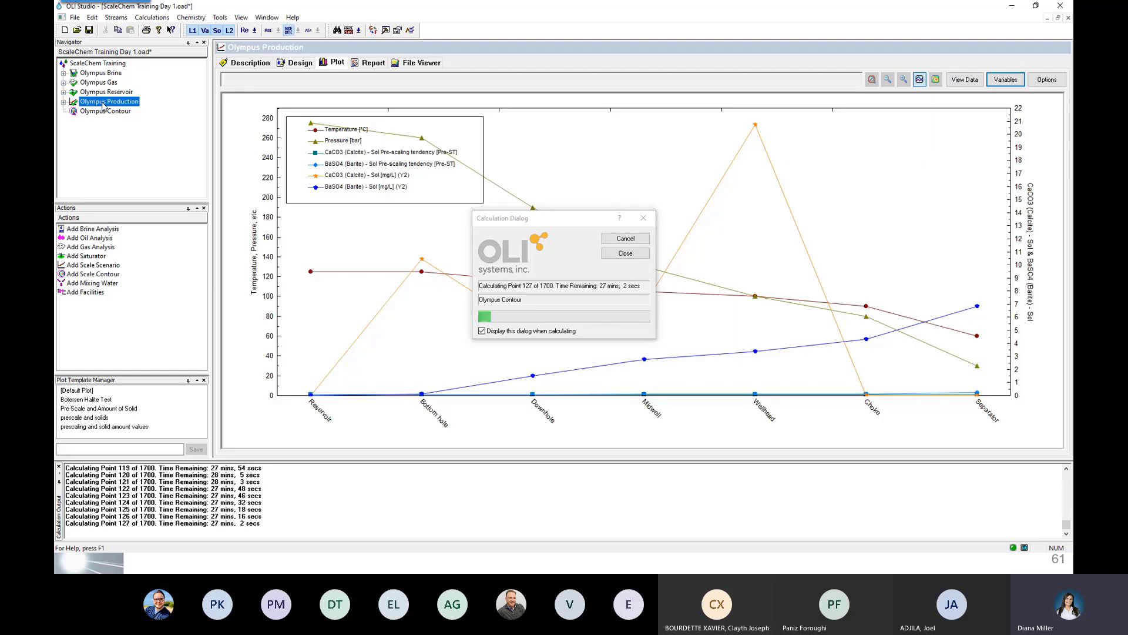
left_click(299, 62)
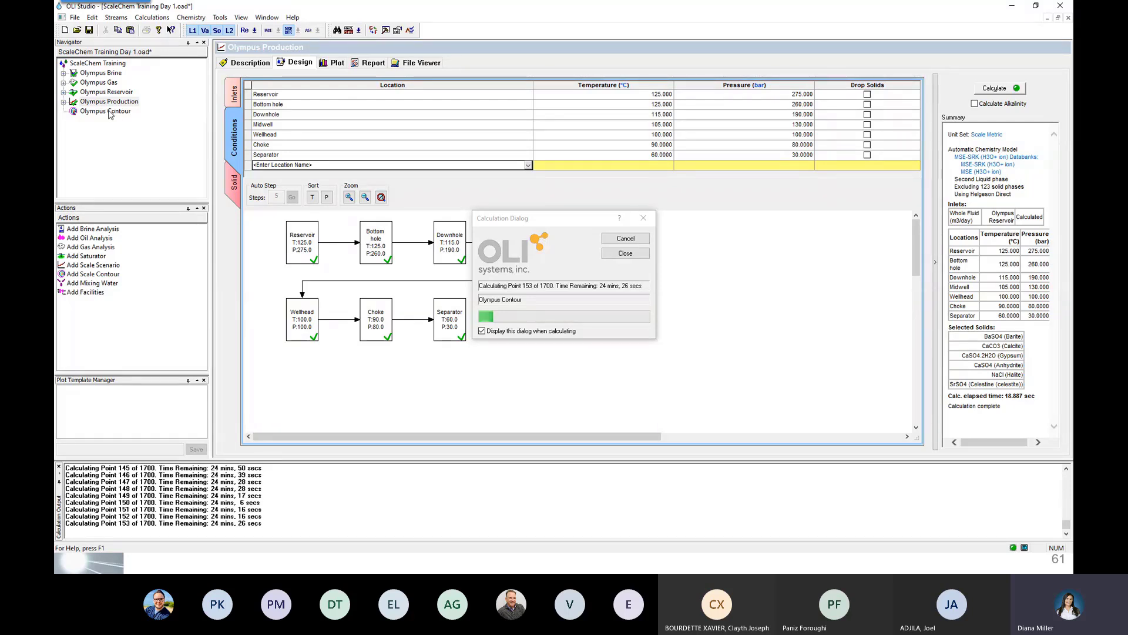
left_click(106, 111)
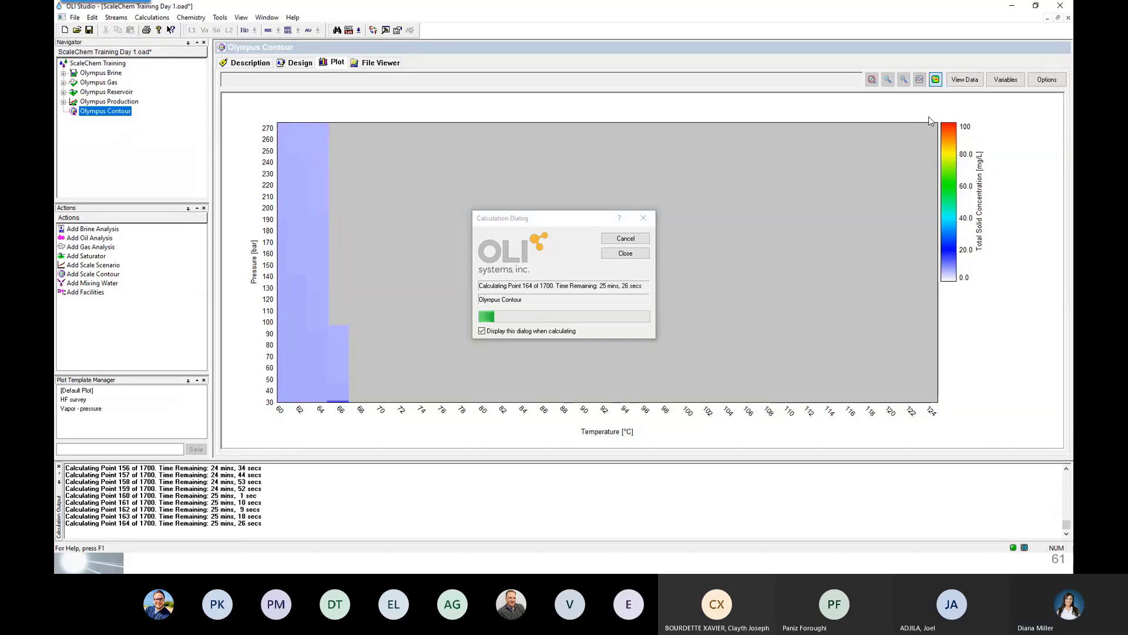
- Move the calculation dialog off the Olympus Production plot to examine its curves, and return to the Olympus Contour plot
left_click(127, 103)
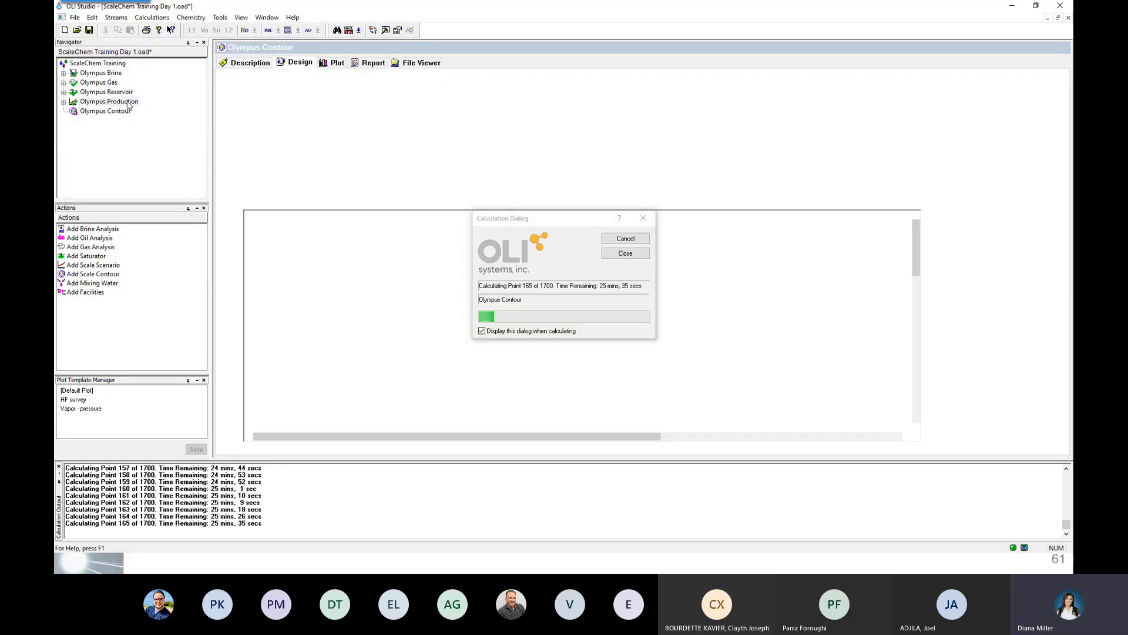
left_click(333, 62)
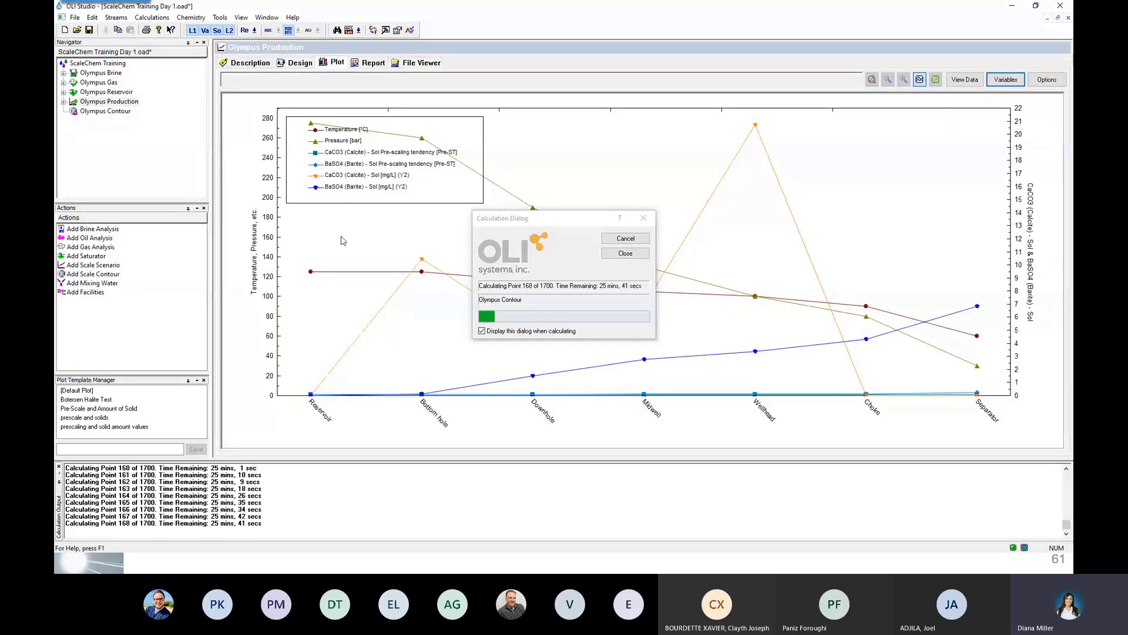
left_click_drag(558, 220, 1125, 312)
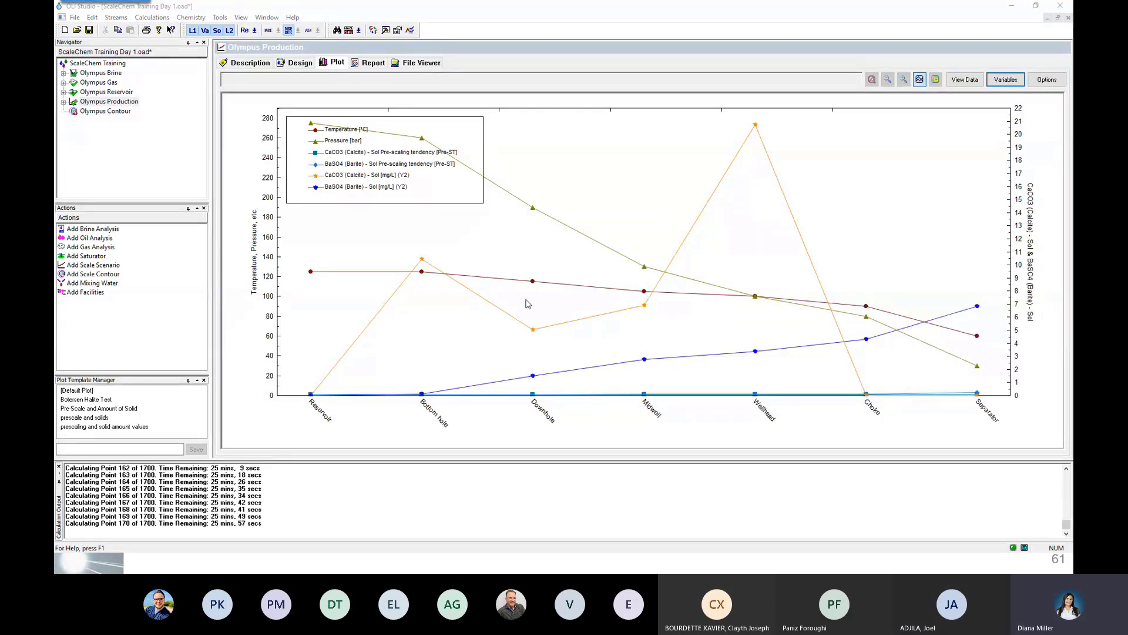
left_click(101, 113)
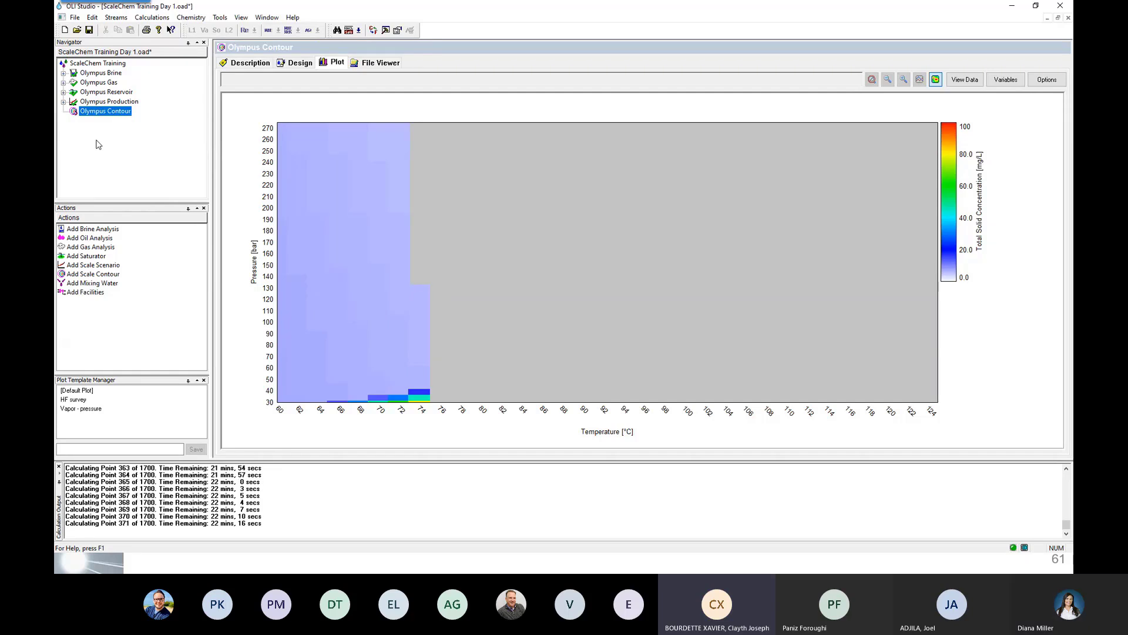
mouse_move(405, 154)
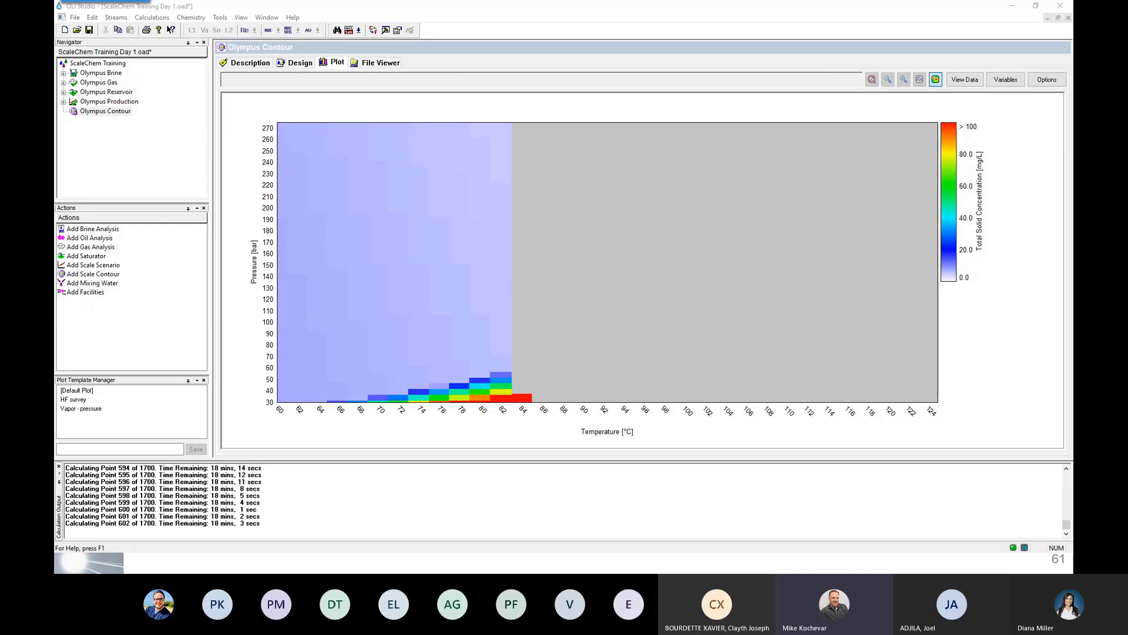
key("super+shift+s")
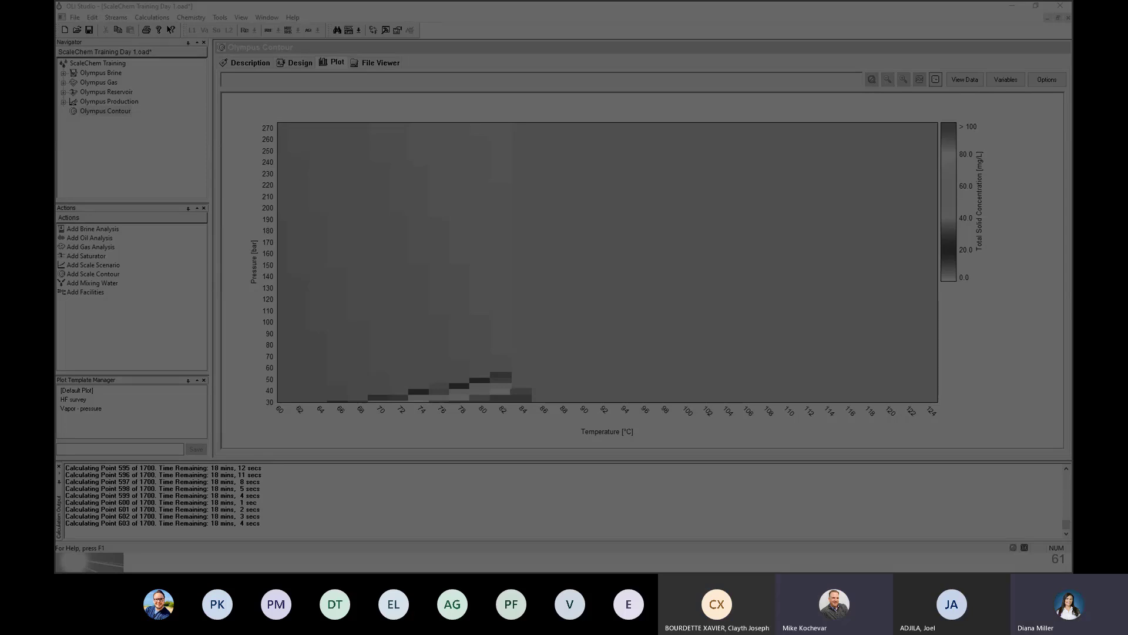
key("Escape")
key("super+shift+s")
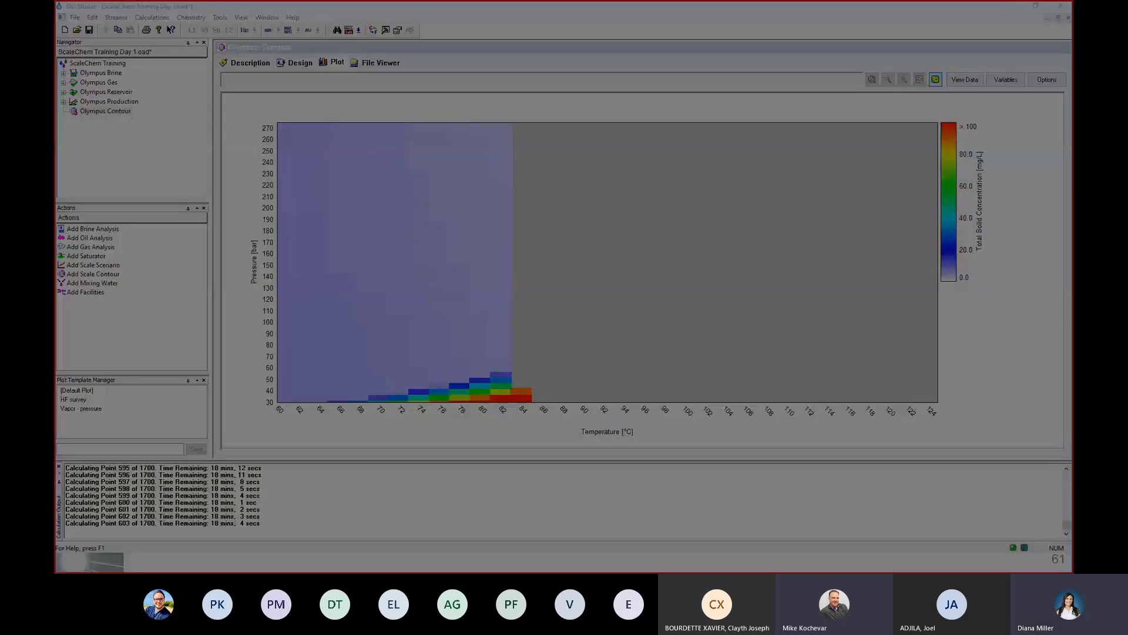
key("Escape")
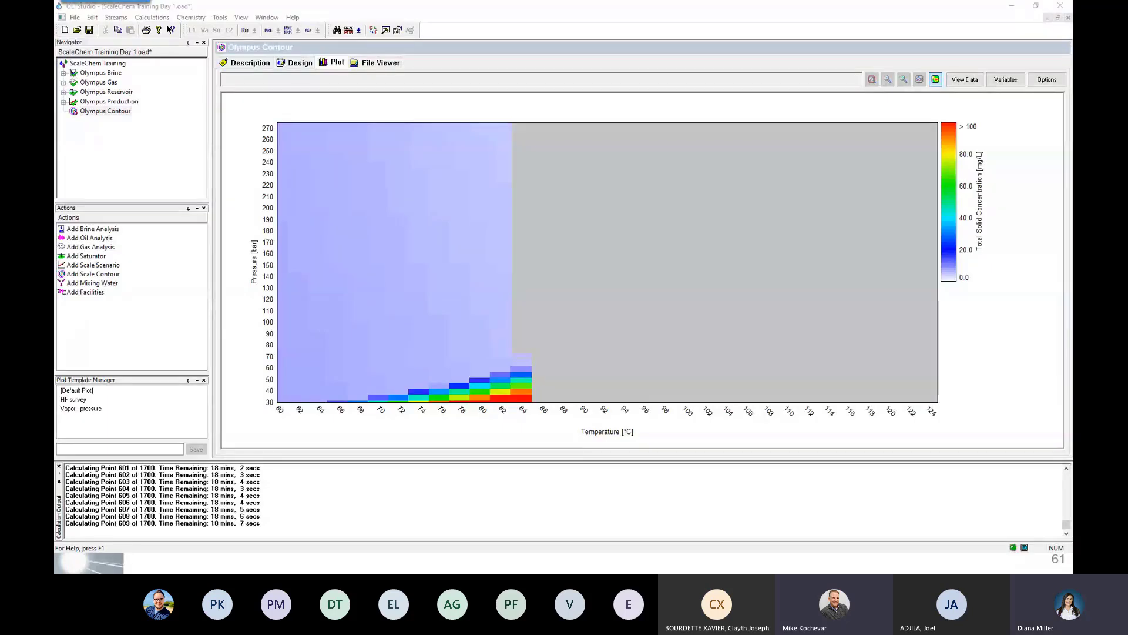